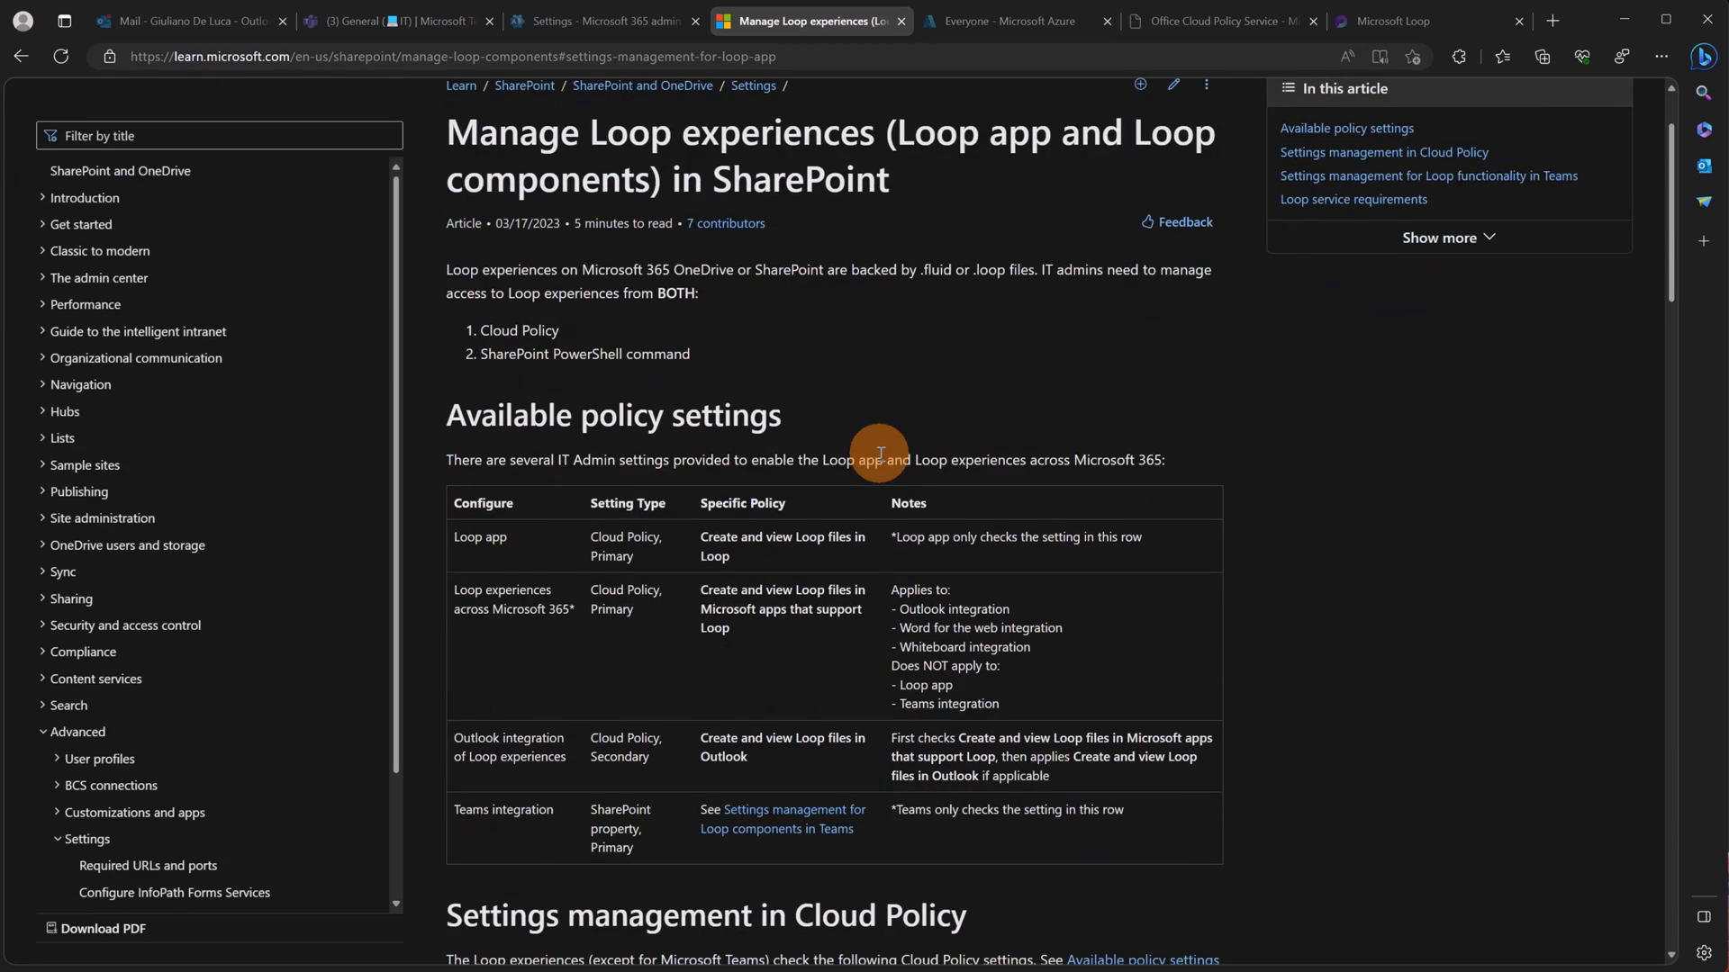
Step: Review the article's available policy settings table and its section on Loop settings management in Cloud Policy
scroll(880, 460, "down", 2)
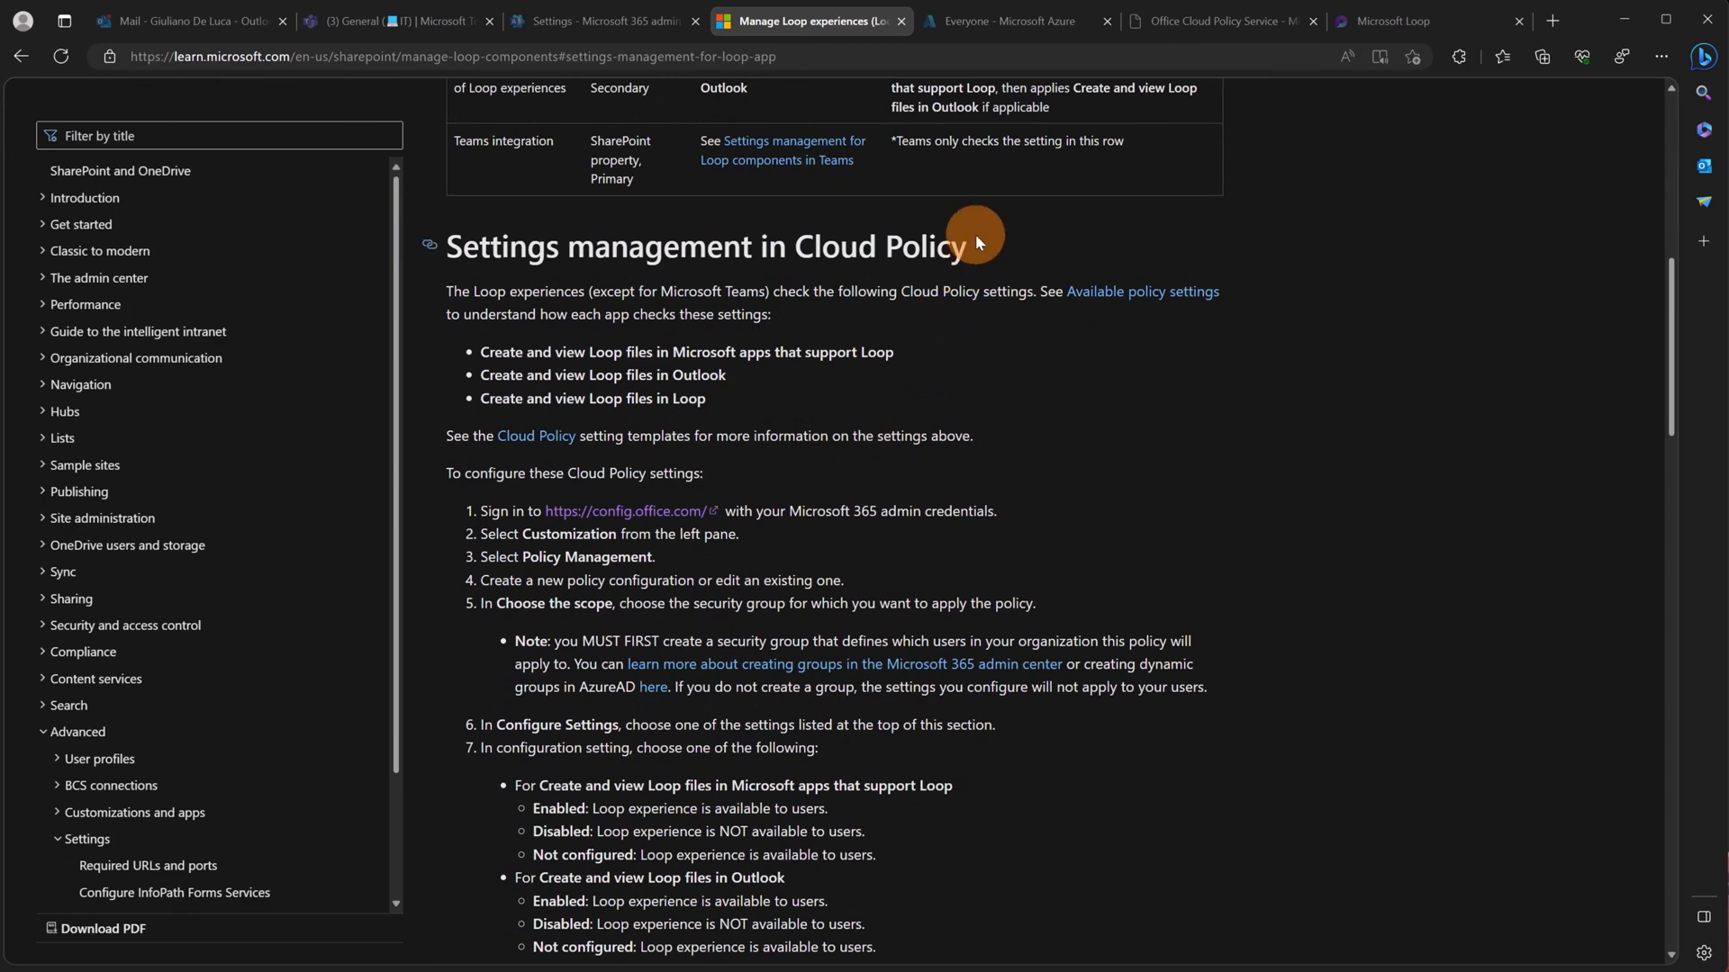
scroll(975, 231, "up", 7)
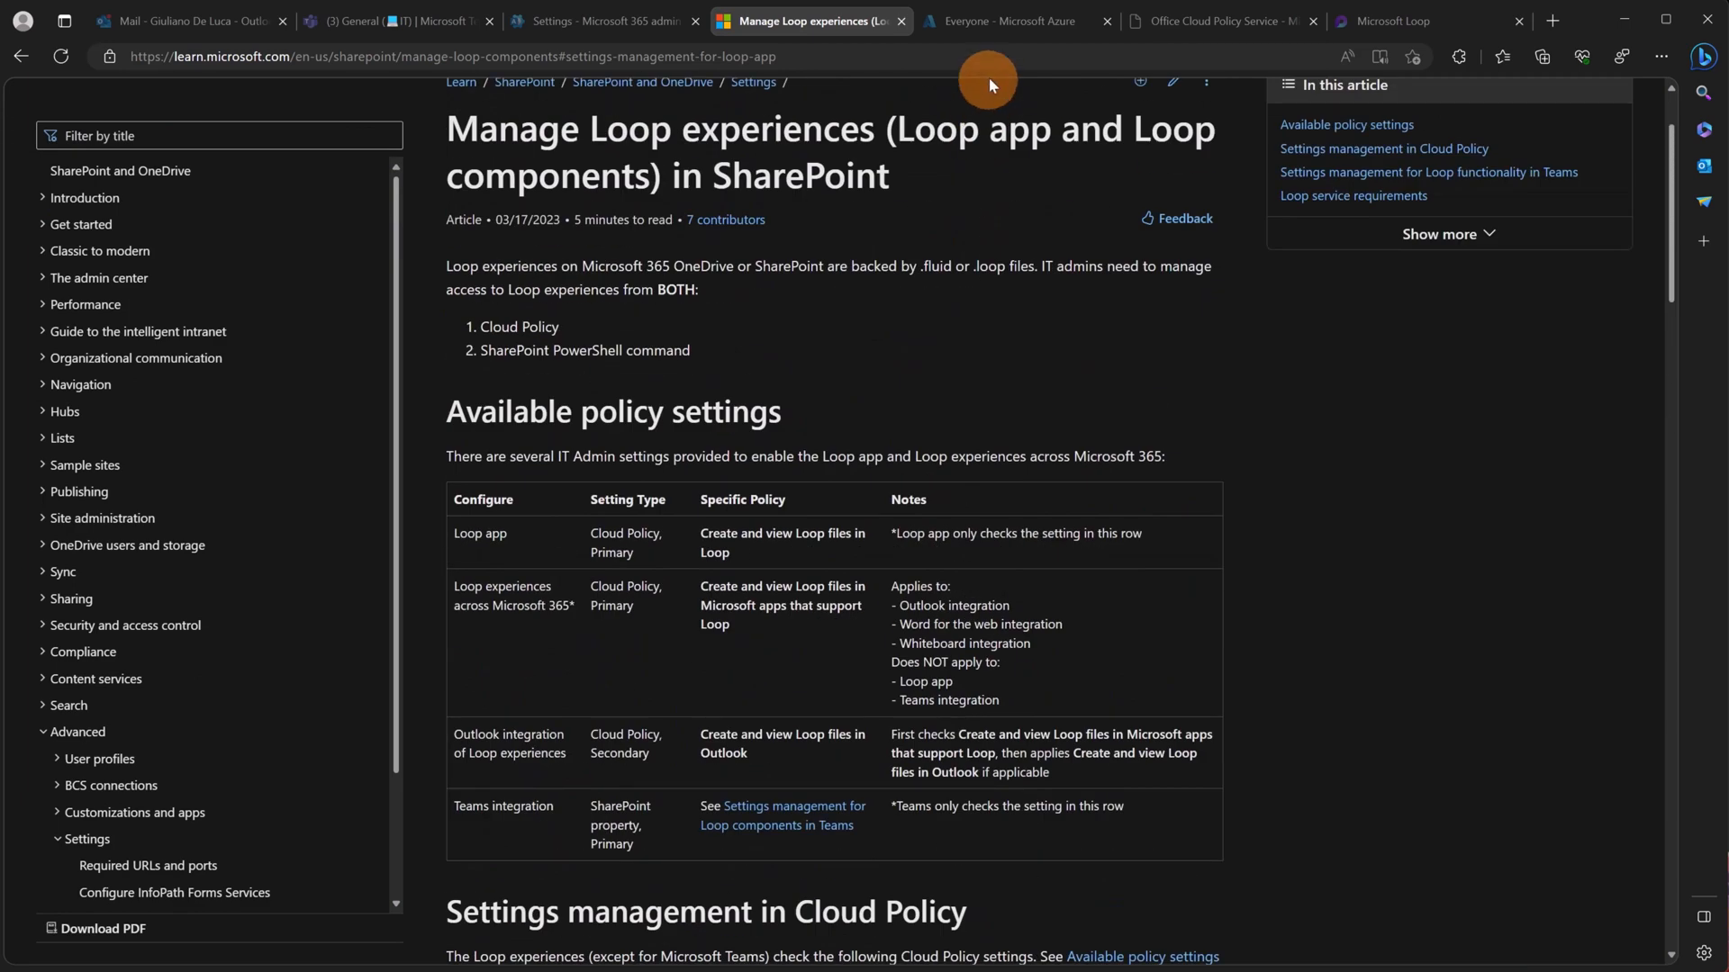
Step: Switch to the Azure portal and open the list of all groups in Azure Active Directory
left_click(989, 22)
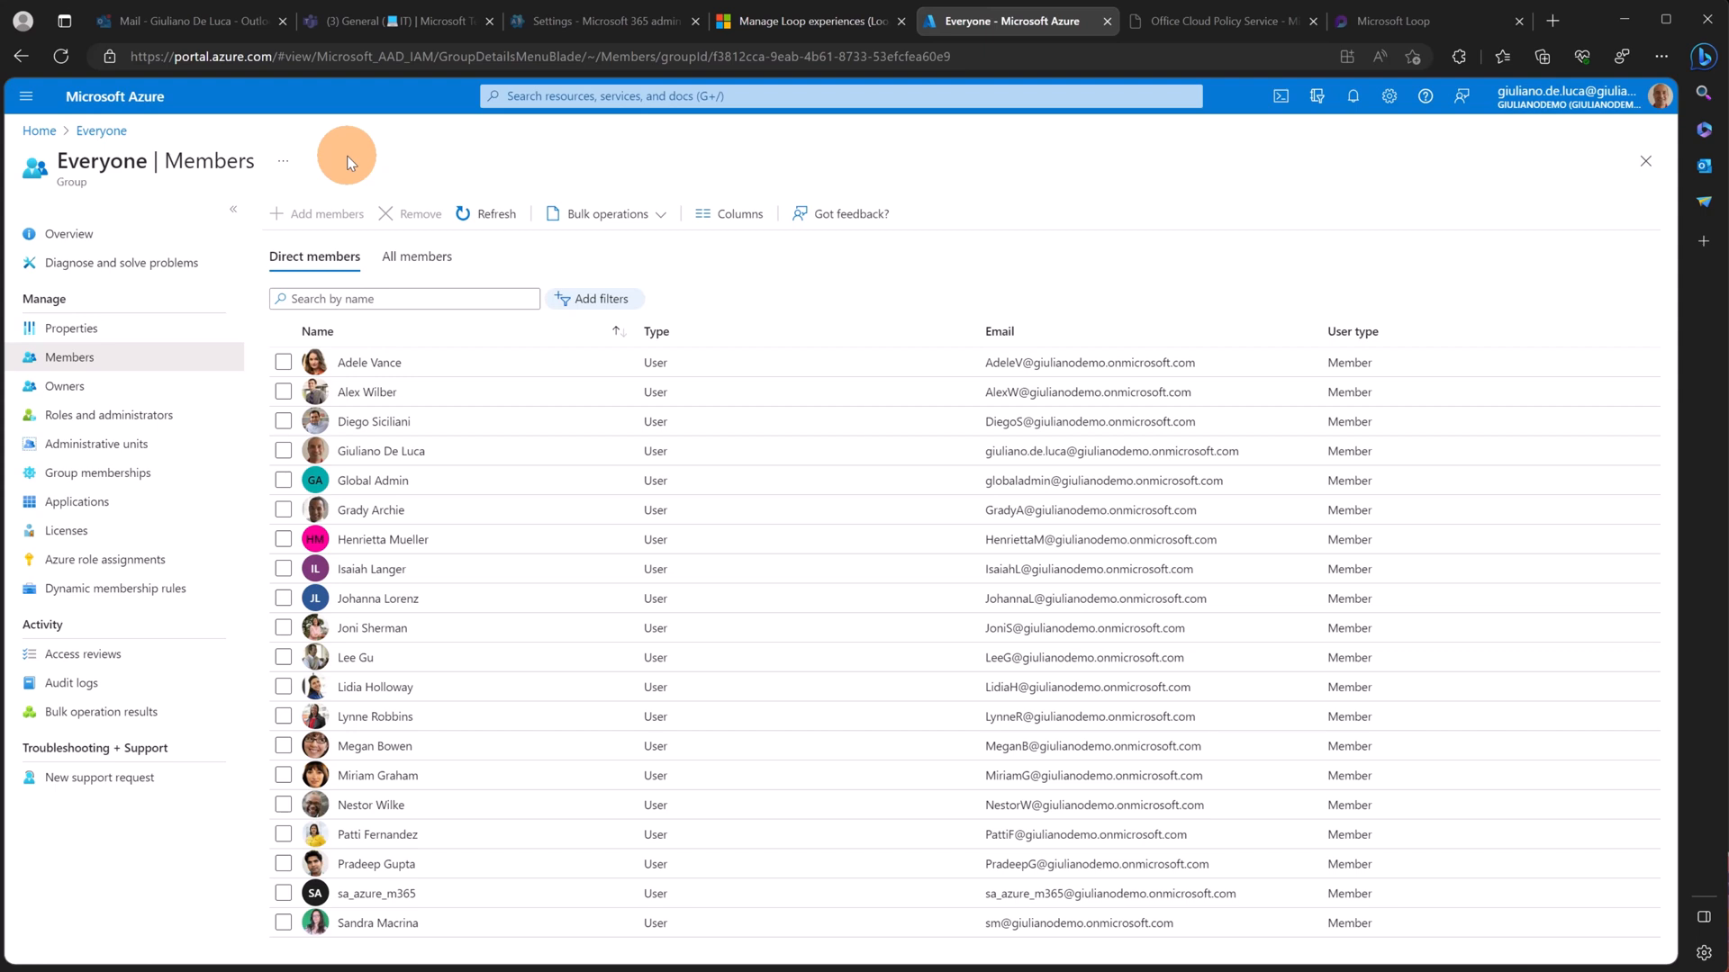
left_click(41, 130)
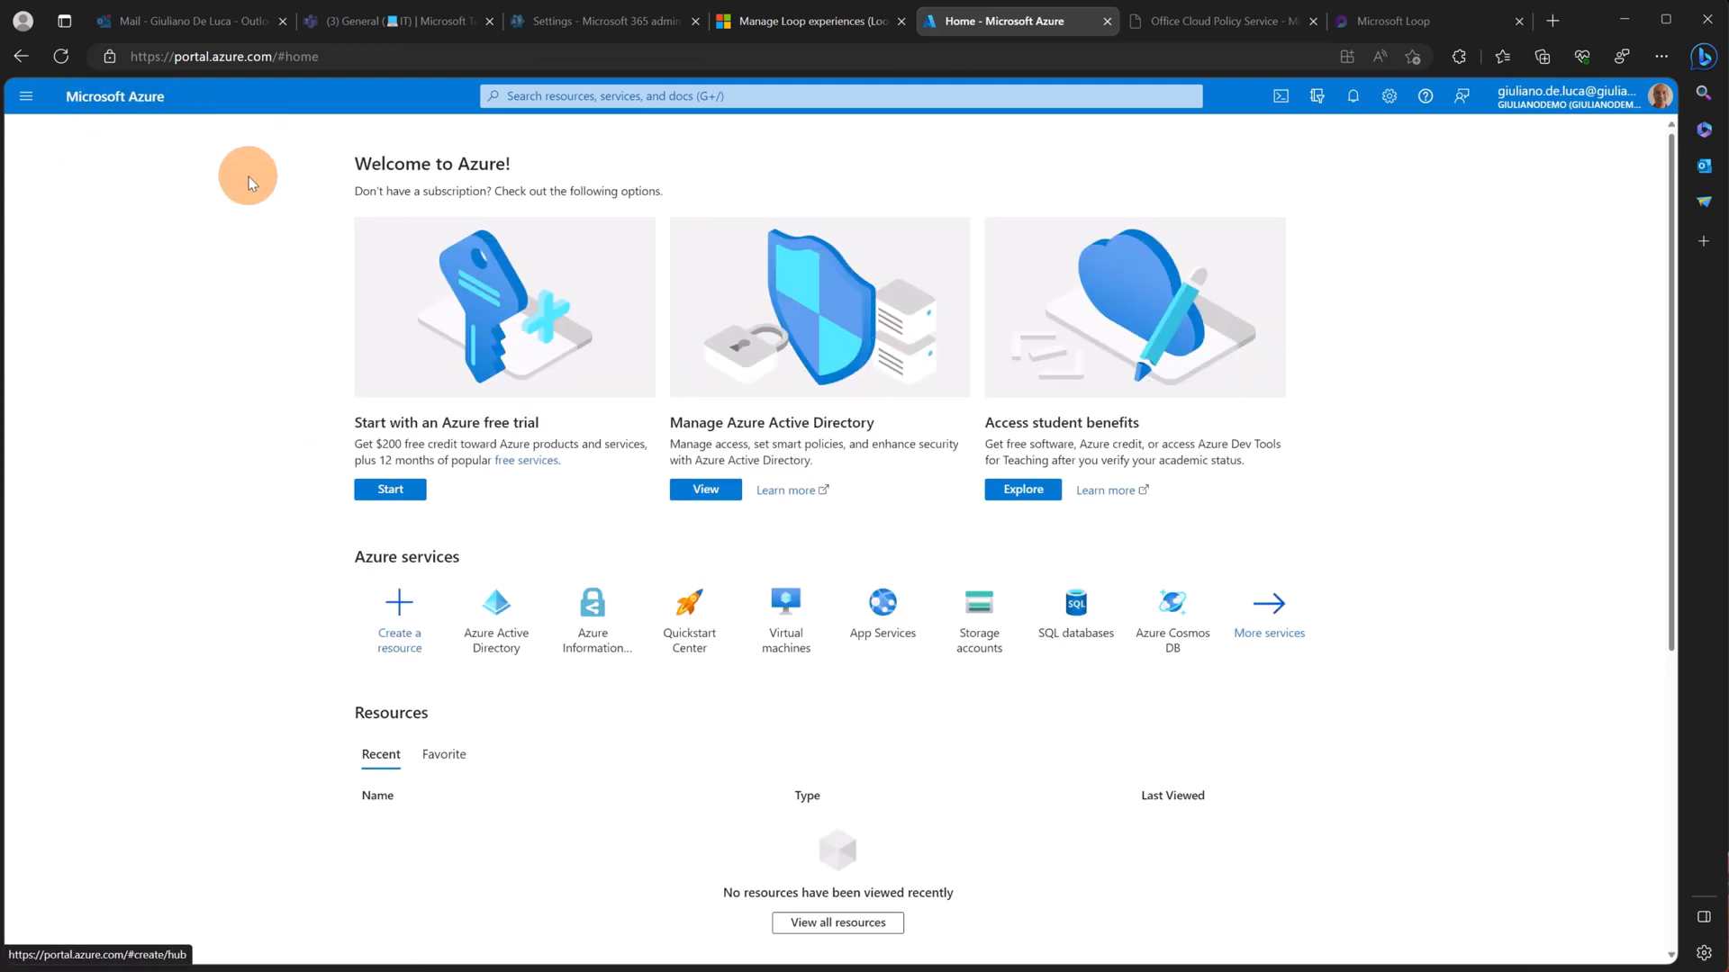
left_click(495, 621)
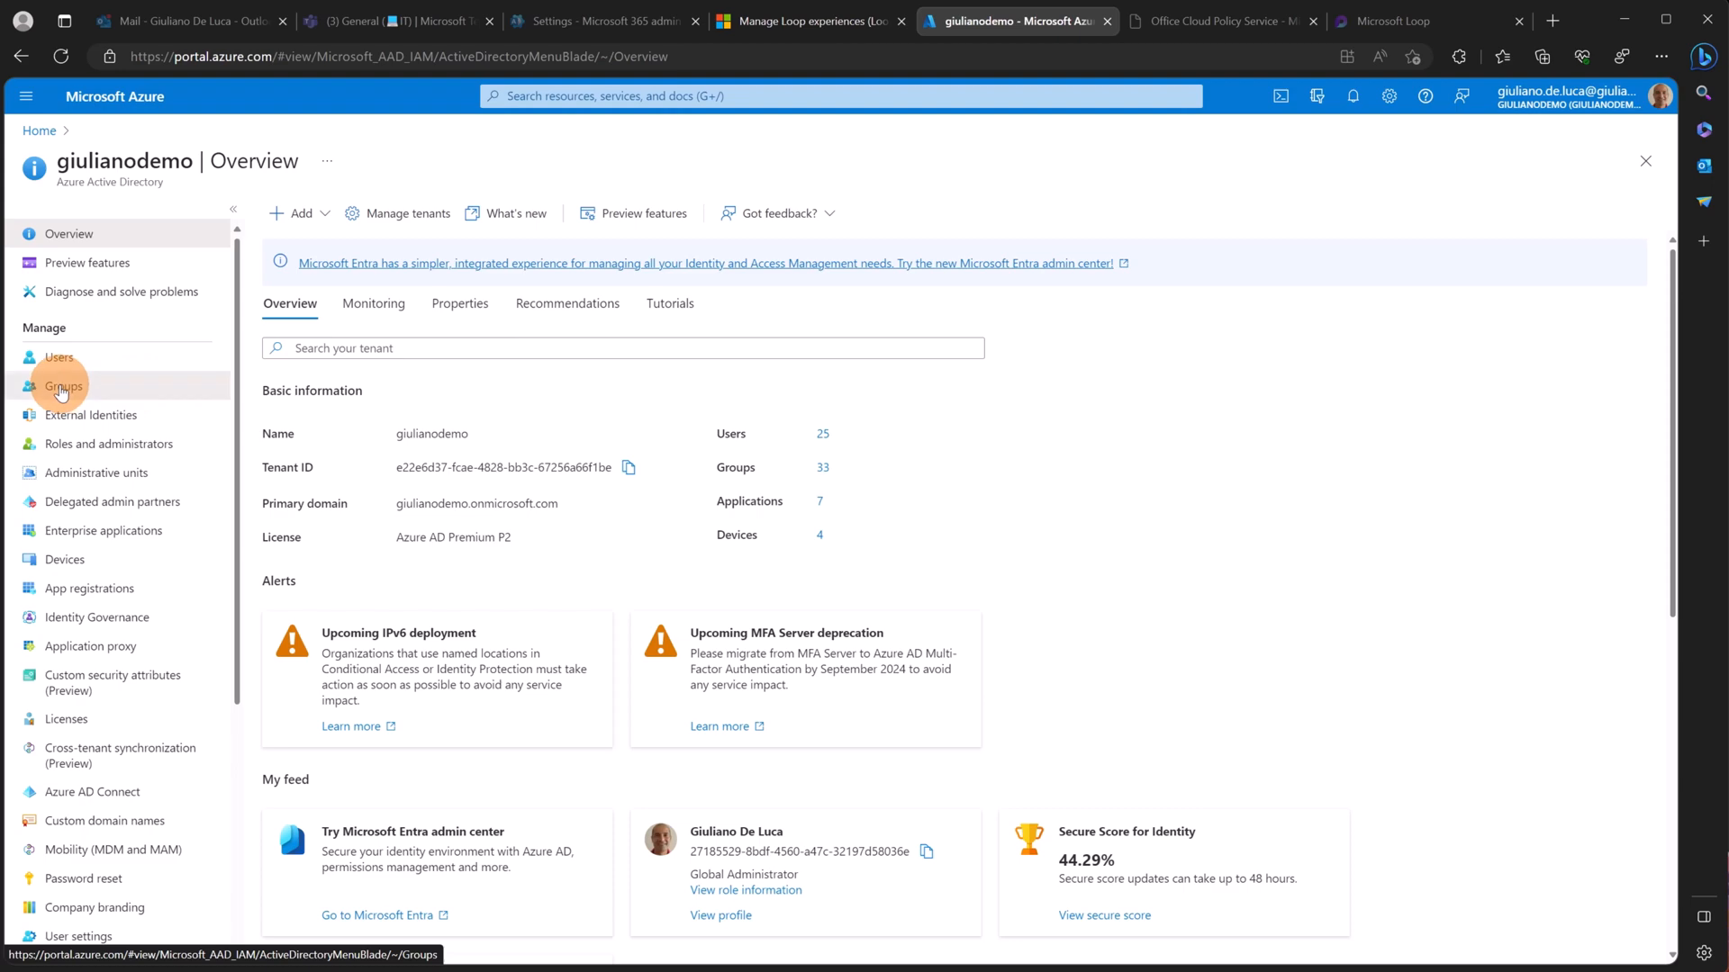
left_click(60, 389)
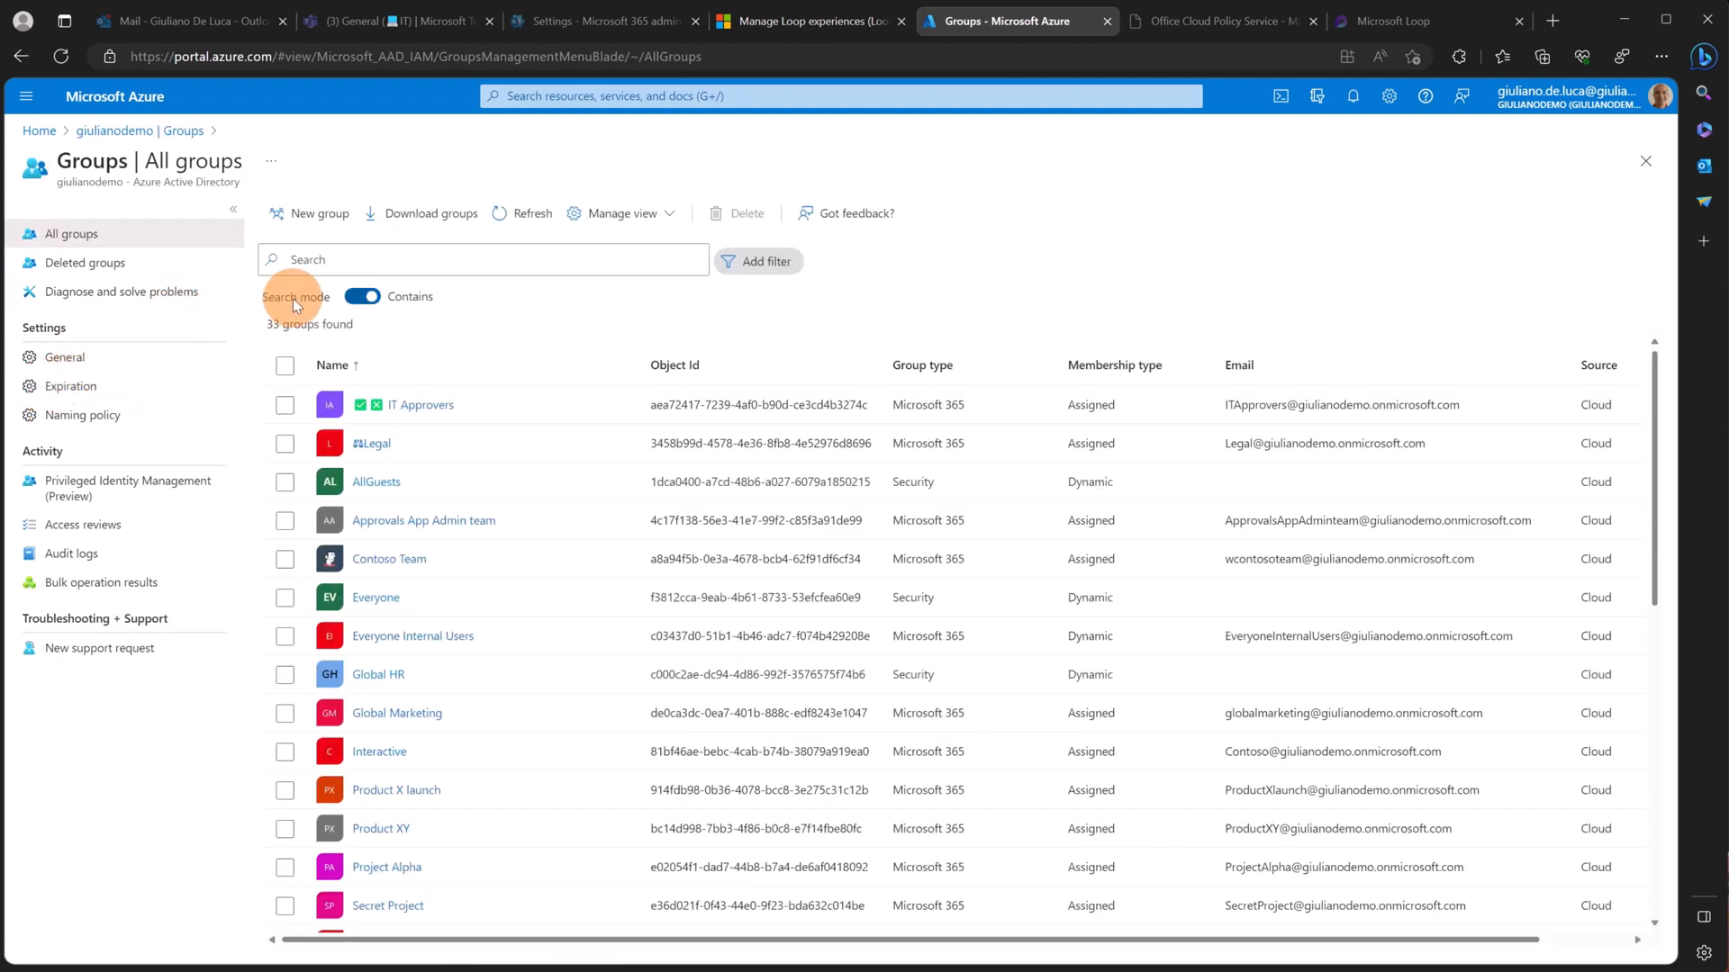
Step: Search the groups for "everyone" and open the overview of the Everyone security group
left_click(357, 256)
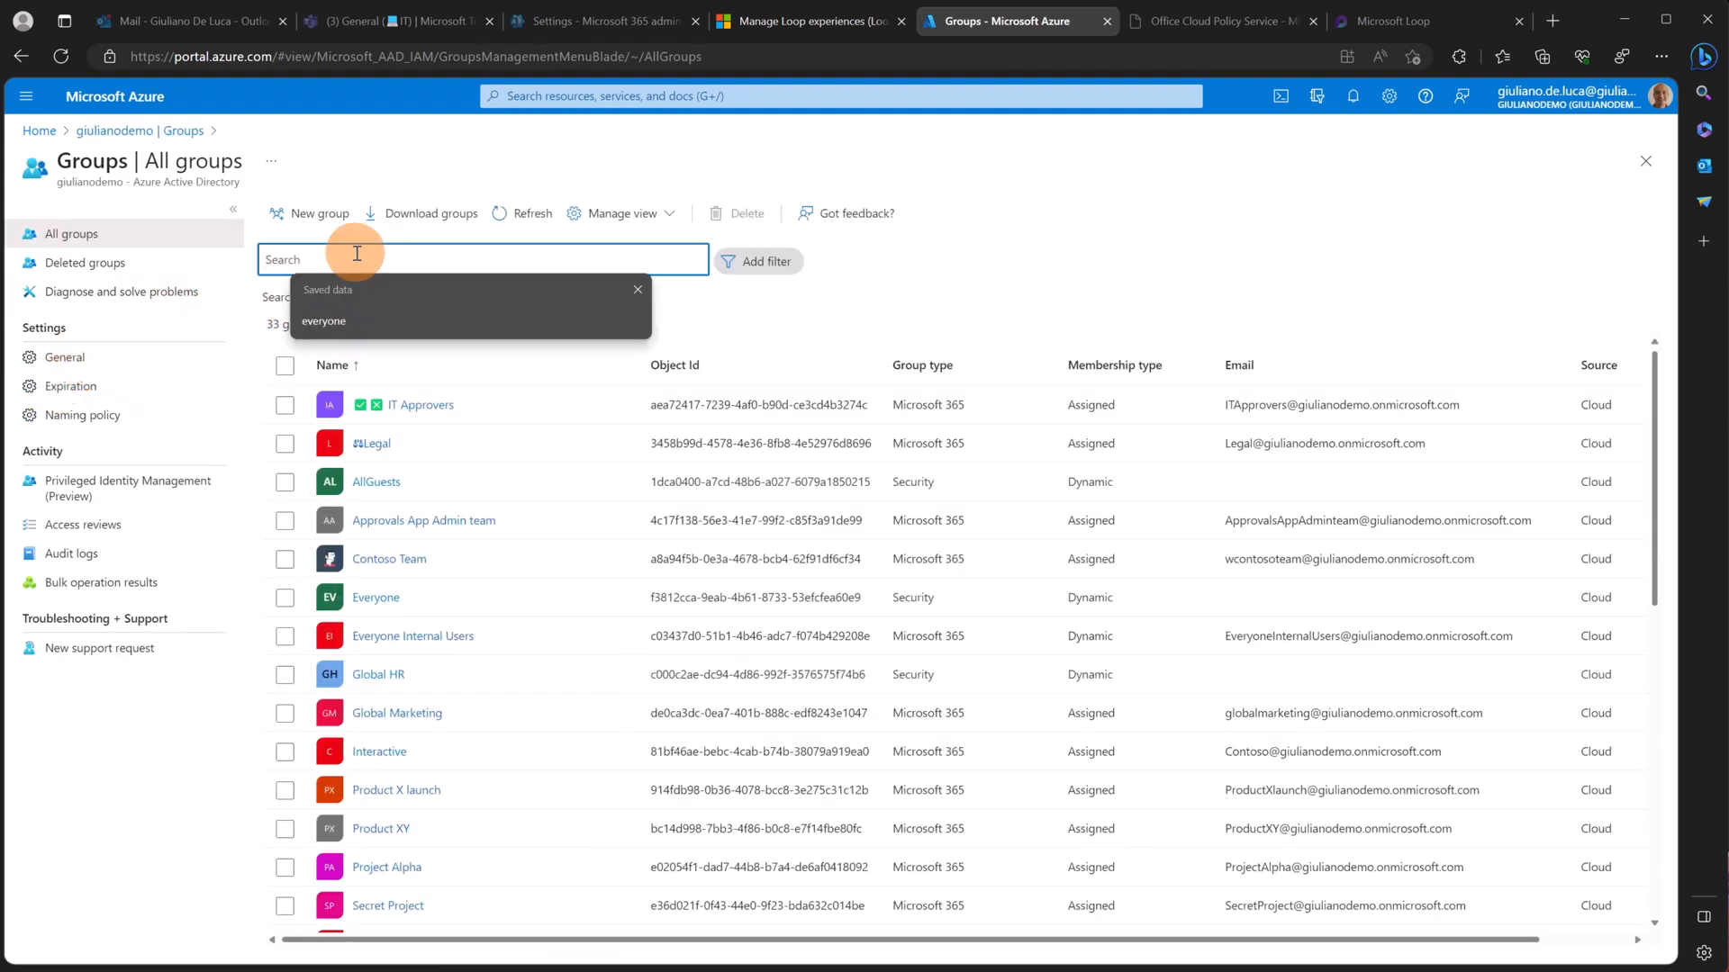
type("everyone")
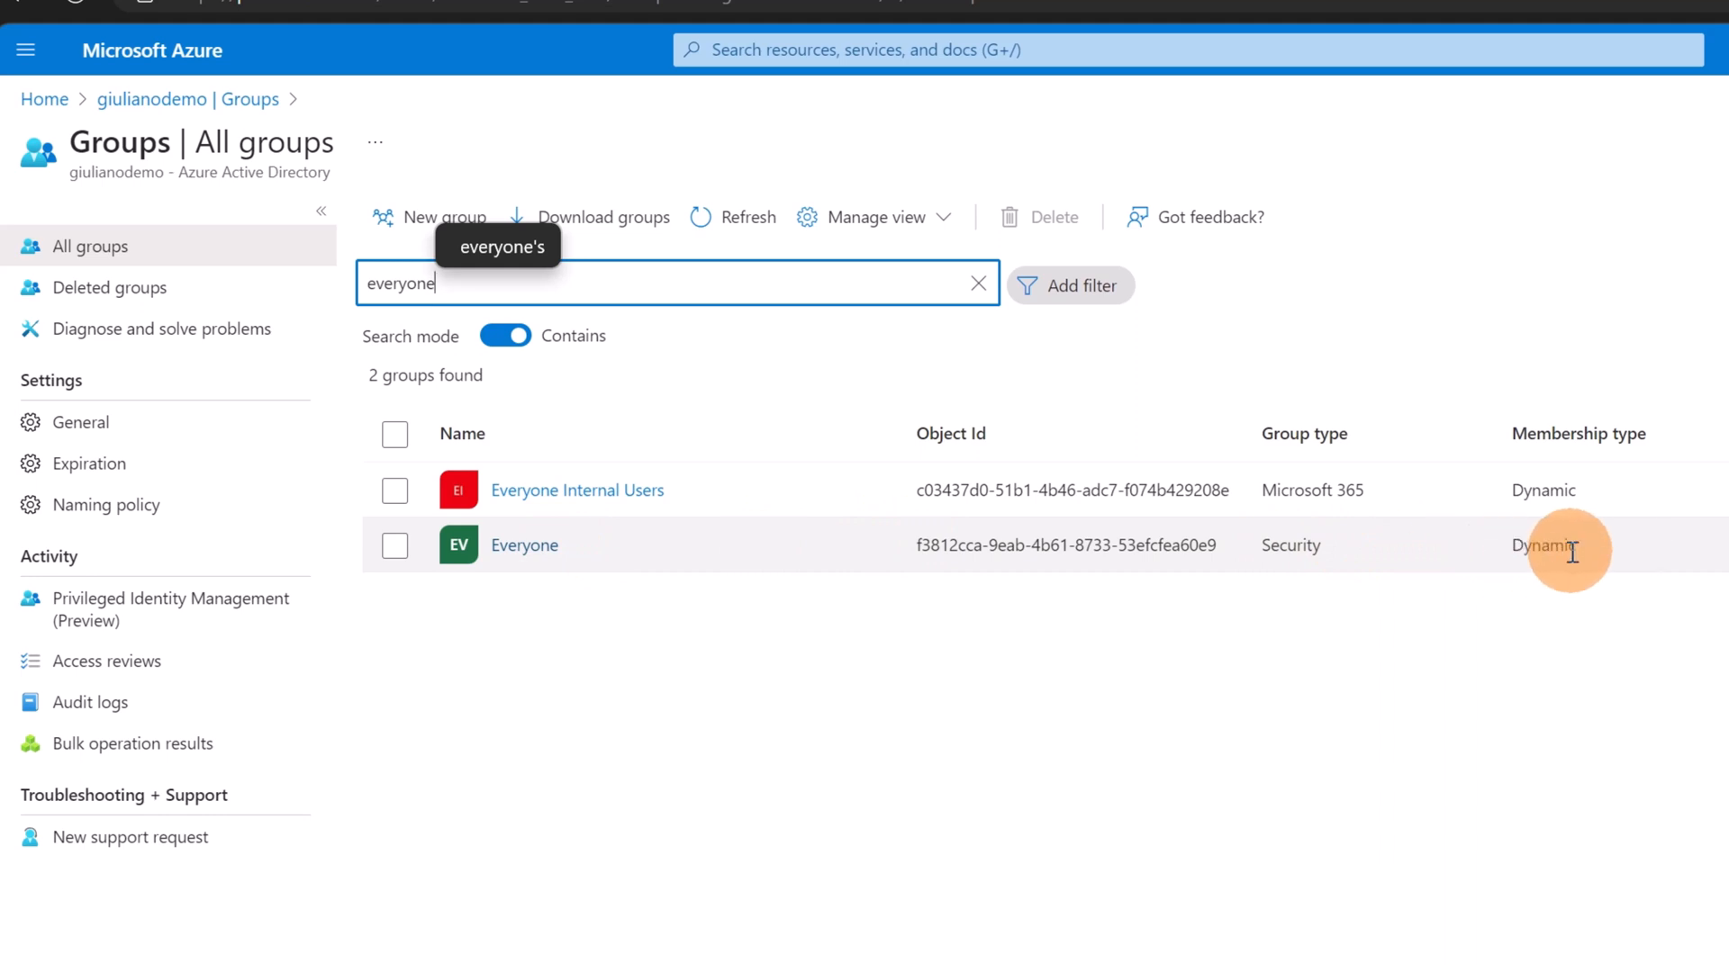
left_click(538, 564)
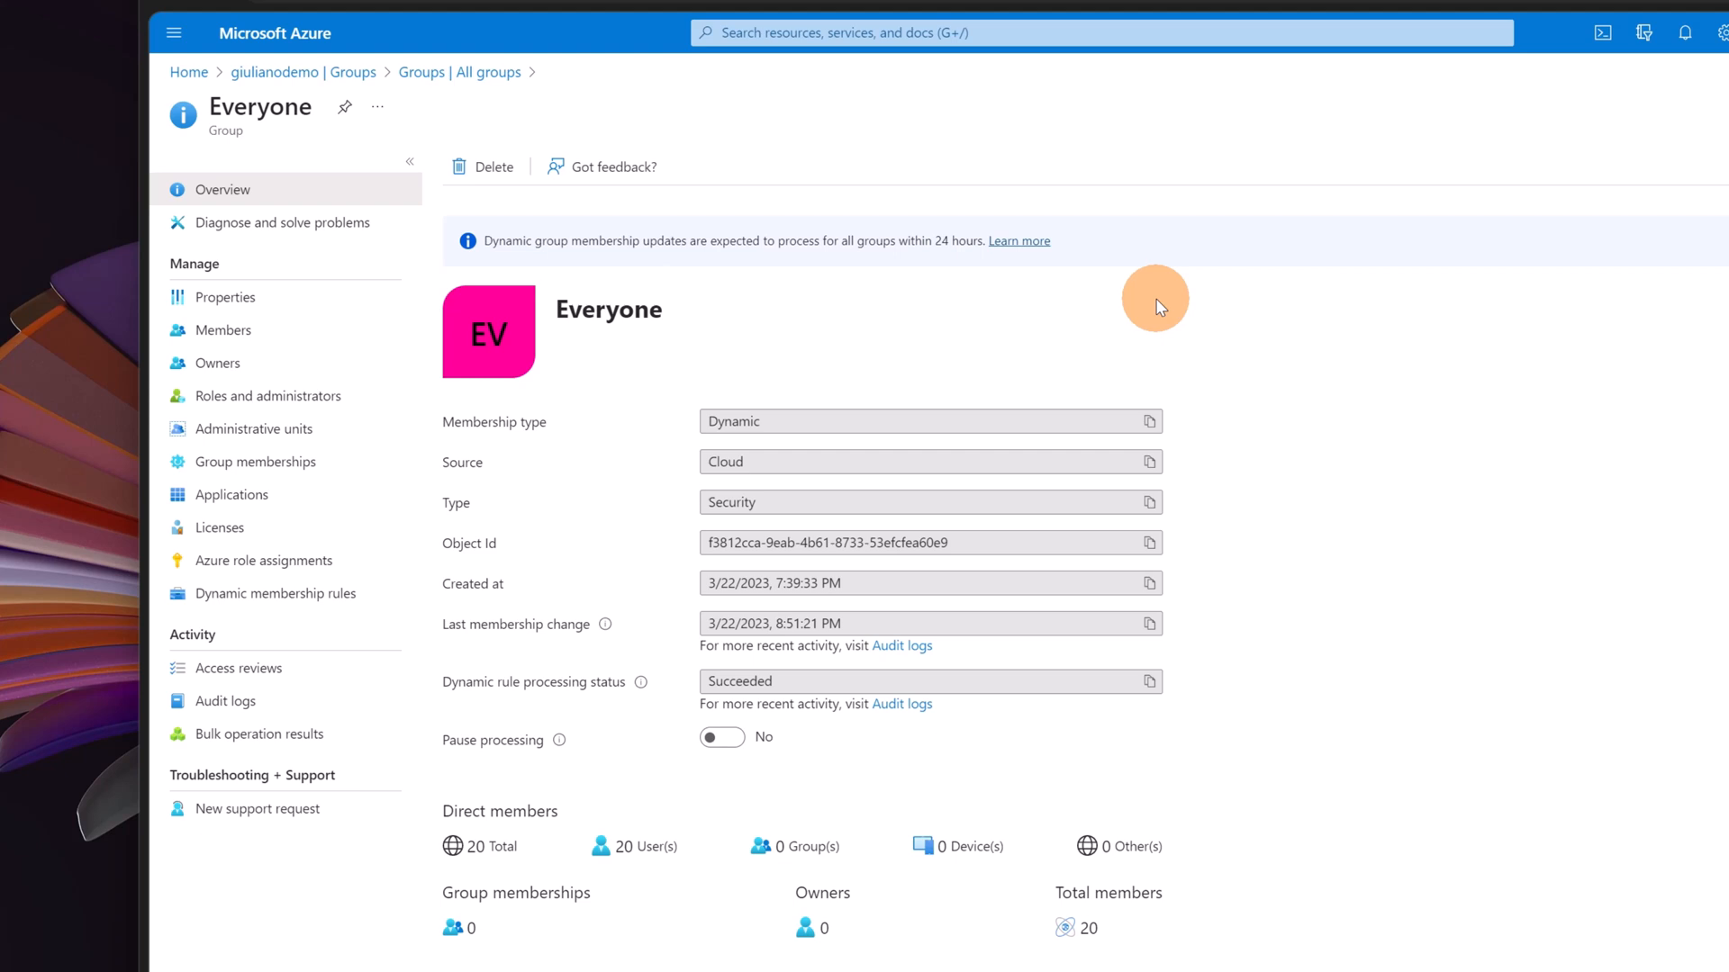
Step: Switch to the Microsoft 365 Apps admin center at config.office.com and open Policy Management under Customization
left_click(1386, 9)
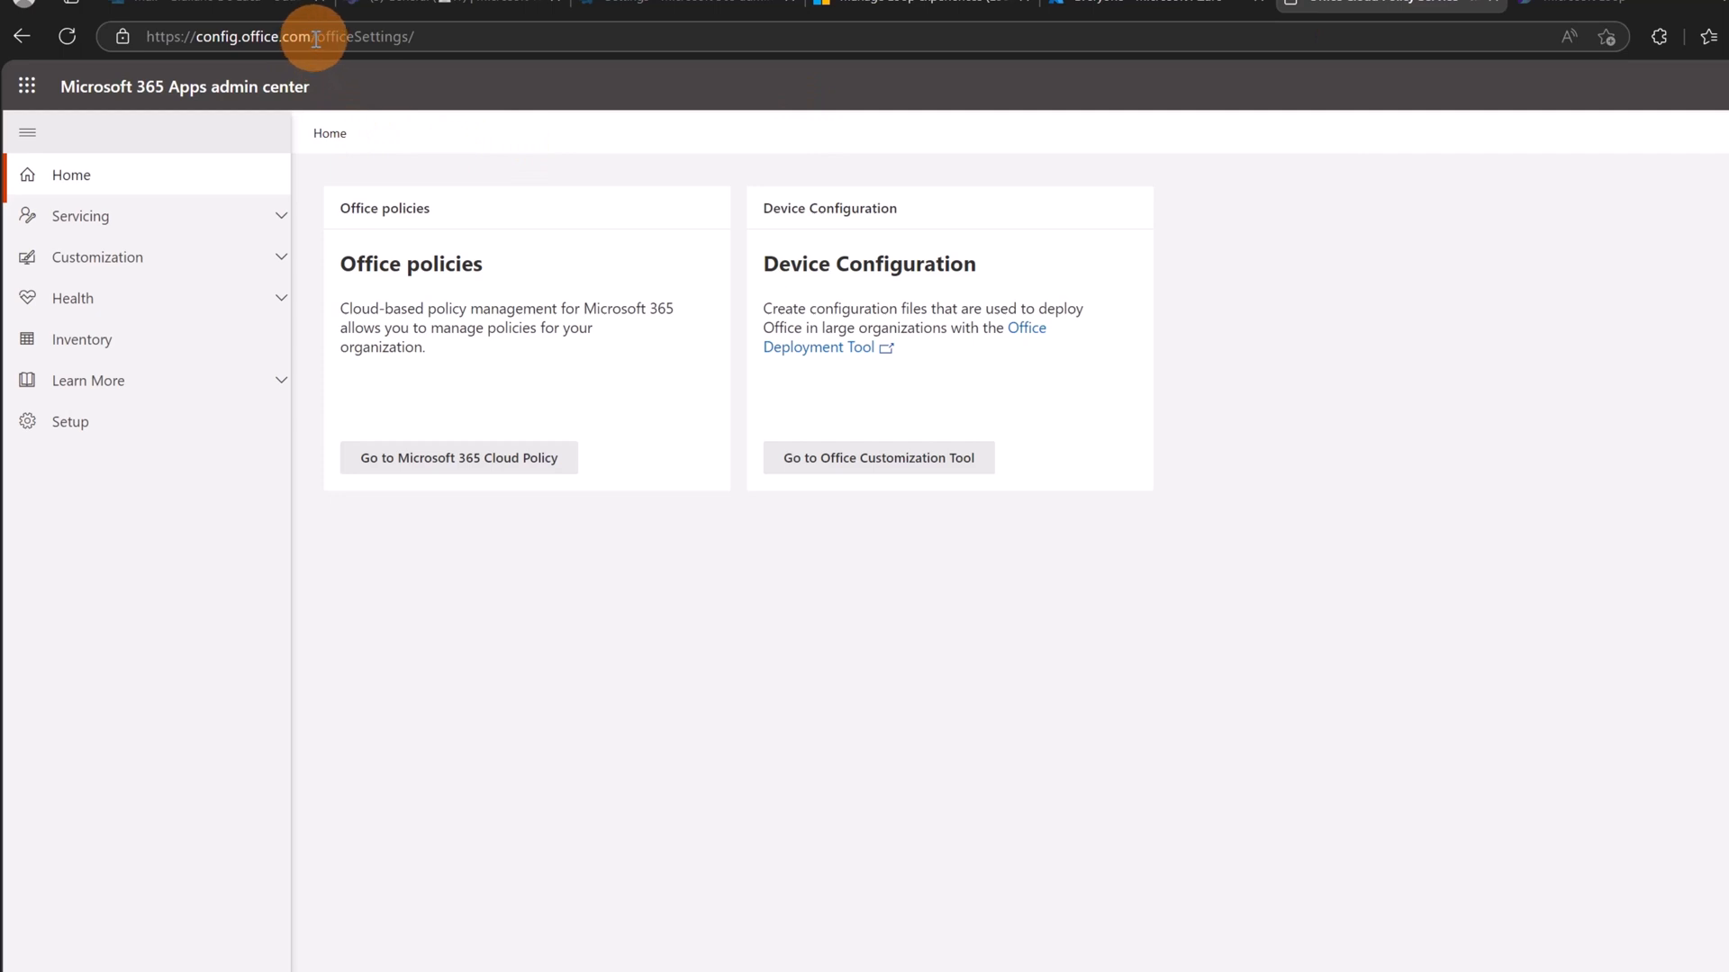
left_click_drag(316, 39, 195, 48)
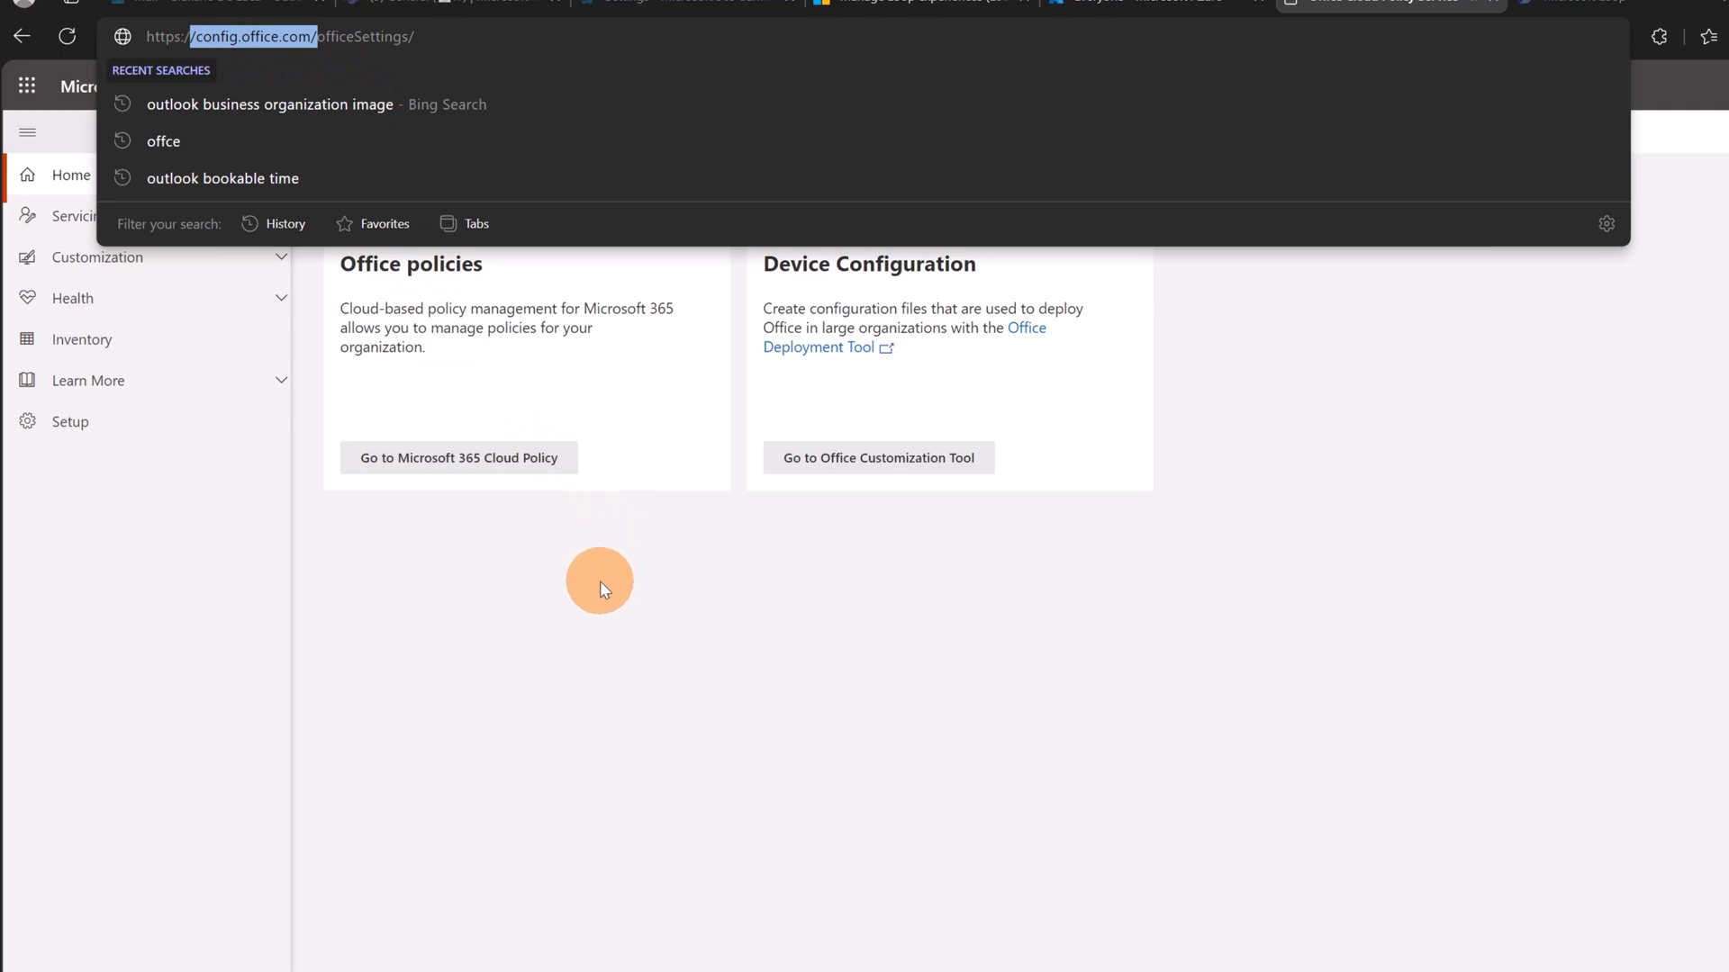
left_click(600, 580)
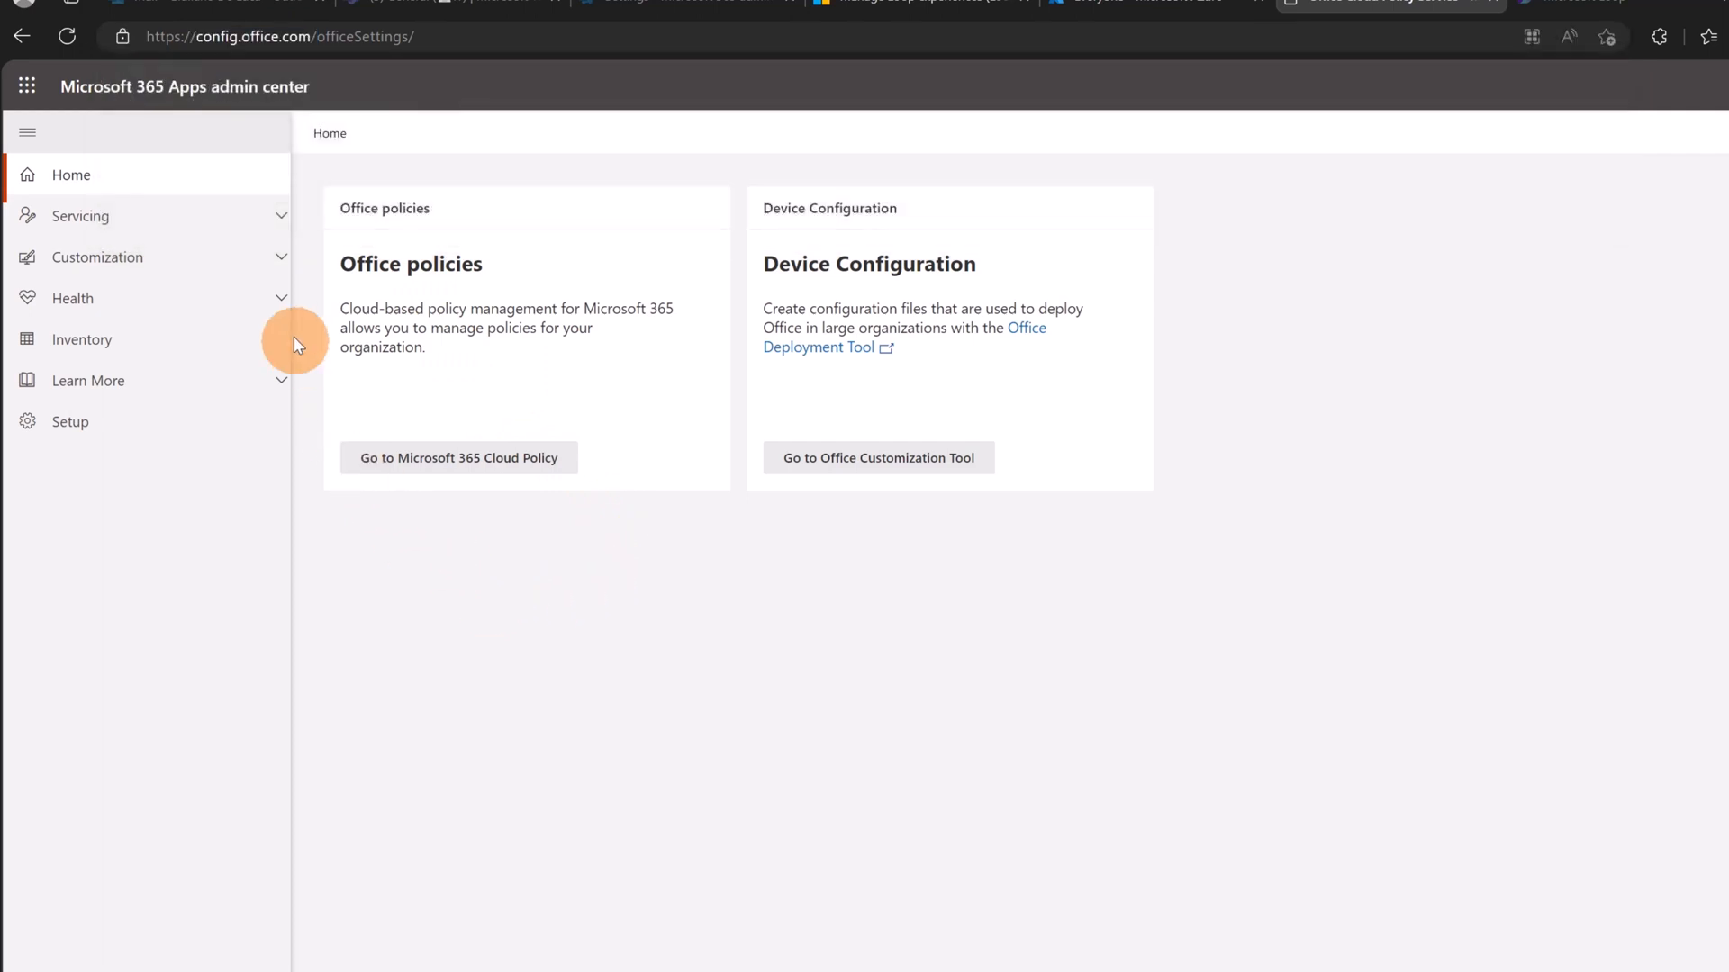
left_click(269, 263)
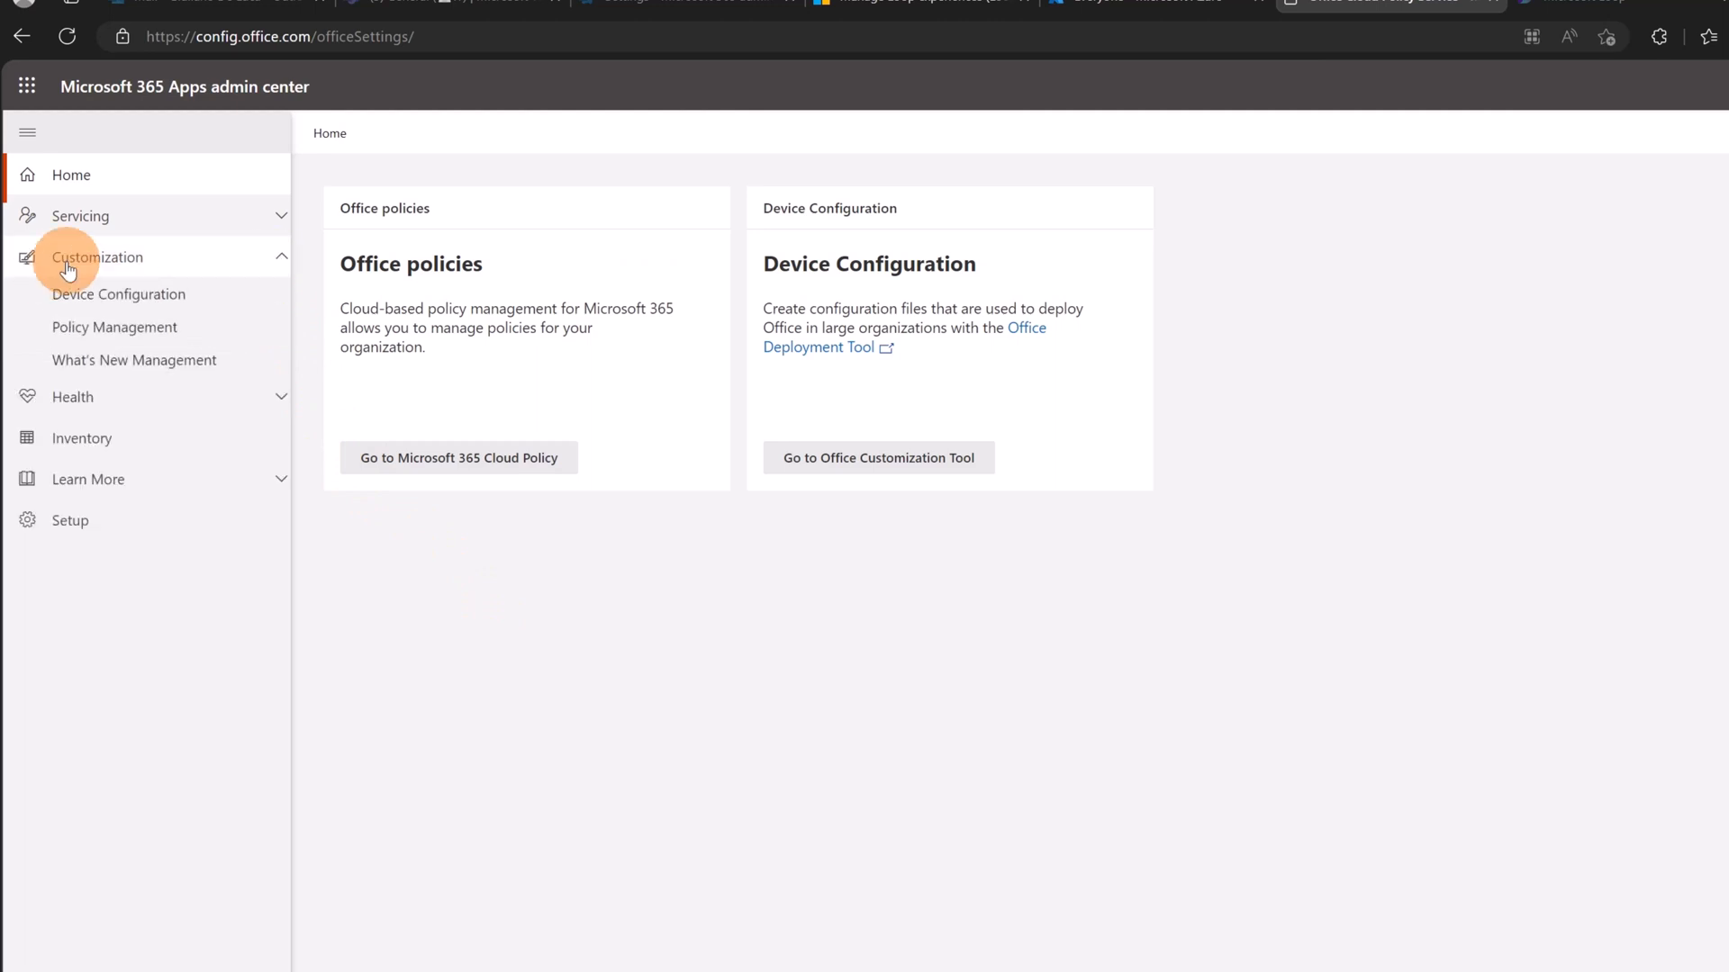
left_click(145, 347)
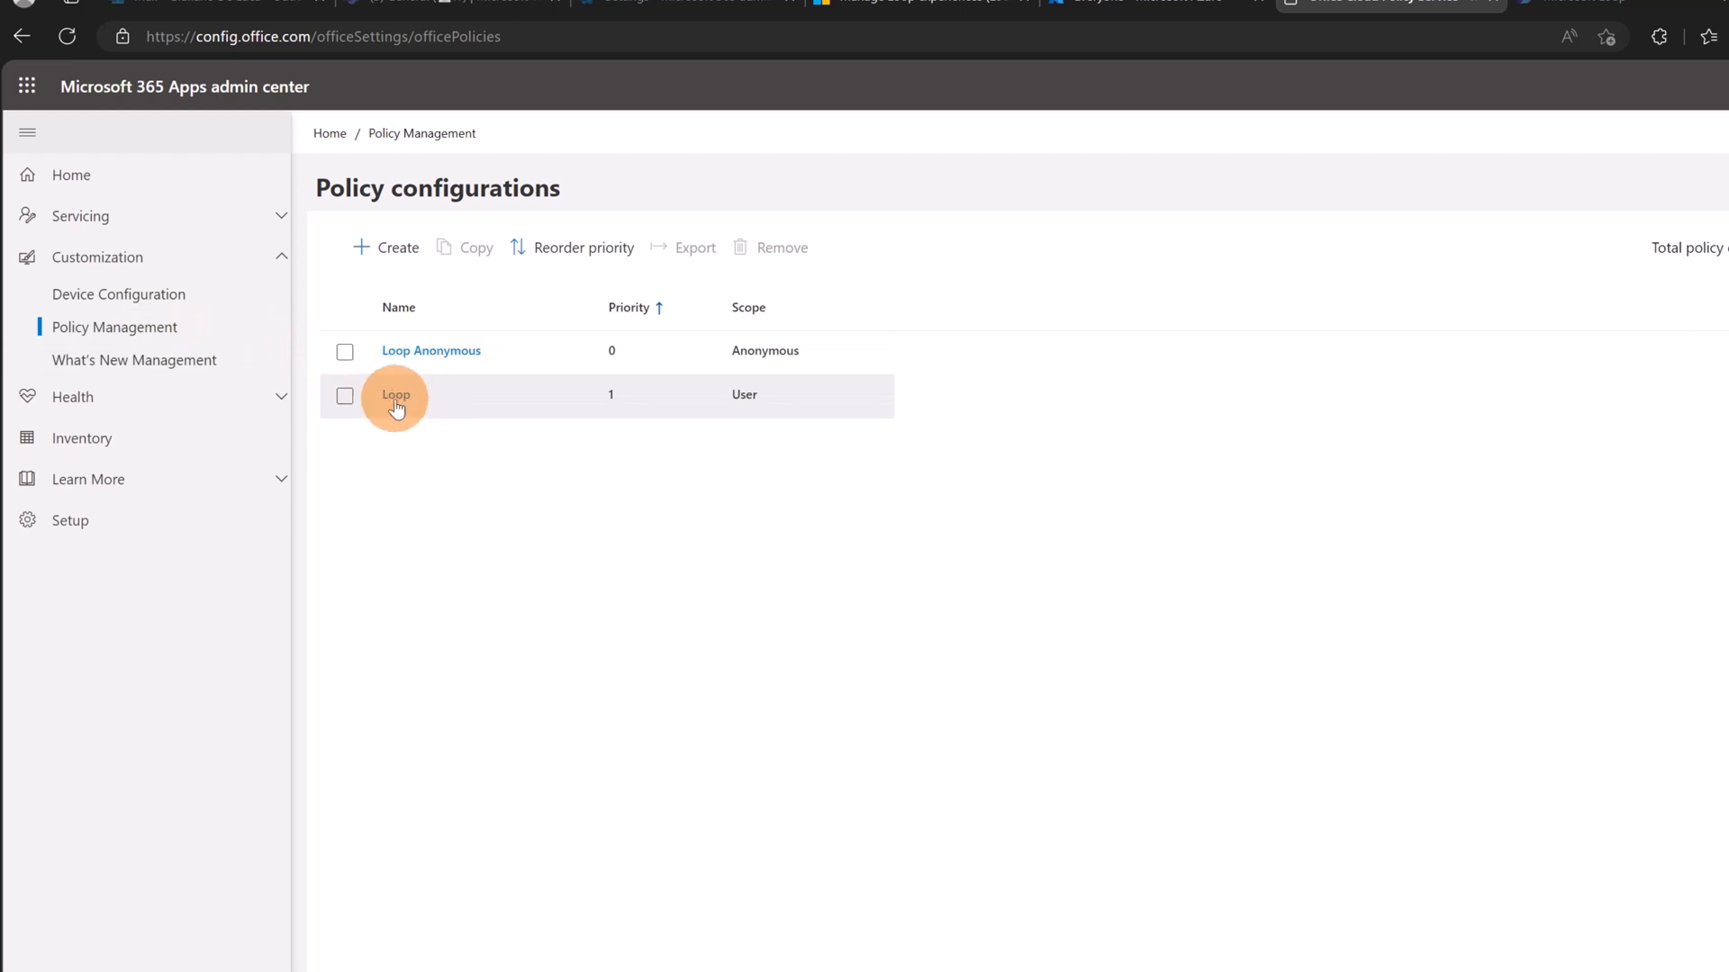
Step: Open the Loop policy configuration and check the scope and group it applies to
left_click(396, 396)
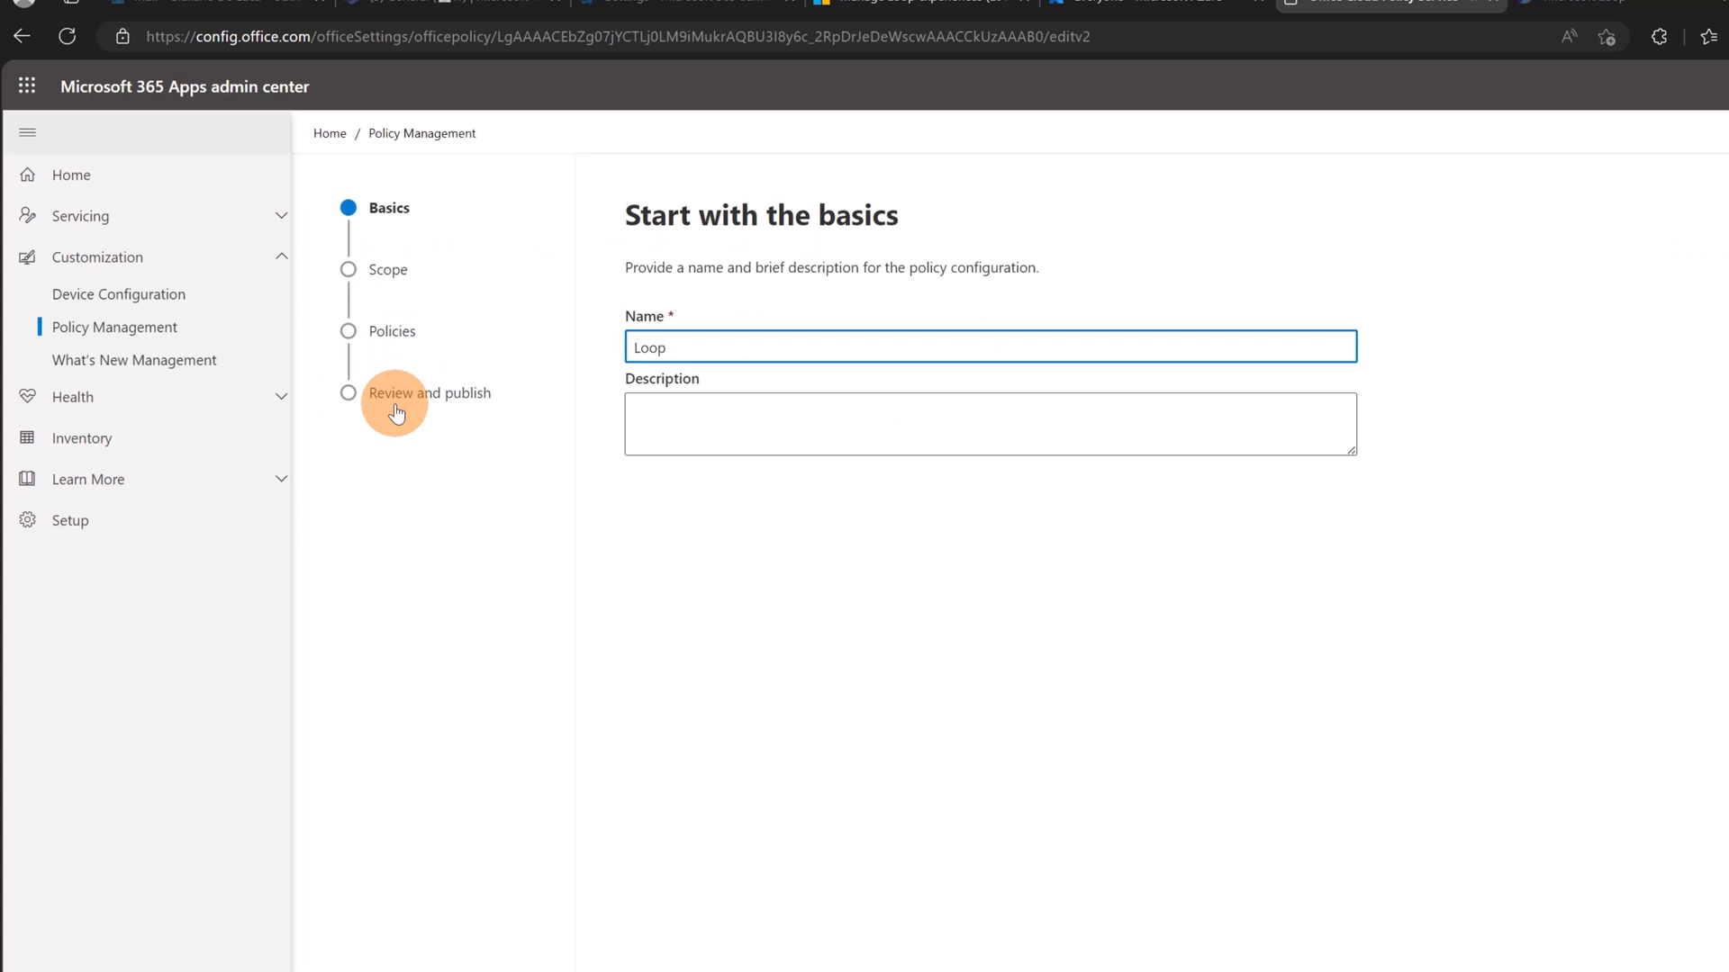
left_click(396, 272)
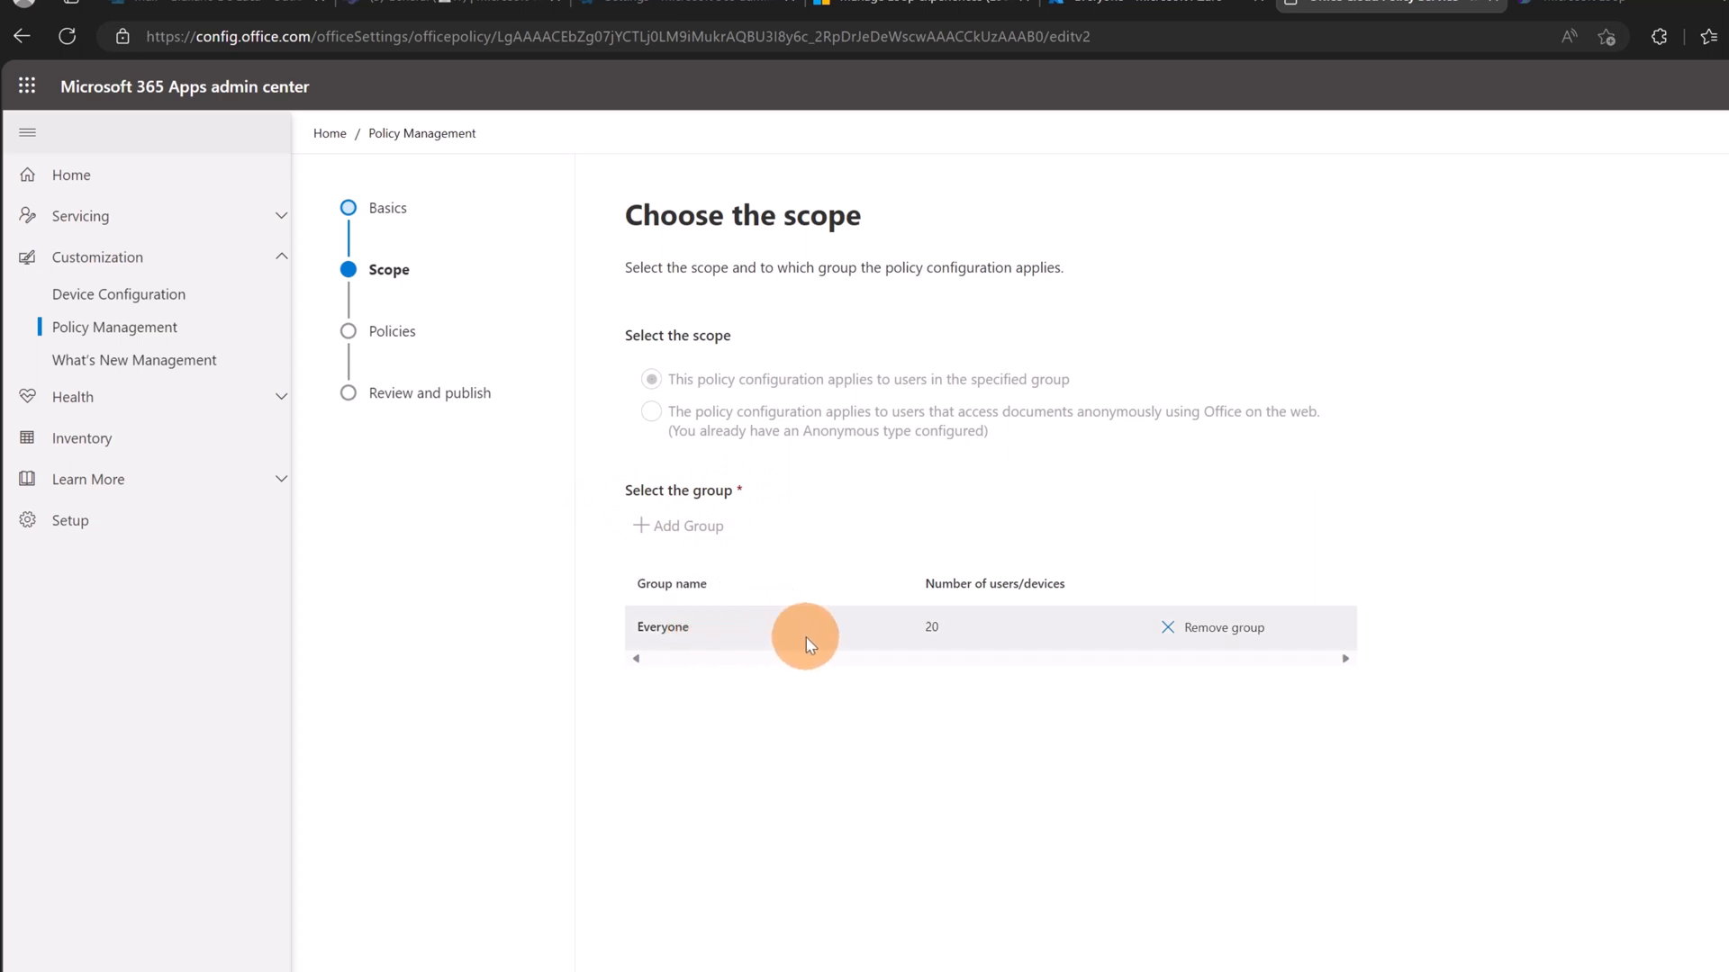
Step: Search the configuration's policies for "loop" and check the configuration setting of "Create and view Loop files in Outlook"
left_click(379, 342)
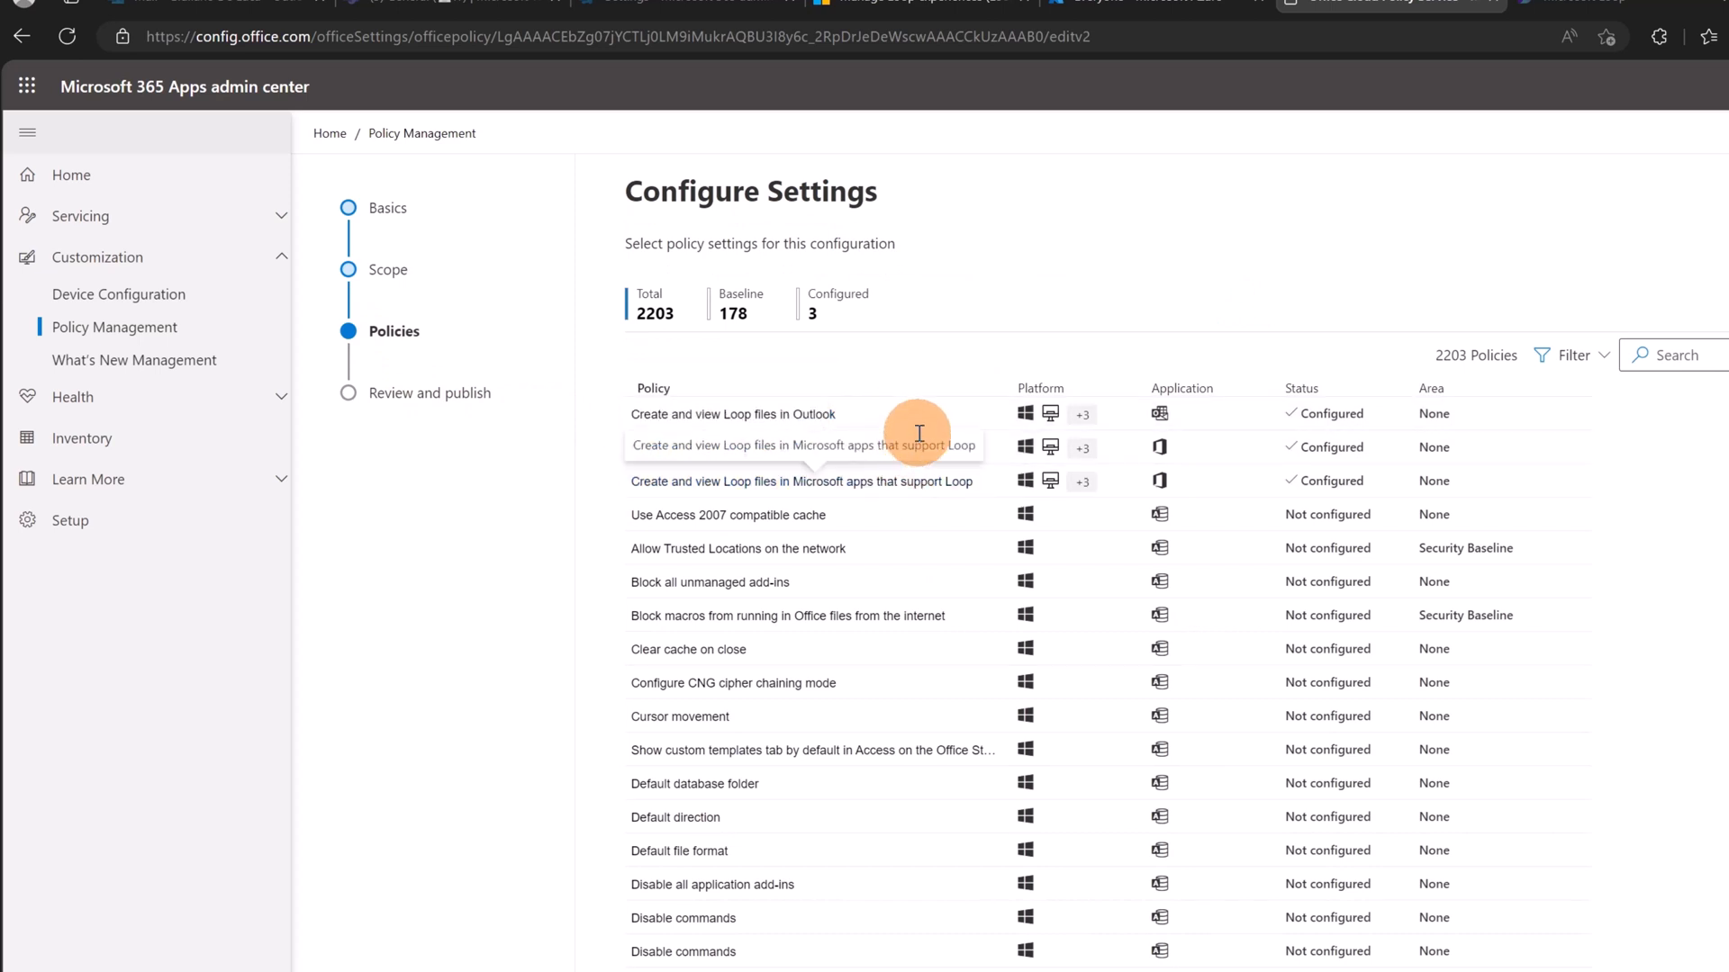
left_click(1716, 354)
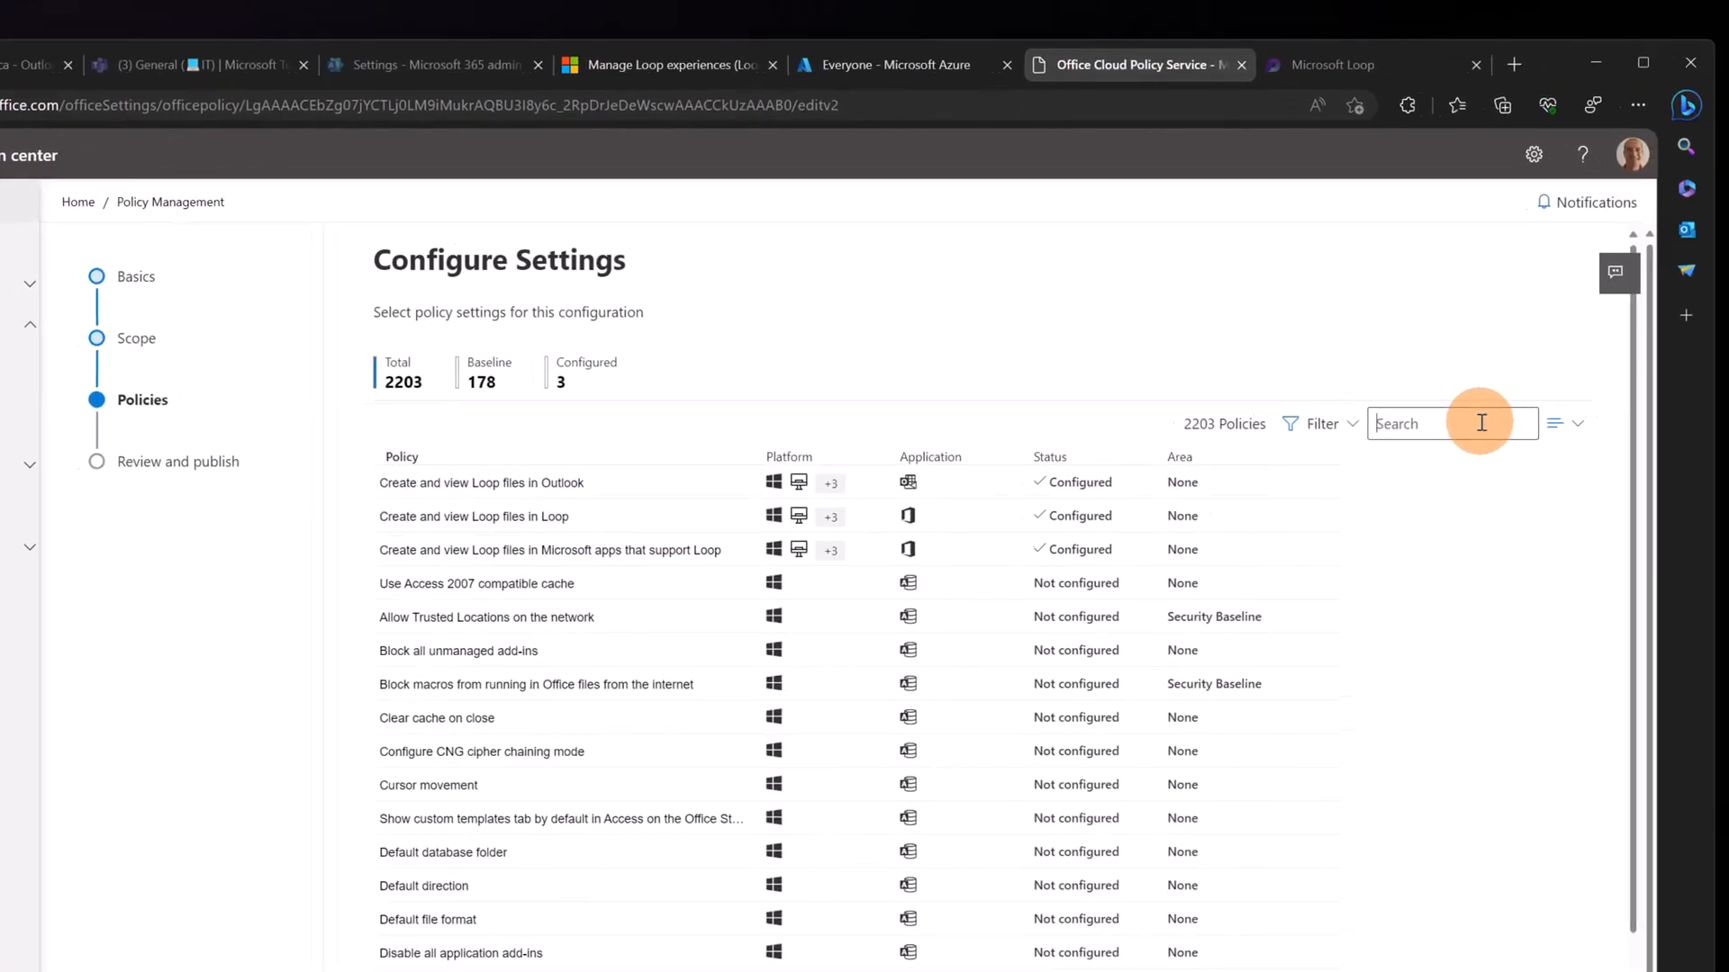
type("loop")
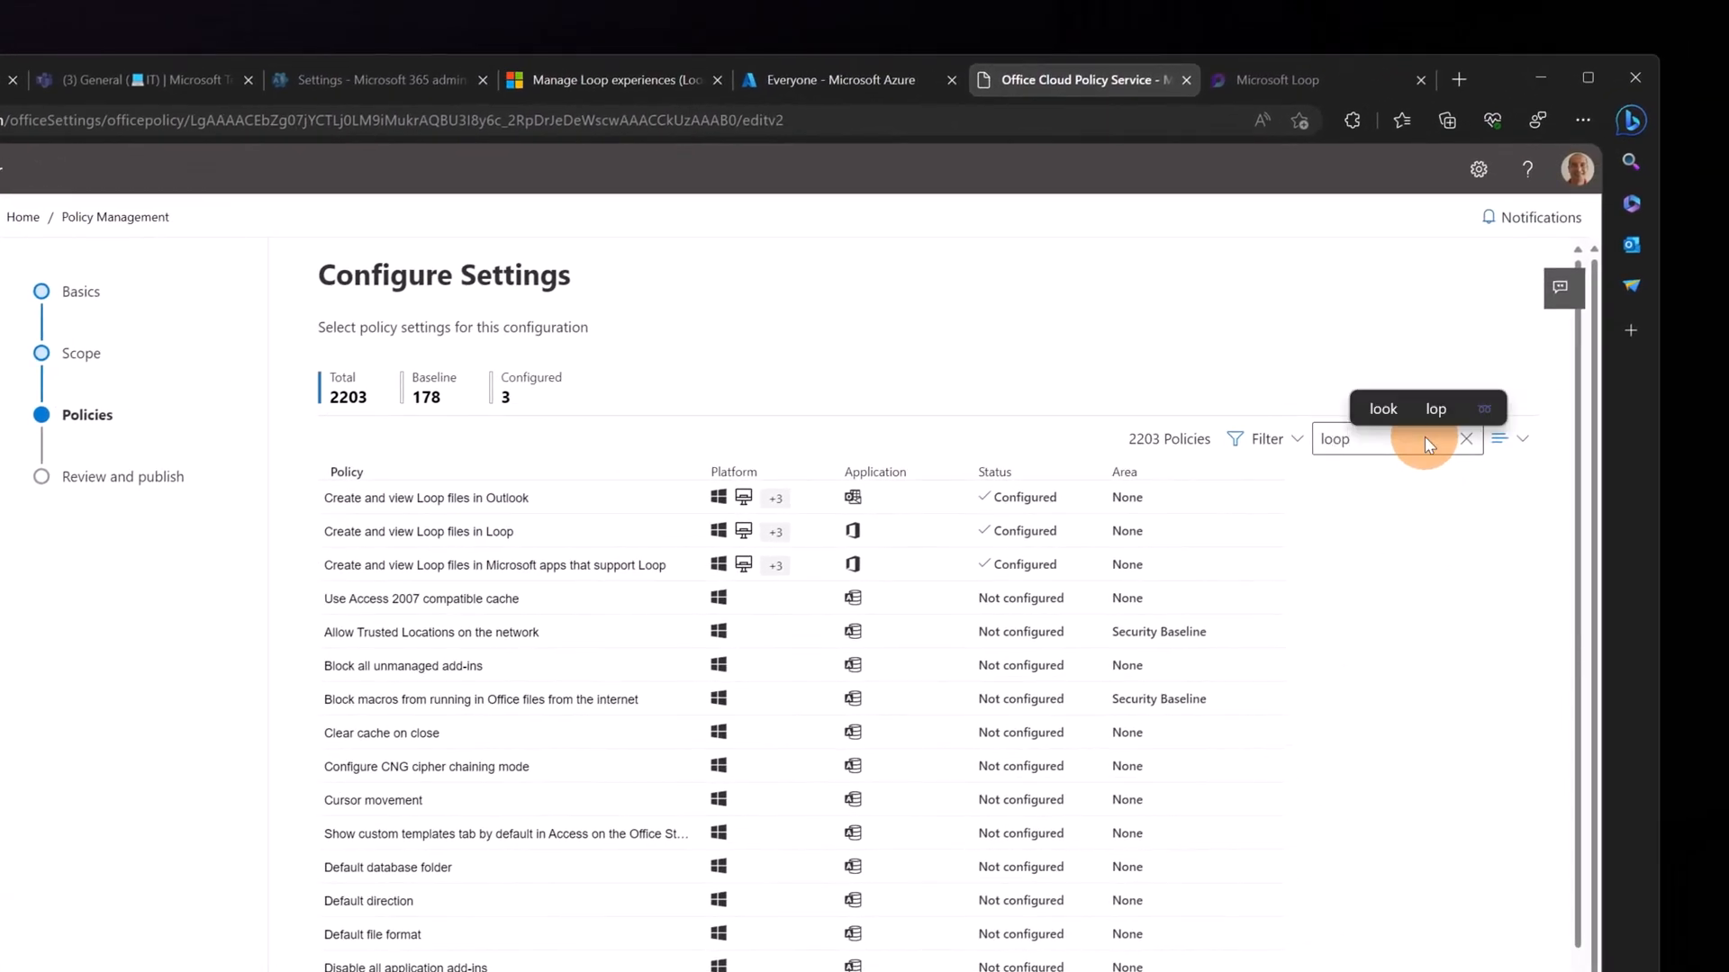
key("Return")
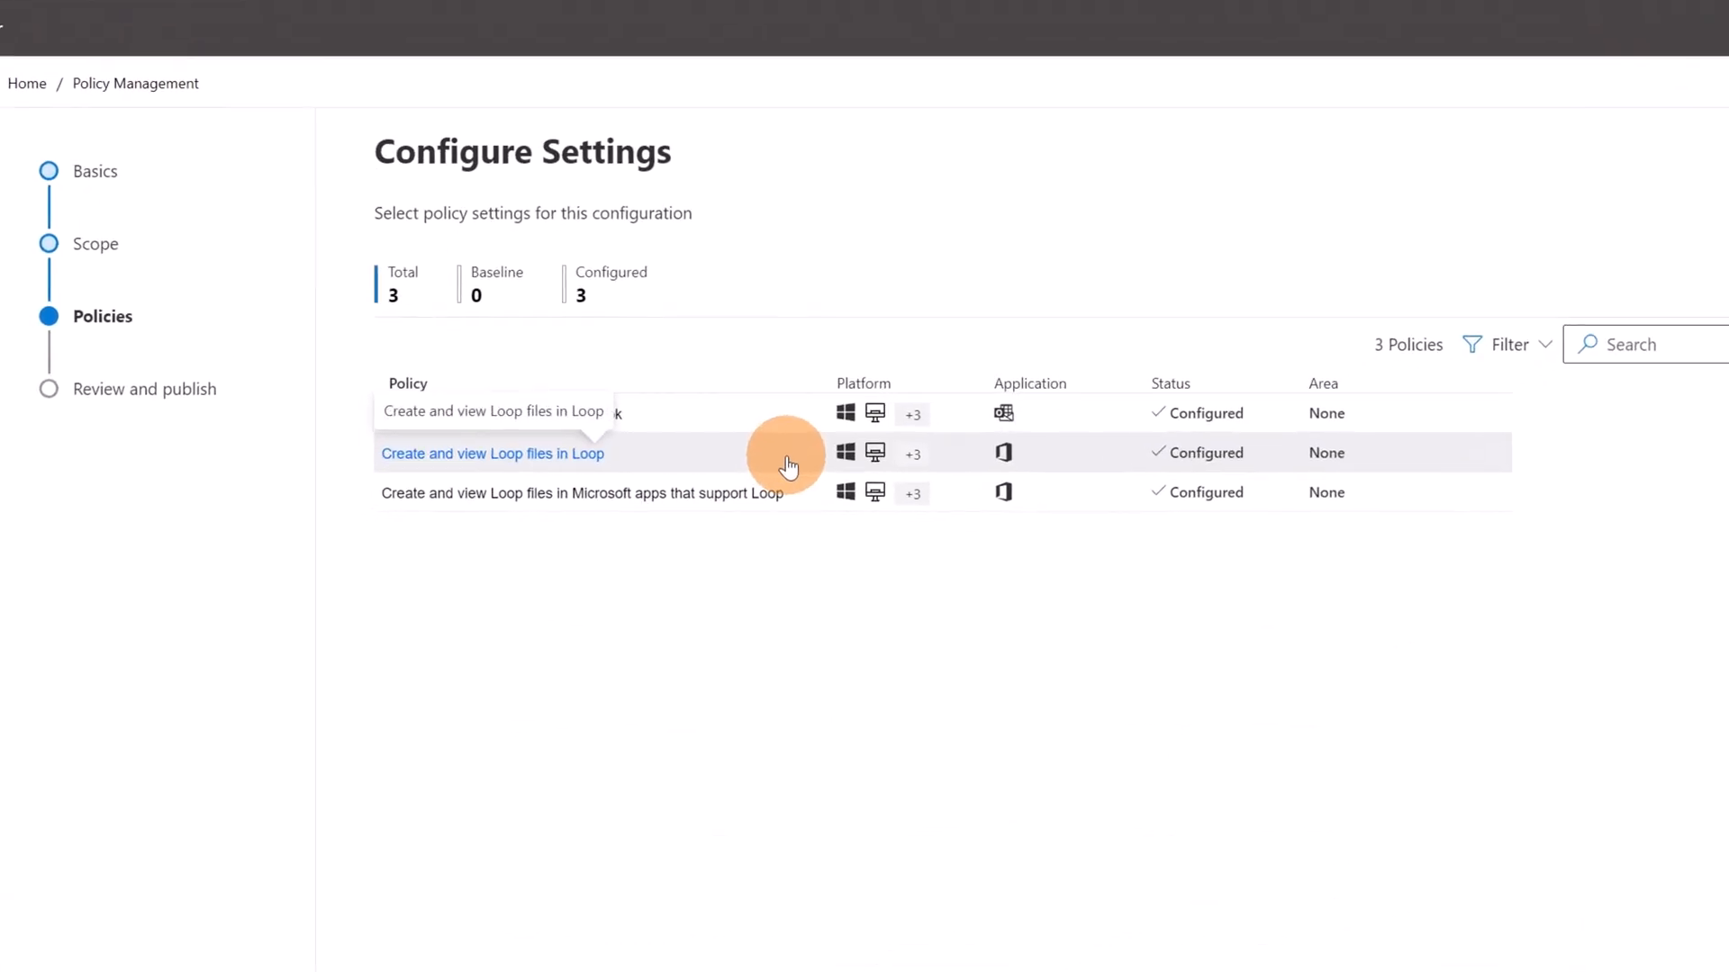
left_click(513, 413)
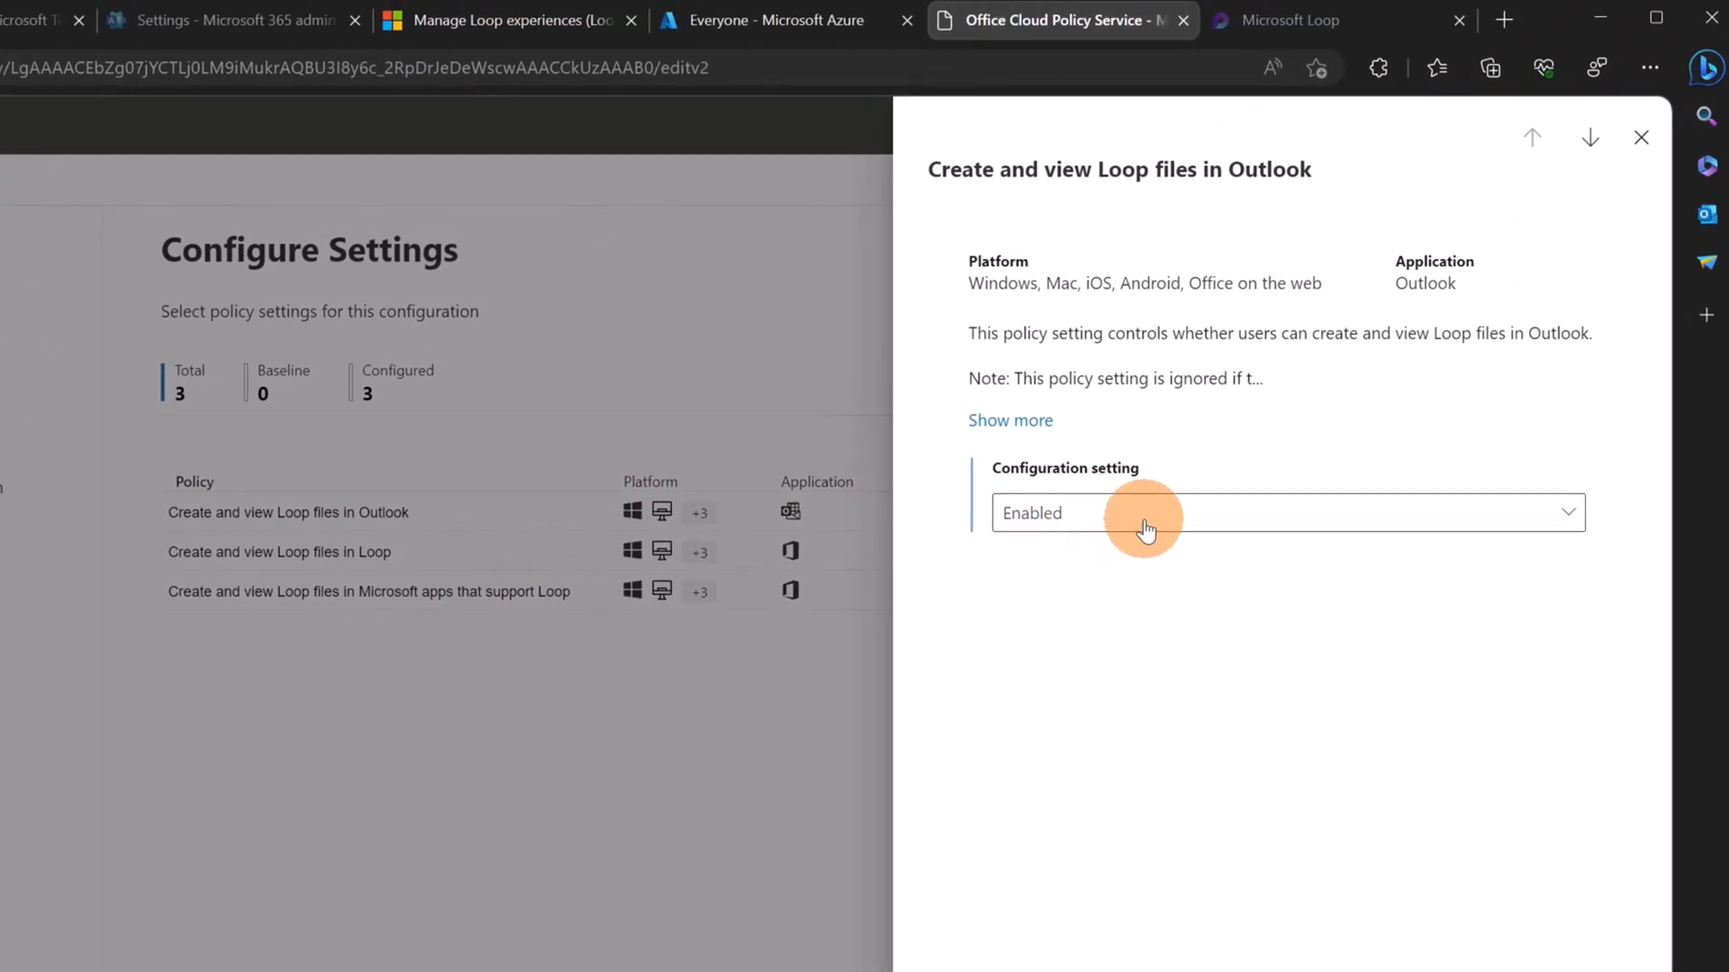
key("Escape")
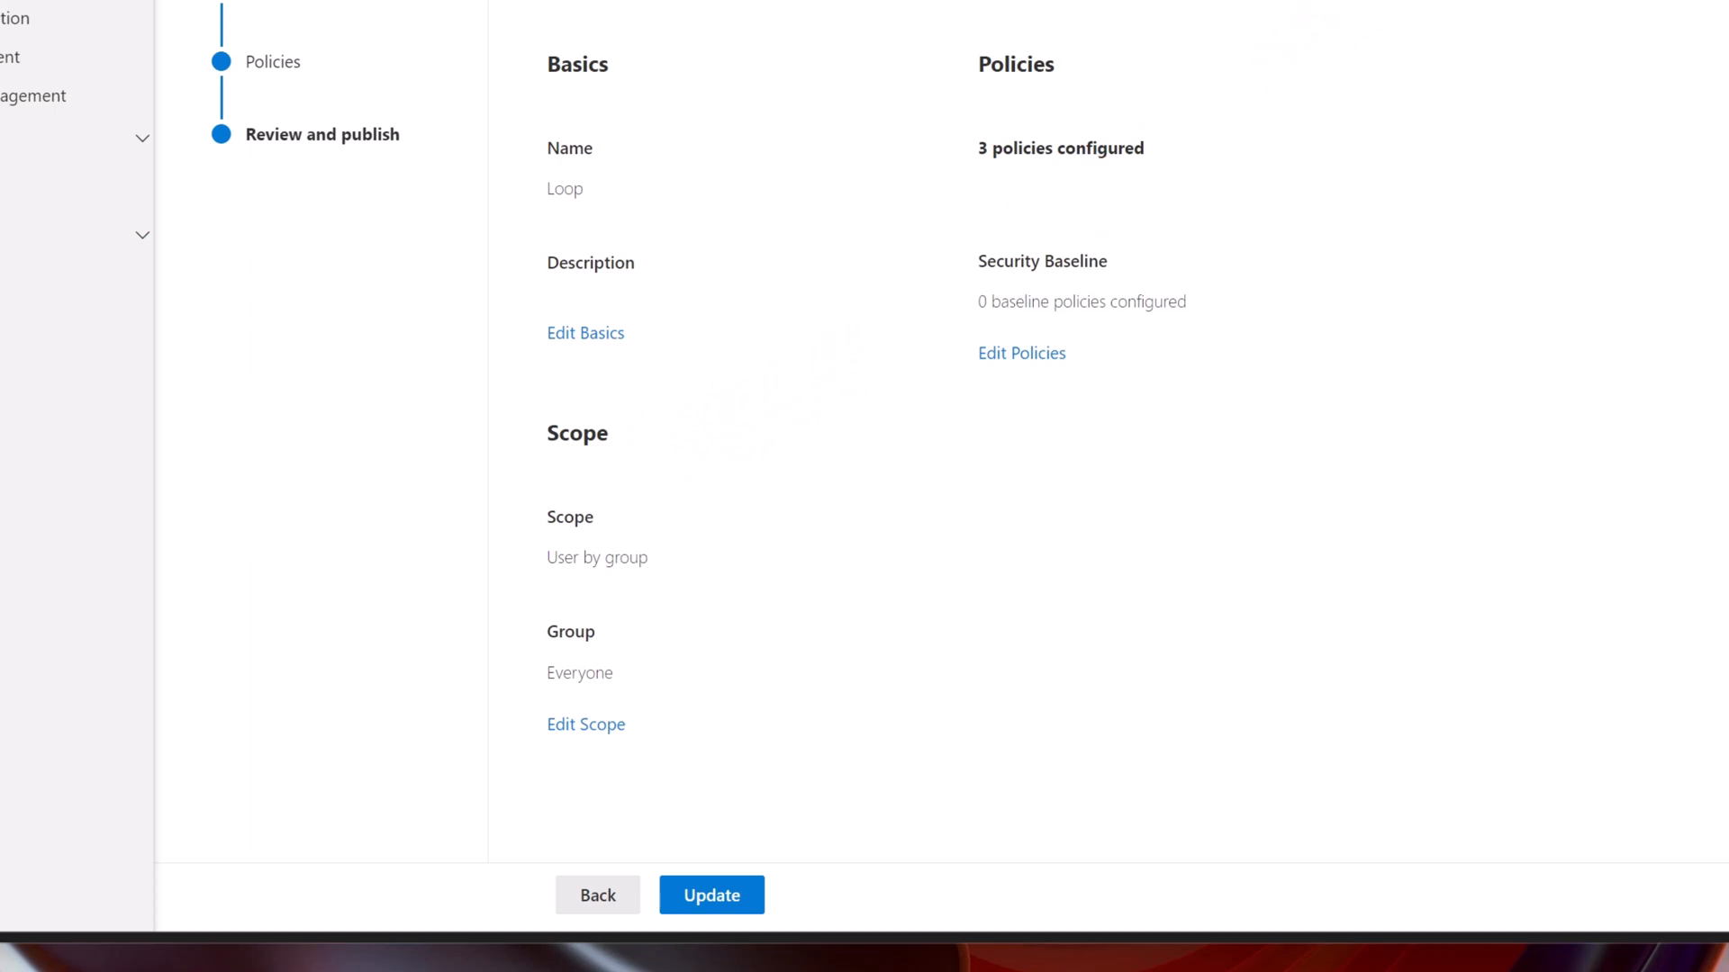
Step: Switch to Microsoft Loop at loop.microsoft.com, open the Getting Started workspace and dismiss the save error
left_click(1385, 36)
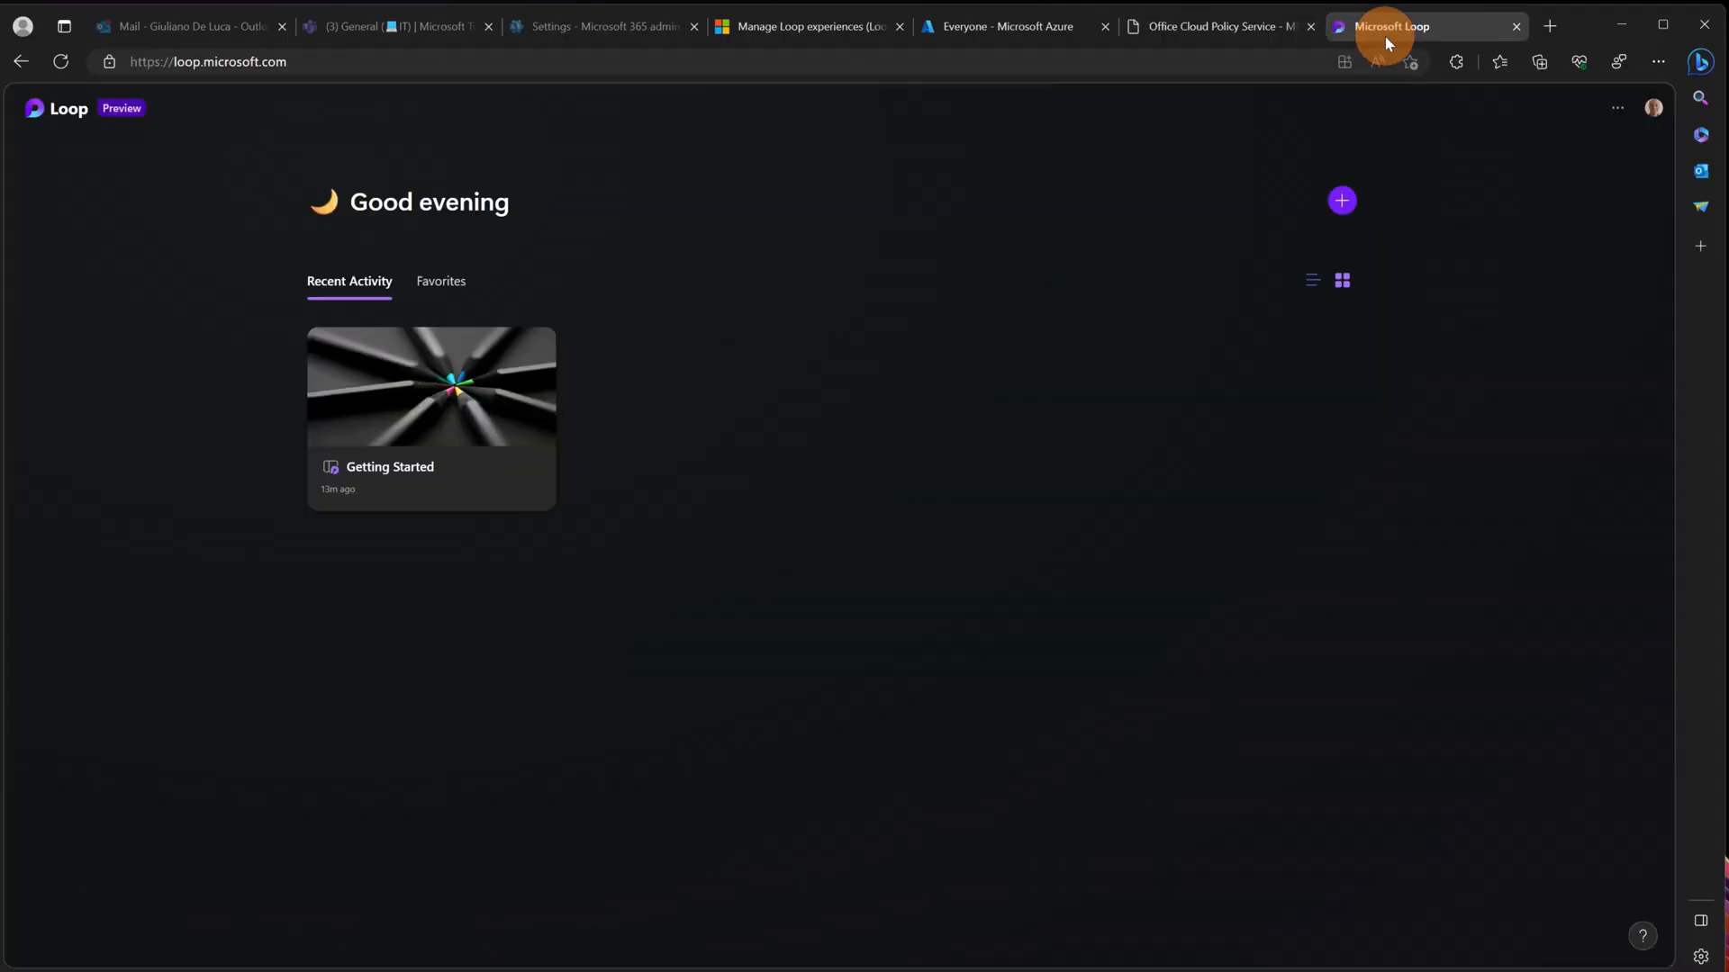
left_click(317, 59)
left_click_drag(143, 64, 117, 61)
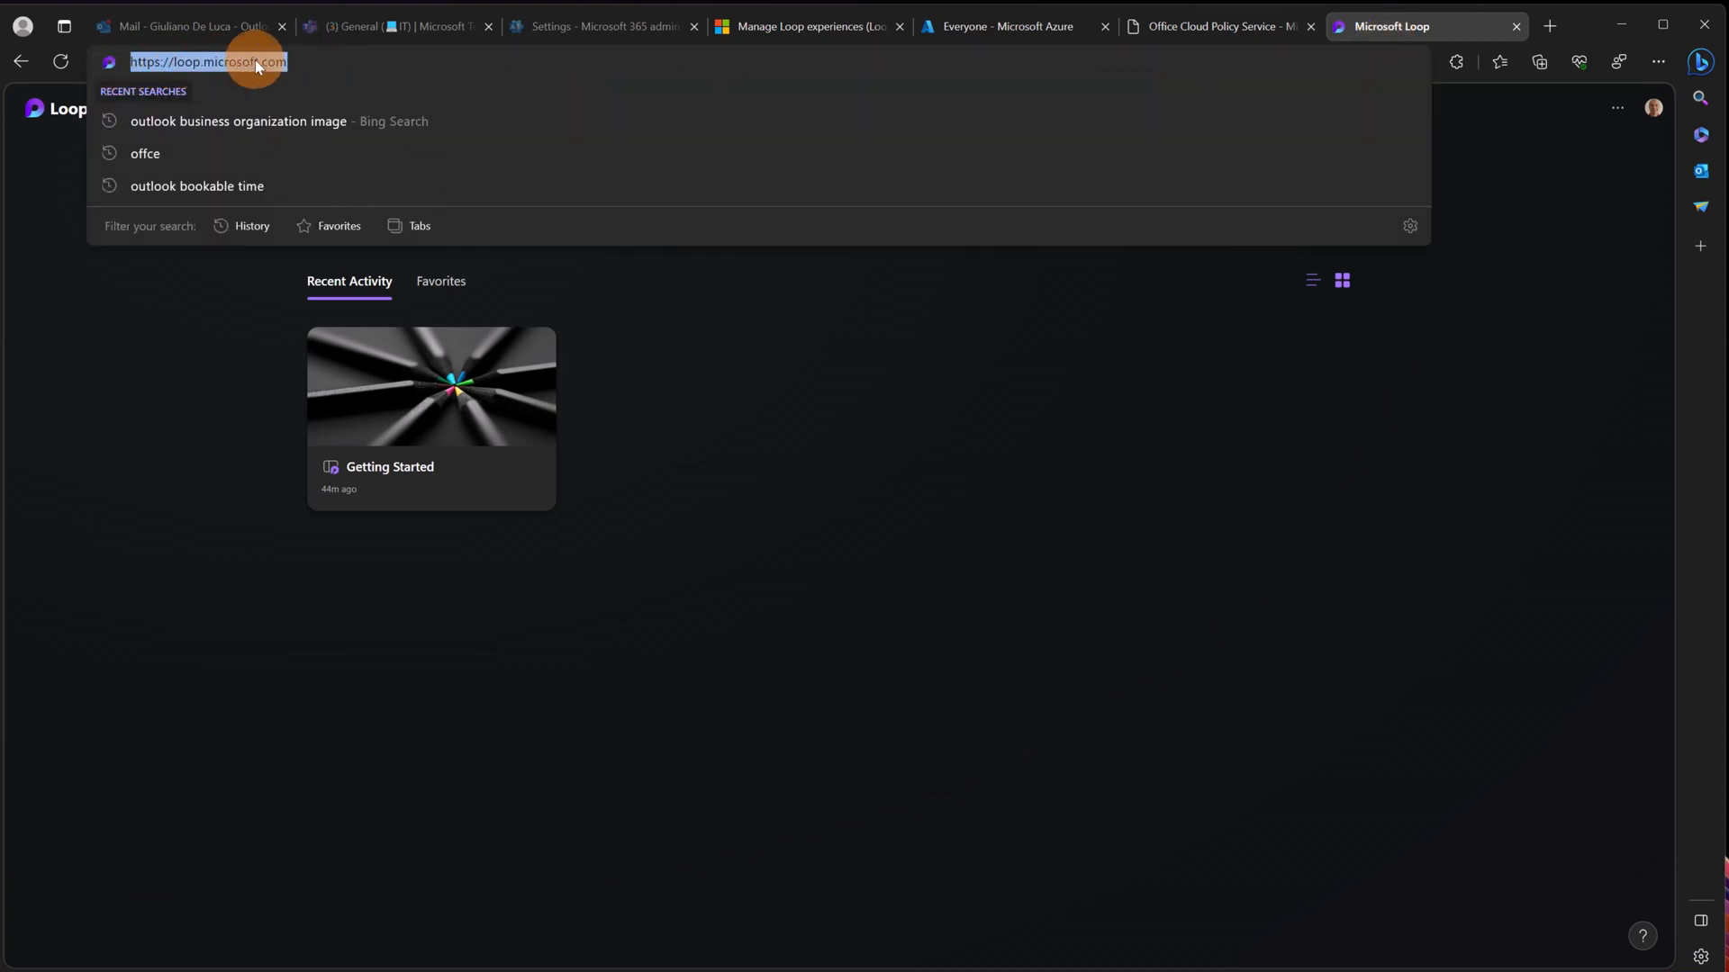
left_click(181, 320)
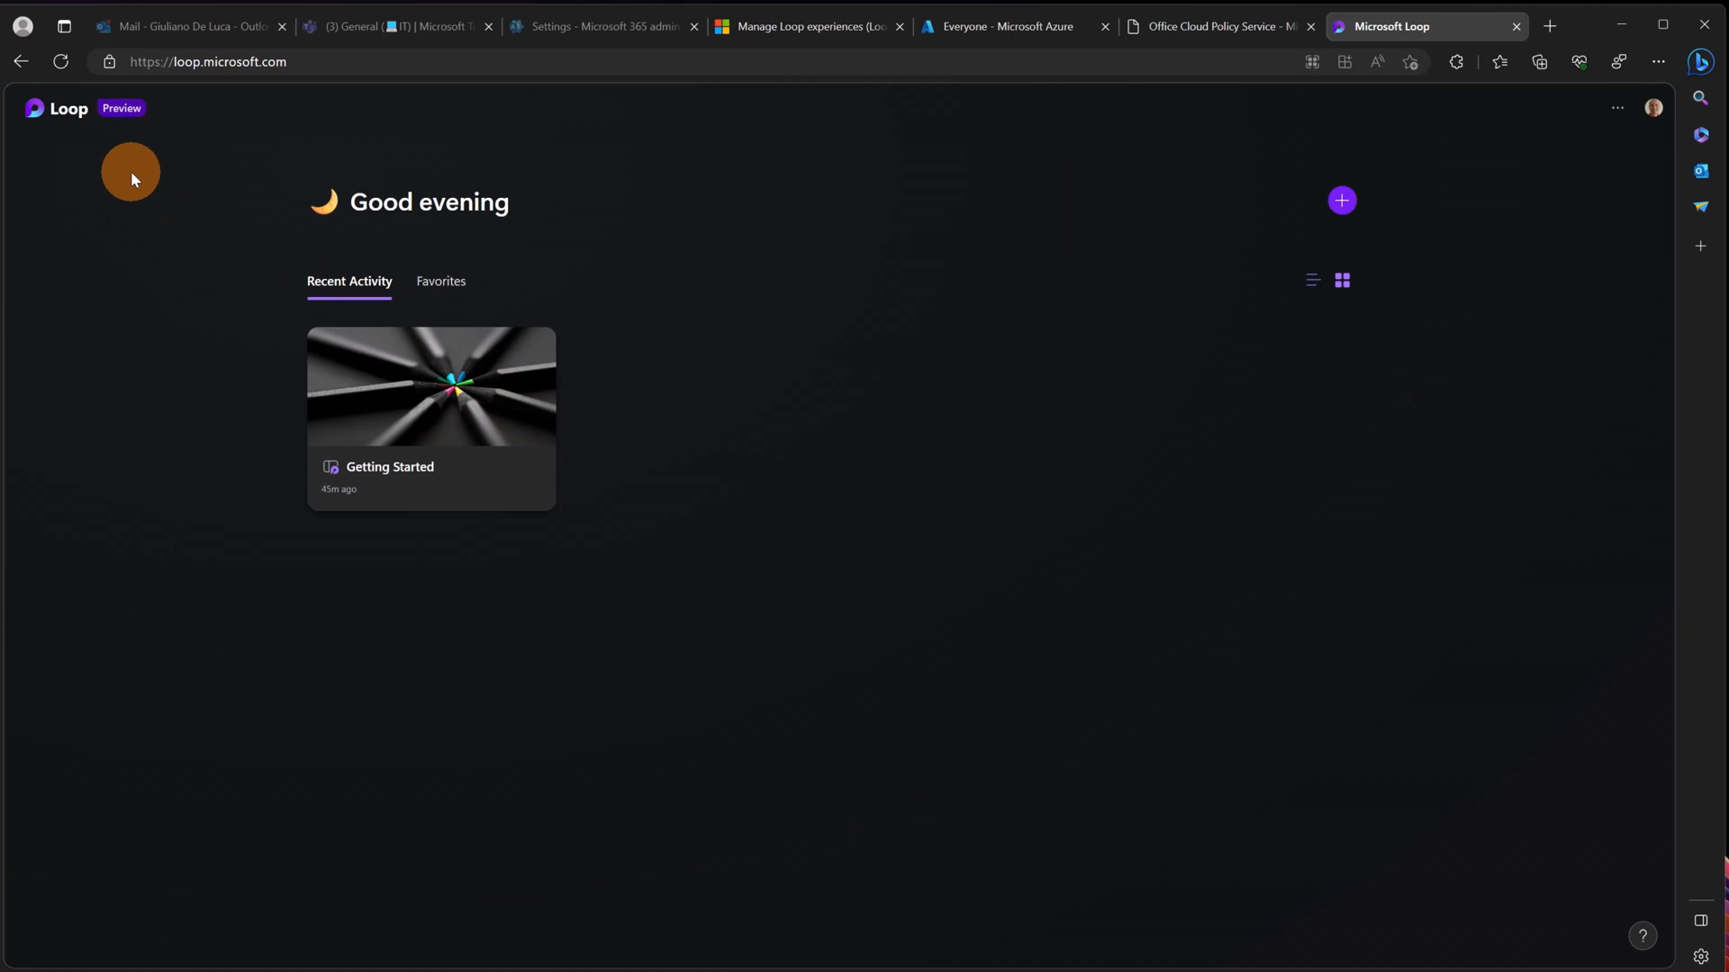
left_click(415, 413)
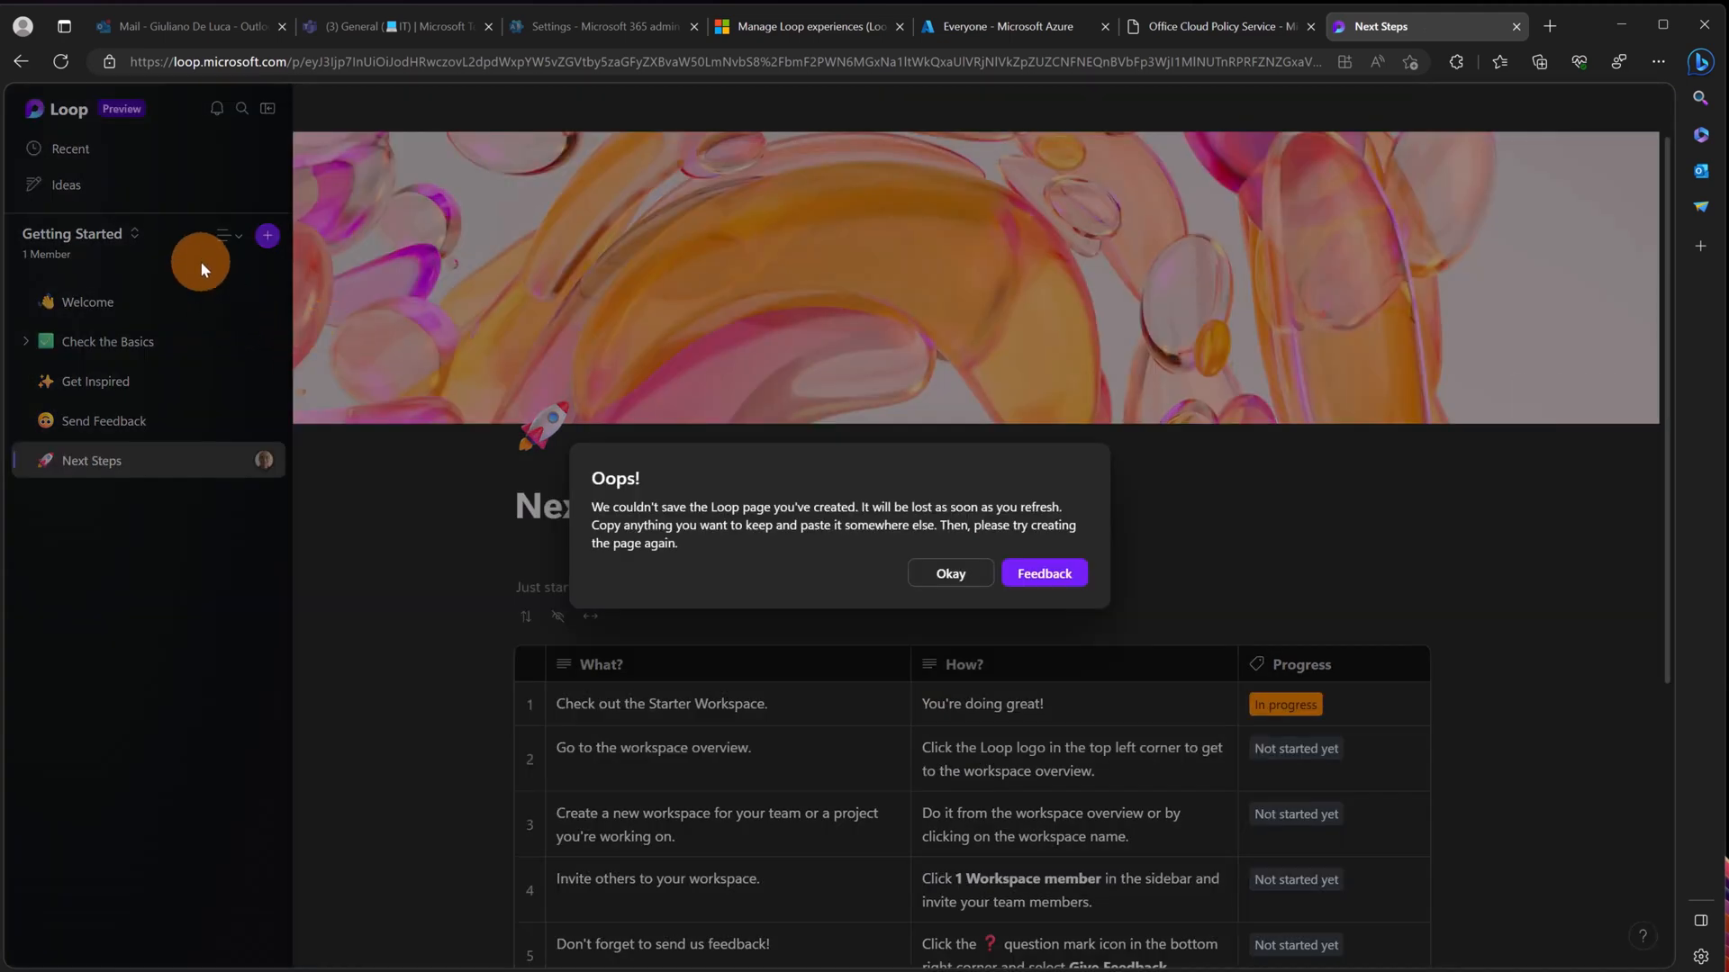
left_click(953, 574)
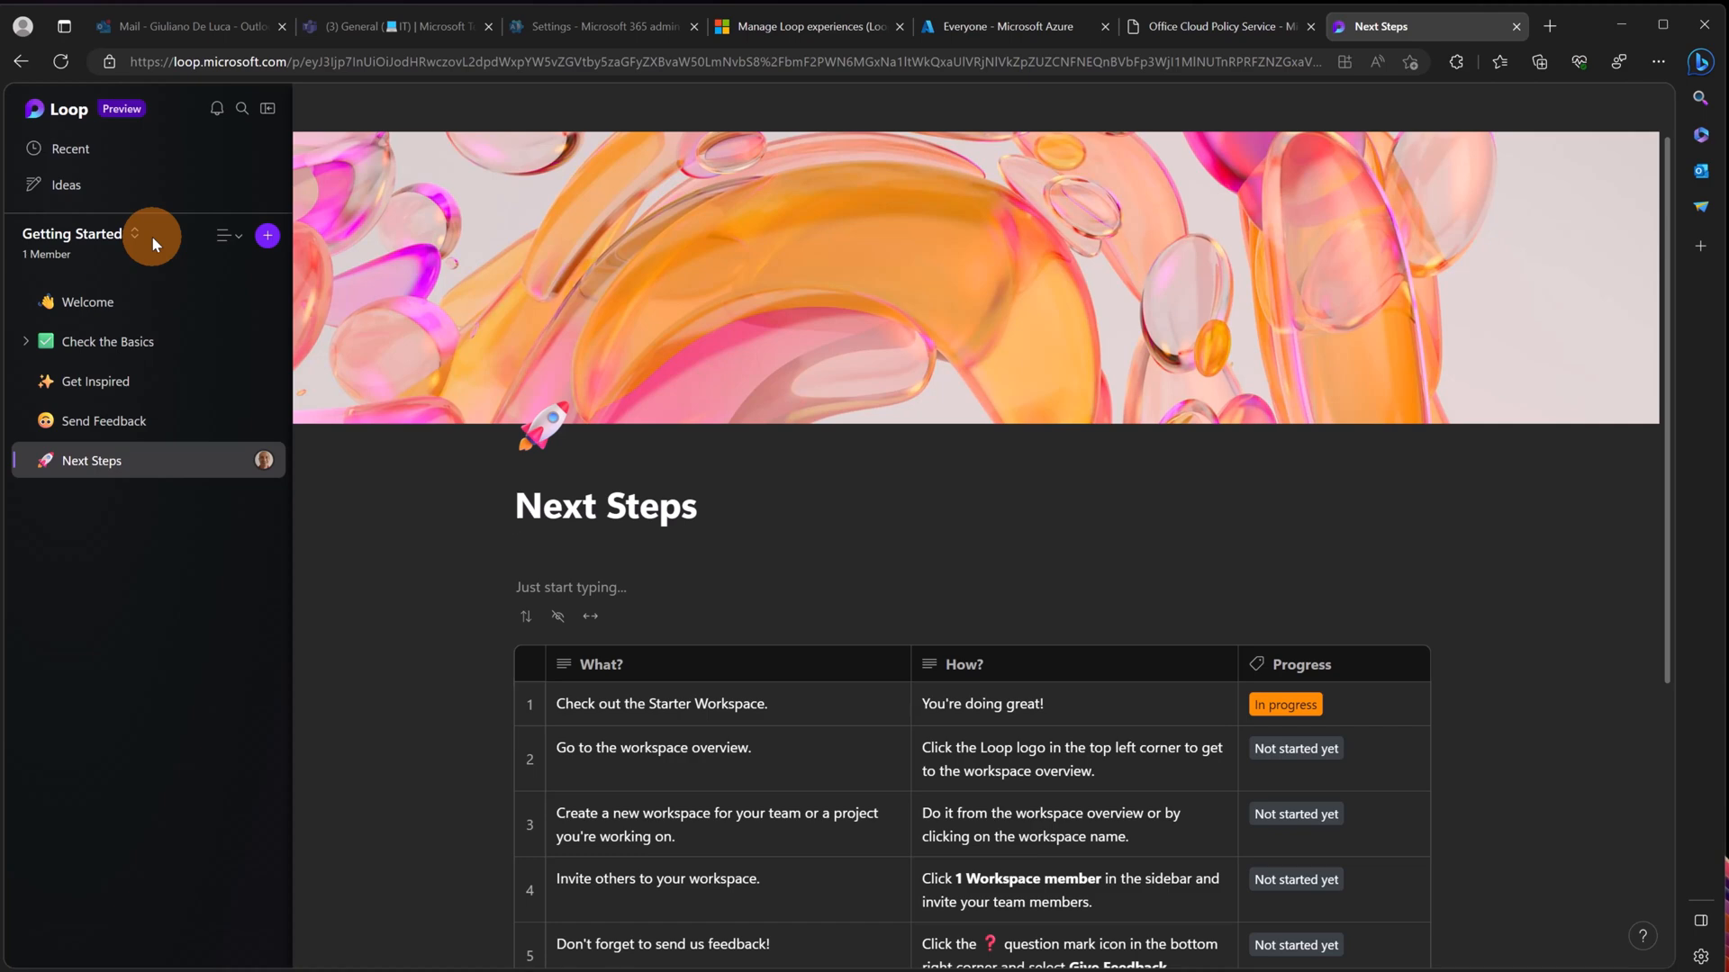
Step: Look at the workspace switcher's options for the Getting Started workspace and close it again
left_click(127, 236)
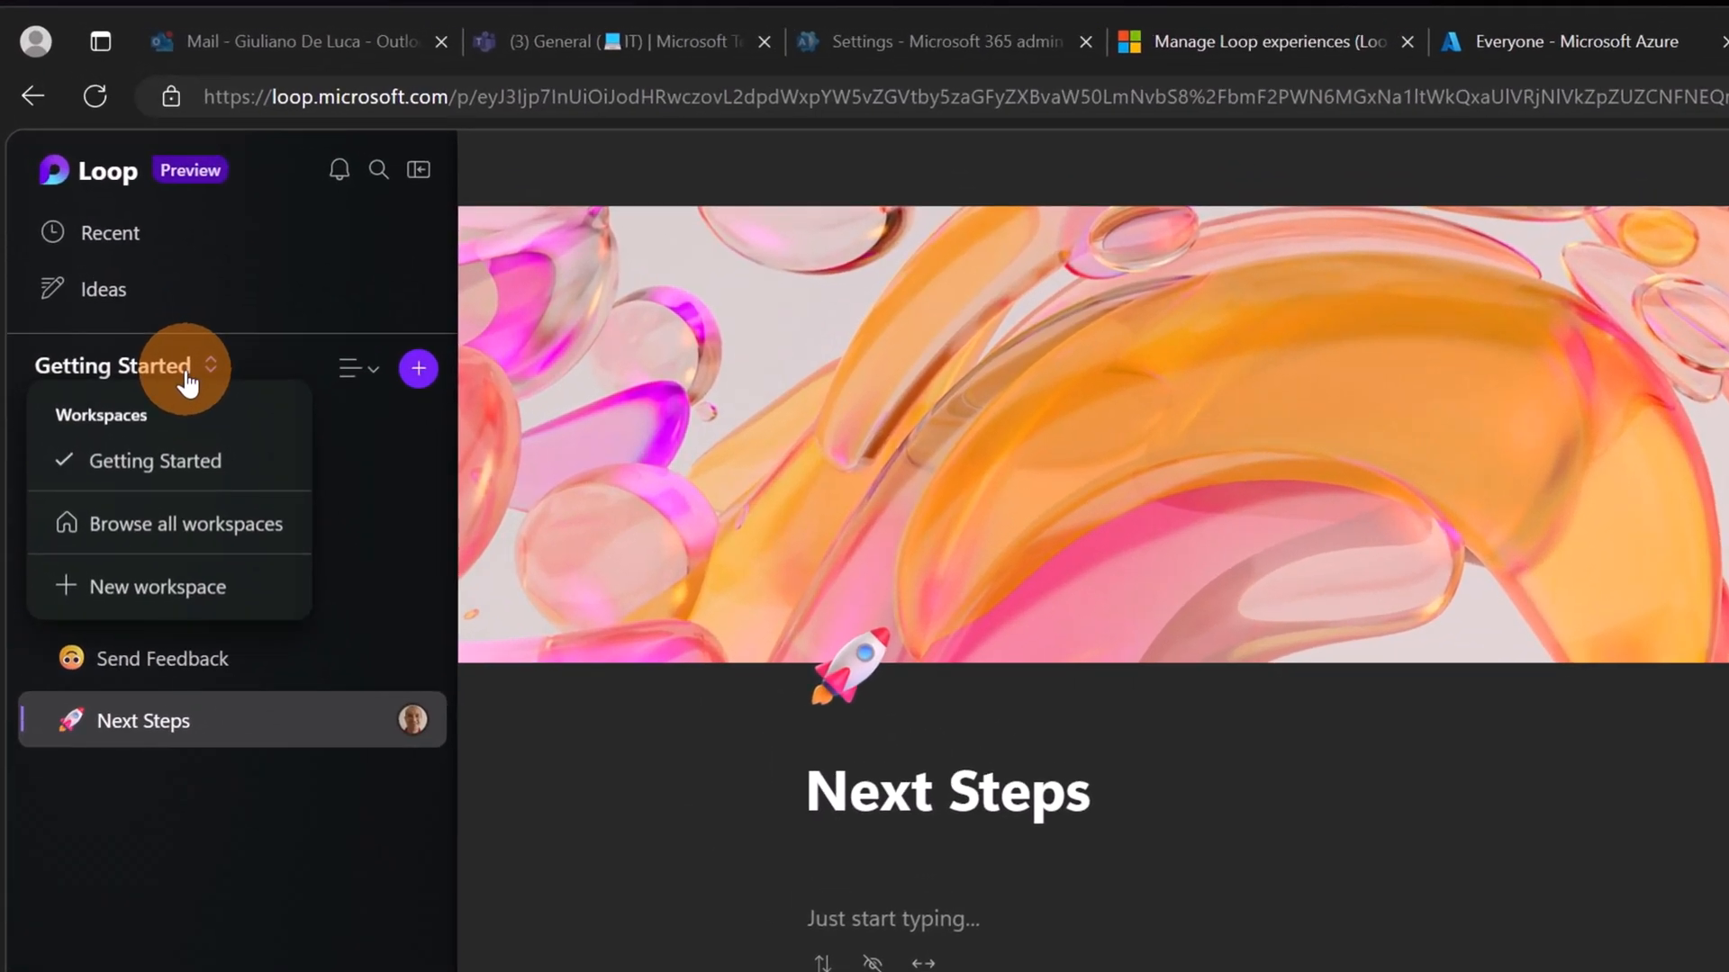
left_click(424, 439)
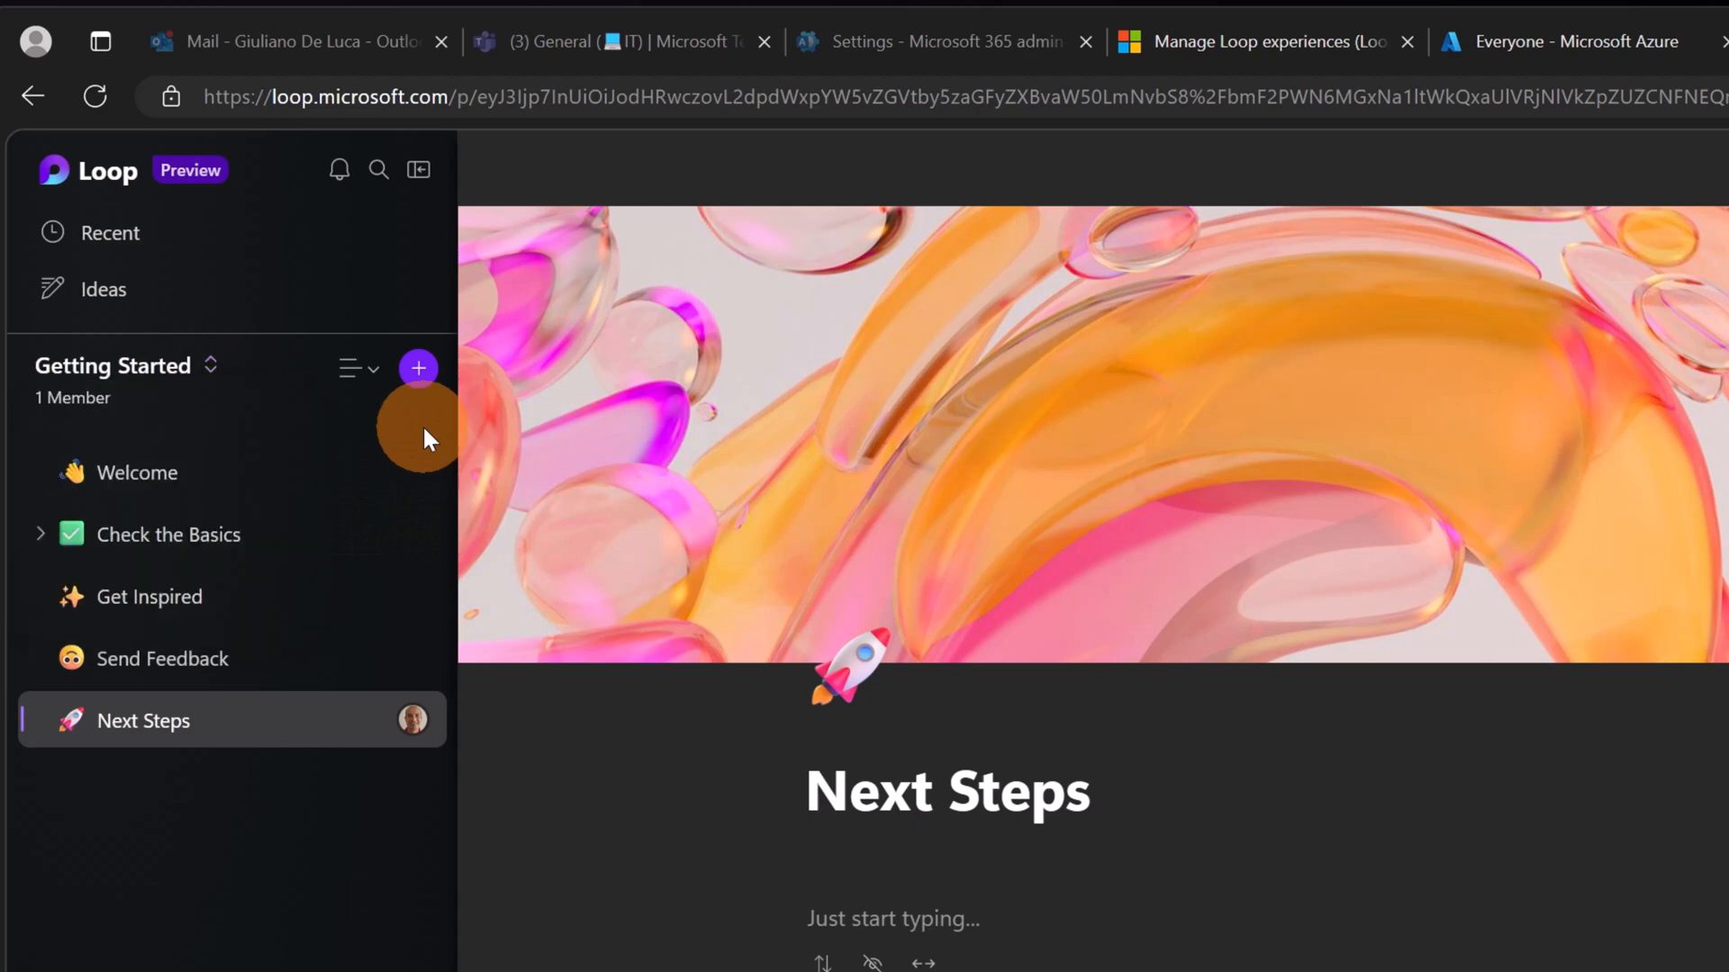
Step: Look through the Welcome and Check the Basics pages of the Getting Started workspace, dismissing the save error
left_click(171, 481)
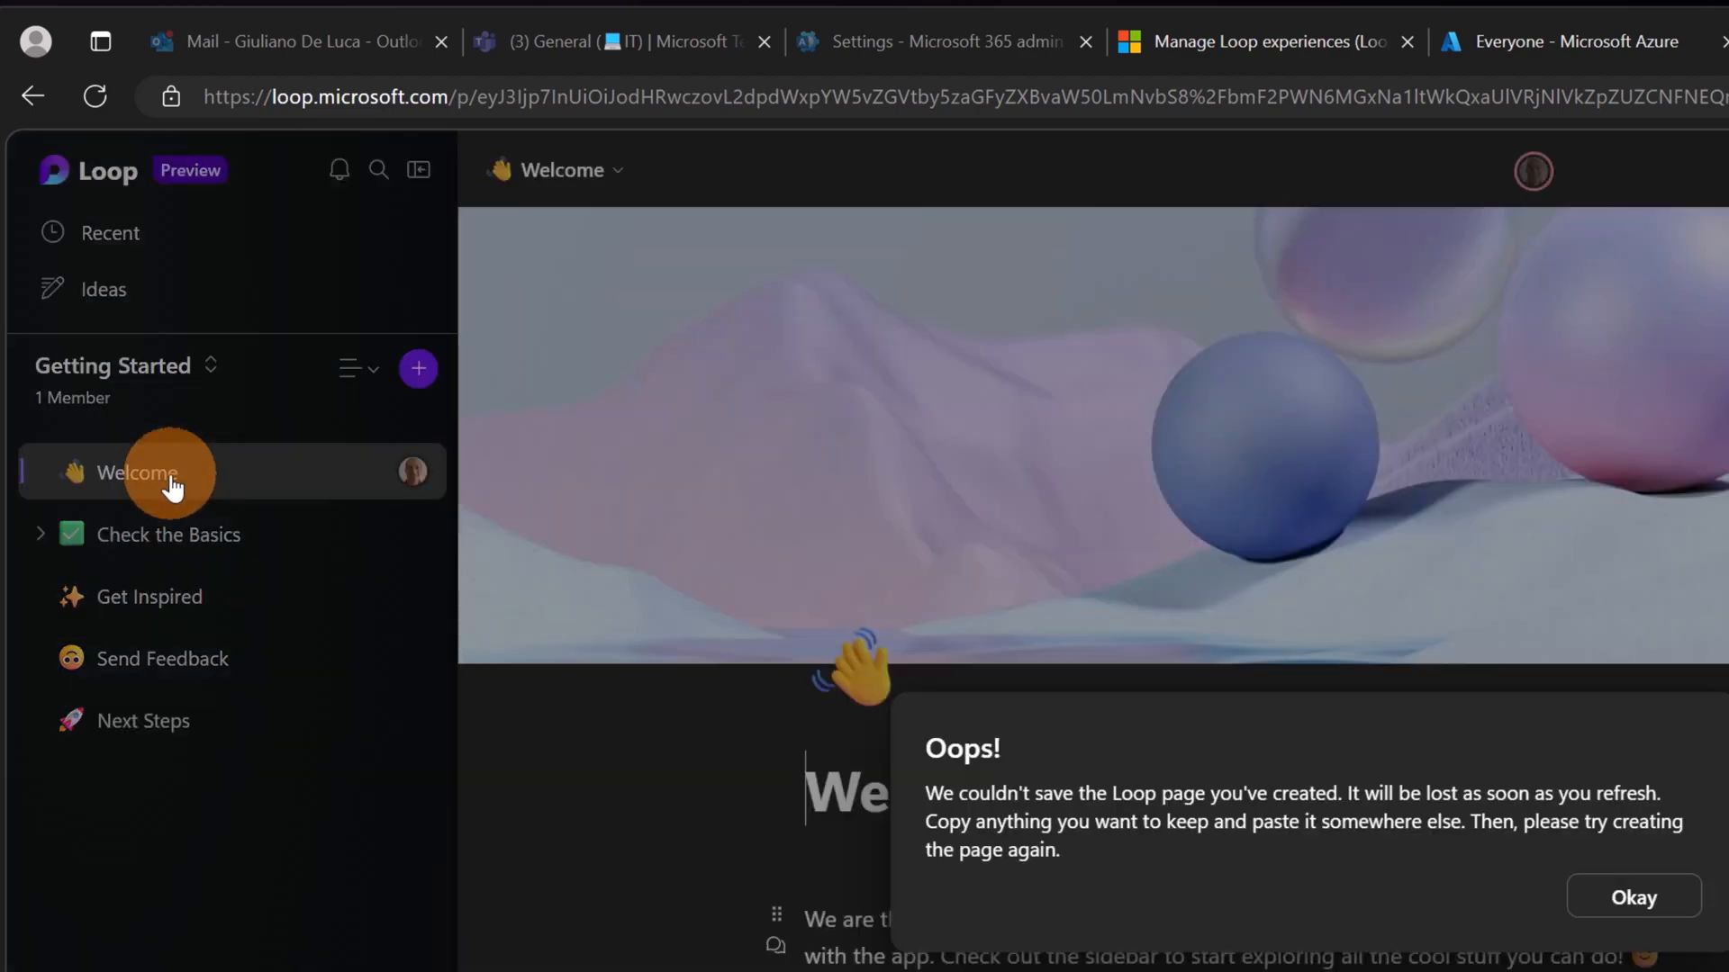
left_click(1643, 899)
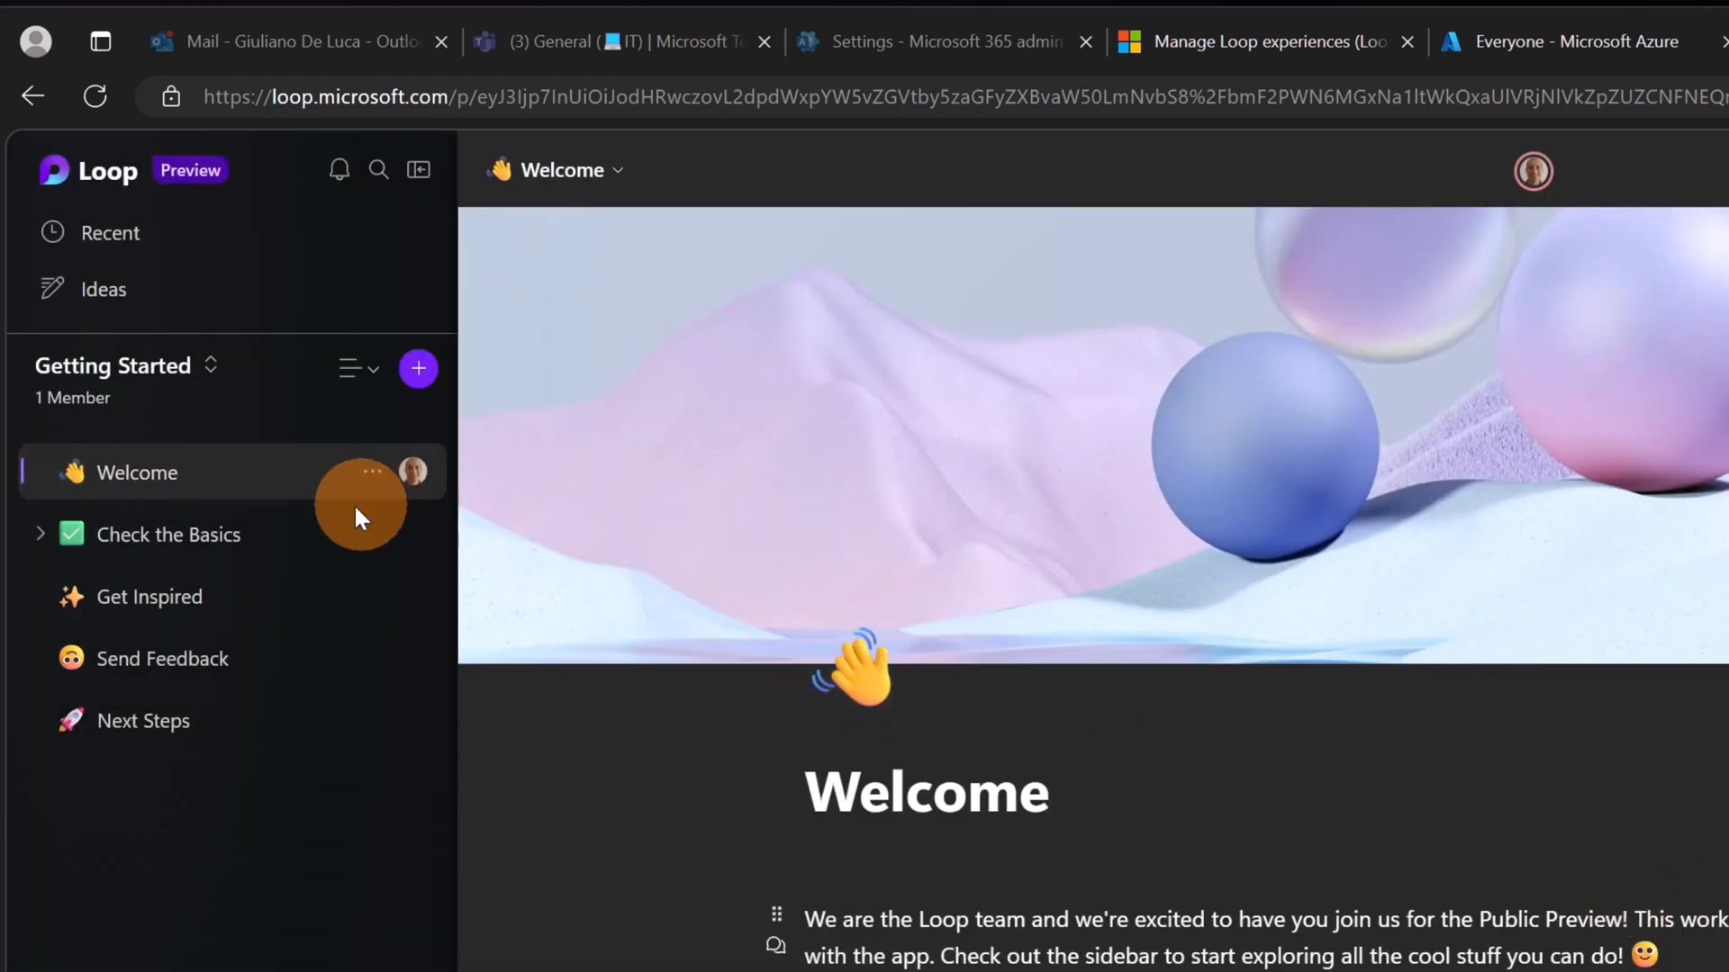
left_click(207, 532)
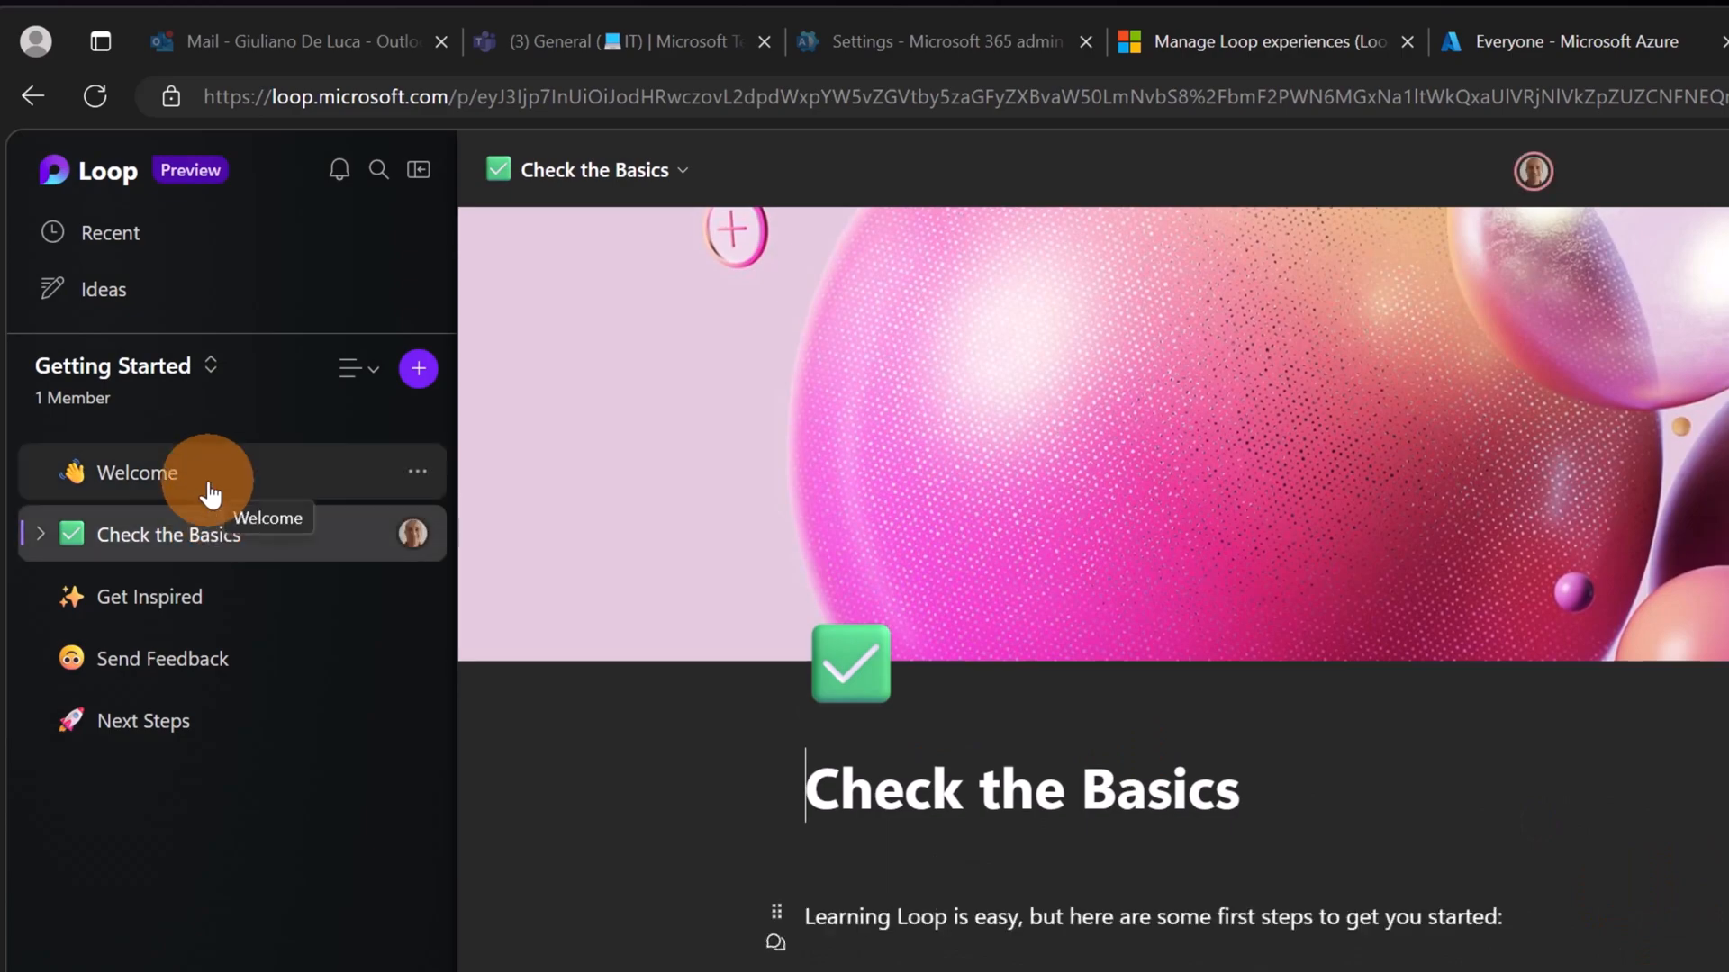
left_click(195, 493)
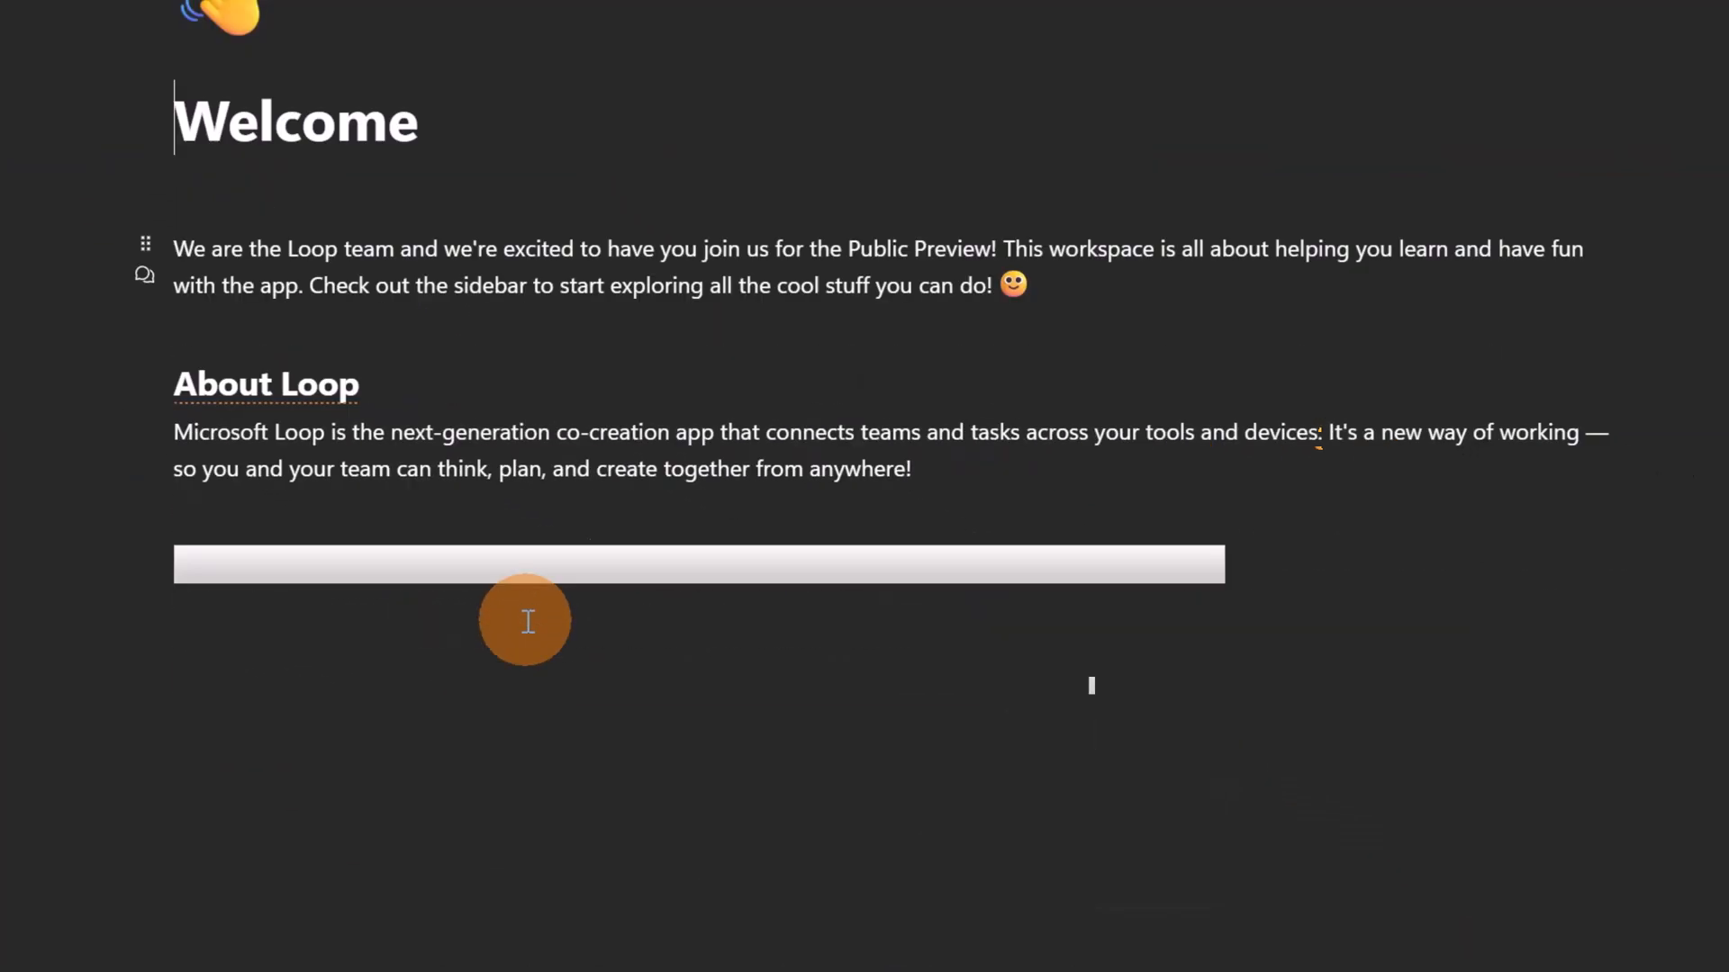
scroll(528, 621, "down", 2)
scroll(528, 621, "up", 4)
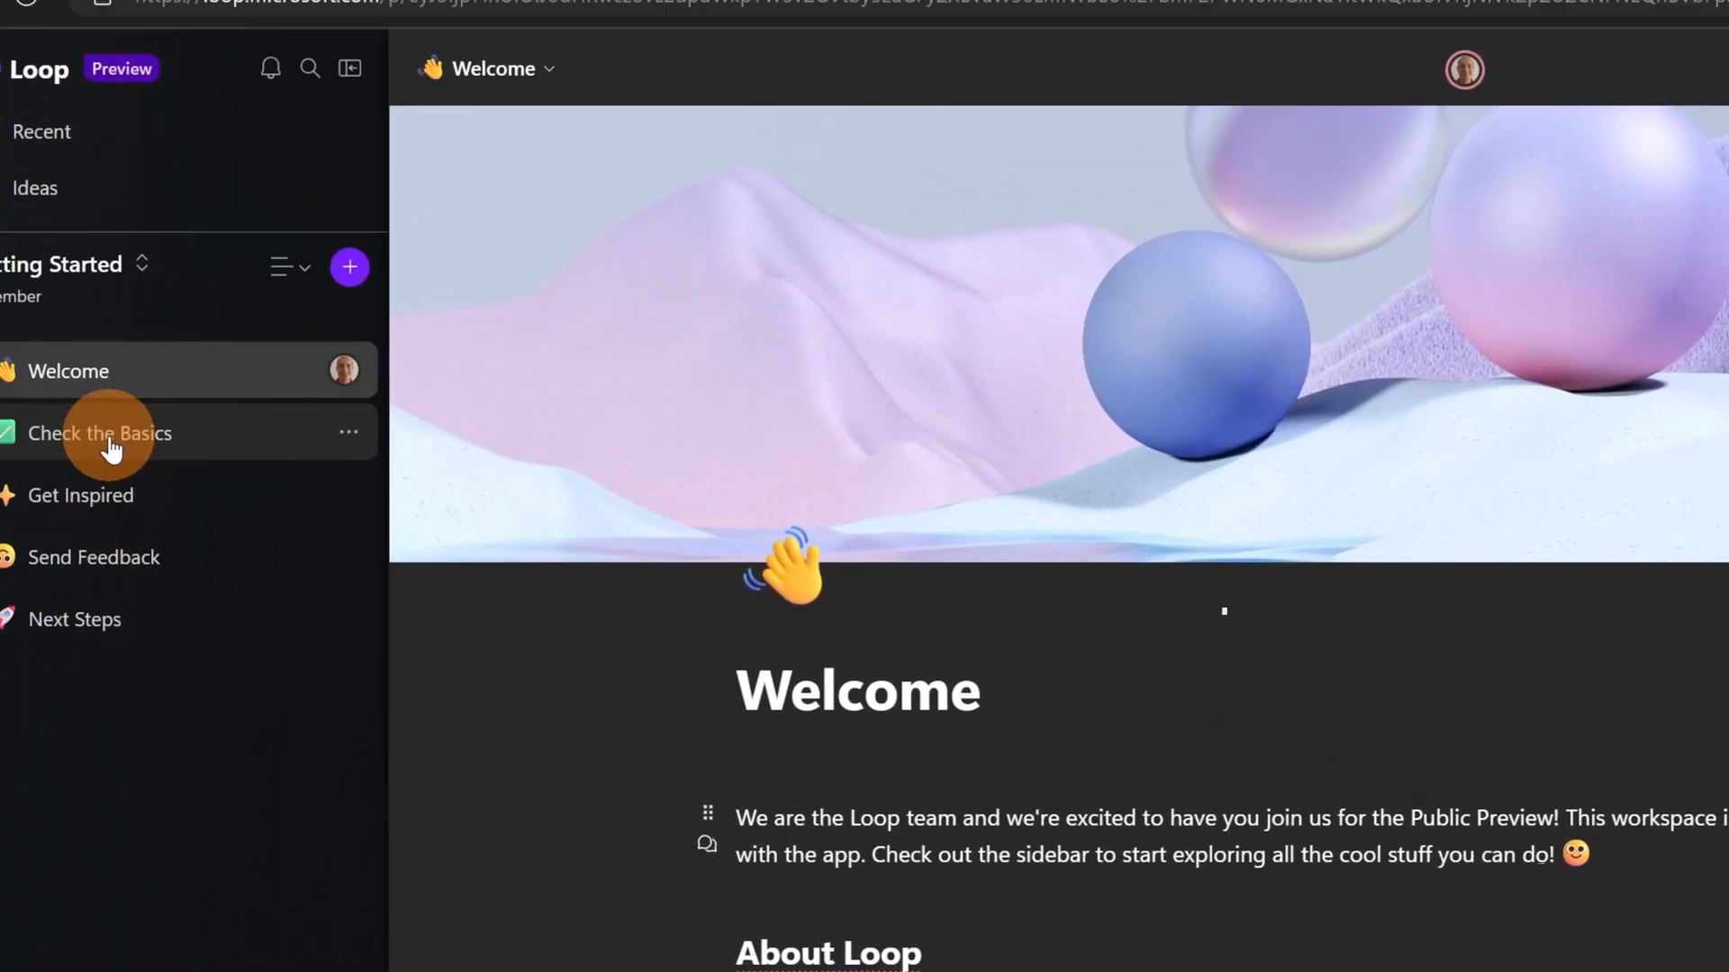
left_click(109, 442)
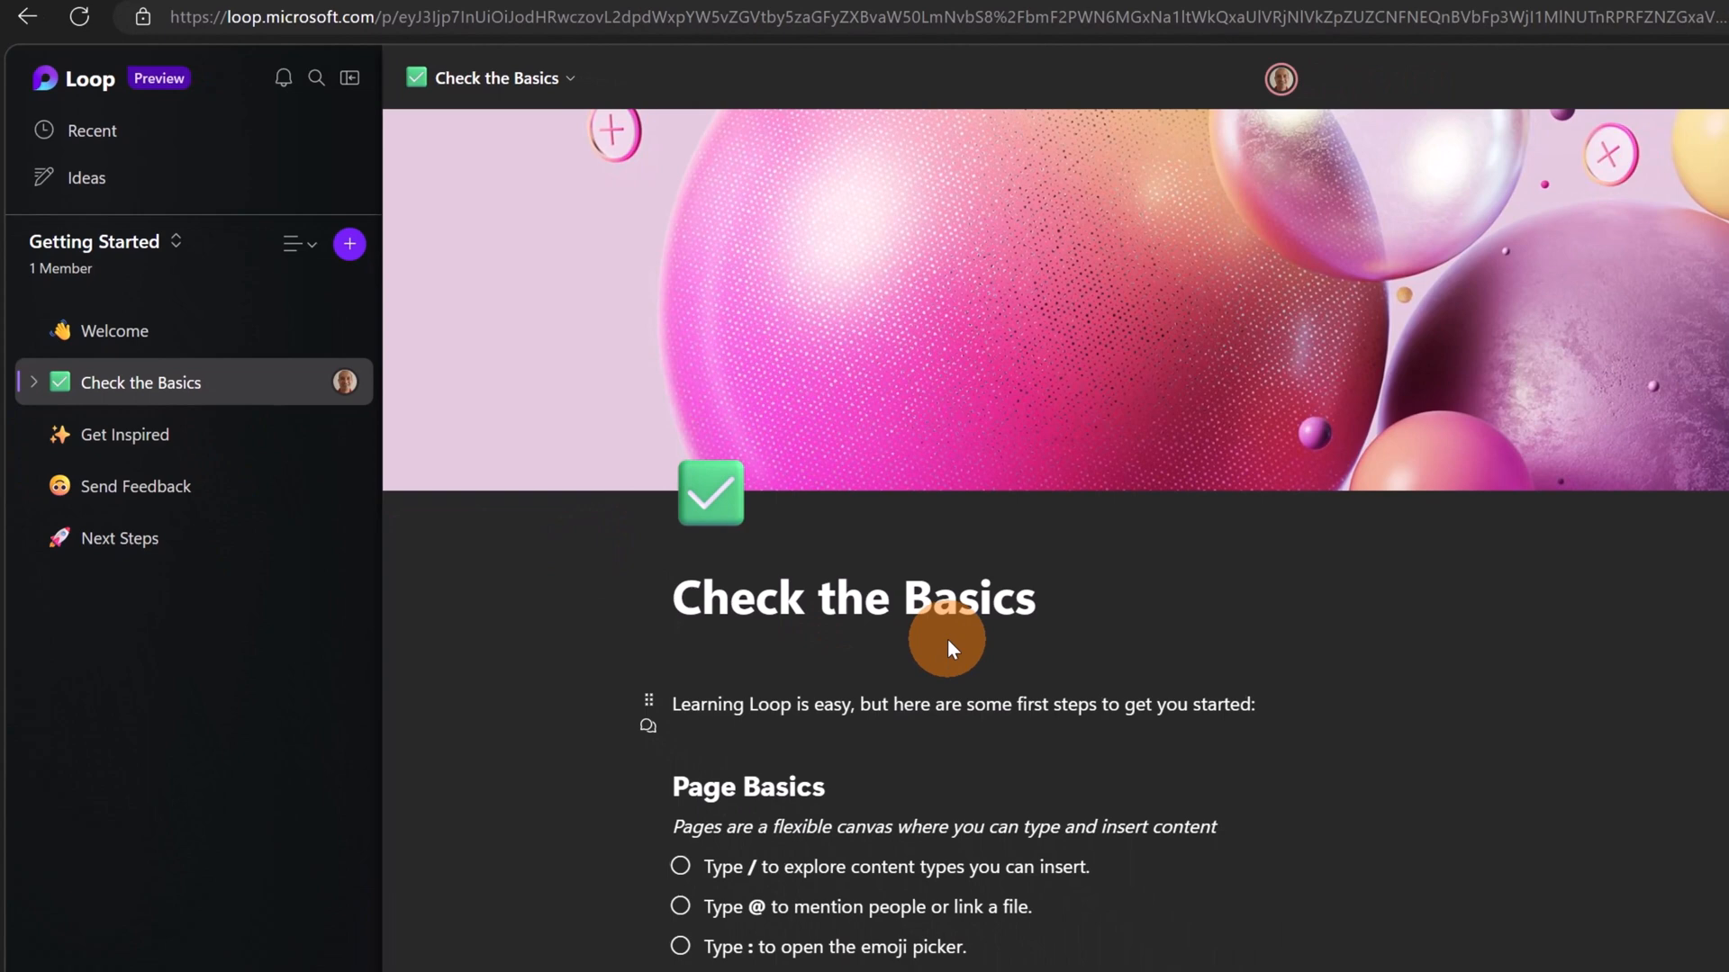
Step: Look through the Check the Basics page and its subpages Create a Component and Get the Mobile App
scroll(1144, 767, "down", 5)
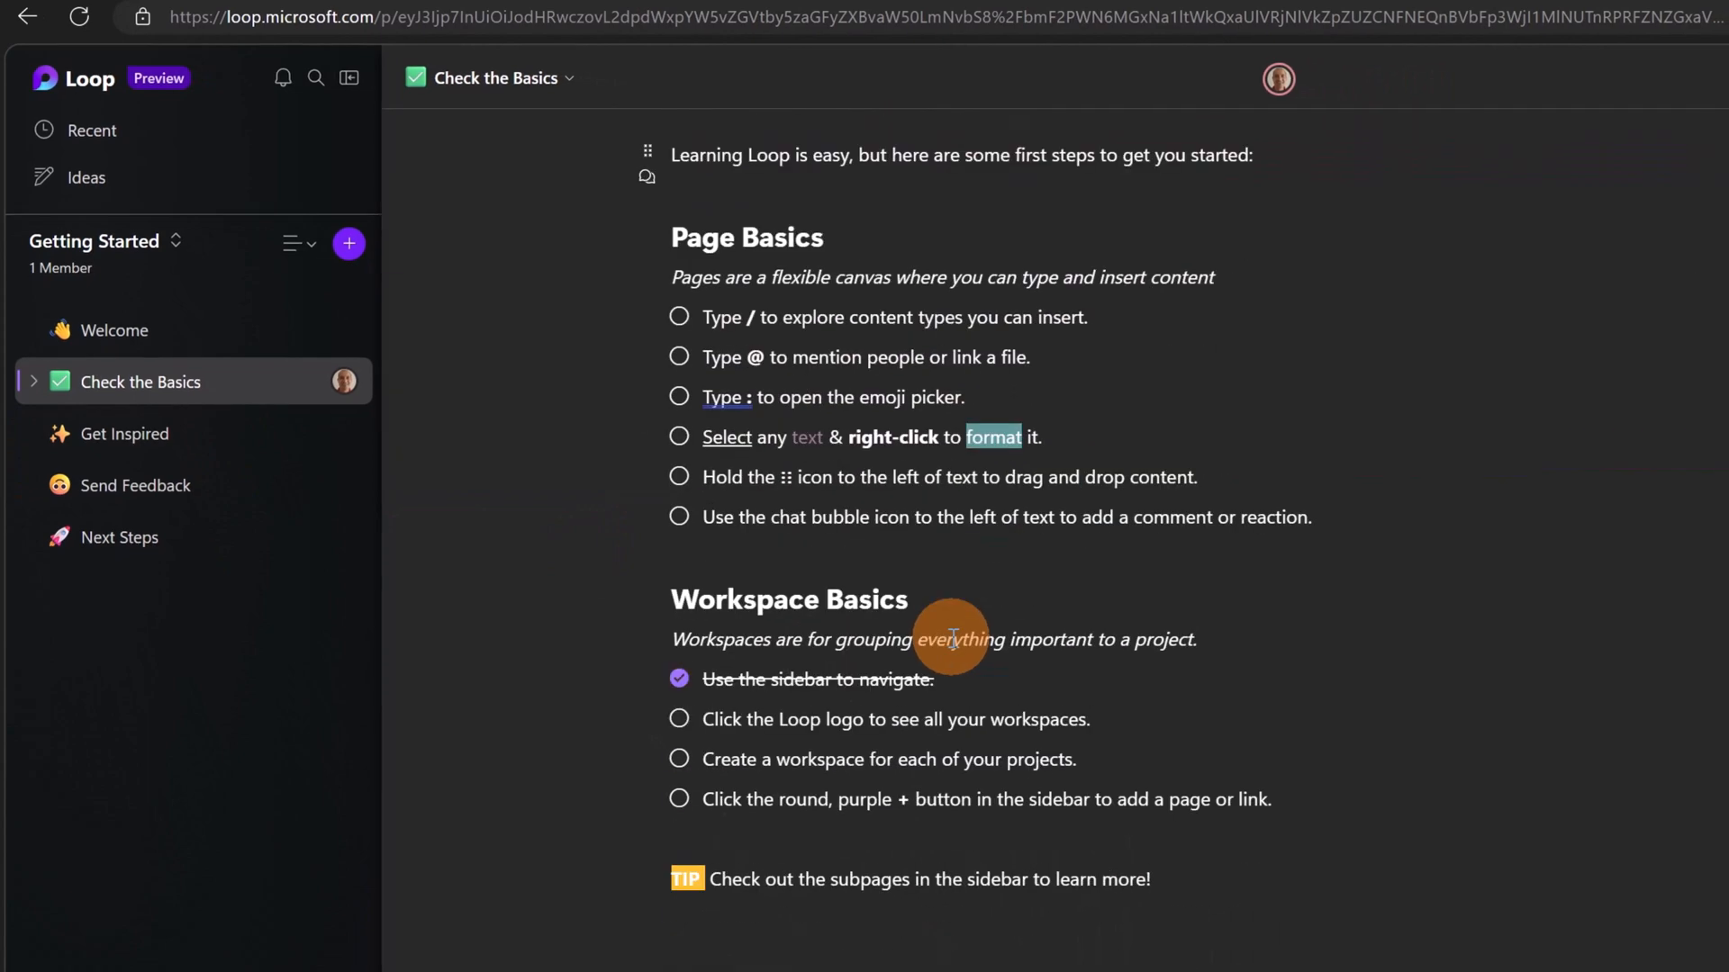
scroll(953, 639, "up", 4)
left_click(34, 385)
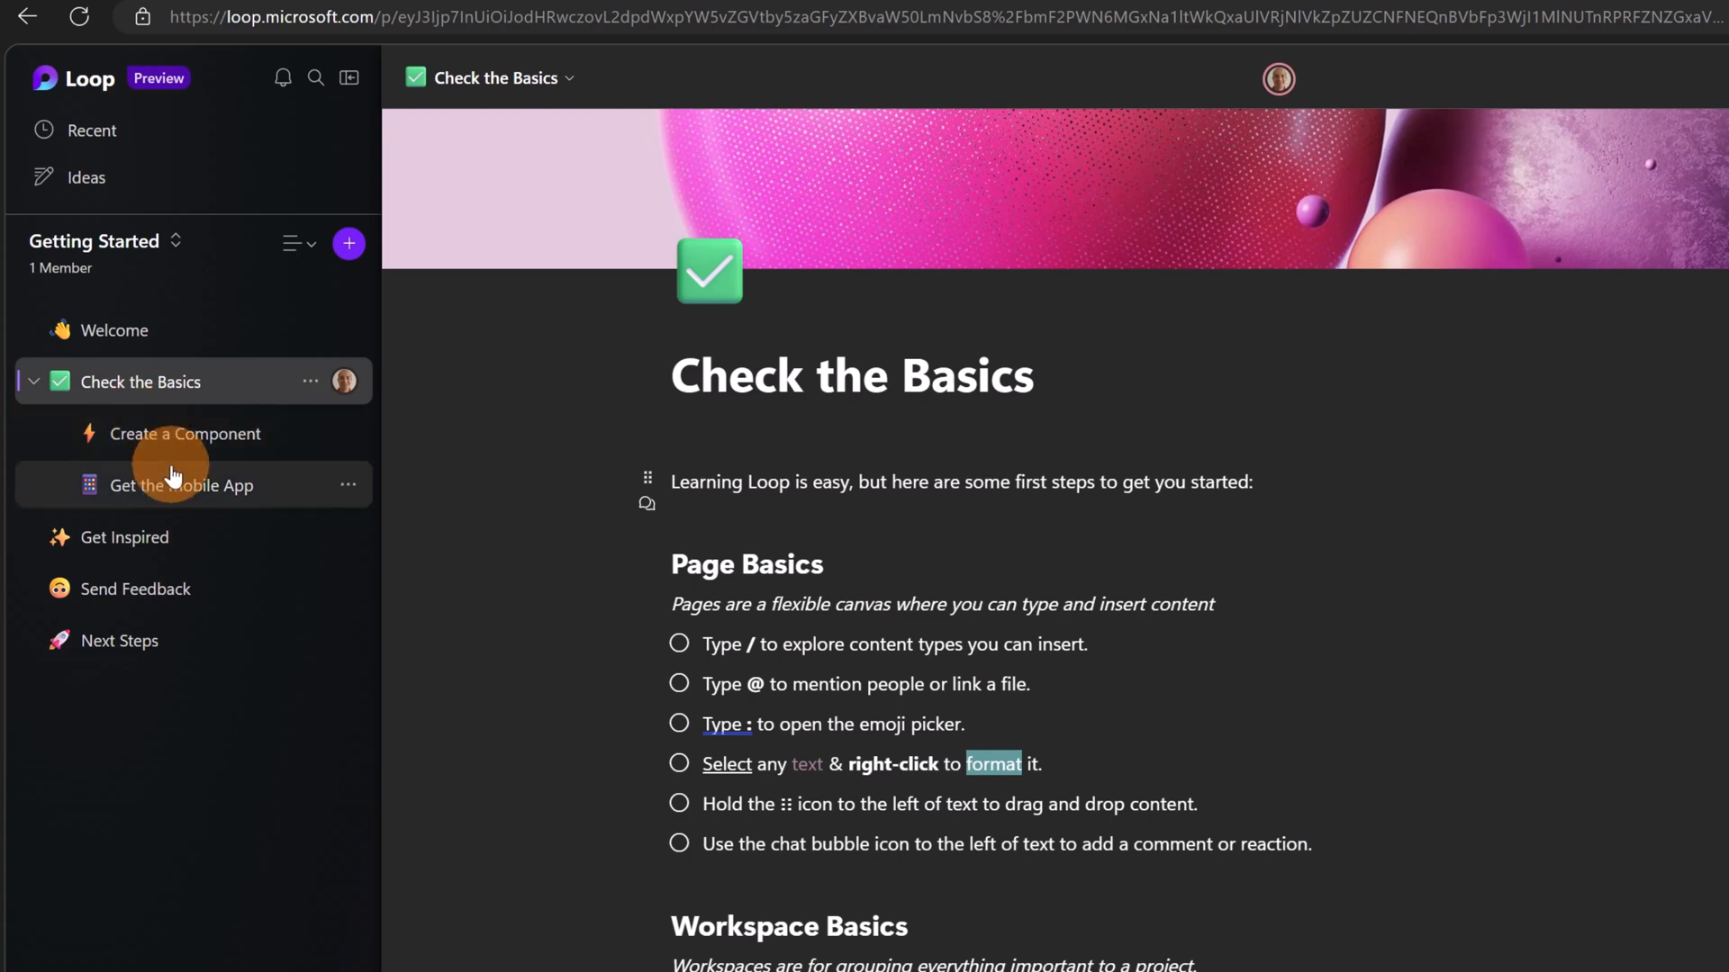
left_click(225, 452)
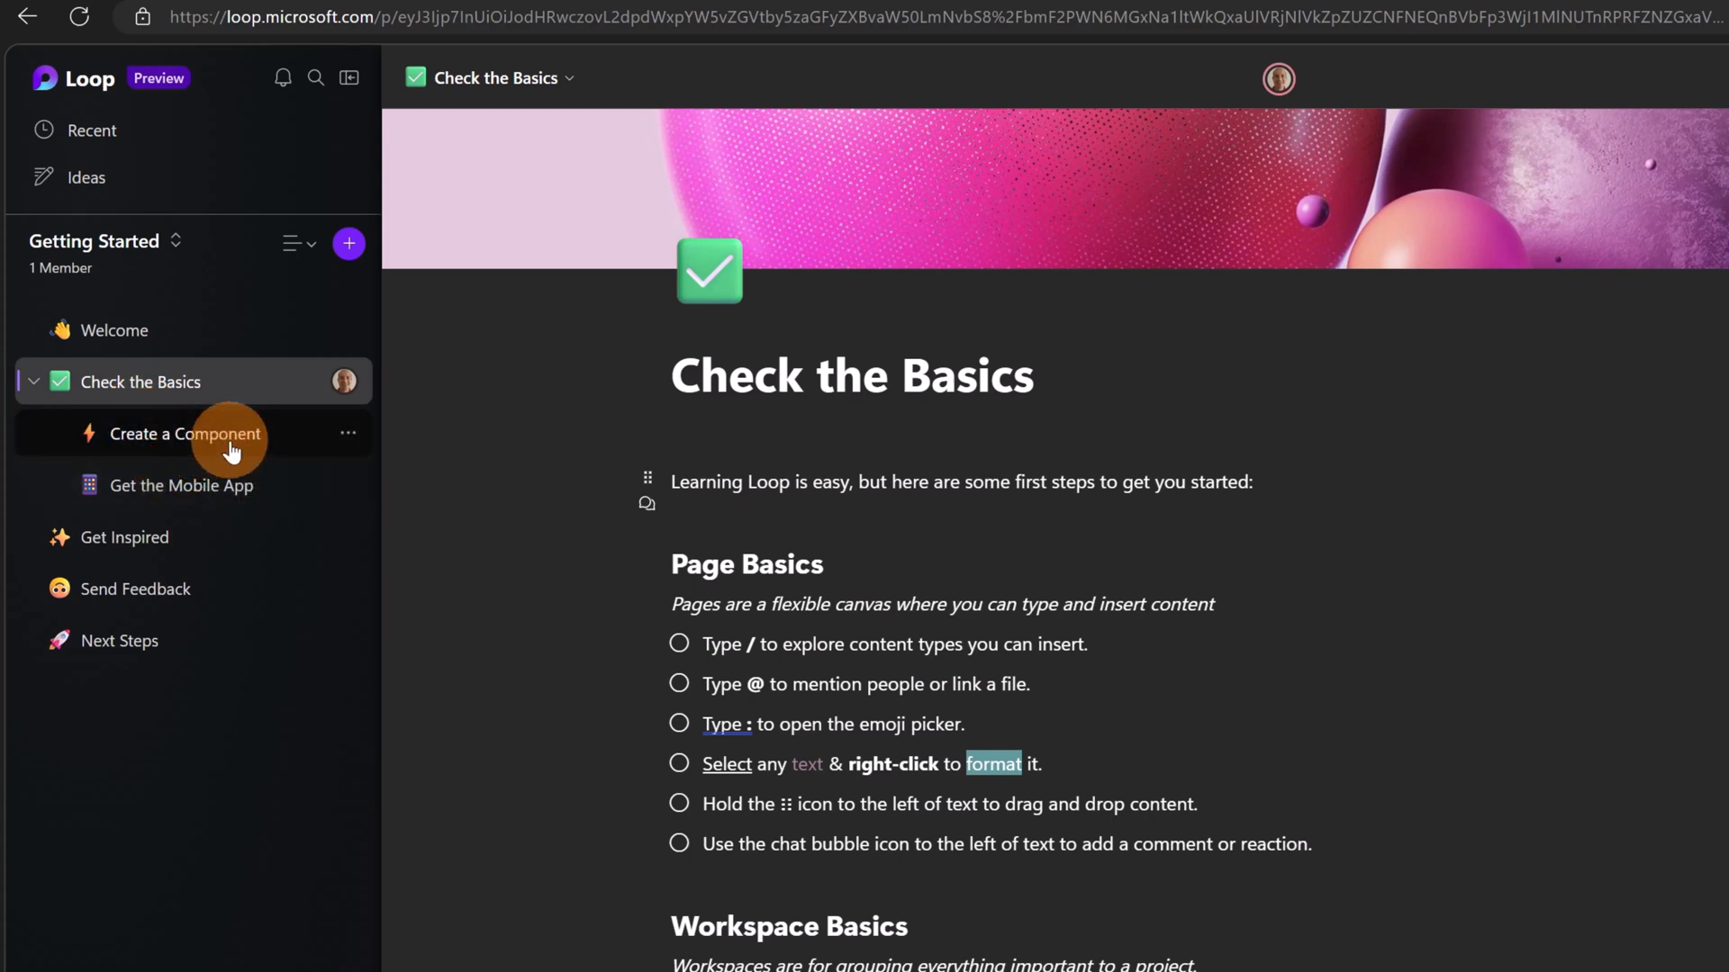
left_click(268, 491)
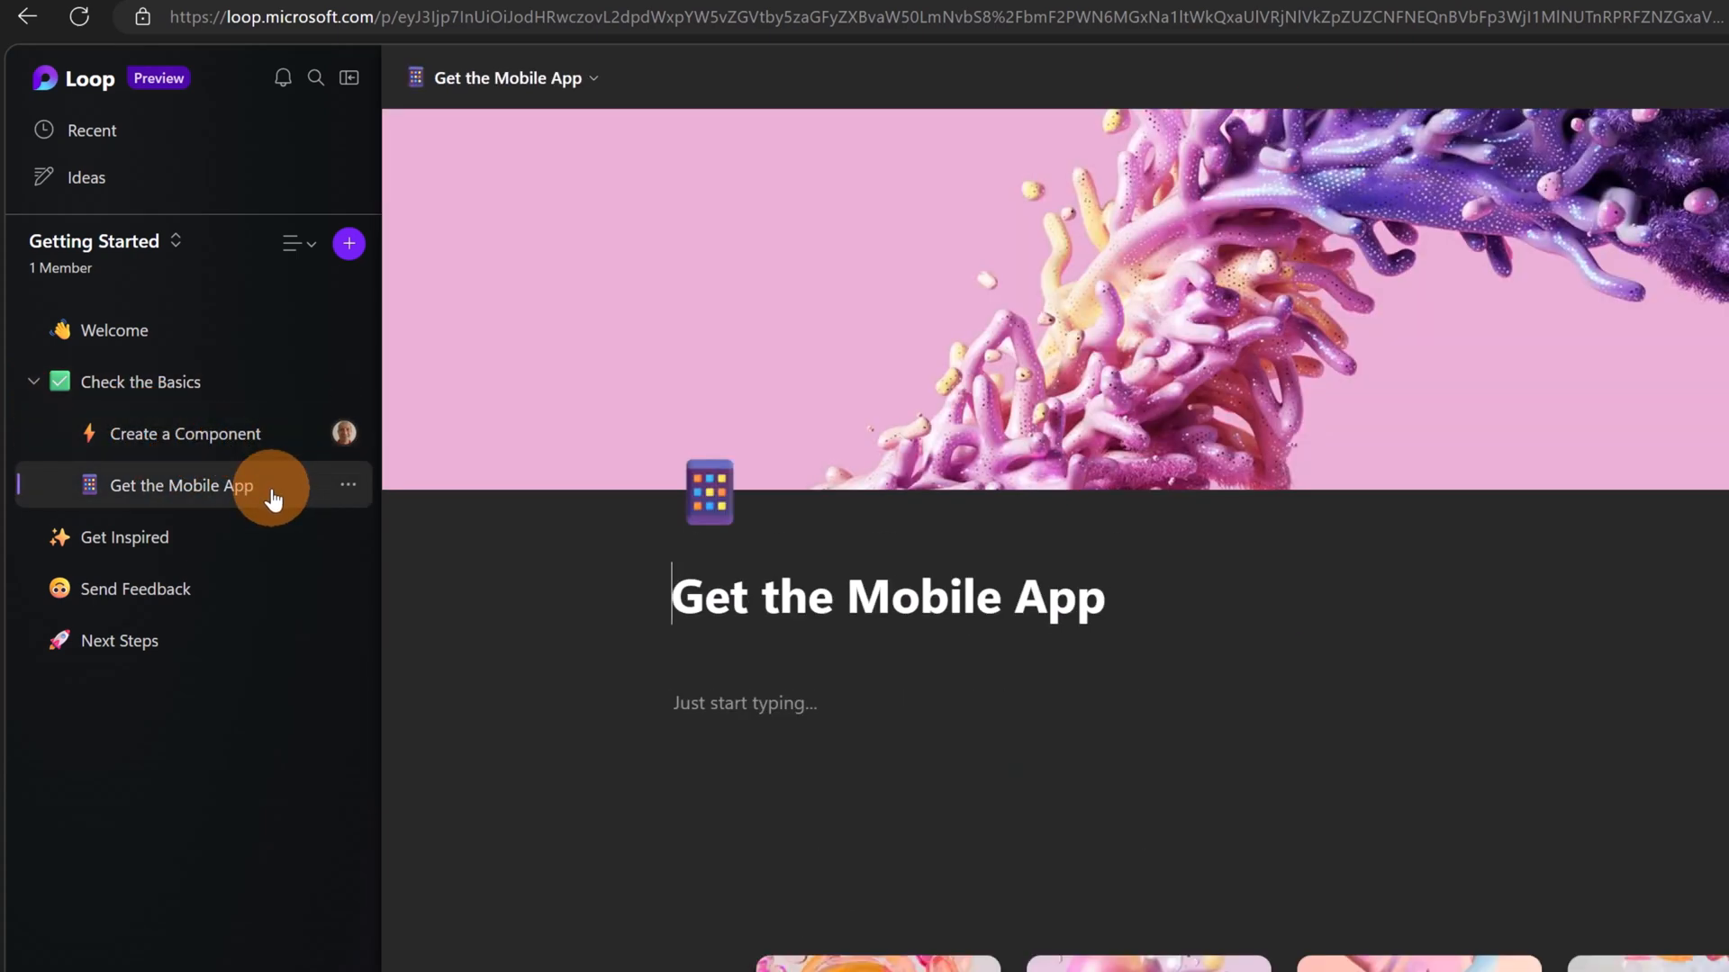
scroll(883, 651, "down", 5)
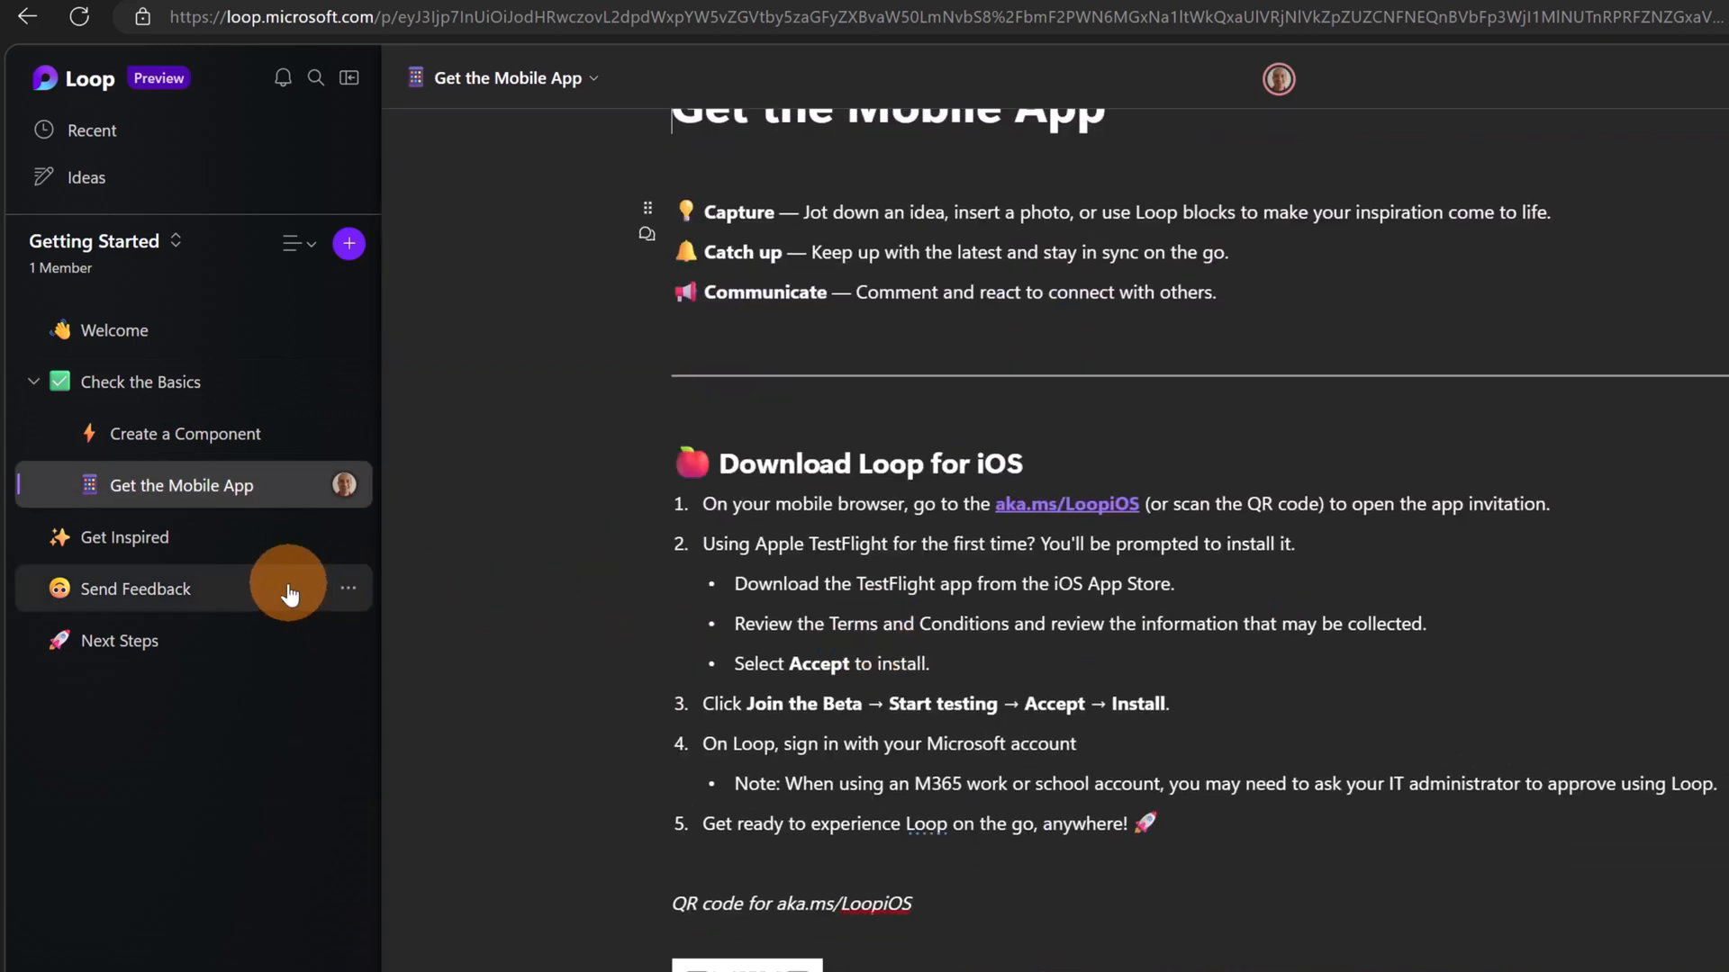
scroll(720, 585, "down", 5)
scroll(726, 592, "down", 5)
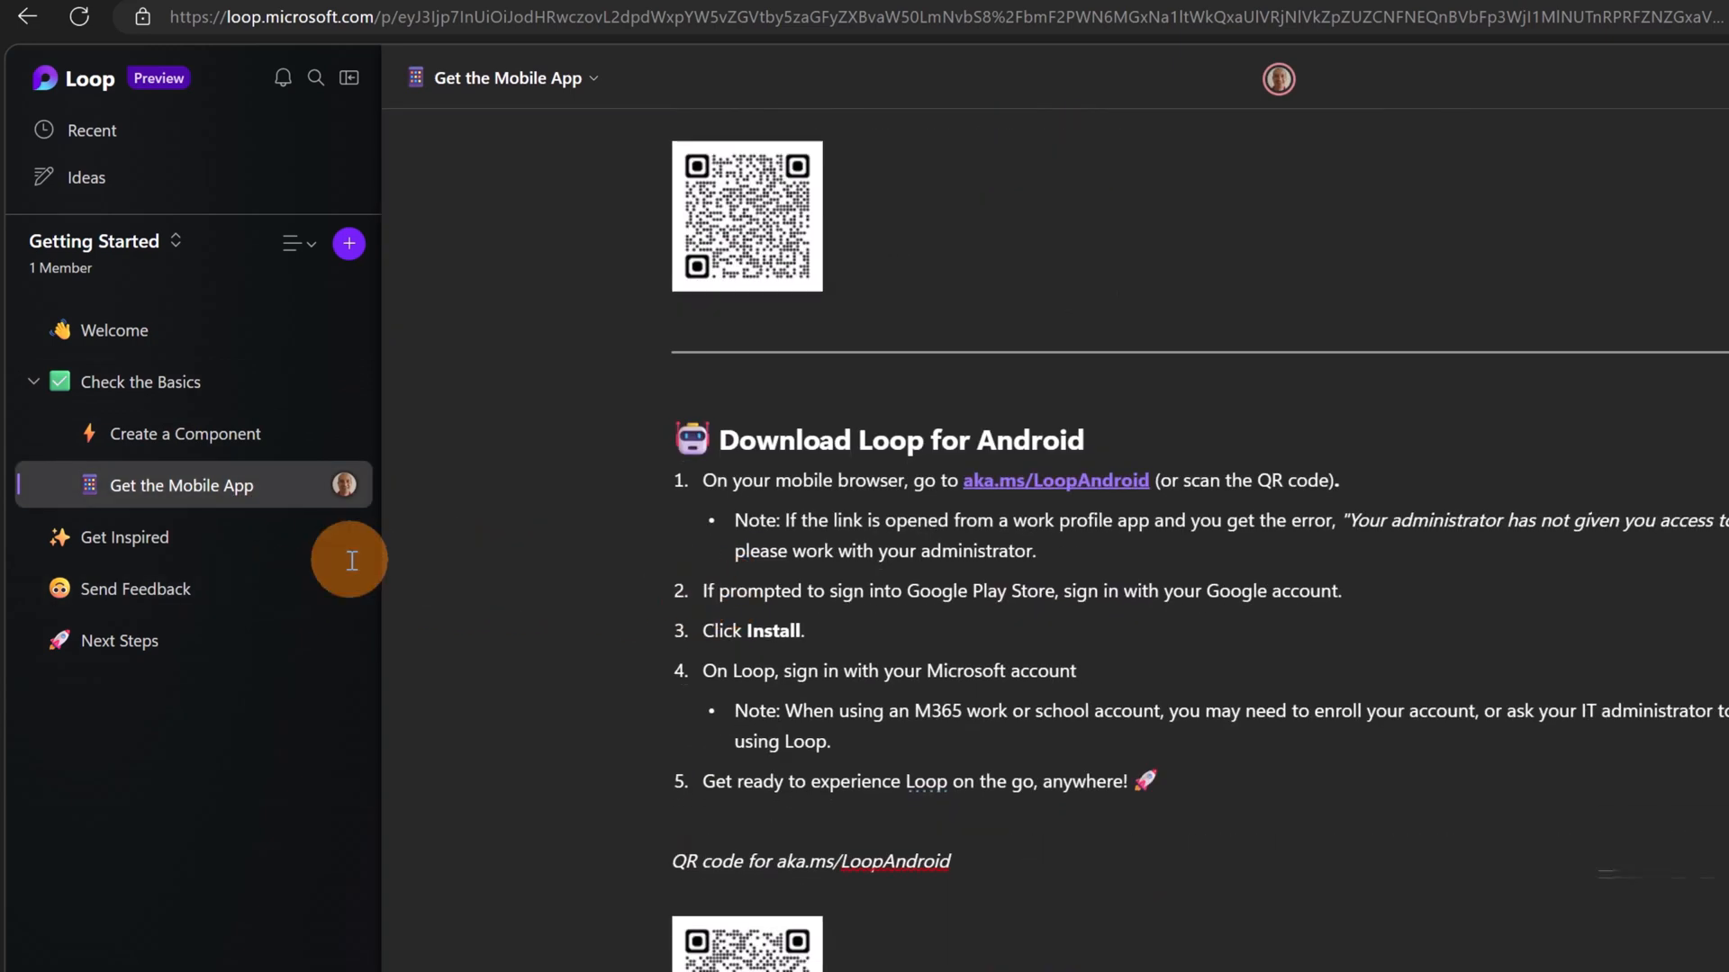
Step: Look through the Get Inspired, Send Feedback and Next Steps pages and check the options for adding content to the workspace
left_click(198, 546)
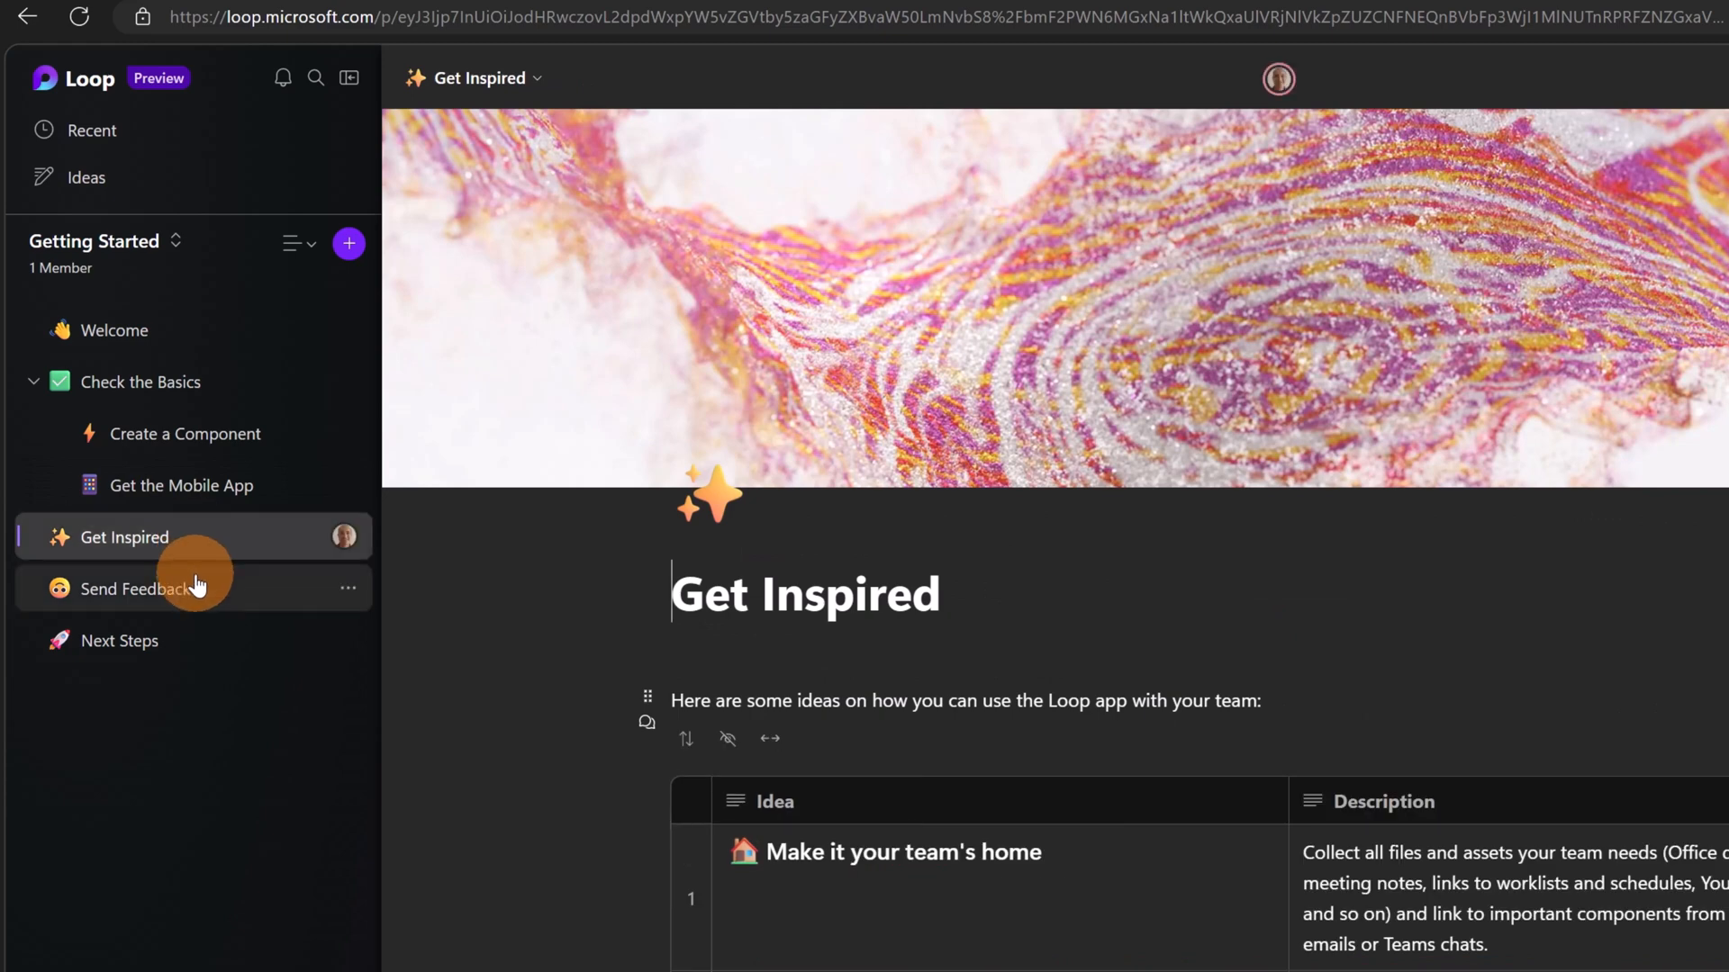
left_click(198, 586)
left_click(197, 643)
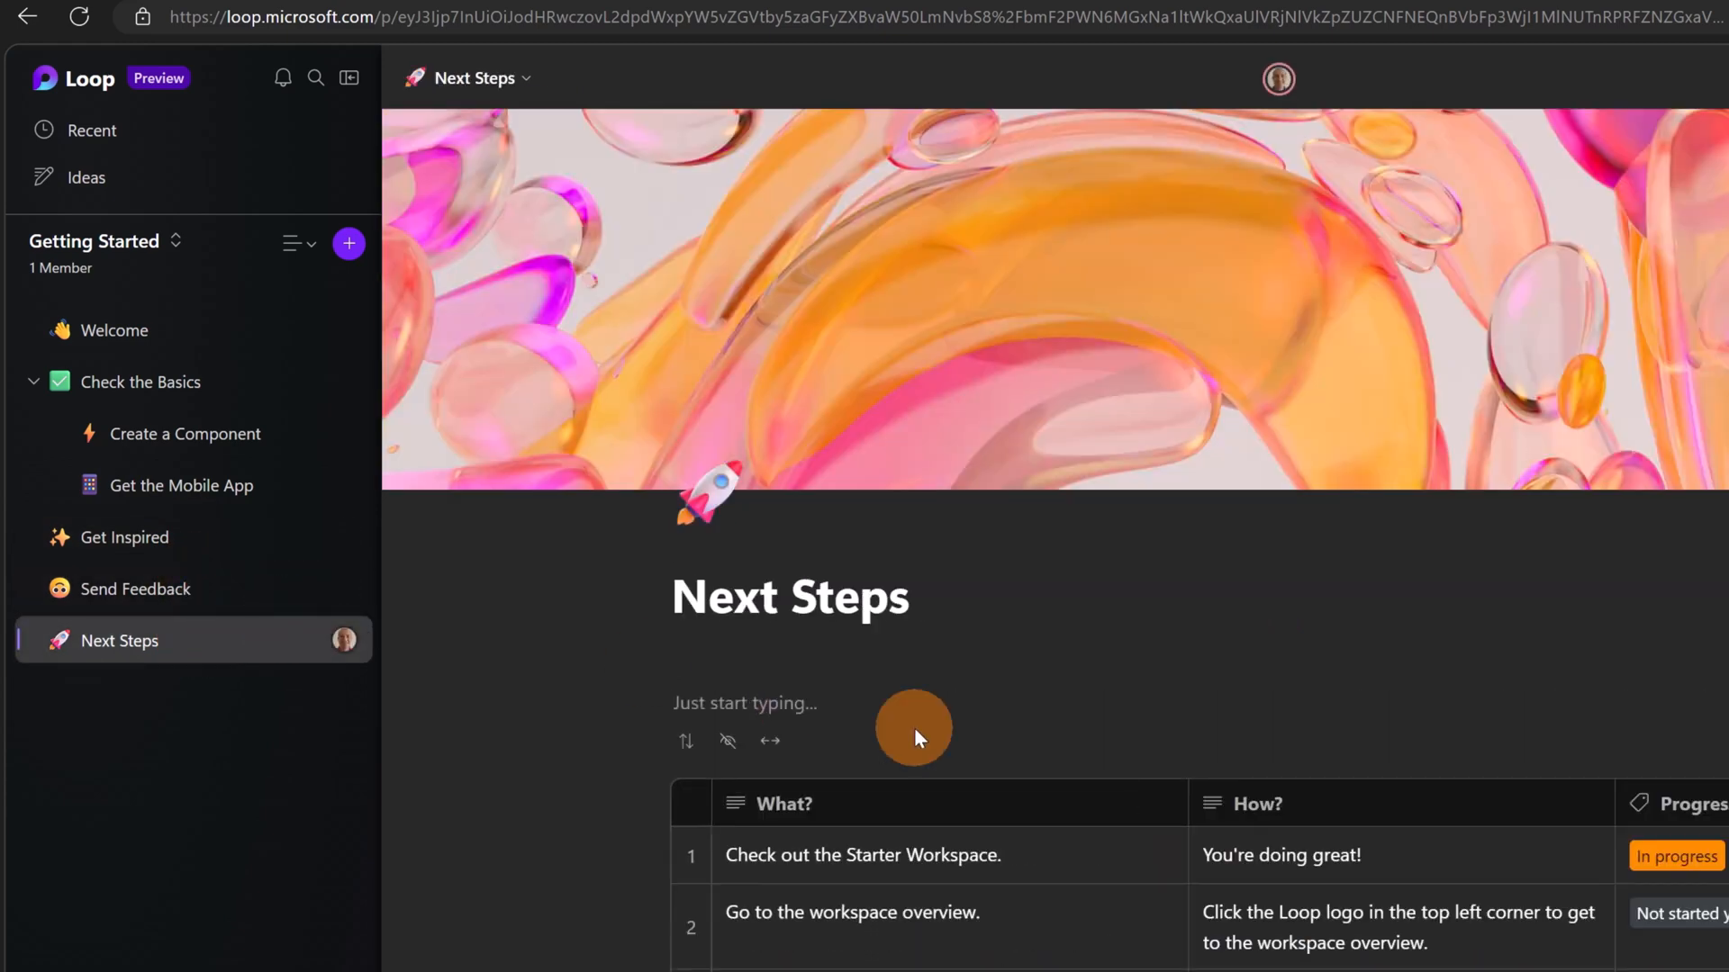
scroll(915, 728, "down", 5)
scroll(711, 698, "up", 5)
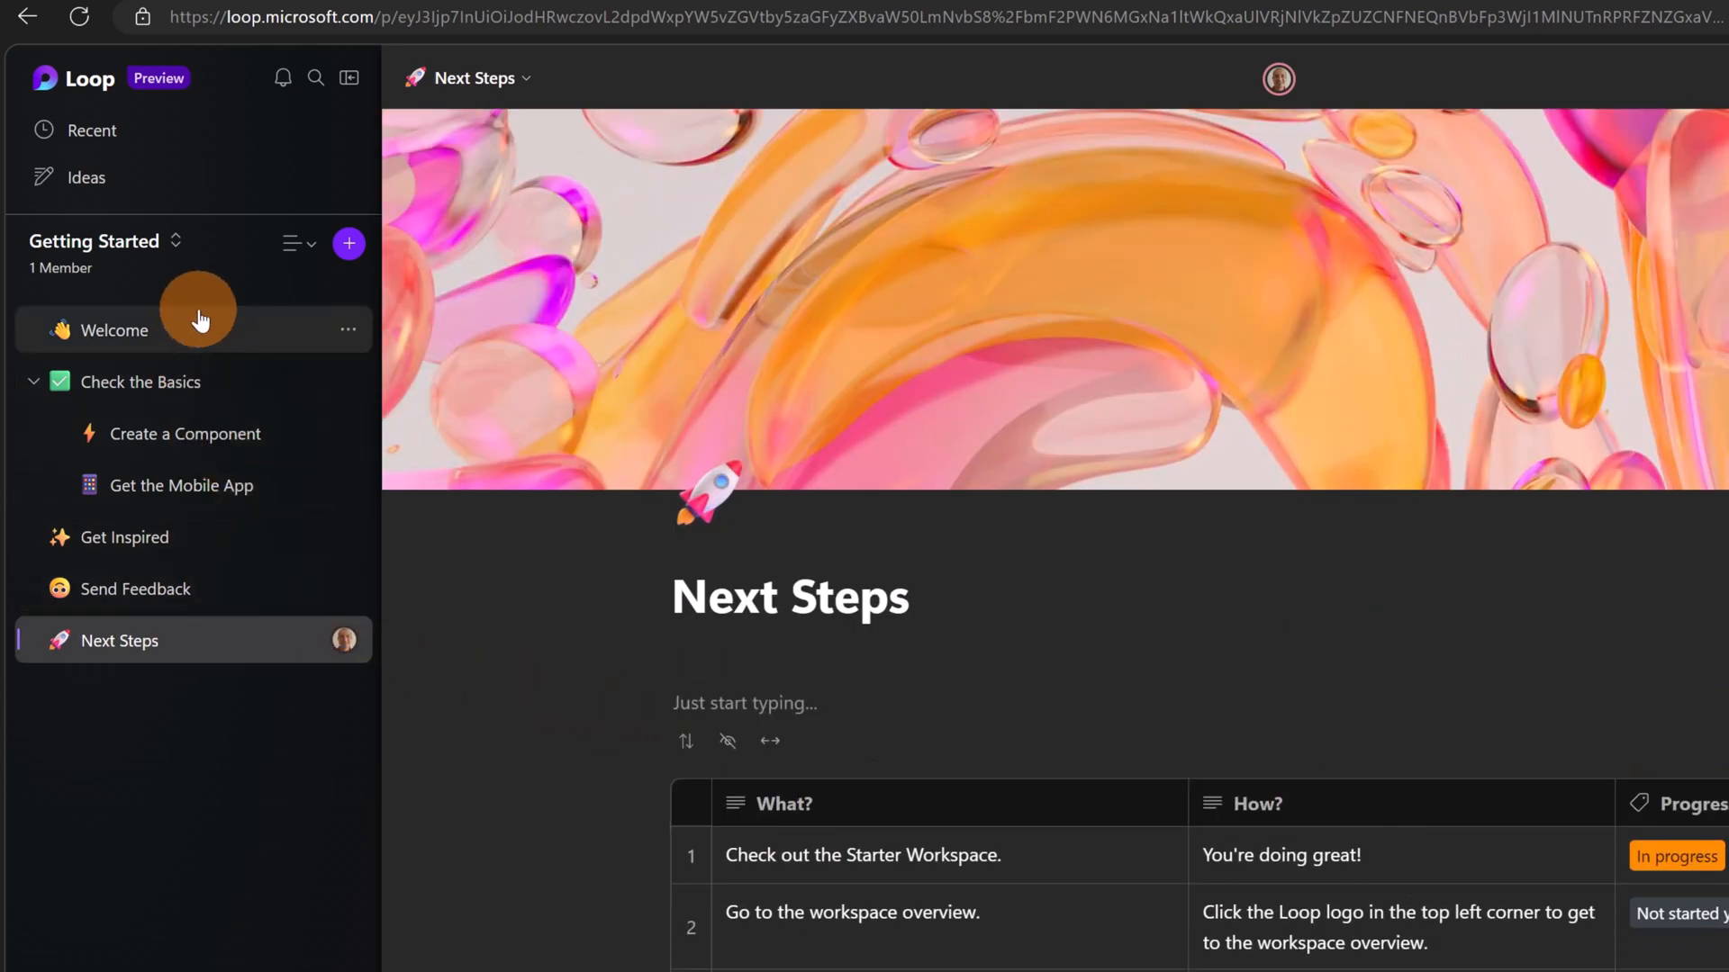
left_click(349, 246)
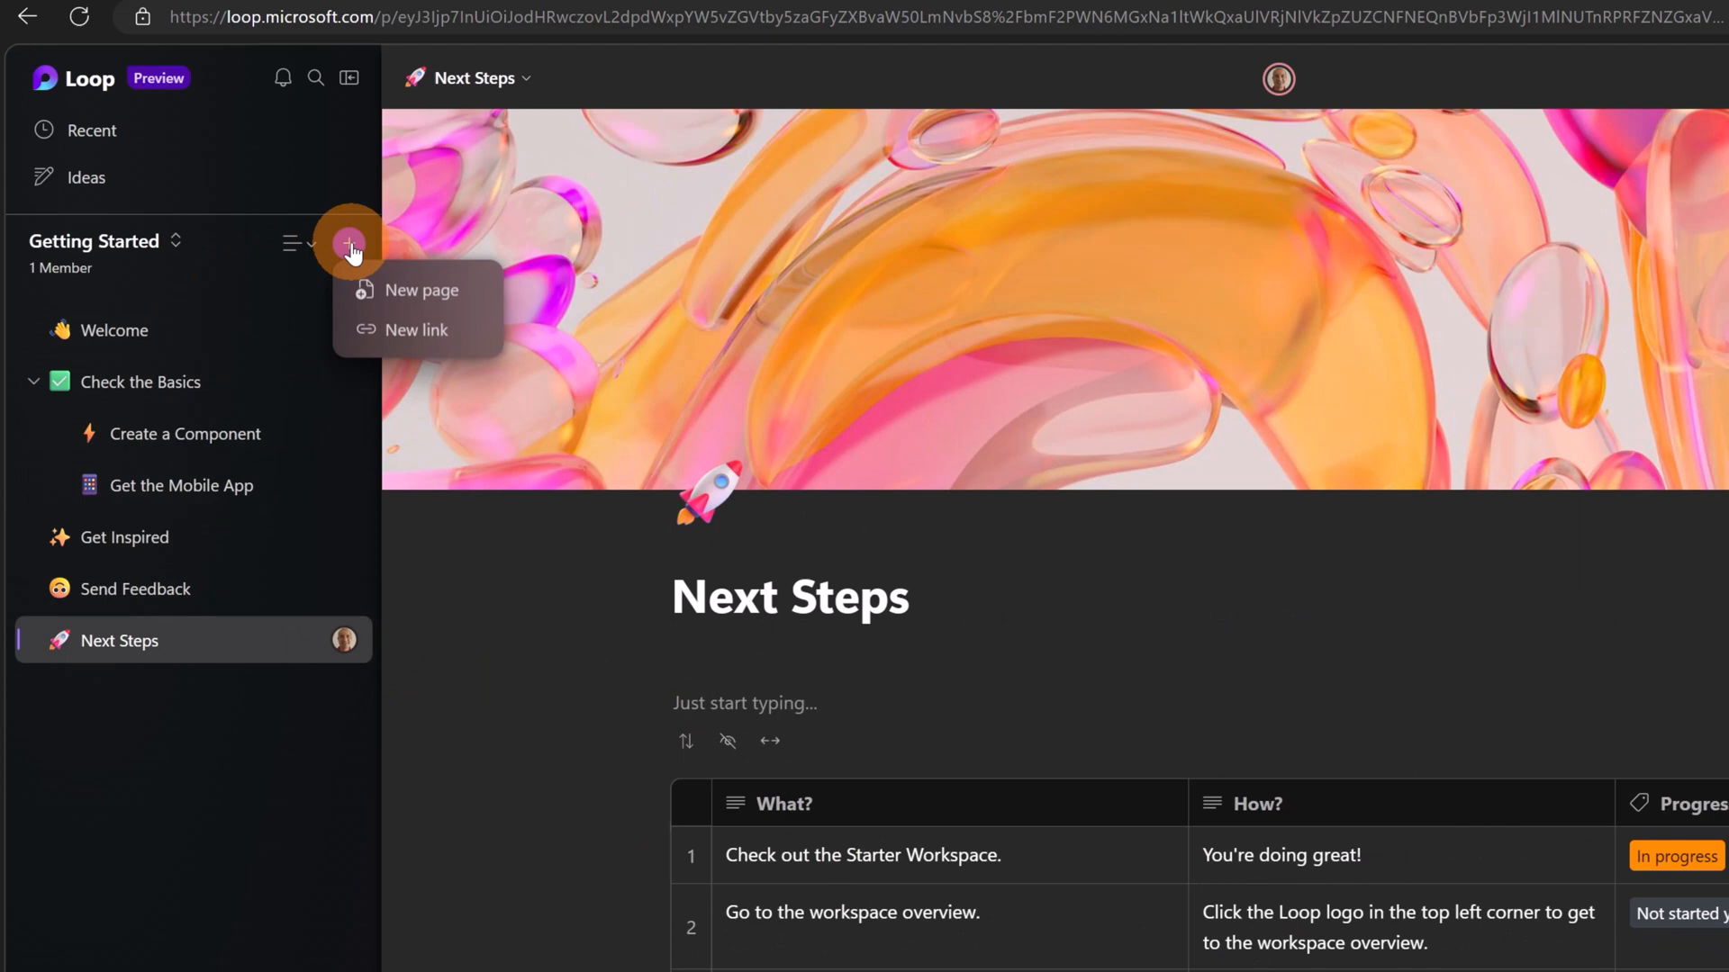
Step: Start a new workspace from the workspace overview and set its cover to the Abstract gallery image with pink and purple spheres
left_click(113, 80)
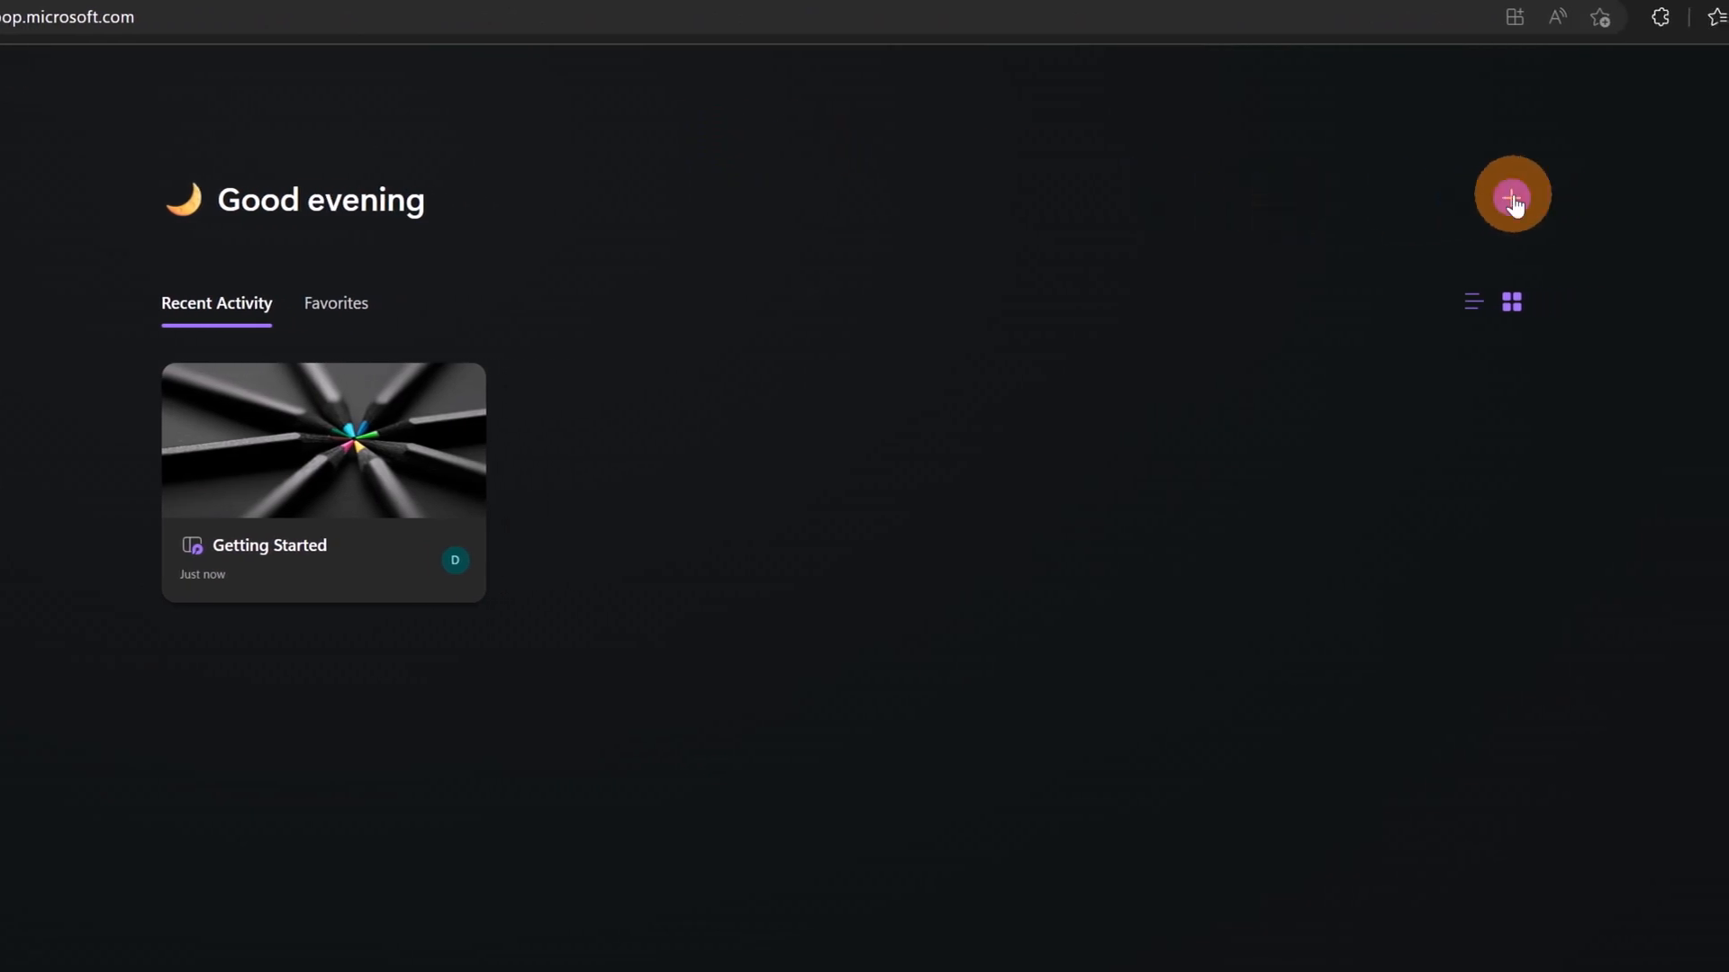
left_click(1513, 198)
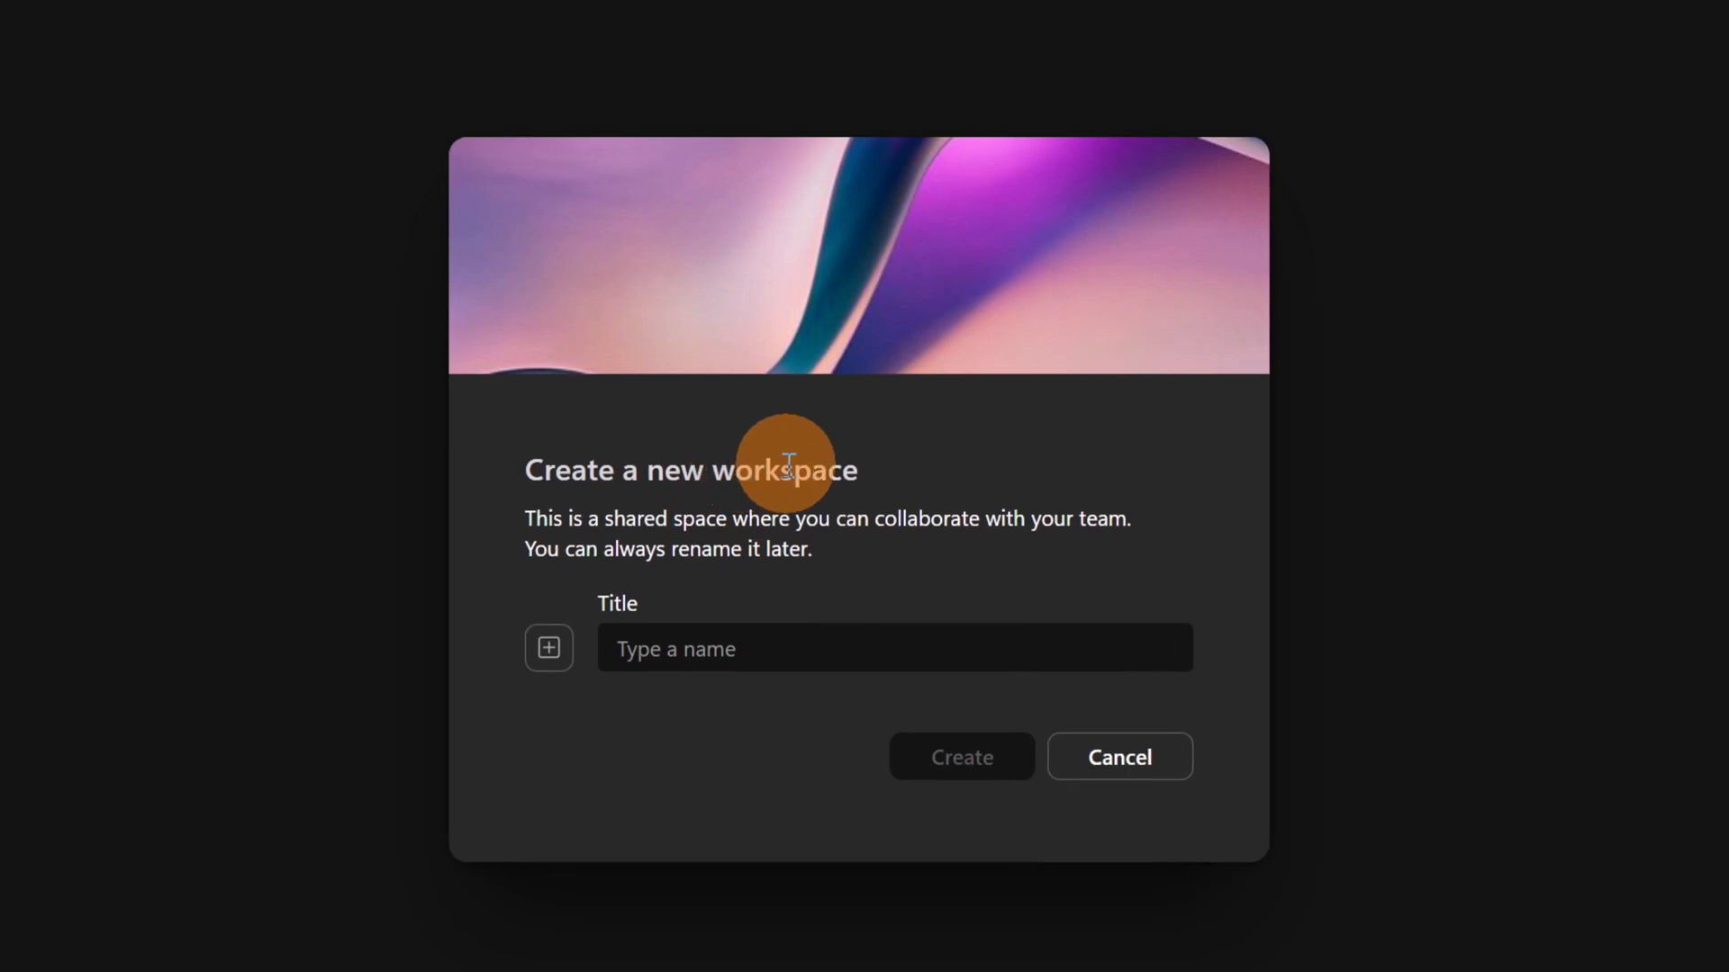
left_click(838, 270)
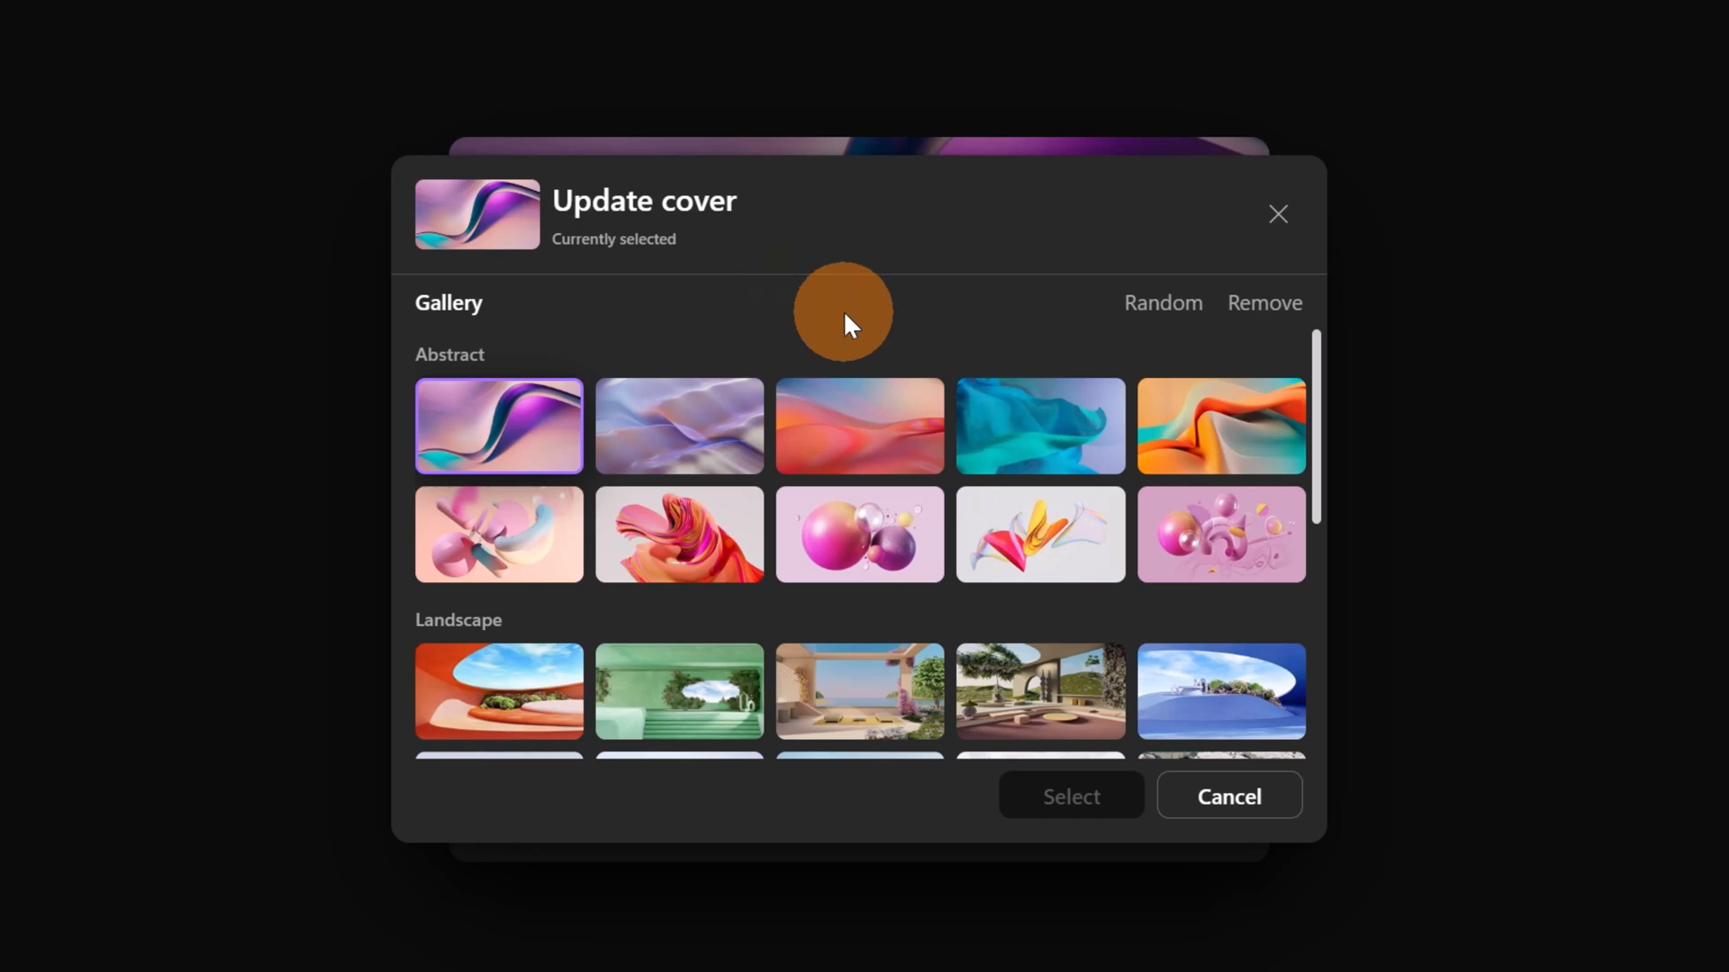
scroll(1022, 441, "down", 5)
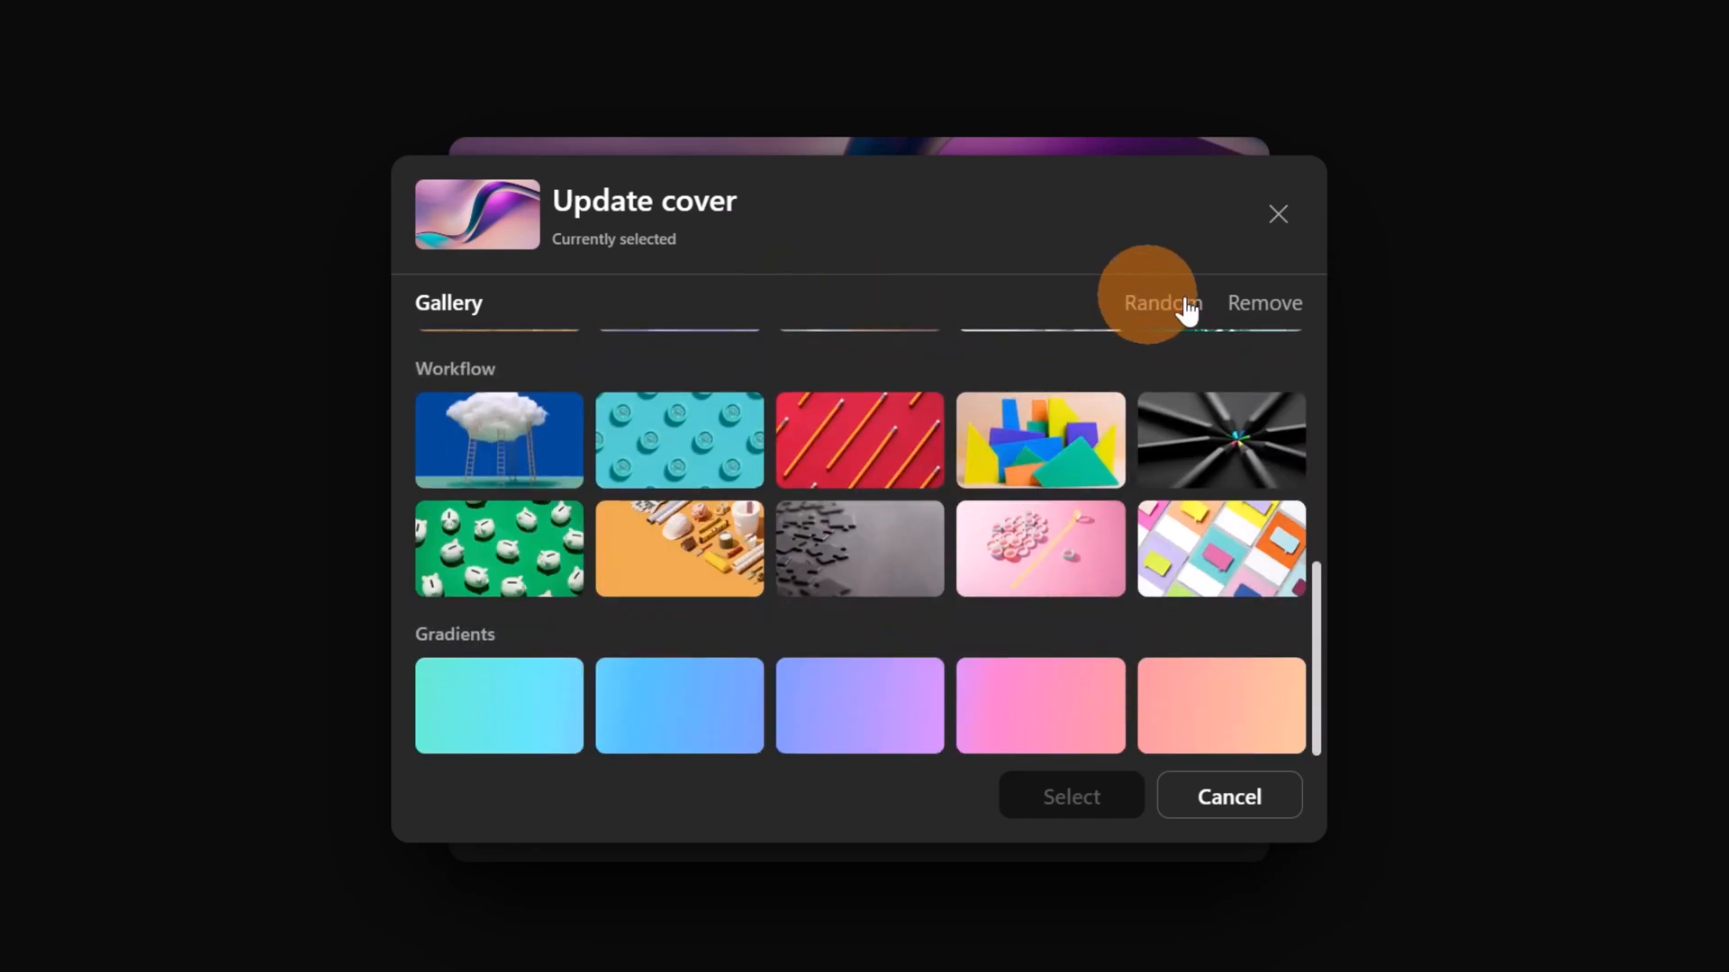
scroll(1084, 435, "down", 1)
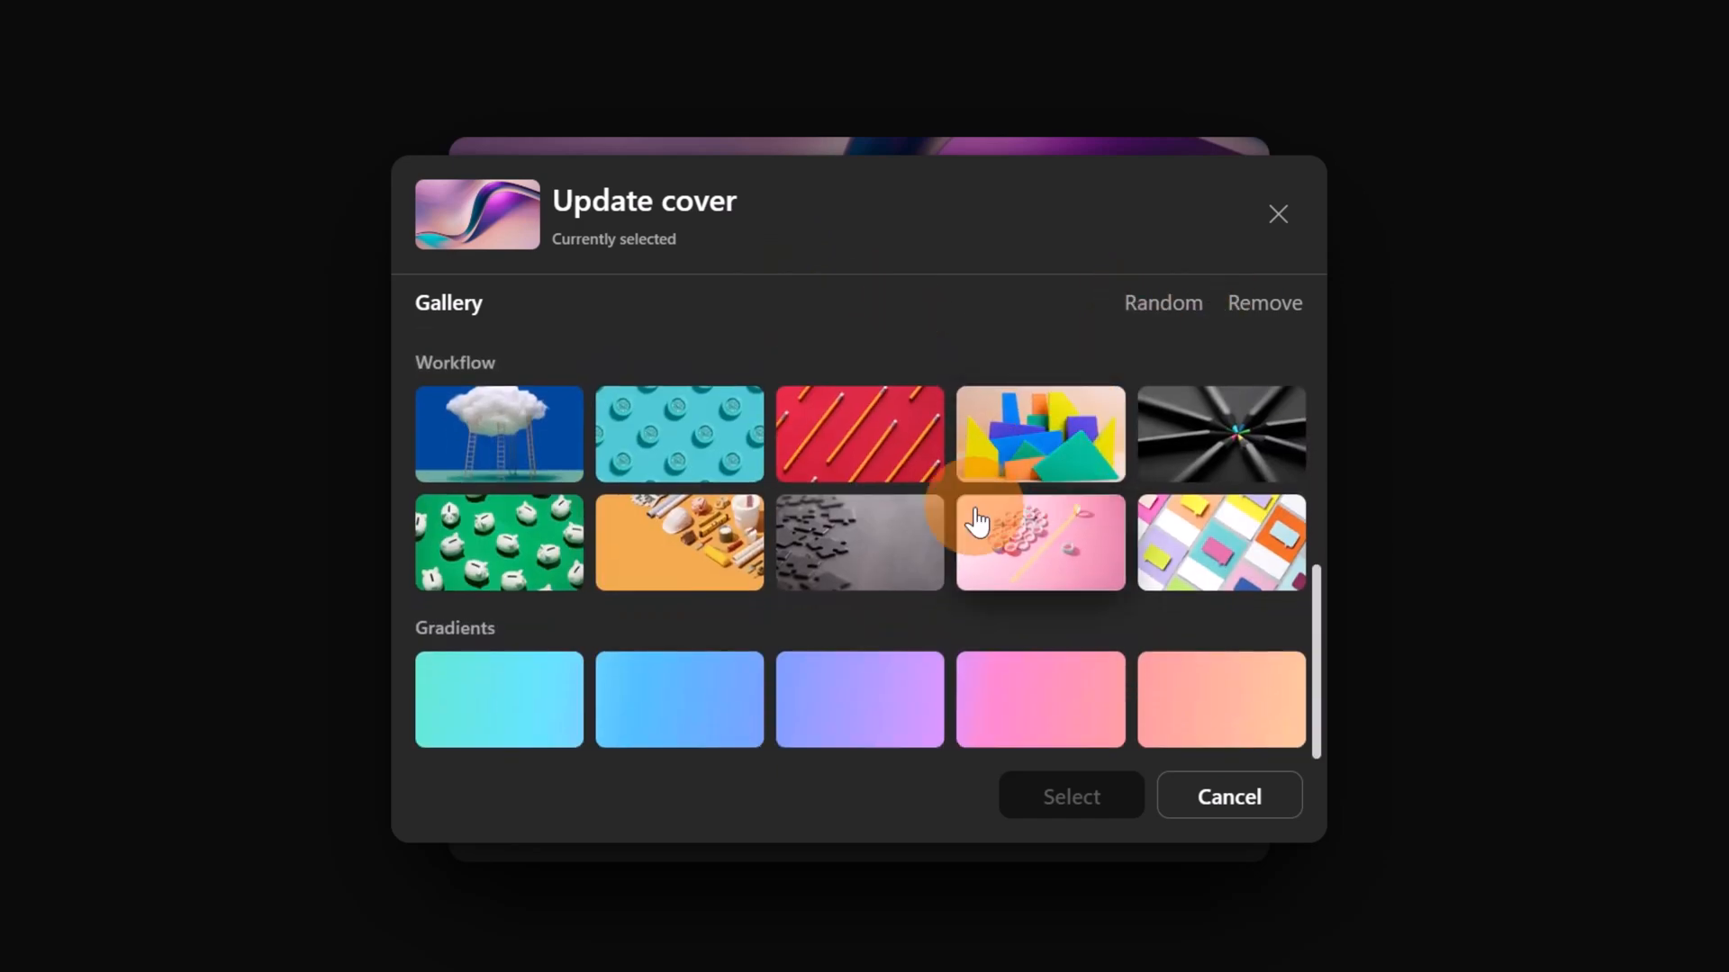
scroll(610, 587, "up", 2)
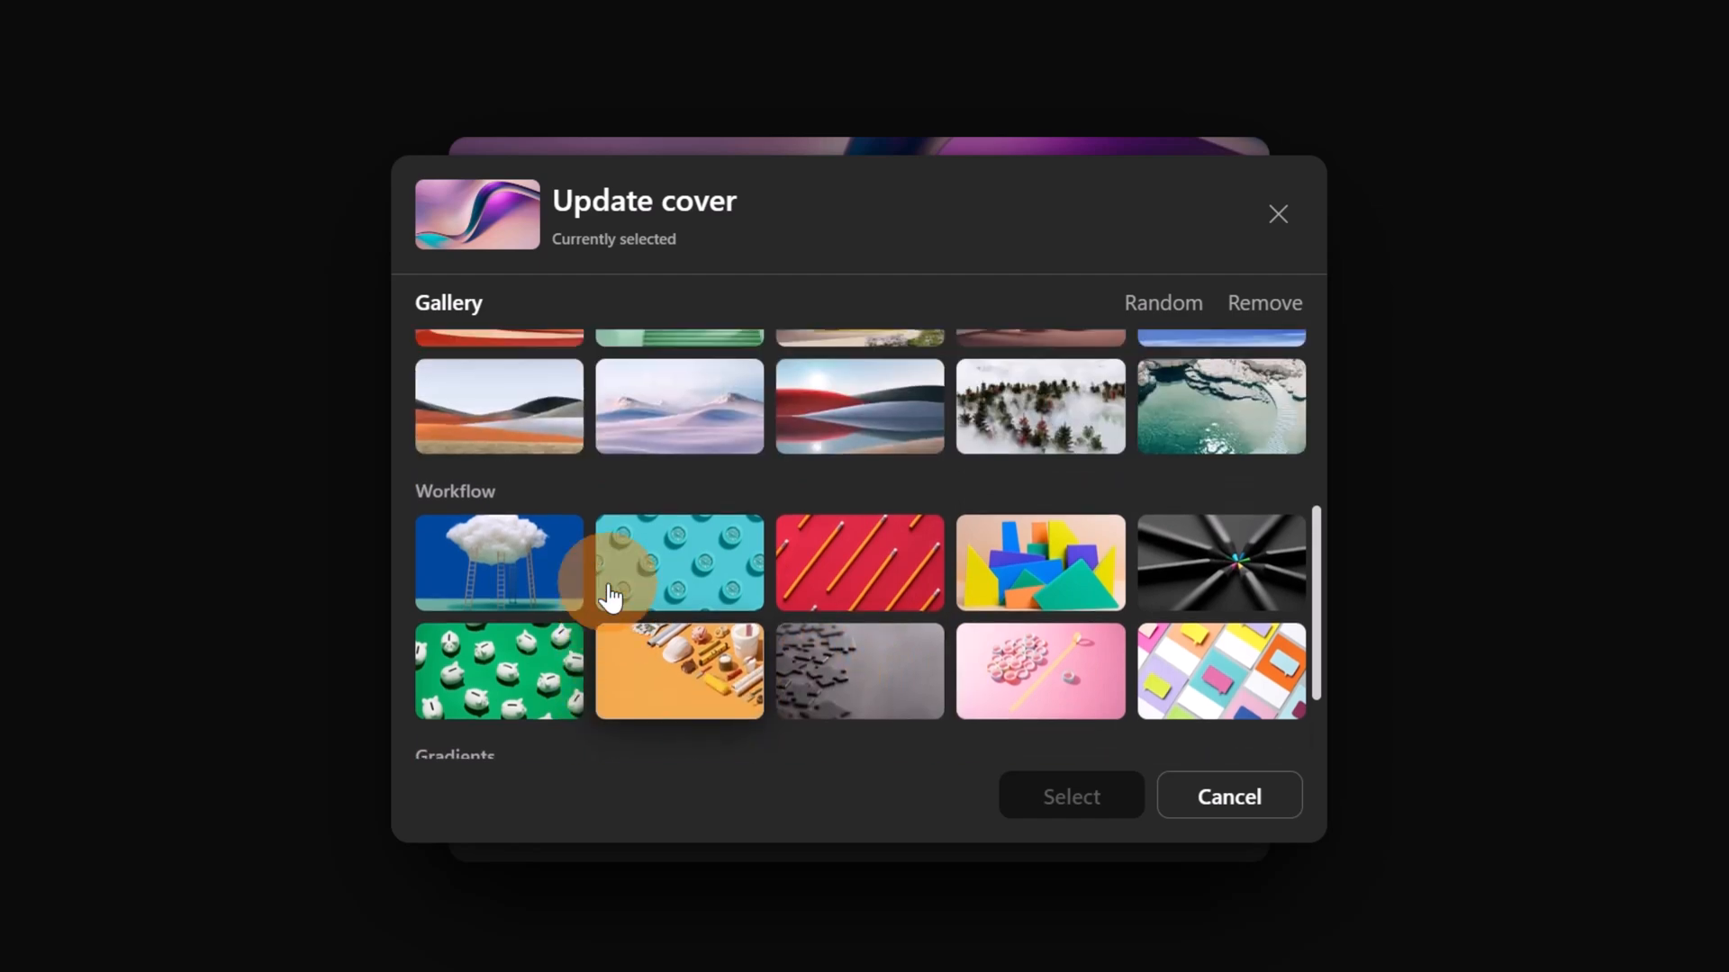
scroll(551, 549, "up", 1)
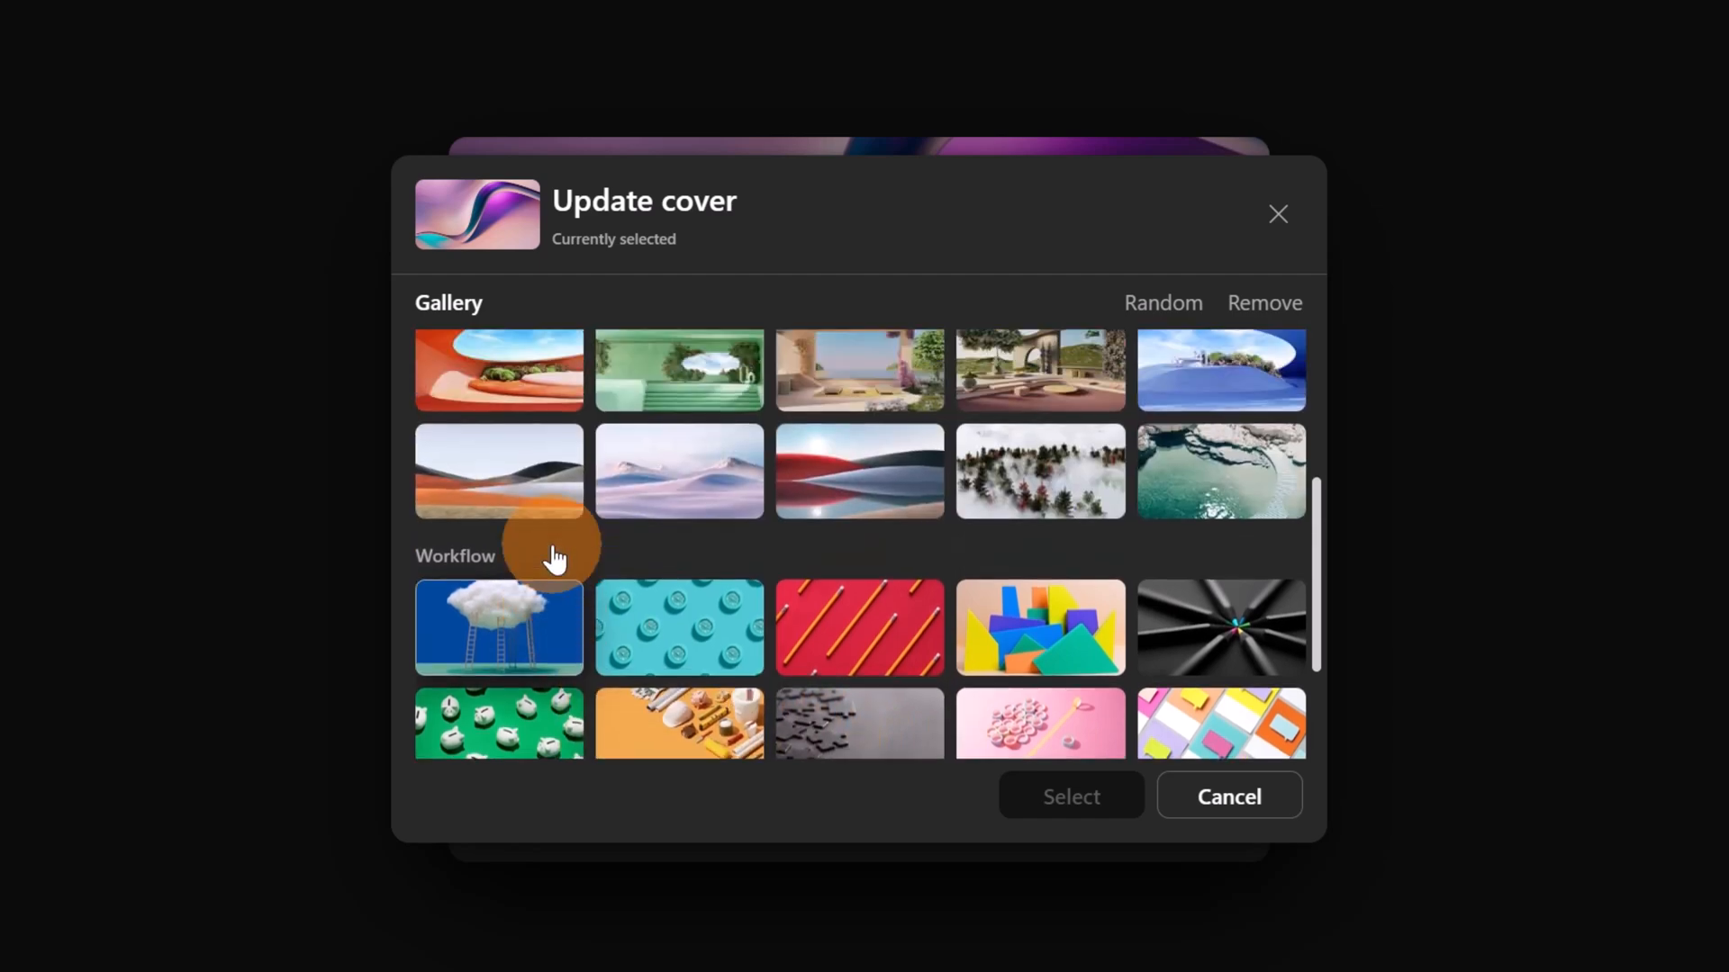
scroll(576, 554, "up", 3)
scroll(684, 574, "up", 2)
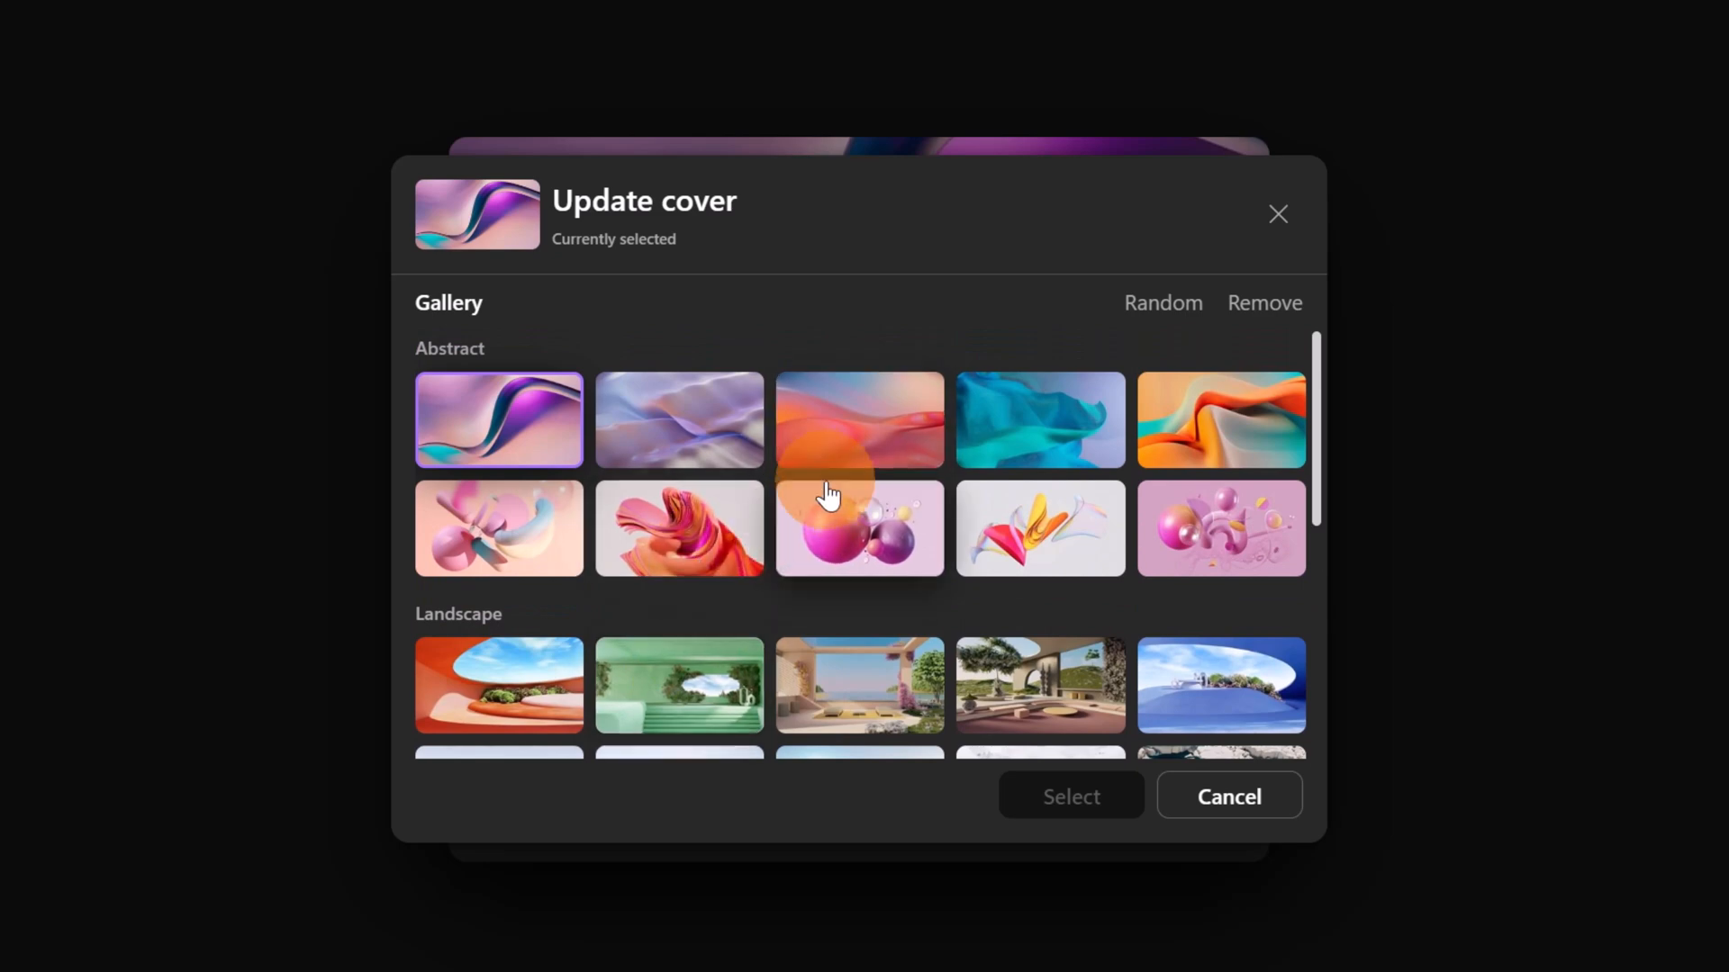
left_click(856, 535)
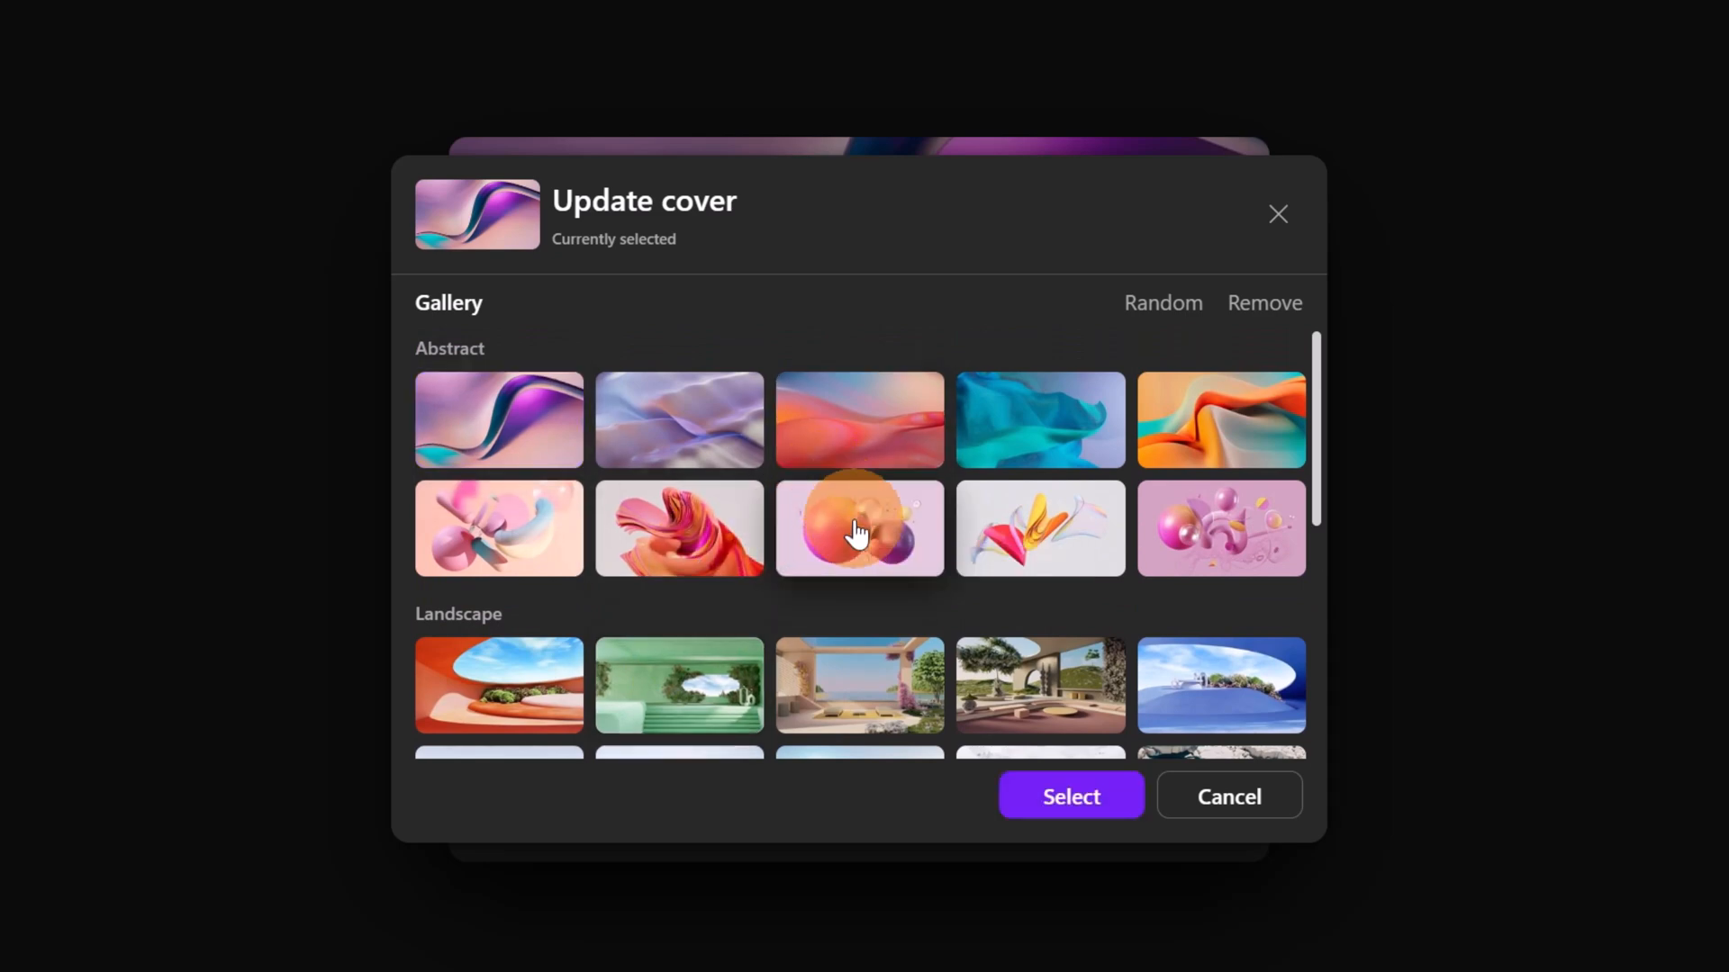
left_click(1098, 801)
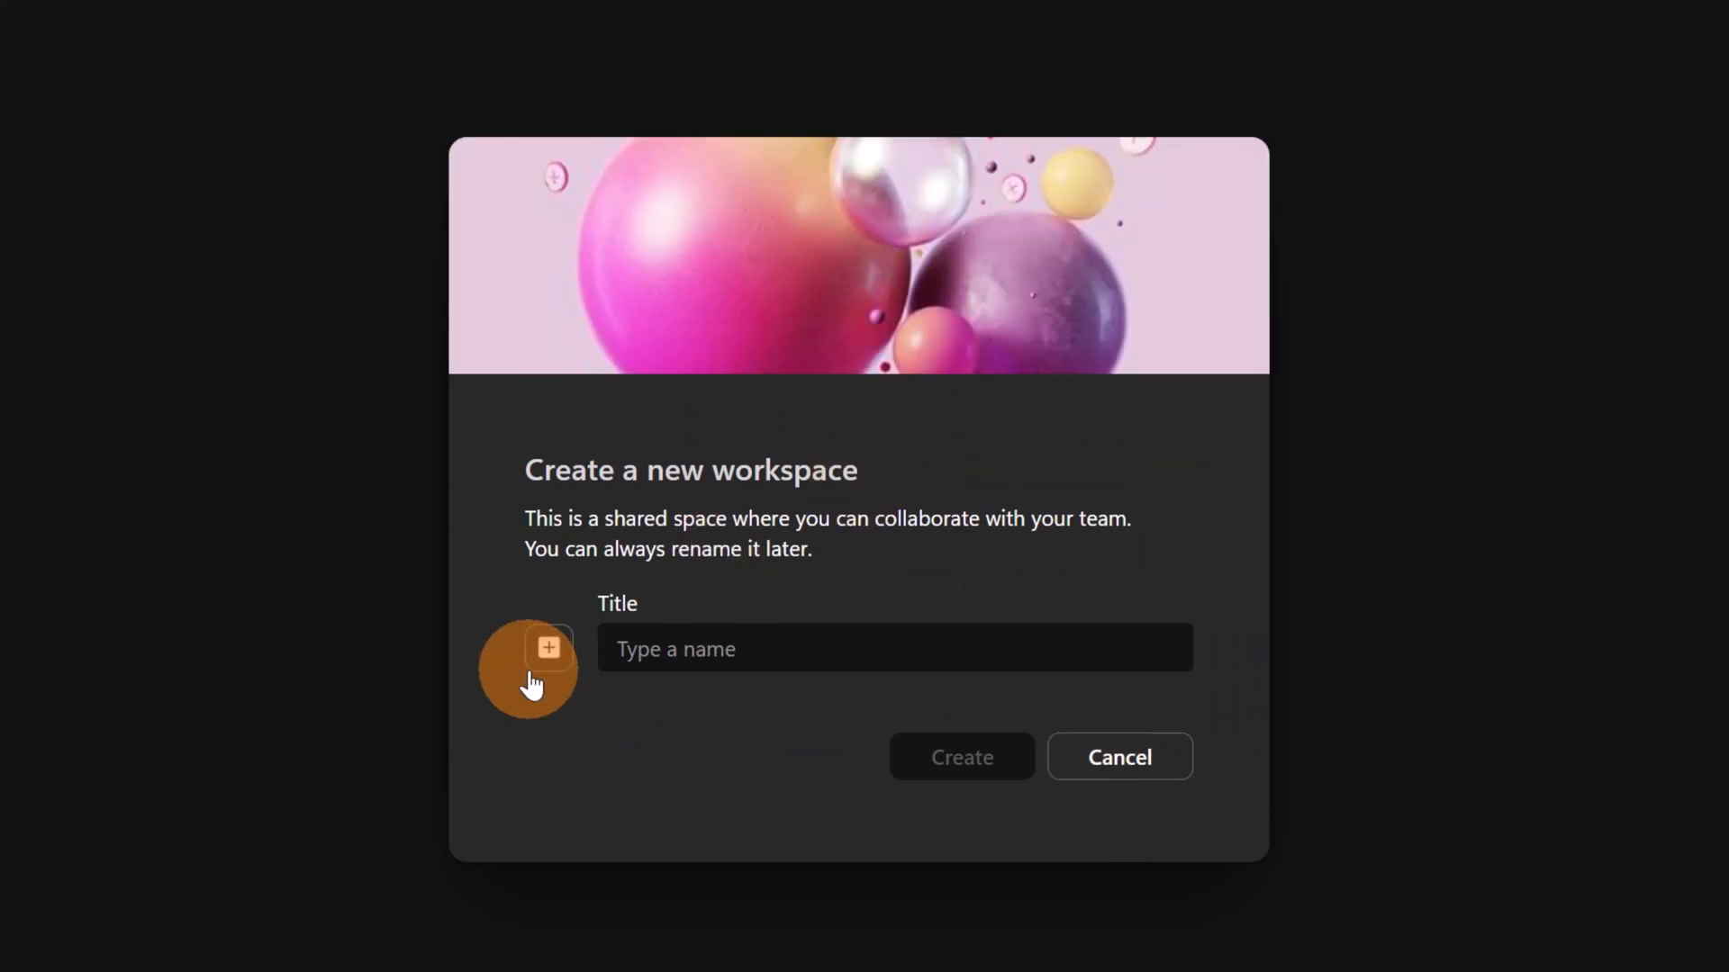
Step: Search the emojis for "drone" and "rocke", and set the rocket emoji as the new workspace's icon
left_click(533, 668)
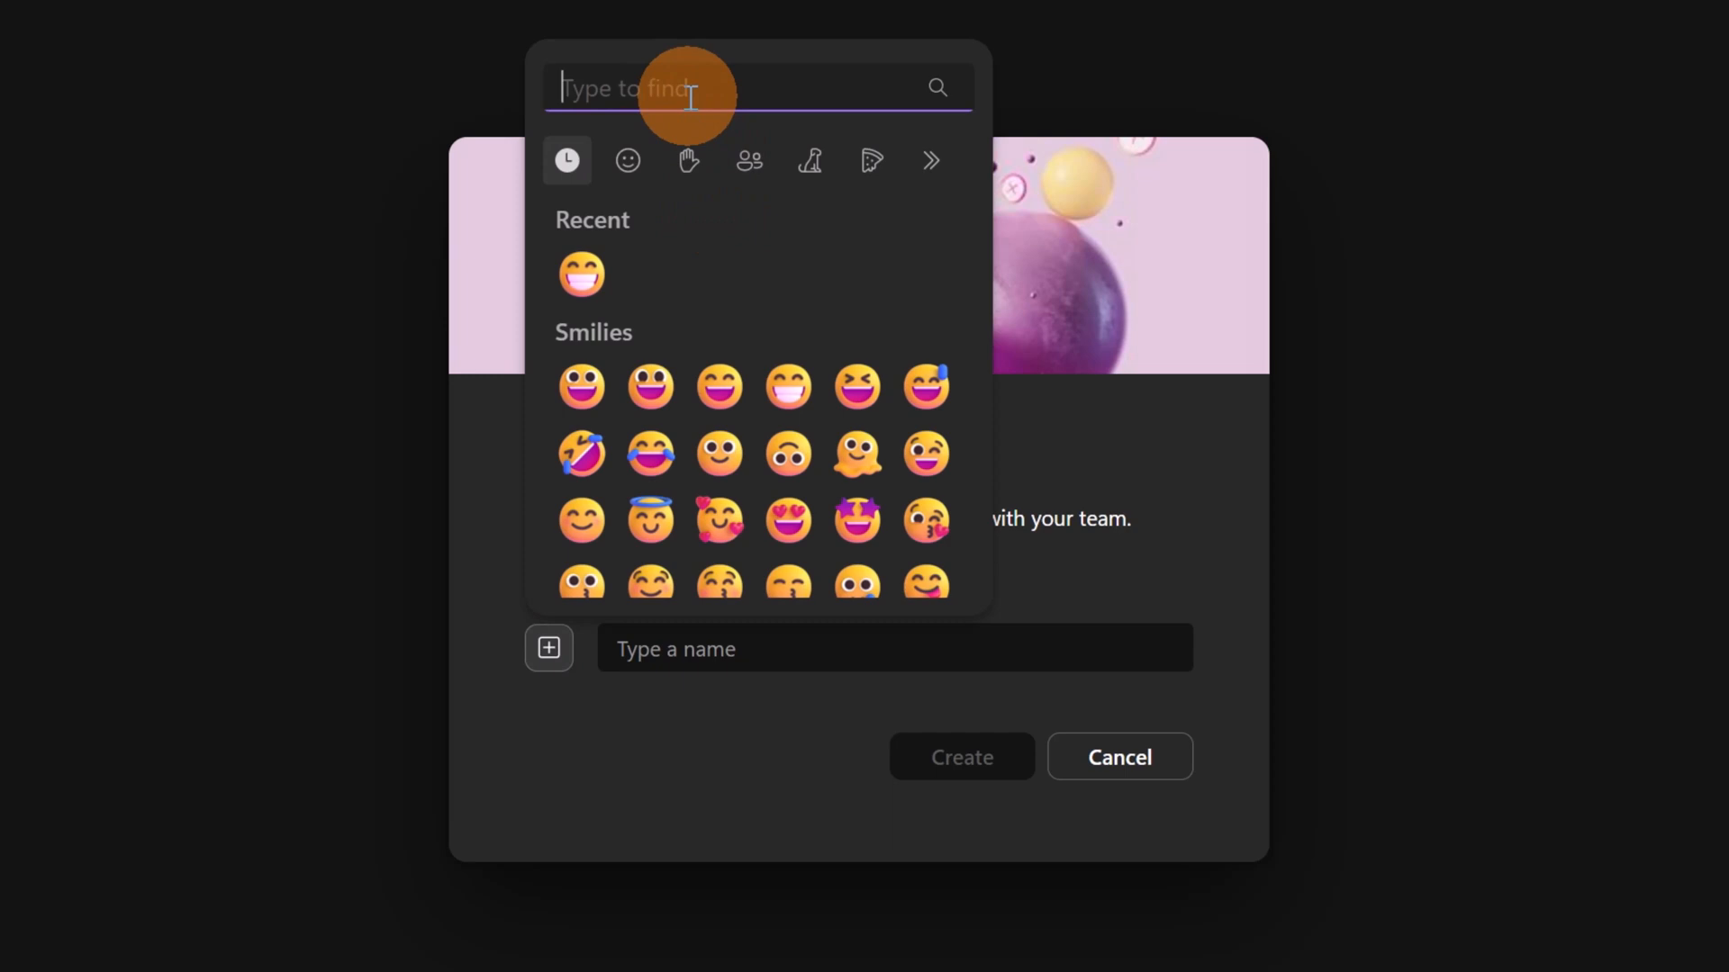
type("drone")
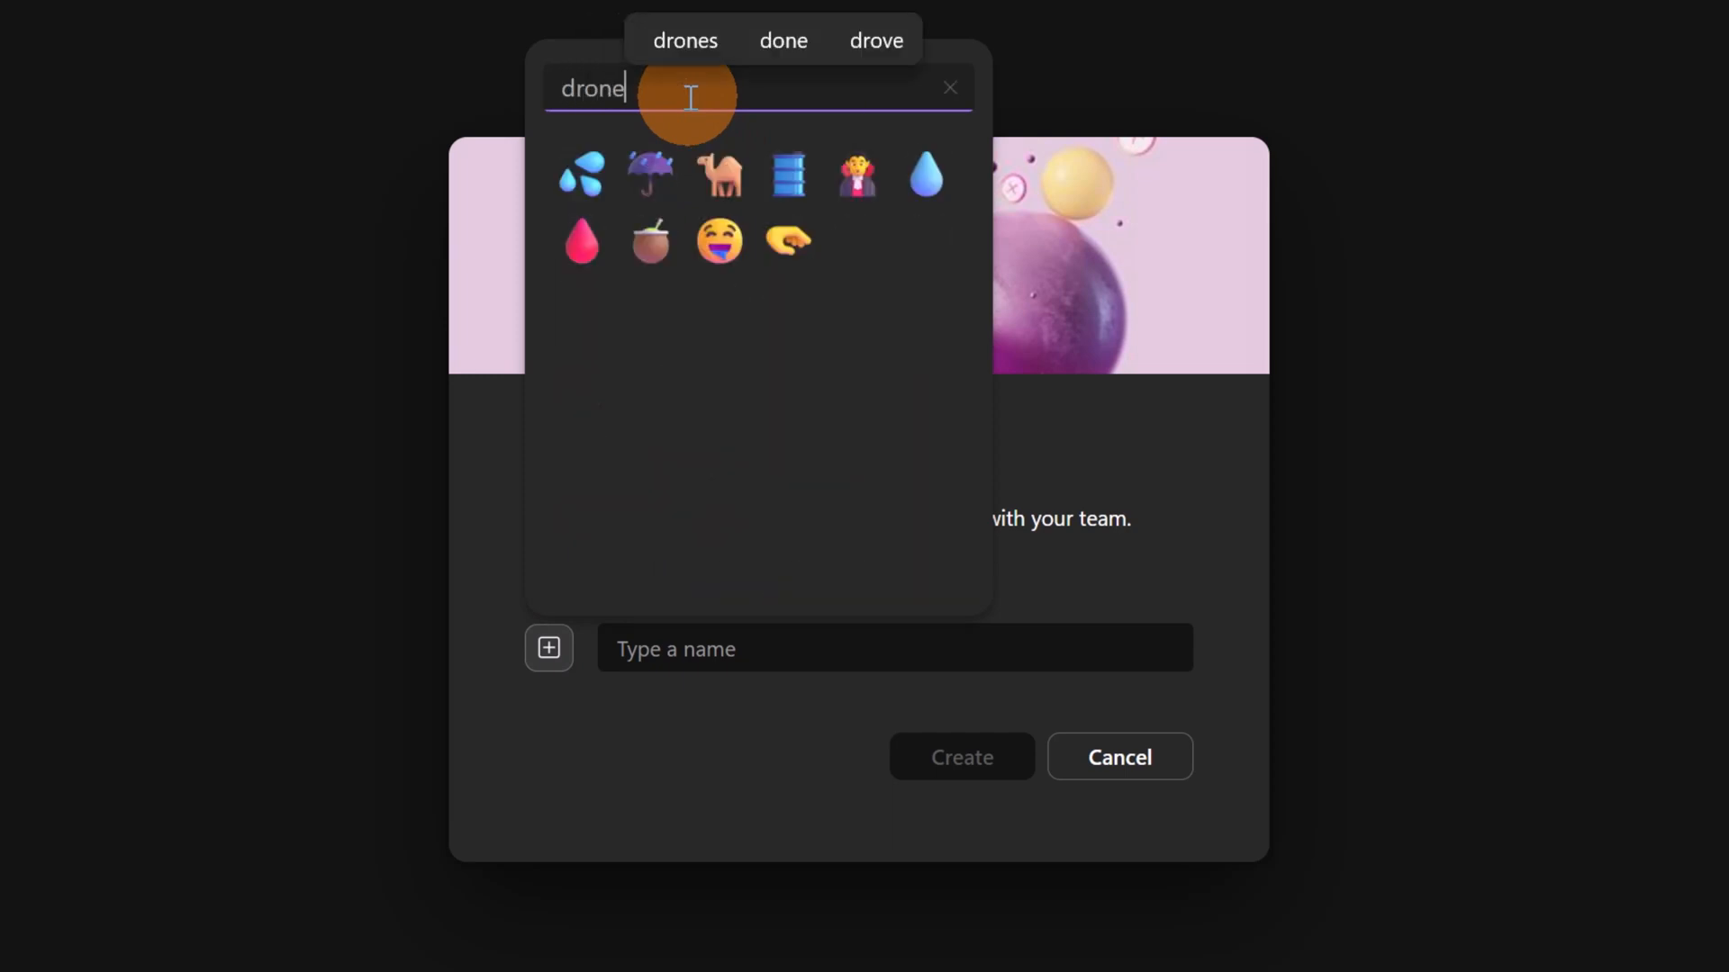
key("ctrl+a")
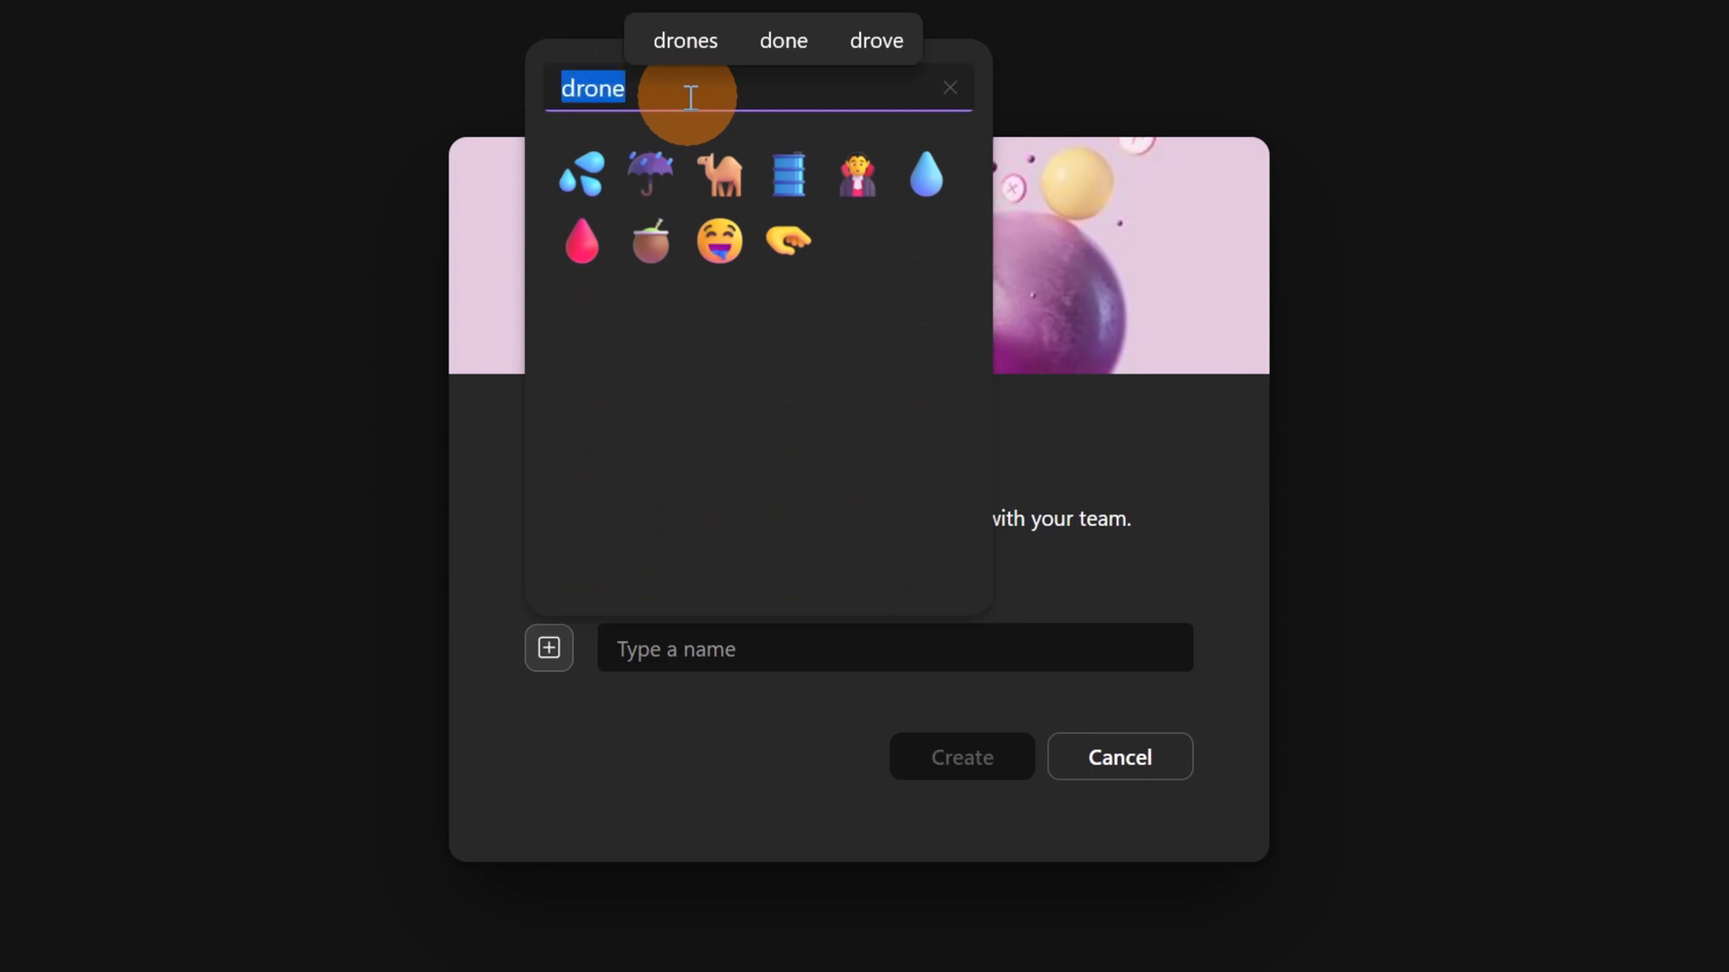
key("BackSpace")
type("rocke")
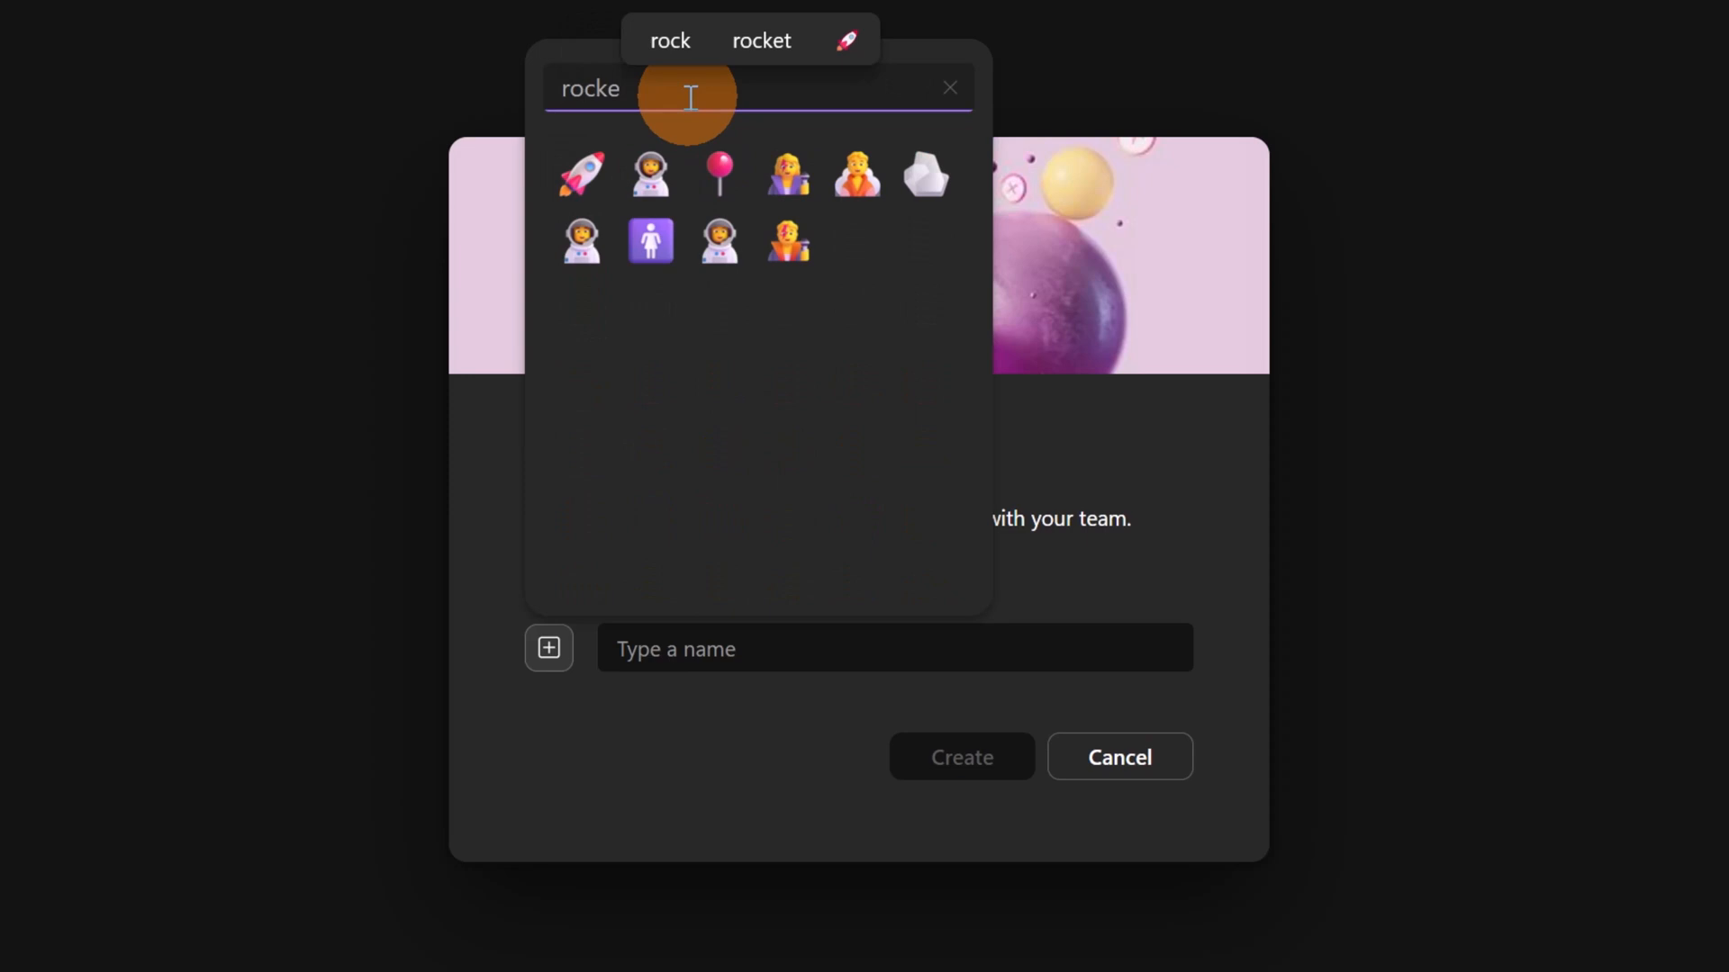
left_click(581, 174)
Step: Title the new workspace "Project Drone X" and create it
left_click(800, 641)
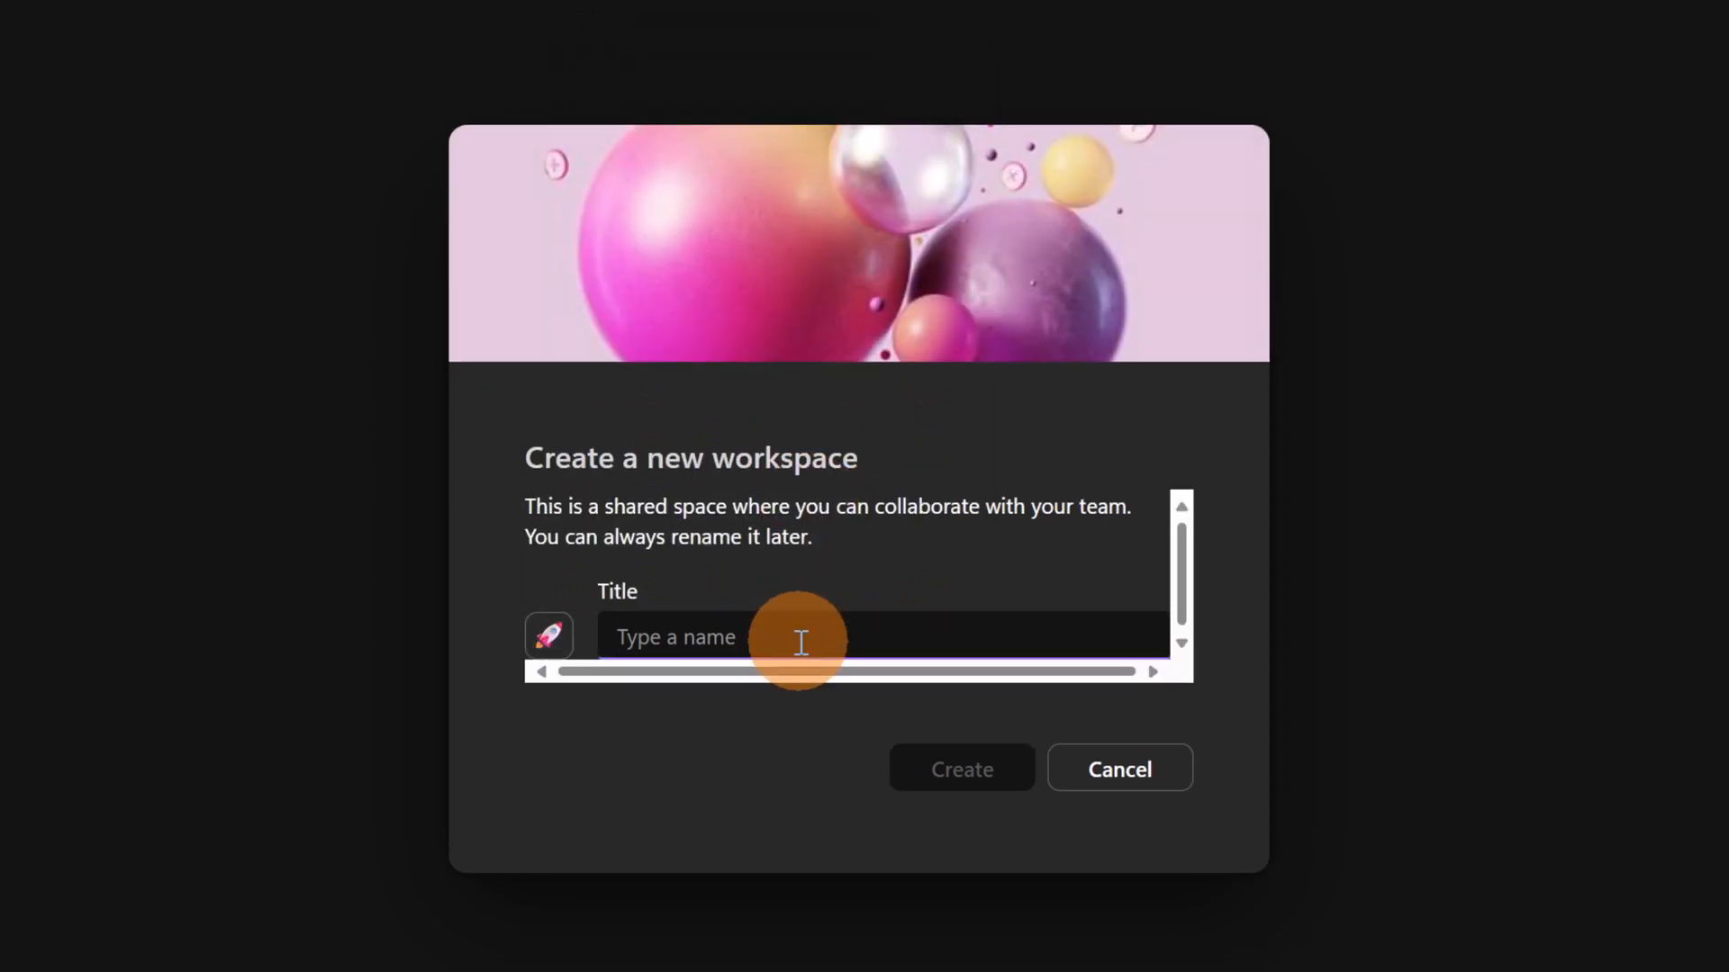
type("Project Drone X")
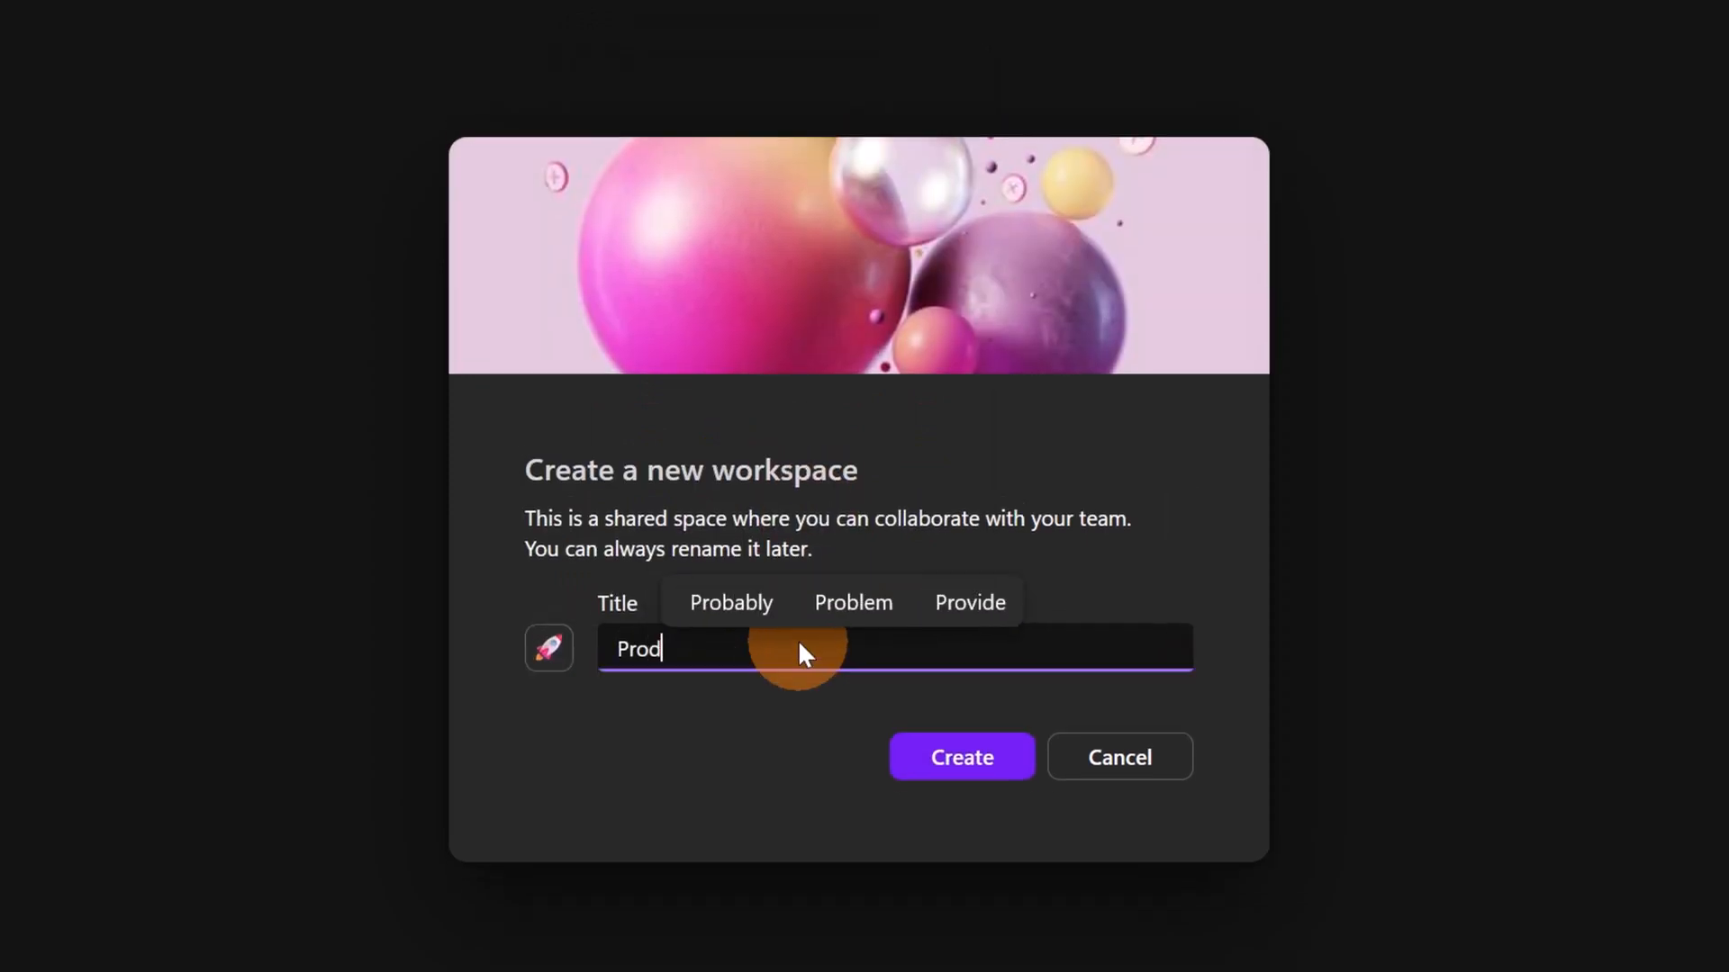
left_click(949, 758)
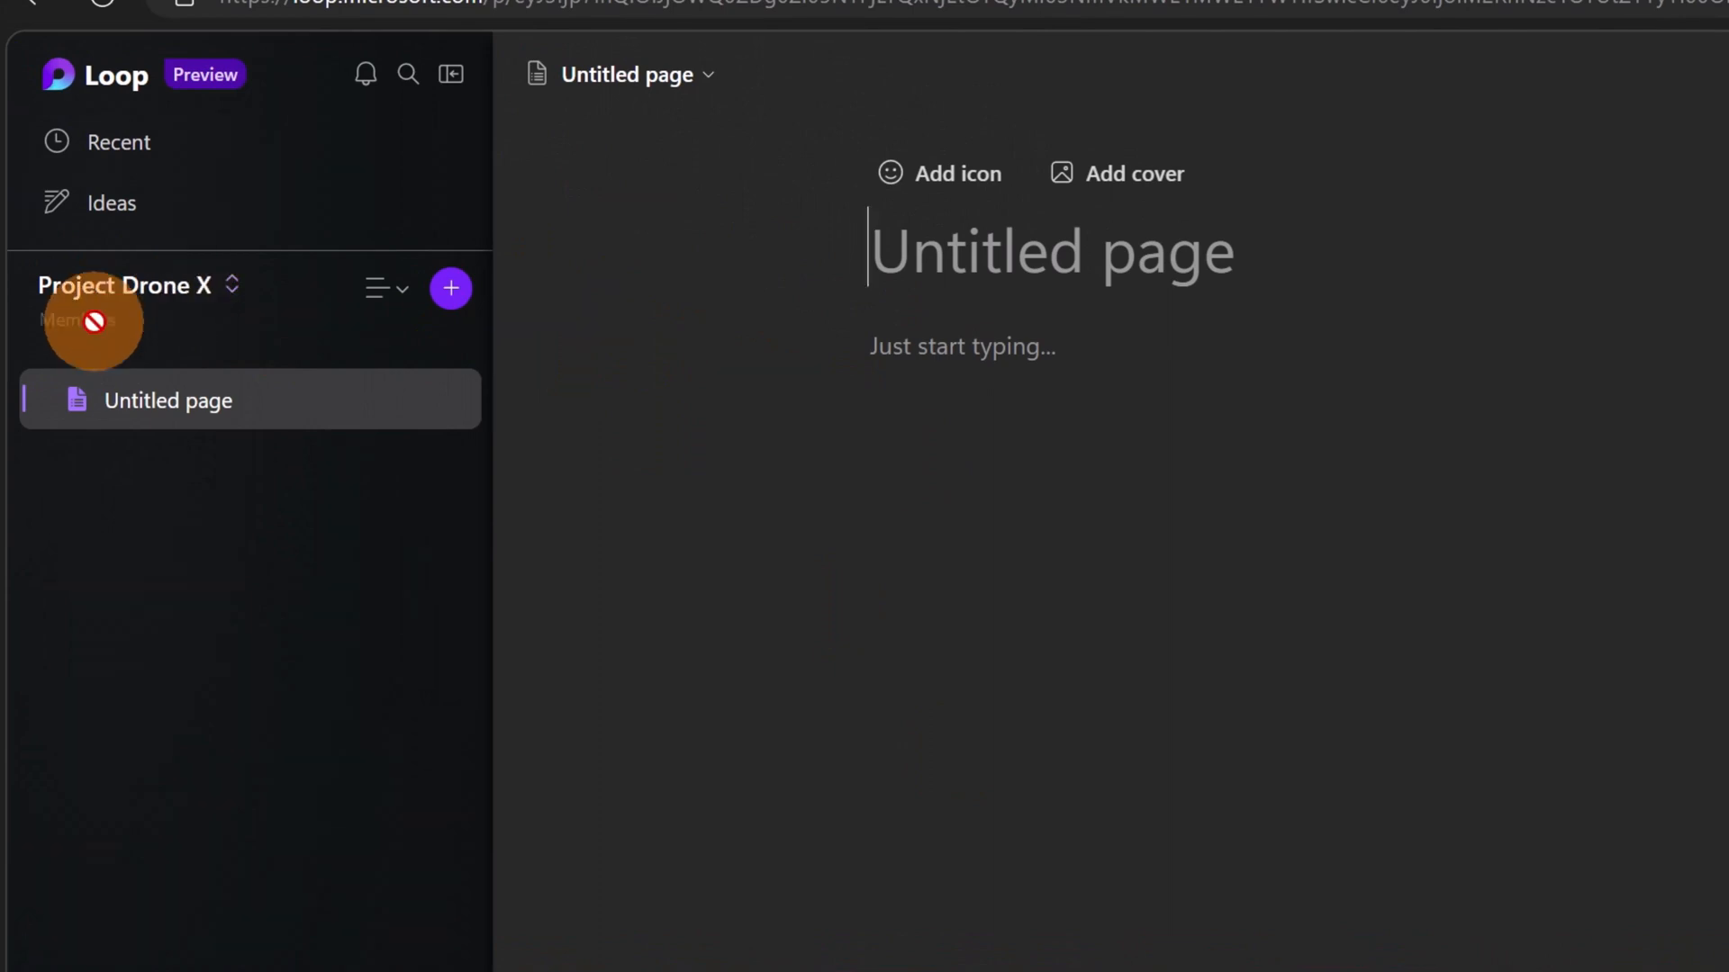
Step: Go from the untitled page to the Template Gallery and look through the Project Brief template
left_click(220, 409)
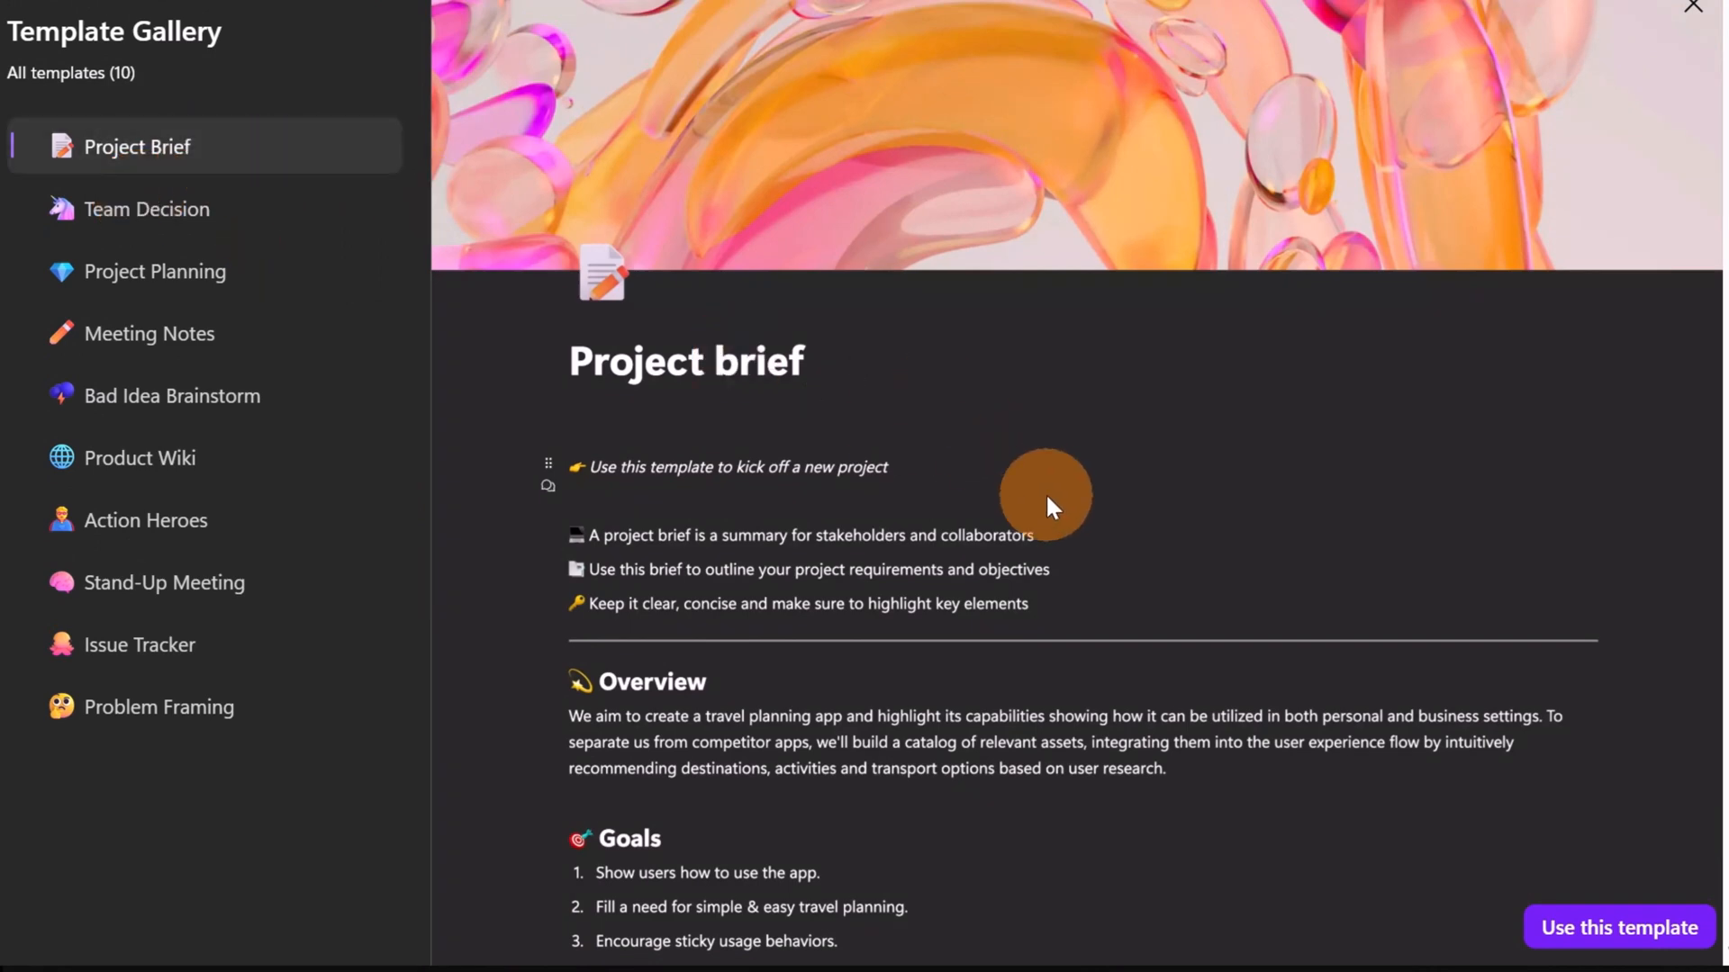
scroll(1045, 493, "down", 3)
scroll(812, 436, "down", 5)
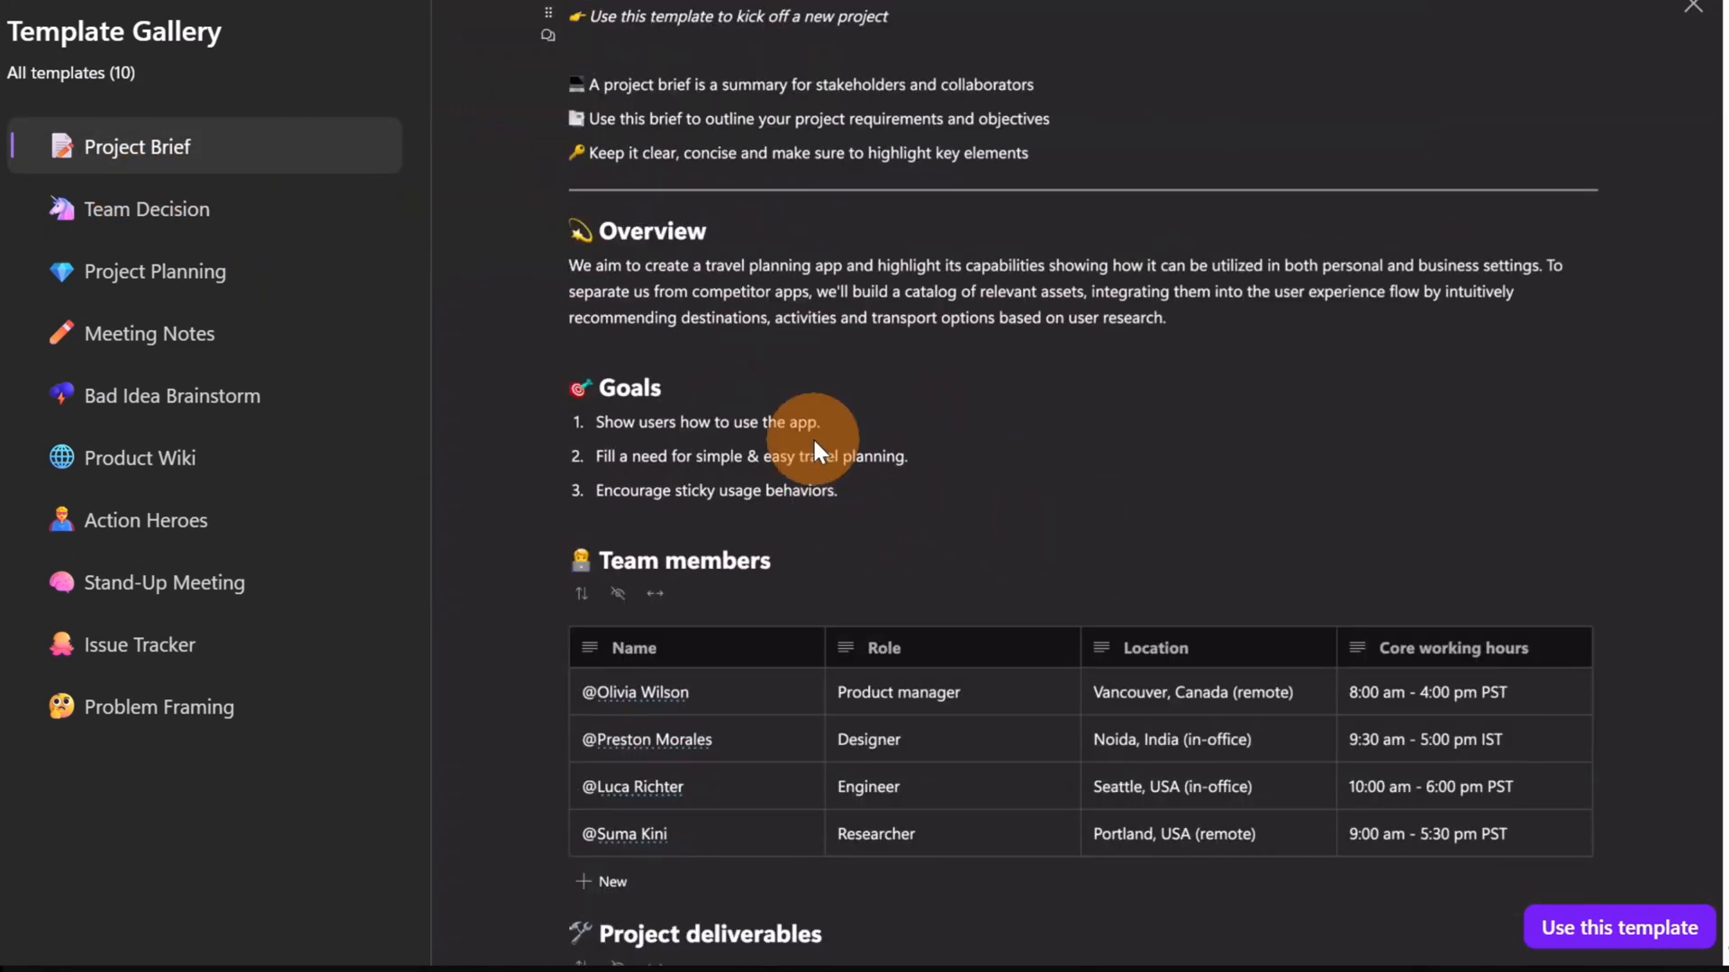
scroll(812, 436, "down", 3)
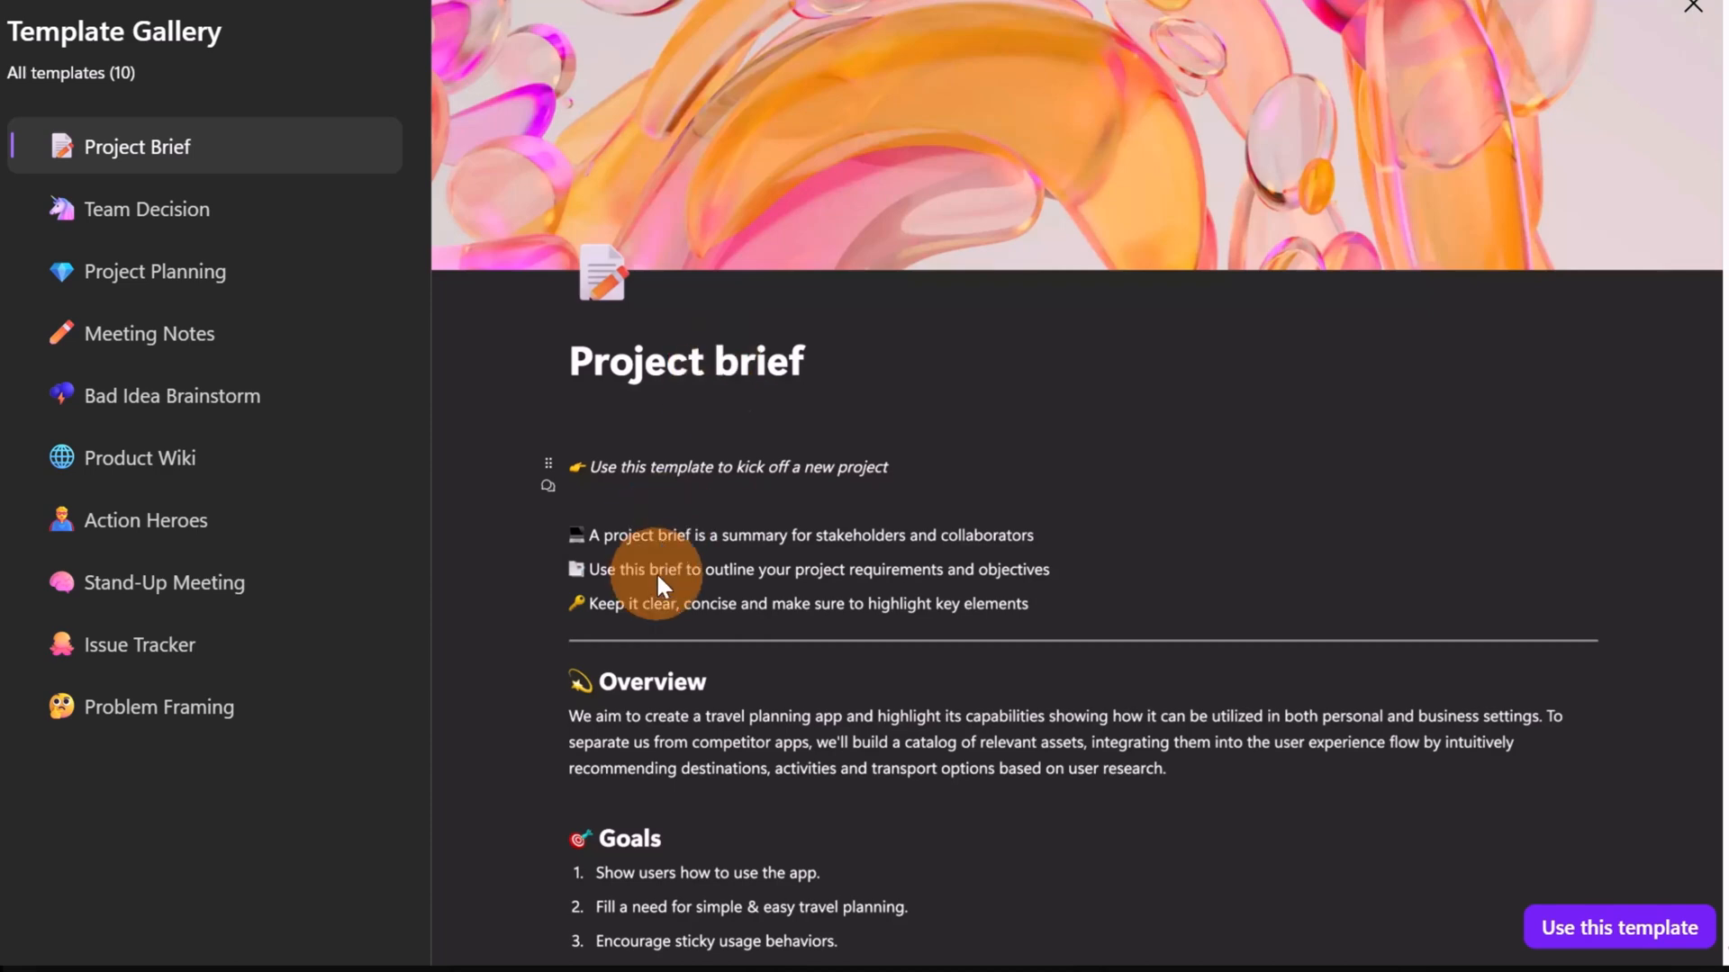
scroll(693, 670, "down", 7)
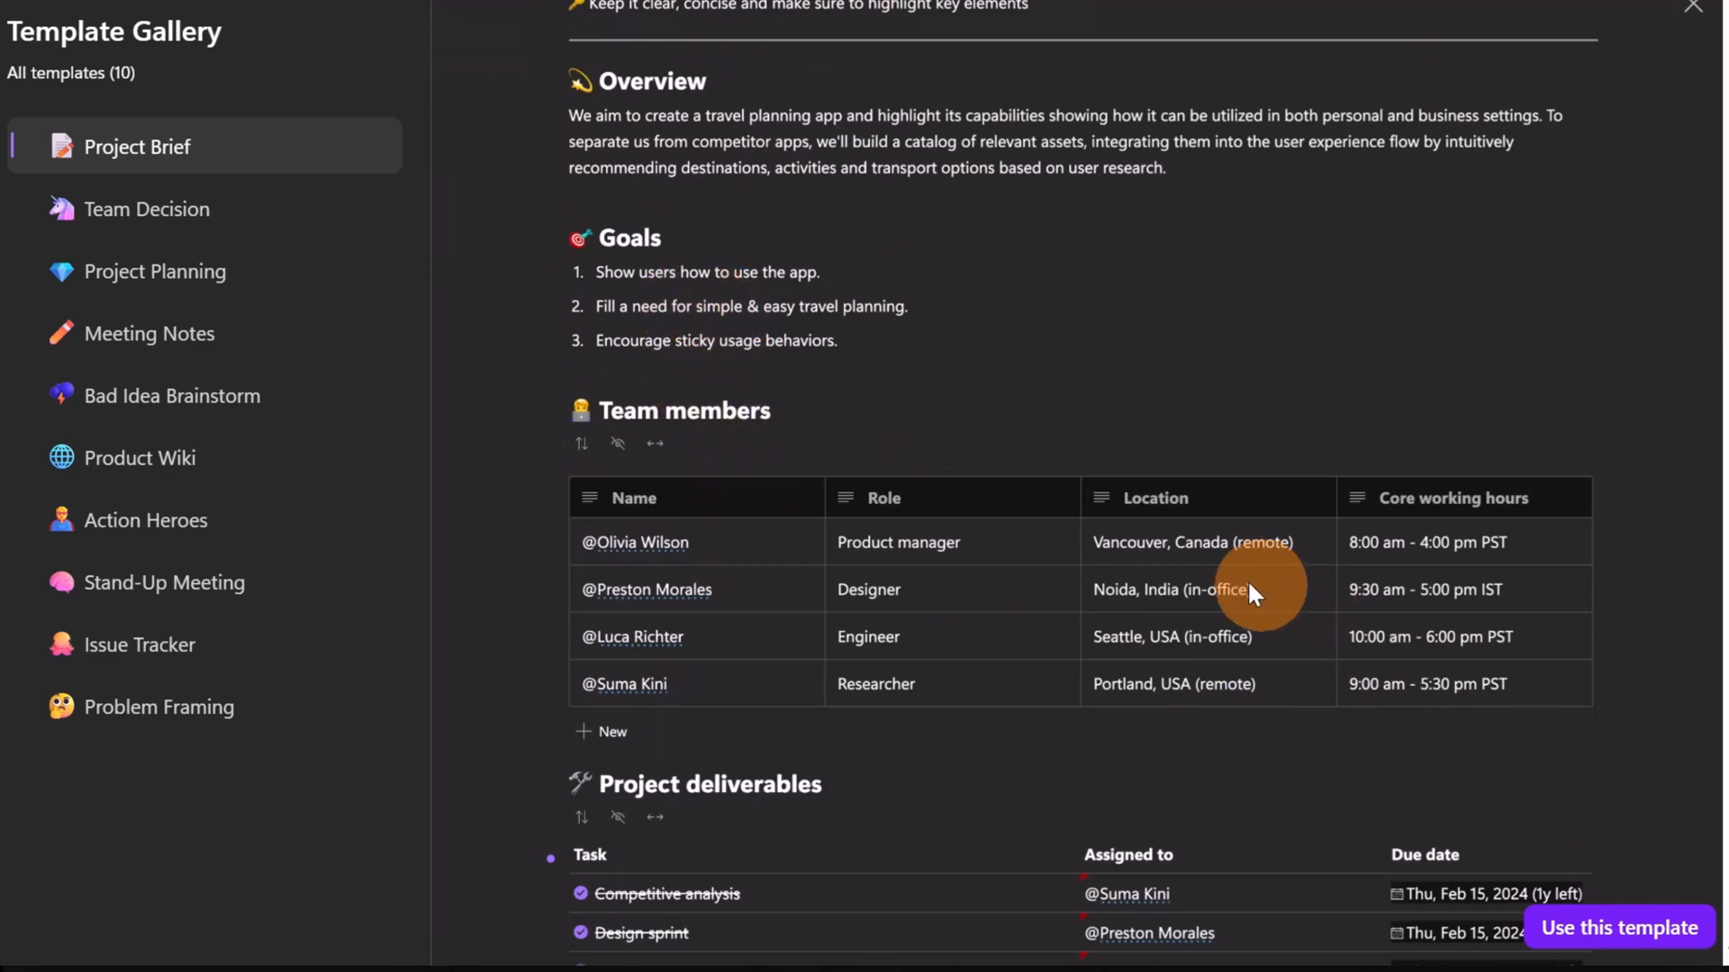
Step: Preview the Team Decision, Project Planning, Meeting Notes and Bad Idea Brainstorm templates and return to the start of Project Brief
left_click(185, 209)
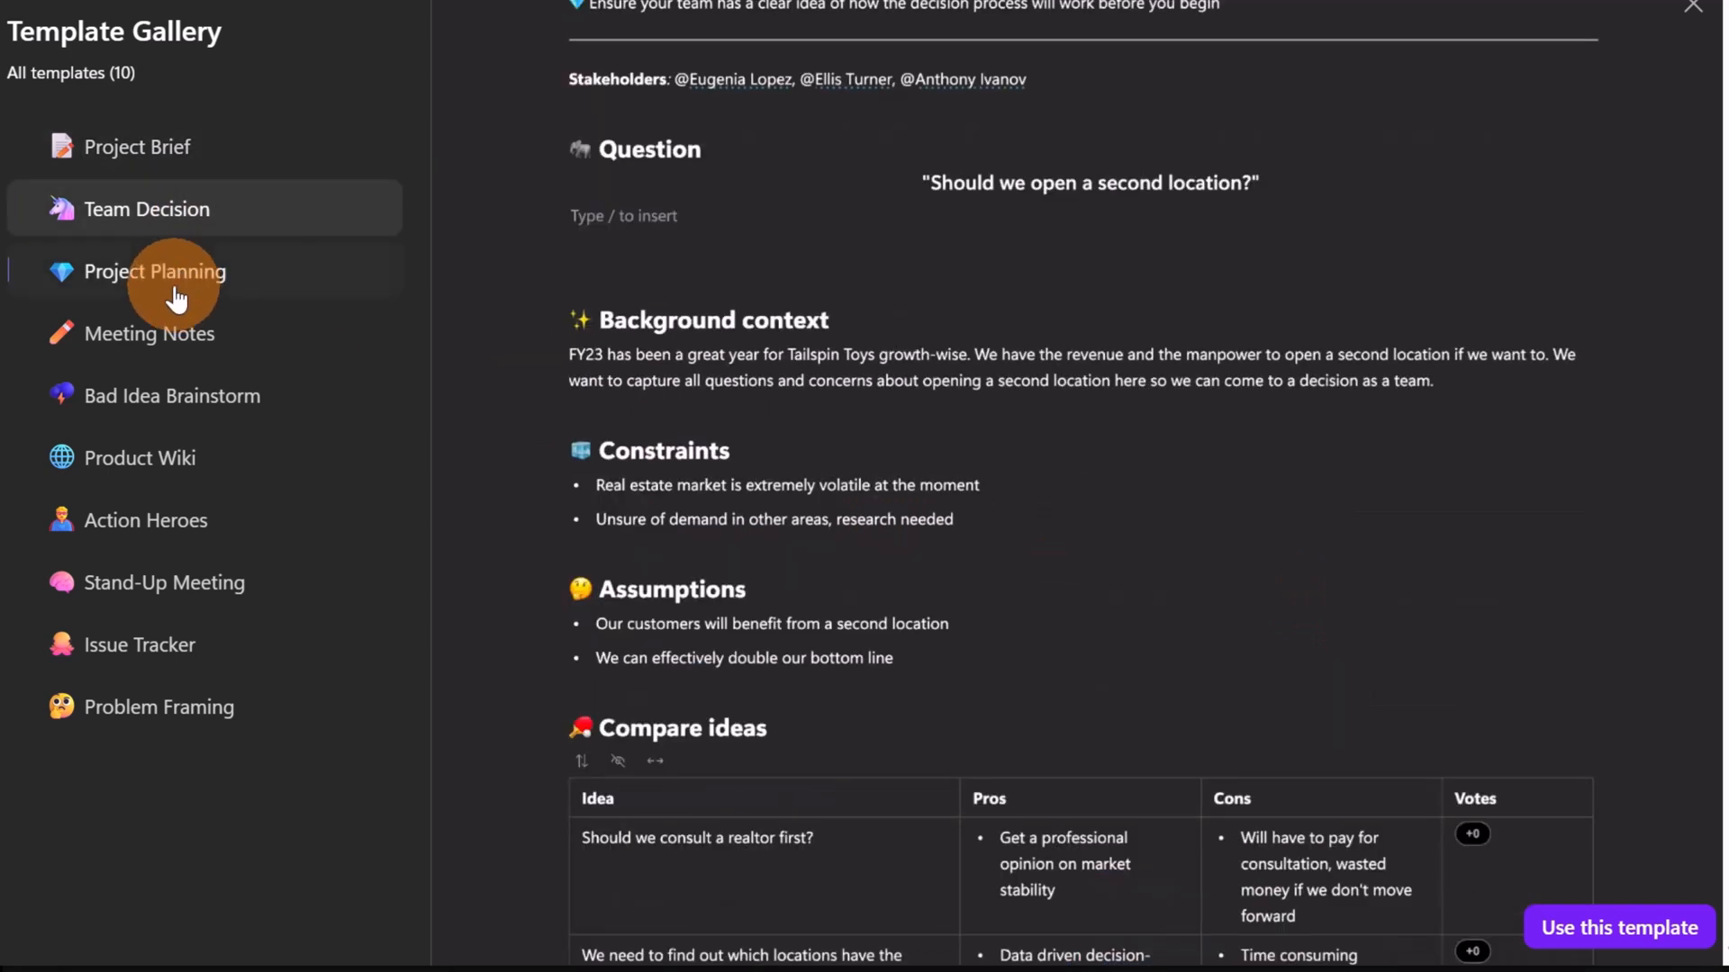
left_click(180, 297)
left_click(175, 341)
left_click(170, 399)
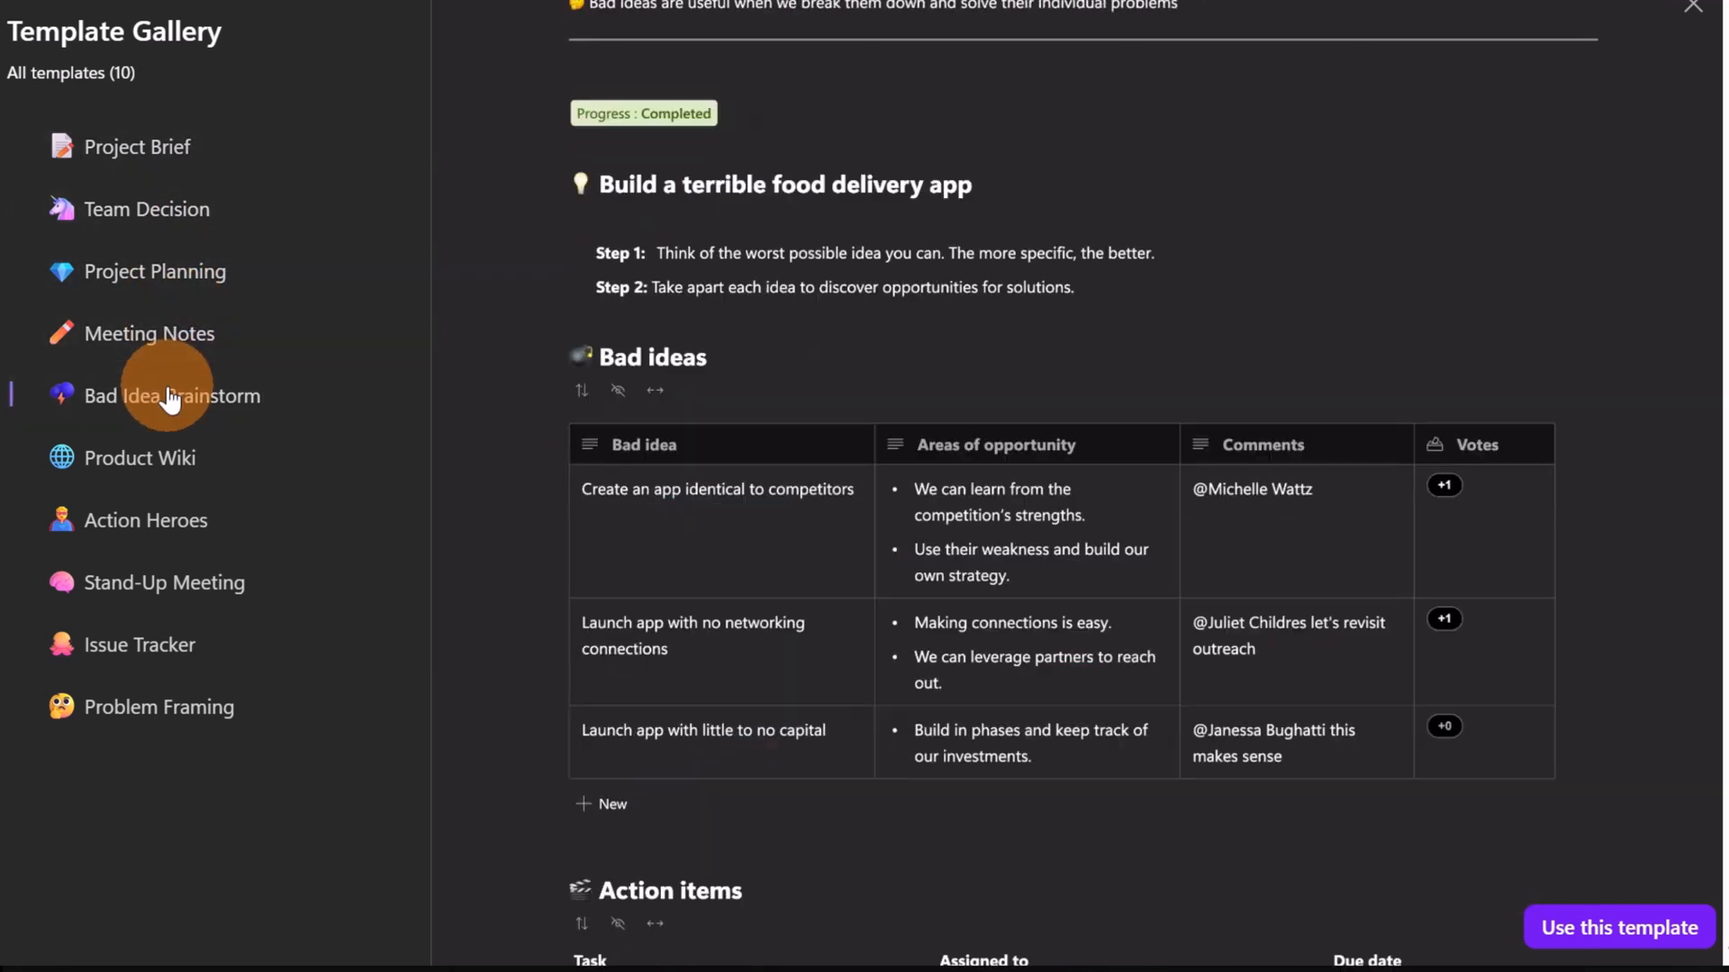
left_click(142, 153)
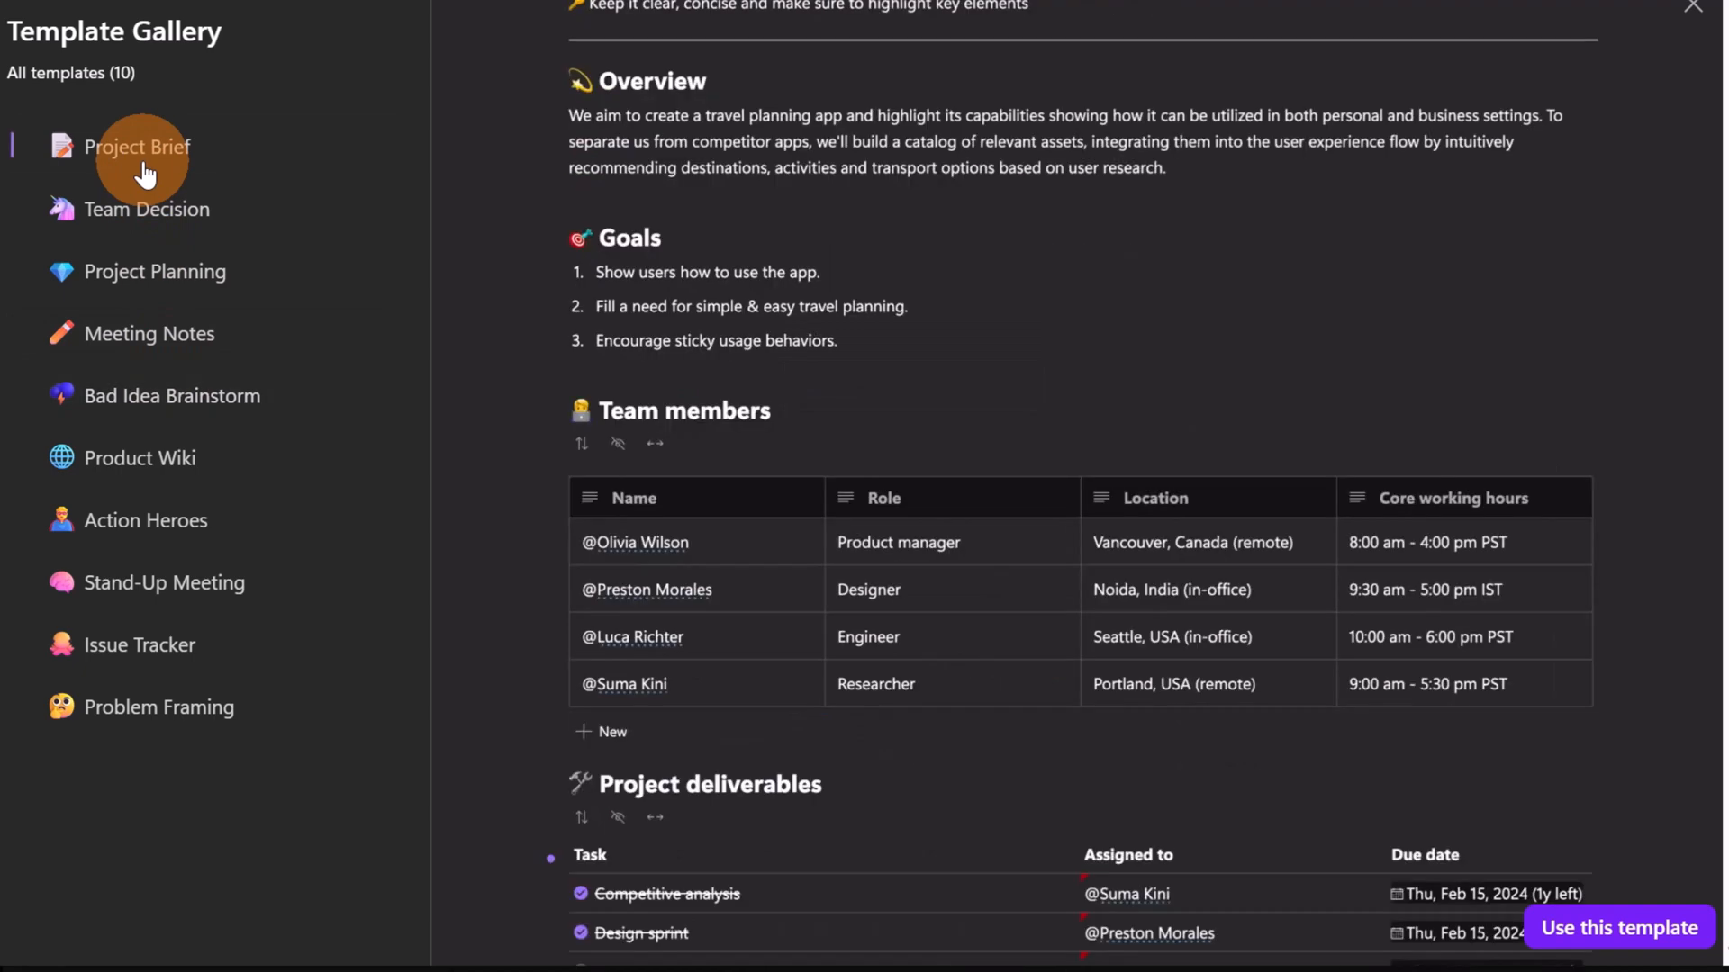
left_click(1474, 635)
scroll(1477, 649, "up", 5)
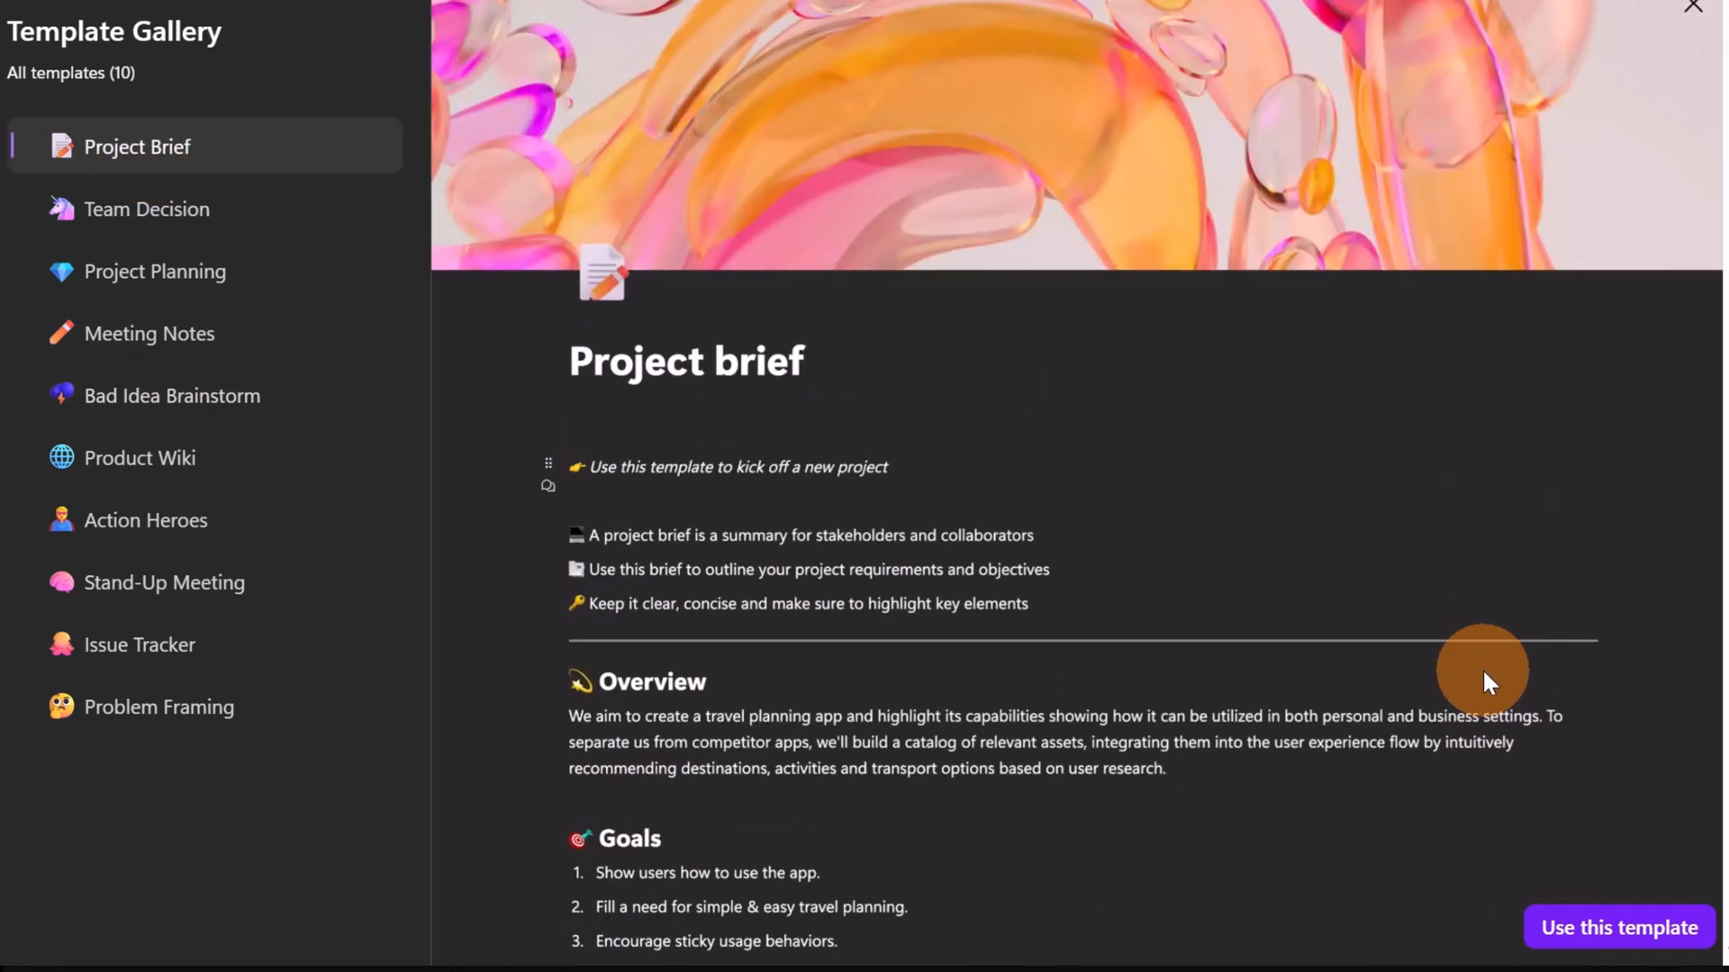
Step: Create the page from the Project Brief template and change its title to "Project Drone X"
left_click(1612, 927)
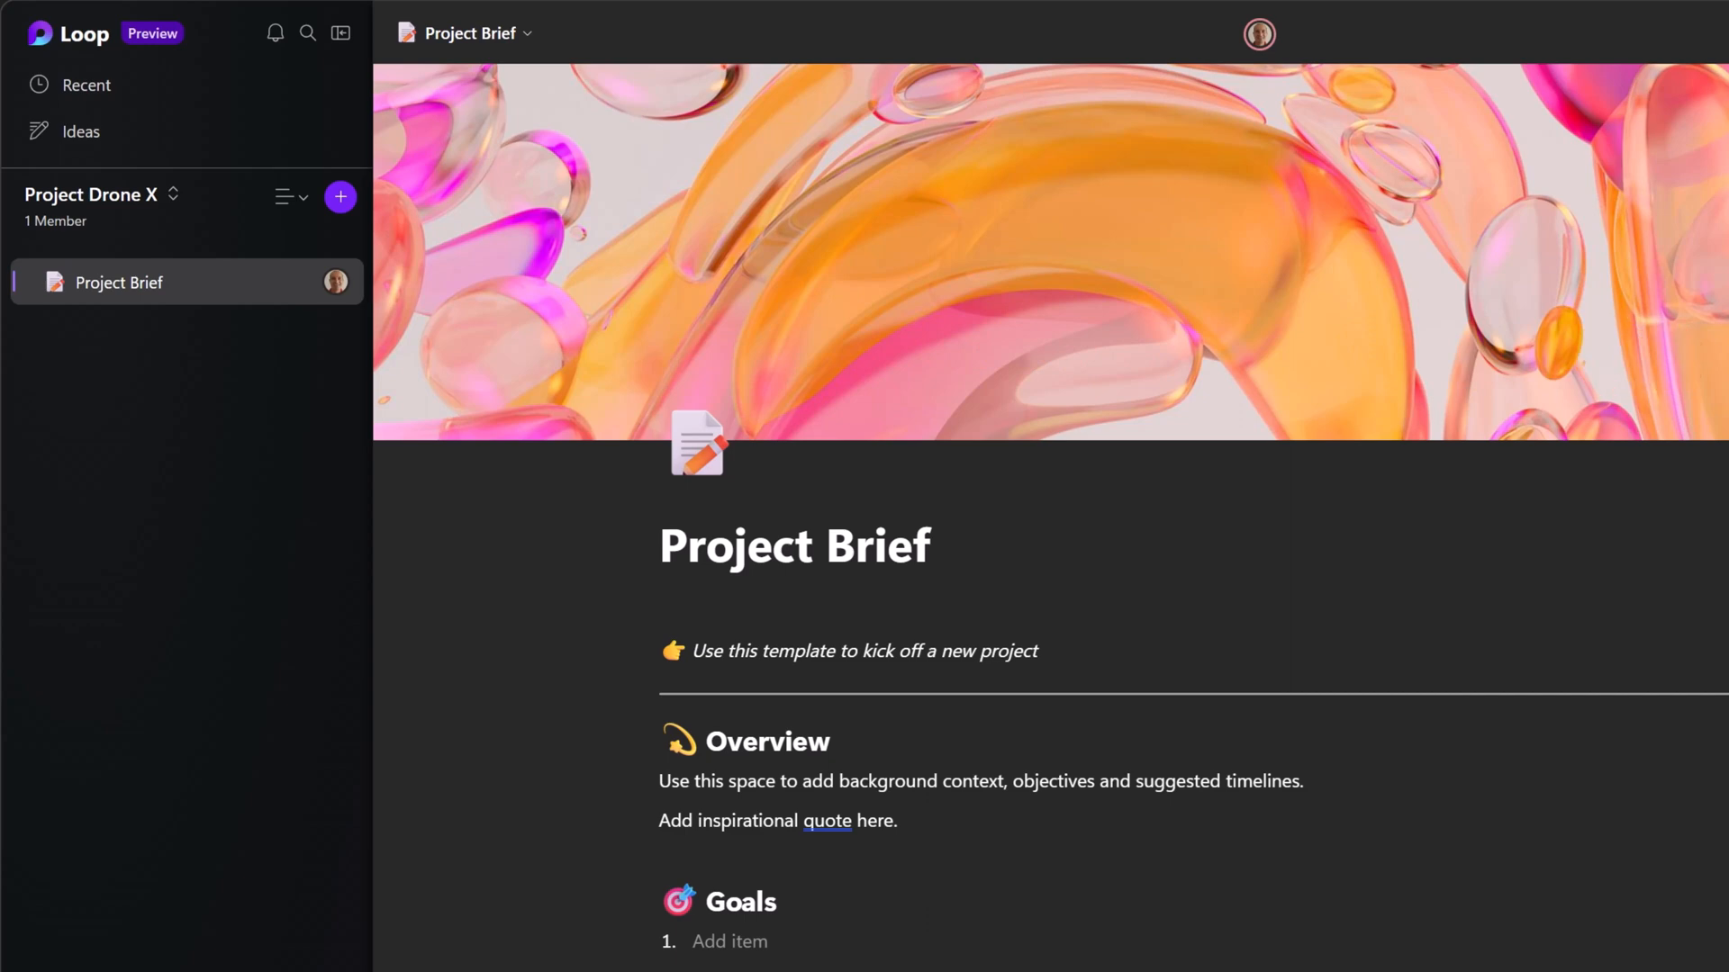
left_click(855, 549)
key("Left")
key("Left")
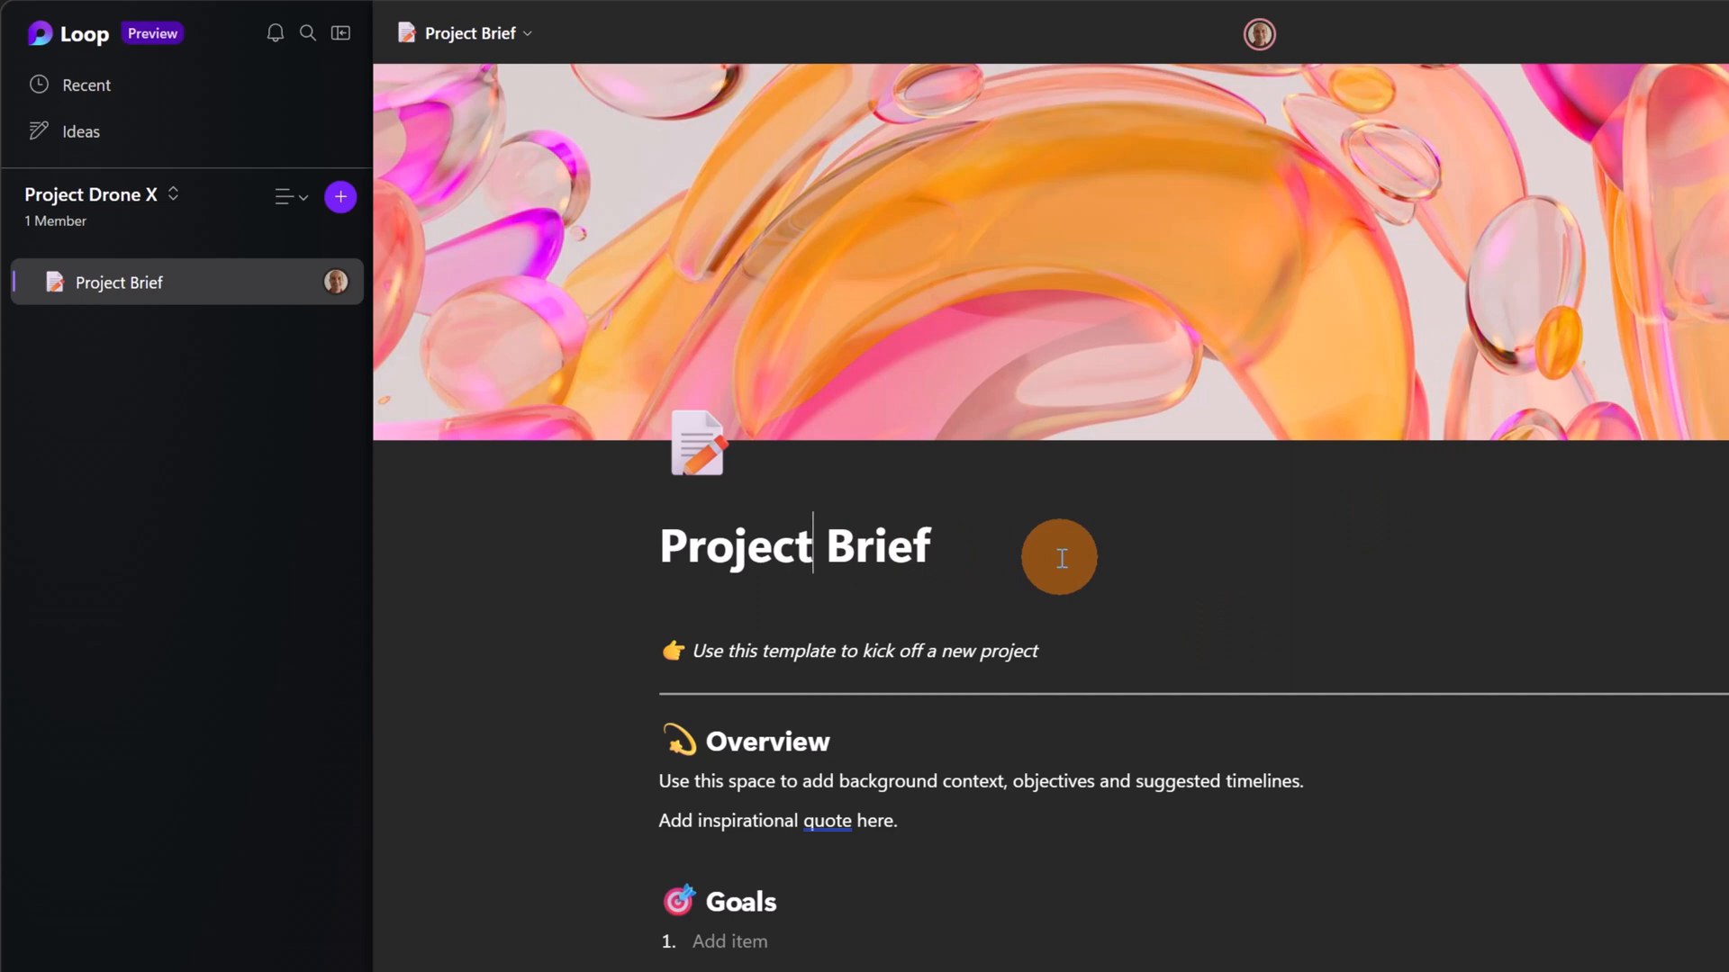
key("Right")
key("shift+End")
type("Drone X")
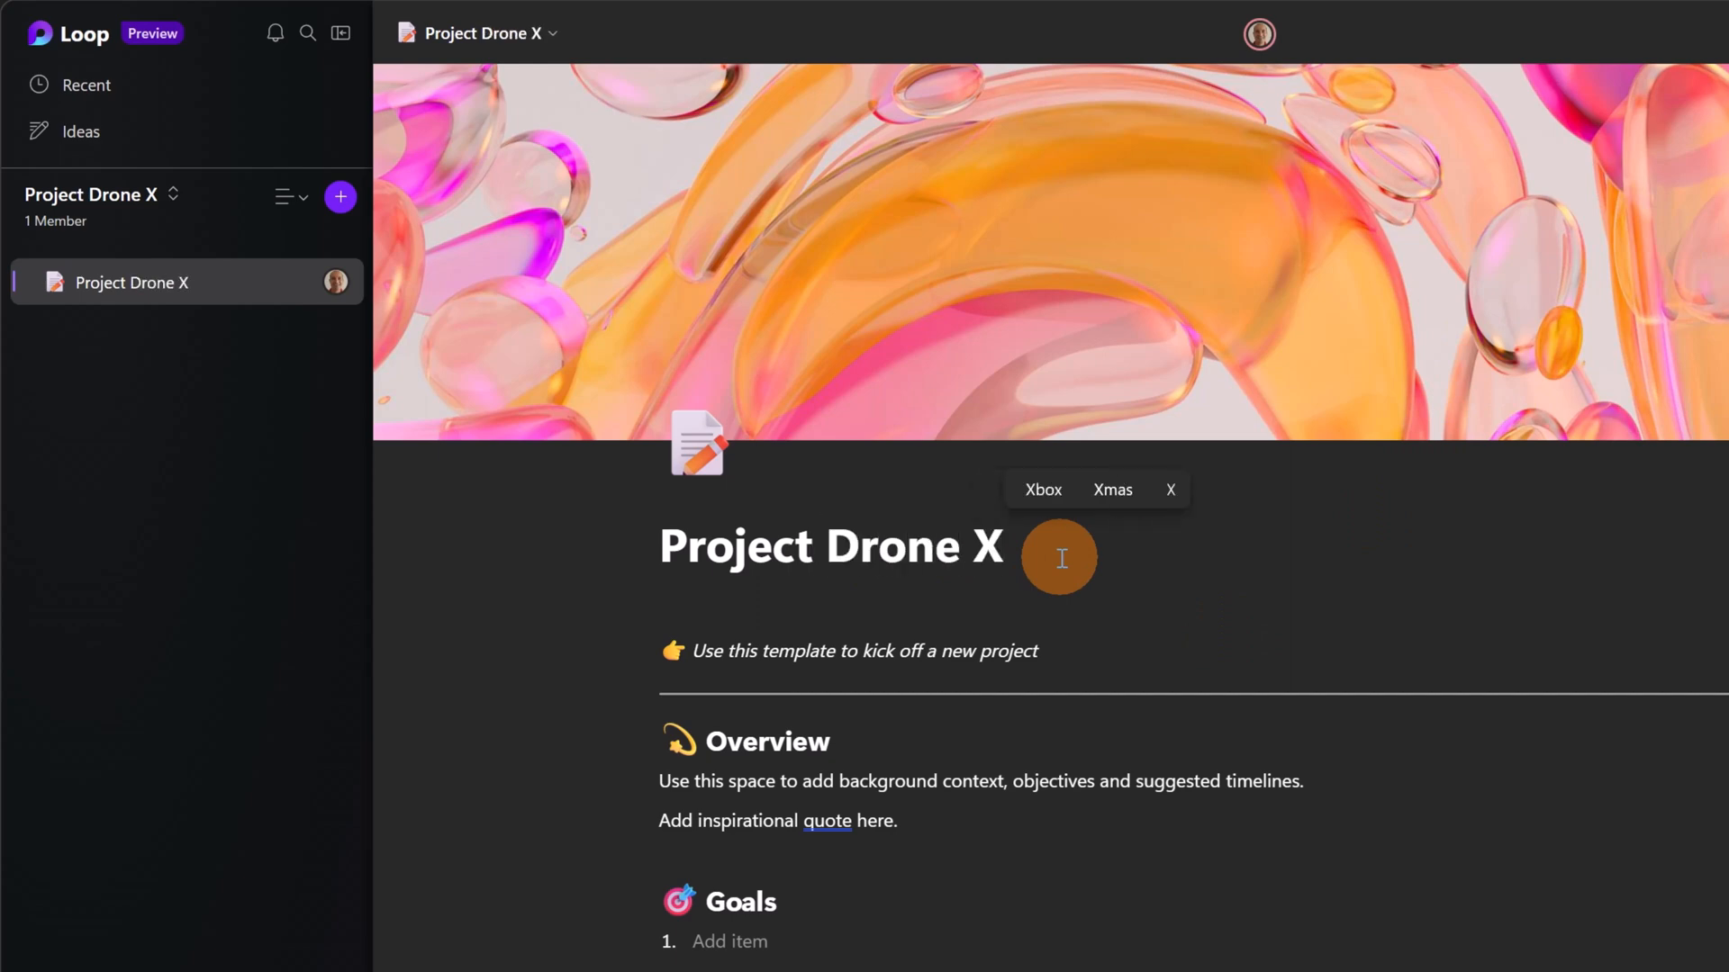
left_click(1006, 651)
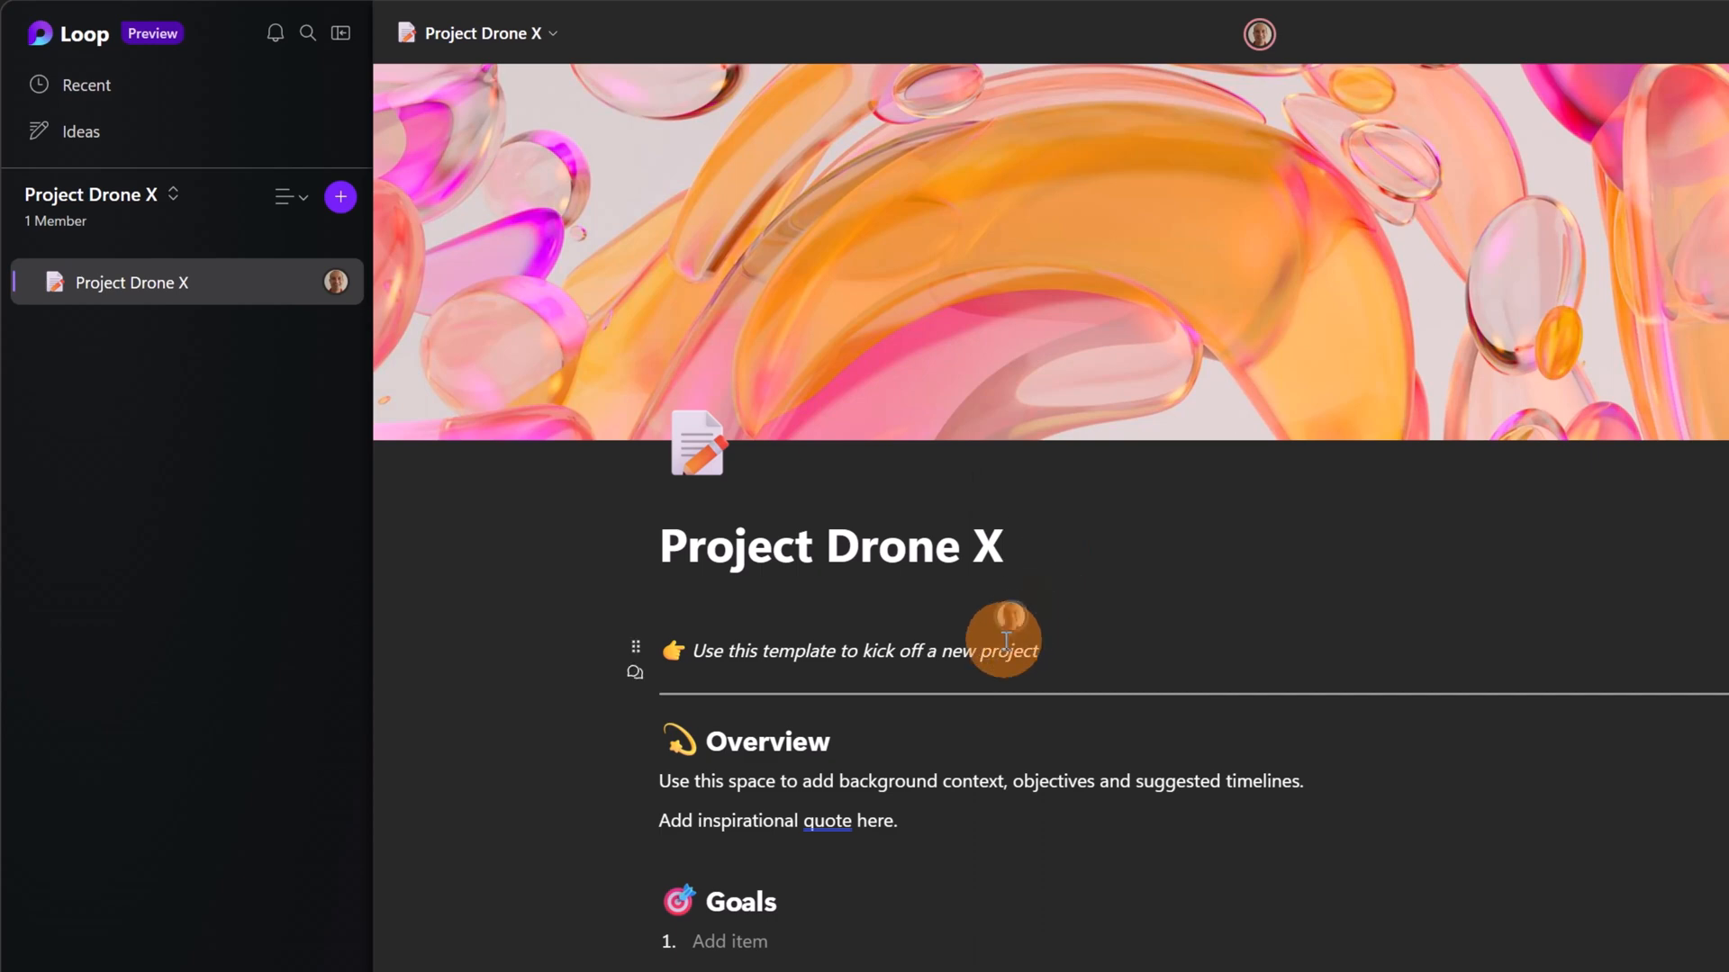
Step: Place the cursor in the first row's Name cell of the Team members table
scroll(990, 666, "down", 2)
scroll(919, 660, "down", 5)
left_click(859, 515)
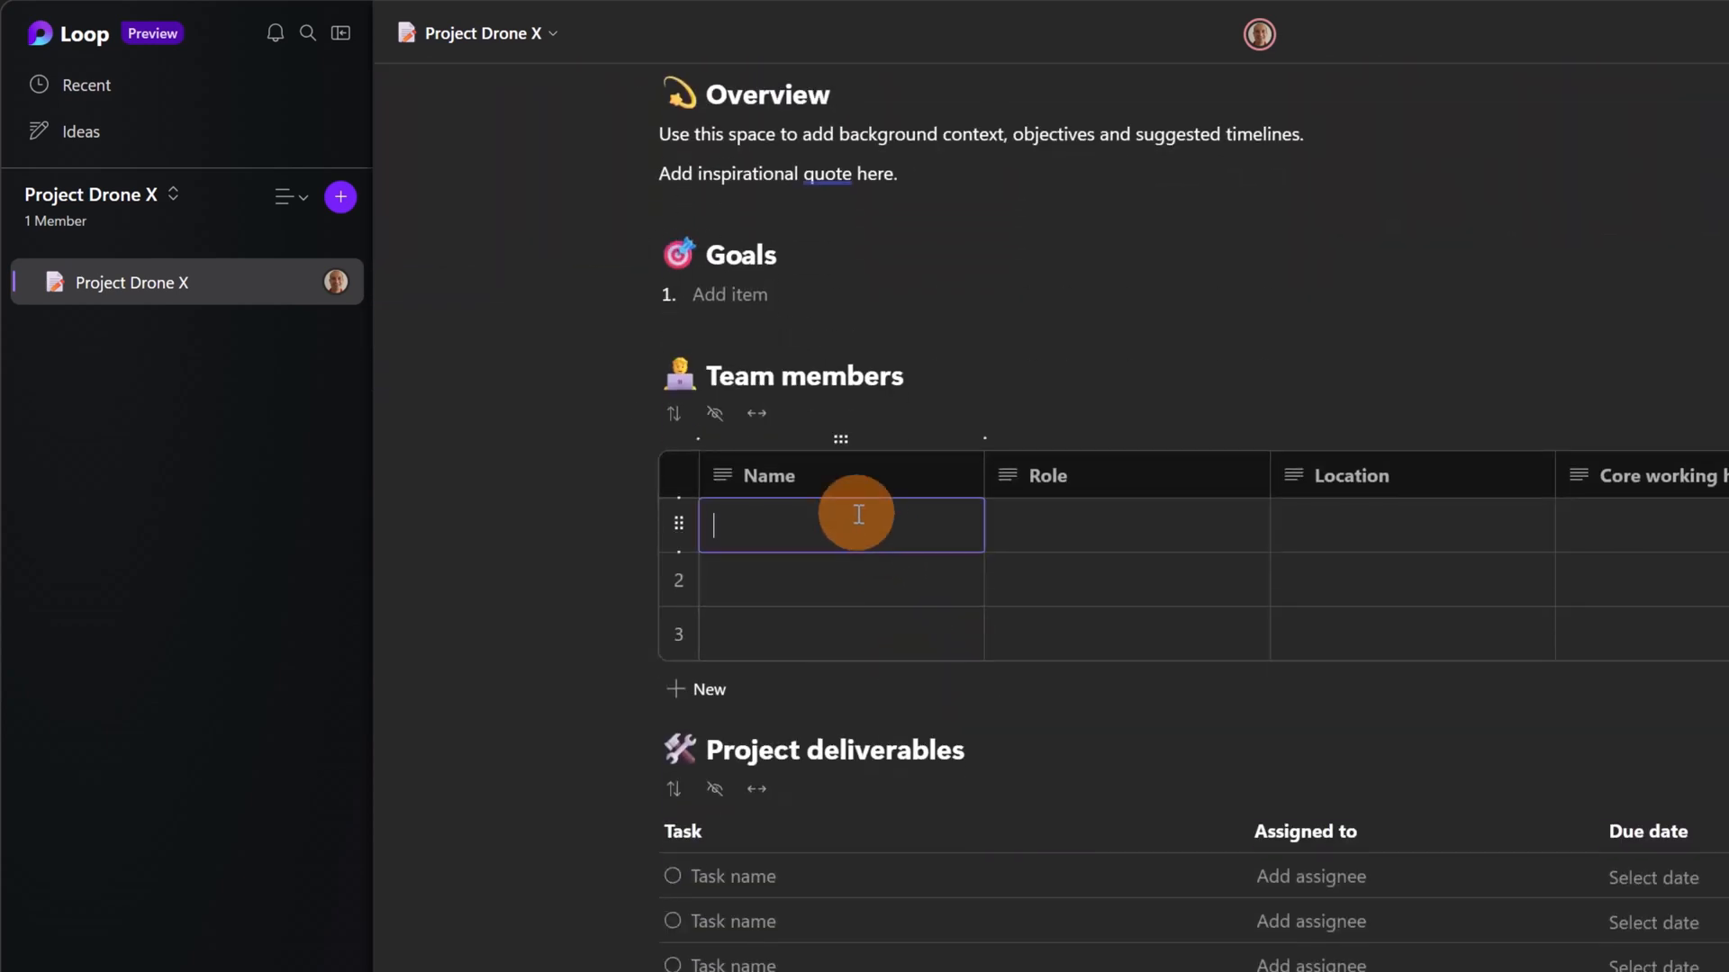
type("Adele")
key("BackSpace")
key("BackSpace")
key("BackSpace")
key("BackSpace")
key("BackSpace")
key("super+q")
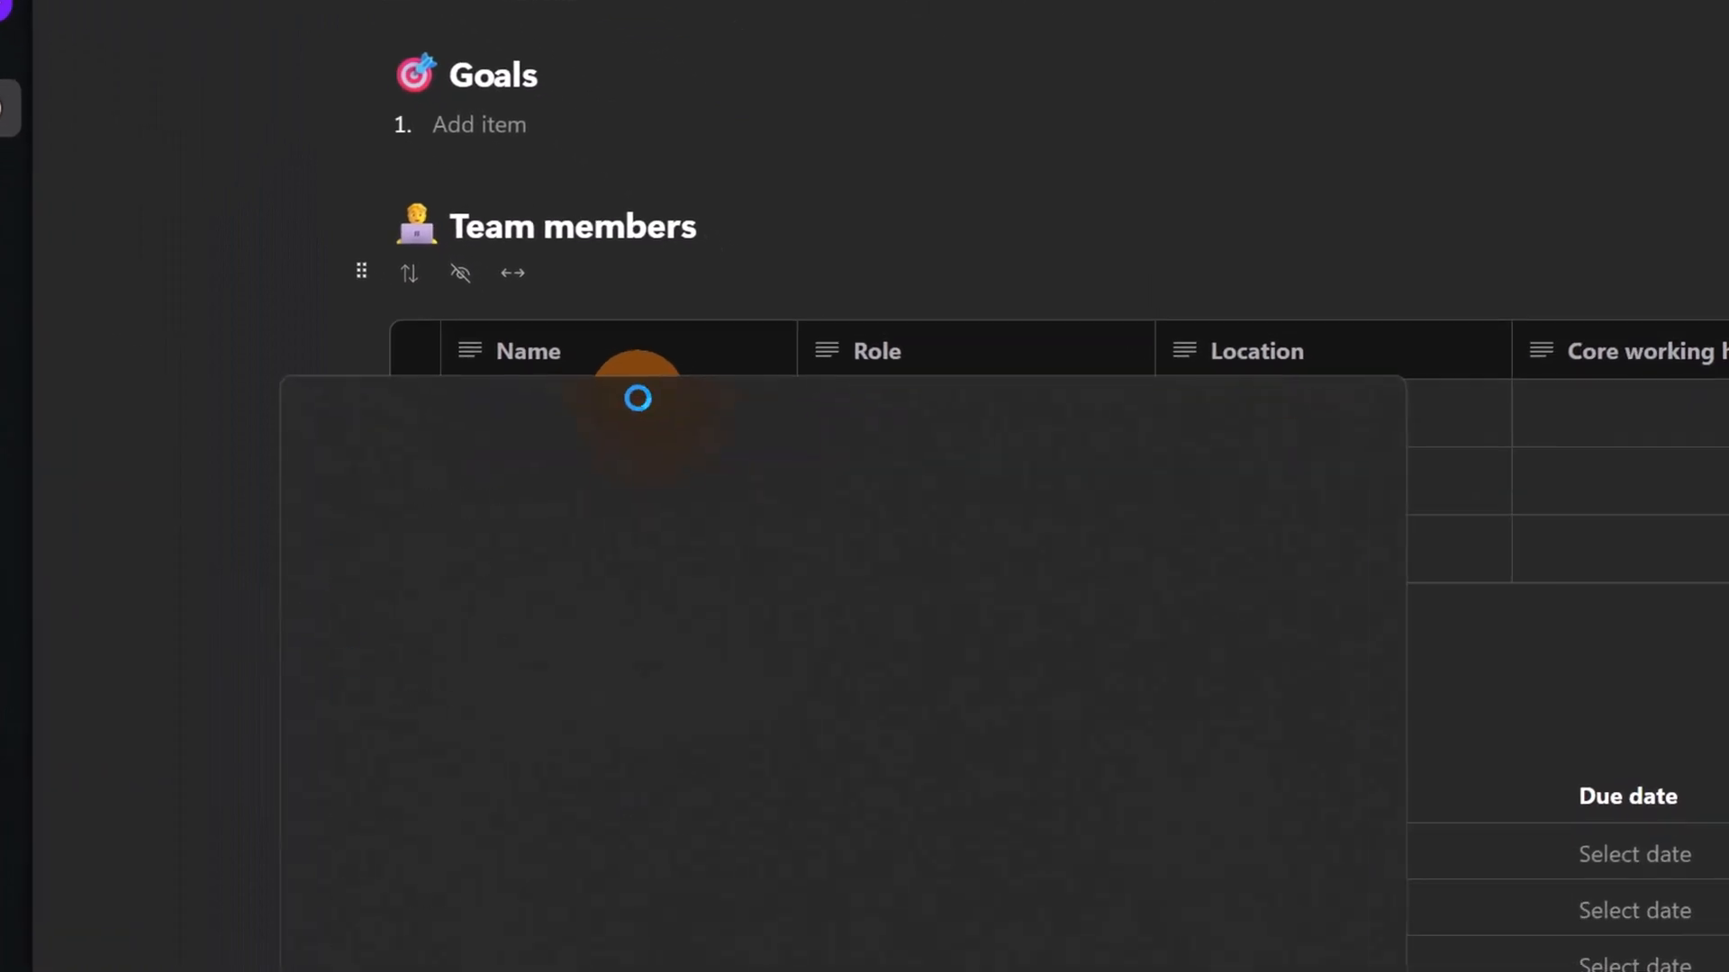
key("Escape")
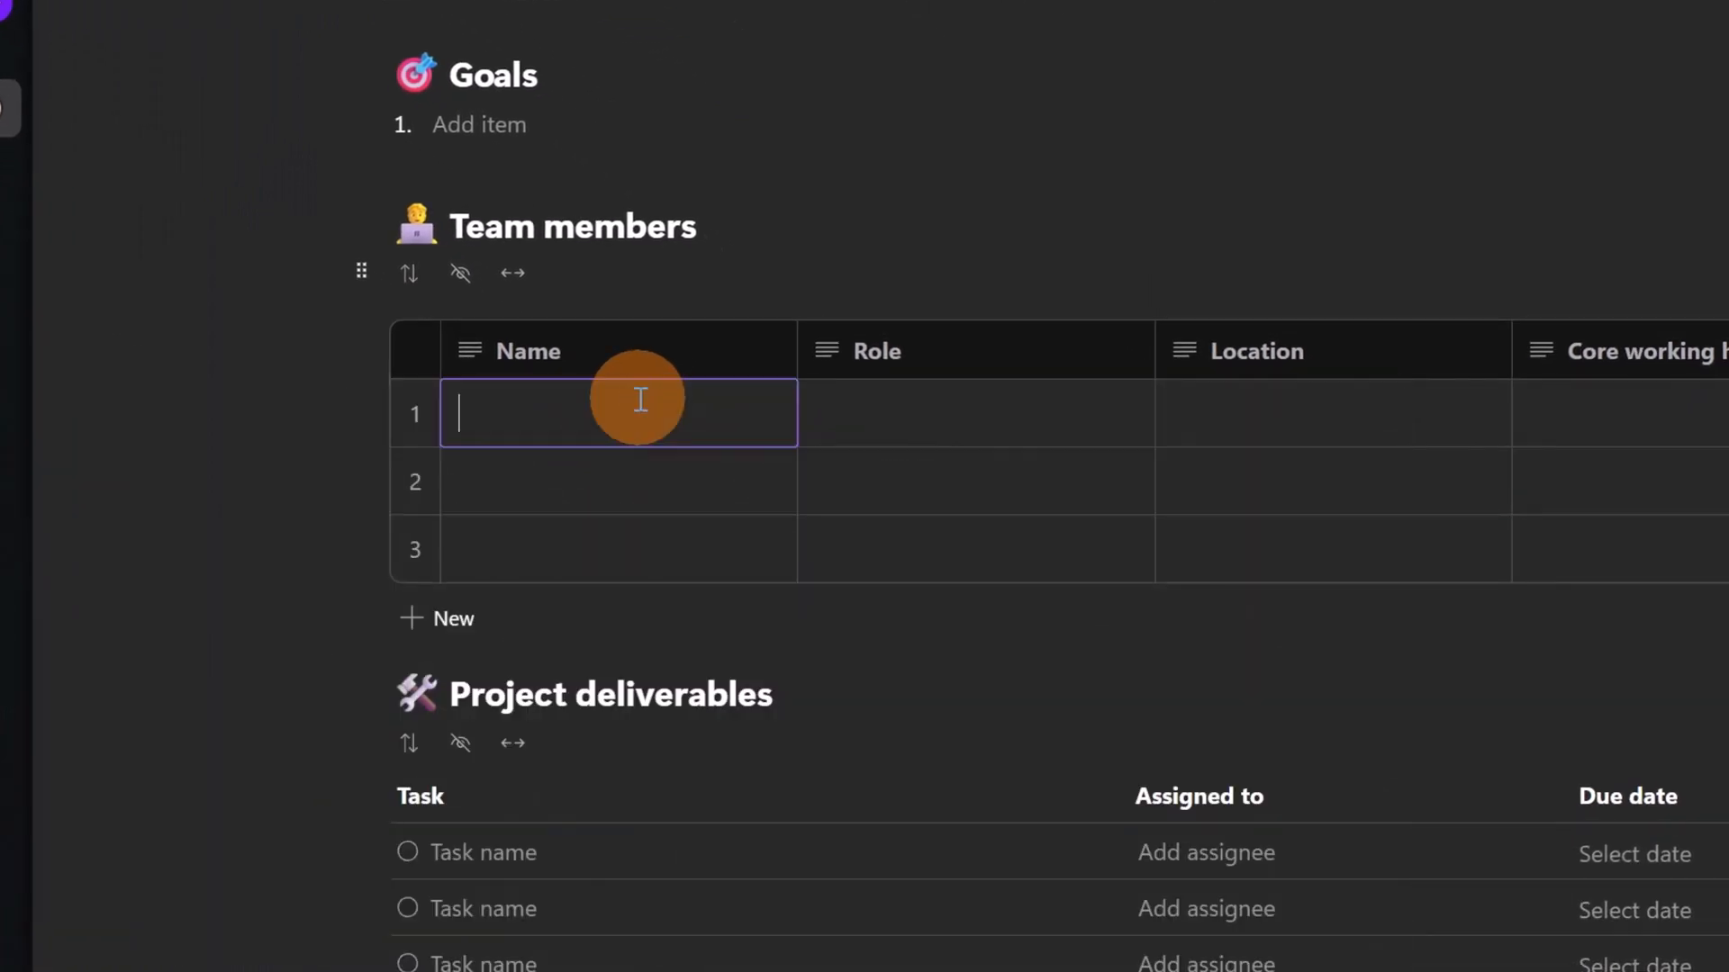
type("€")
key("BackSpace")
Step: Mention a different colleague in each of the three Name cells of the Team members table and move to the first Role cell
type("@")
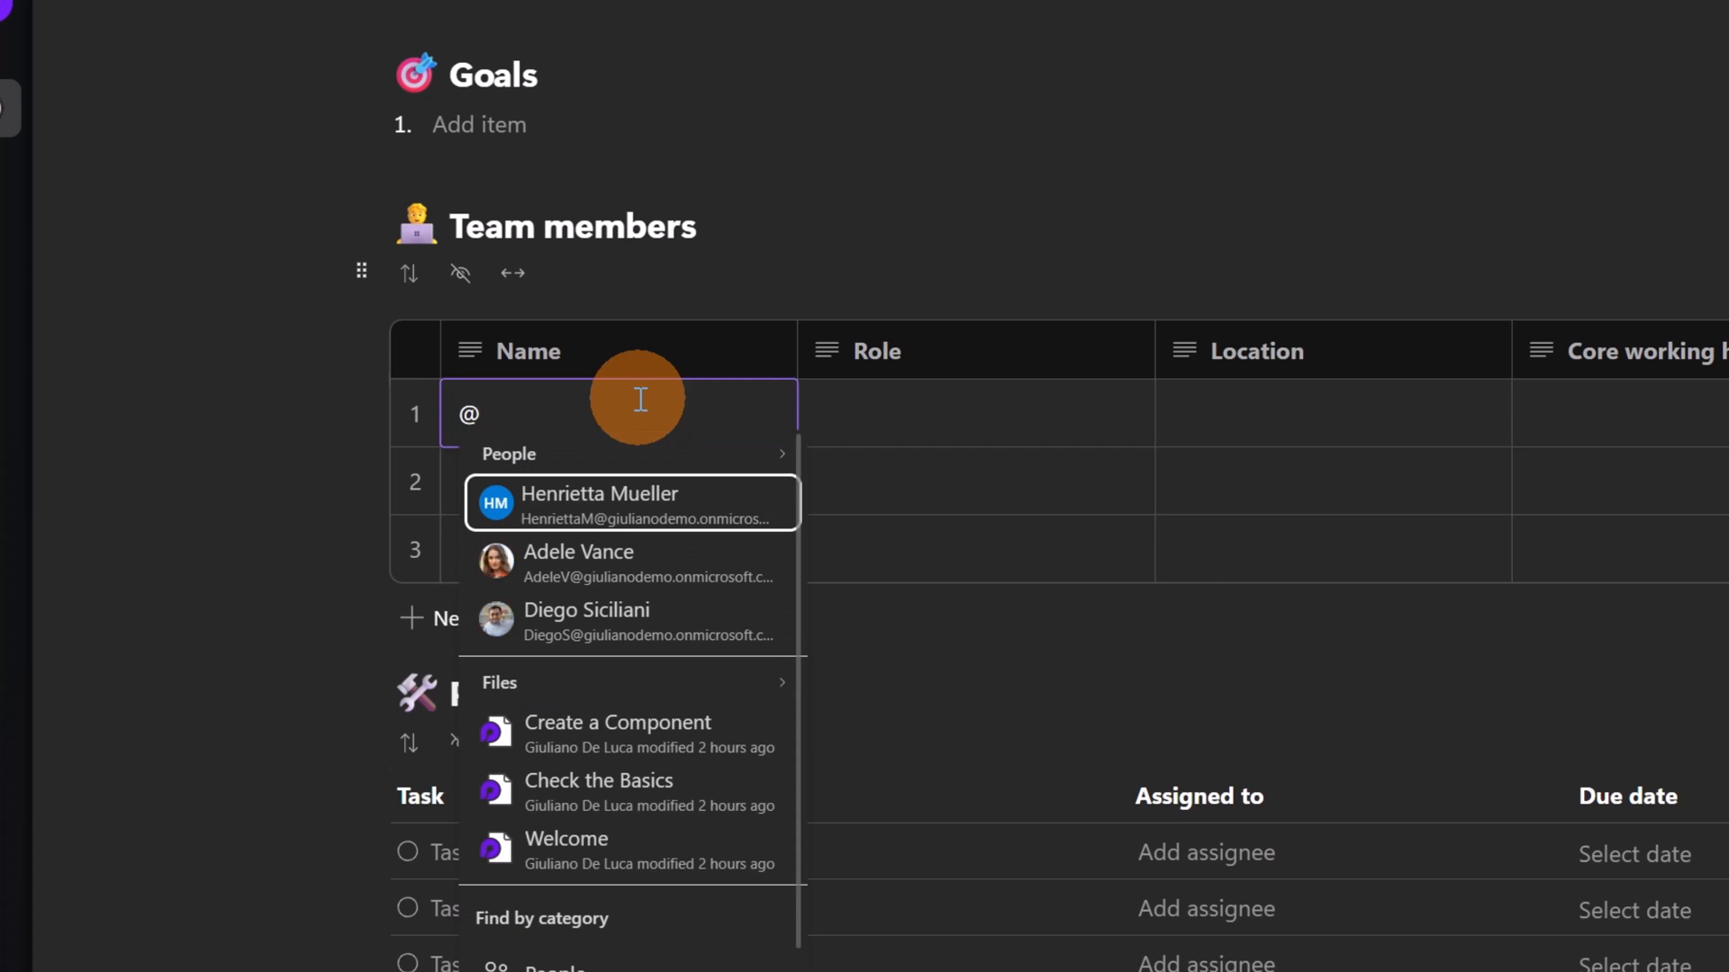
key("Down")
key("Return")
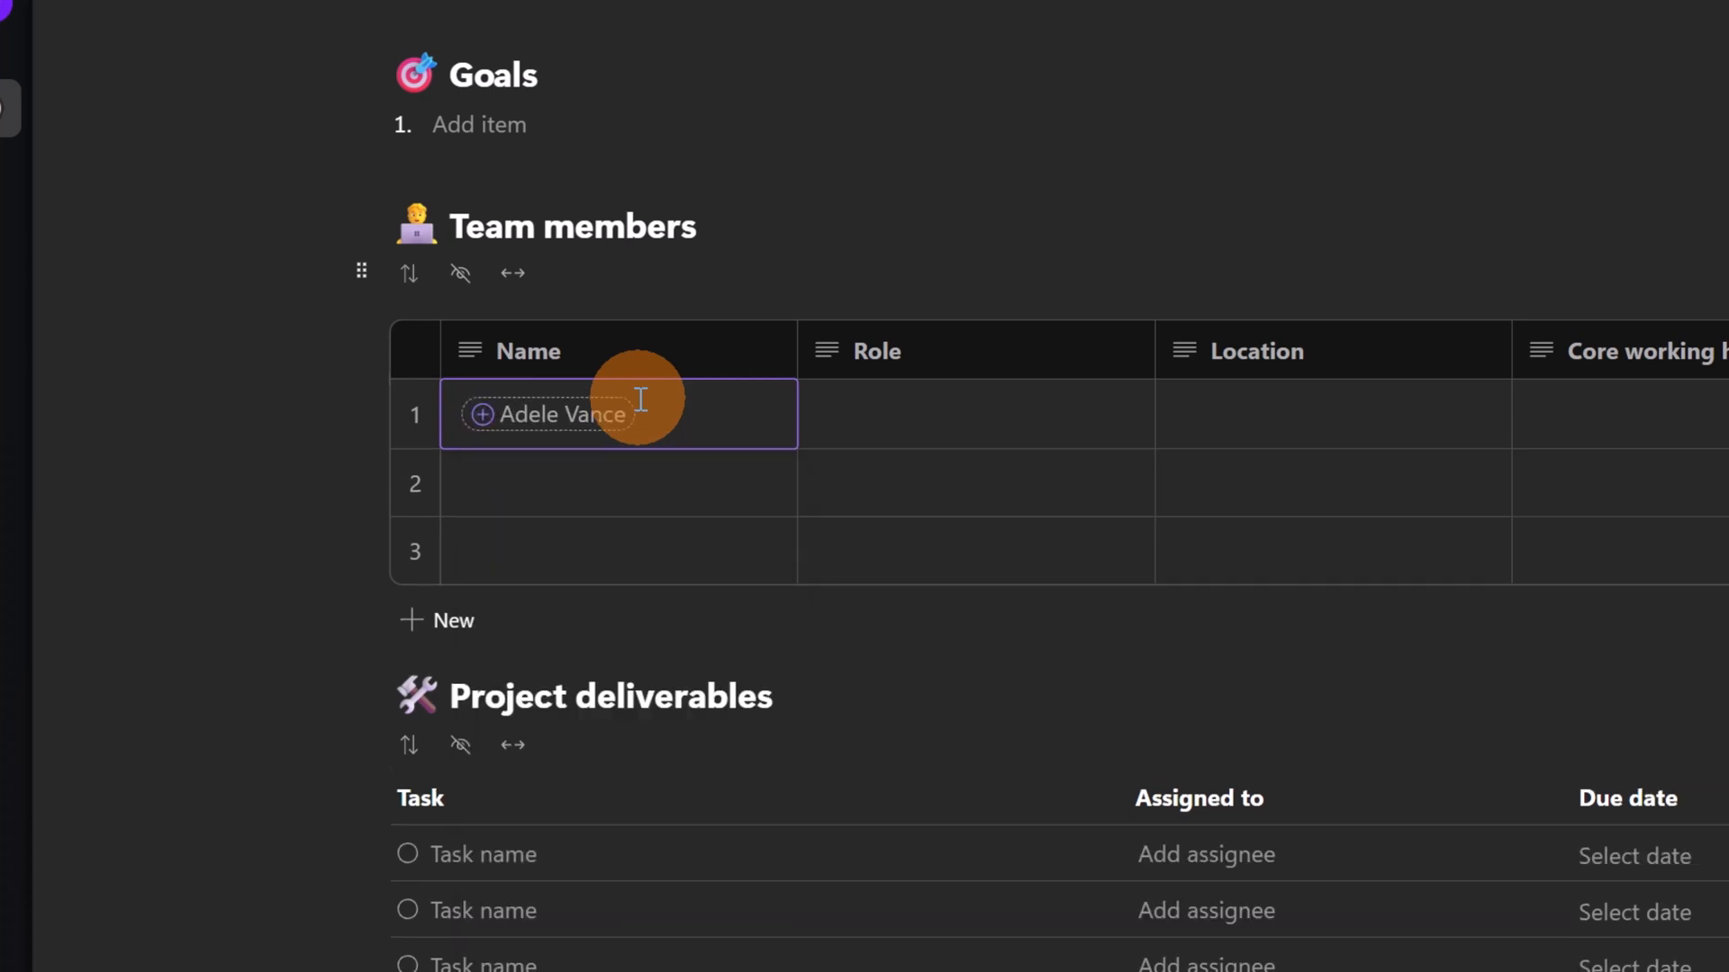
left_click(679, 472)
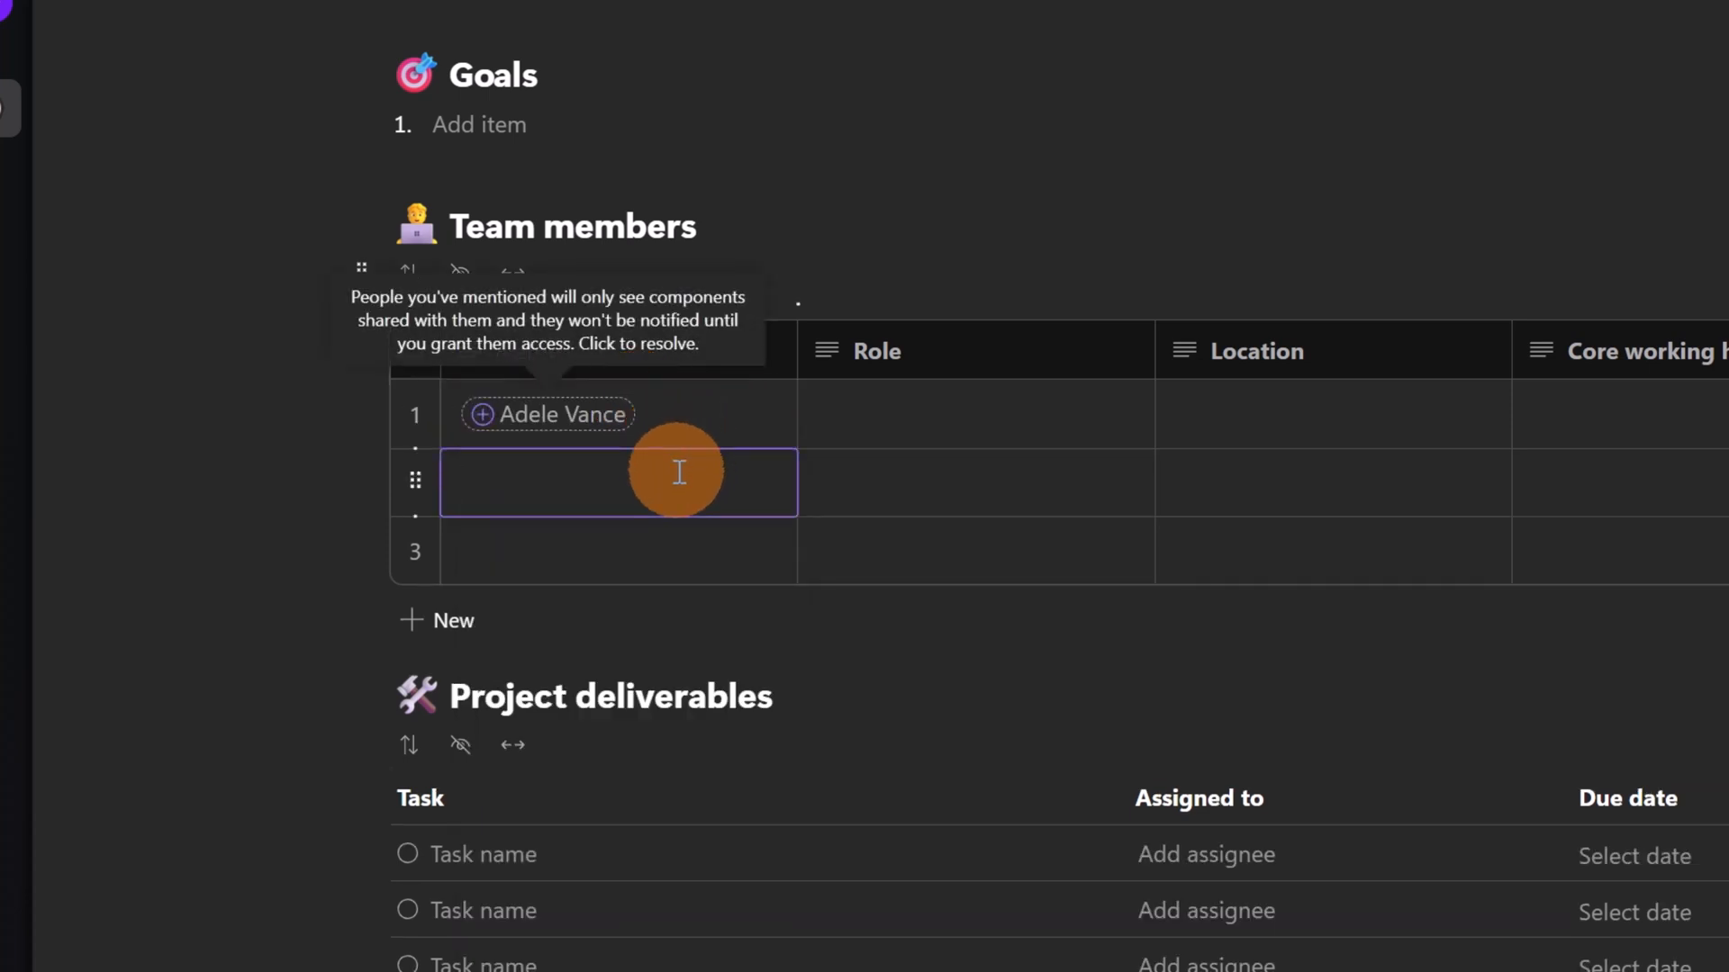
type("@diego")
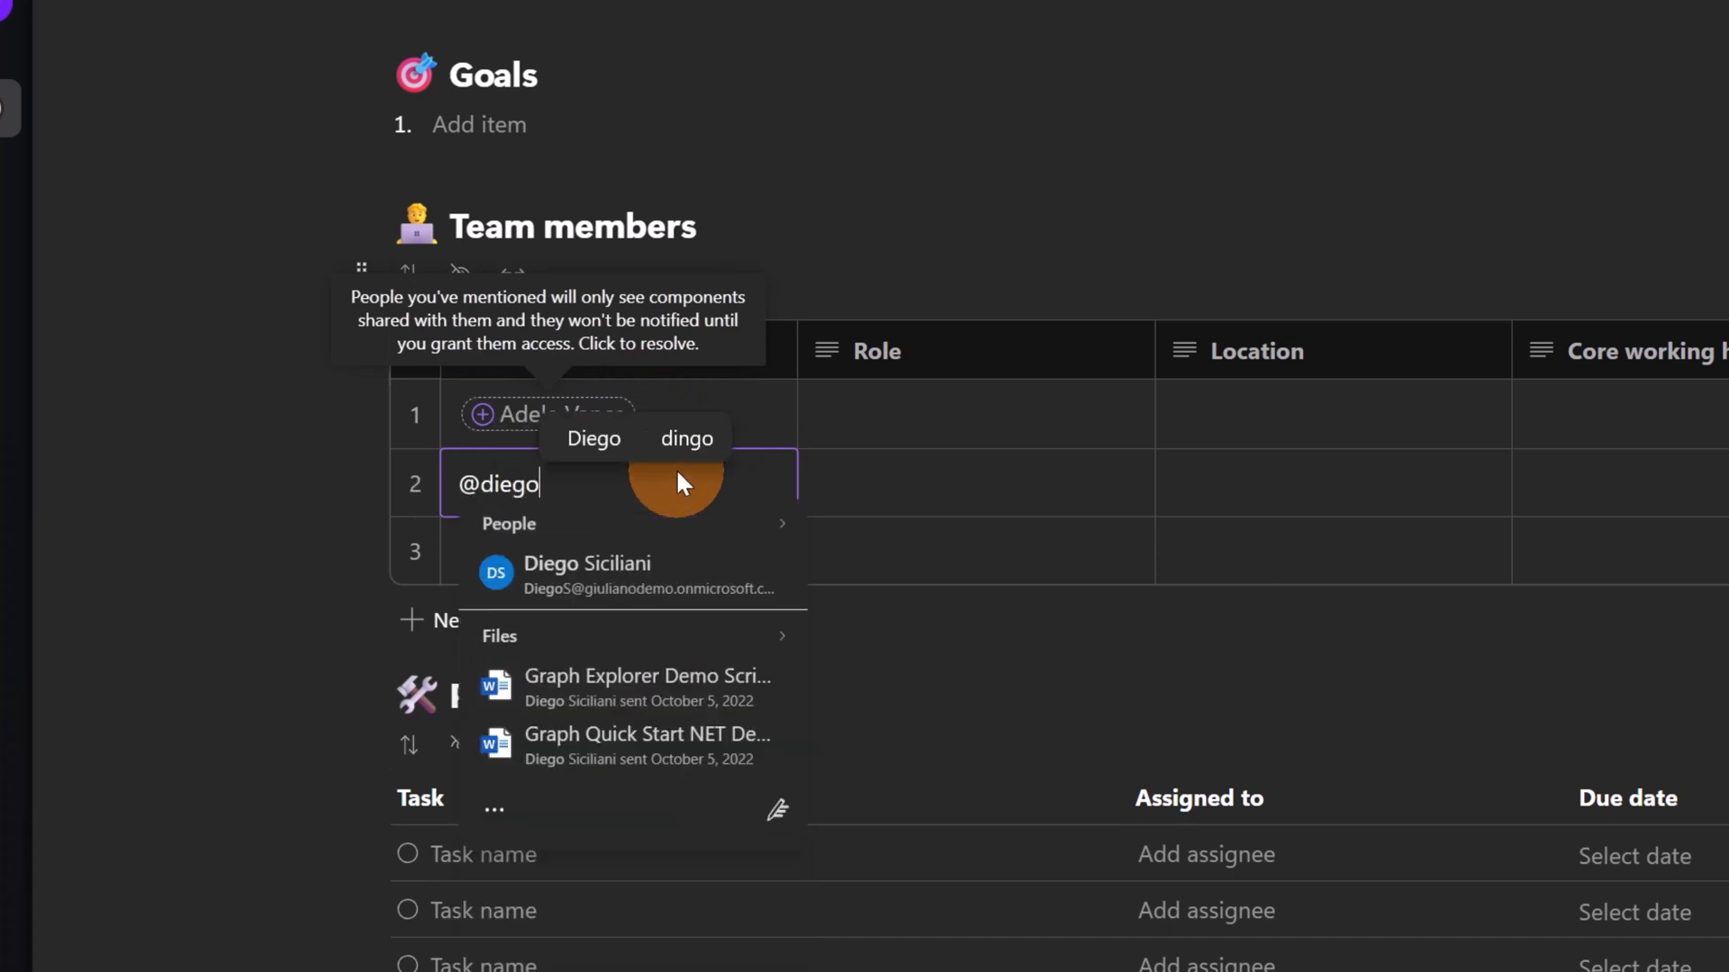
left_click(598, 576)
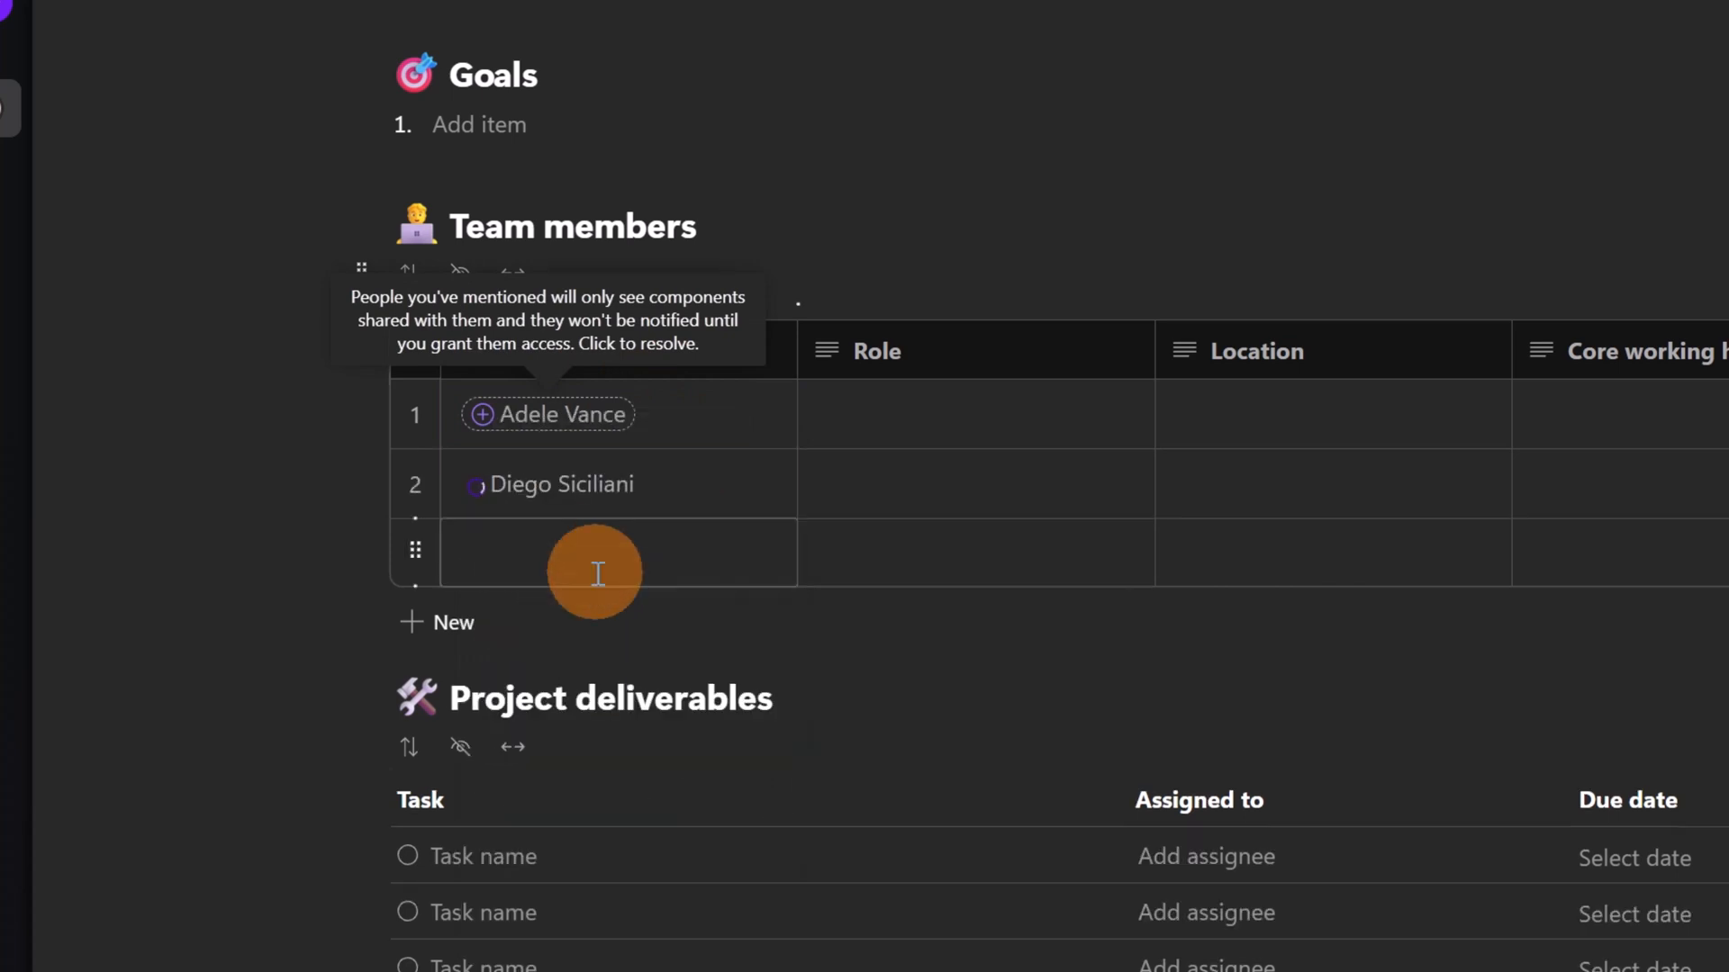
left_click(597, 555)
type("@")
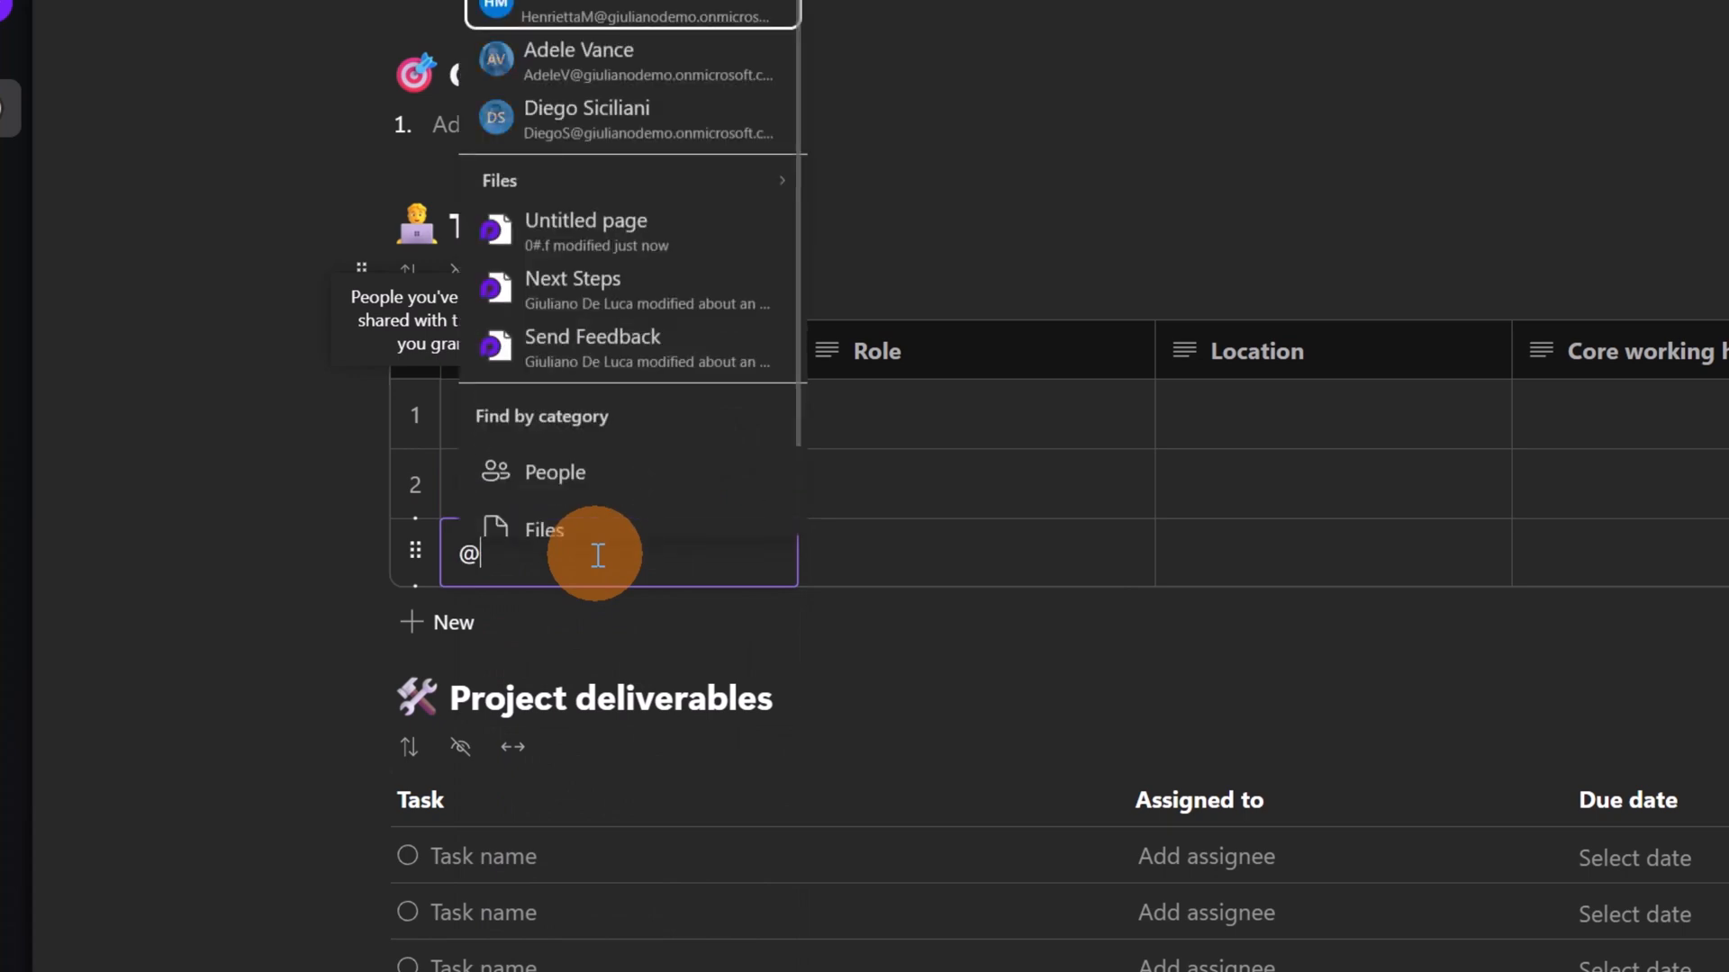
type("nesto")
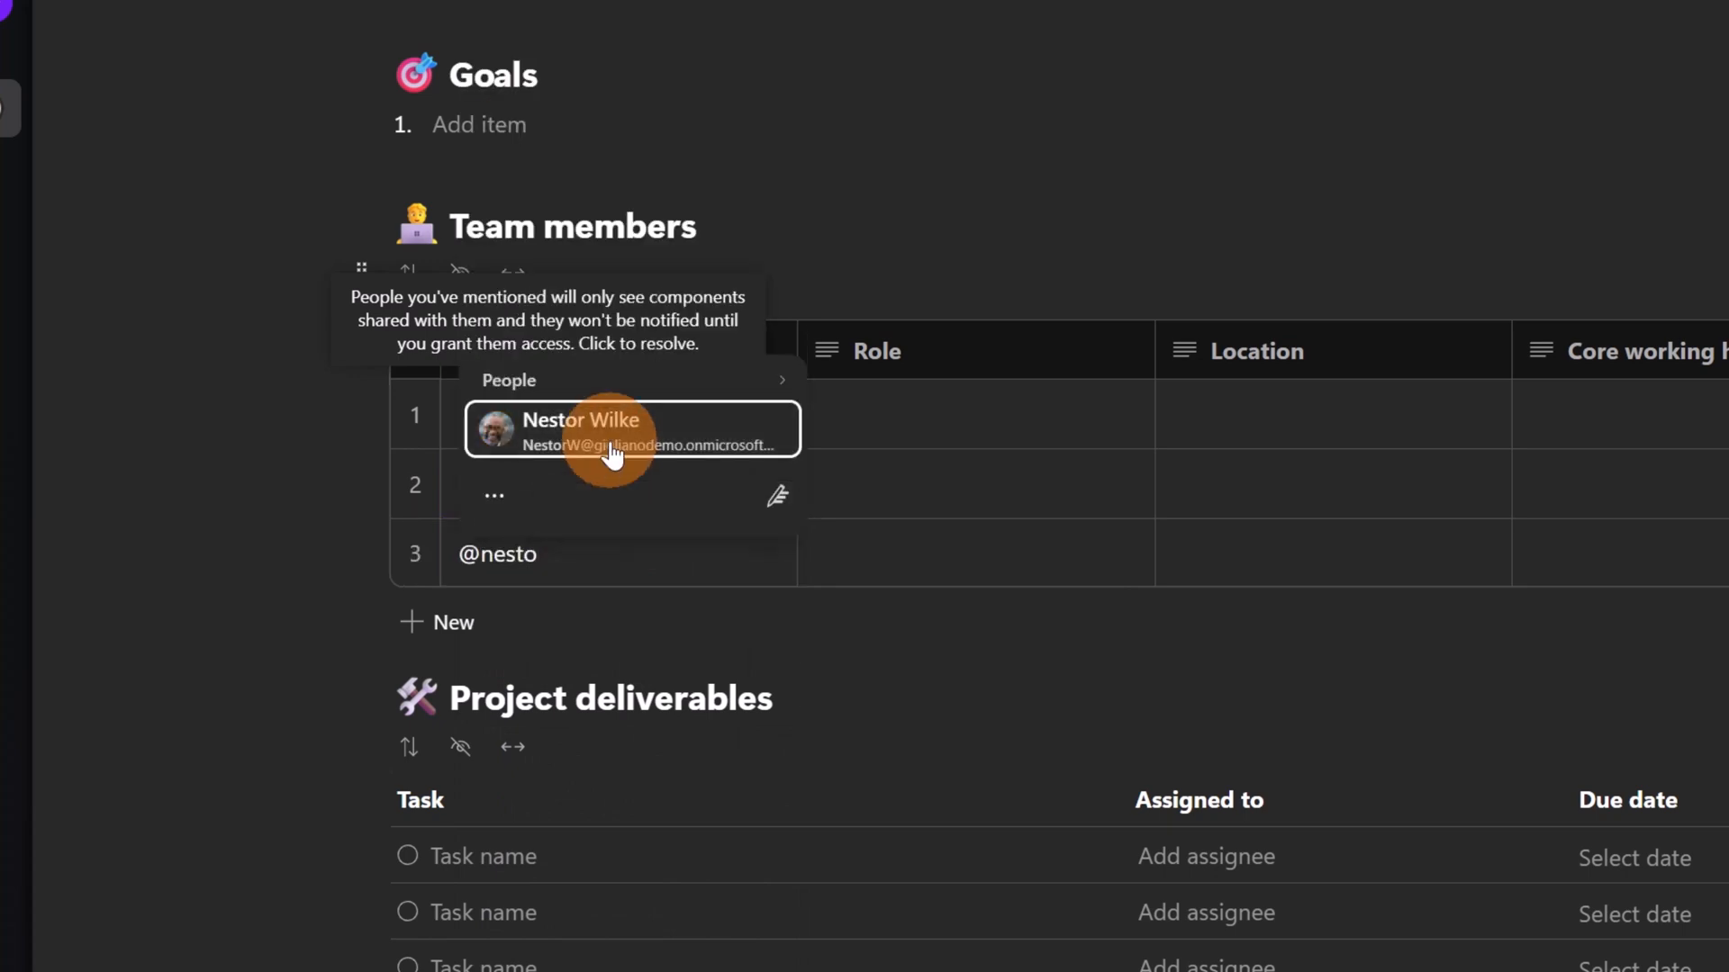
left_click(606, 448)
left_click(942, 404)
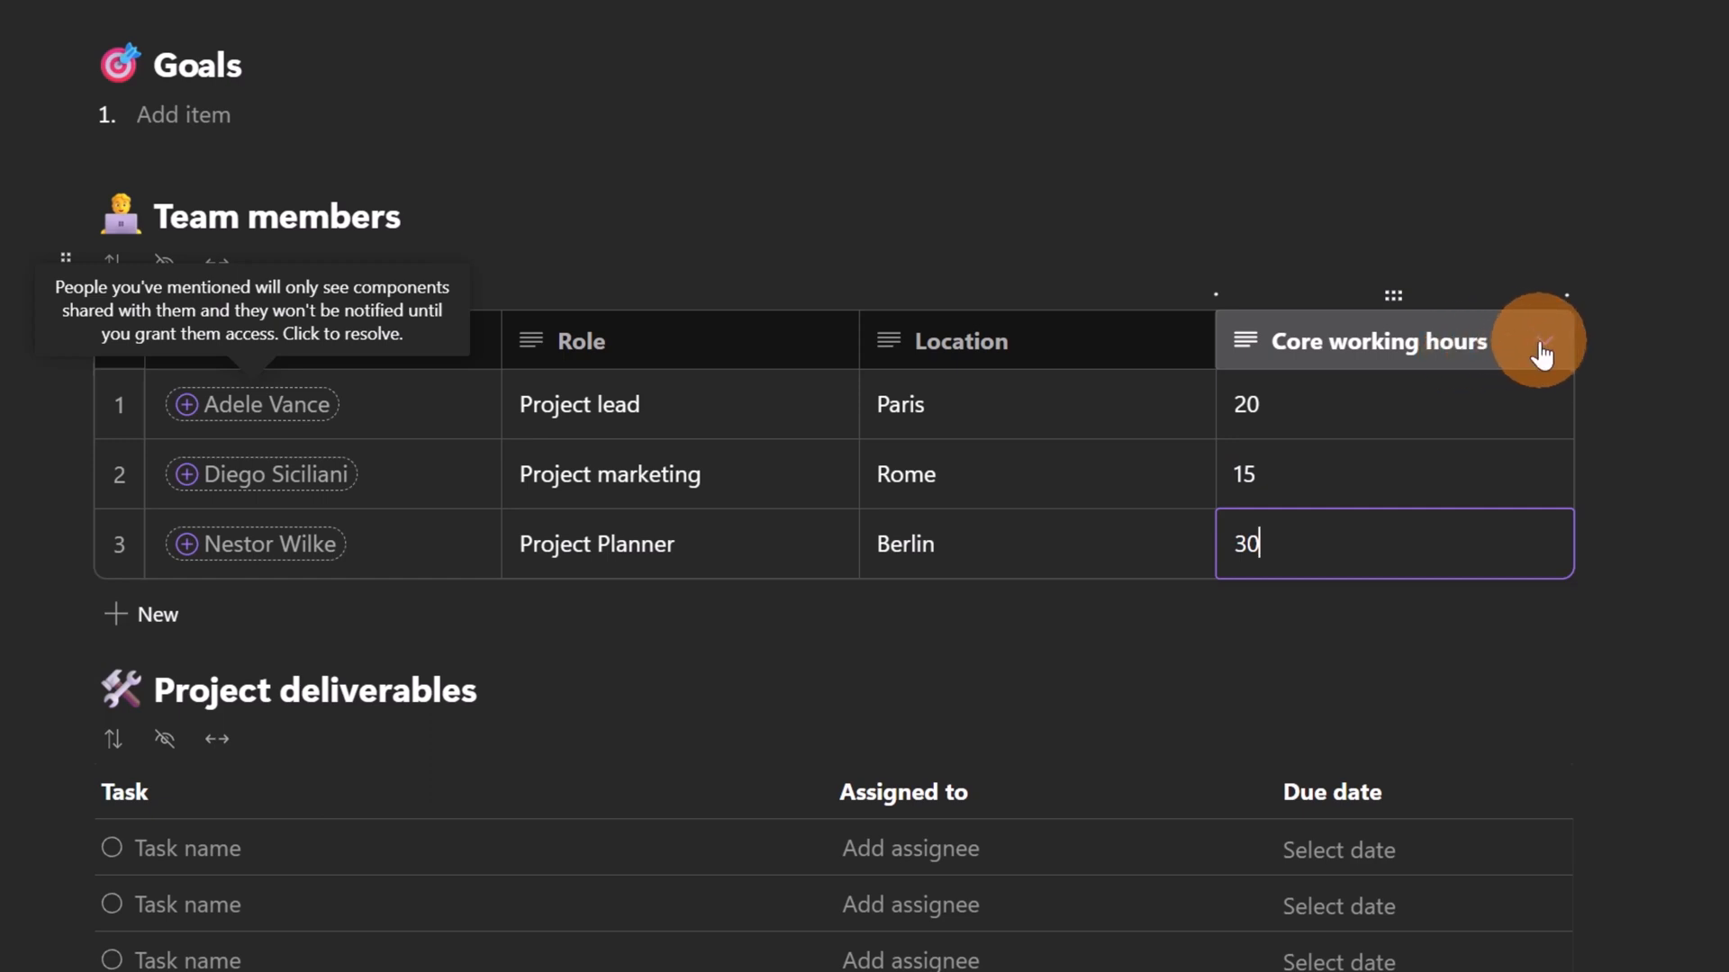
Step: Rename the Core working hours column of the Team members table to "Core working hours per Week"
left_click(1430, 346)
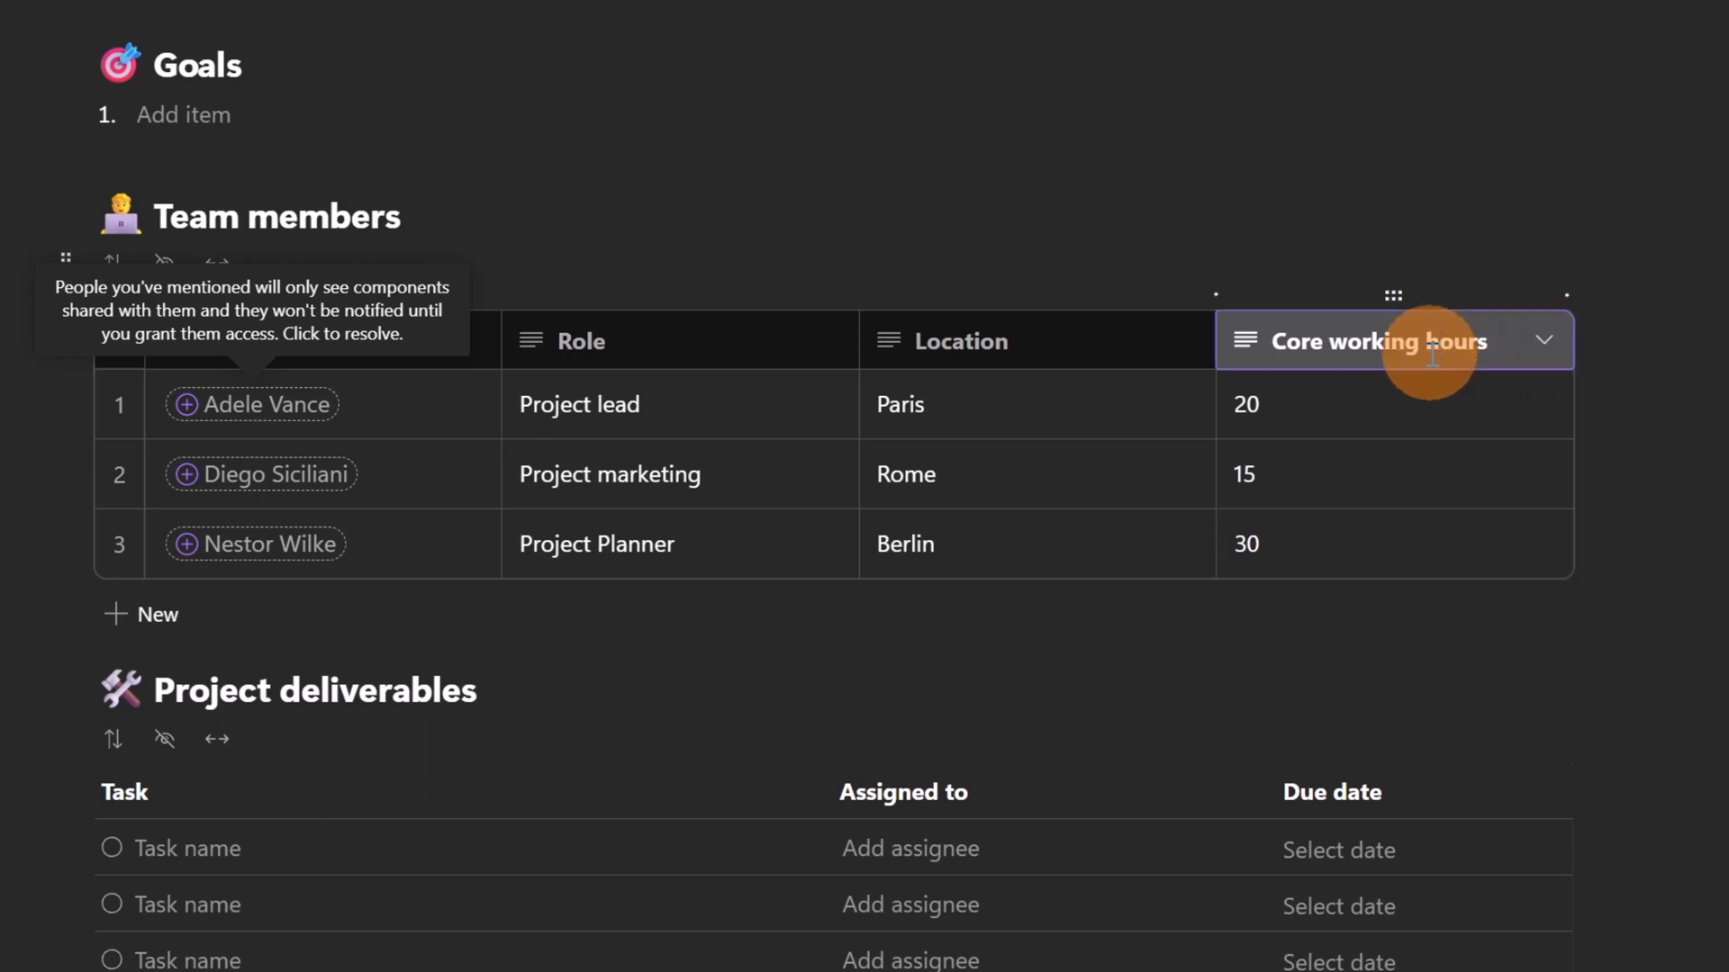
left_click(1490, 355)
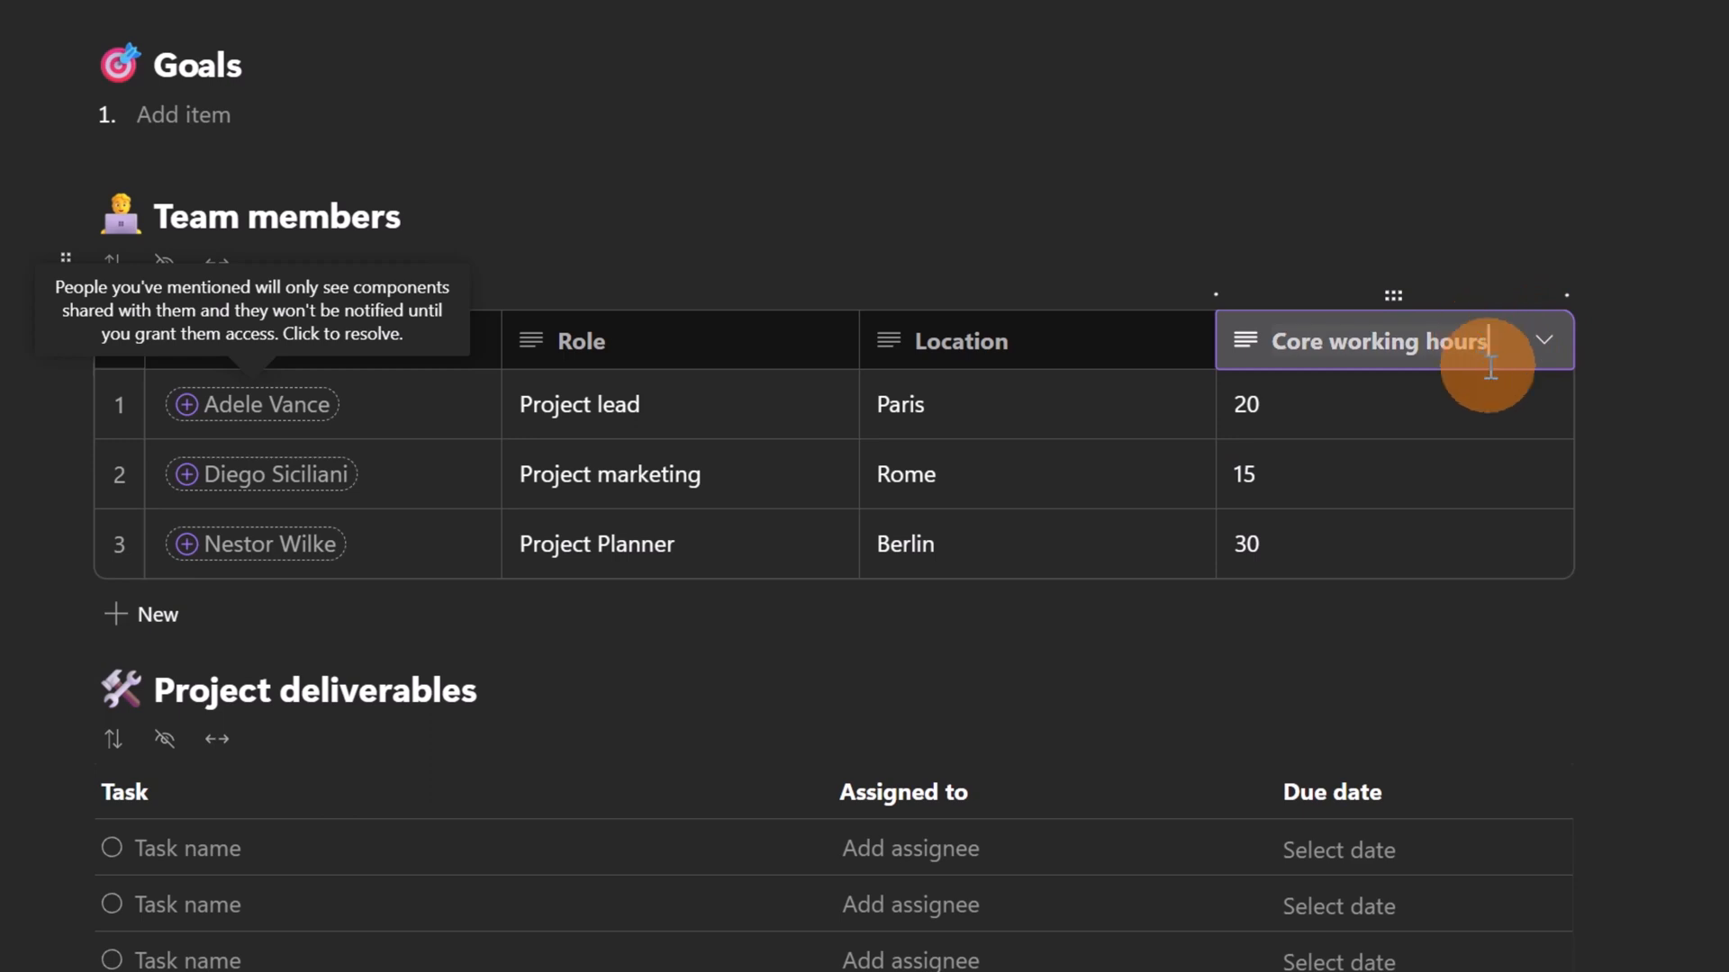
key("Right")
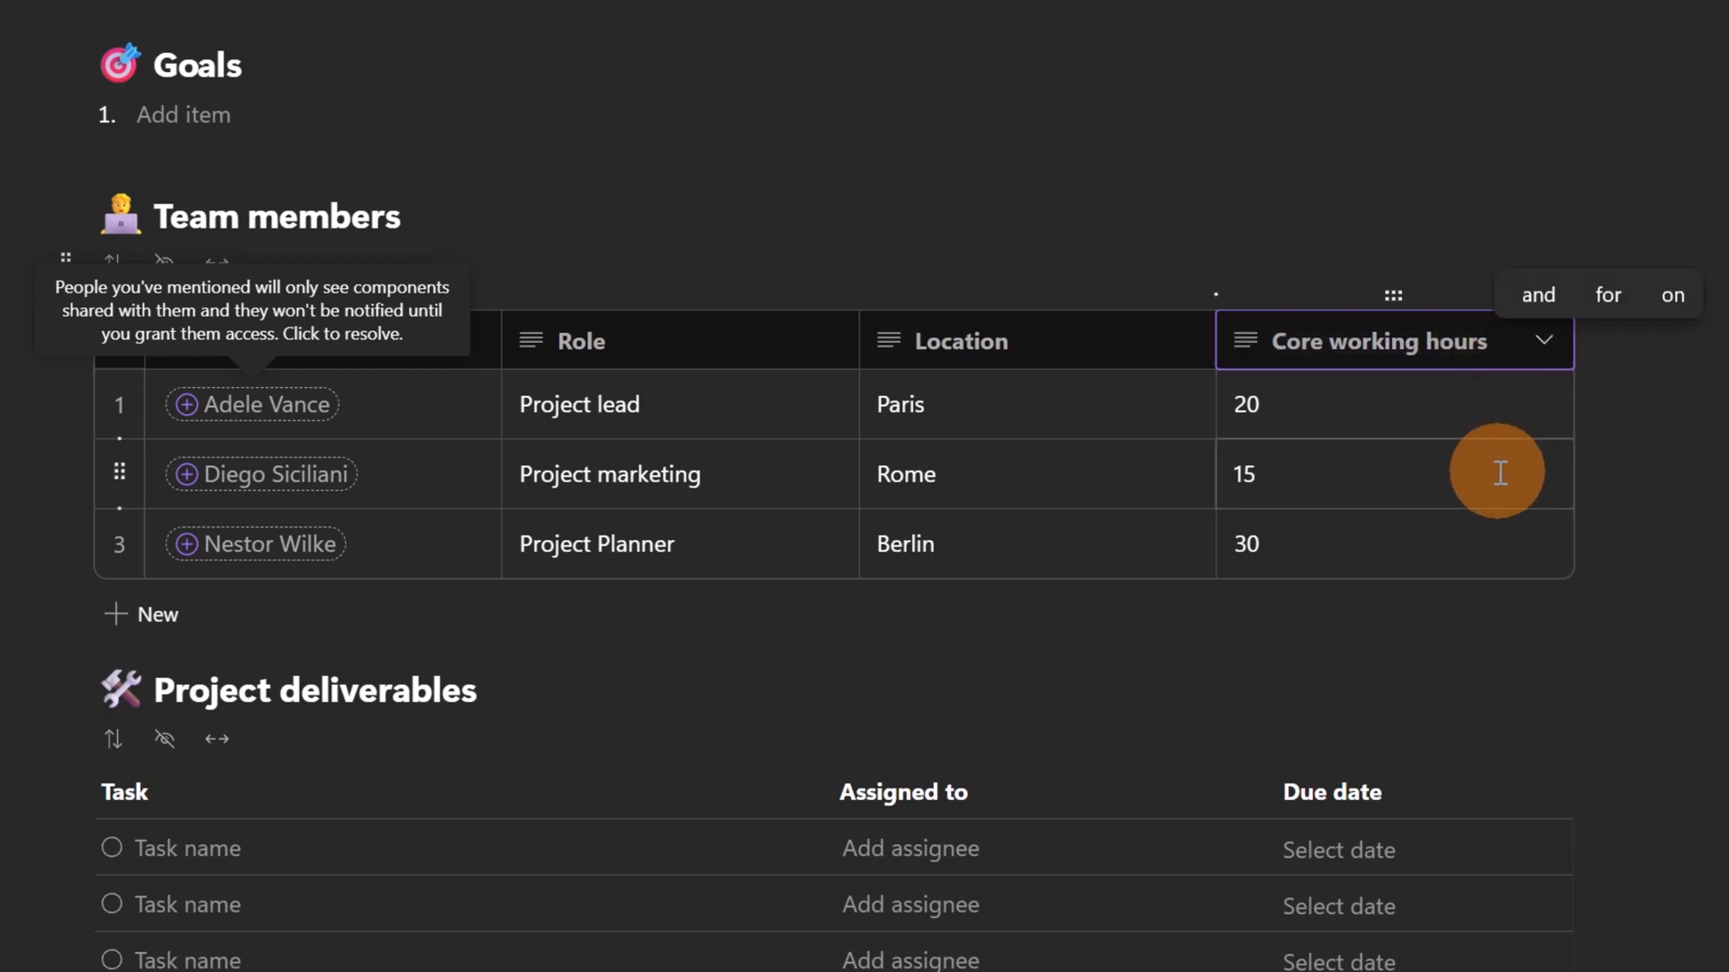
type("per")
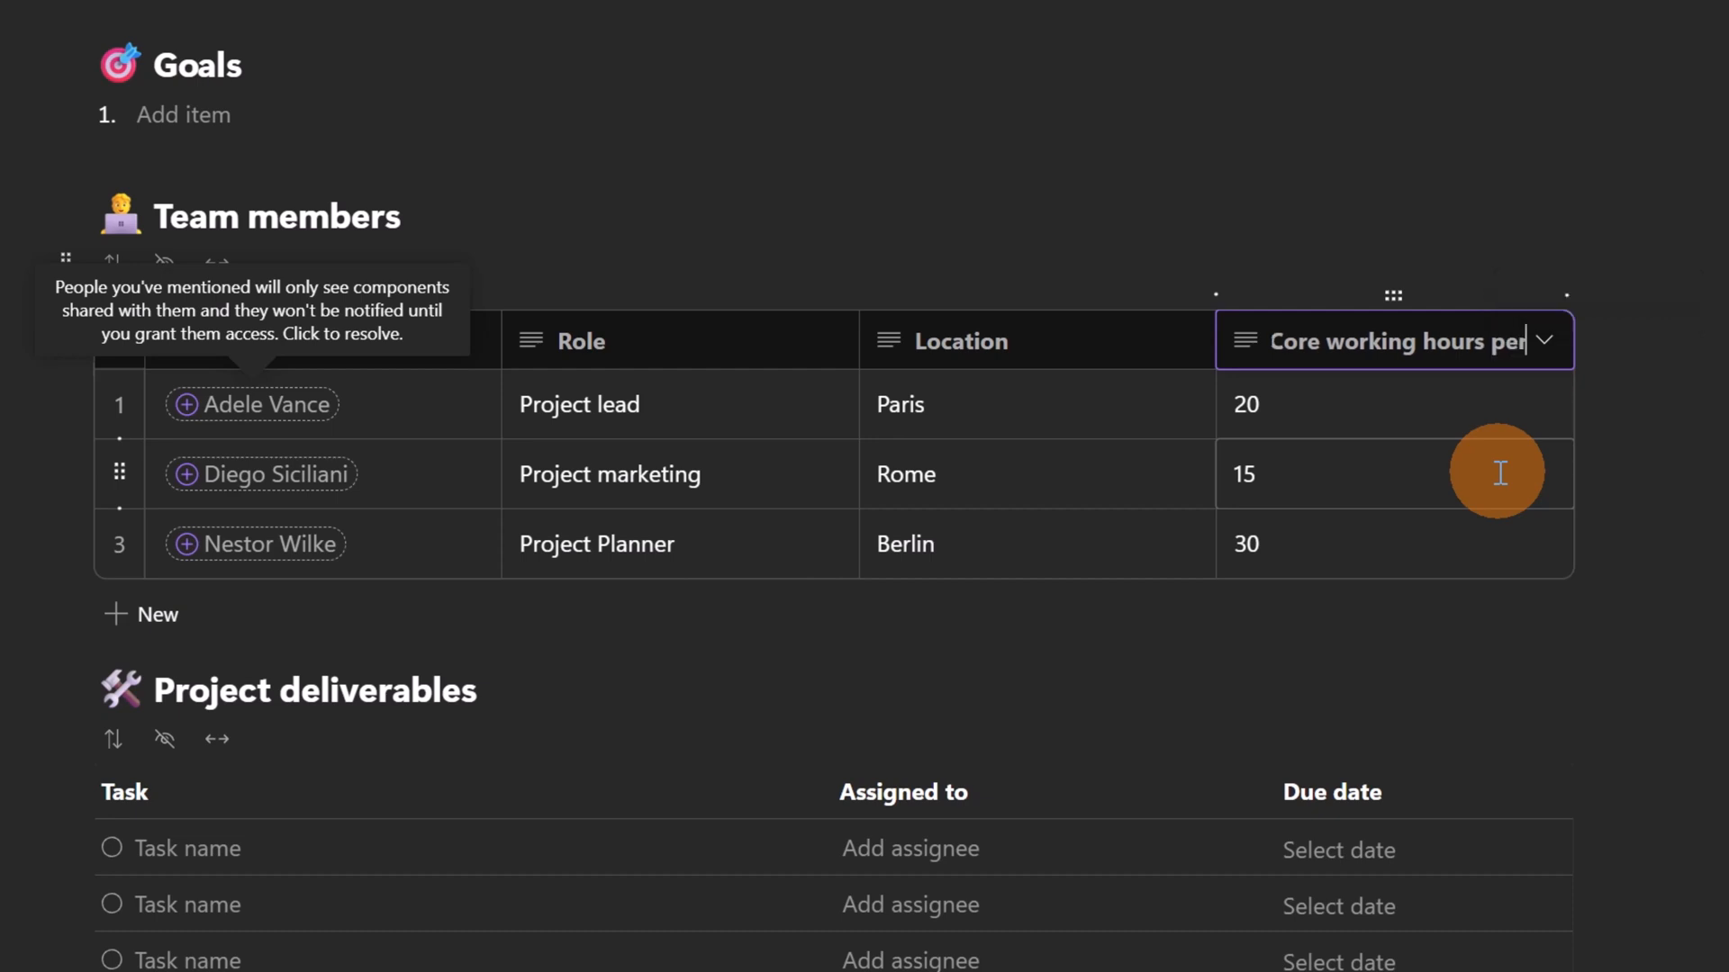
type(" Week")
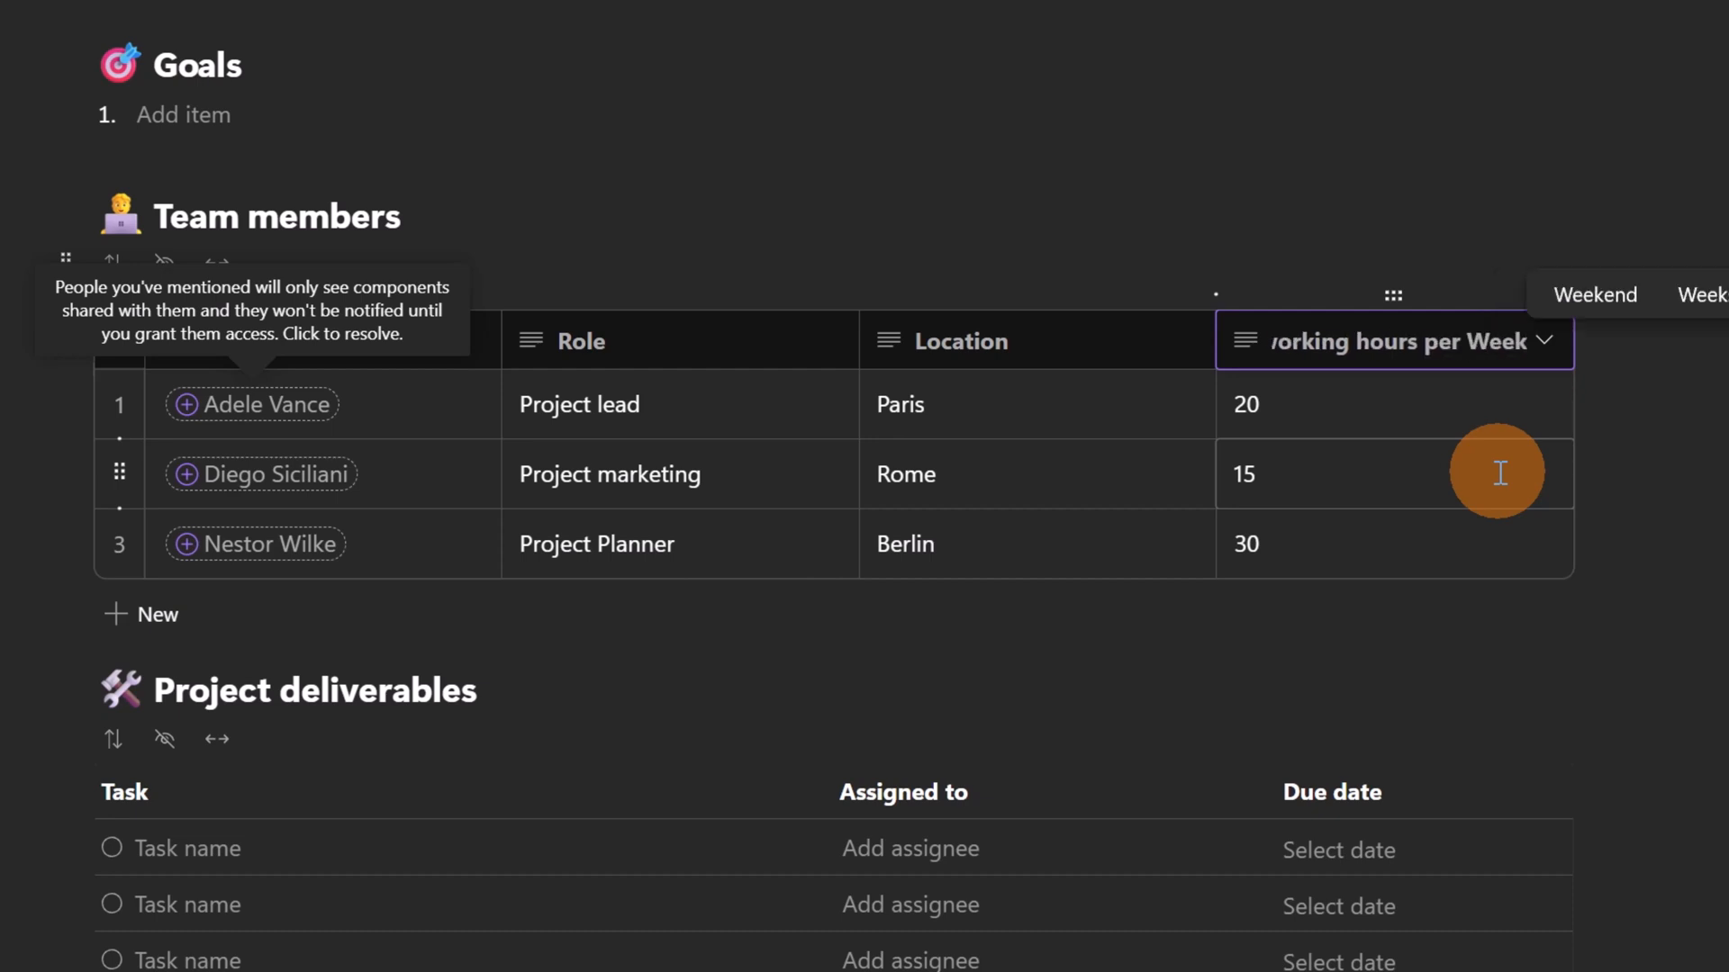
key("Return")
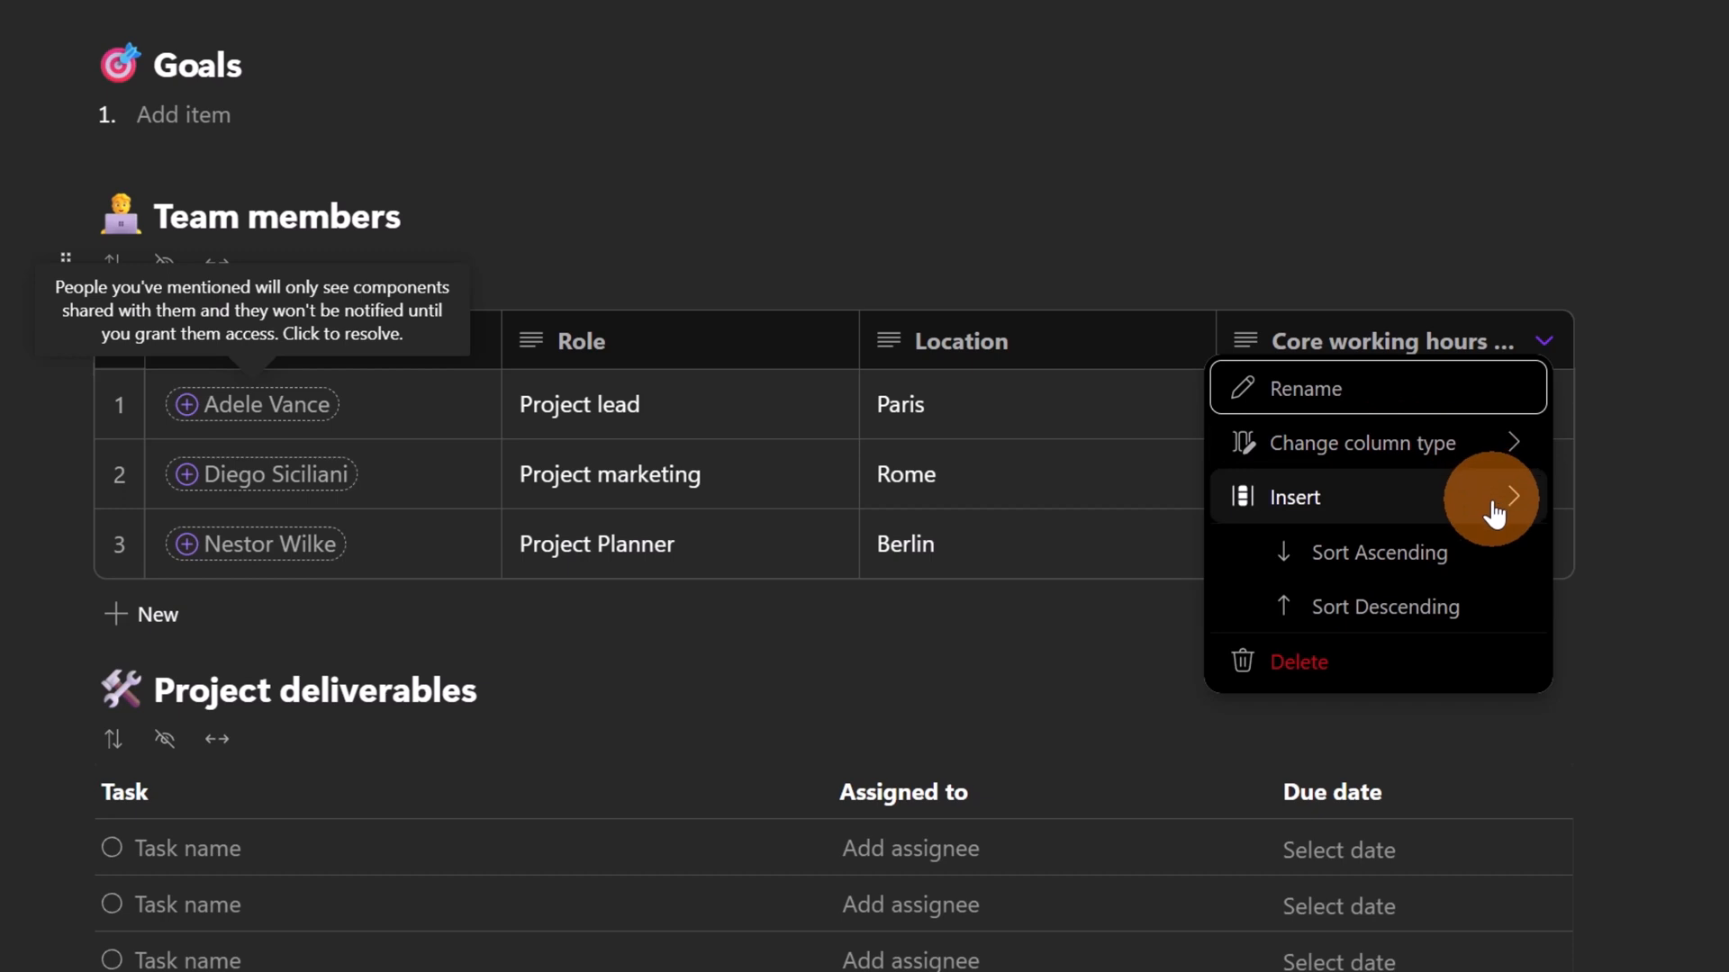
Step: Change the working hours column's type to Number and accept erasing its content
left_click(1501, 444)
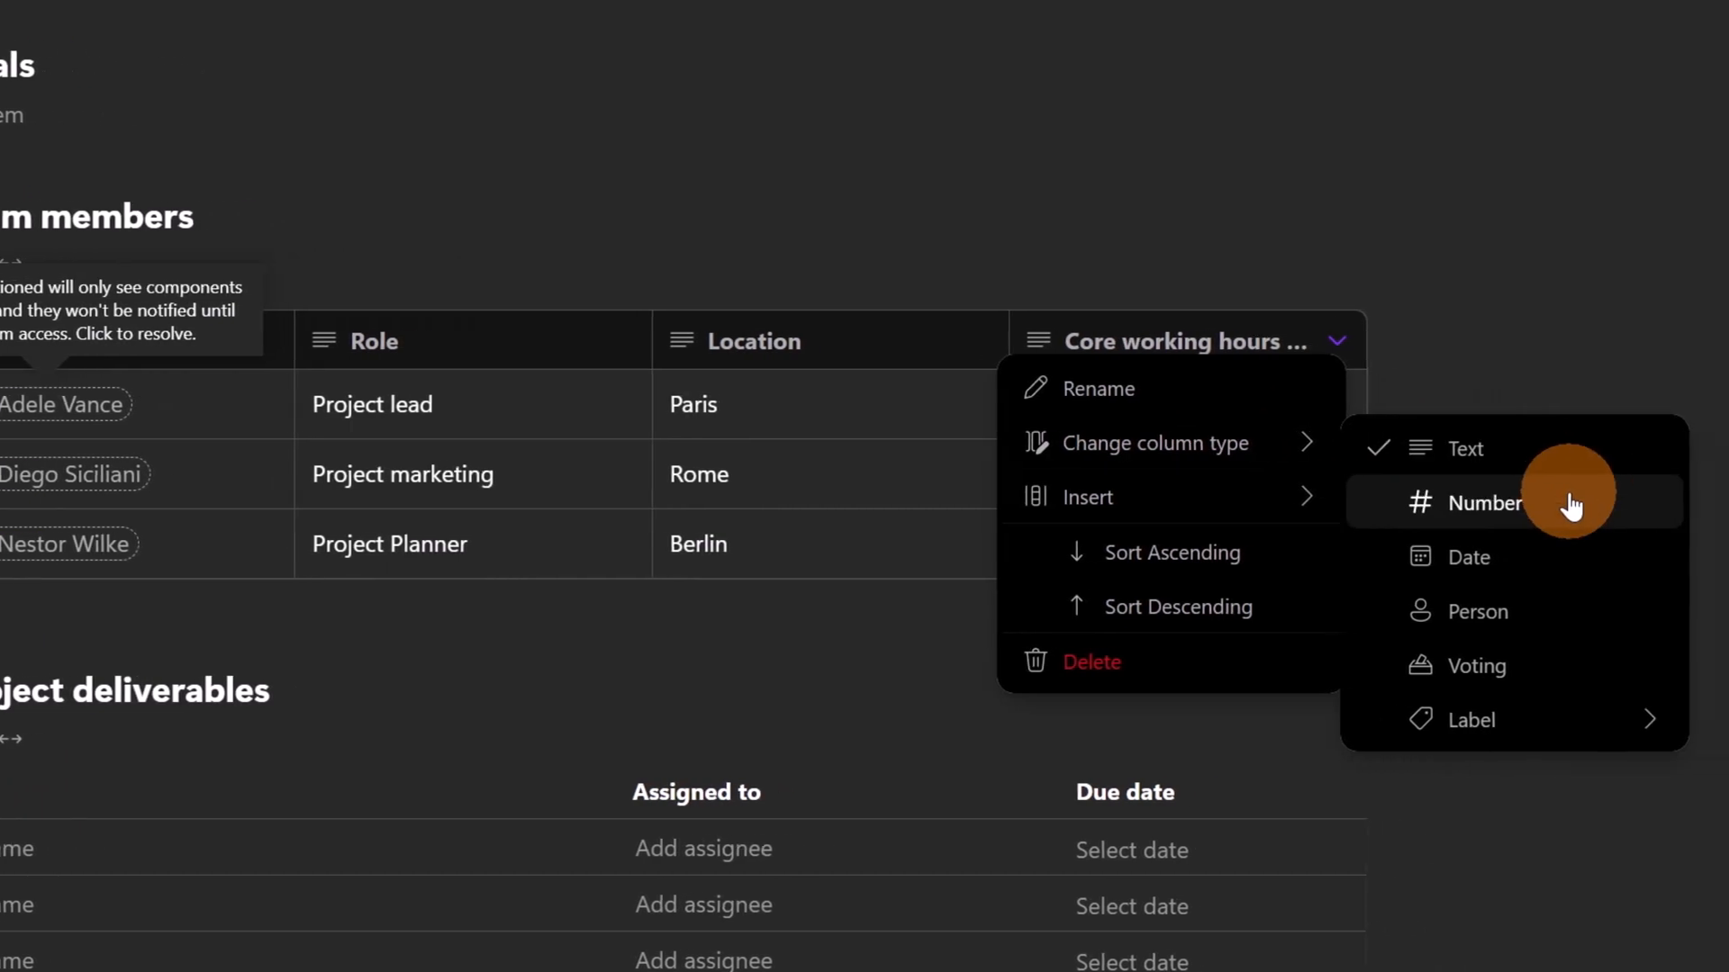
left_click(1571, 505)
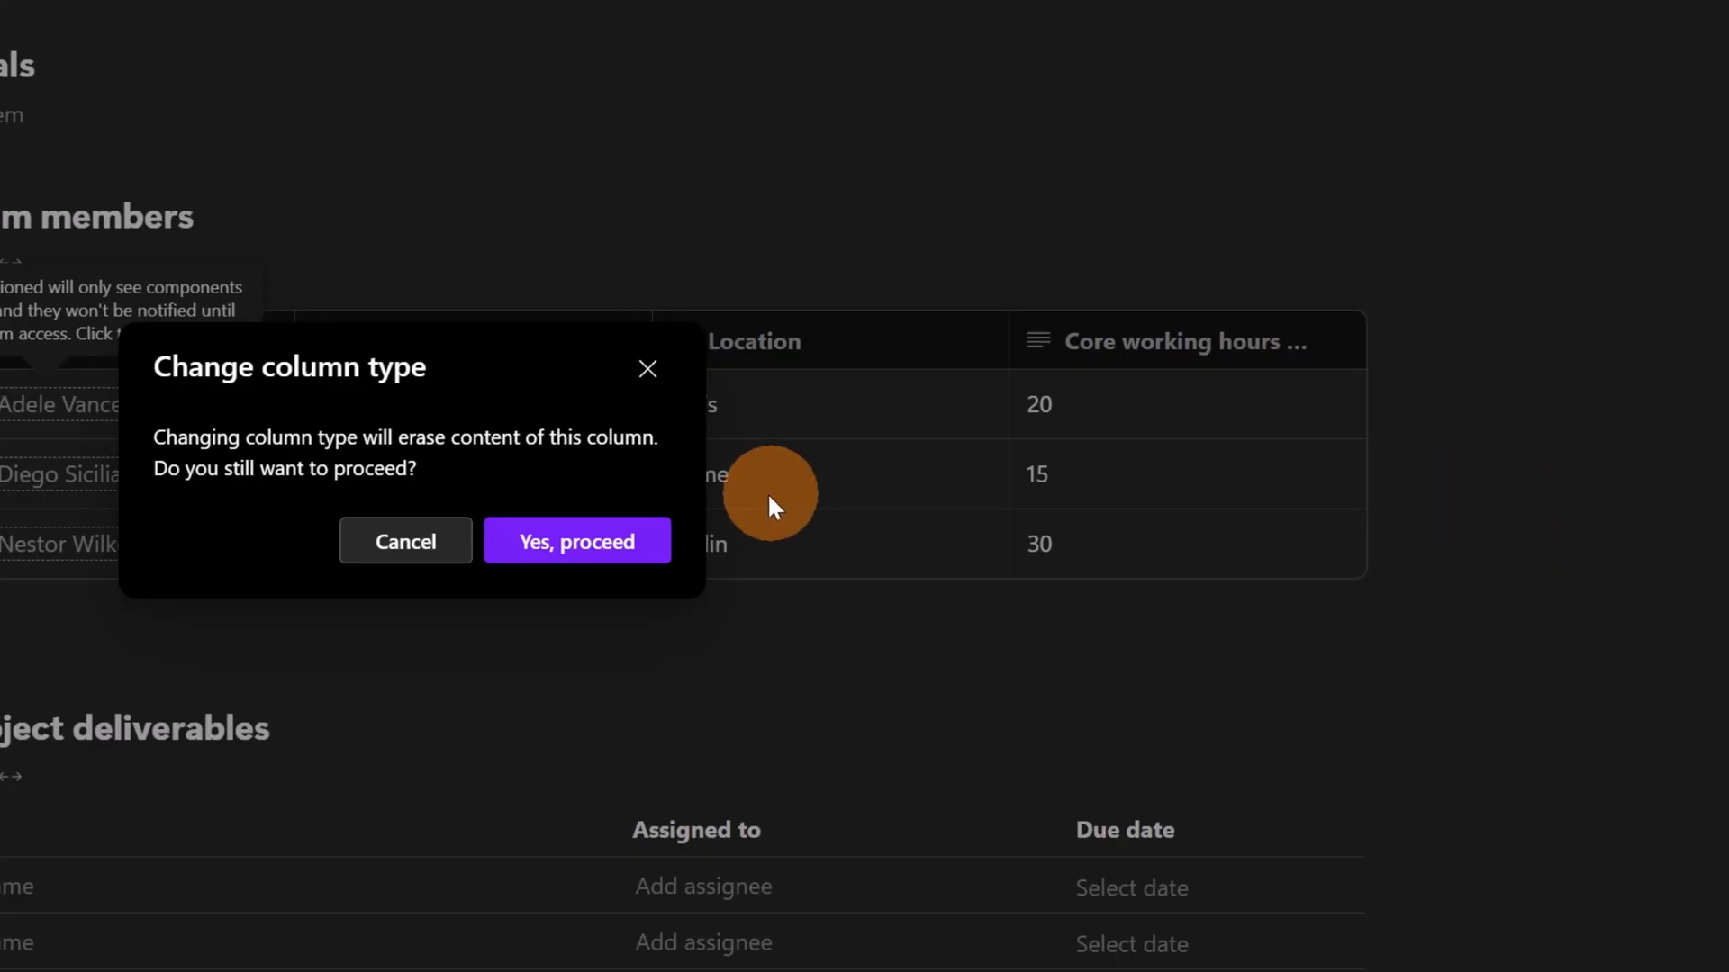
left_click(582, 544)
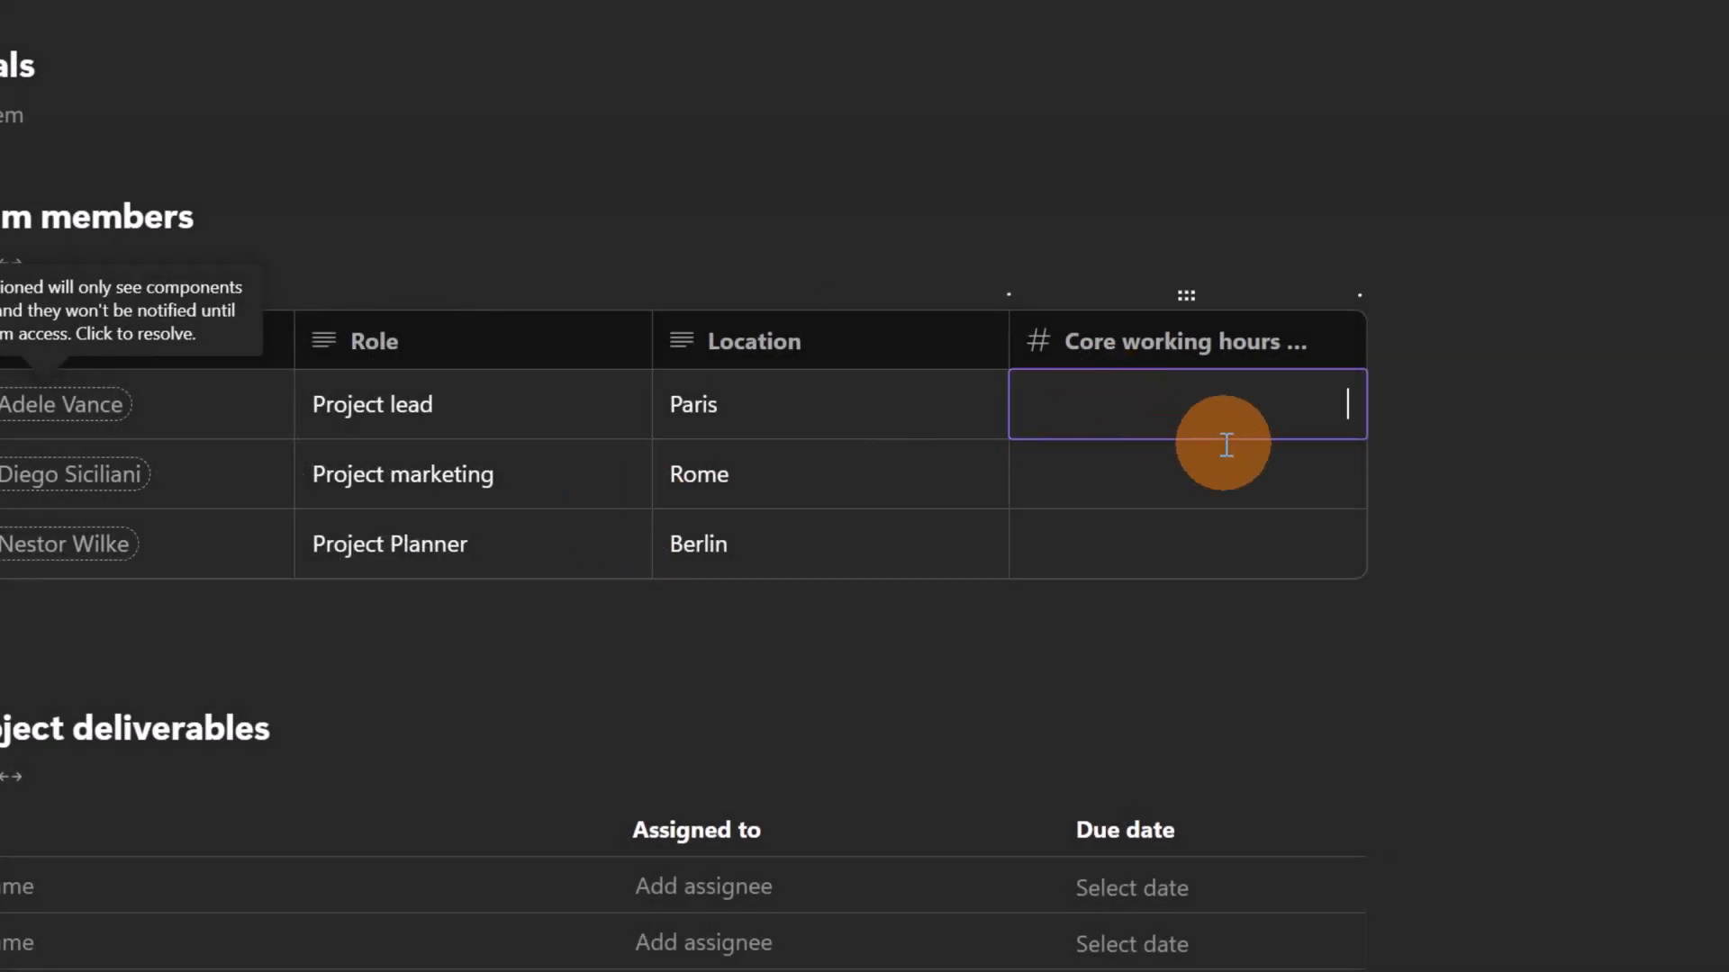
Step: Enter 20, 15 and 30 as the core working hours for team member rows 1 to 3
type("20")
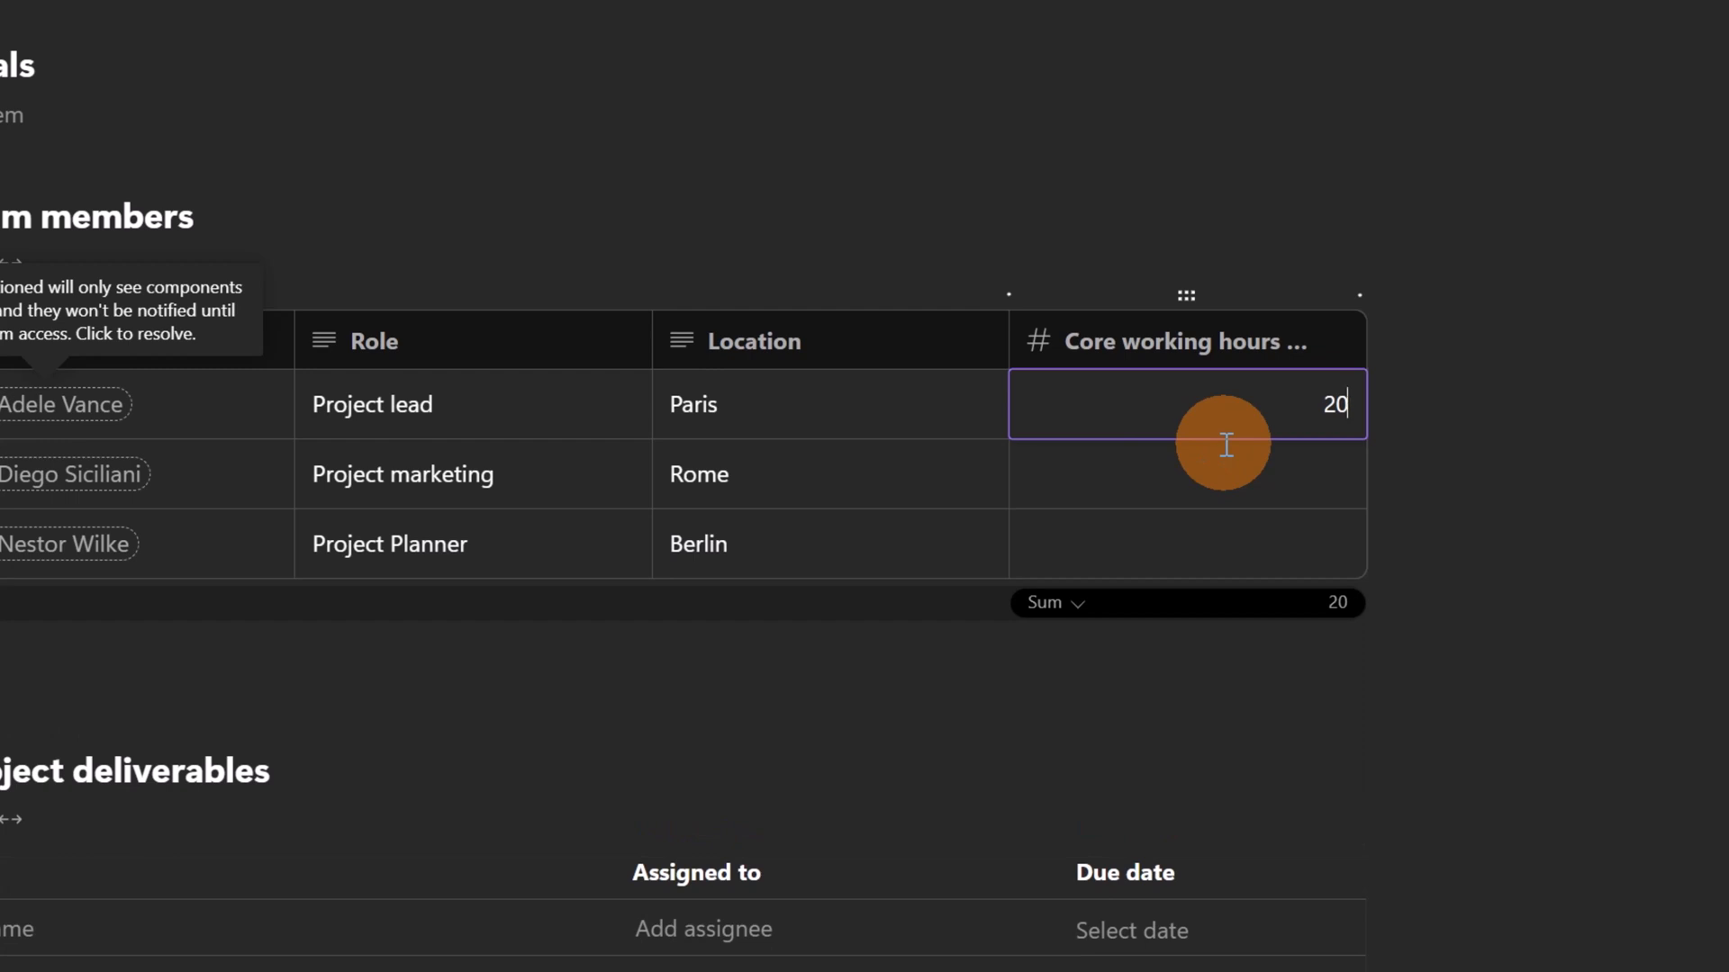
left_click(1227, 479)
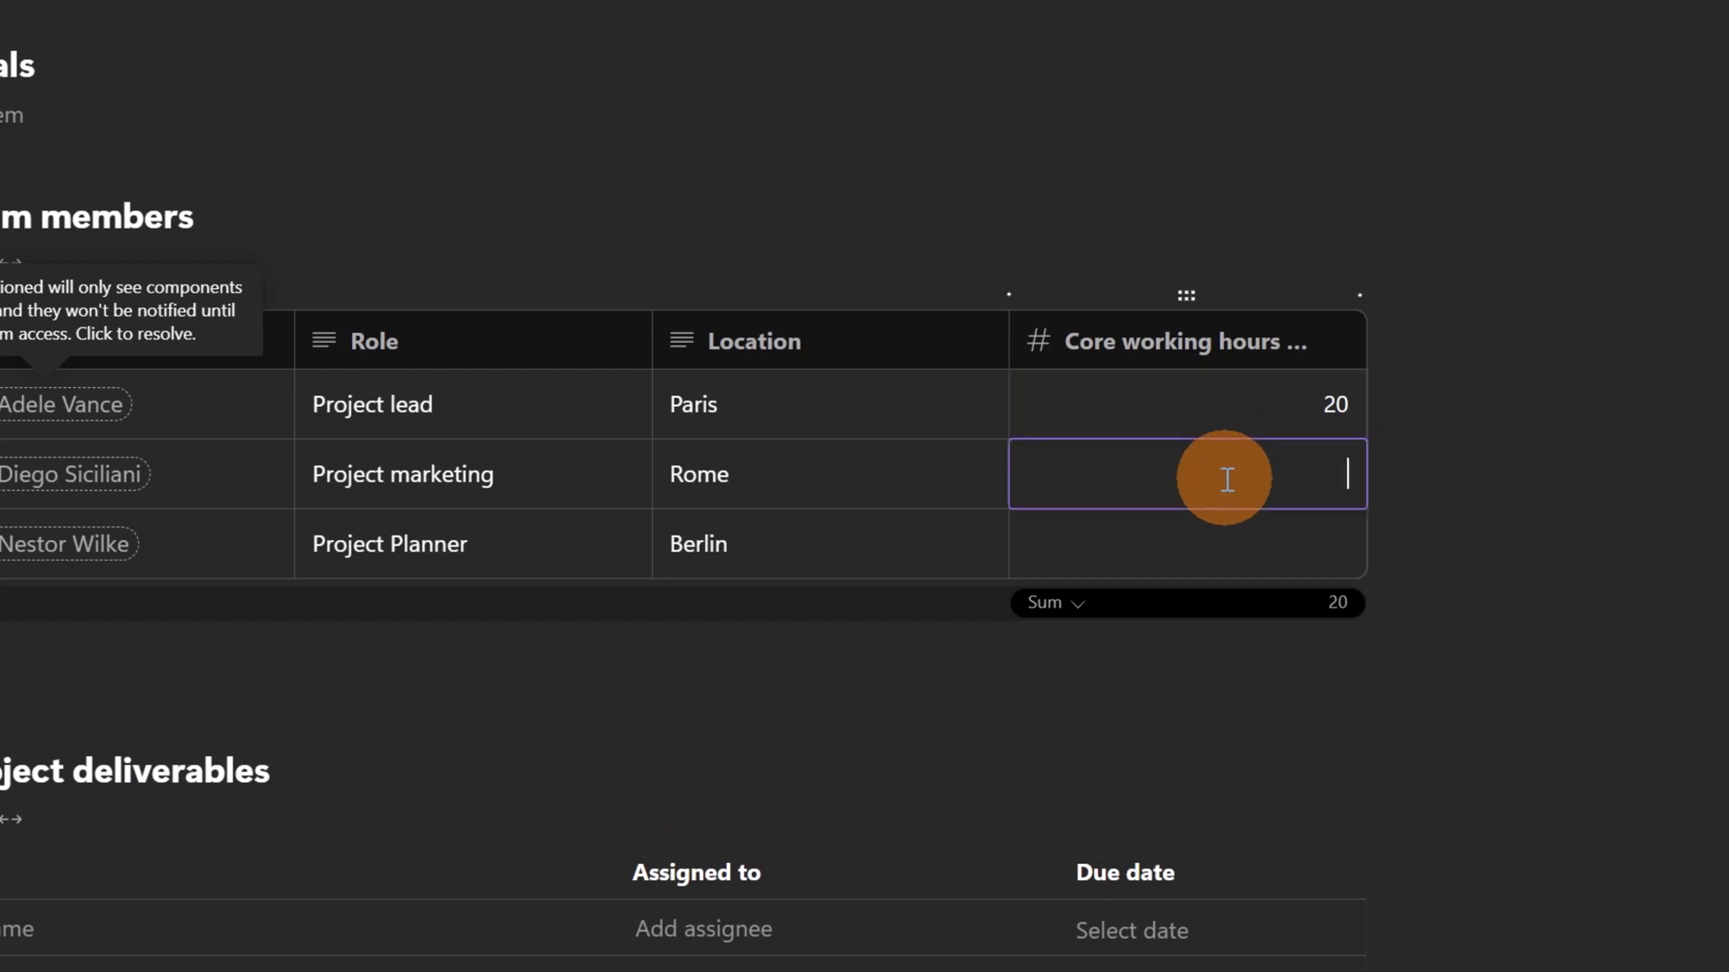
type("15")
left_click(1230, 531)
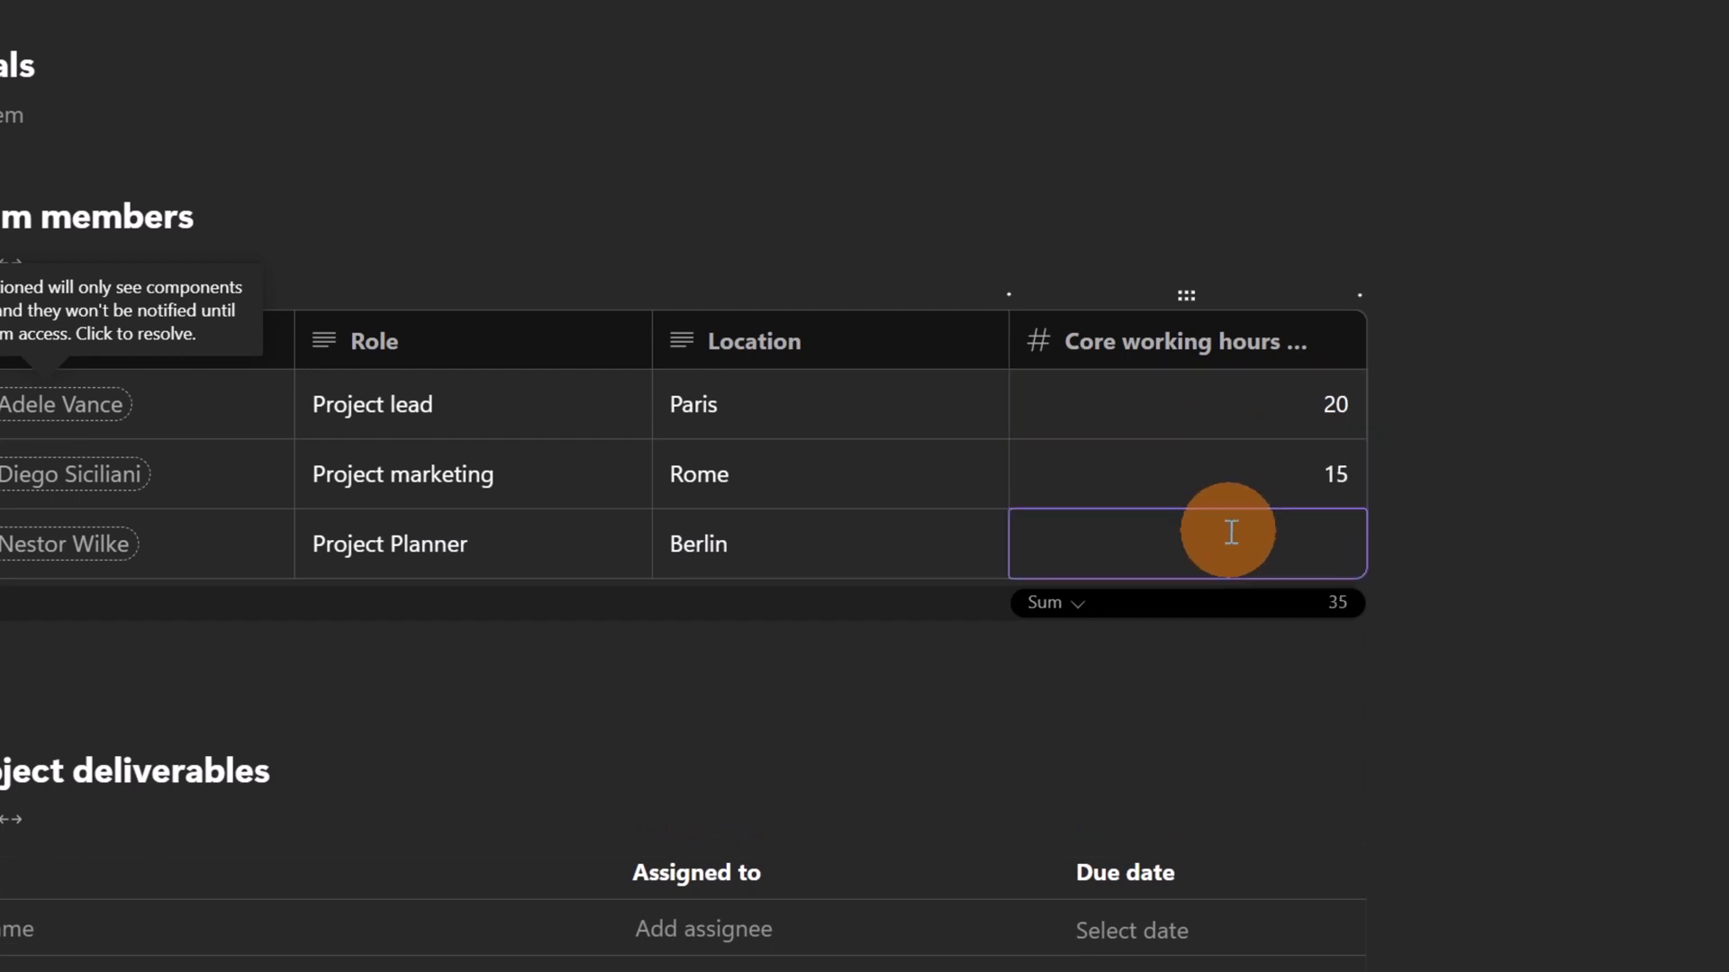
type("30")
Step: Look through the working hours column's summary calculations, available column types and label groups without changing any of them
left_click(1077, 606)
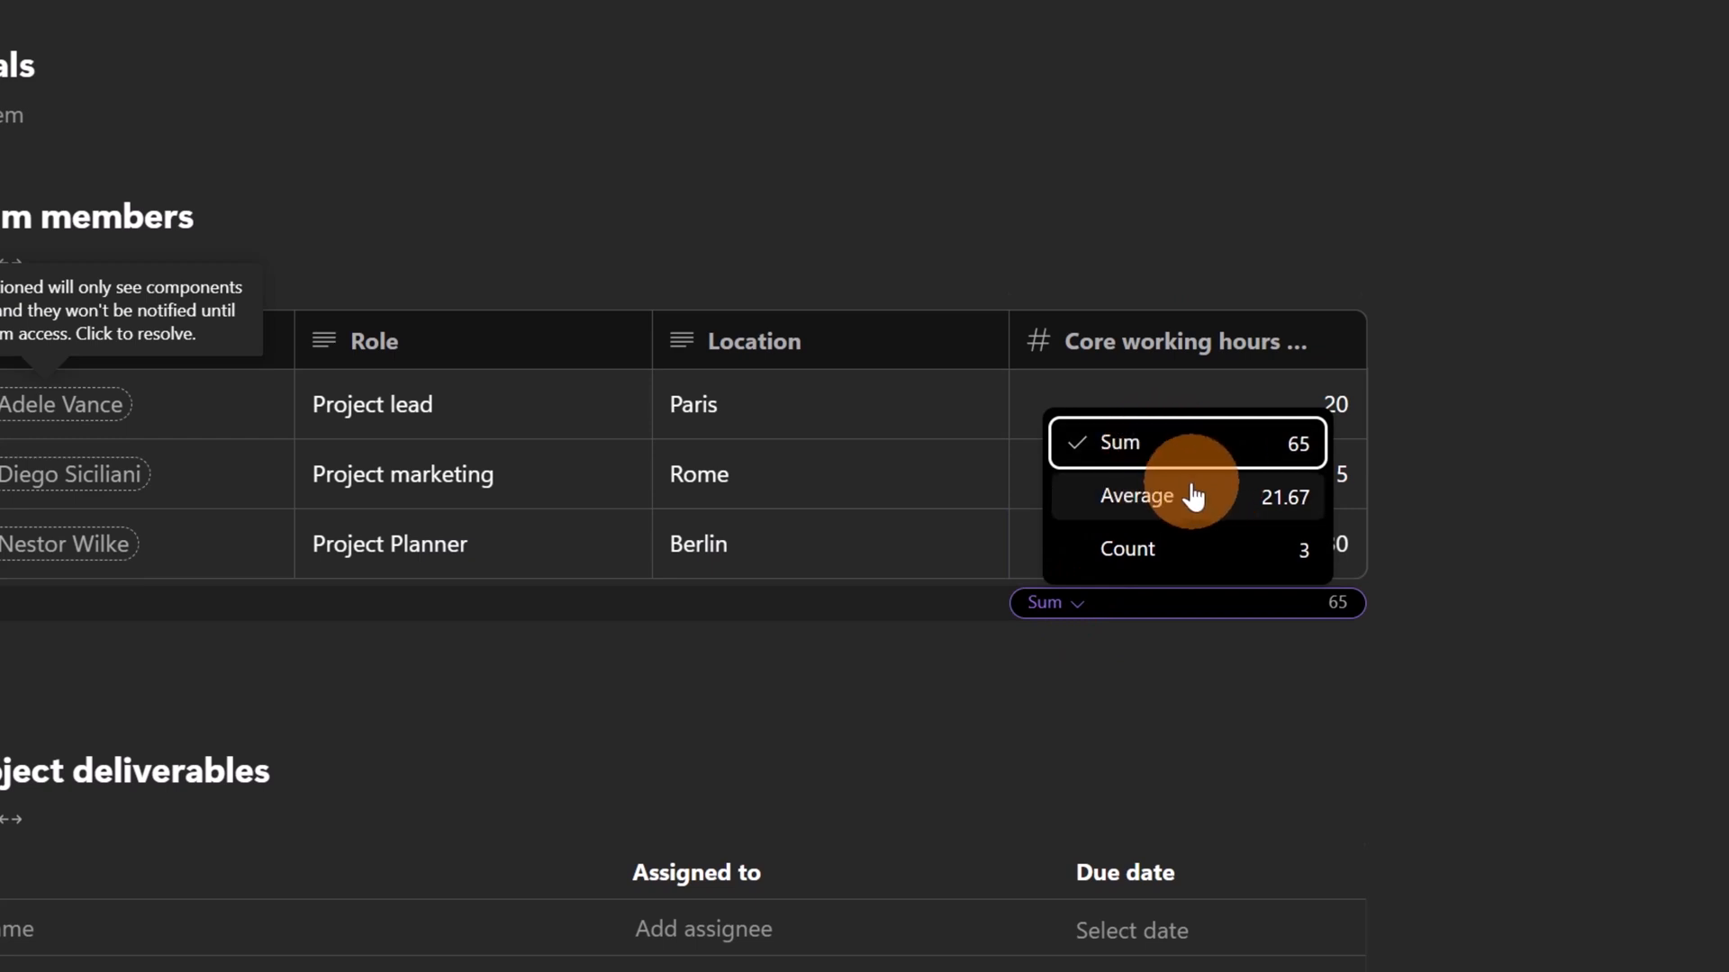
left_click(1278, 347)
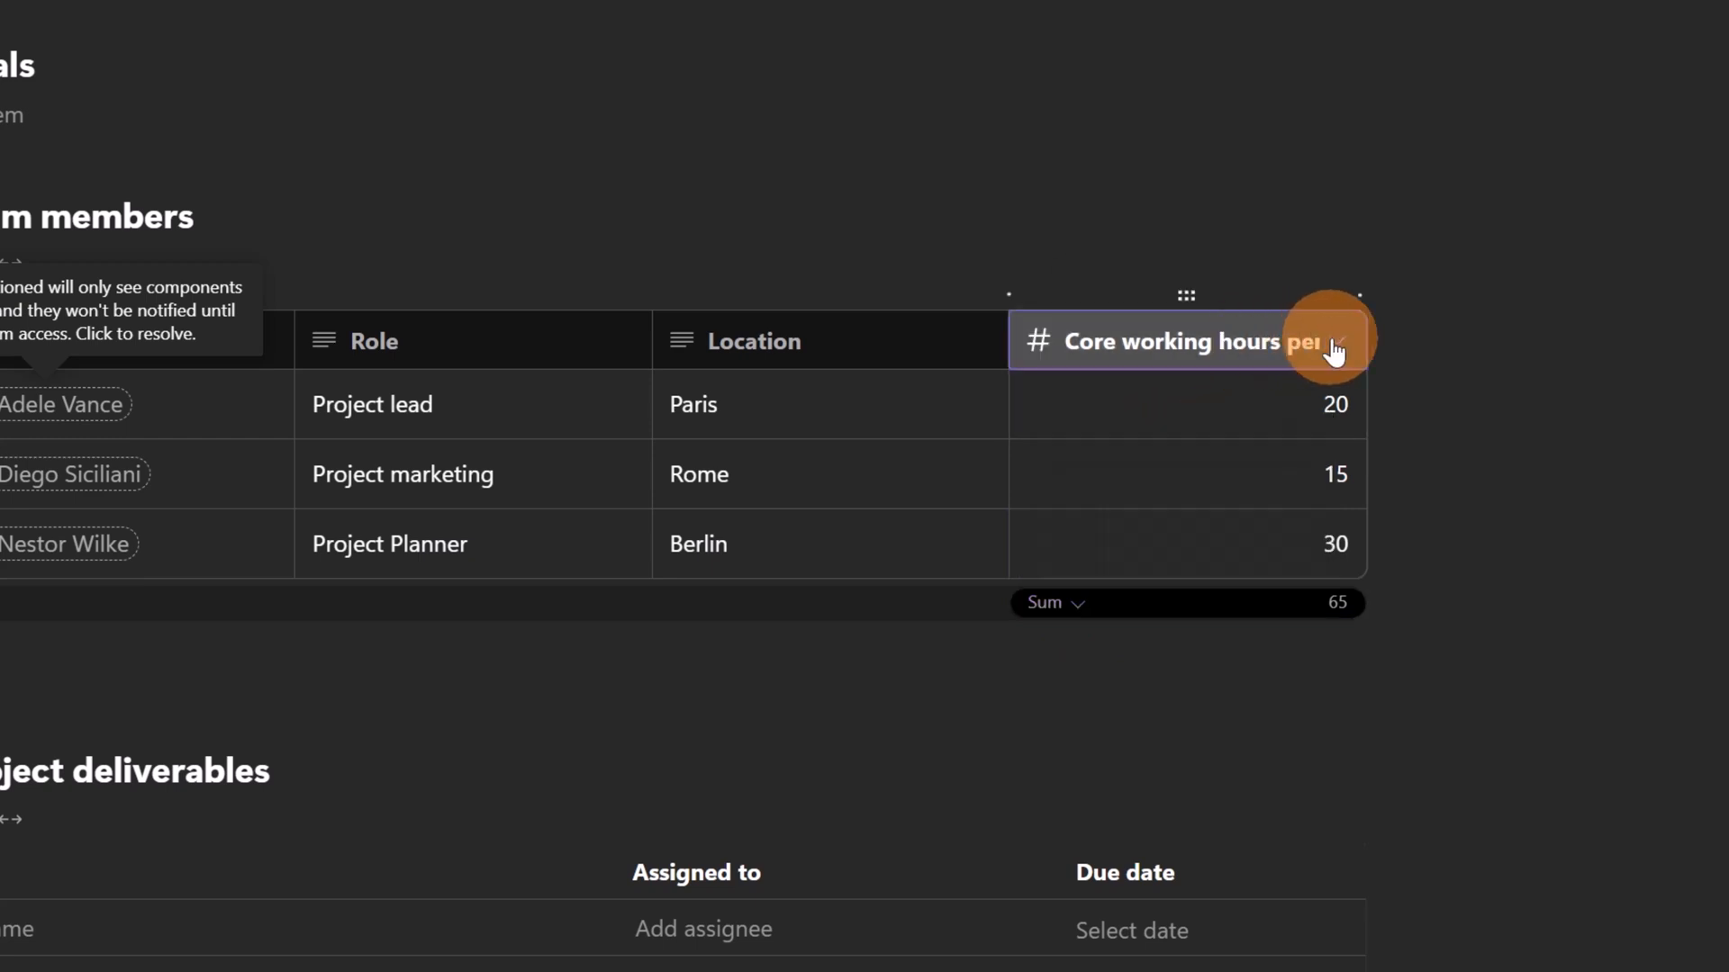
left_click(1339, 344)
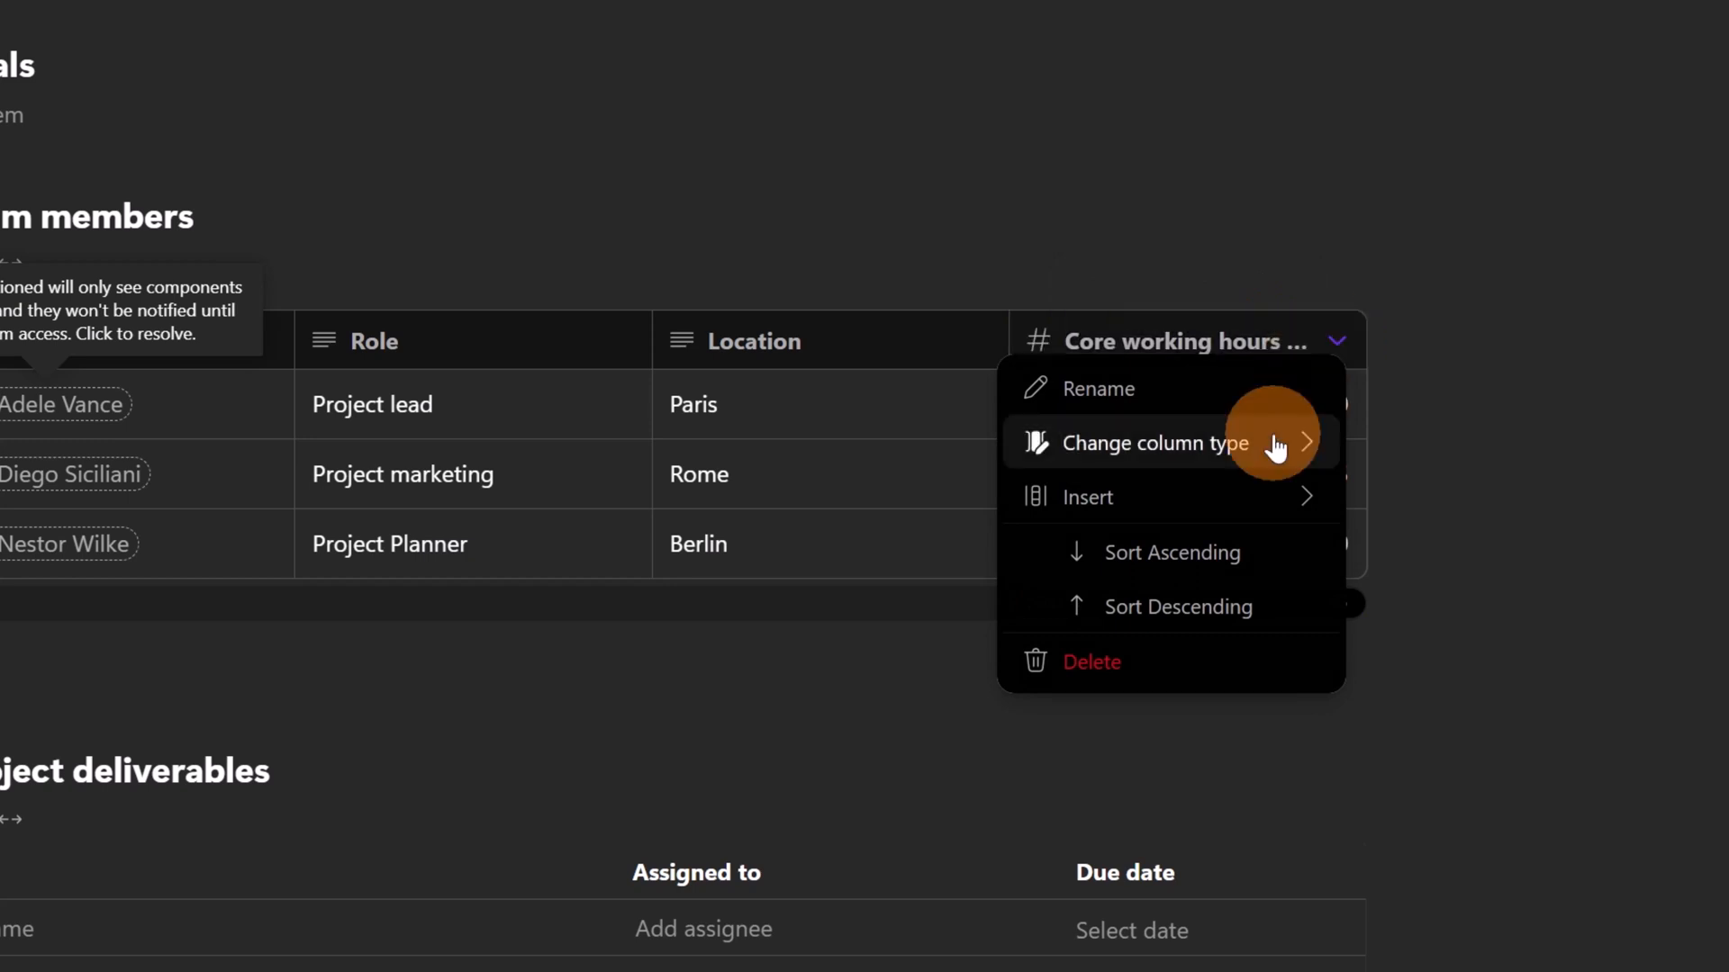
mouse_move(1275, 445)
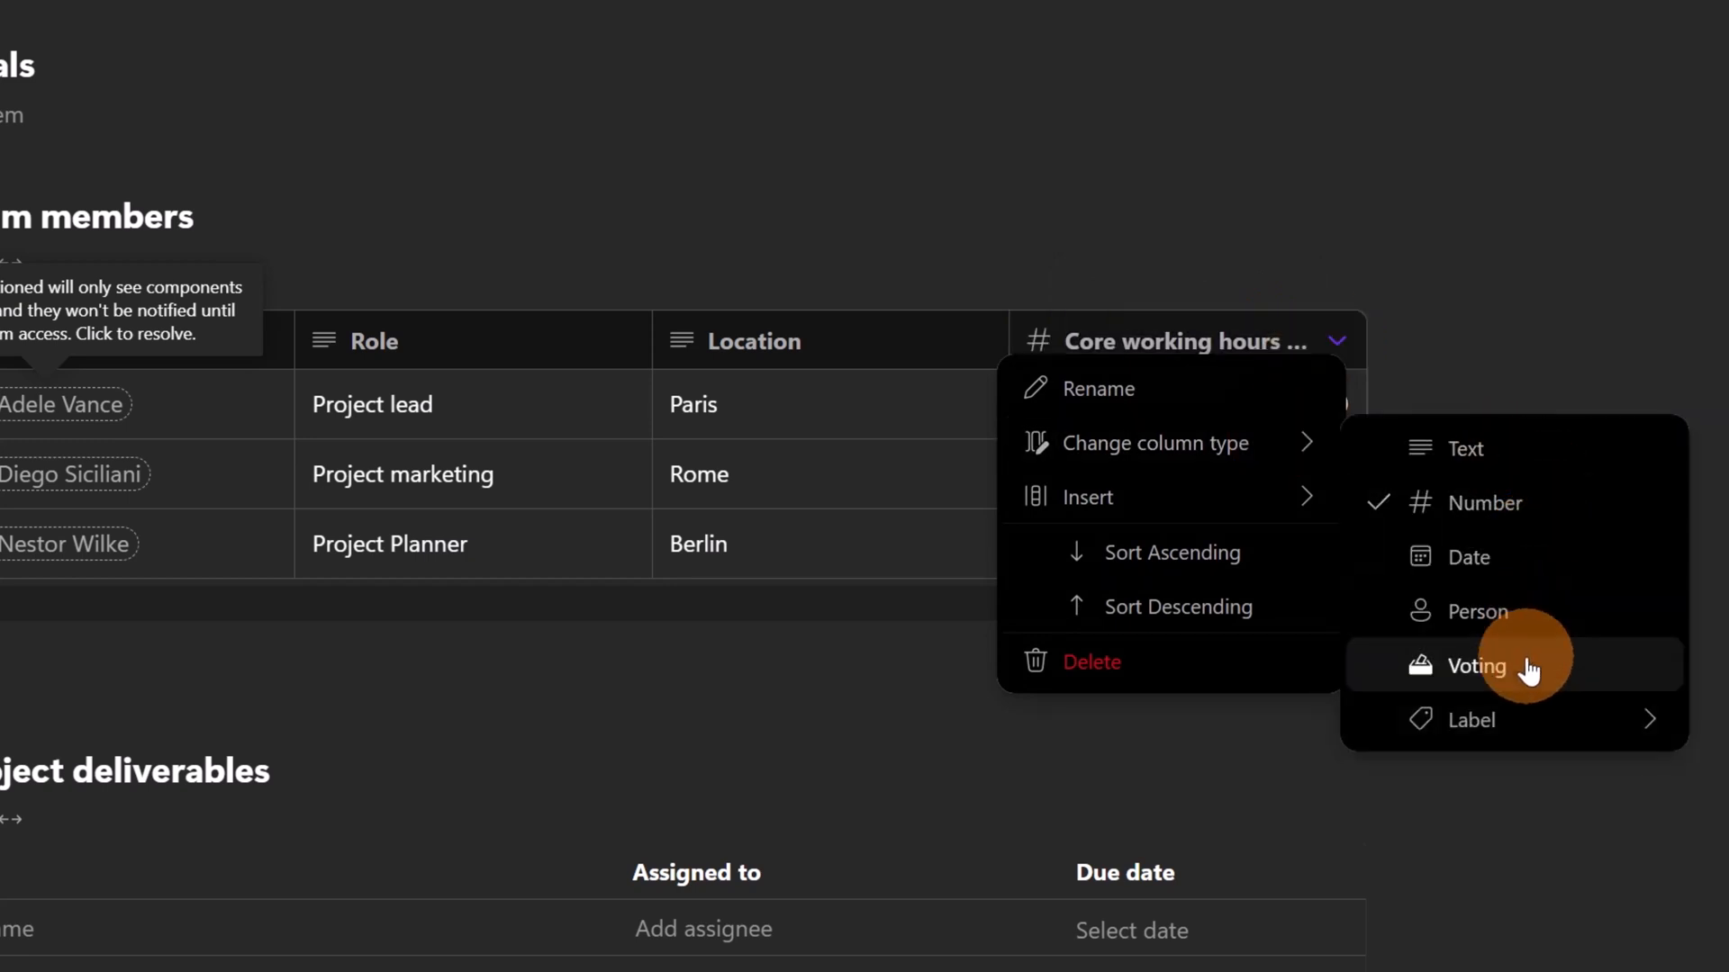
left_click(1649, 728)
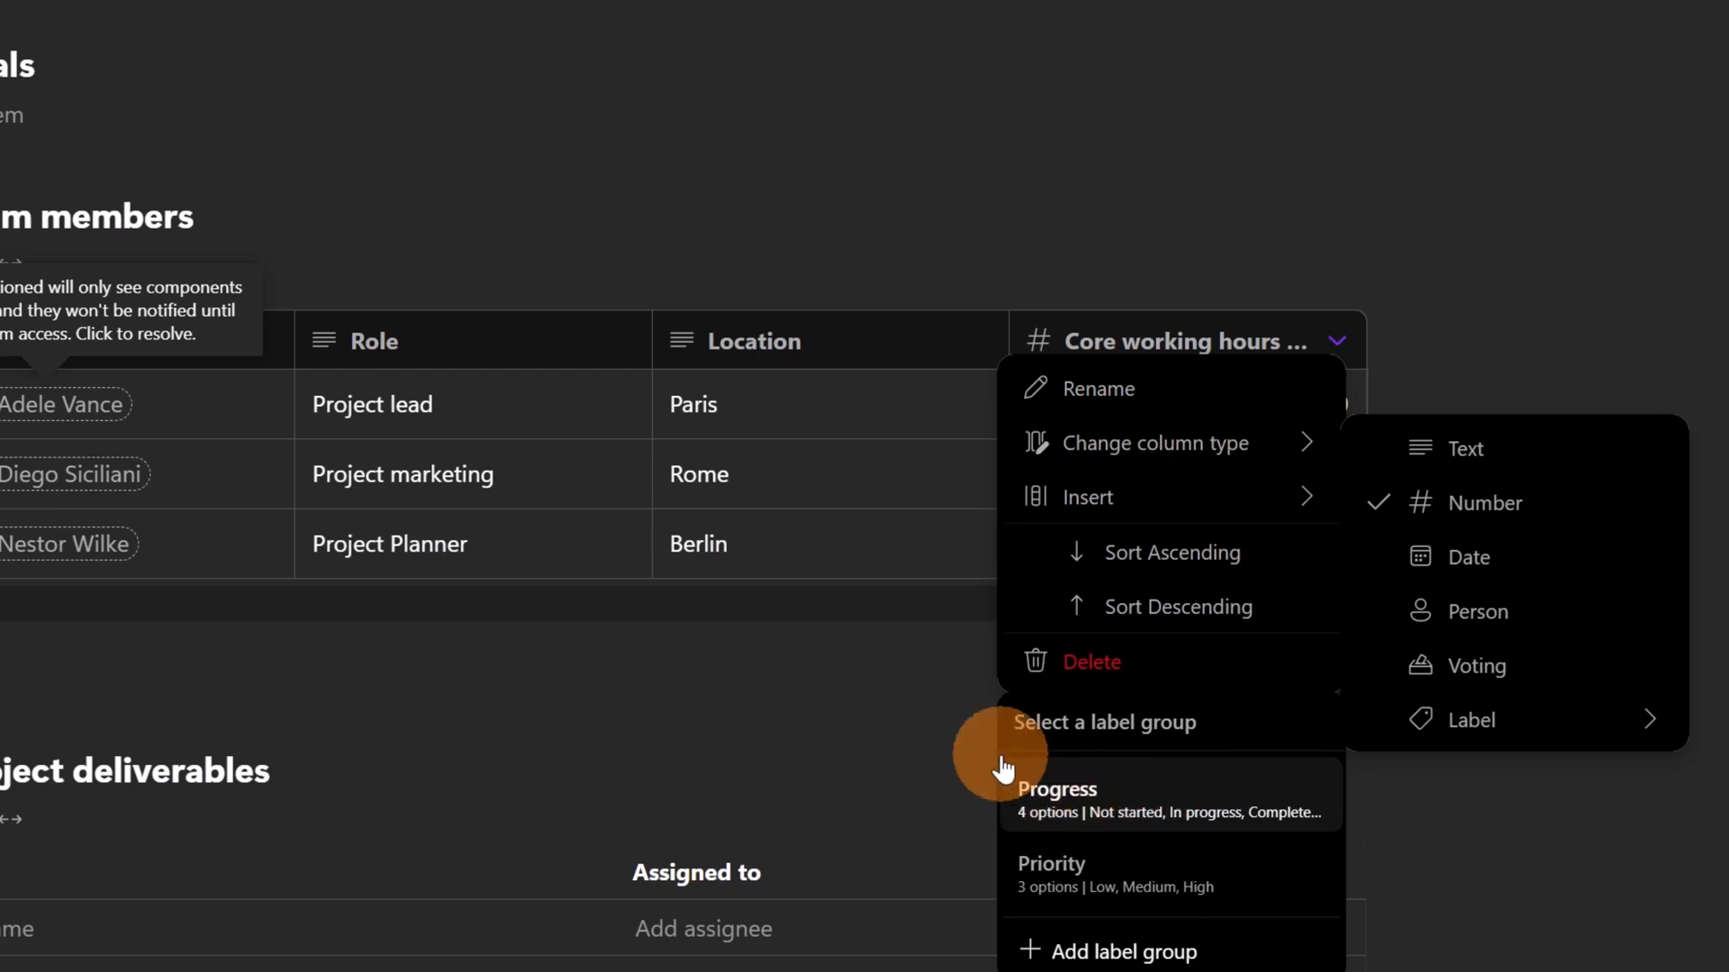
left_click(912, 703)
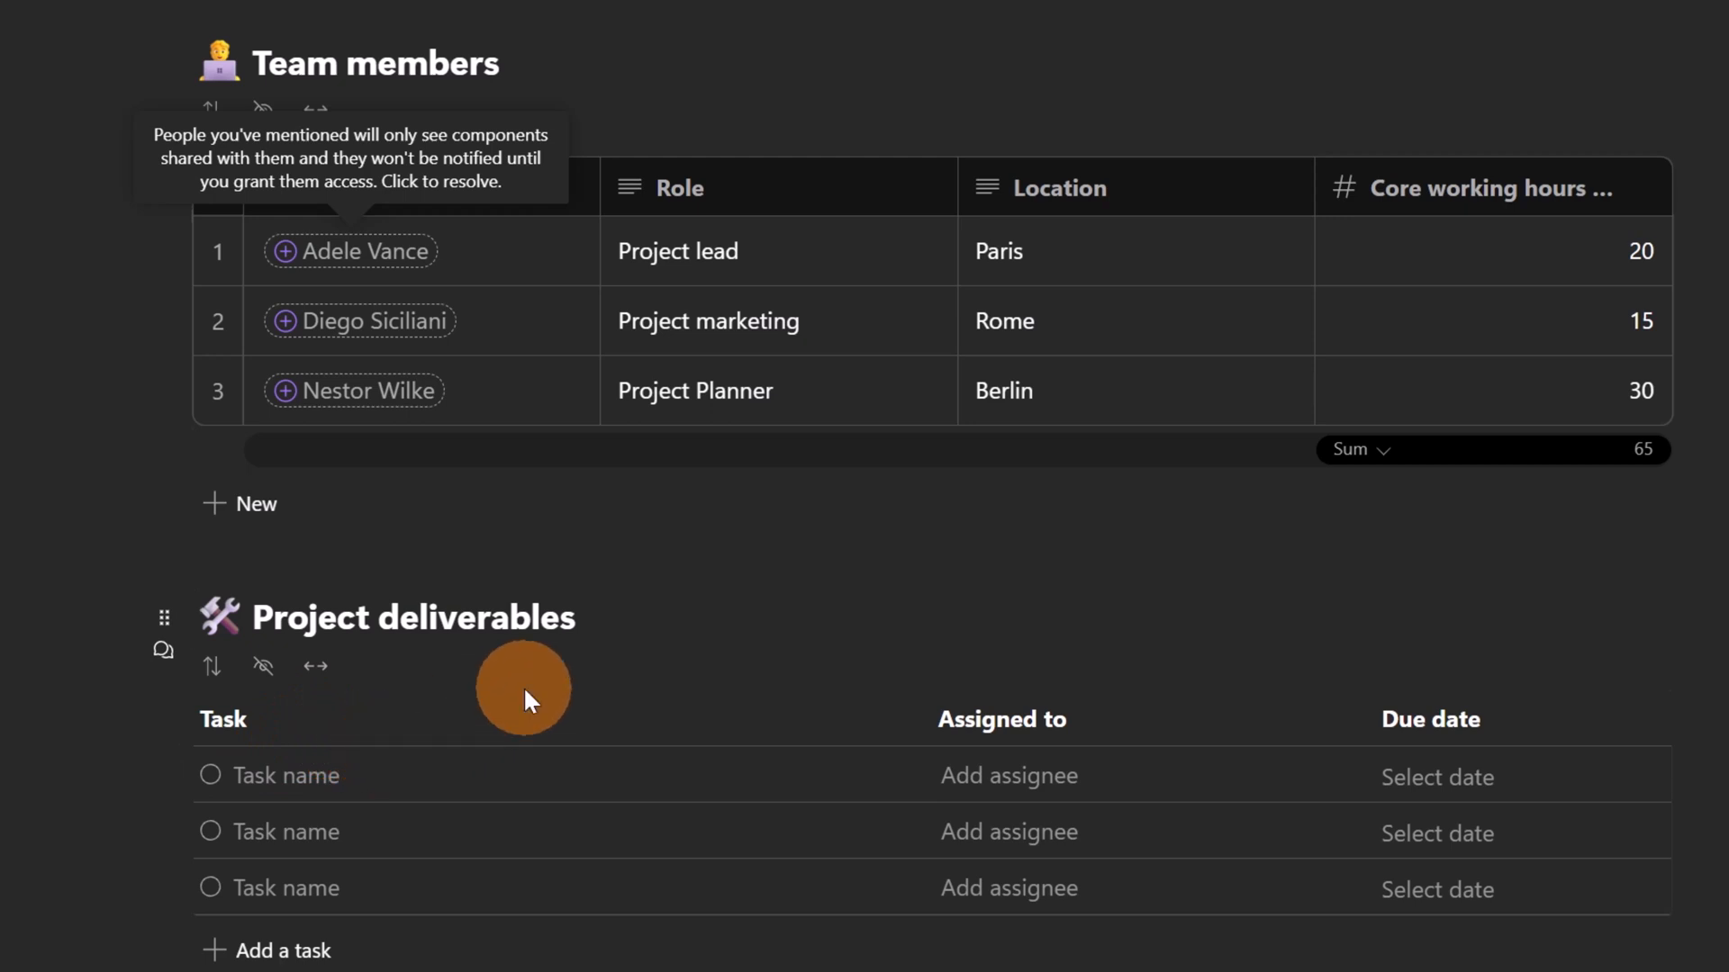
Step: Set the first Project deliverables task's due date to Wed, Apr 5, 2023
left_click(307, 764)
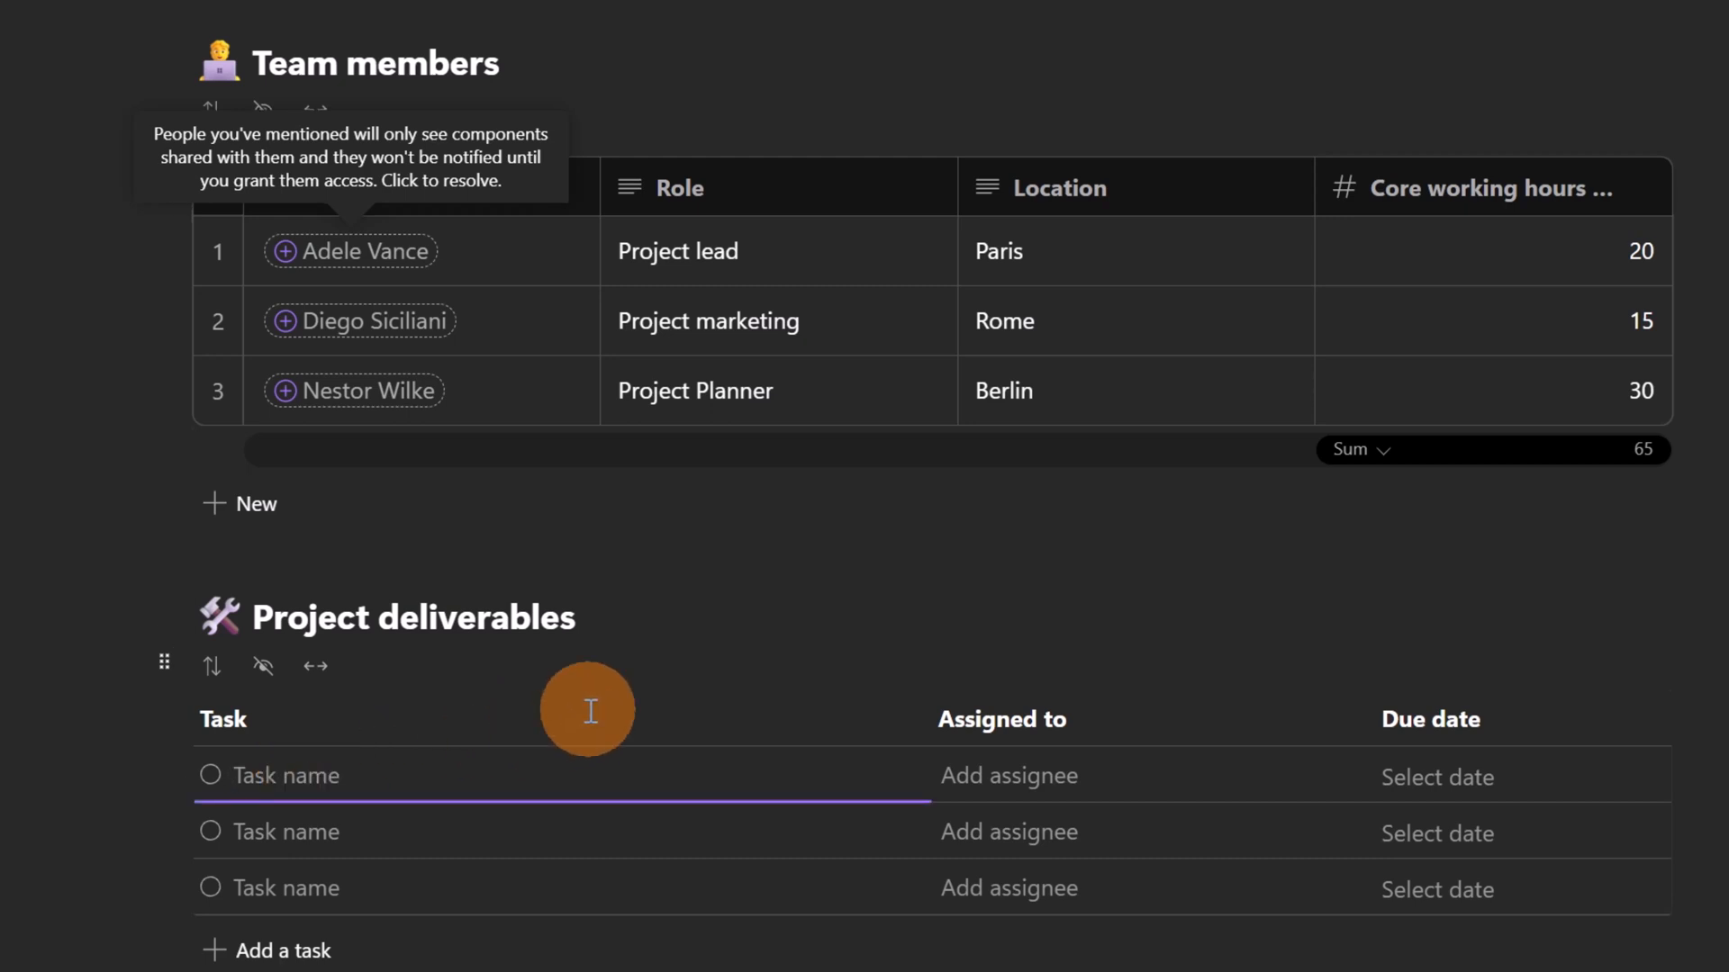
left_click(1048, 776)
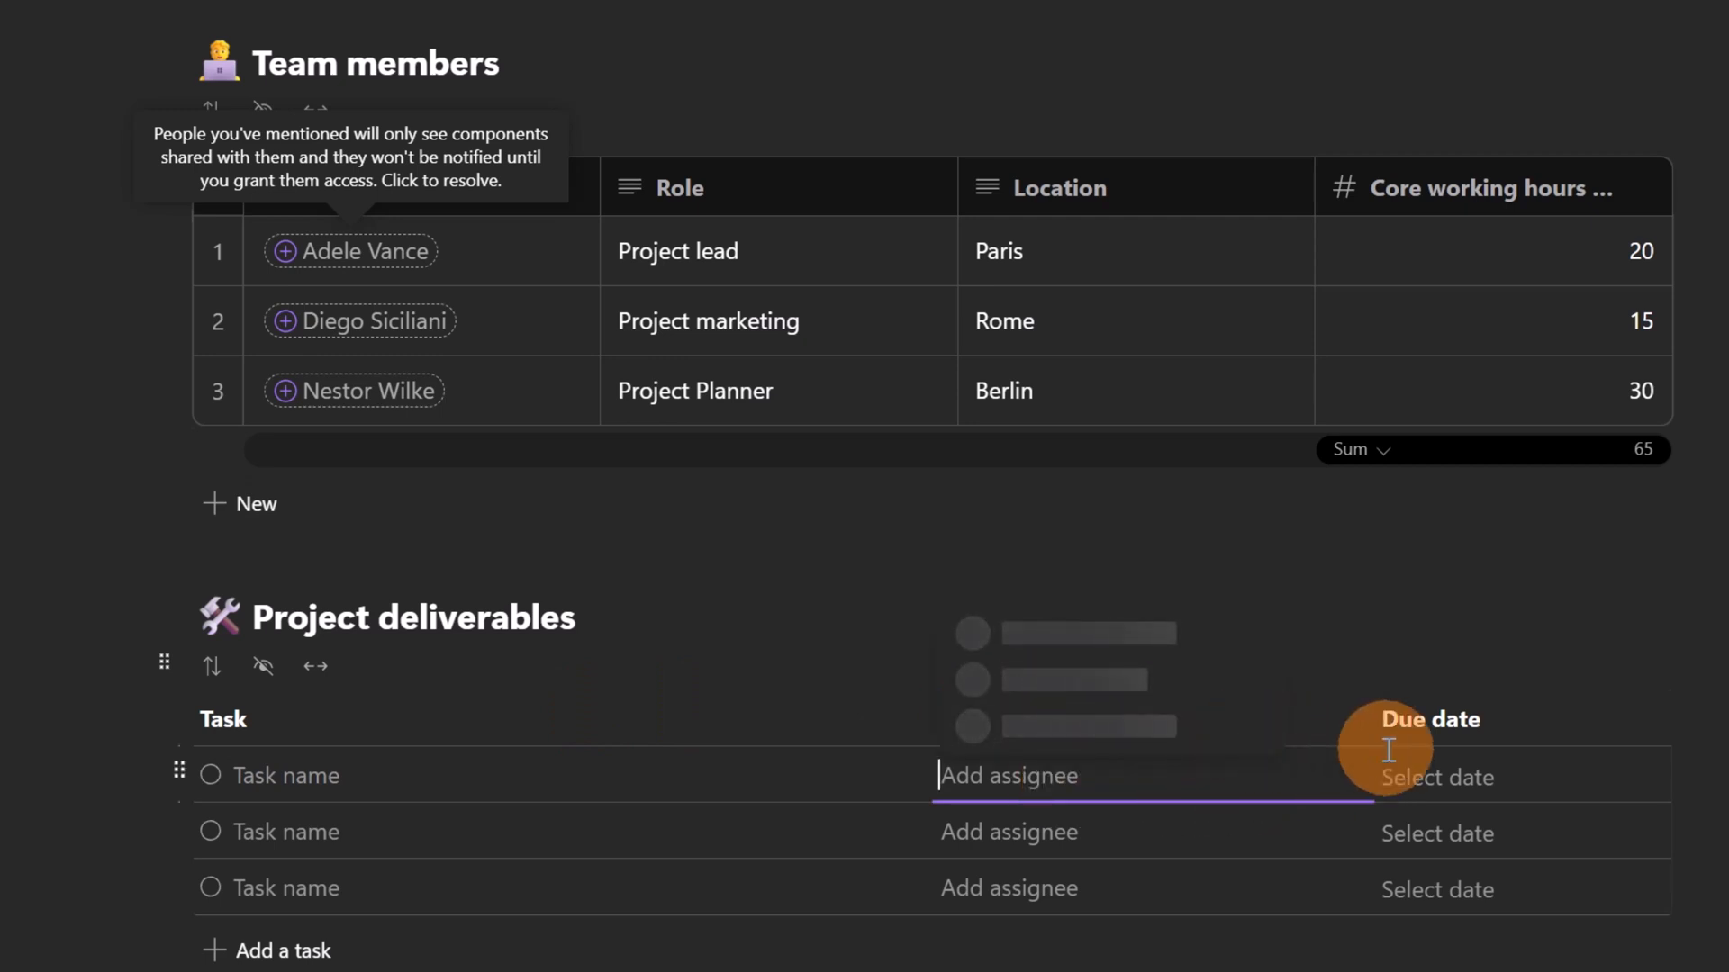
left_click(1463, 779)
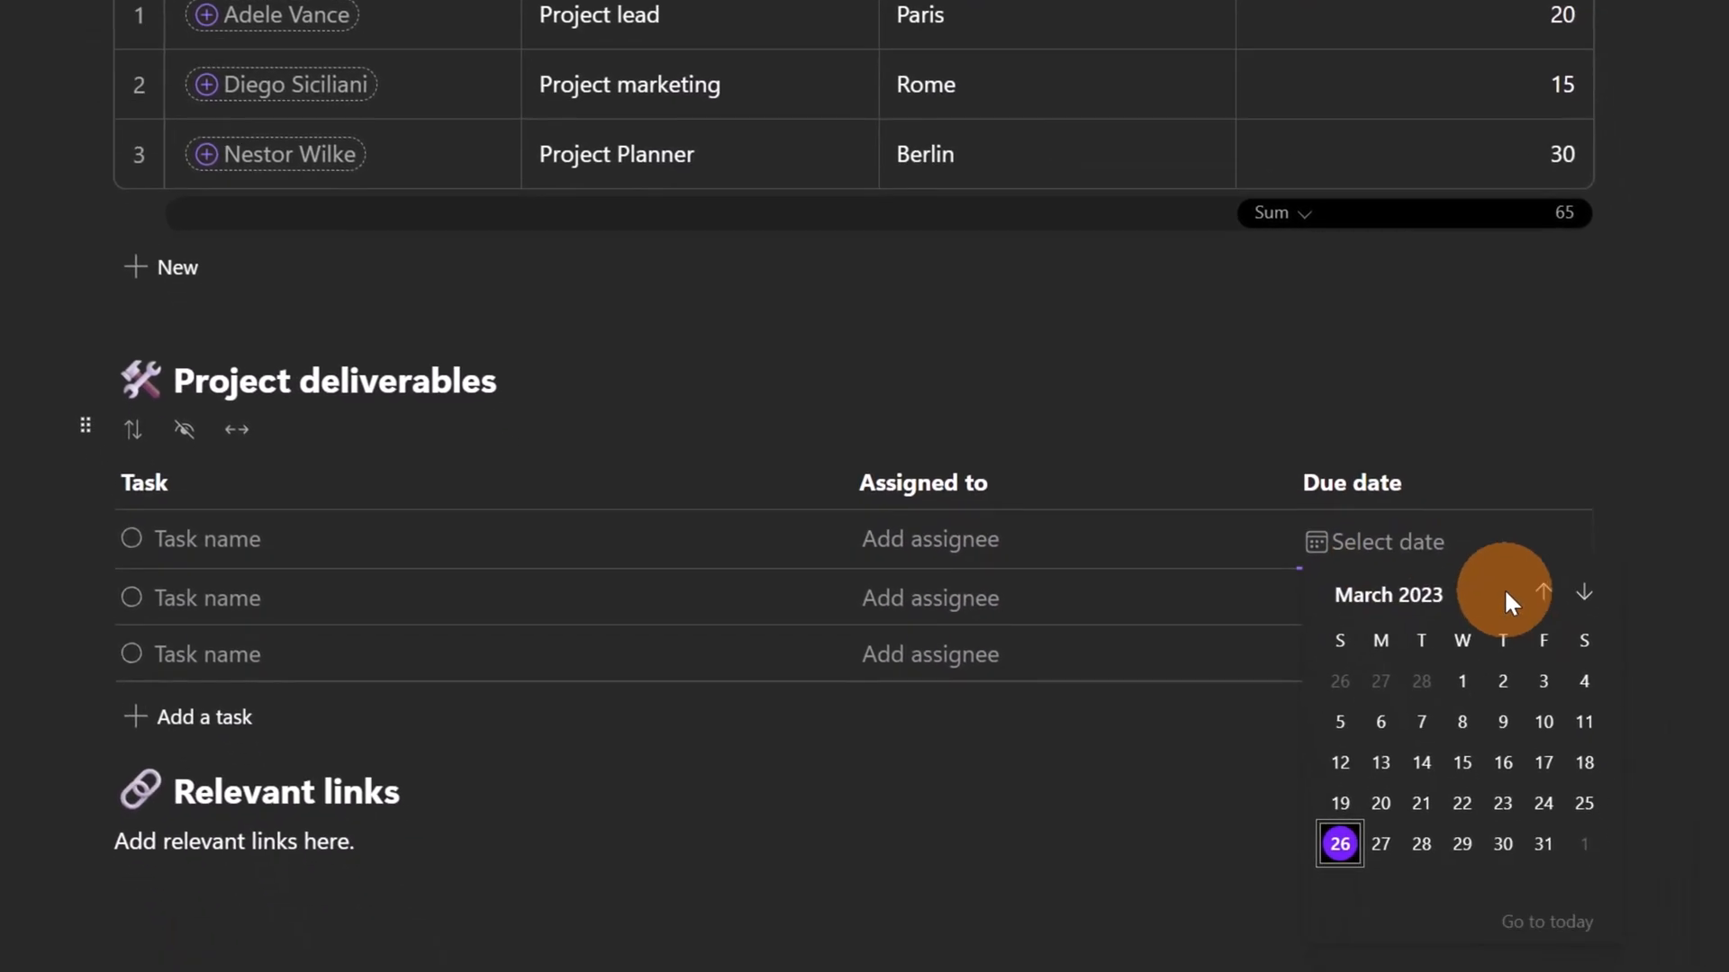
left_click(1582, 596)
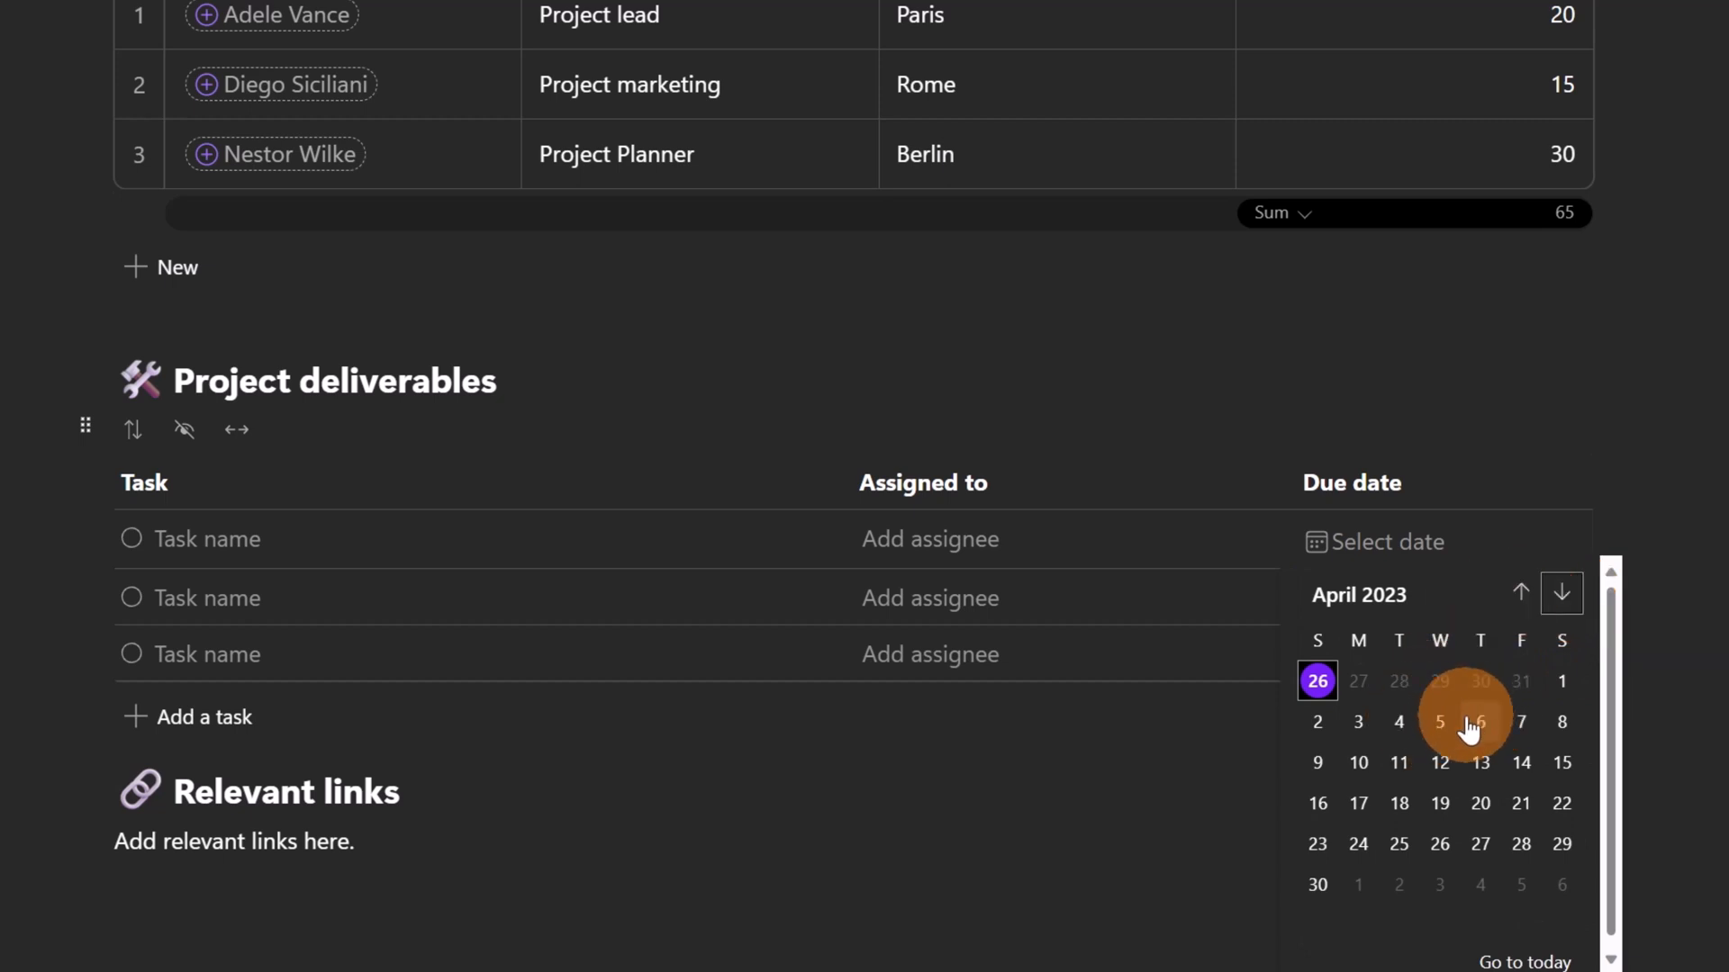
left_click(1439, 722)
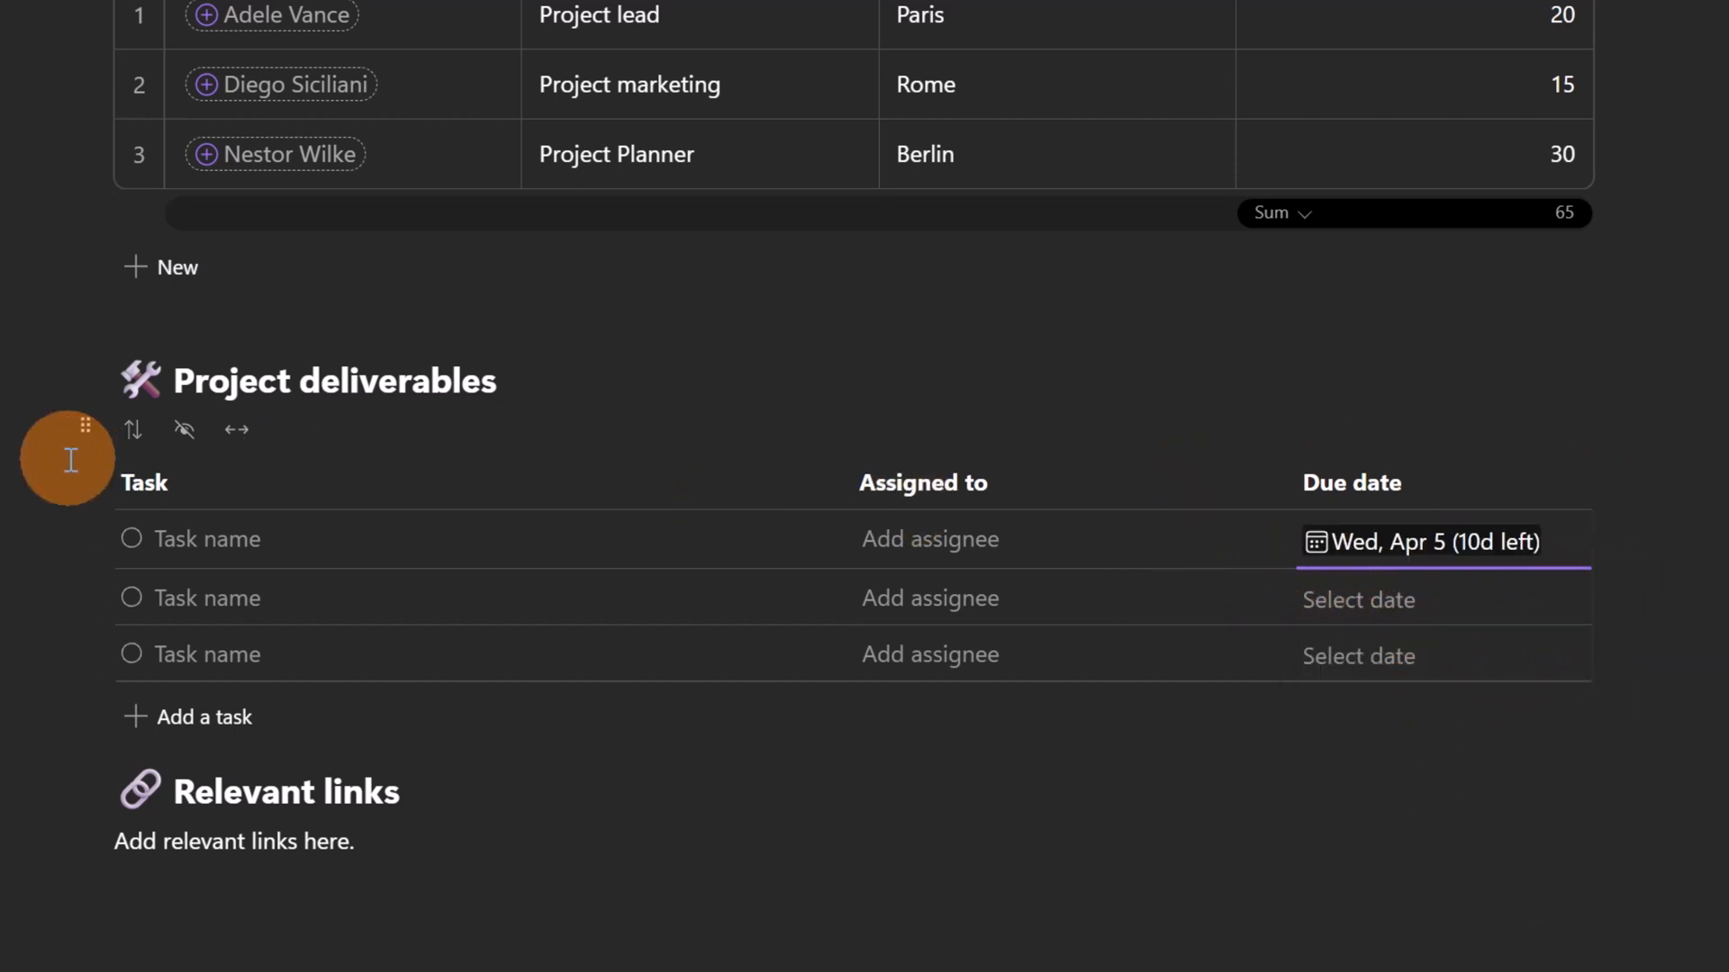
Step: Check the deliverables table's column visibility options, and expand the table's width before collapsing it again
left_click(186, 432)
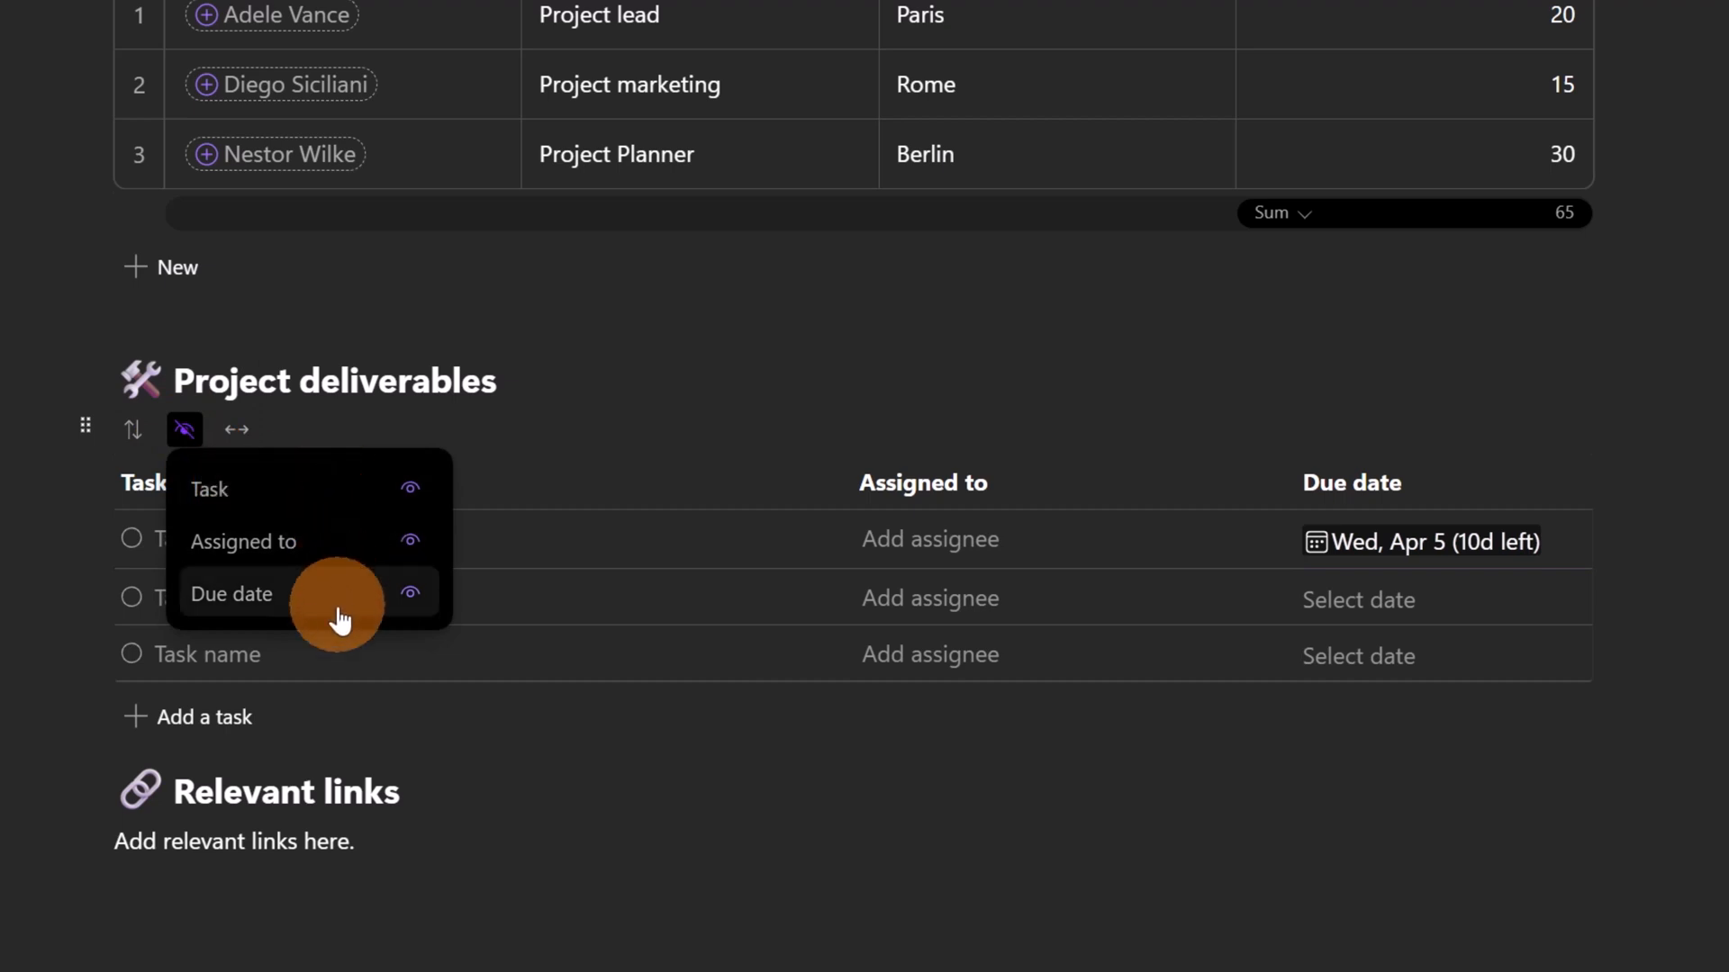
left_click(236, 430)
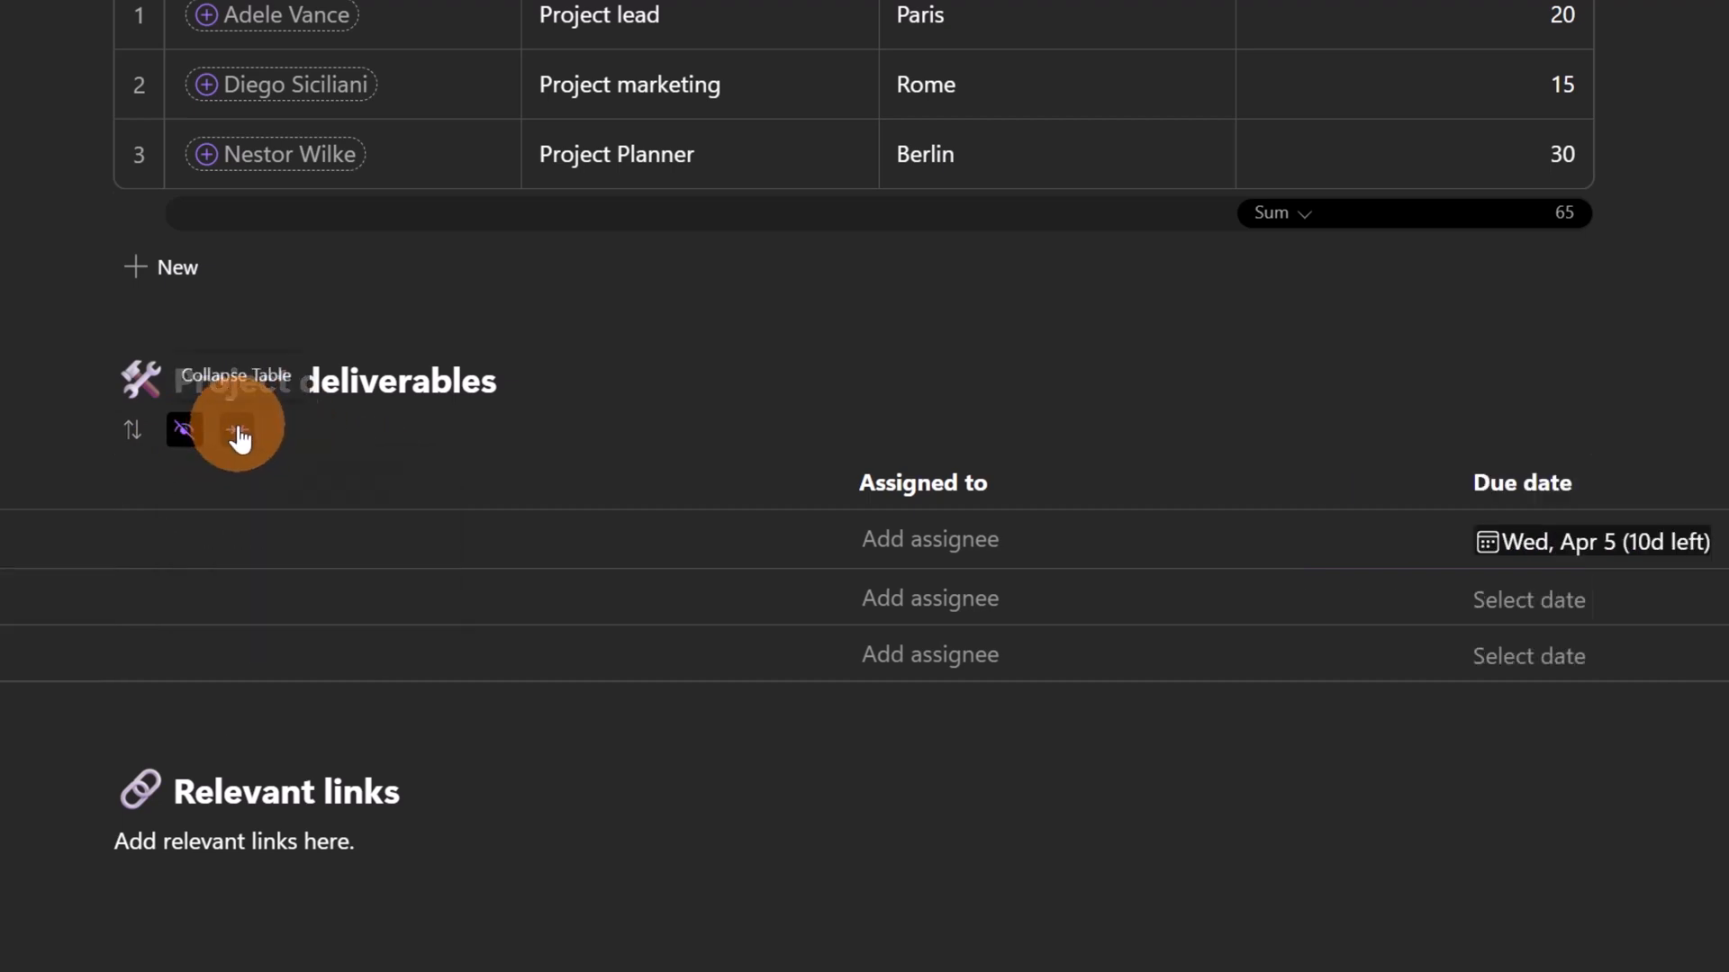
left_click(240, 444)
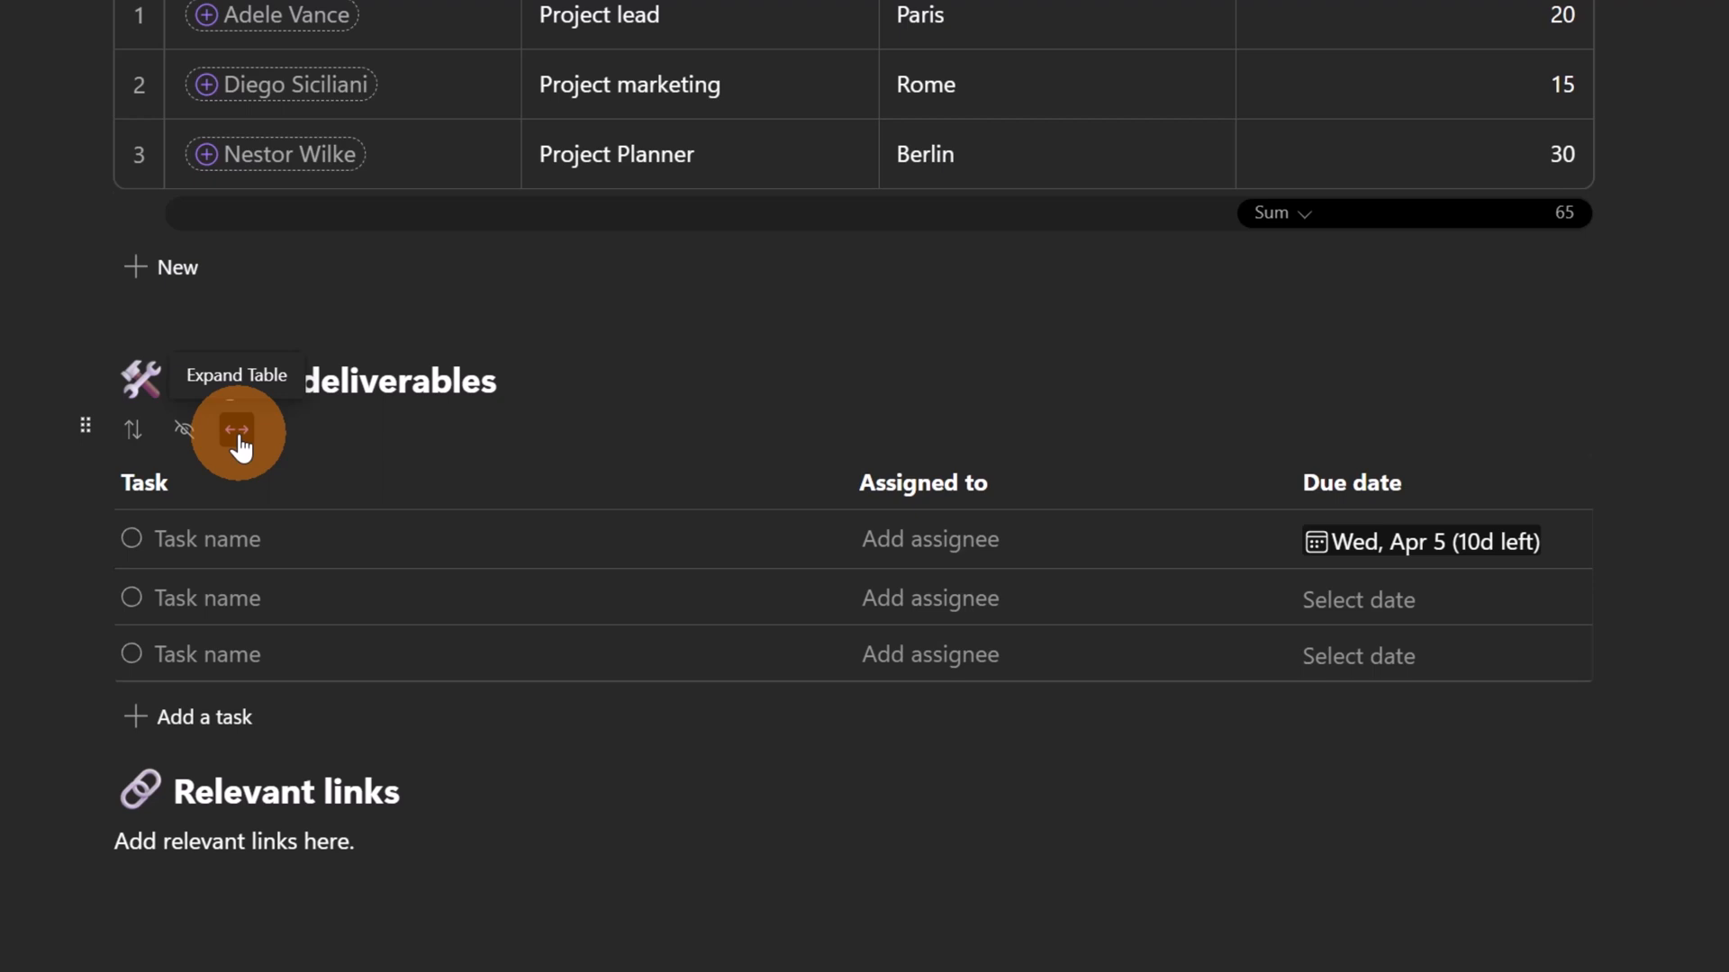
Step: Turn the Project deliverables table into a Loop component and copy its sharing link
left_click(85, 427)
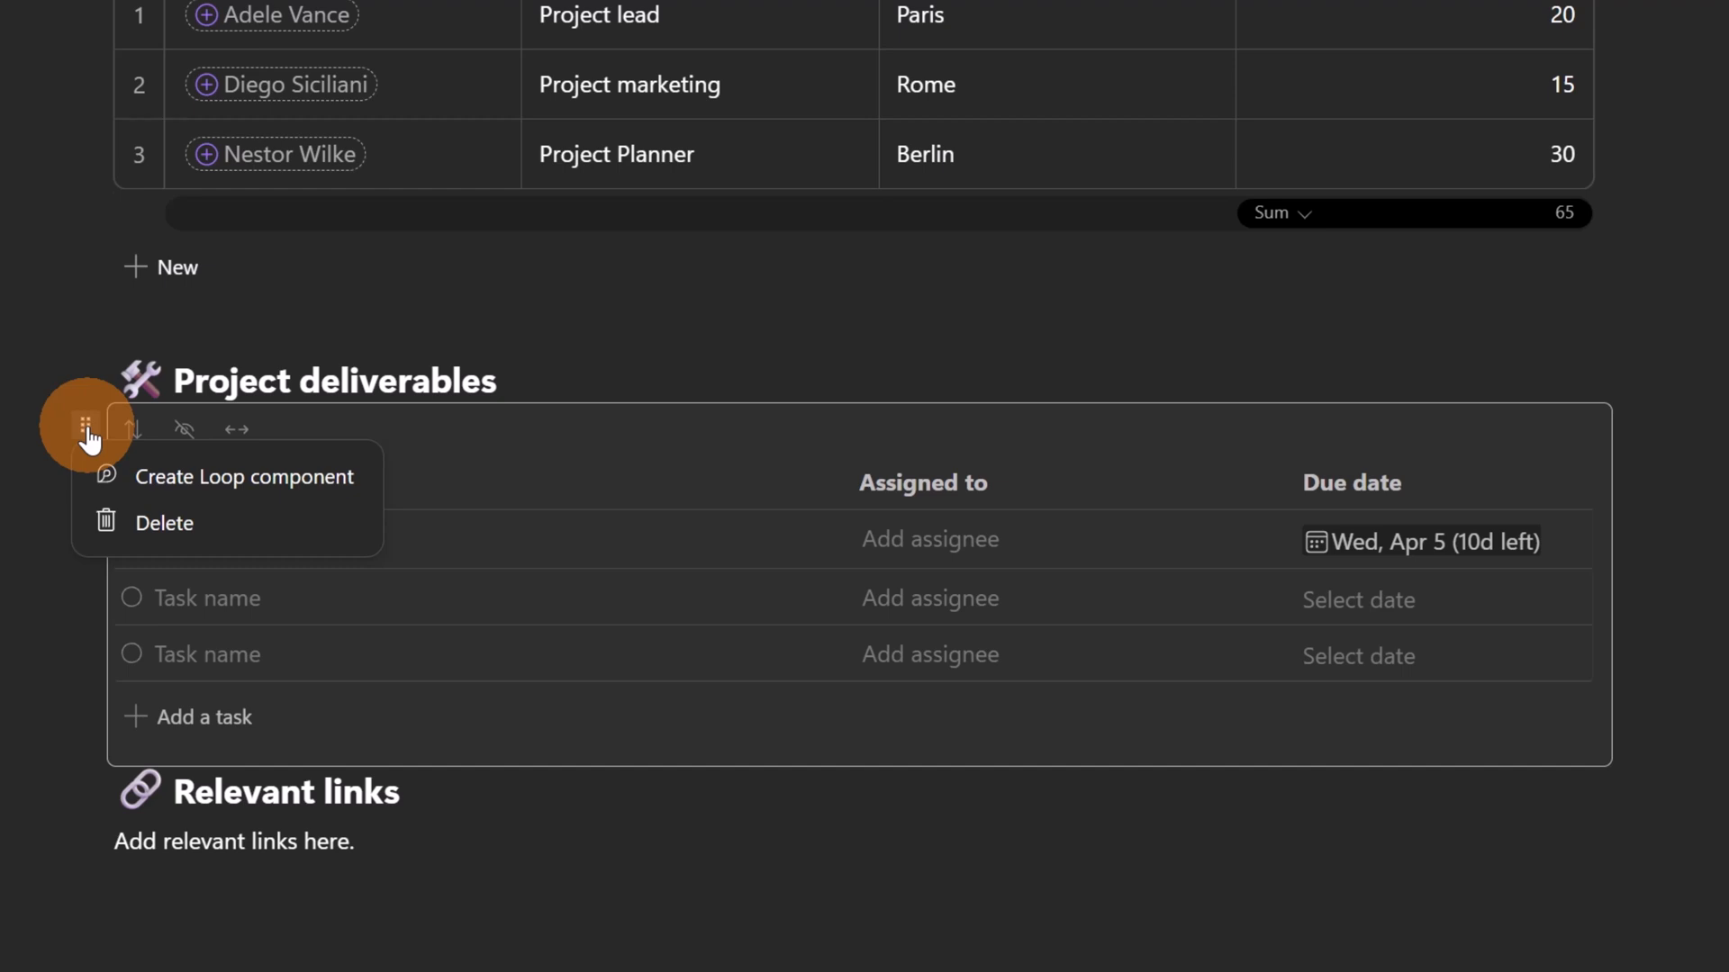
left_click(176, 479)
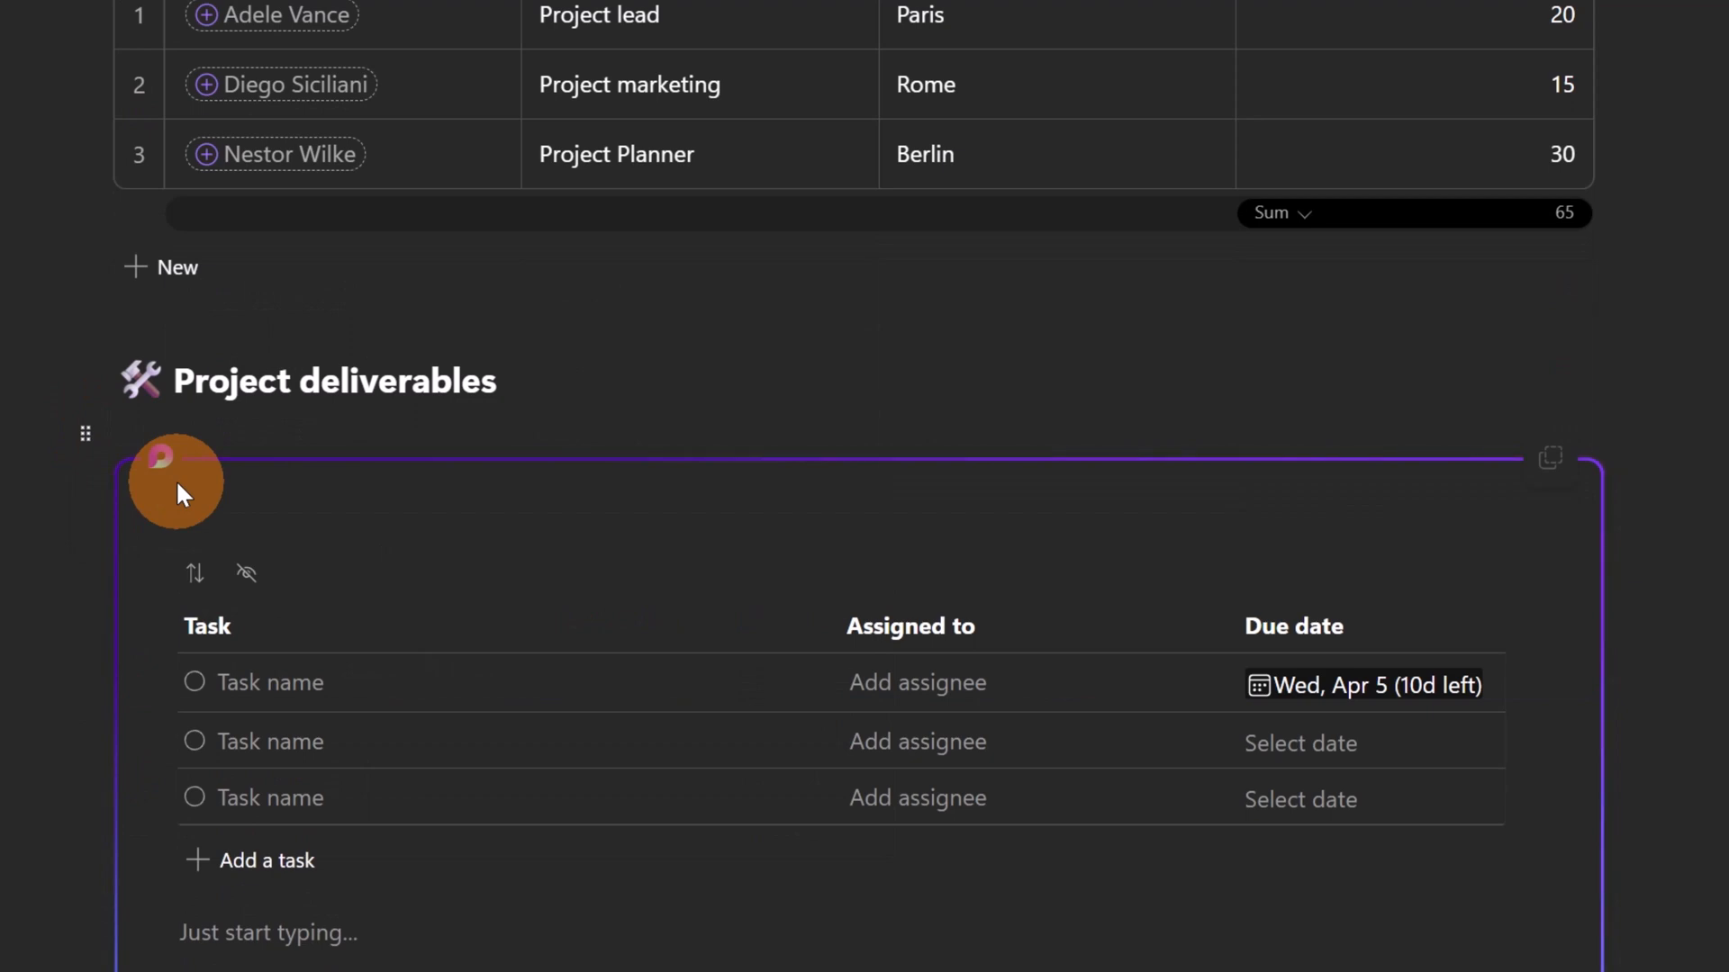
scroll(776, 479, "down", 2)
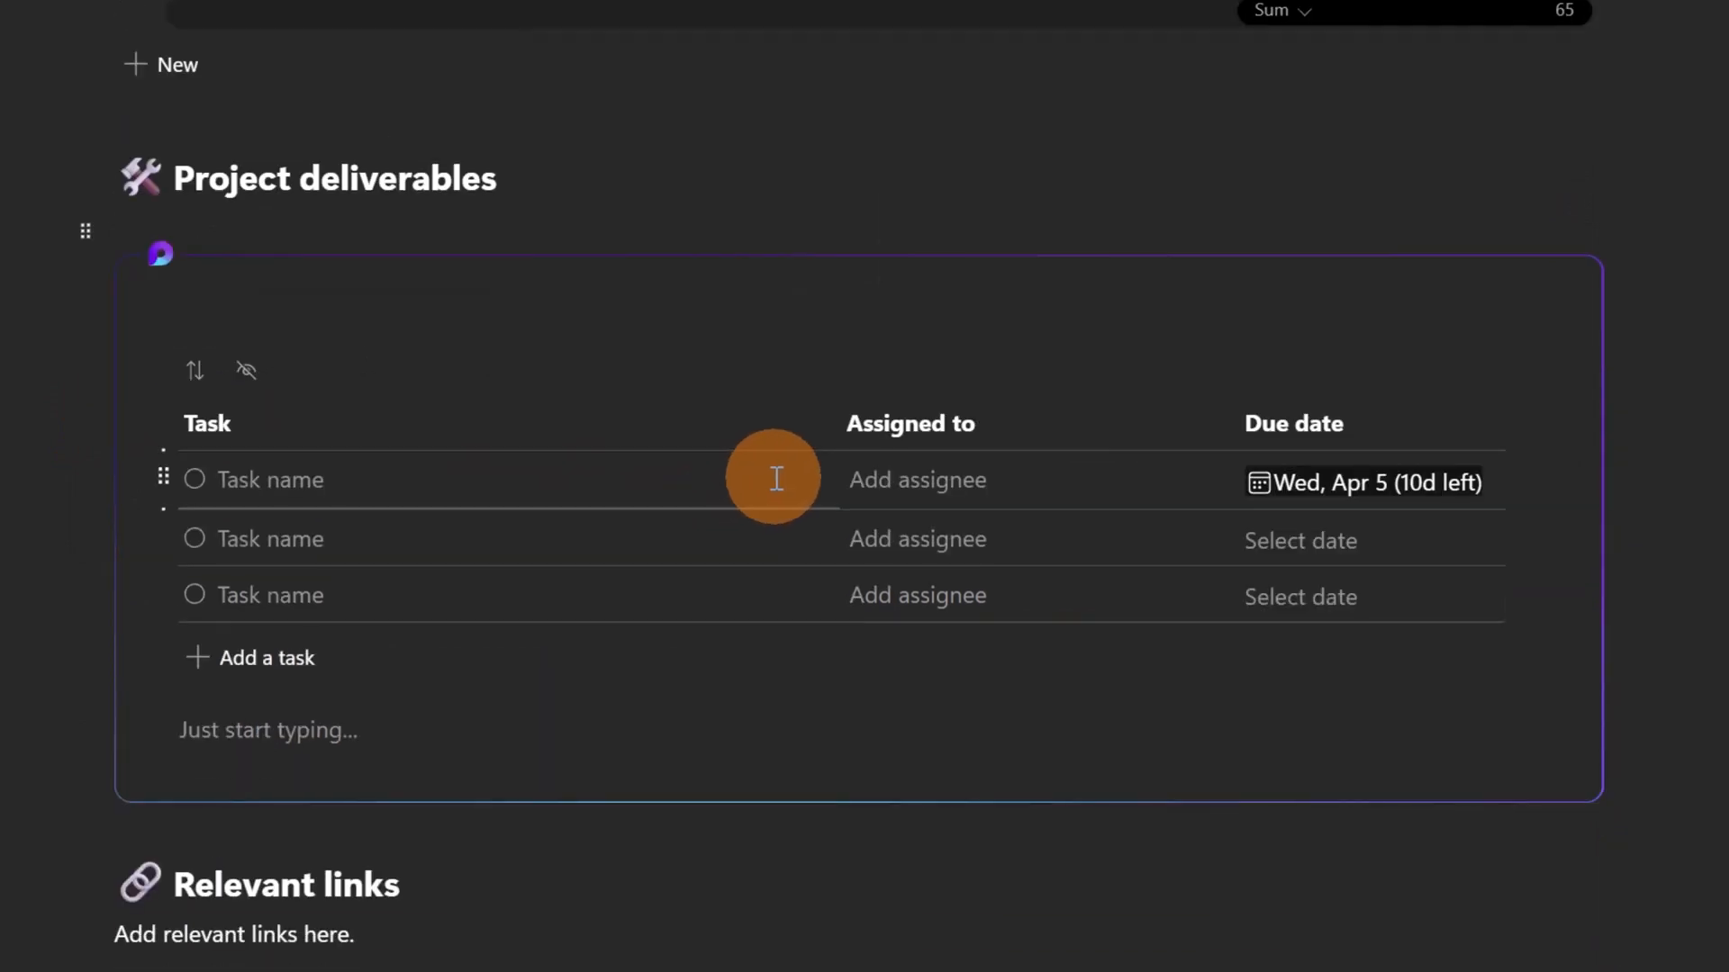
scroll(802, 459, "down", 1)
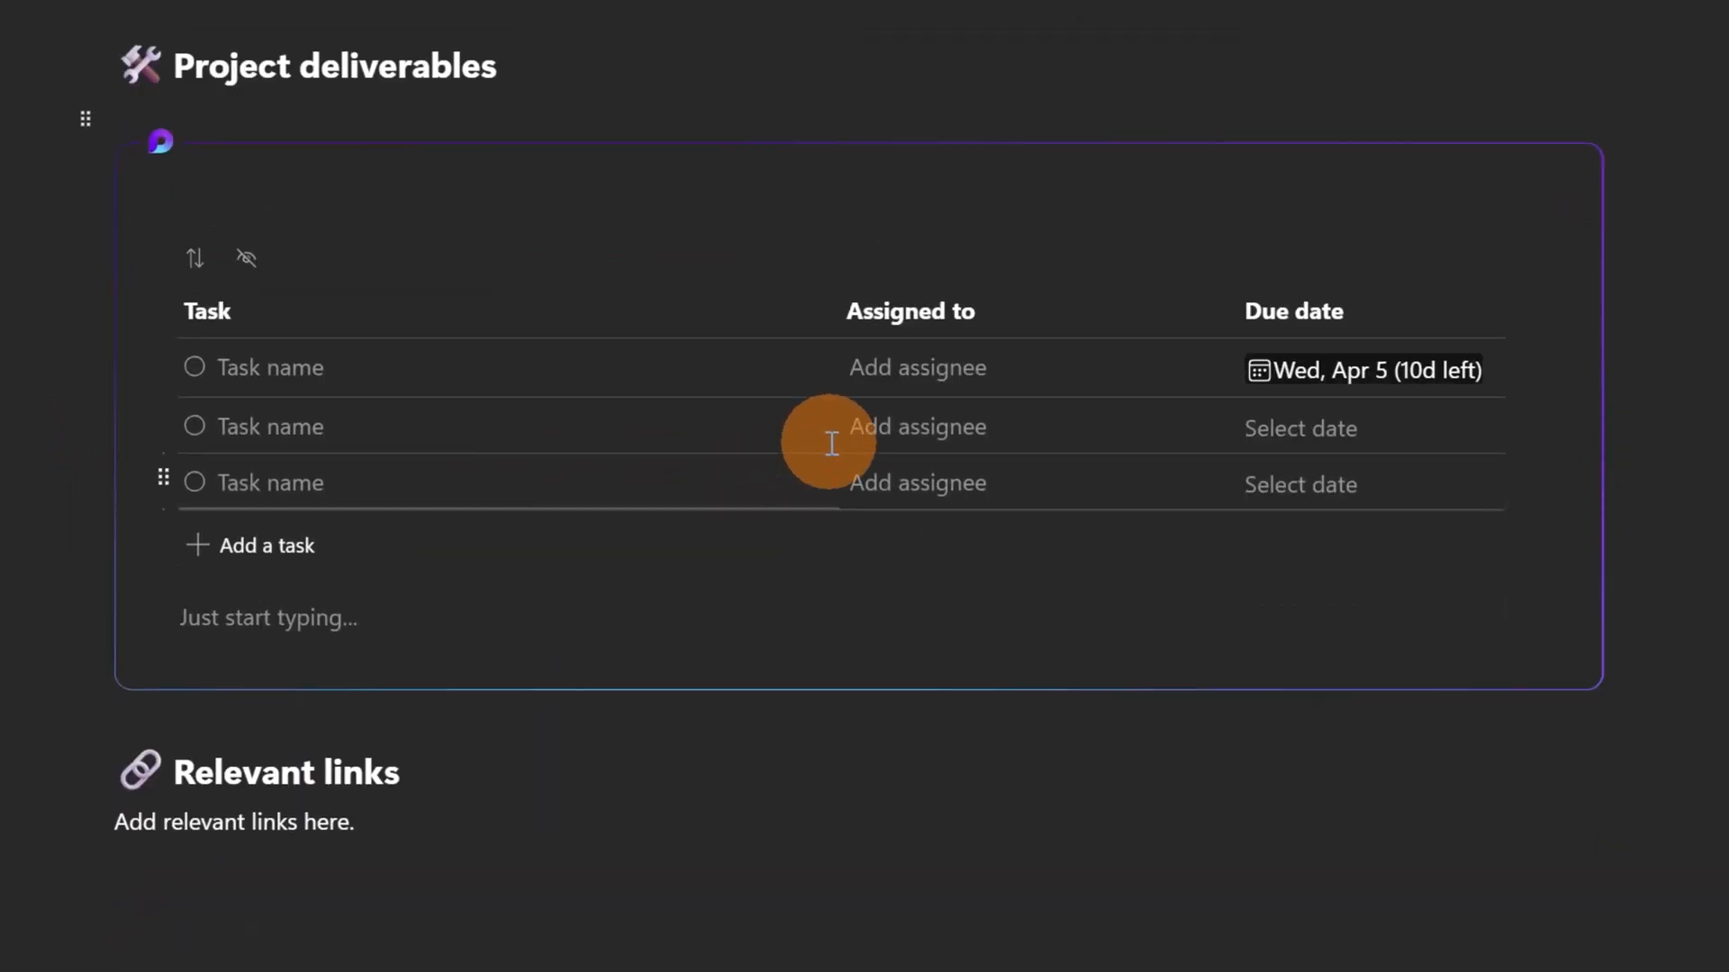
left_click(1553, 142)
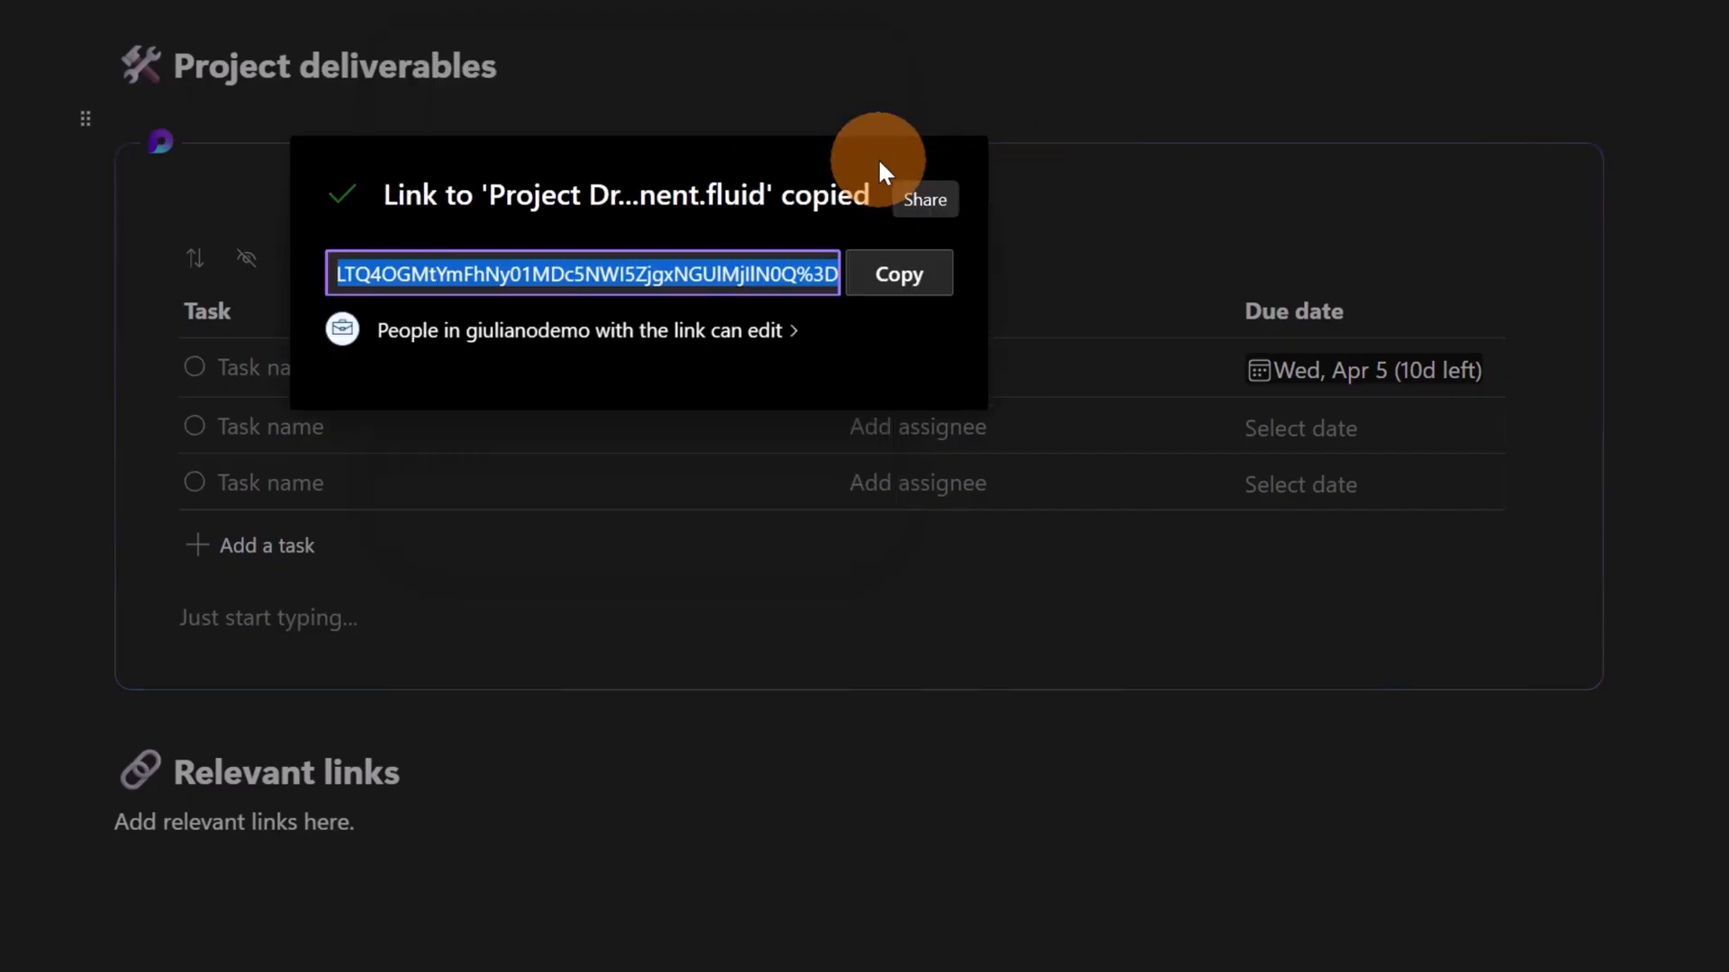
left_click(897, 279)
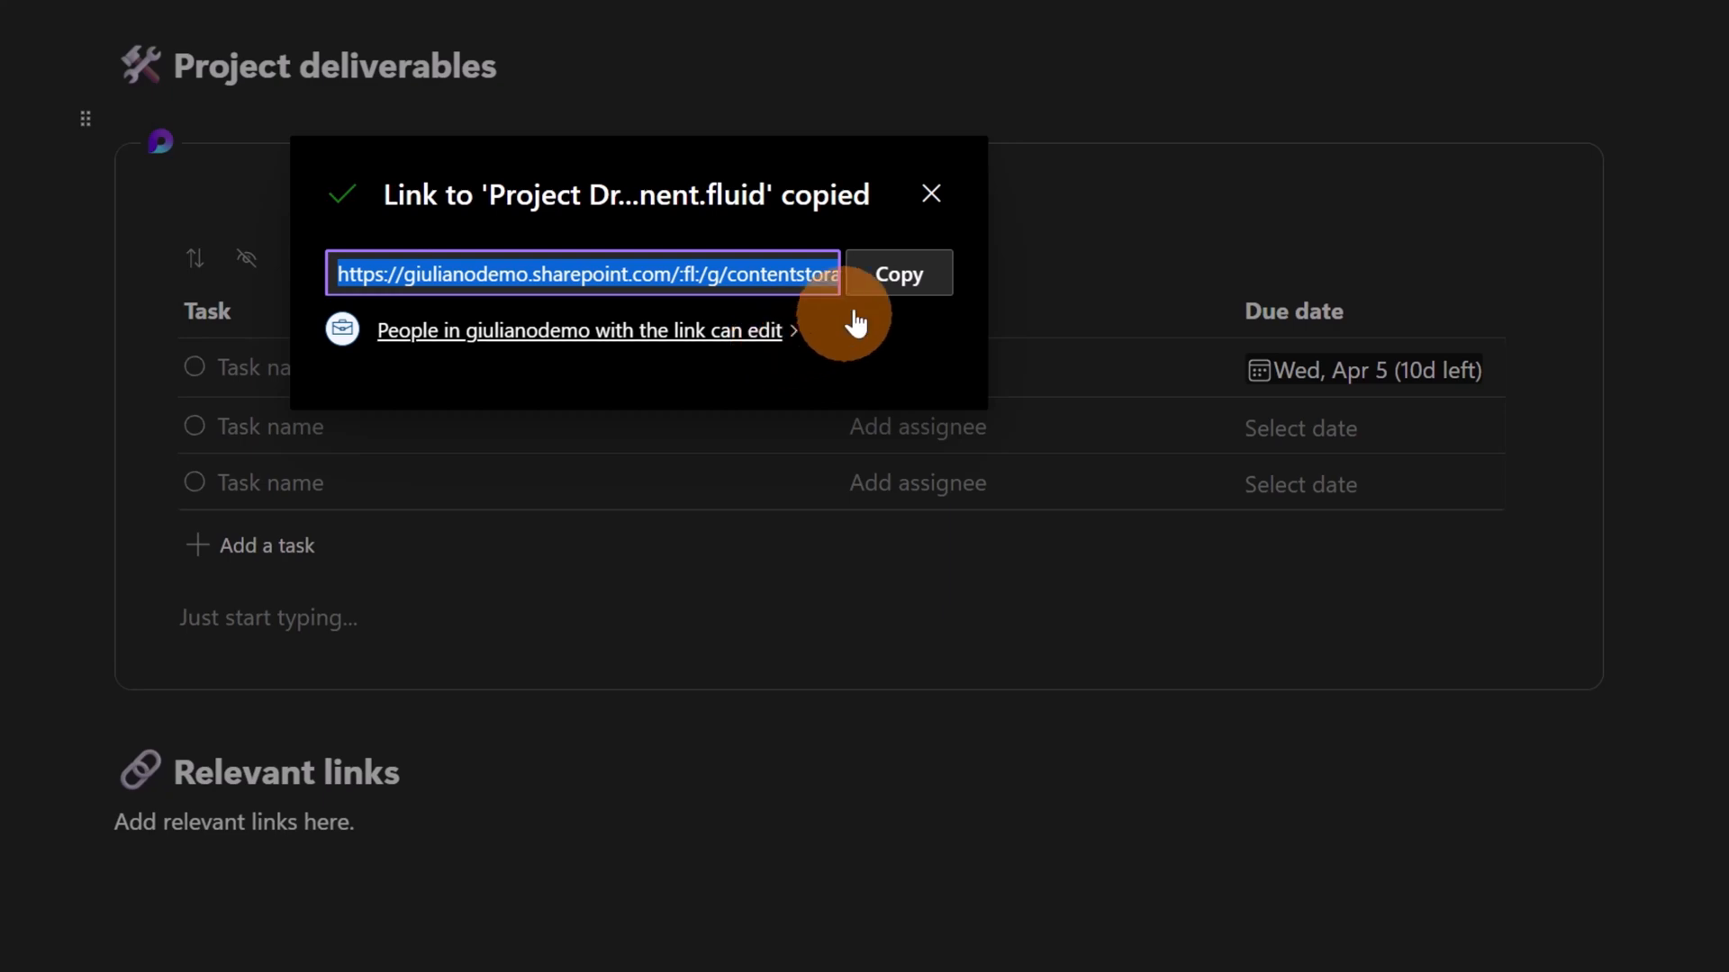
left_click(883, 276)
left_click(1143, 216)
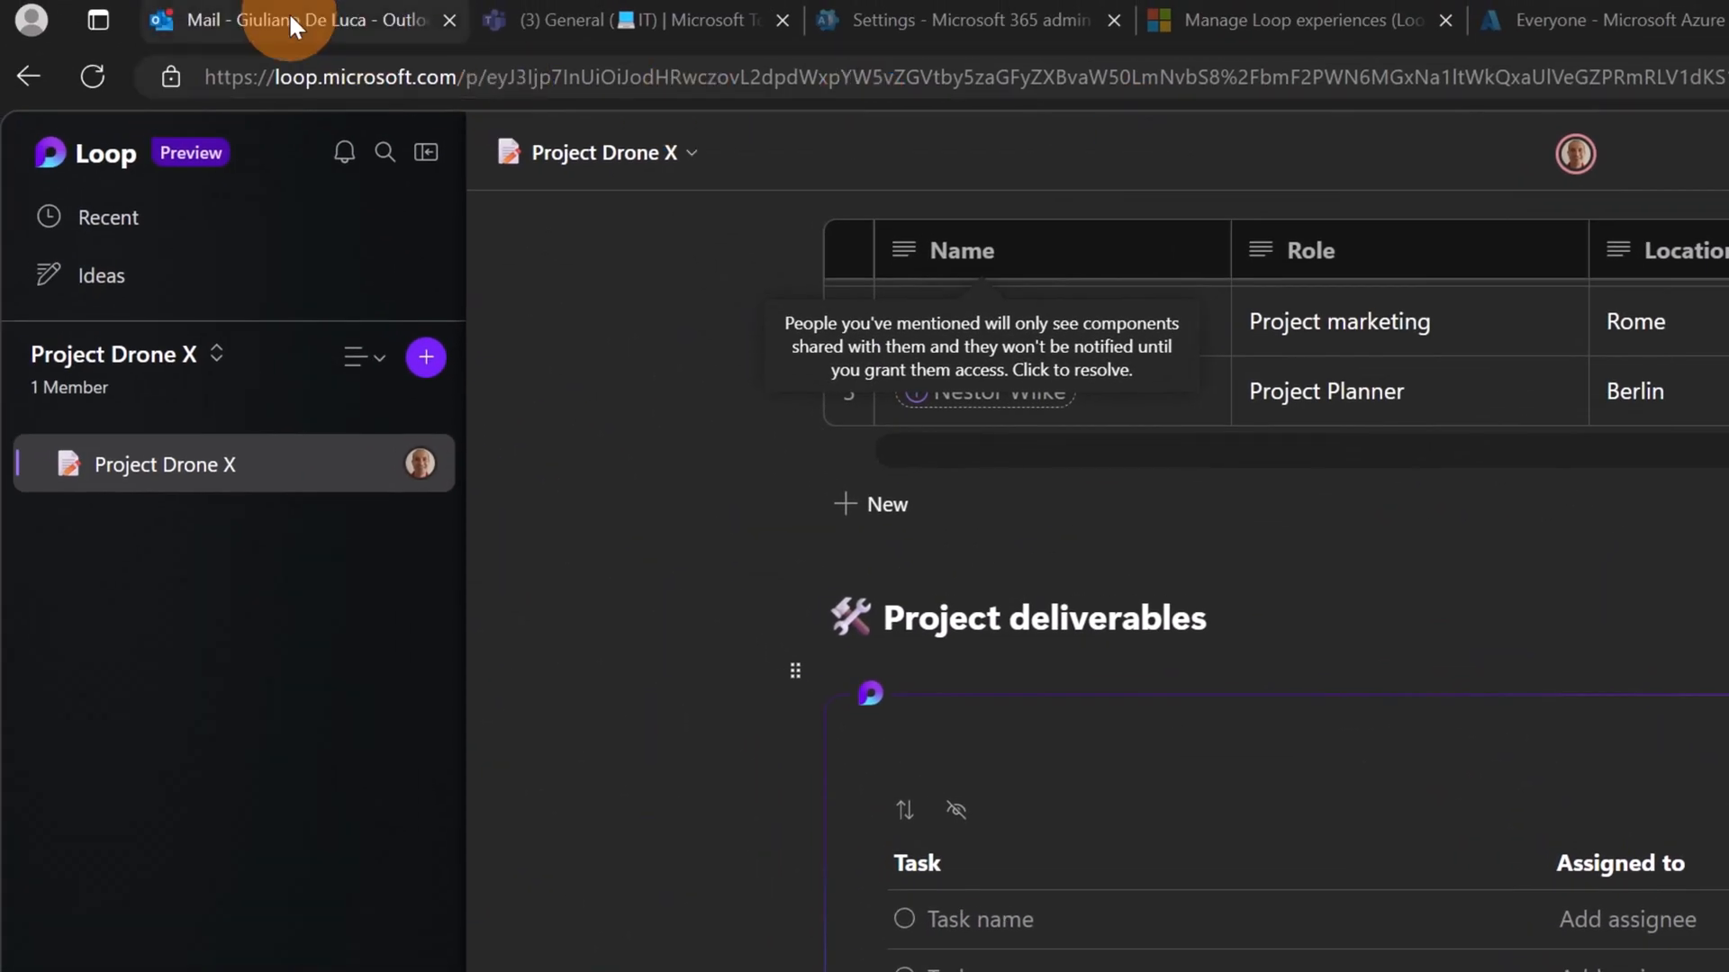
Step: Switch to Outlook and start a new email addressed to the project lead
left_click(289, 16)
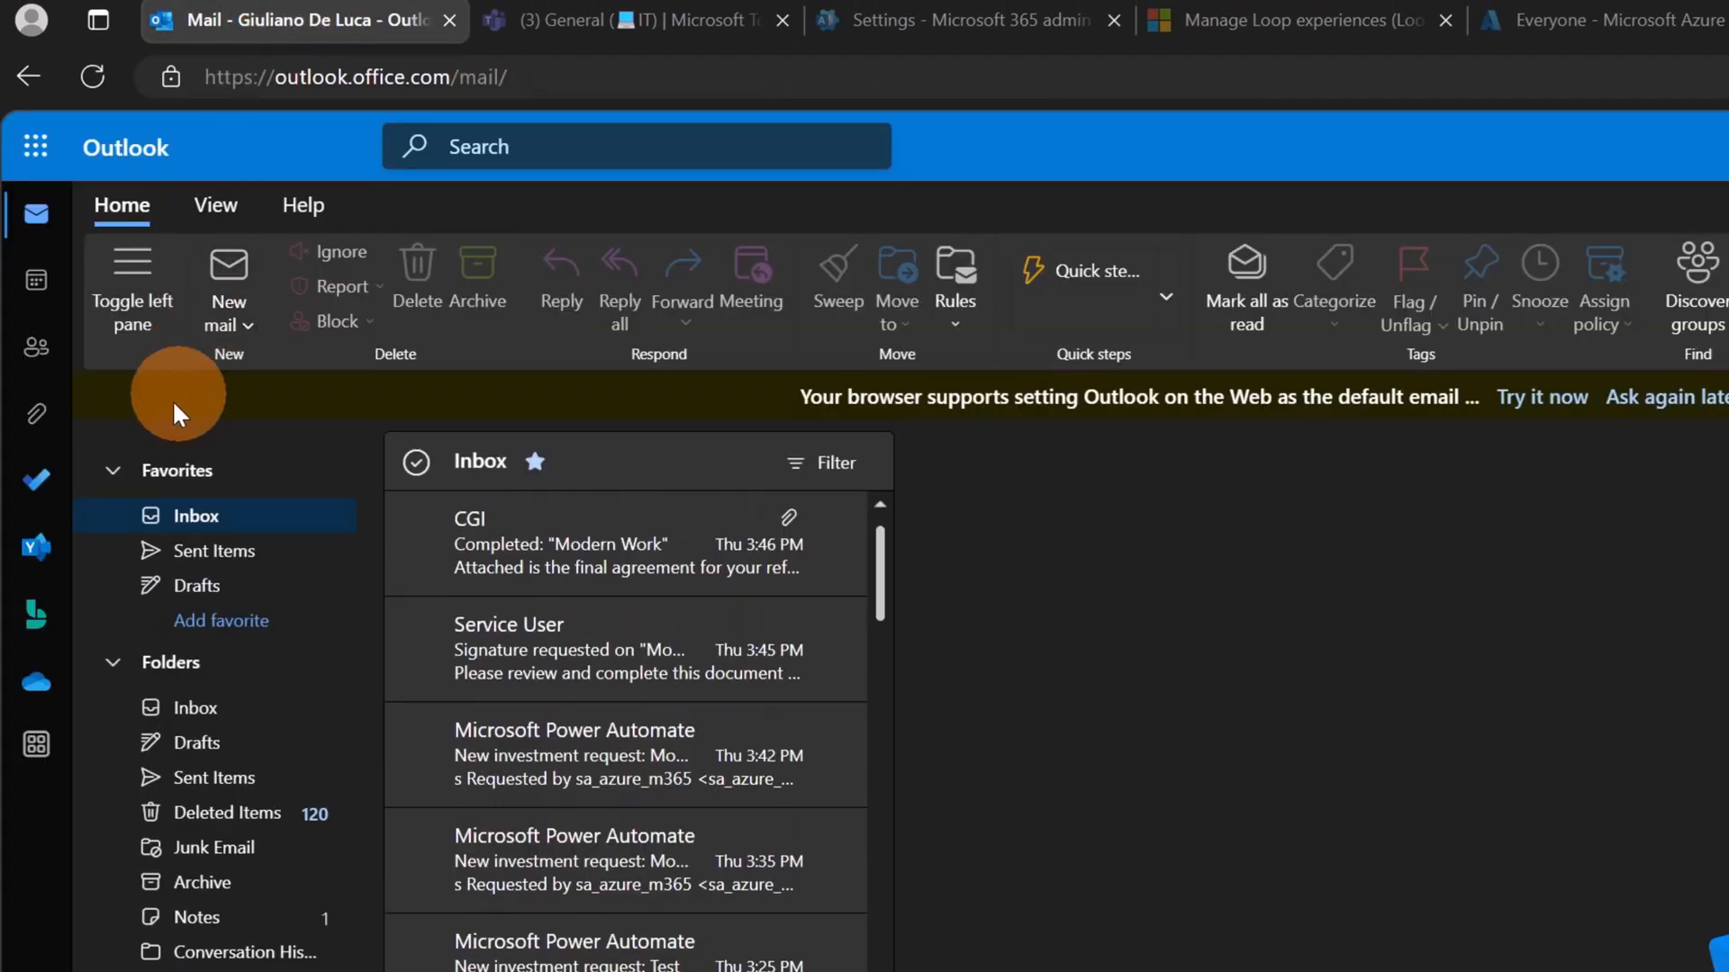
left_click(236, 273)
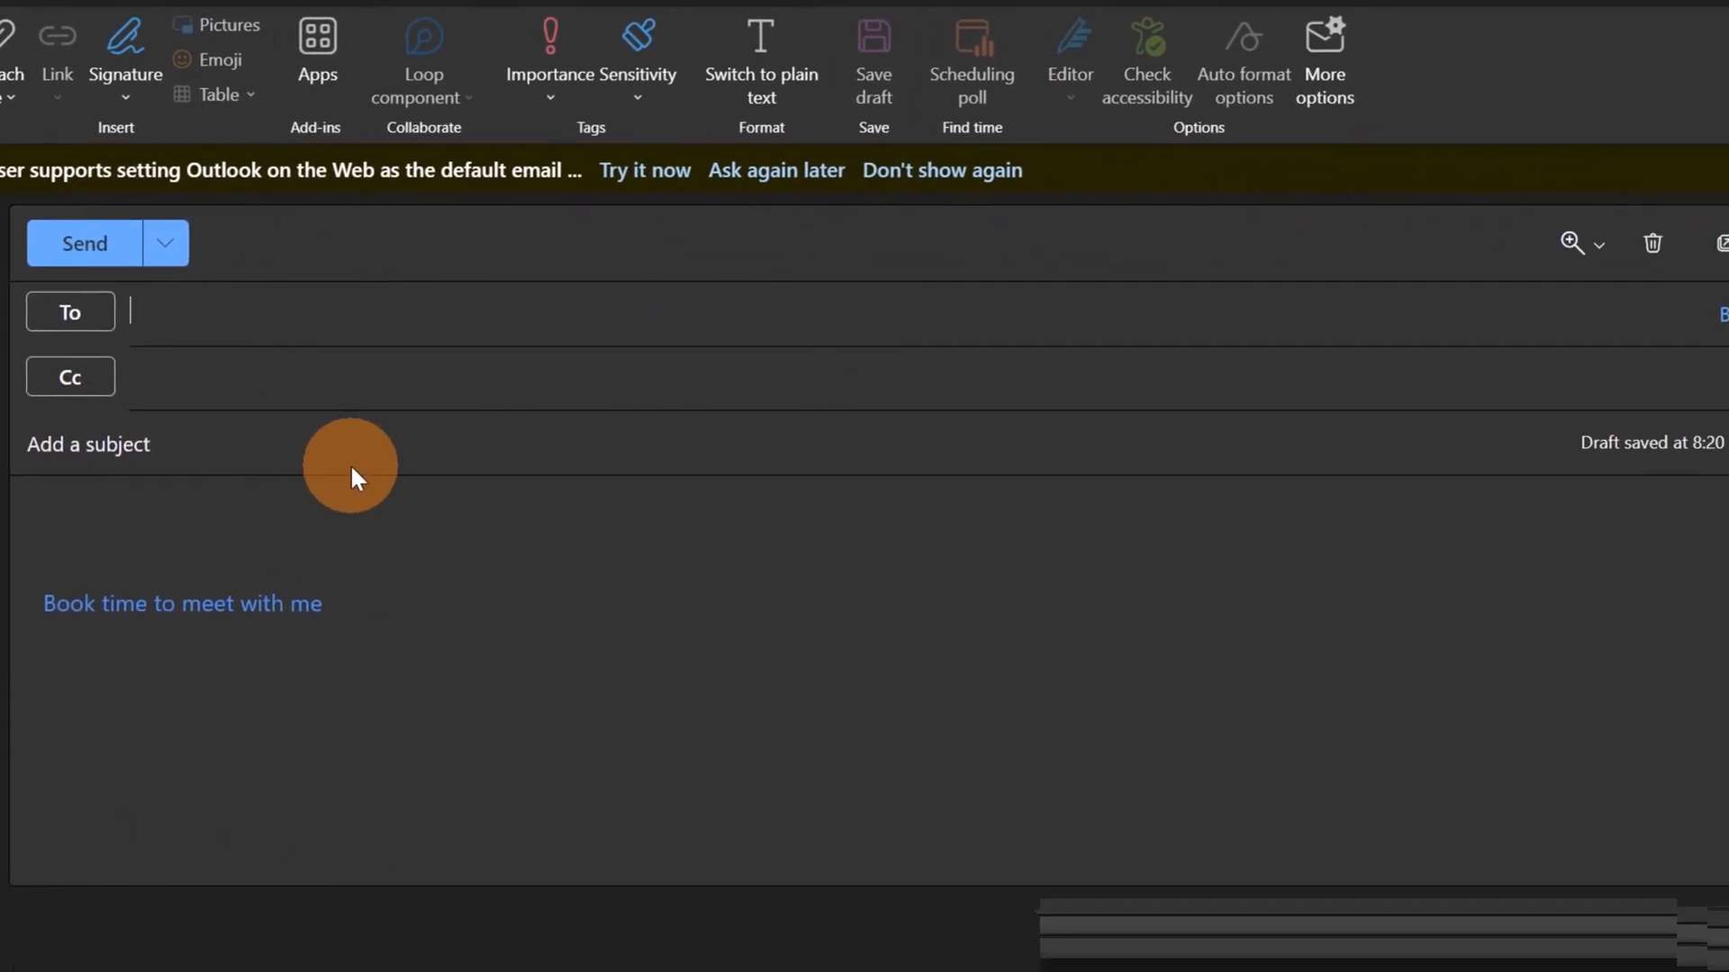
type("adele")
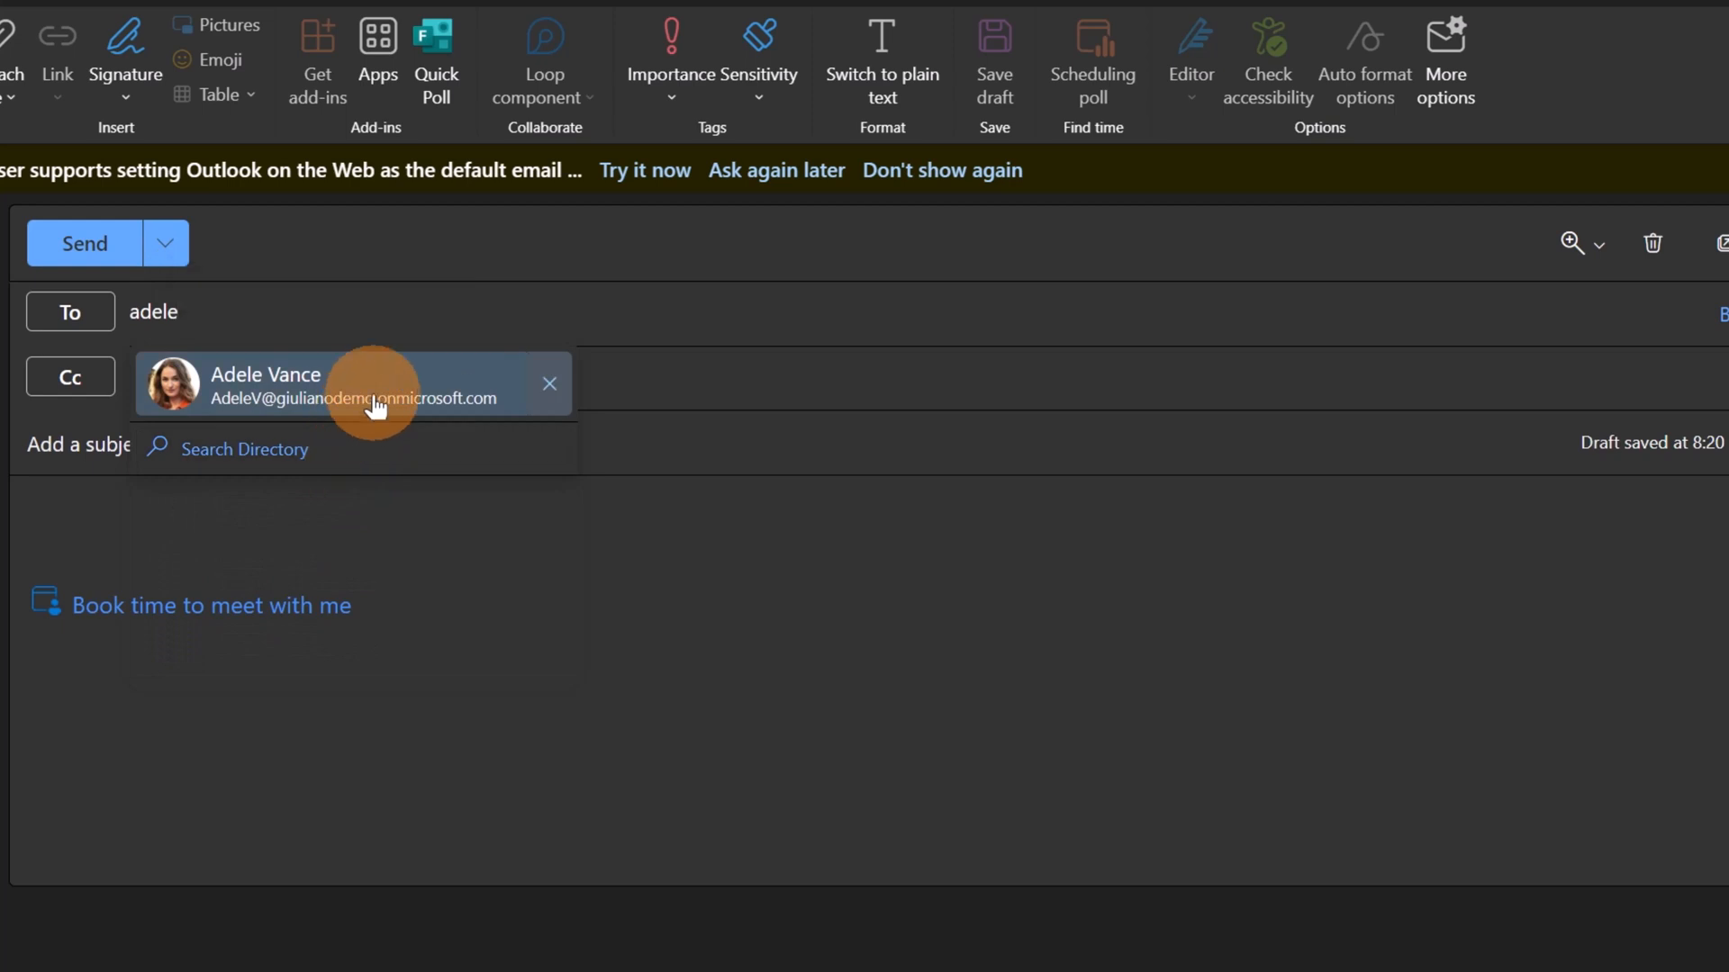
left_click(375, 400)
Step: Paste the Loop component into the email body, set the subject to "Check out" and send the message
left_click(285, 515)
key("ctrl+v")
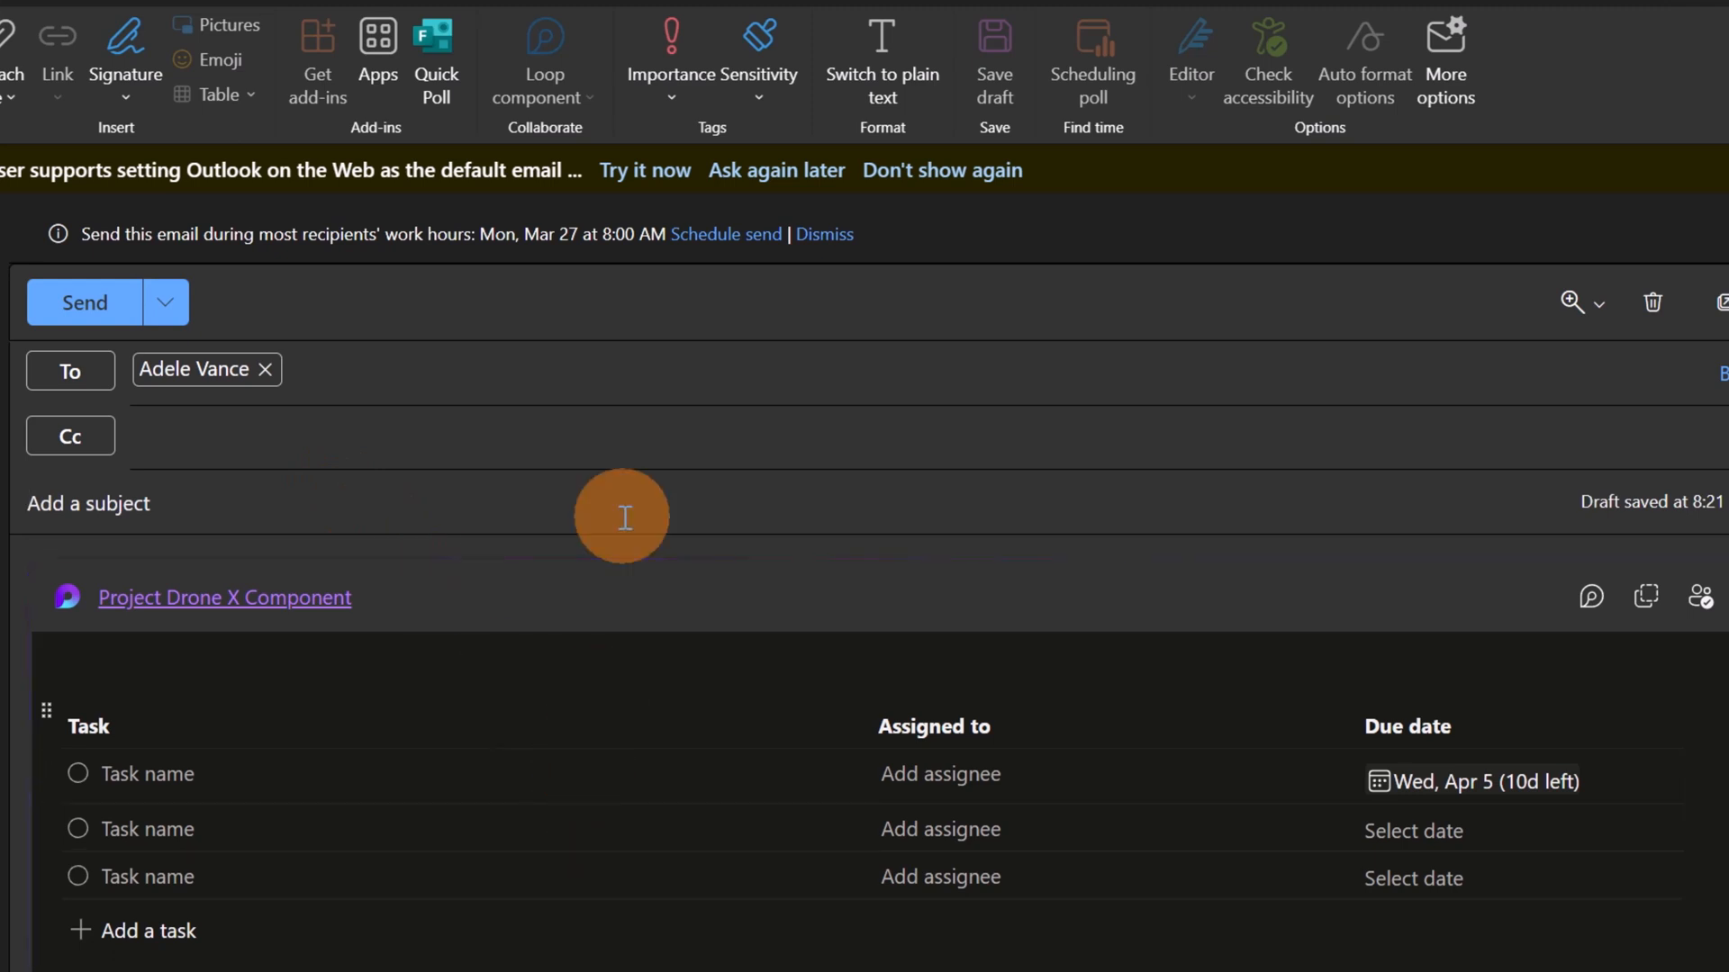
type("Check out")
left_click(90, 306)
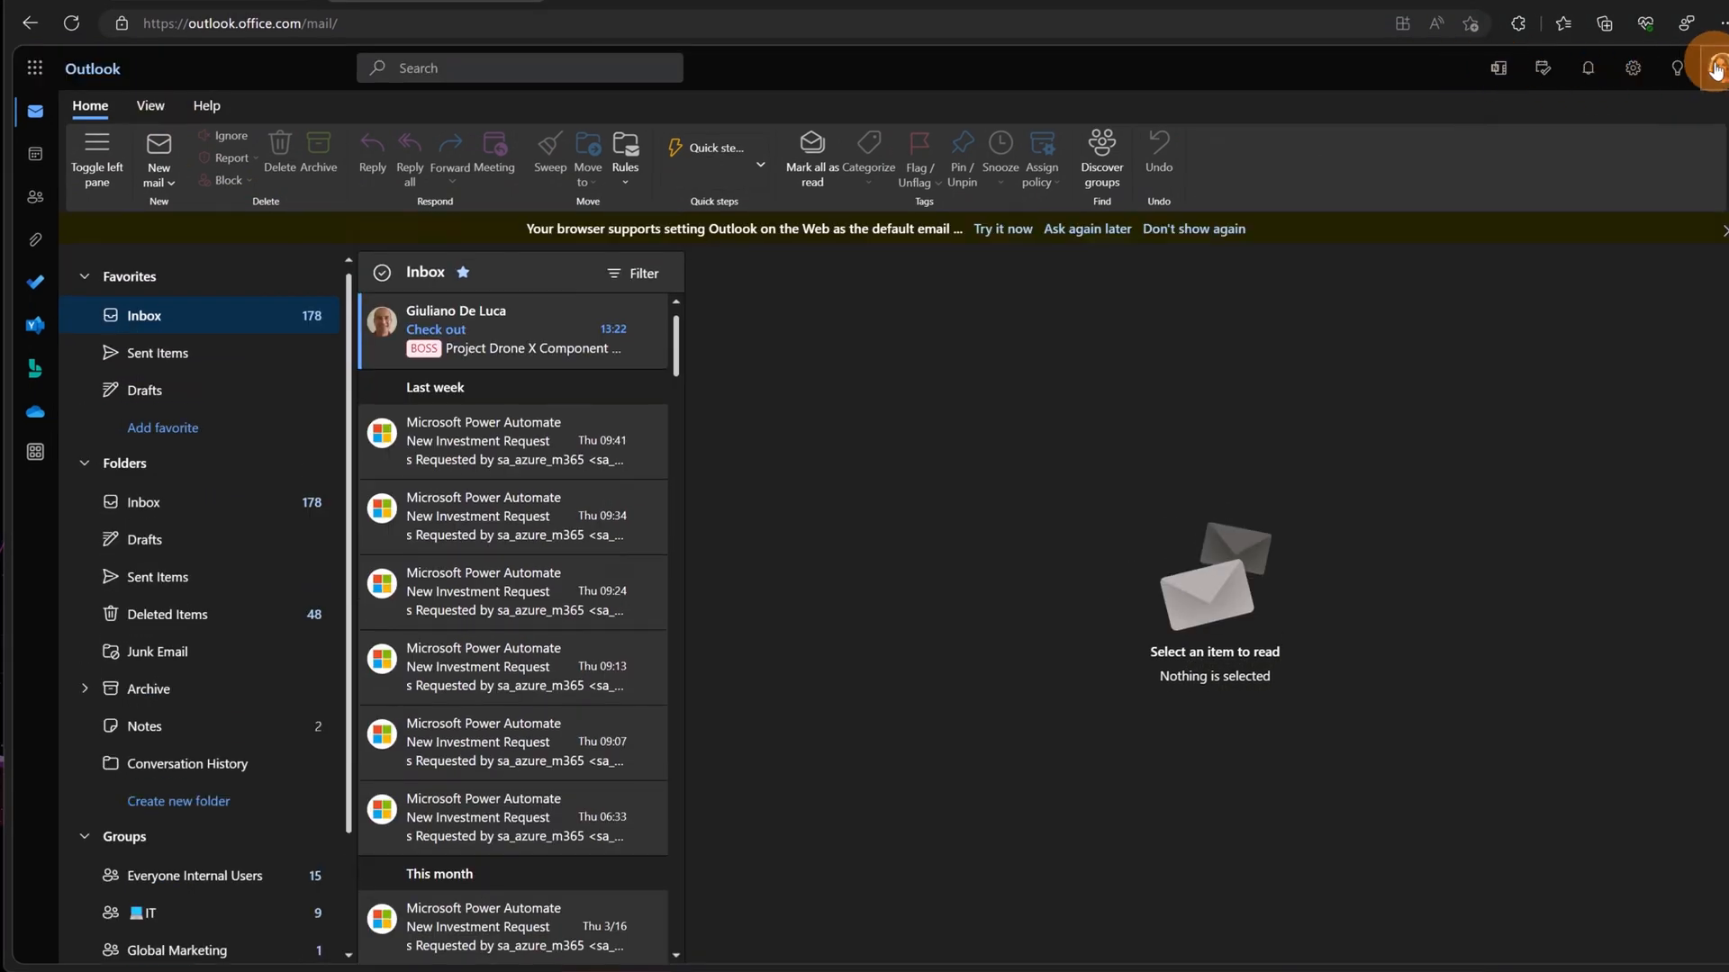
Step: Open the "Check out" email in the recipient's mailbox and examine the shared component, its active editors and first task field
left_click(1713, 68)
left_click(1329, 117)
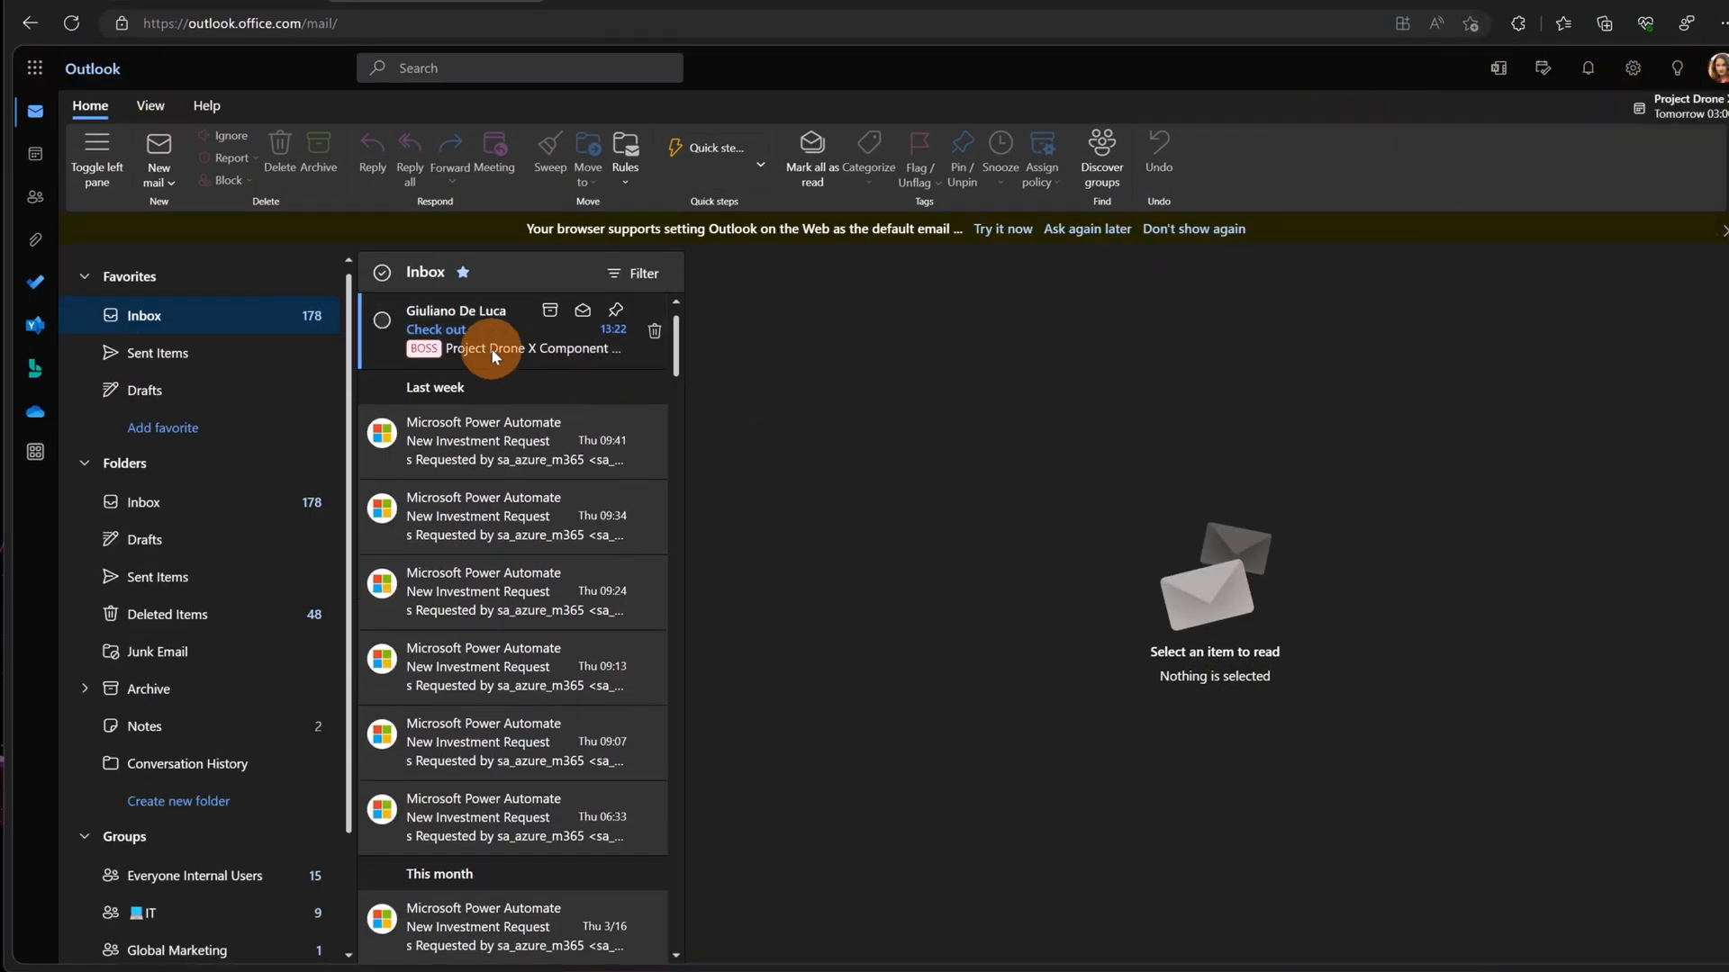
left_click(492, 353)
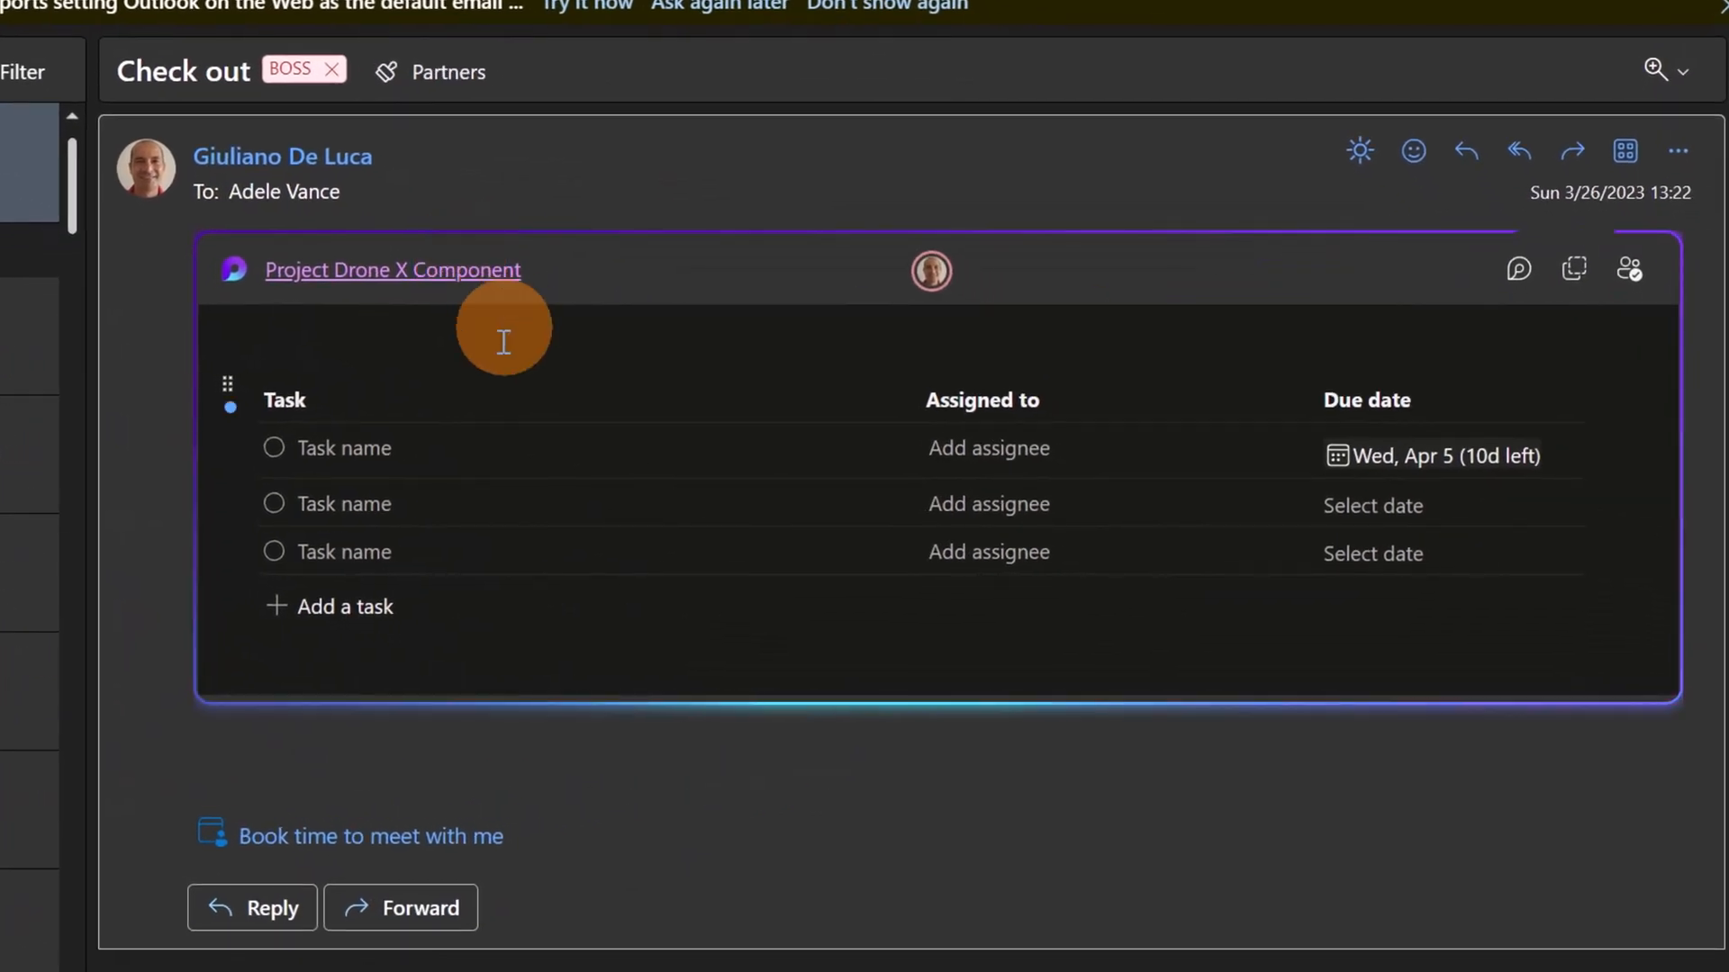
mouse_move(882, 353)
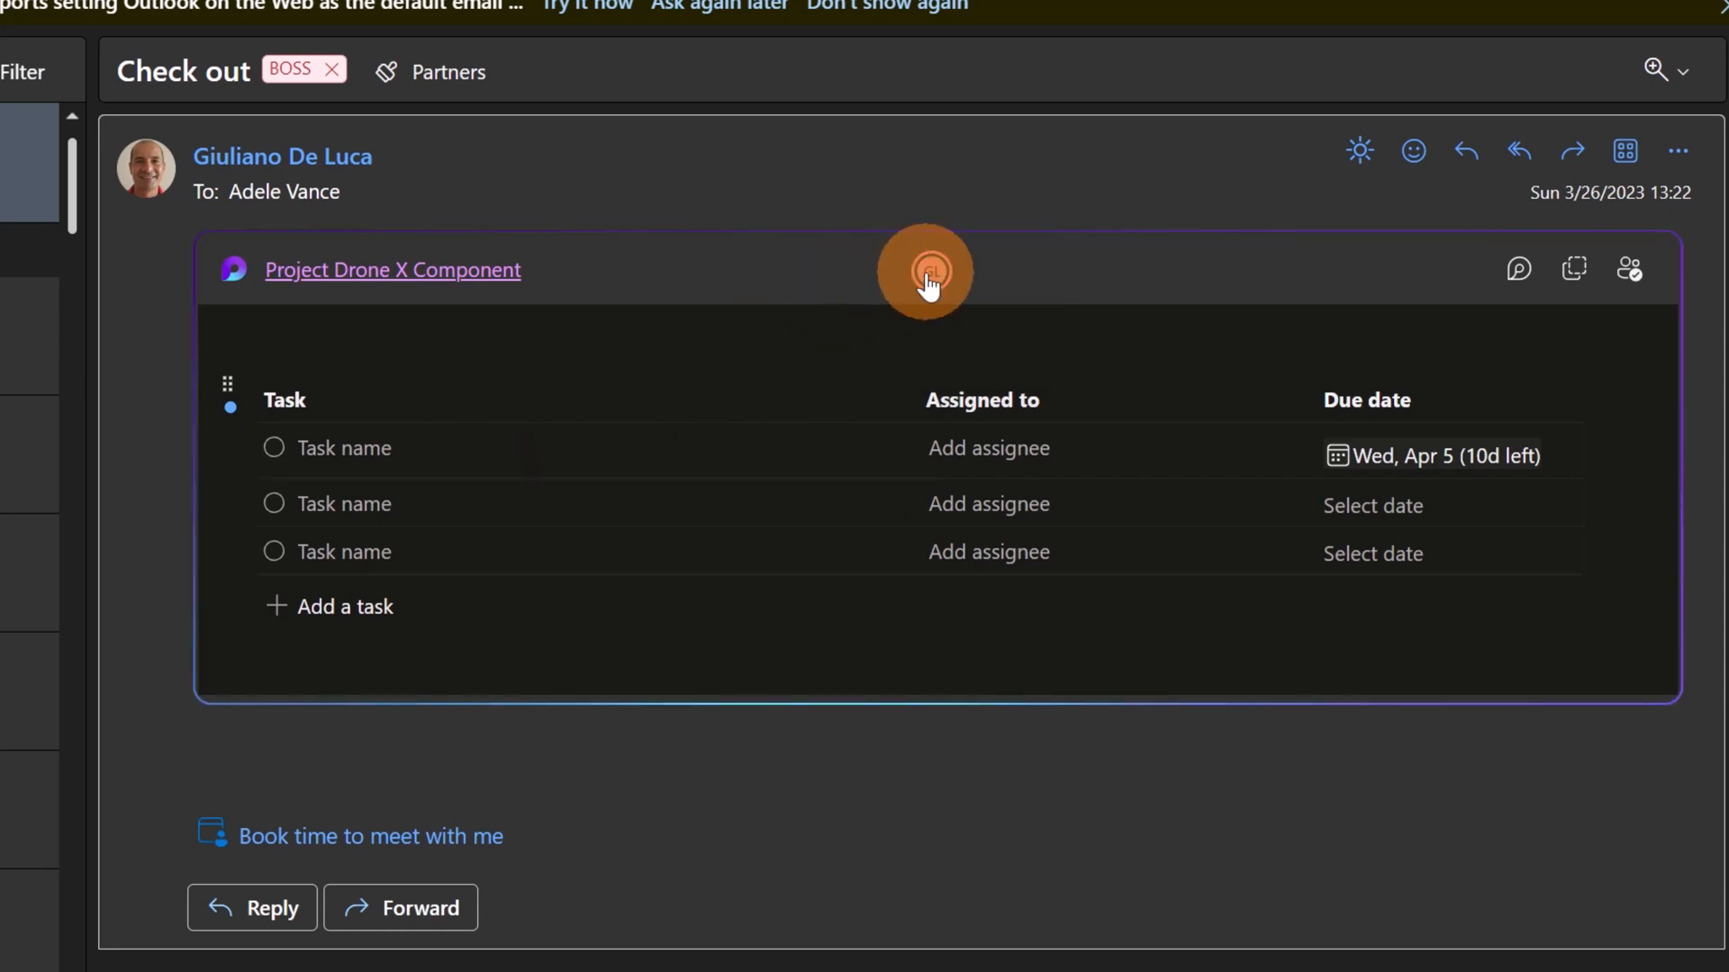
mouse_move(931, 297)
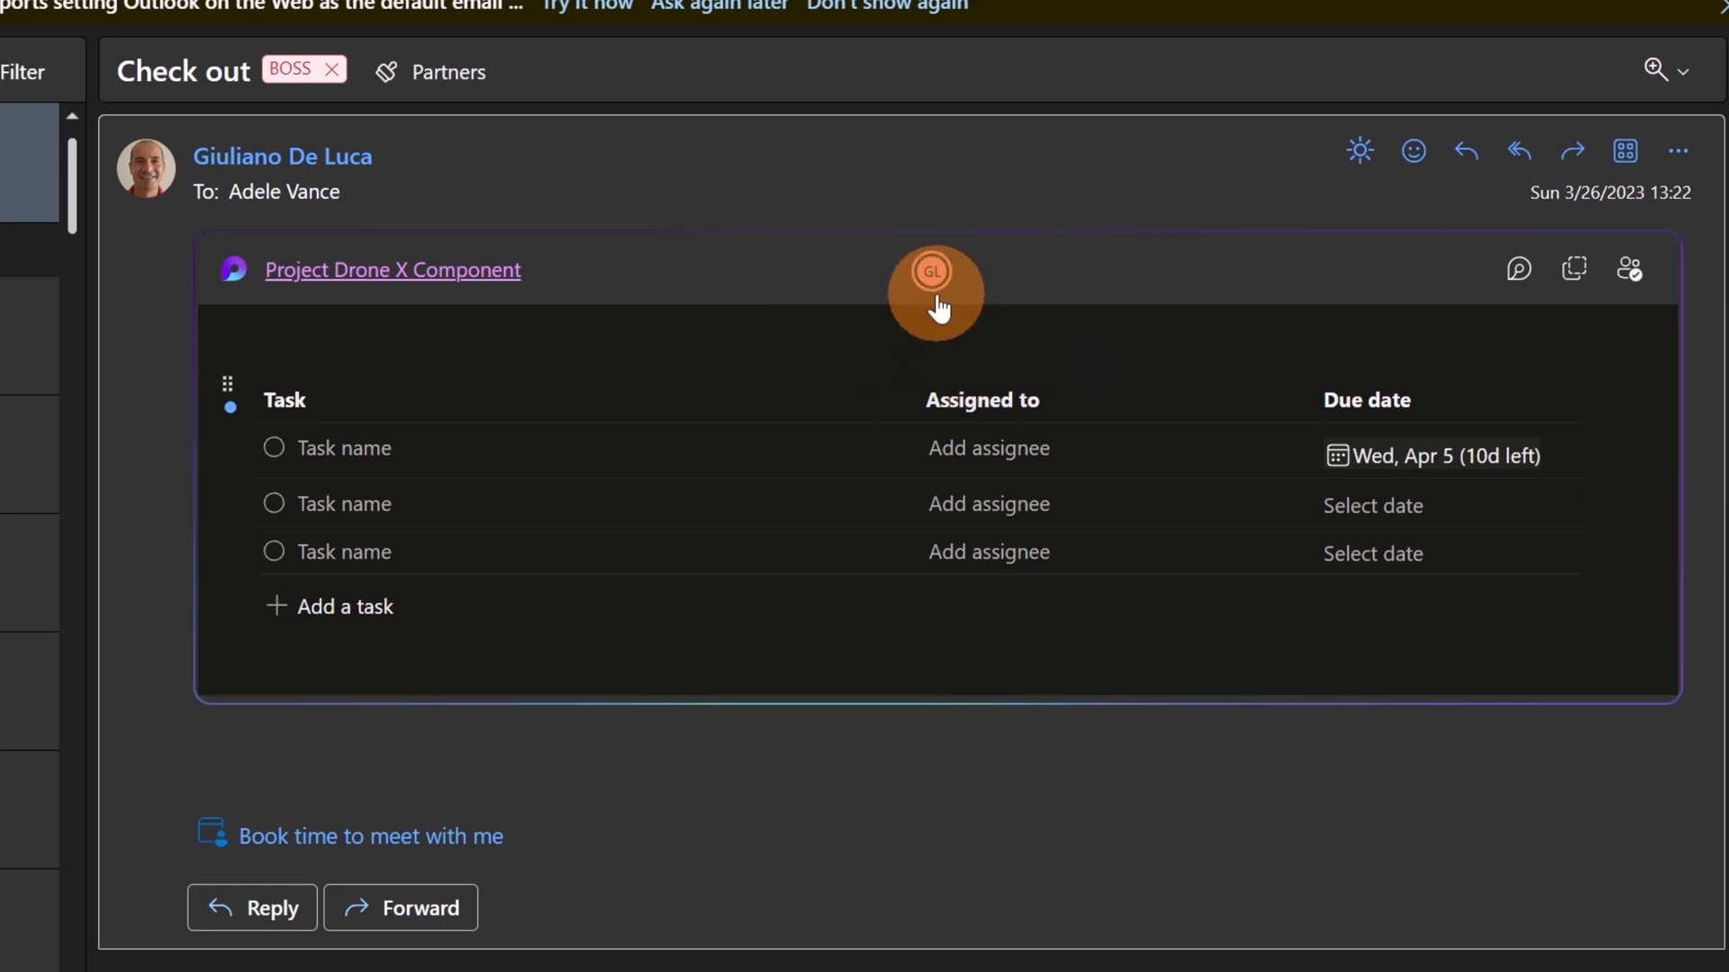
left_click(464, 471)
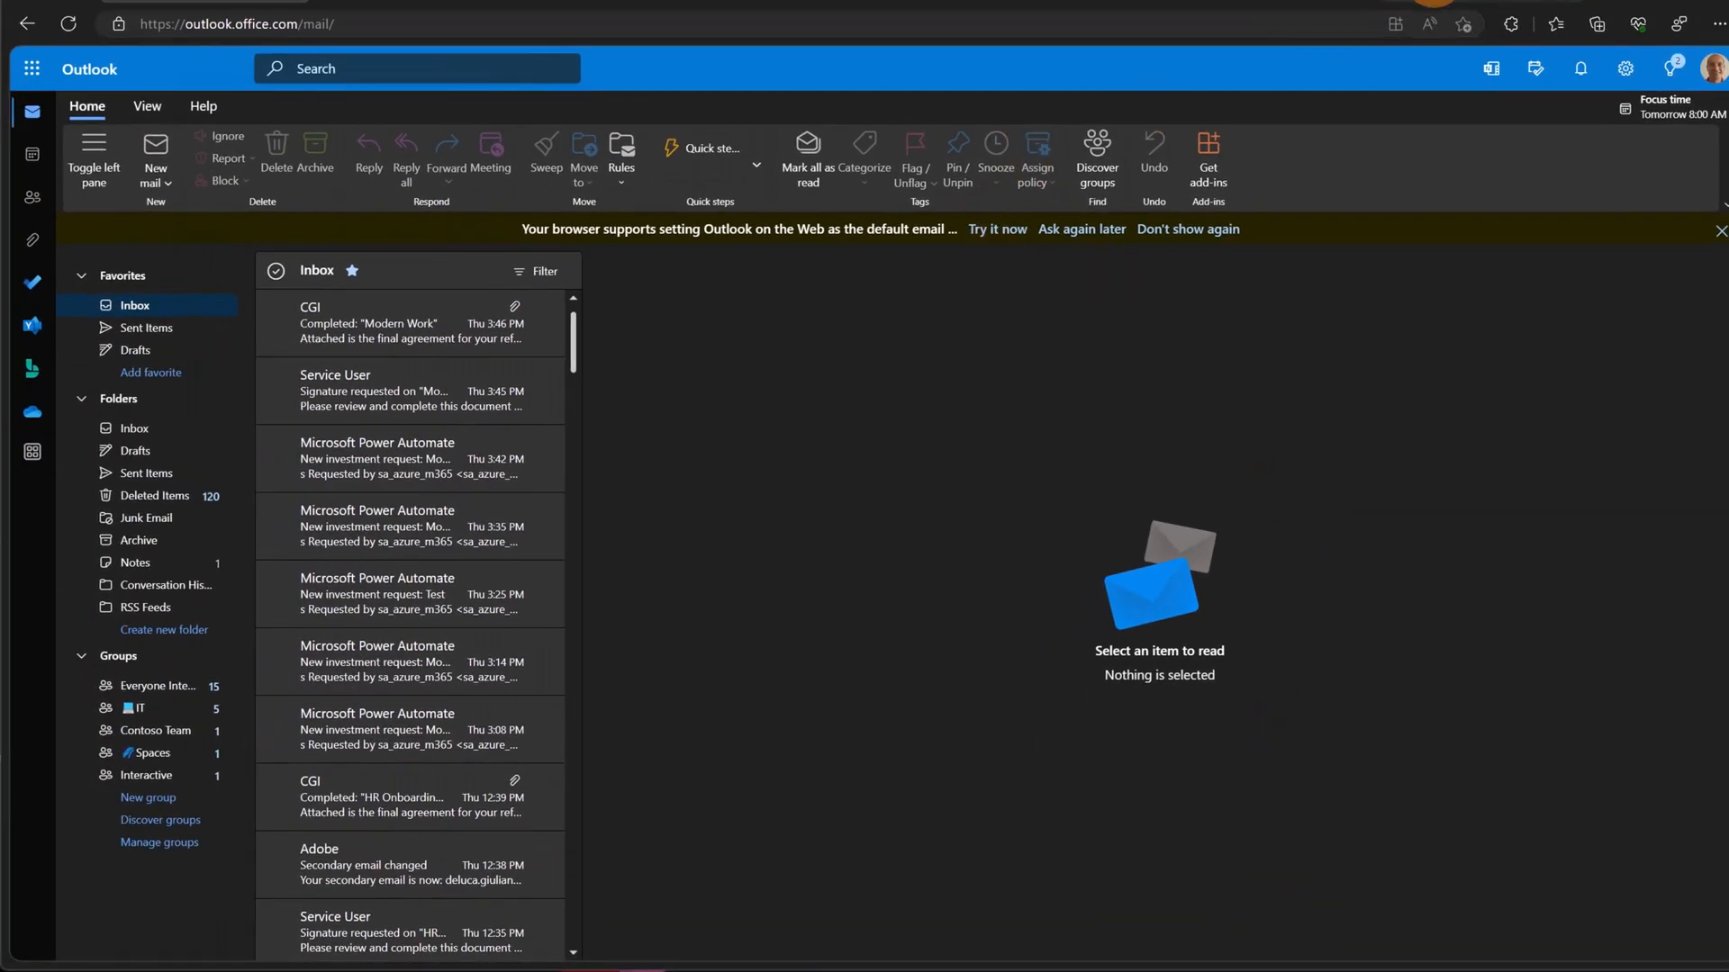
Step: Switch back to Loop and create a subpage under the Project Drone X page with the Project Planning template
left_click(1442, 1)
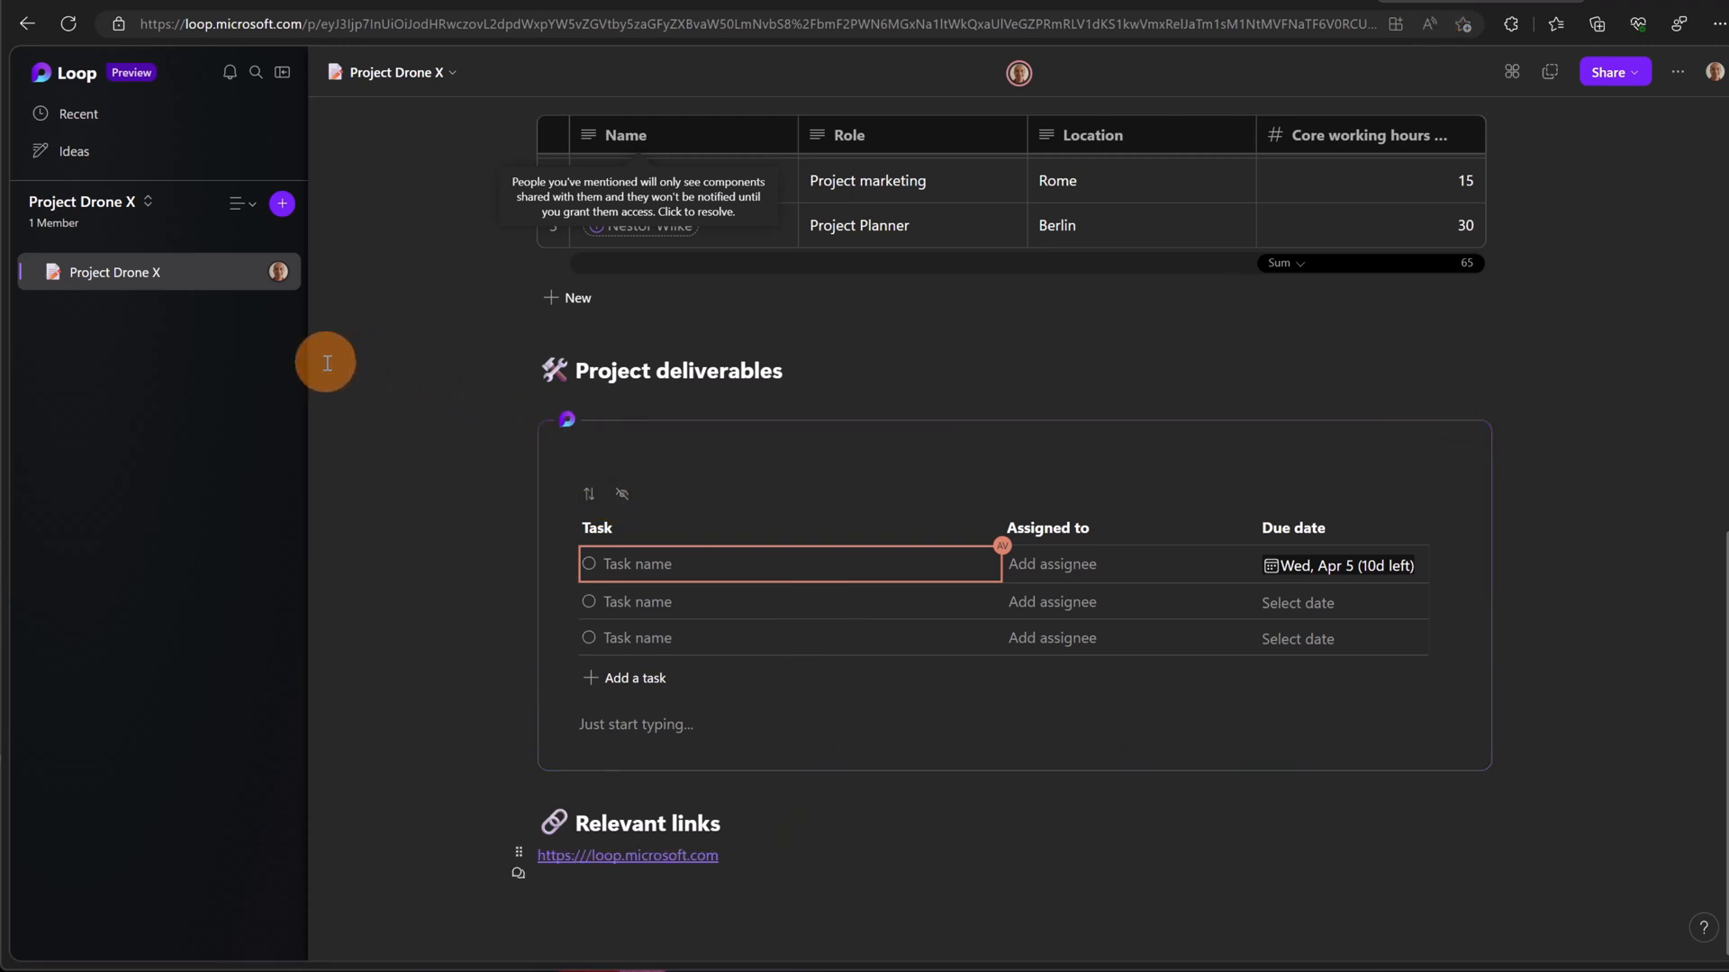
mouse_move(47, 278)
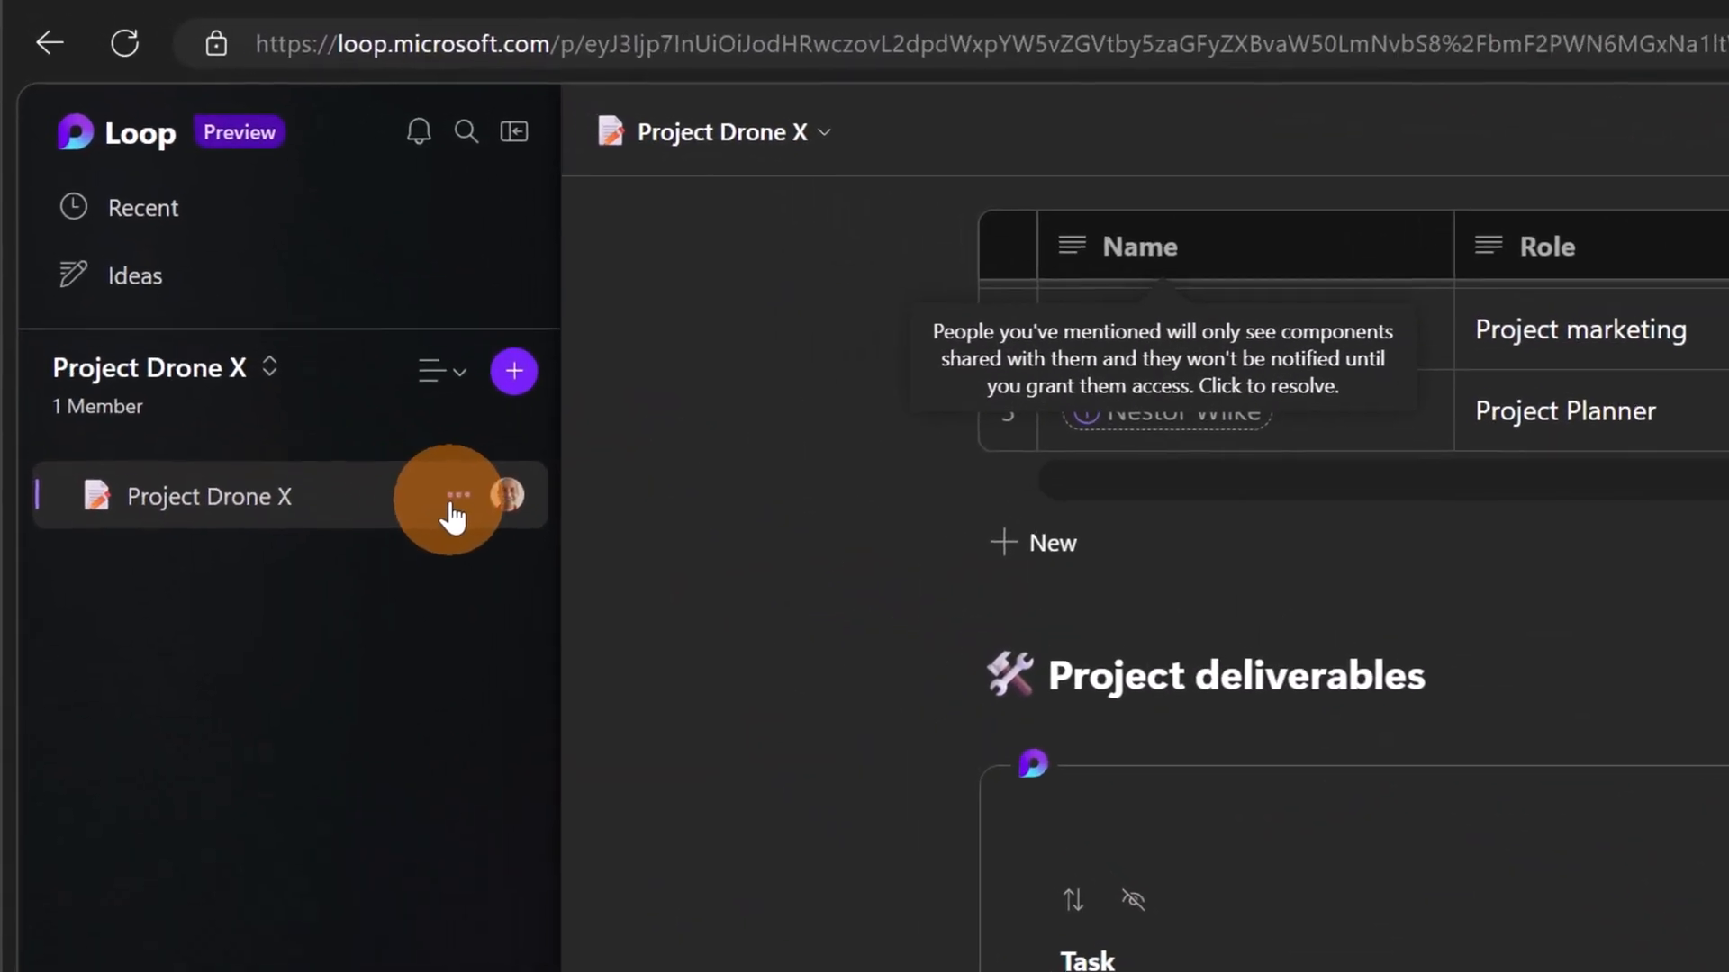
left_click(454, 501)
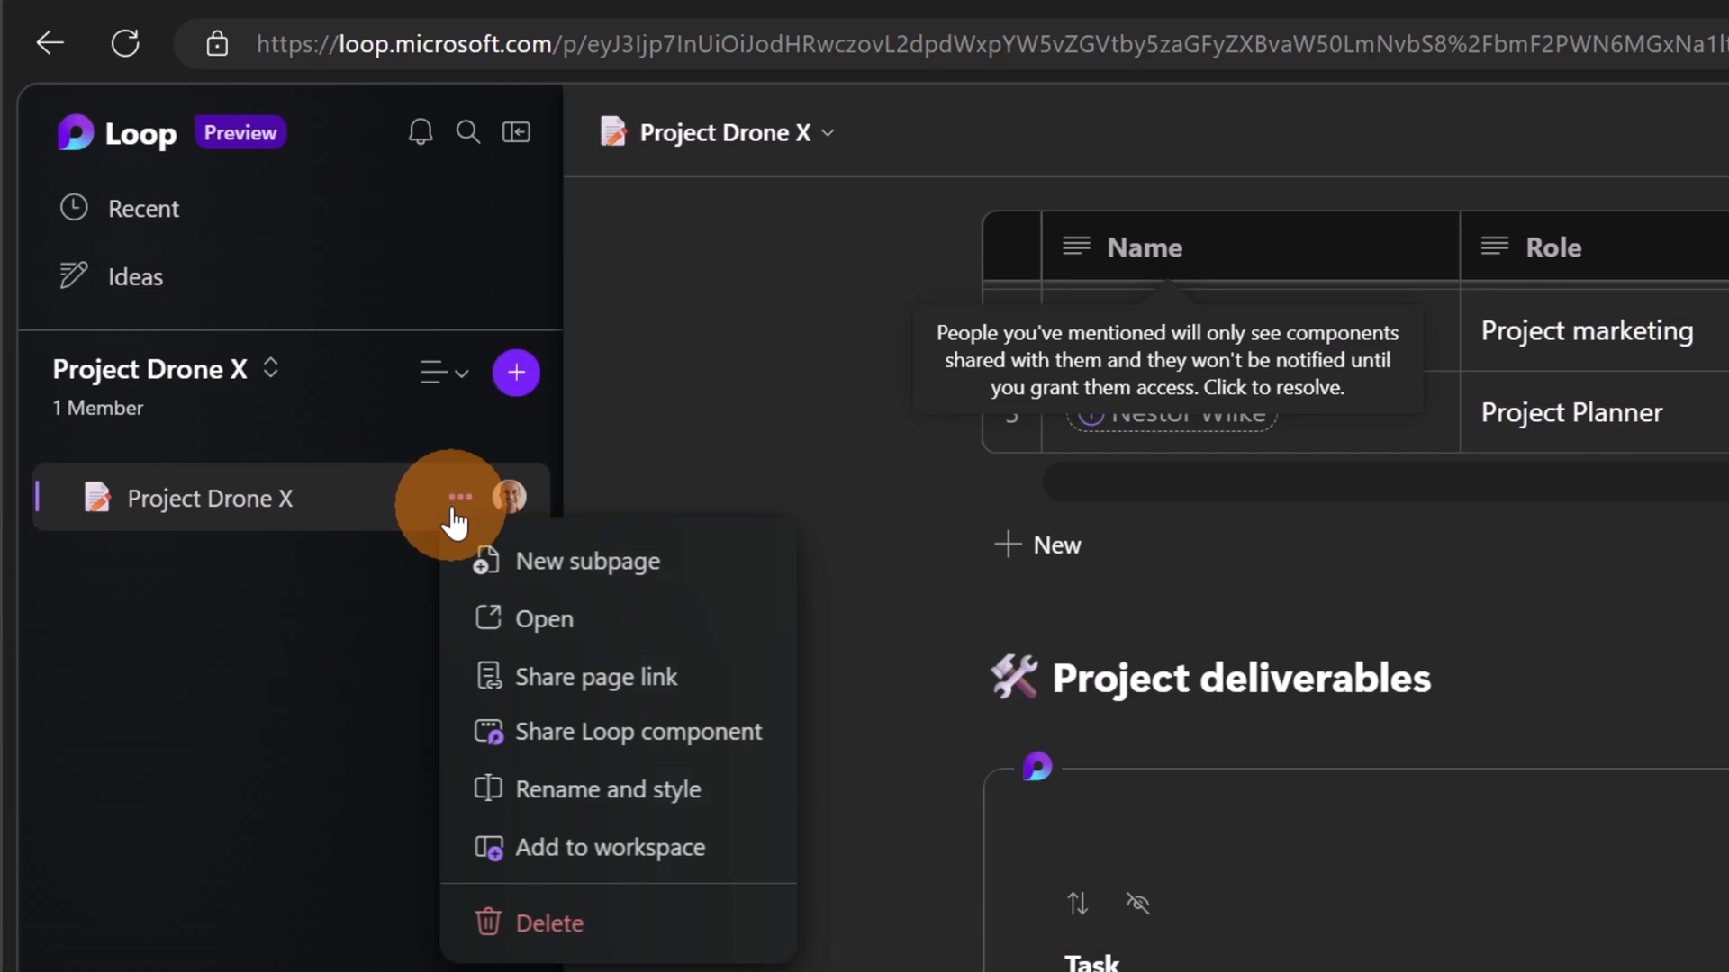
left_click(513, 567)
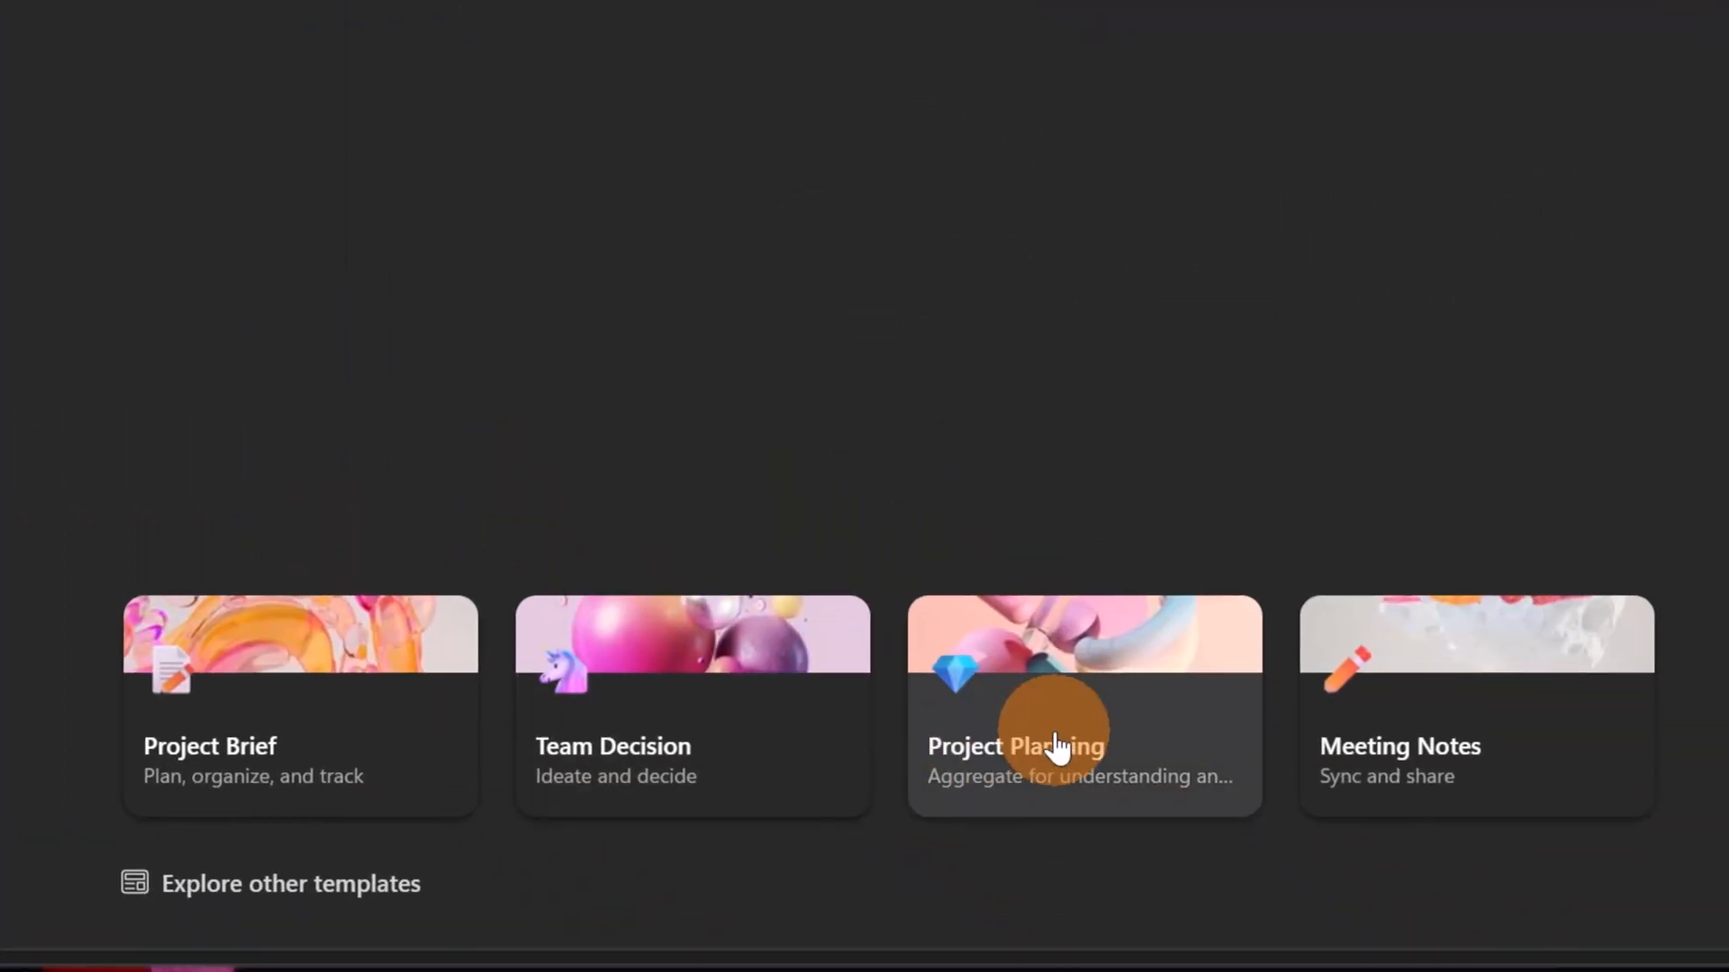
mouse_move(1058, 749)
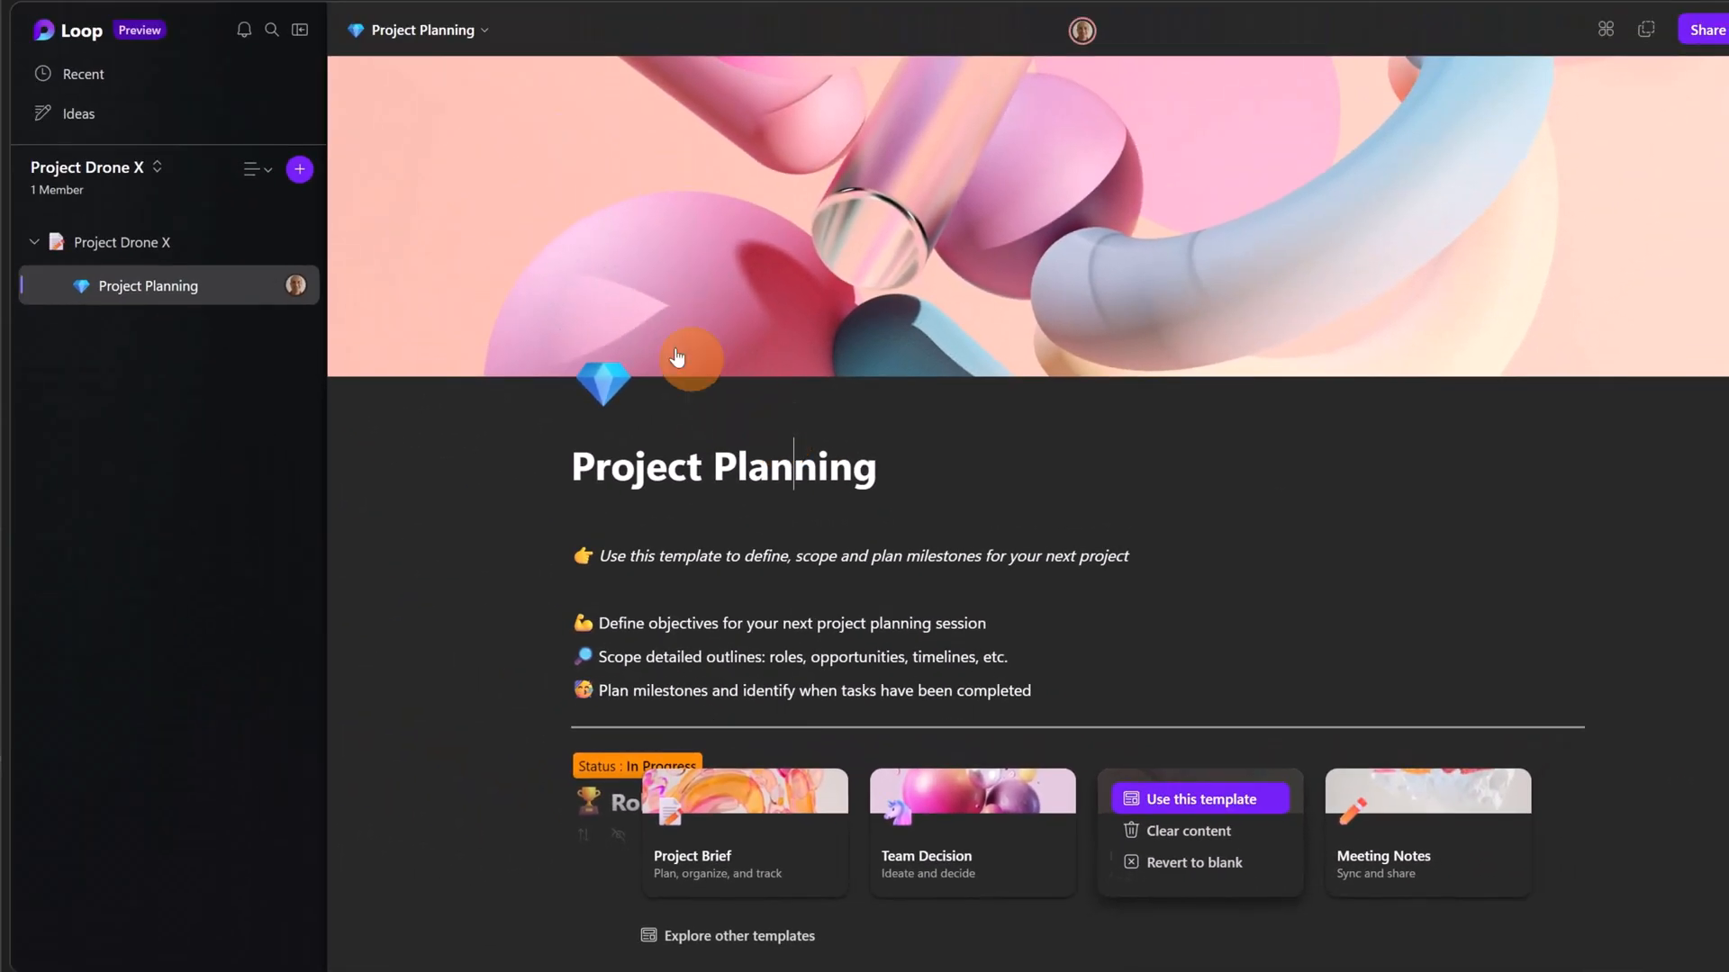
left_click(934, 209)
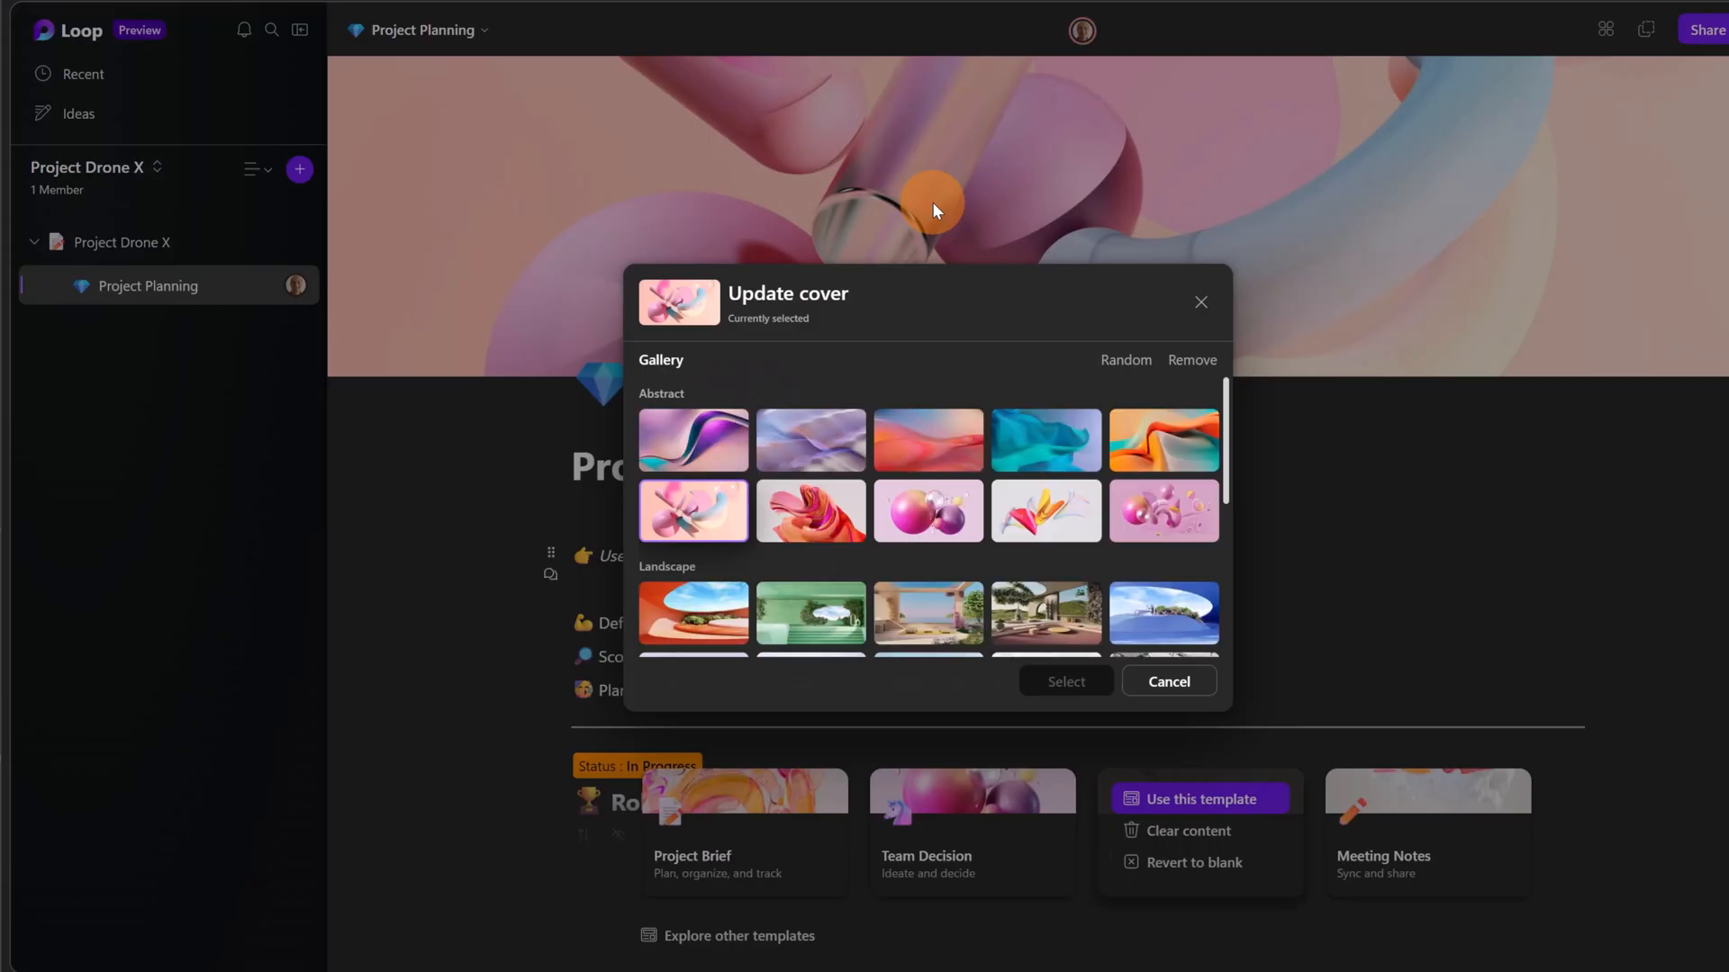
scroll(1072, 540, "down", 1)
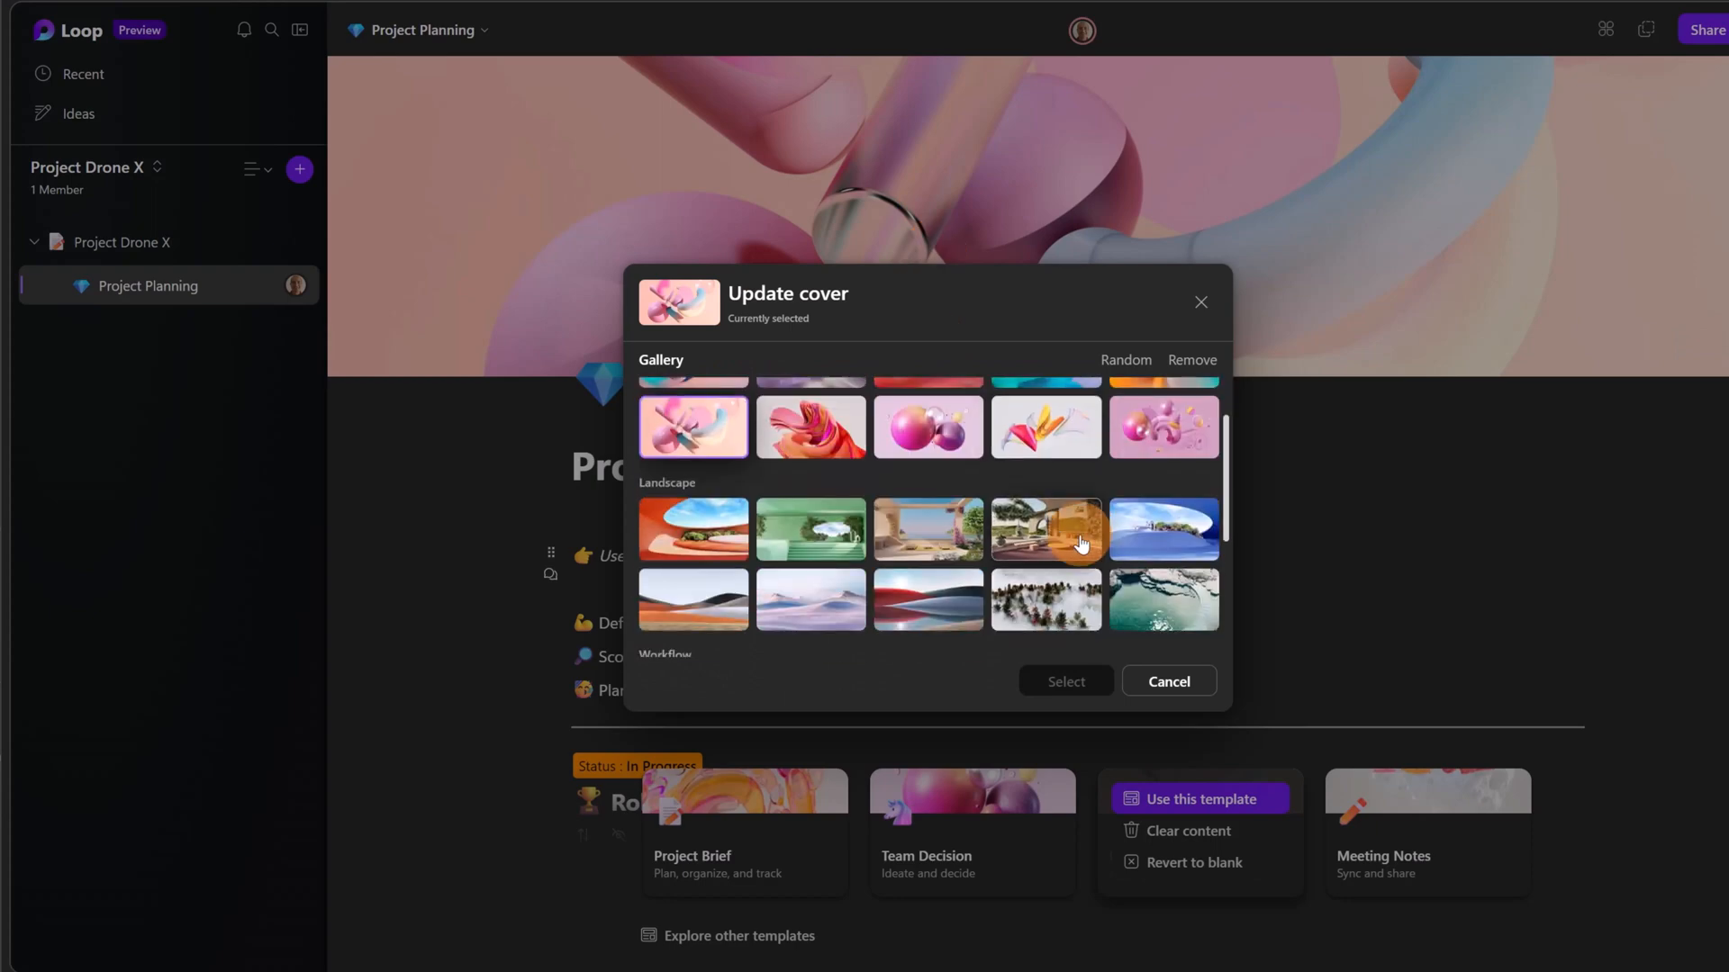
left_click(1163, 540)
left_click(1445, 499)
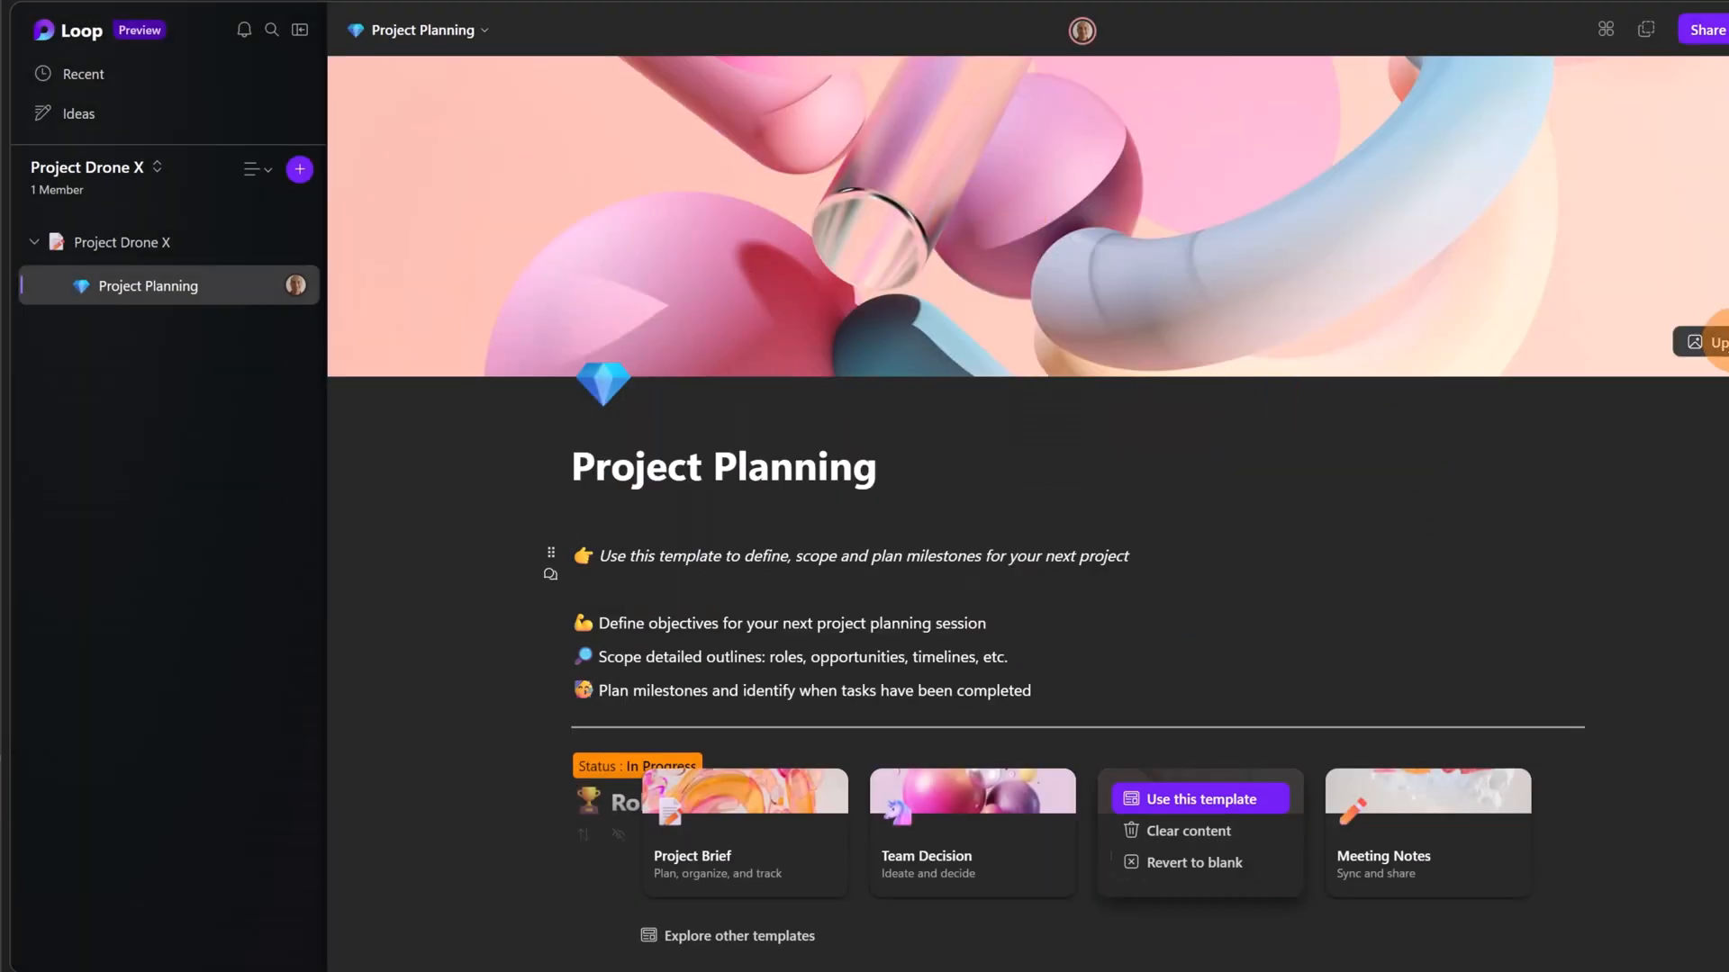
Step: Change the Project Planning page's cover to the misty forest image from the Landscape gallery
left_click(1705, 342)
scroll(1141, 563, "down", 2)
scroll(1141, 562, "down", 1)
left_click(1054, 526)
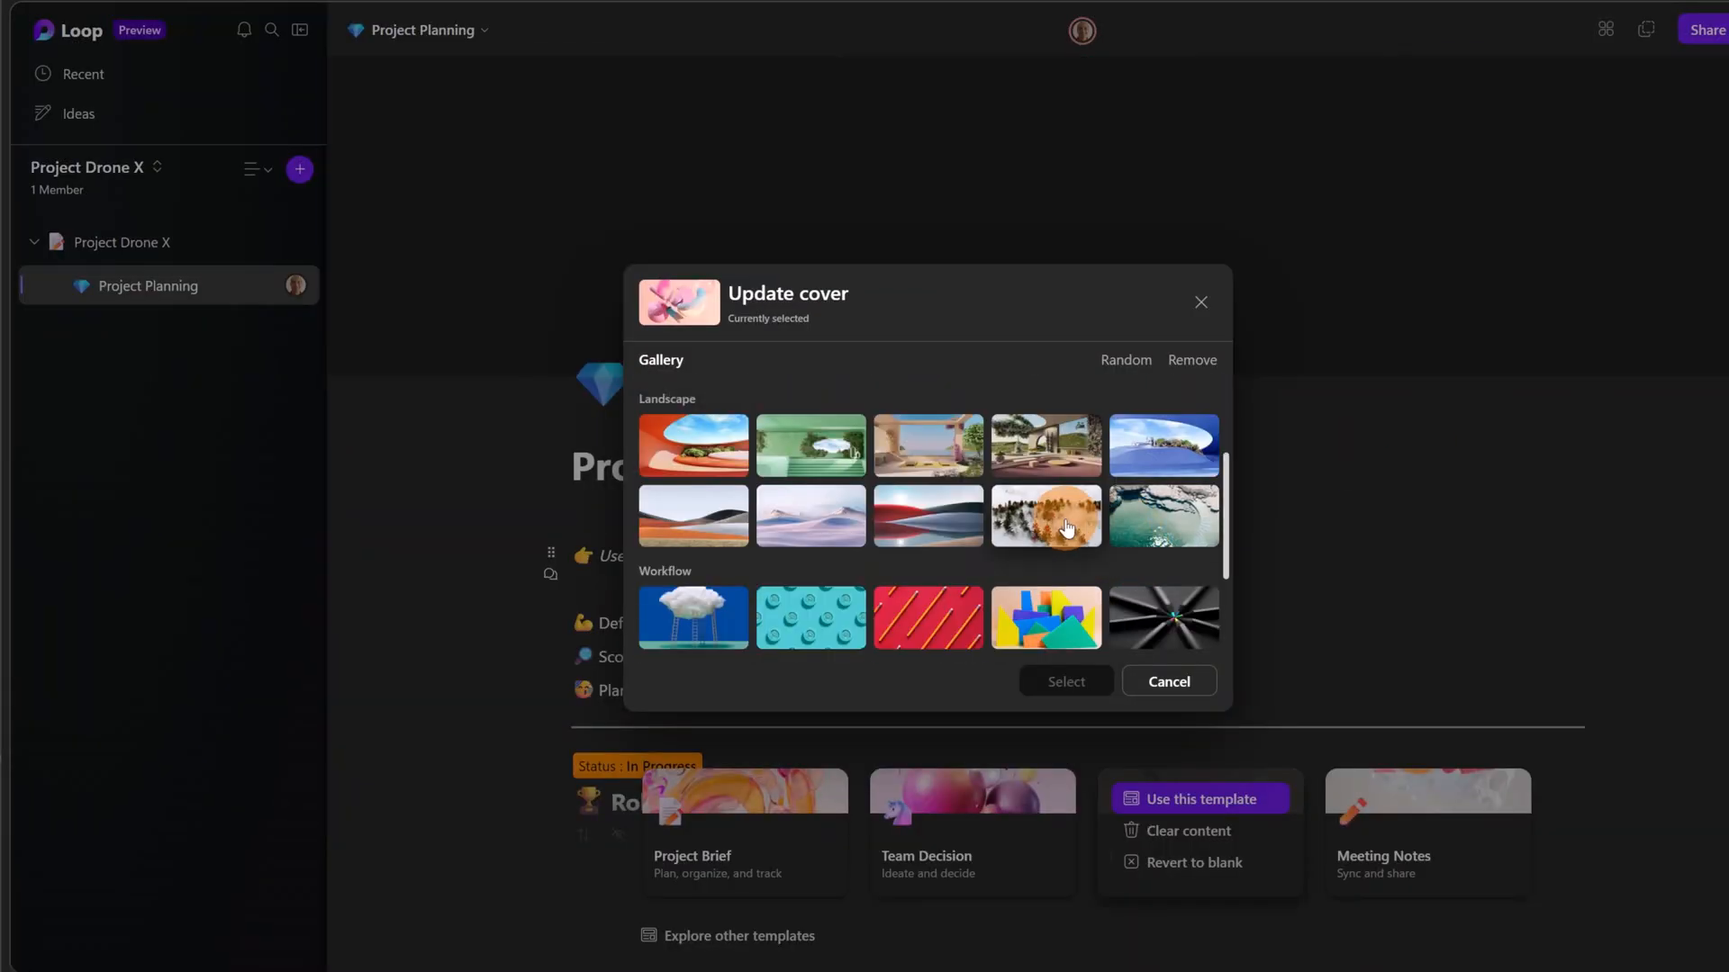
left_click(1058, 693)
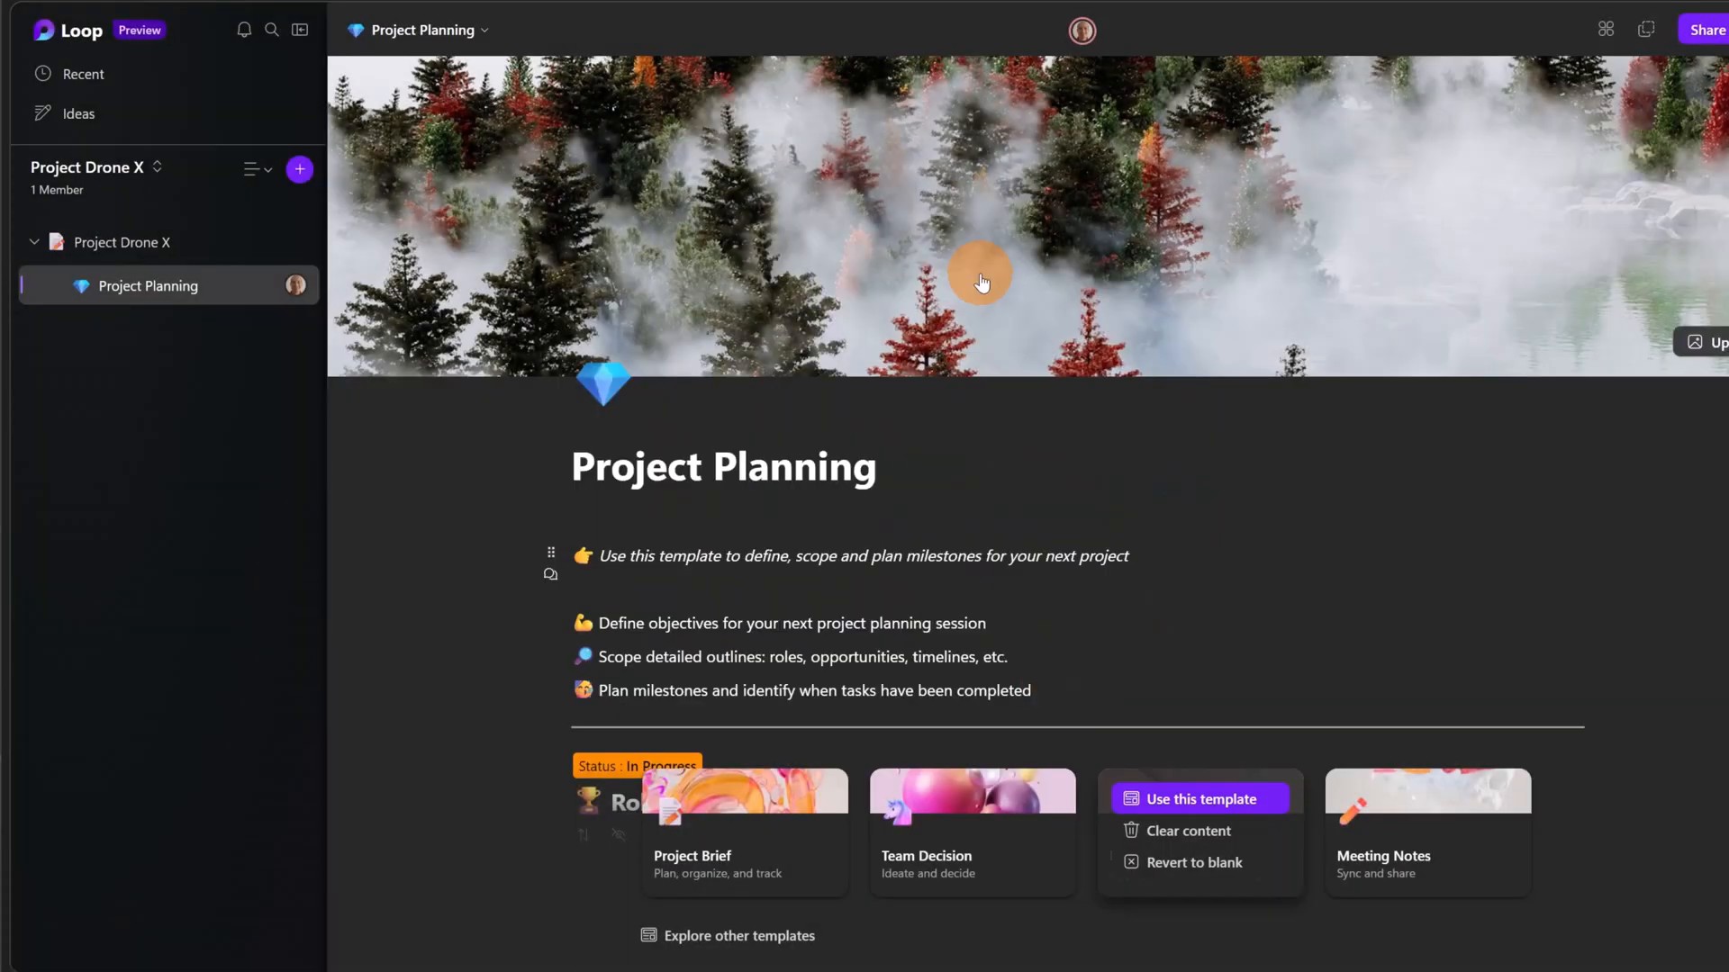
Step: Examine the Project Planning page's icon choices and its template sections from Roles down to Relevant links
left_click(595, 393)
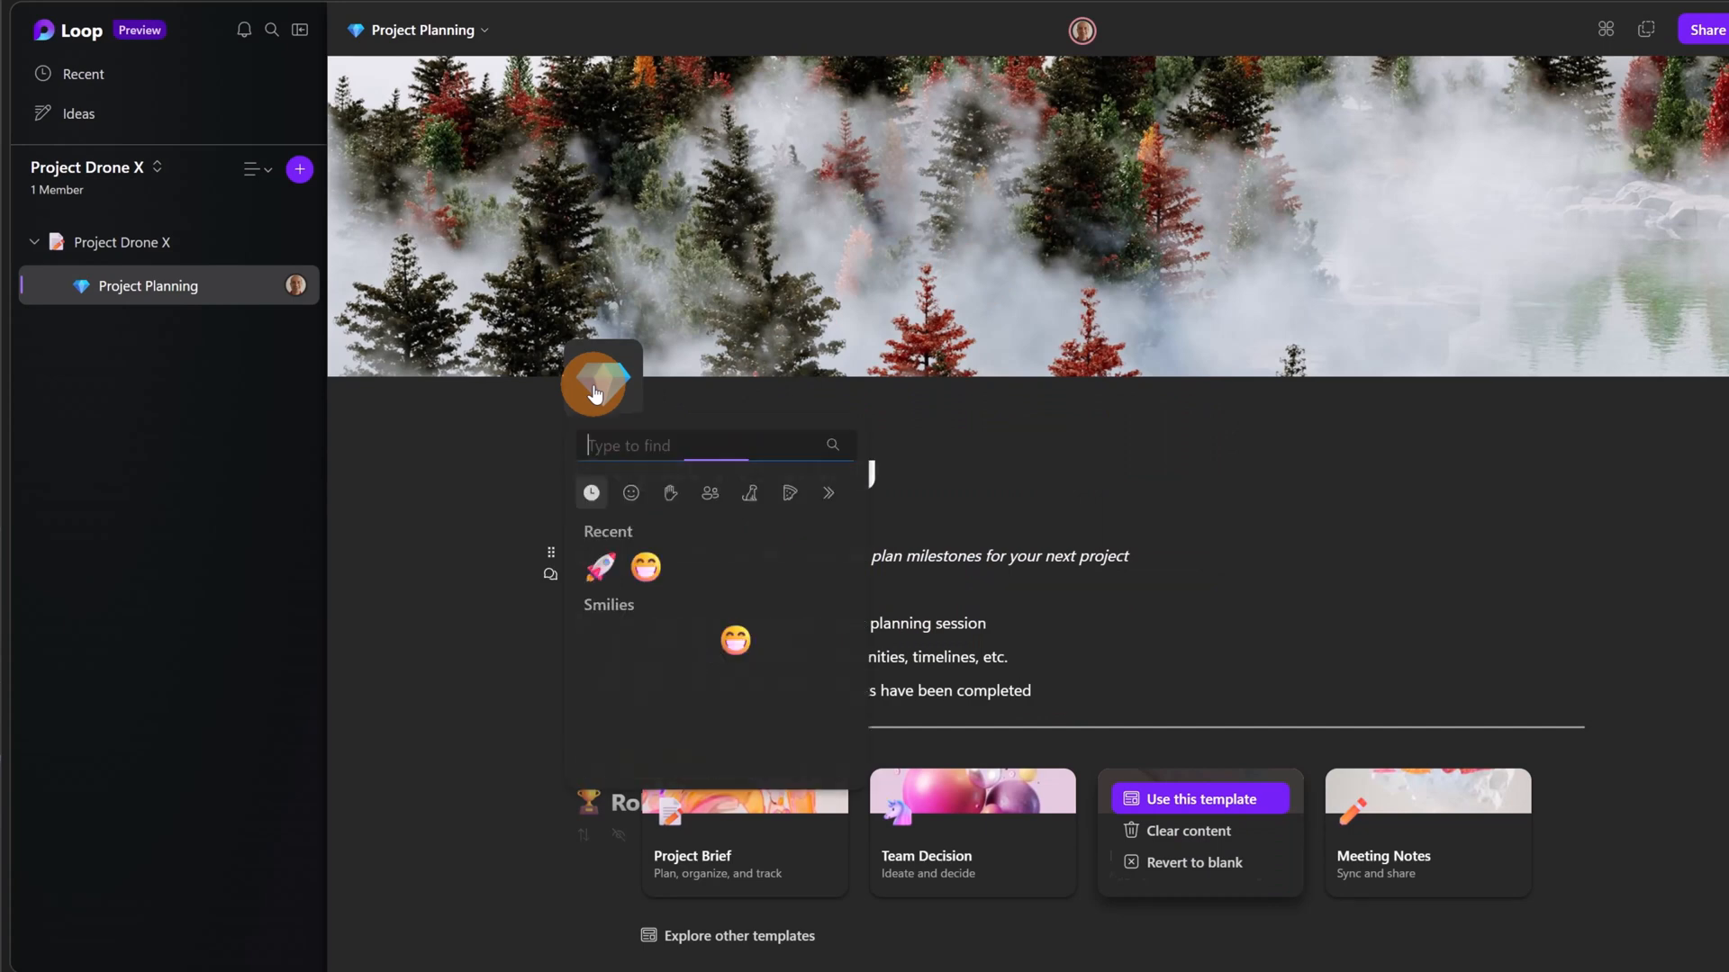
left_click(1007, 474)
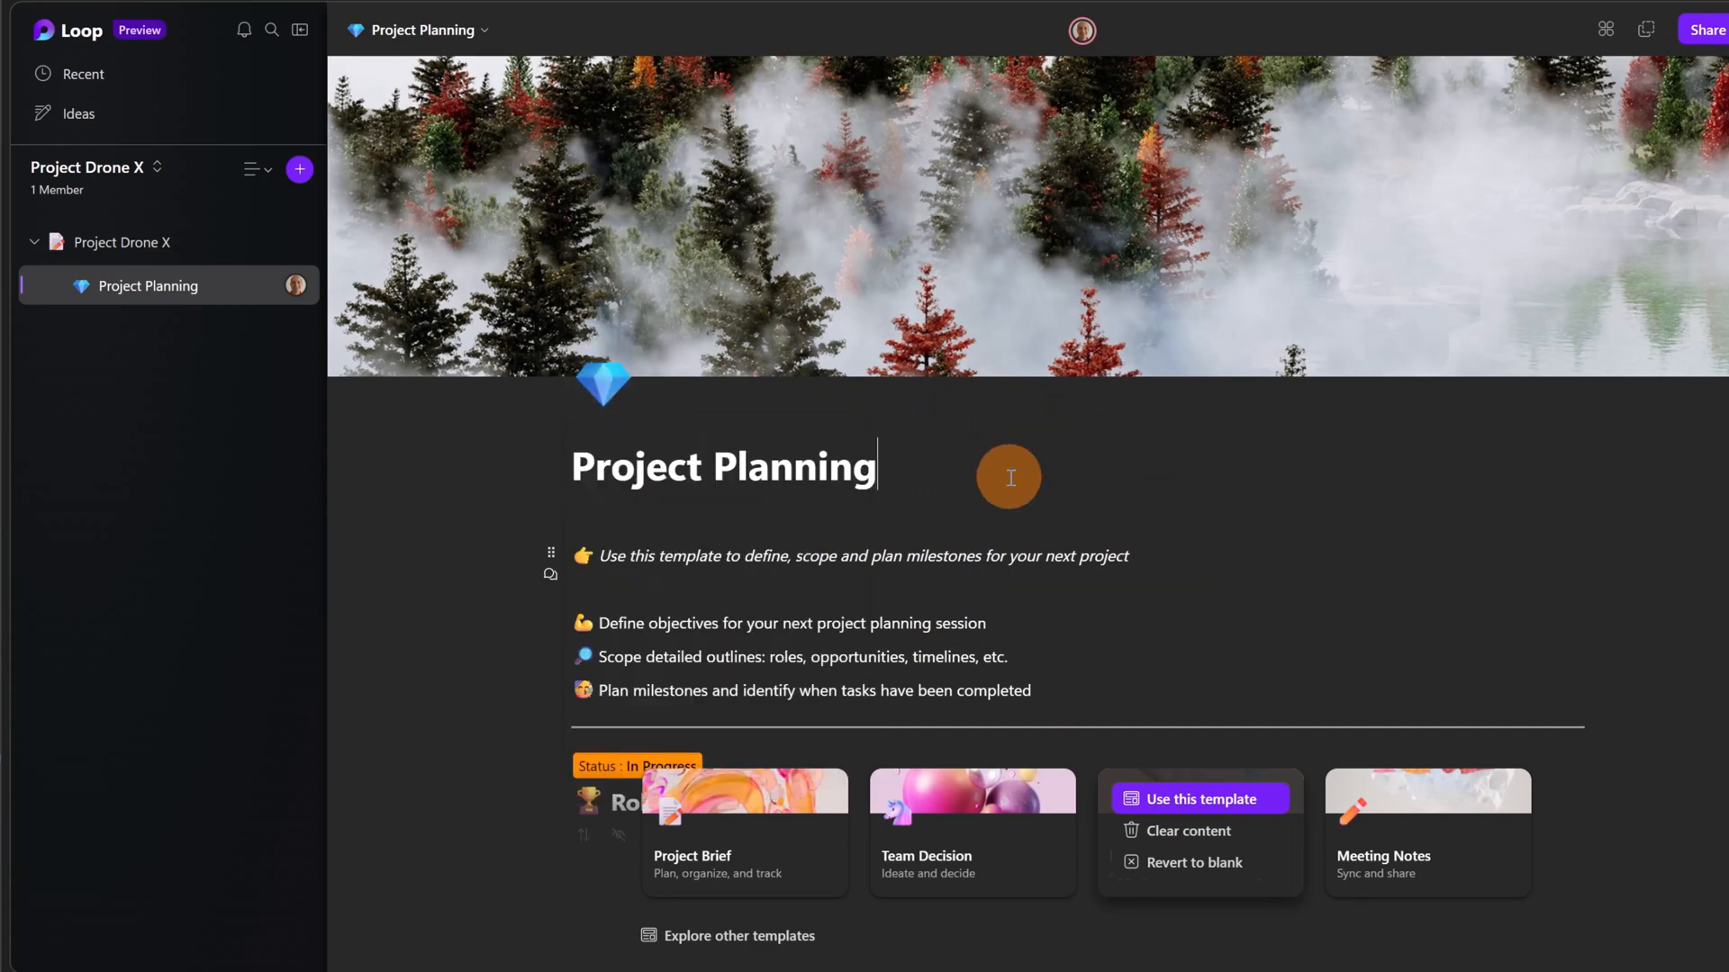
scroll(772, 540, "down", 3)
scroll(754, 445, "down", 3)
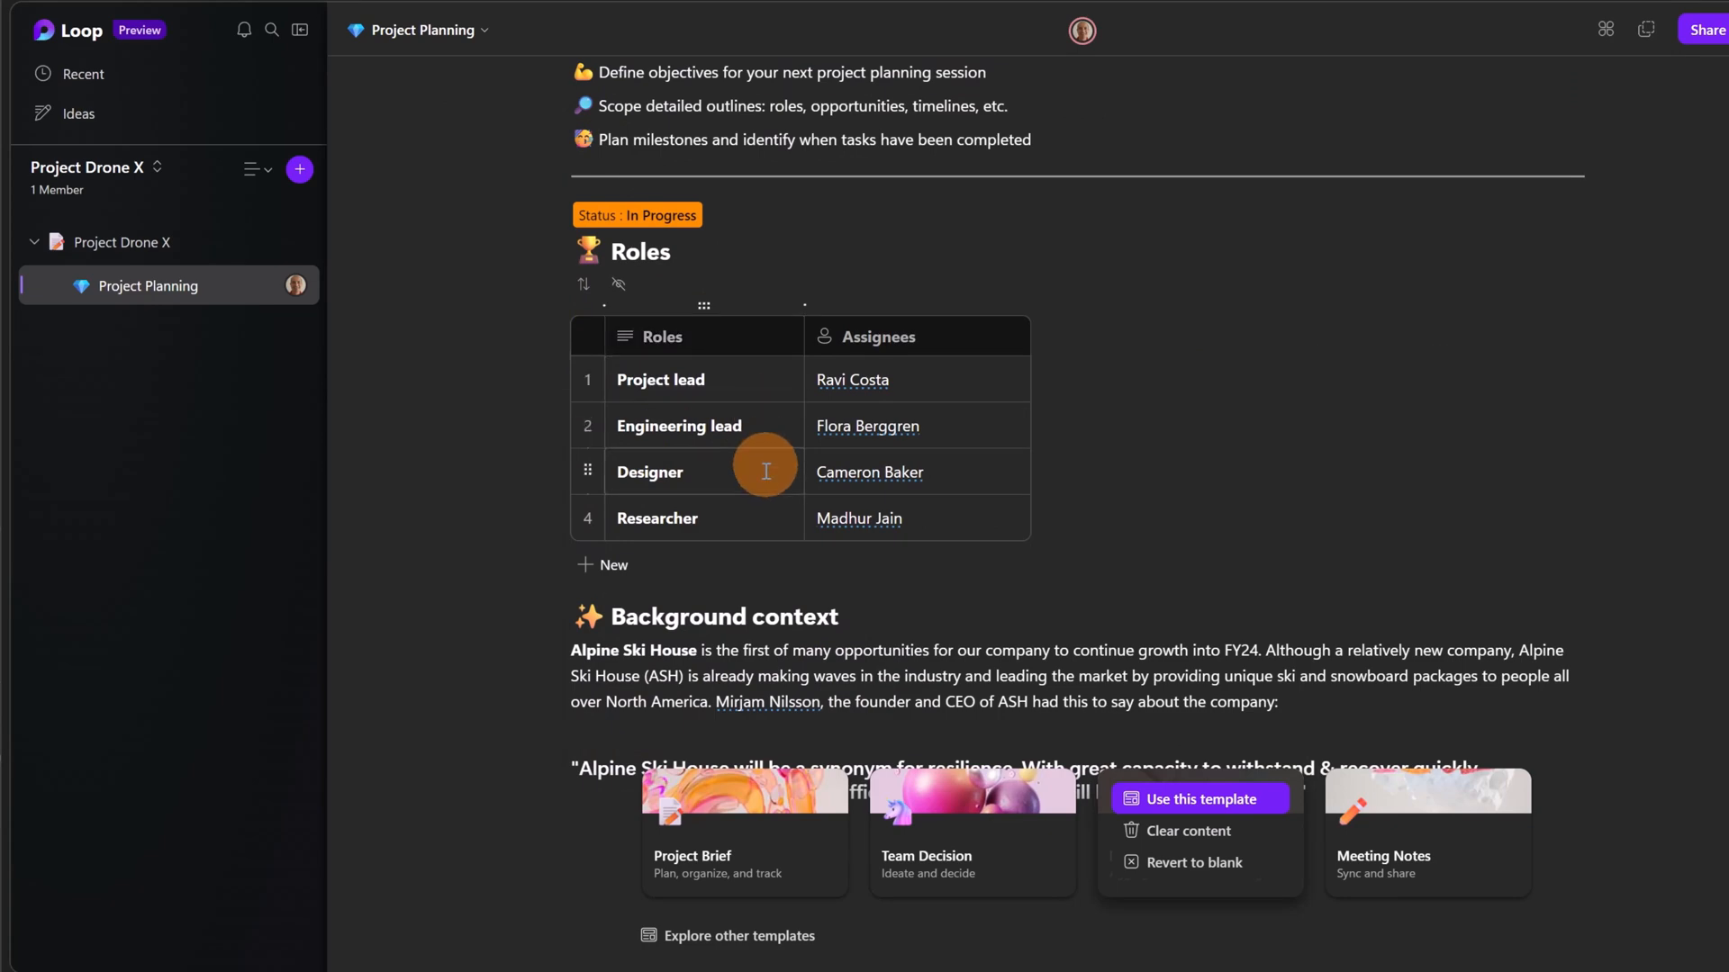
scroll(756, 456, "down", 5)
scroll(751, 396, "down", 12)
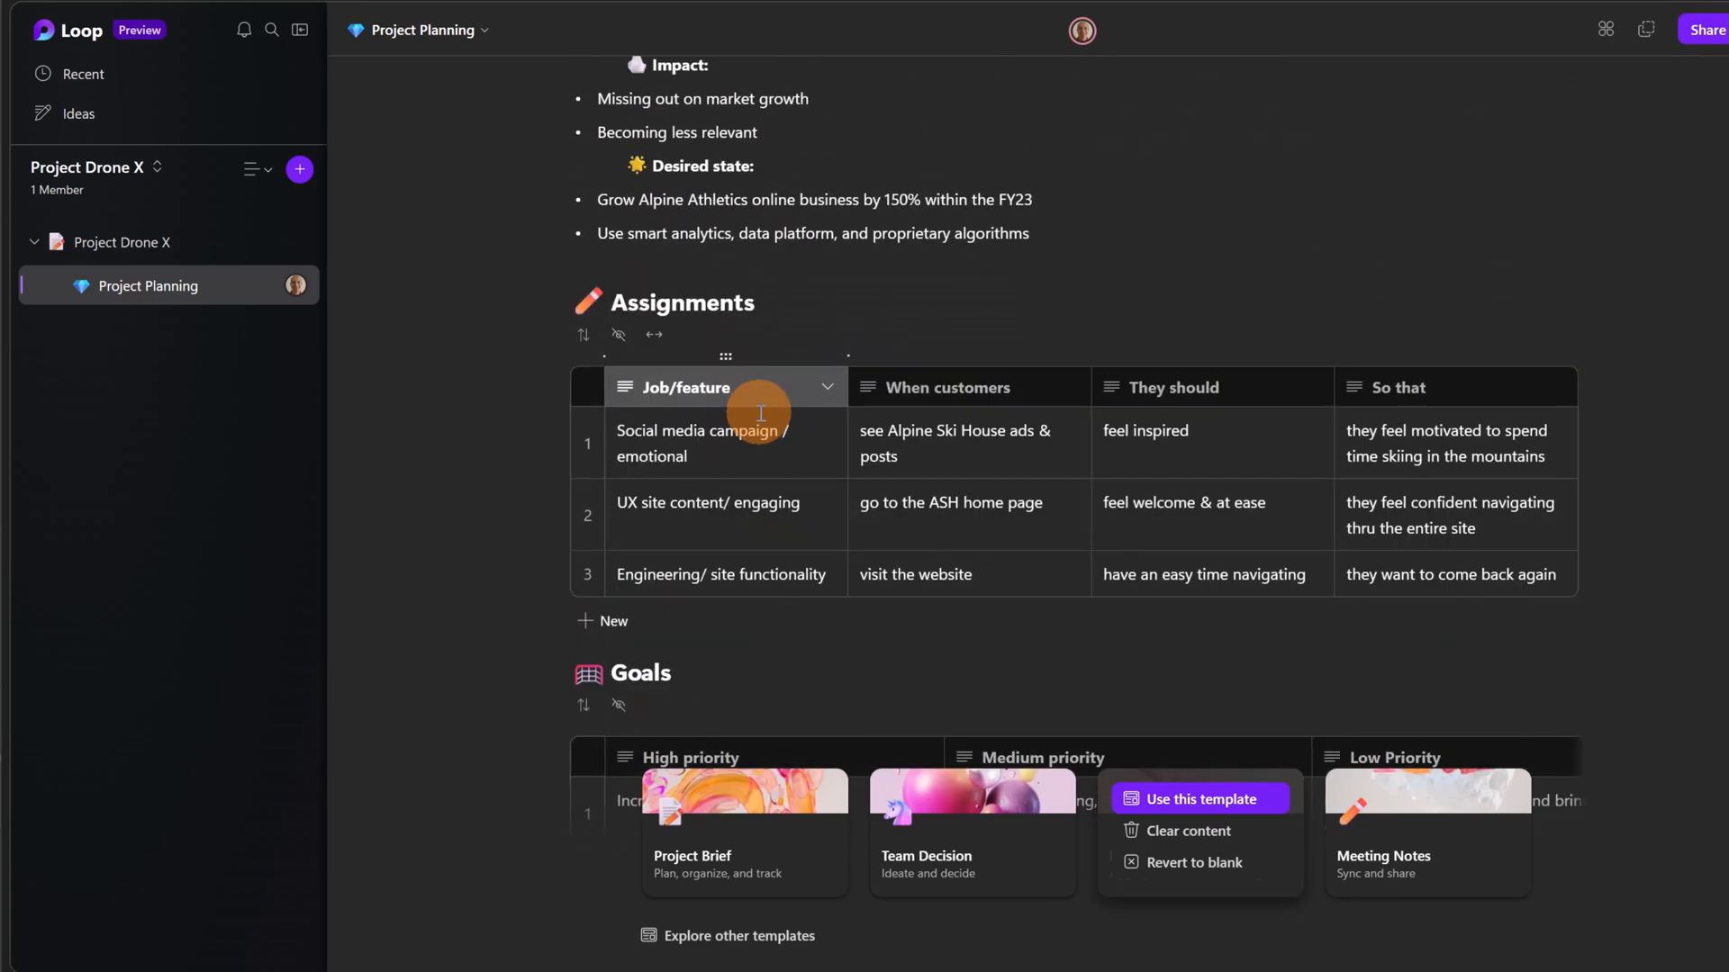
scroll(759, 413, "down", 6)
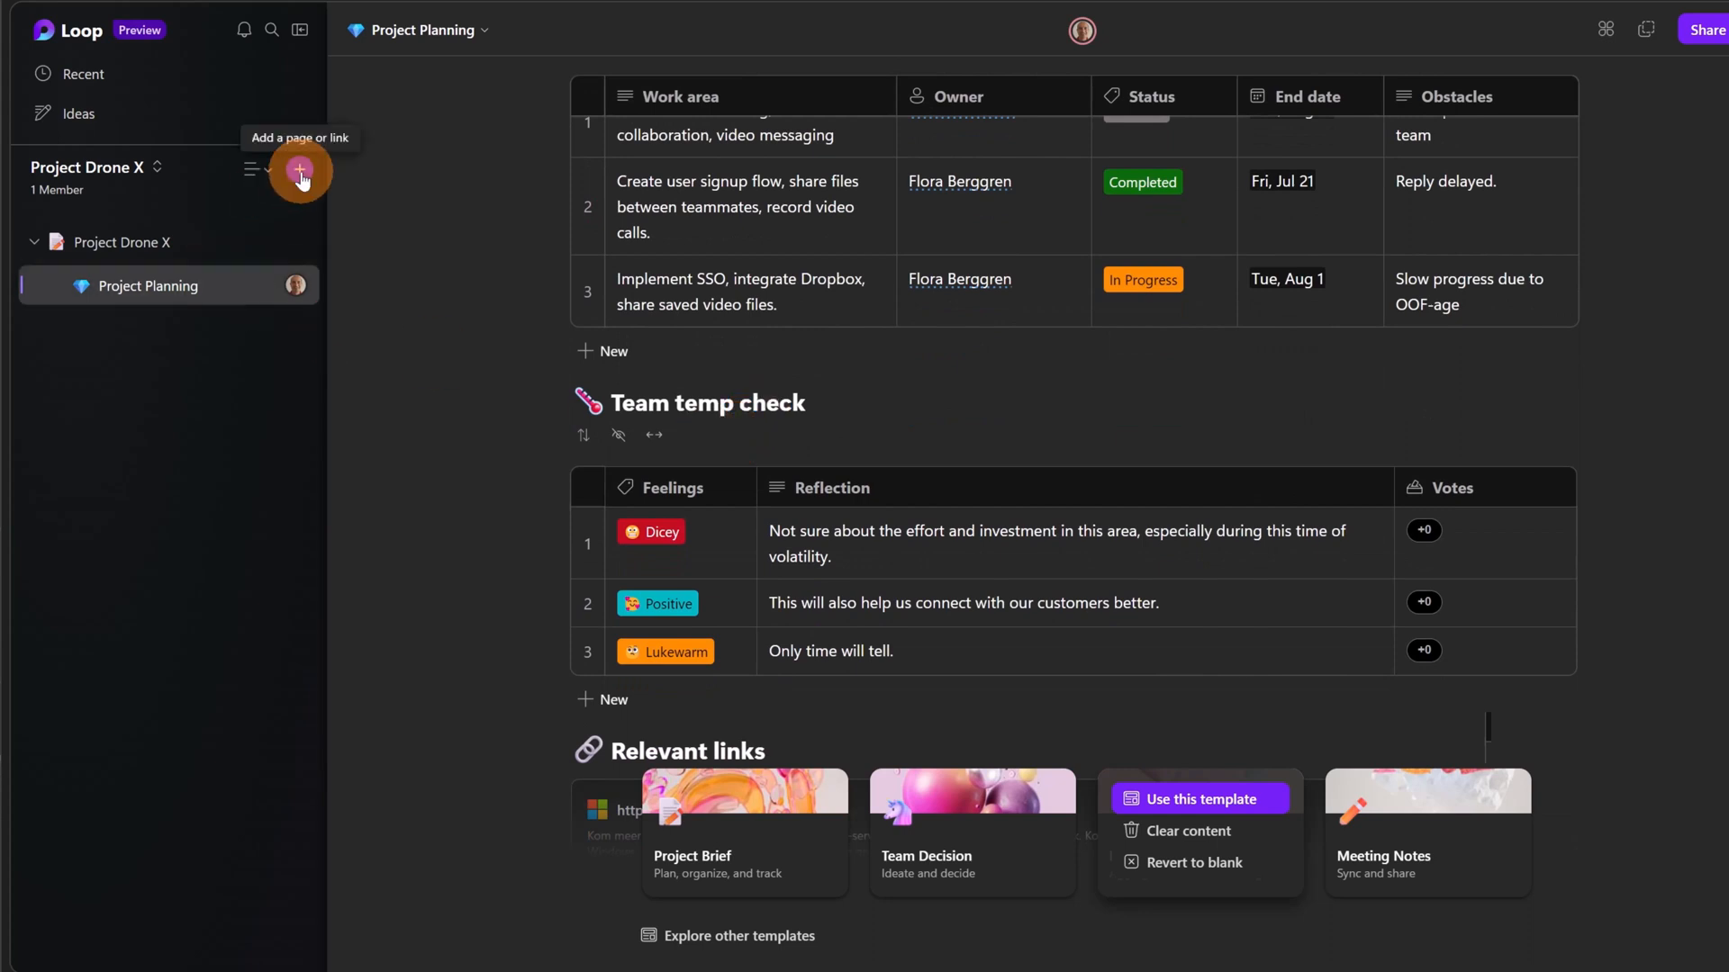
Step: Add a new page to the Project Drone X workspace using the Meeting Notes template
left_click(300, 171)
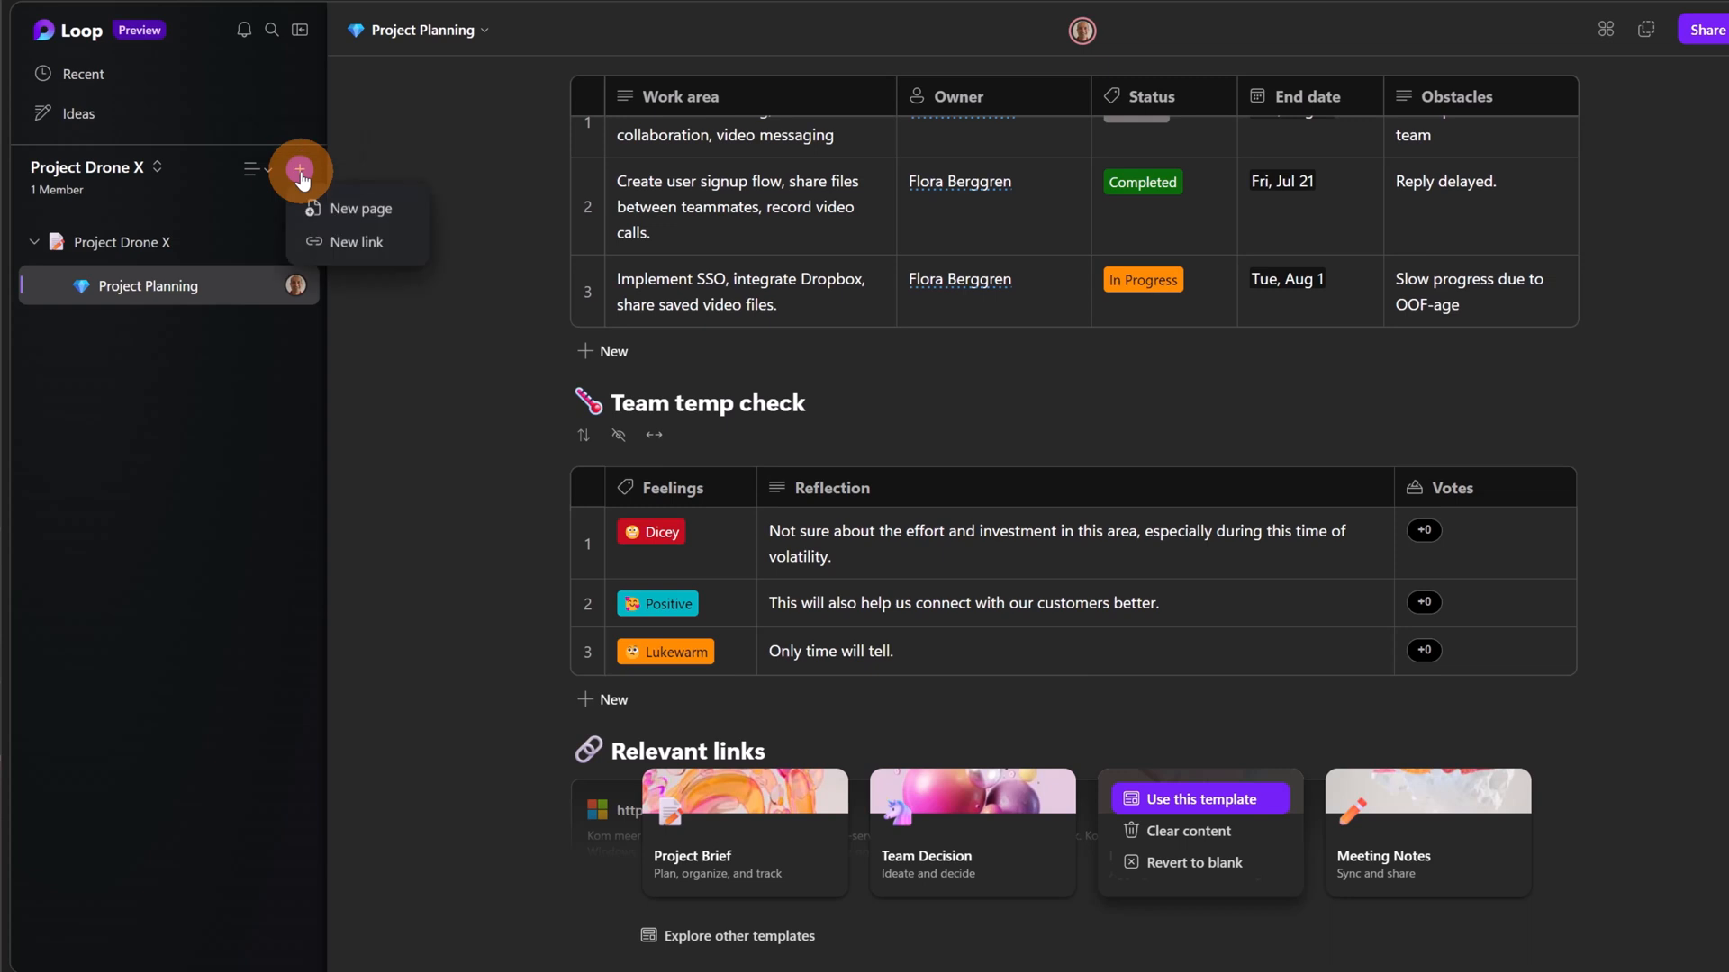
left_click(331, 207)
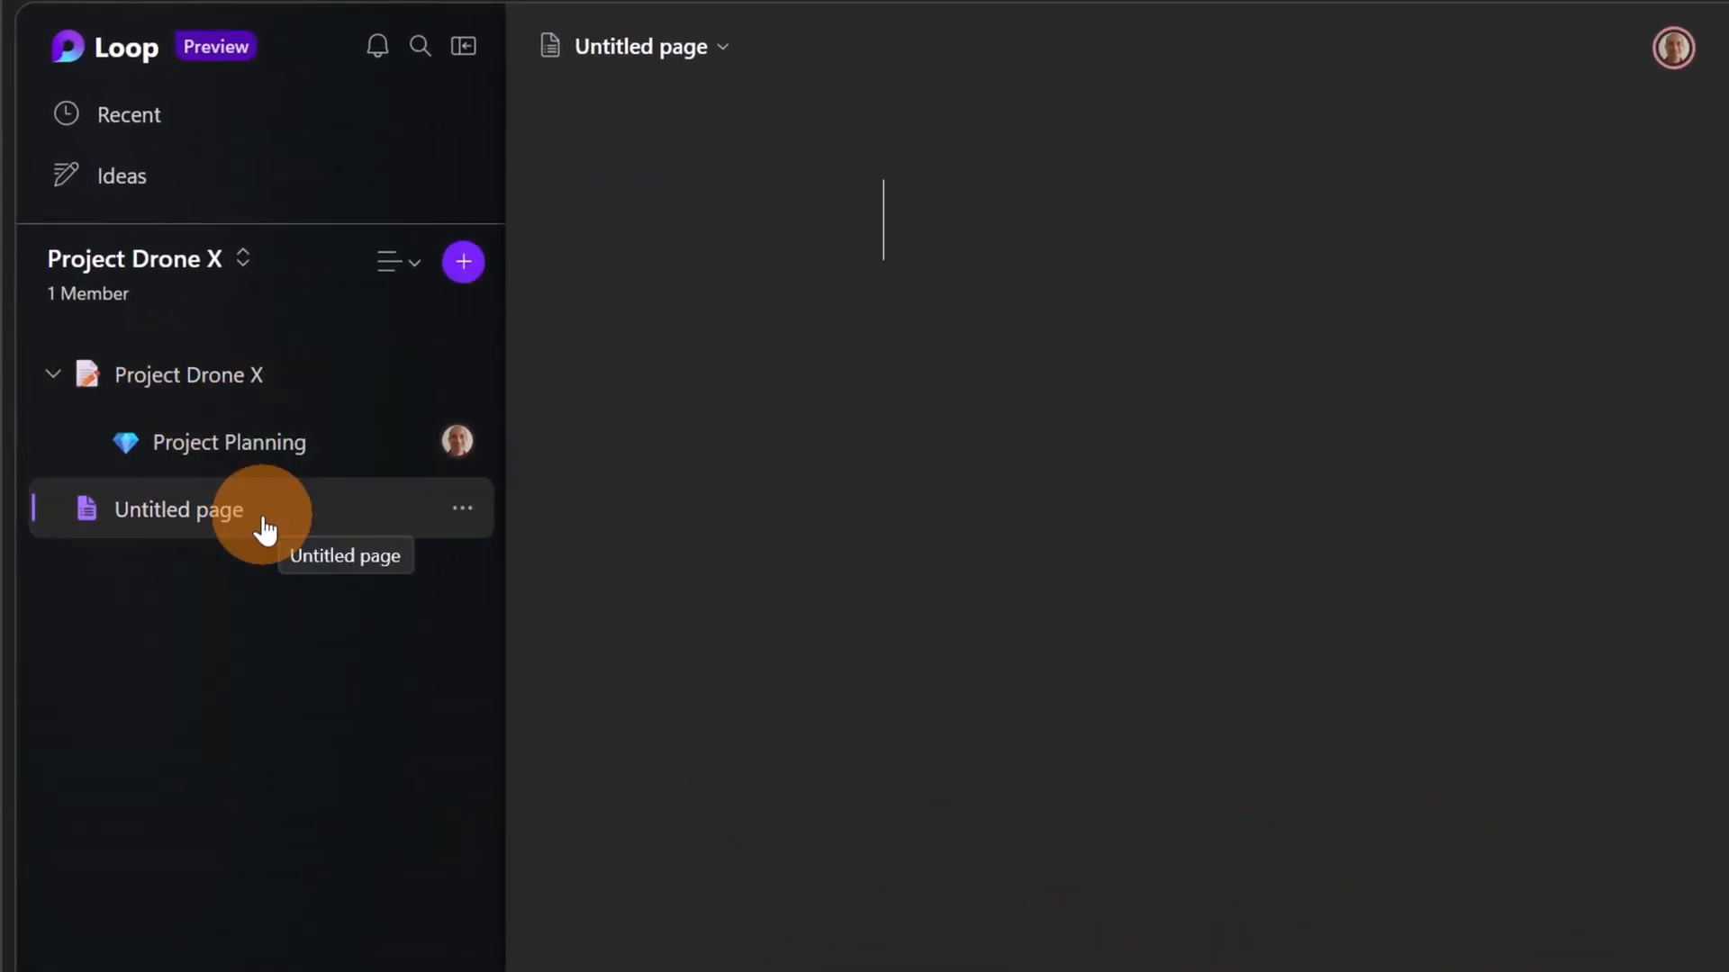
left_click(1332, 349)
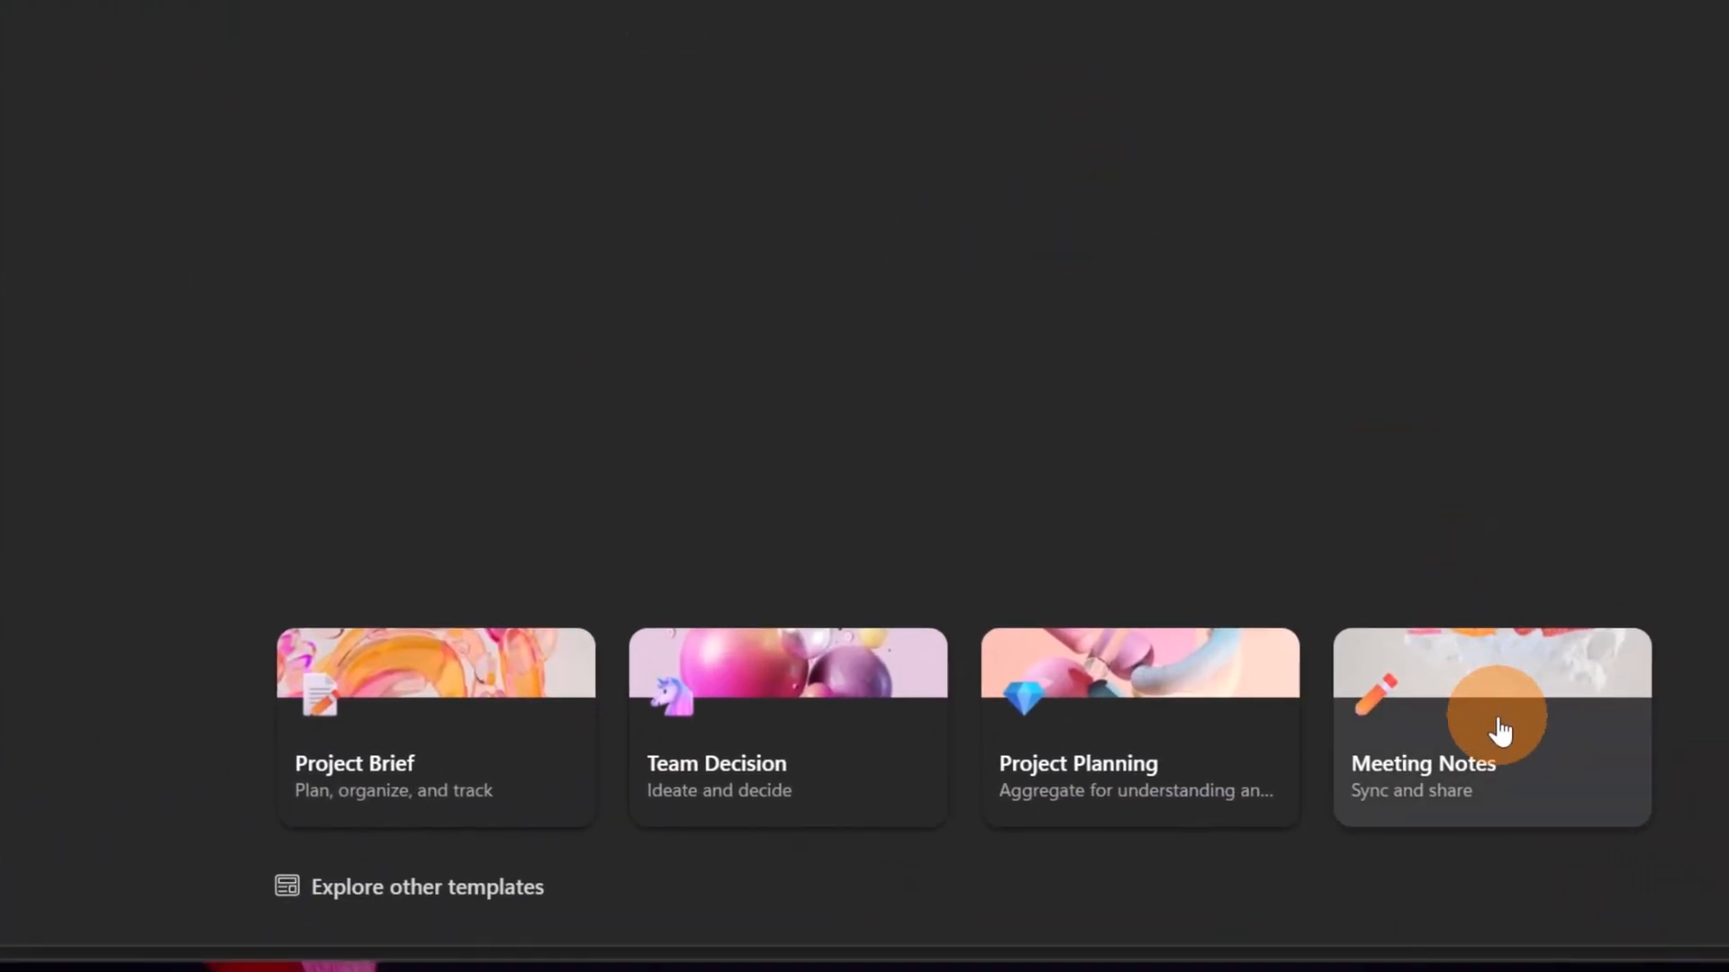
left_click(1499, 731)
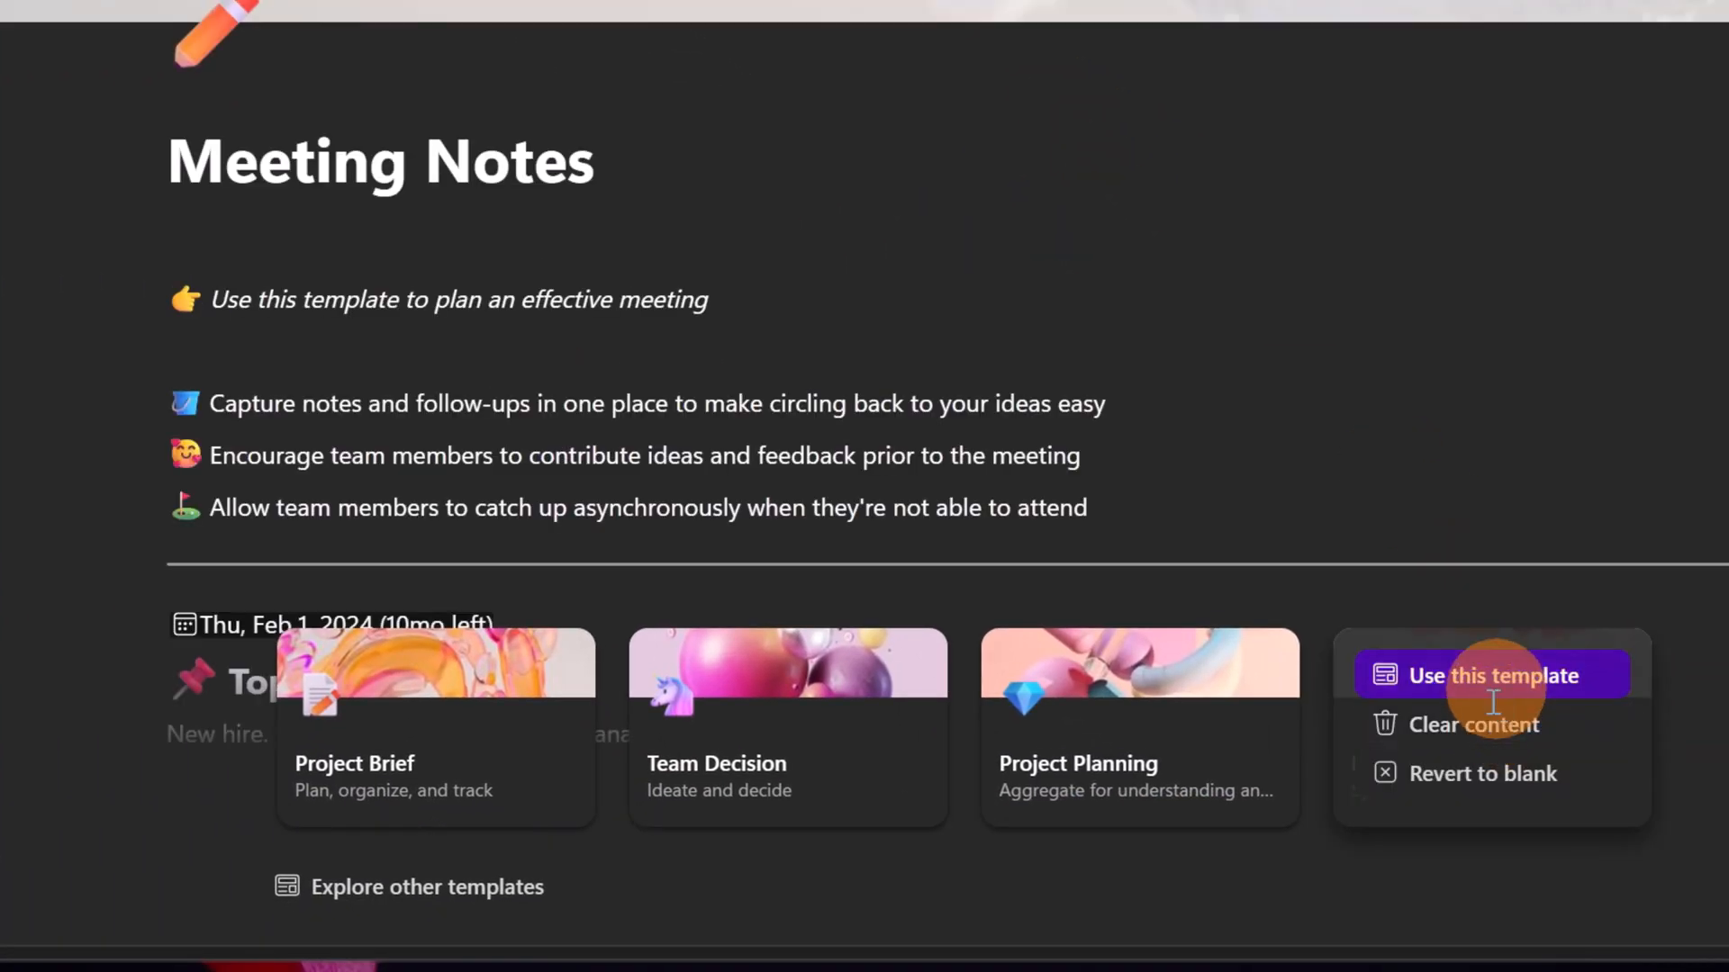
left_click(1493, 701)
scroll(936, 518, "down", 5)
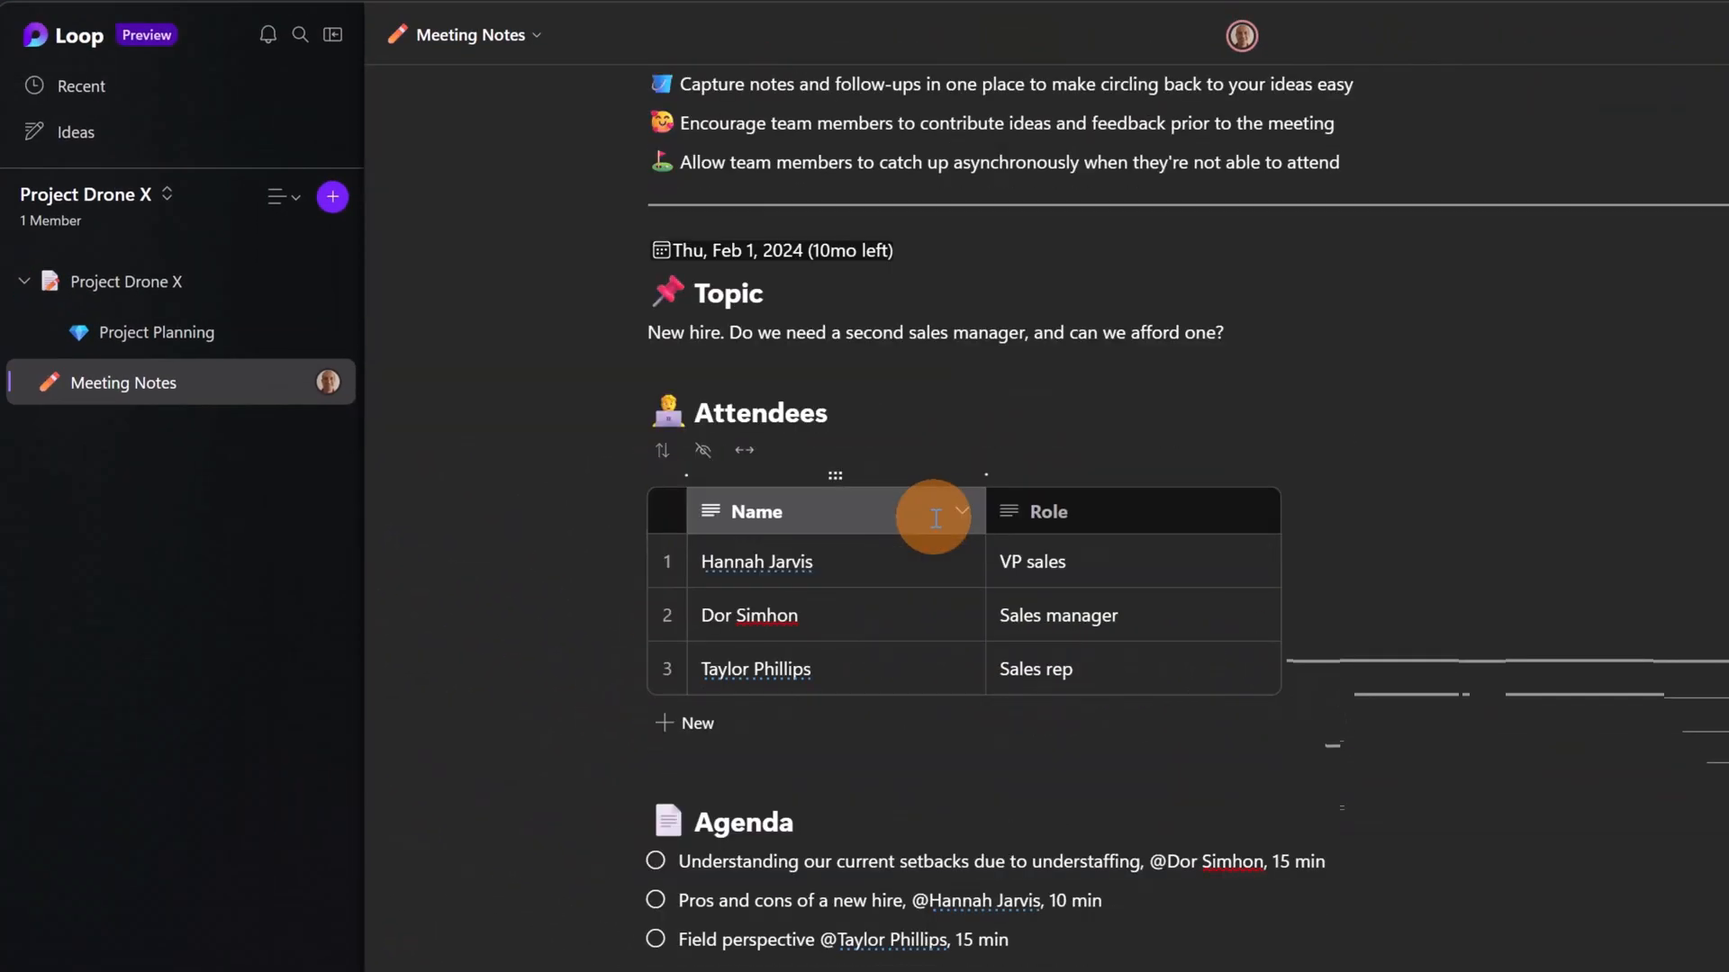
scroll(936, 517, "down", 8)
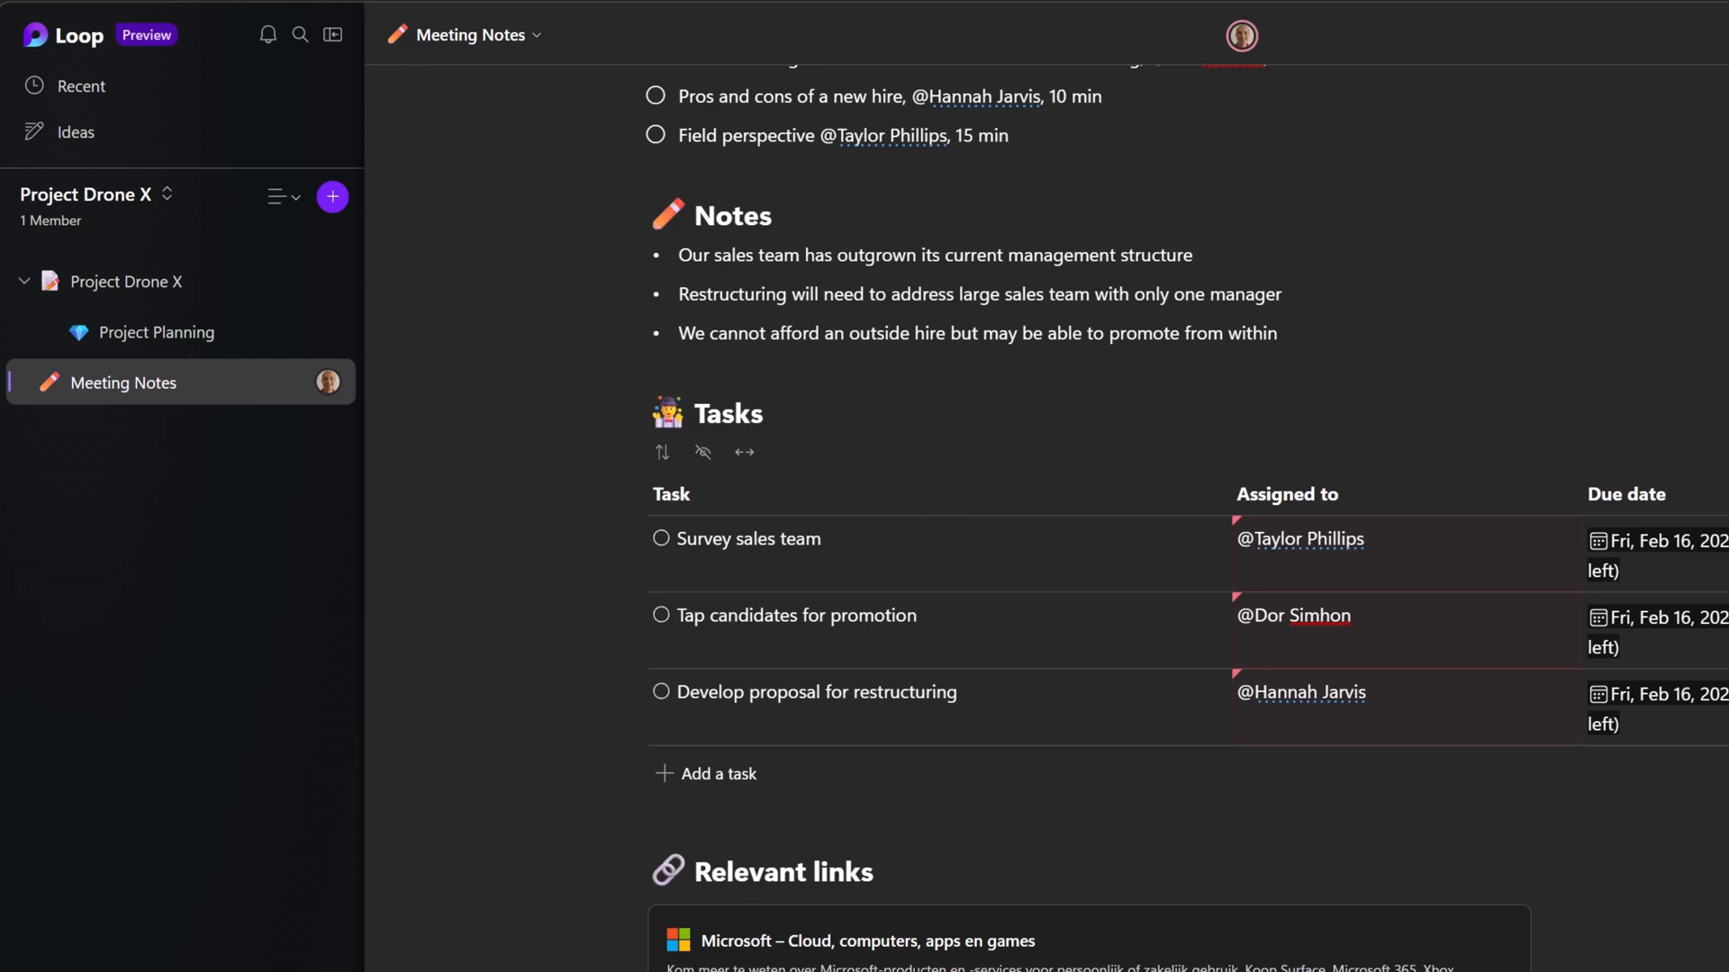
left_click(706, 888)
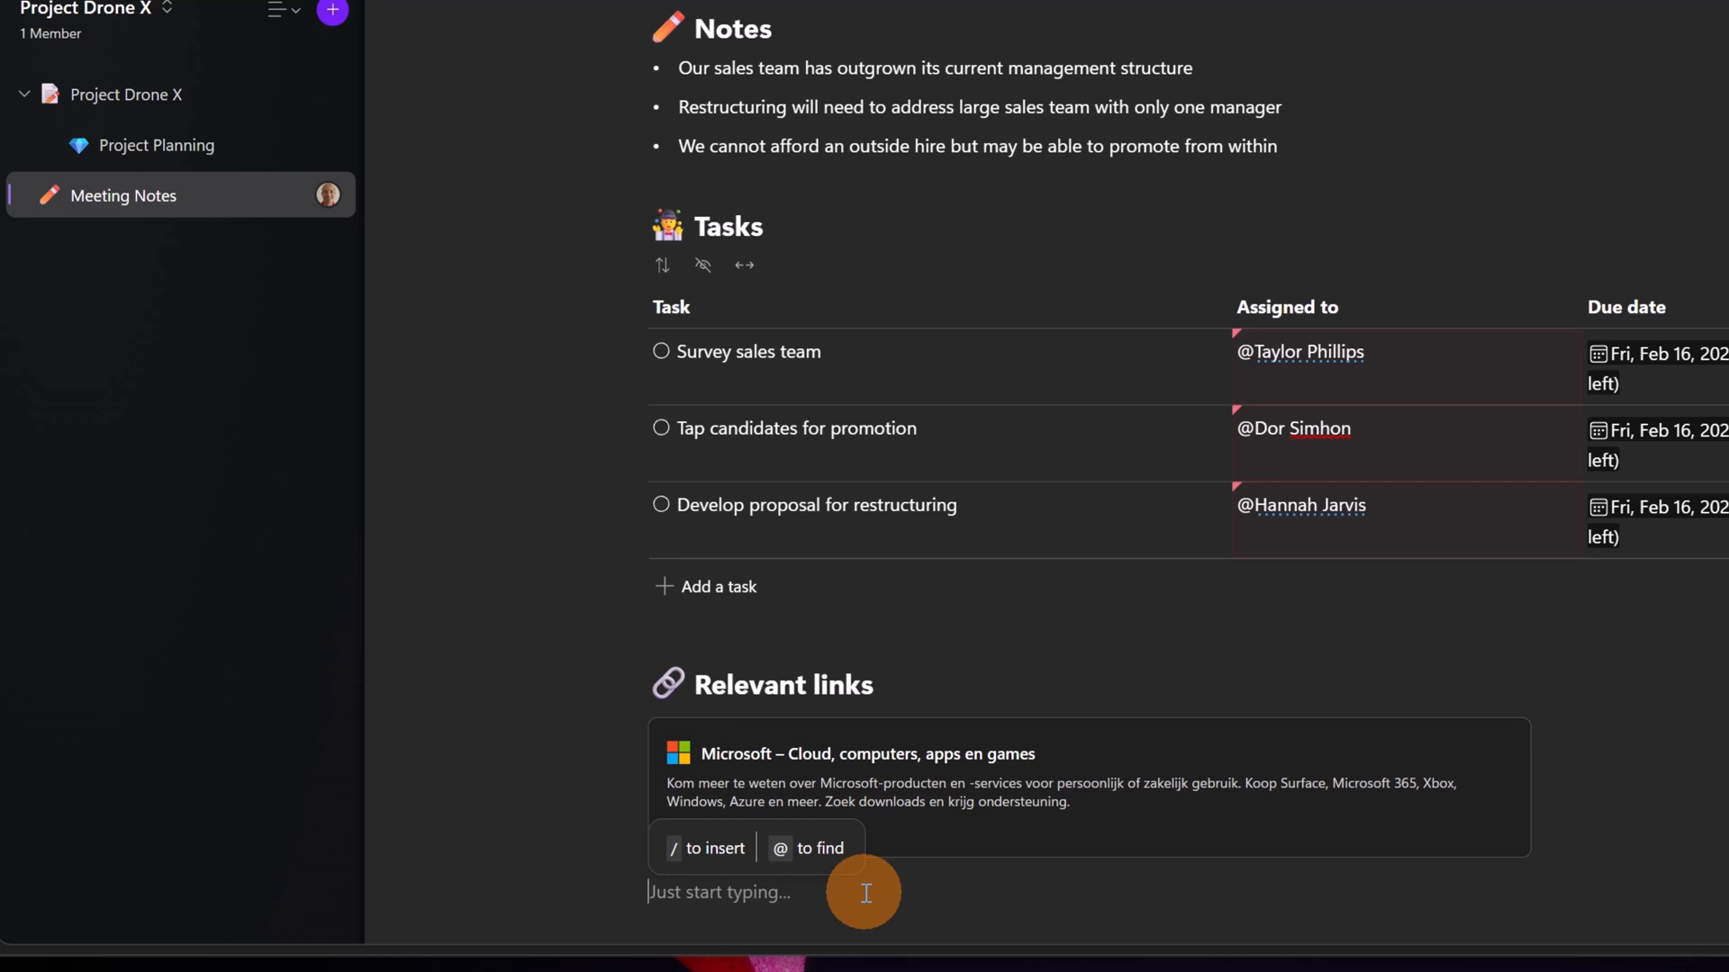
type("@don")
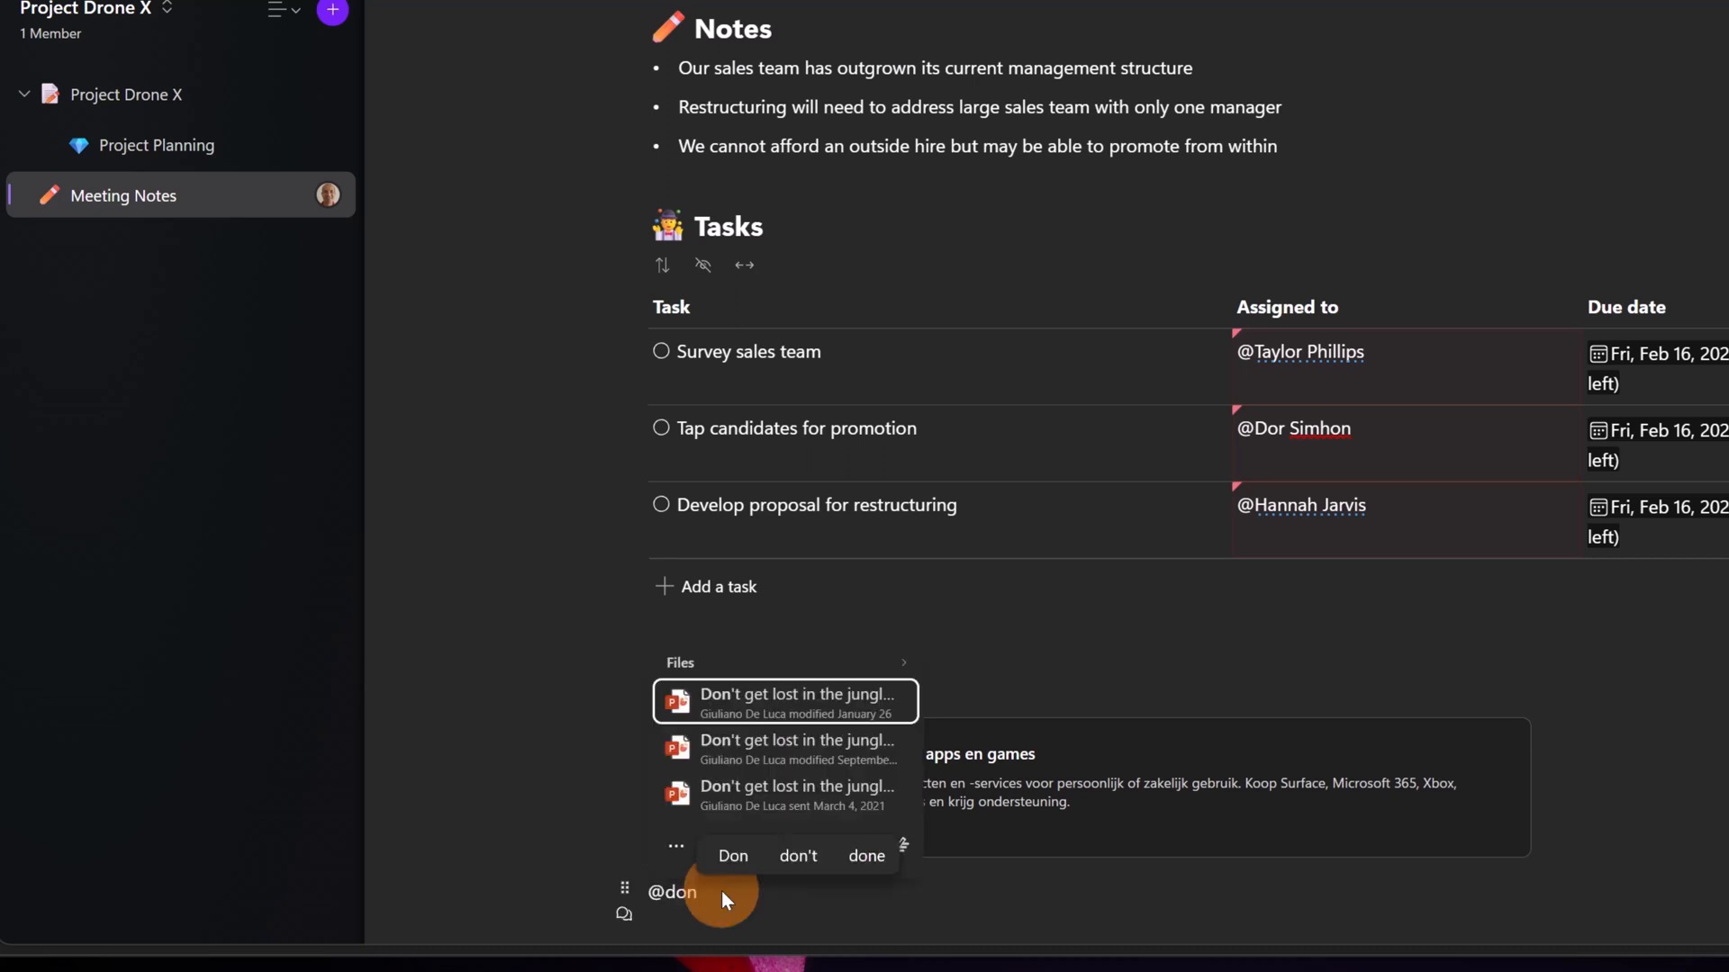
left_click(776, 701)
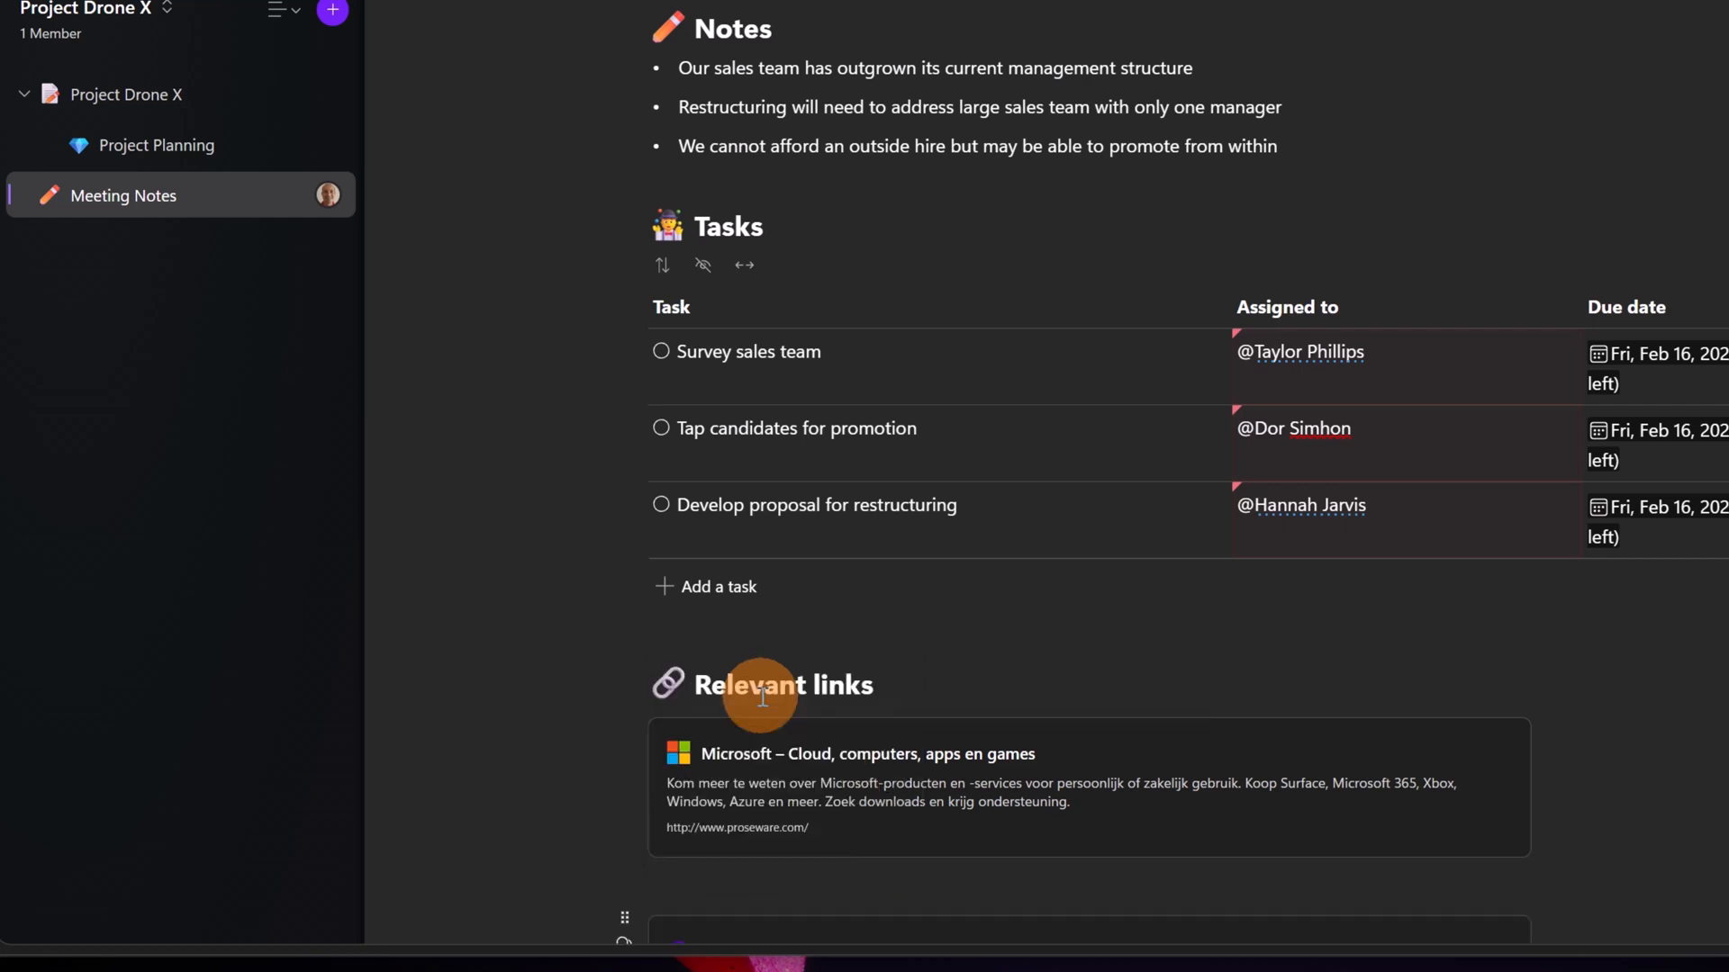
Step: Insert a divider below the PowerPoint file link at the end of the Meeting Notes page
scroll(996, 624, "down", 2)
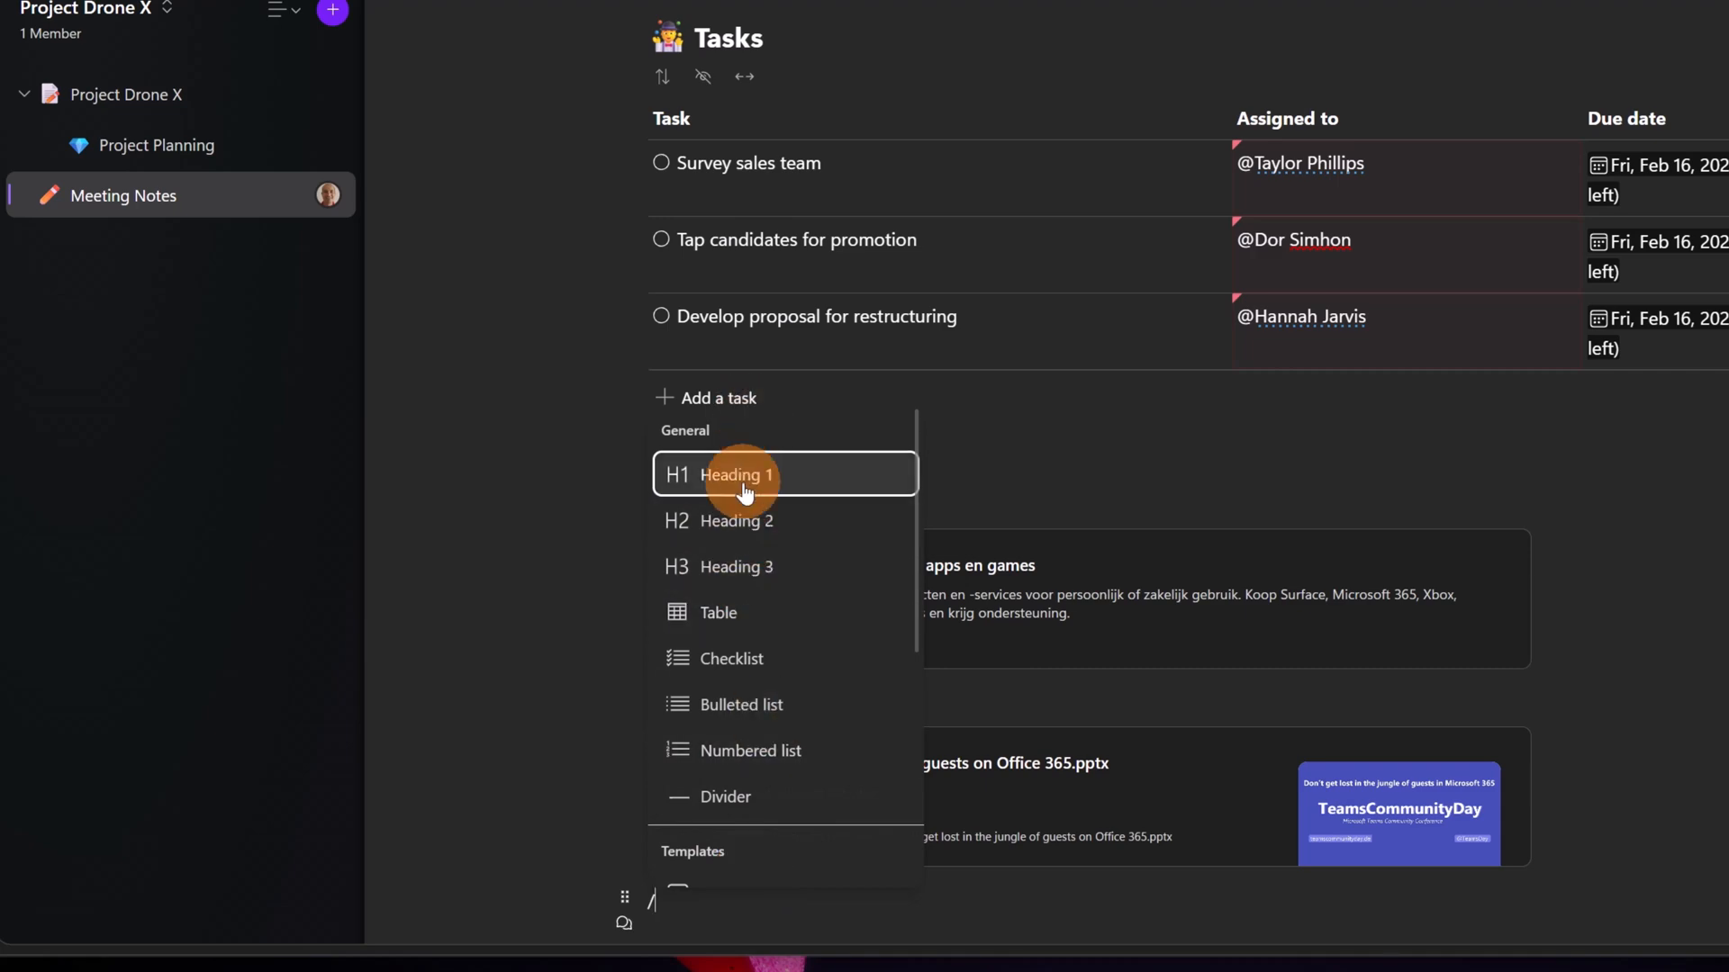
scroll(744, 493, "down", 1)
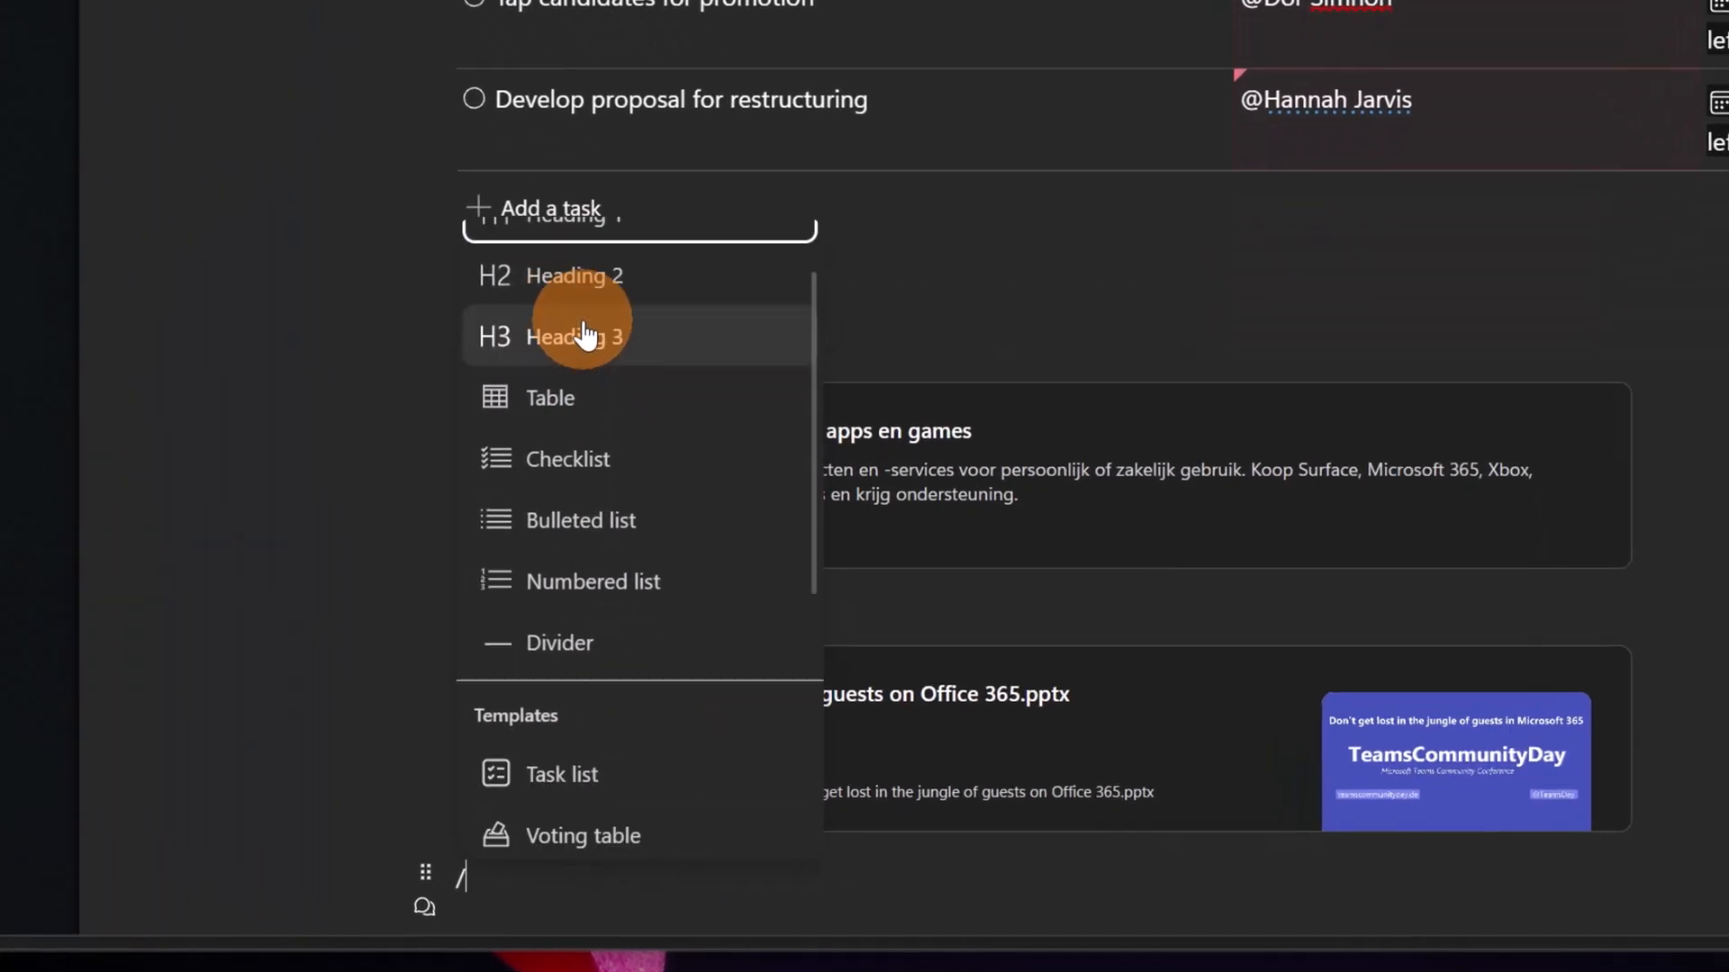
scroll(597, 360, "up", 2)
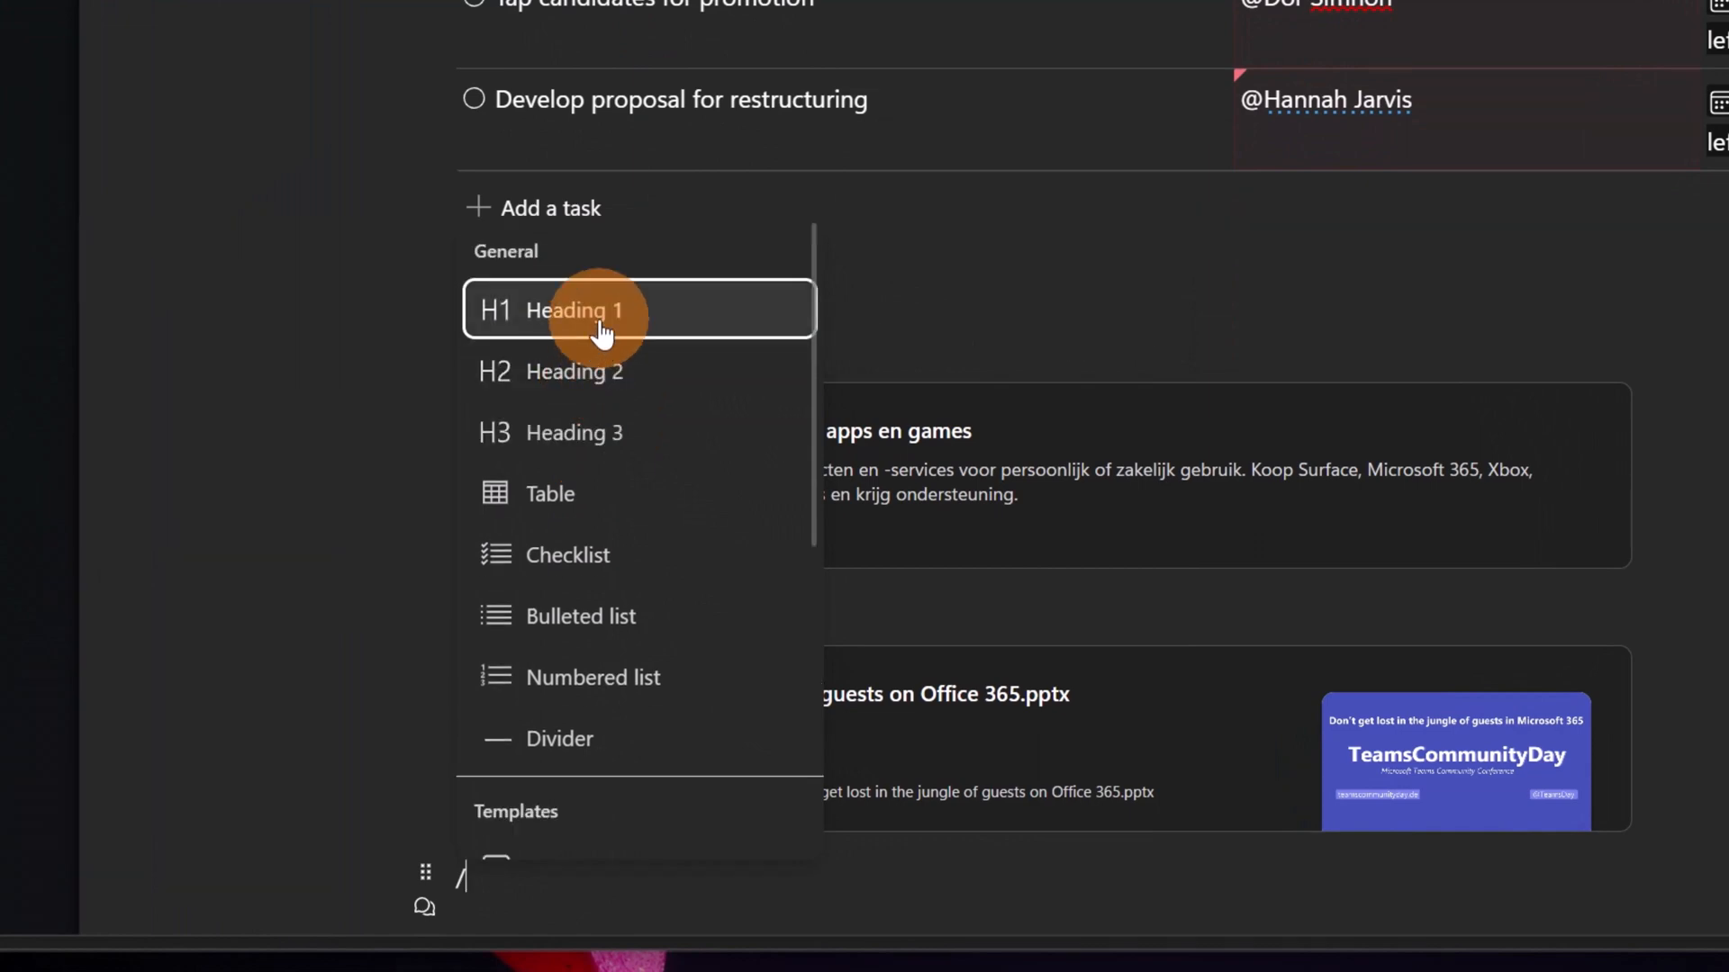
scroll(612, 351, "down", 1)
scroll(618, 362, "down", 1)
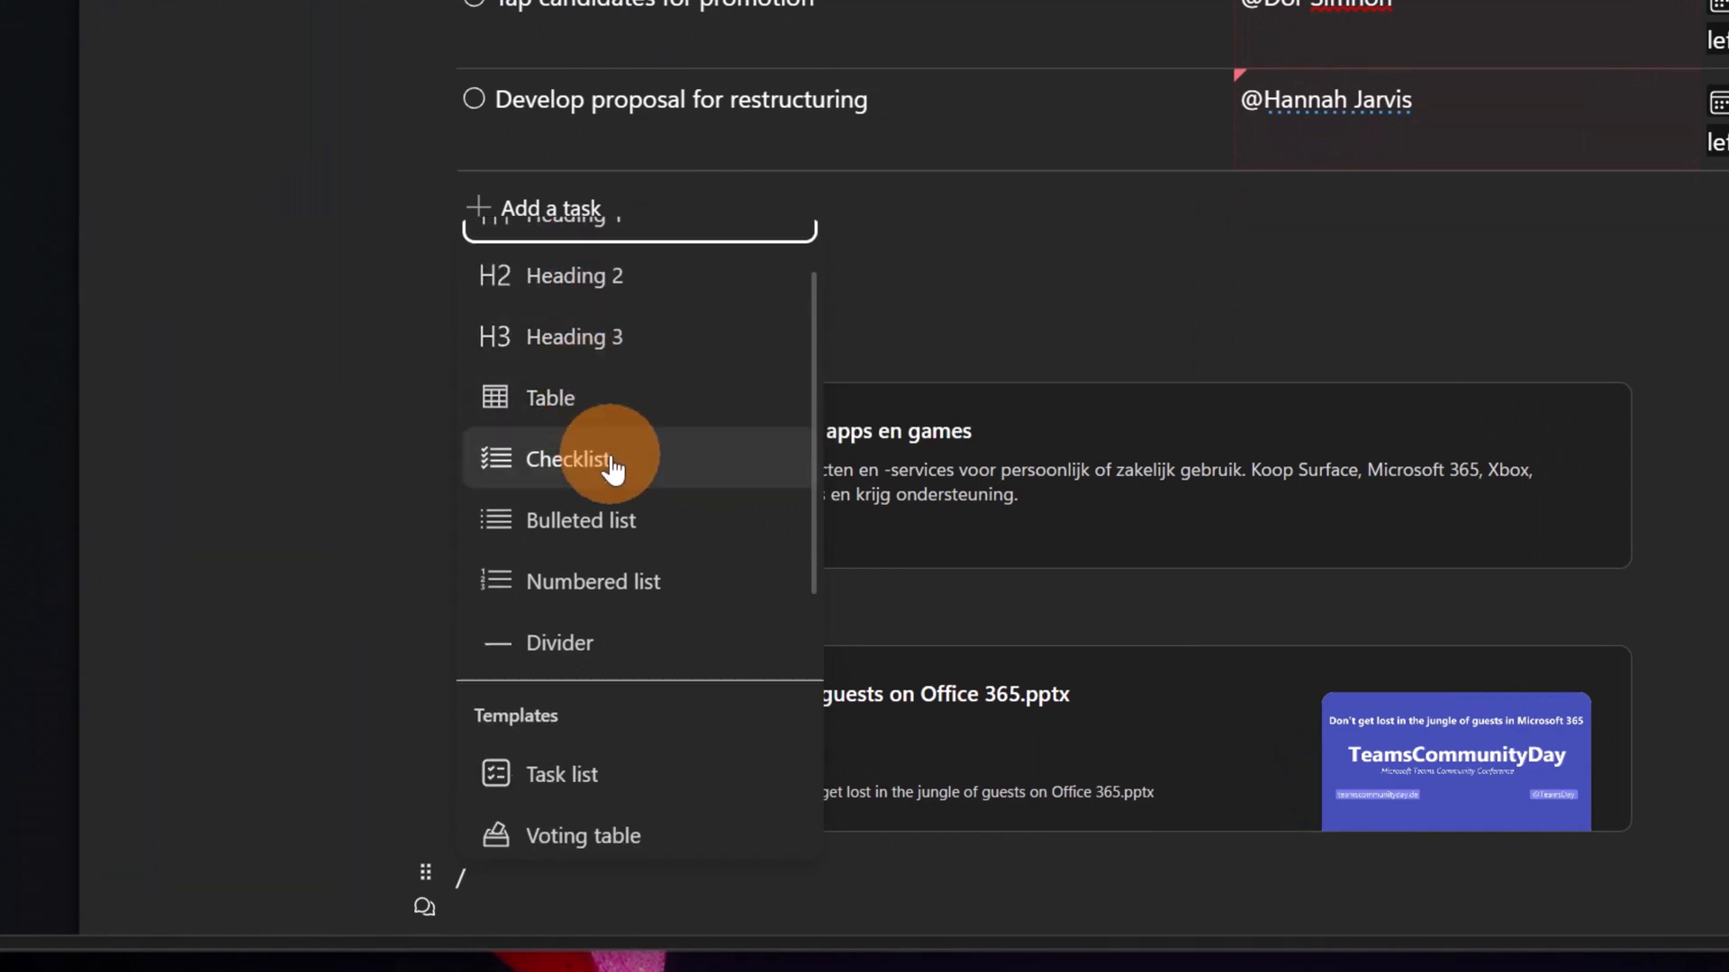
scroll(630, 455, "down", 2)
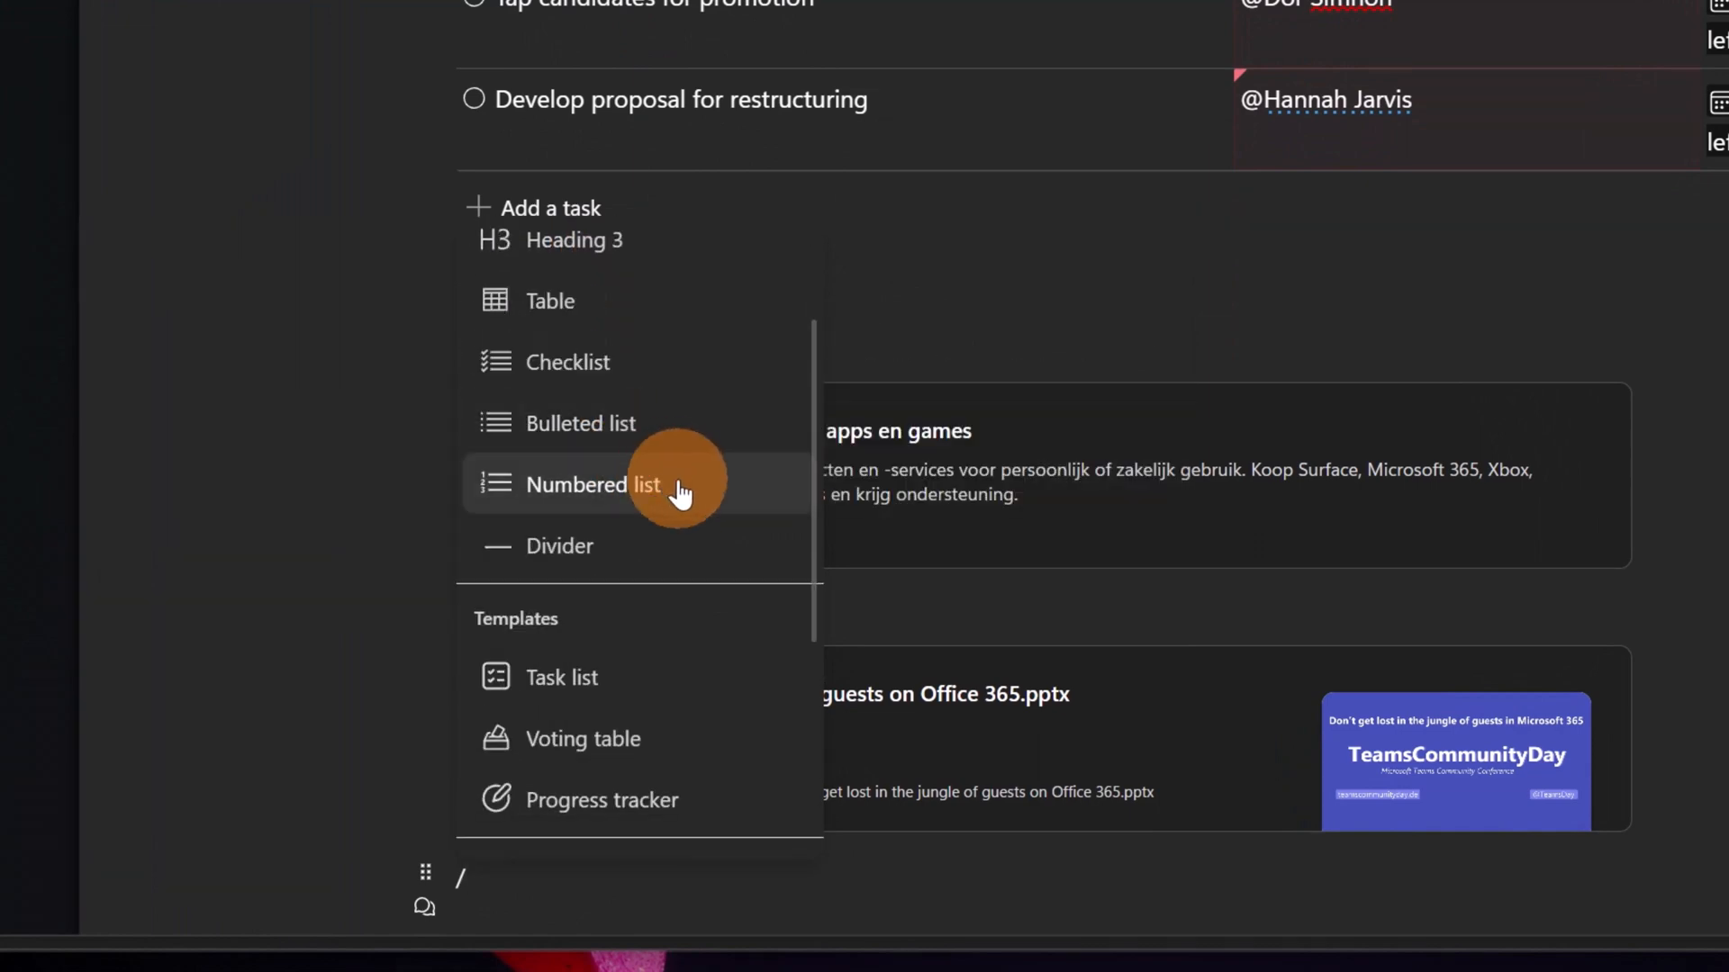
scroll(671, 492, "down", 2)
left_click(610, 483)
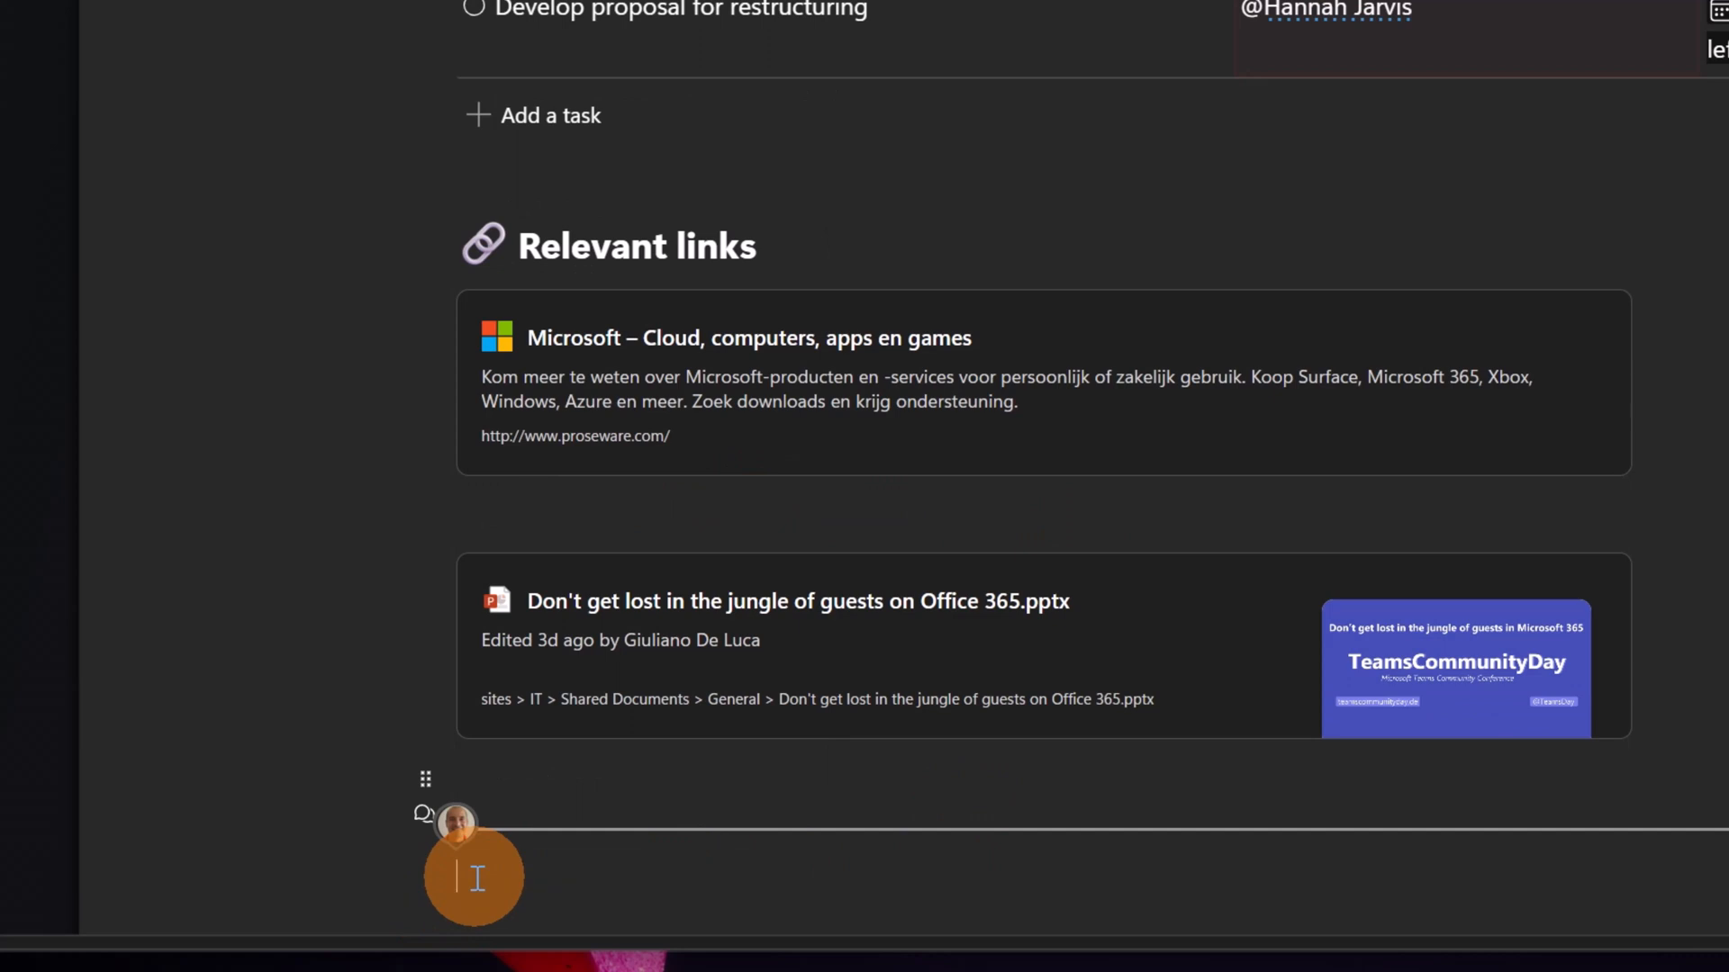
Step: Insert a Voting table template below the divider
type("/")
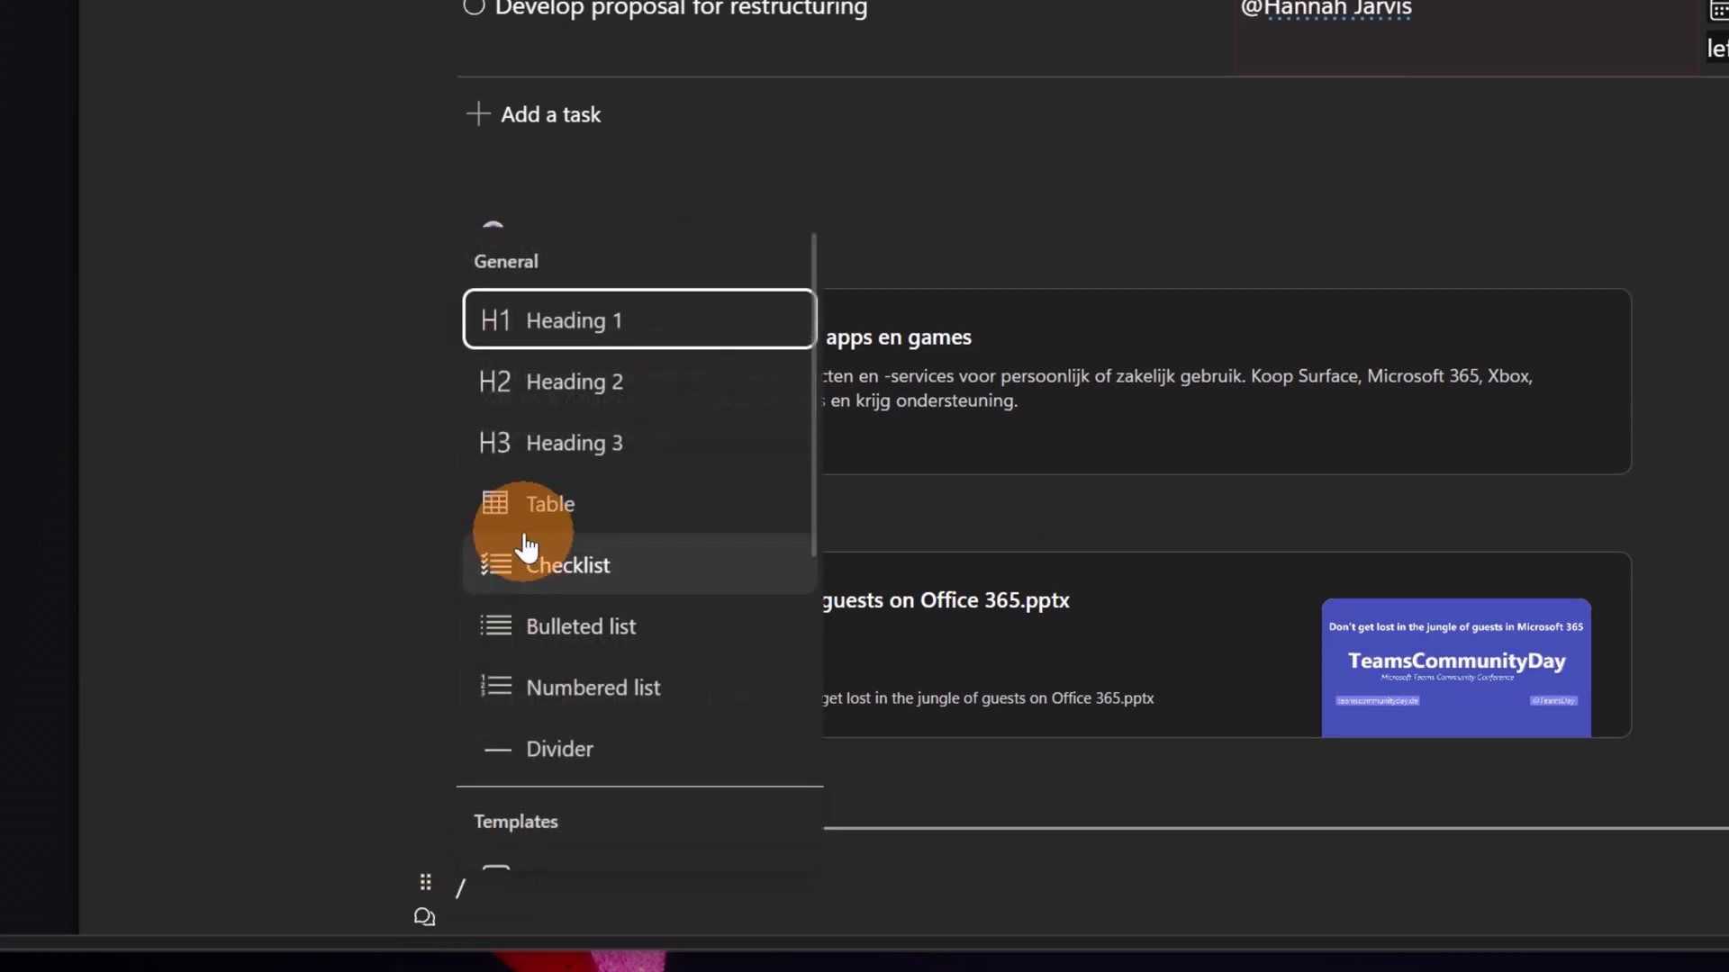
scroll(594, 546, "down", 2)
scroll(648, 504, "down", 2)
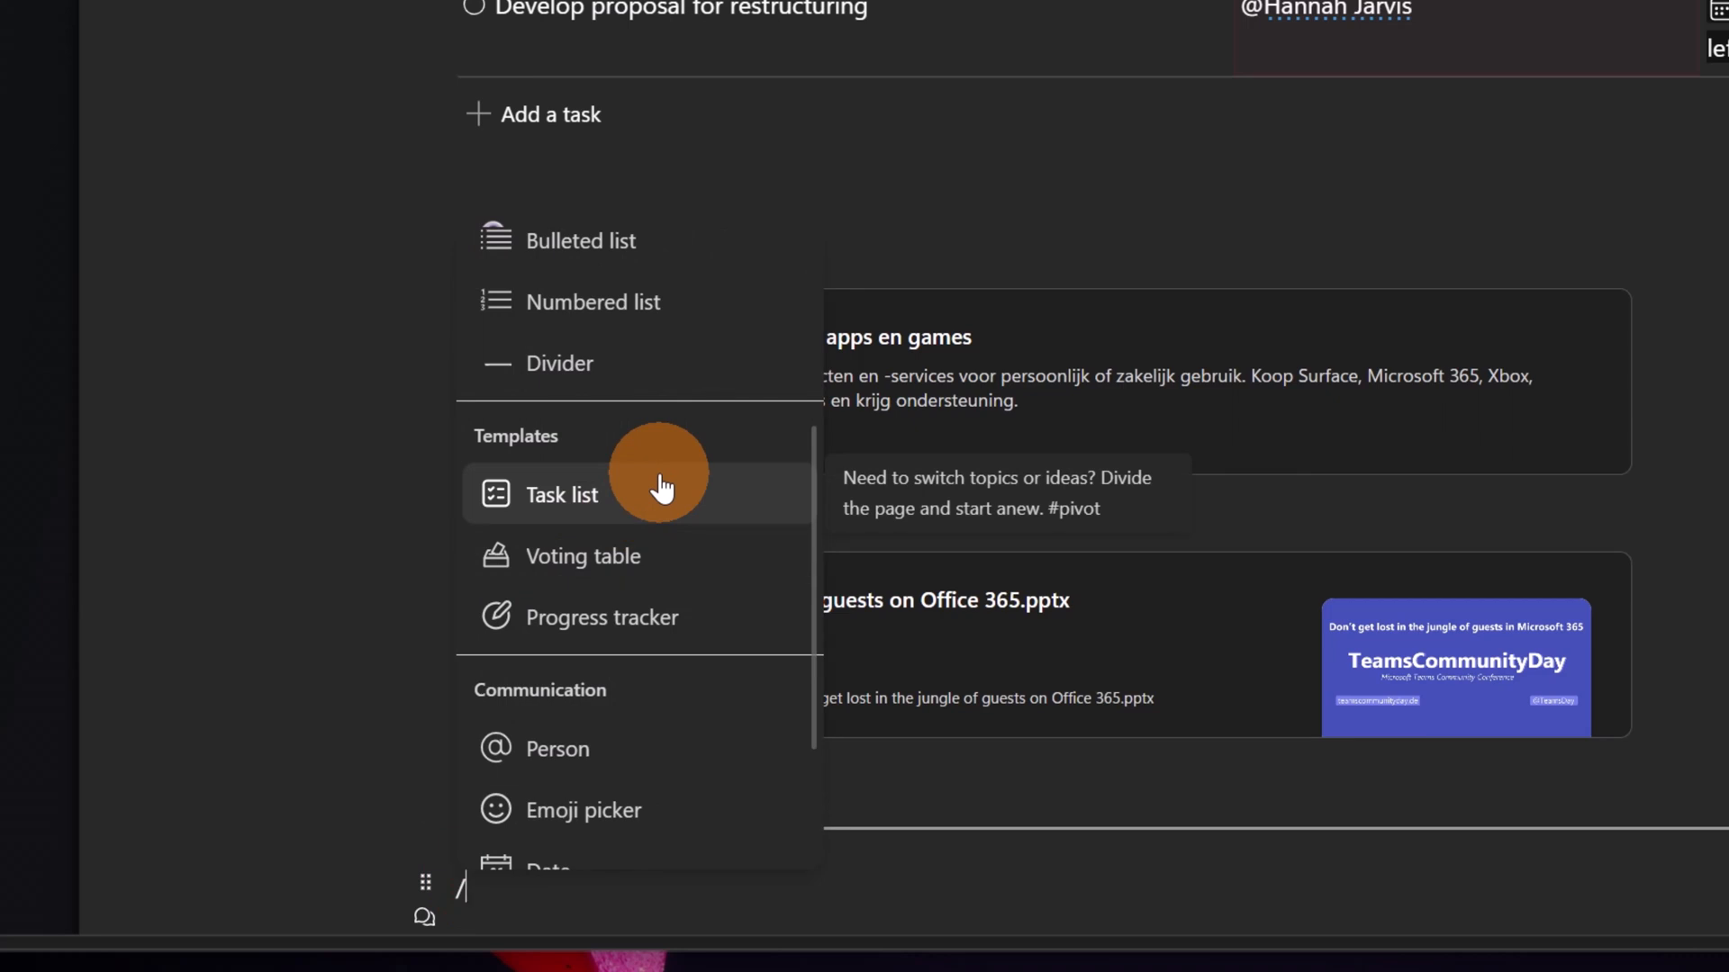
scroll(662, 491, "down", 1)
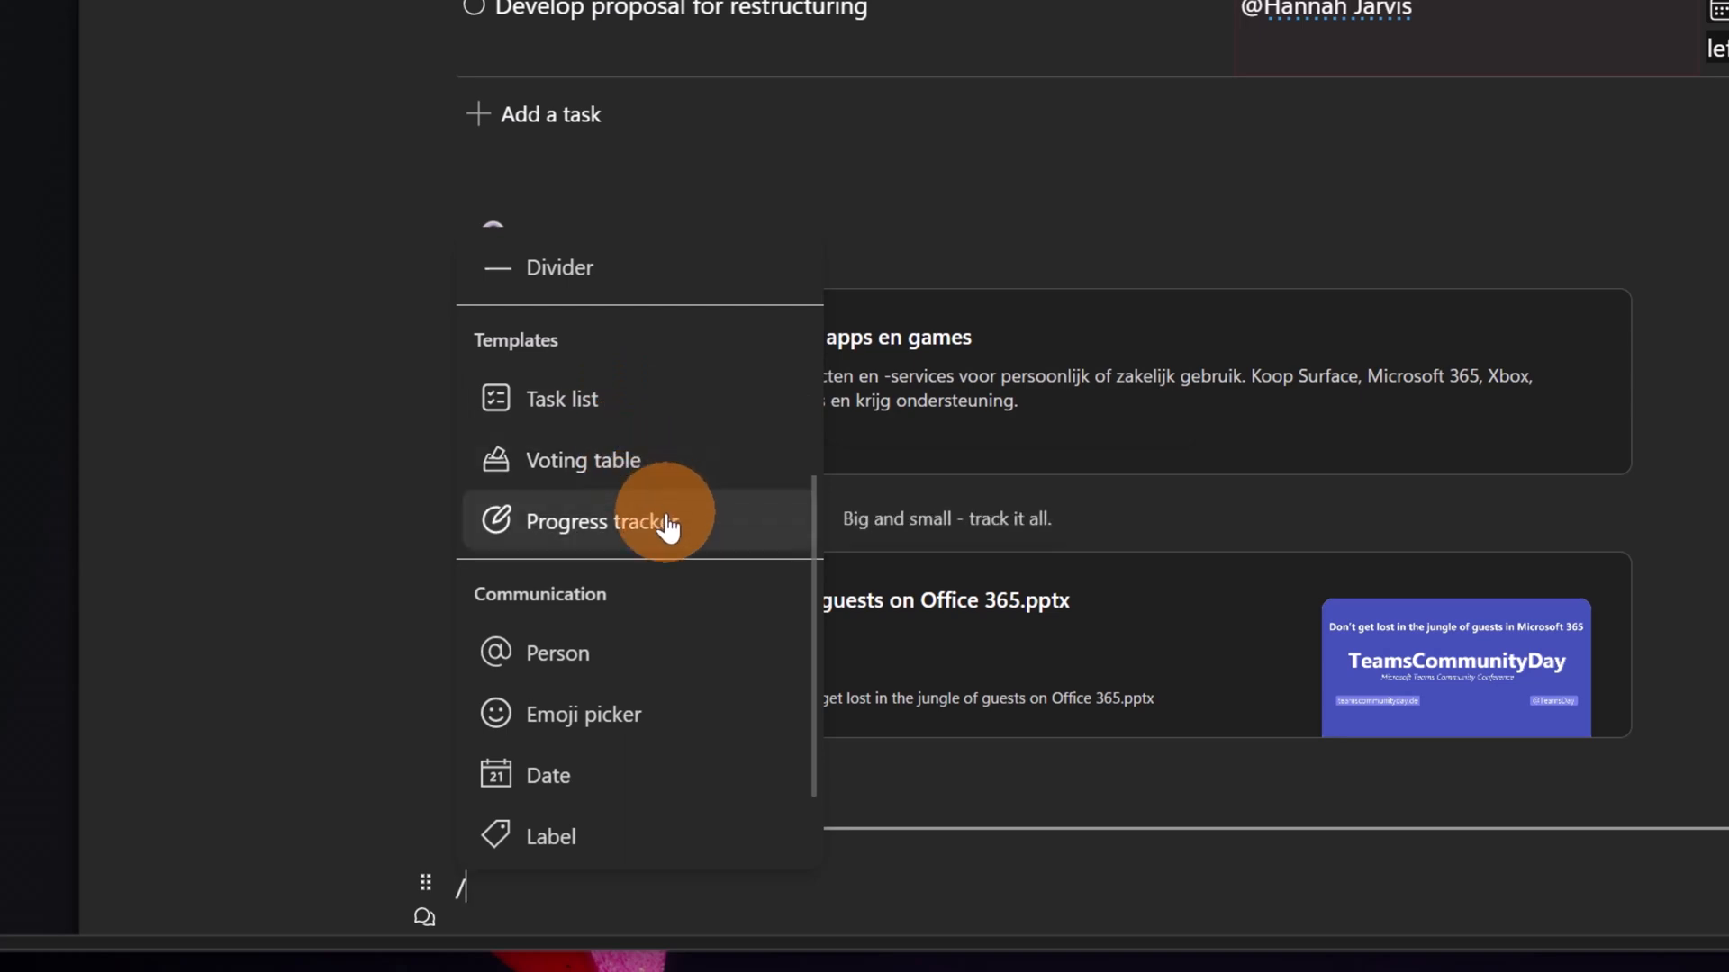
left_click(635, 470)
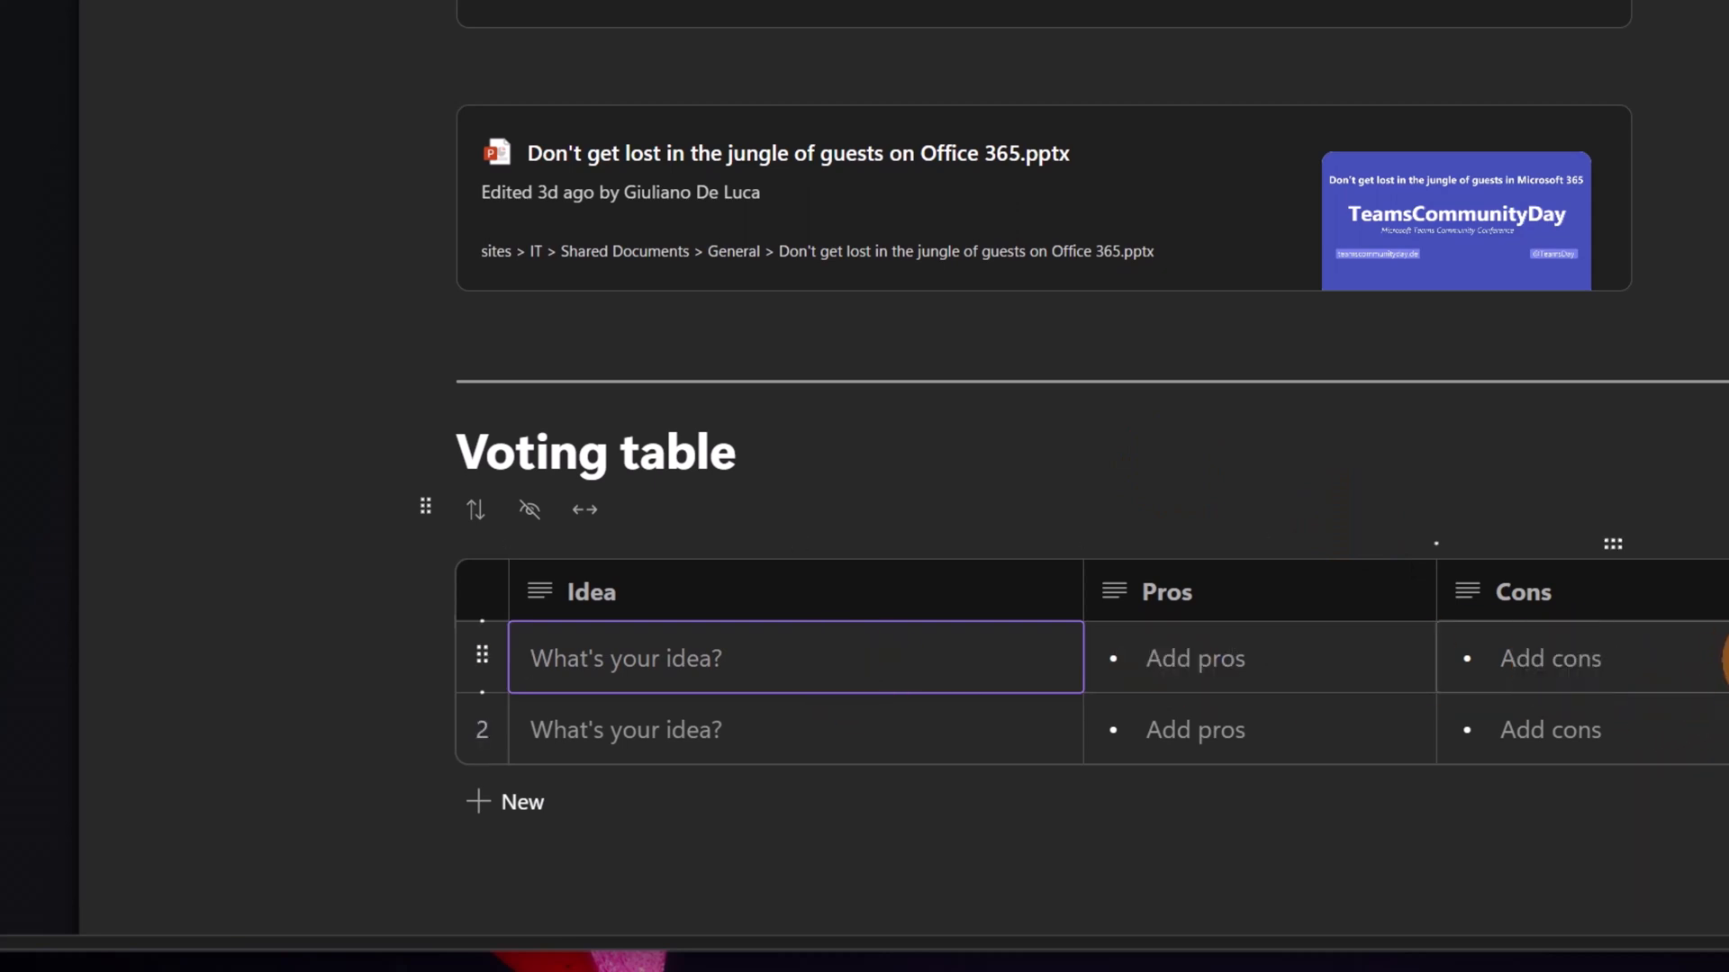
Step: Vote for the first idea in the voting table and add a third idea row
left_click(1586, 681)
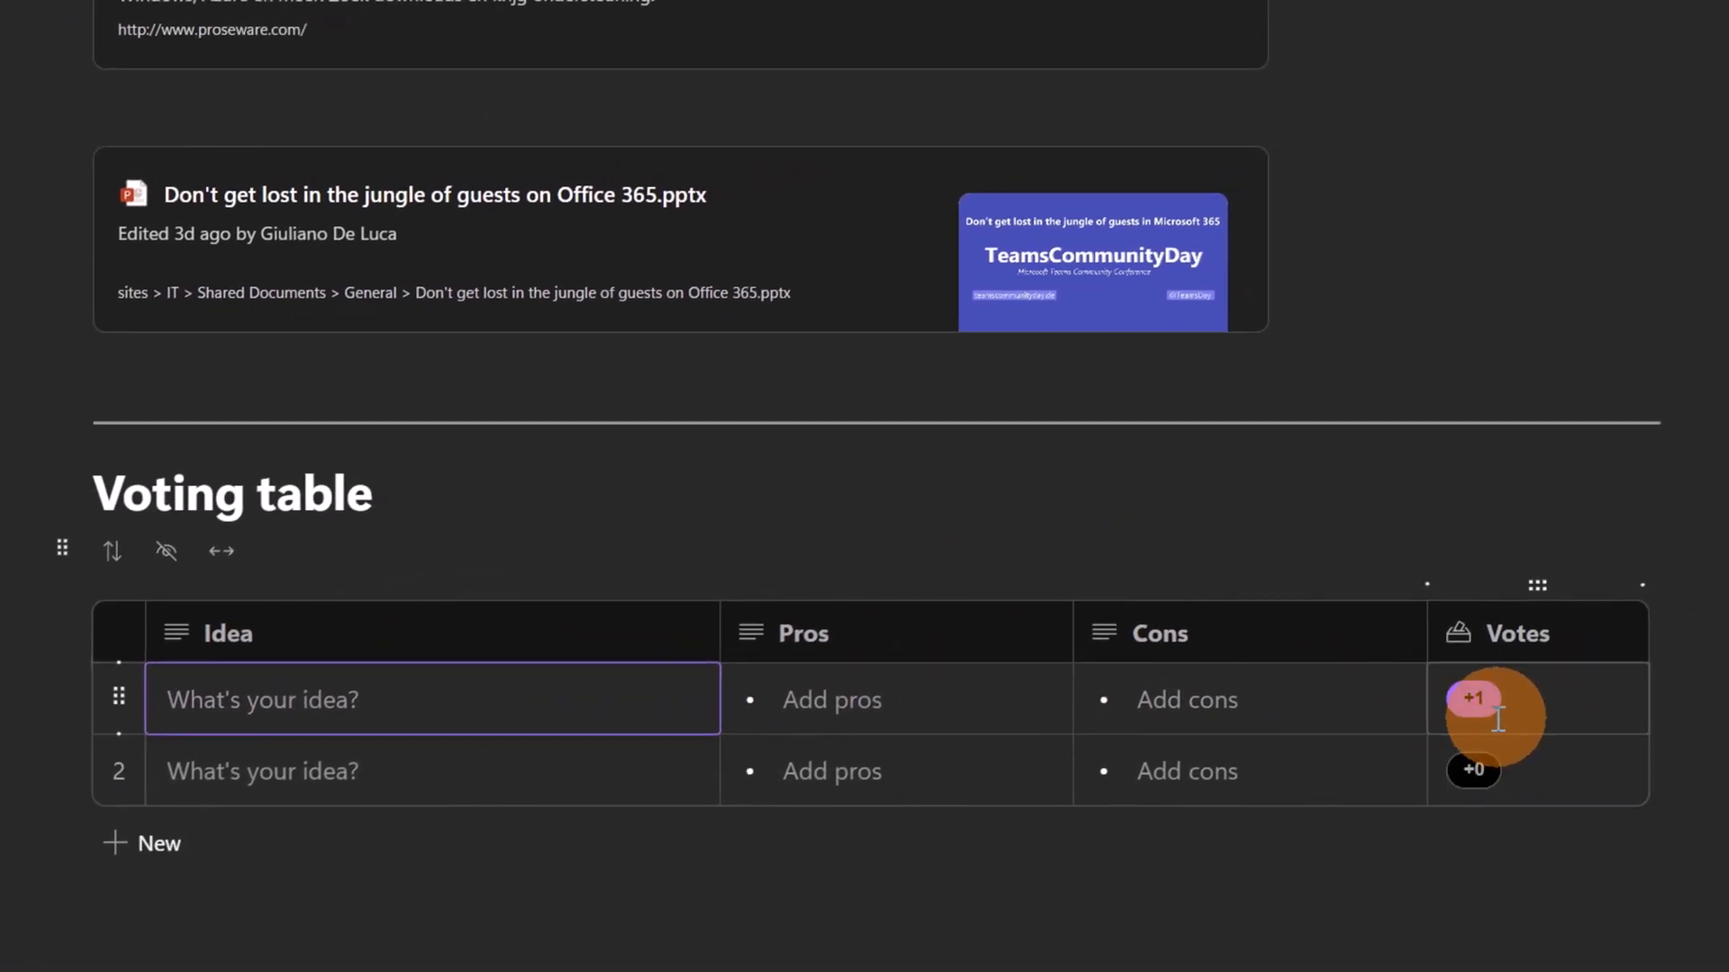
mouse_move(1488, 718)
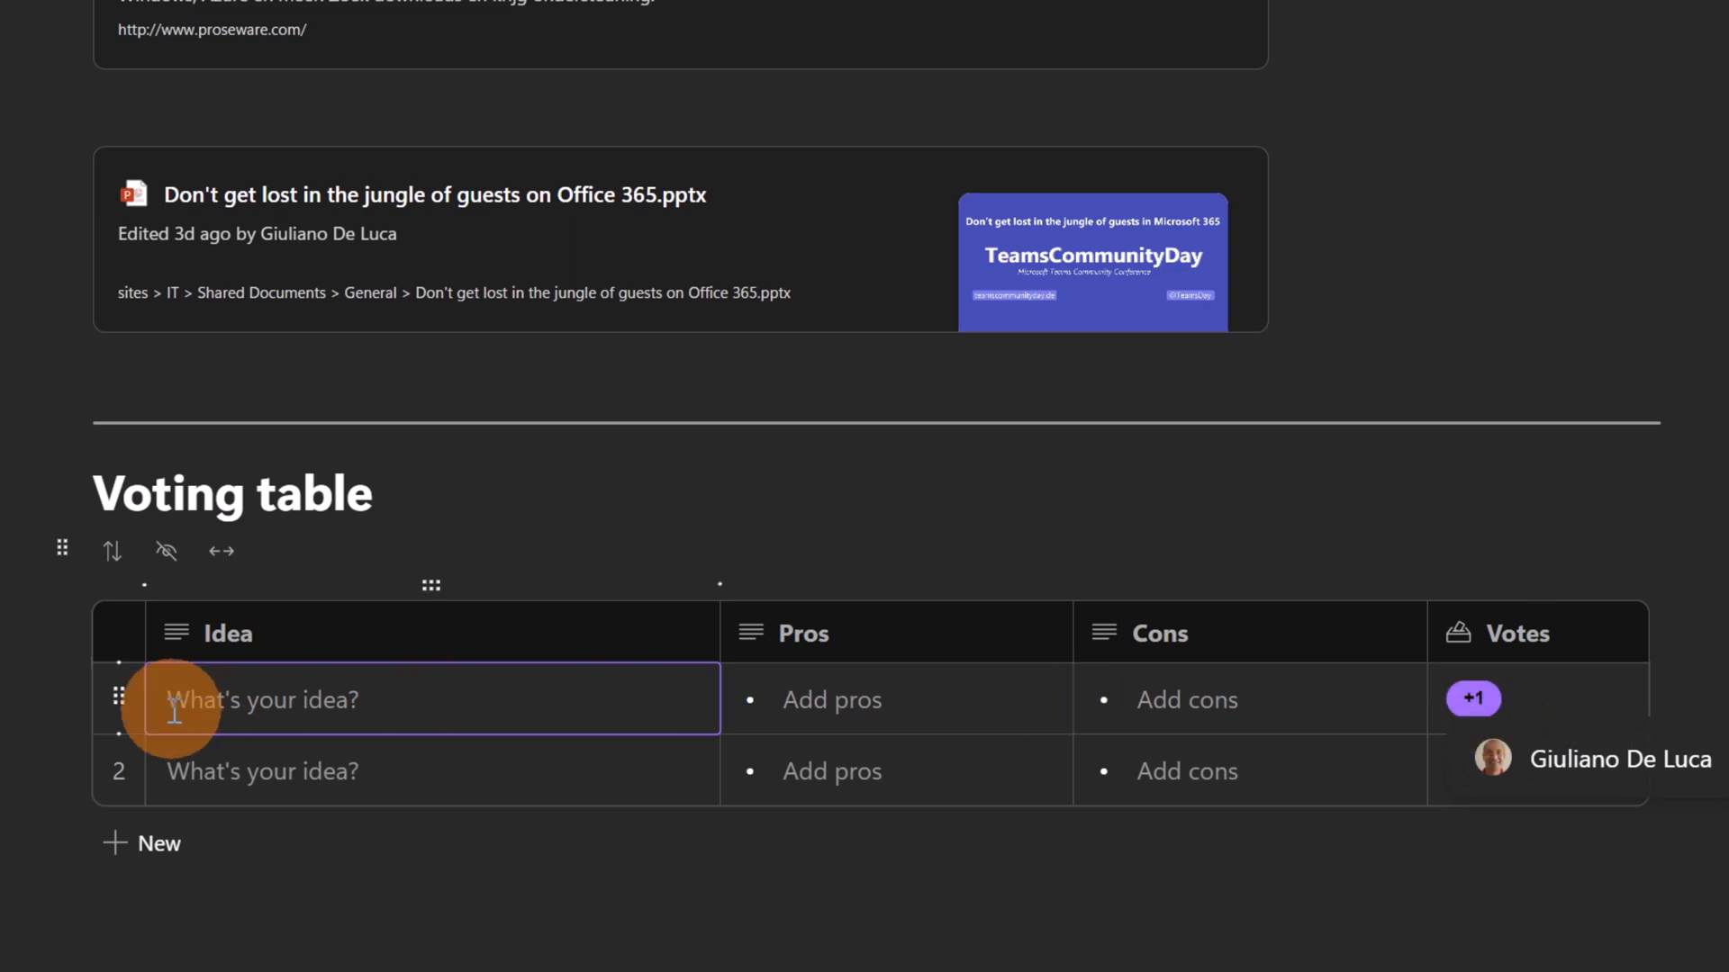
left_click(137, 843)
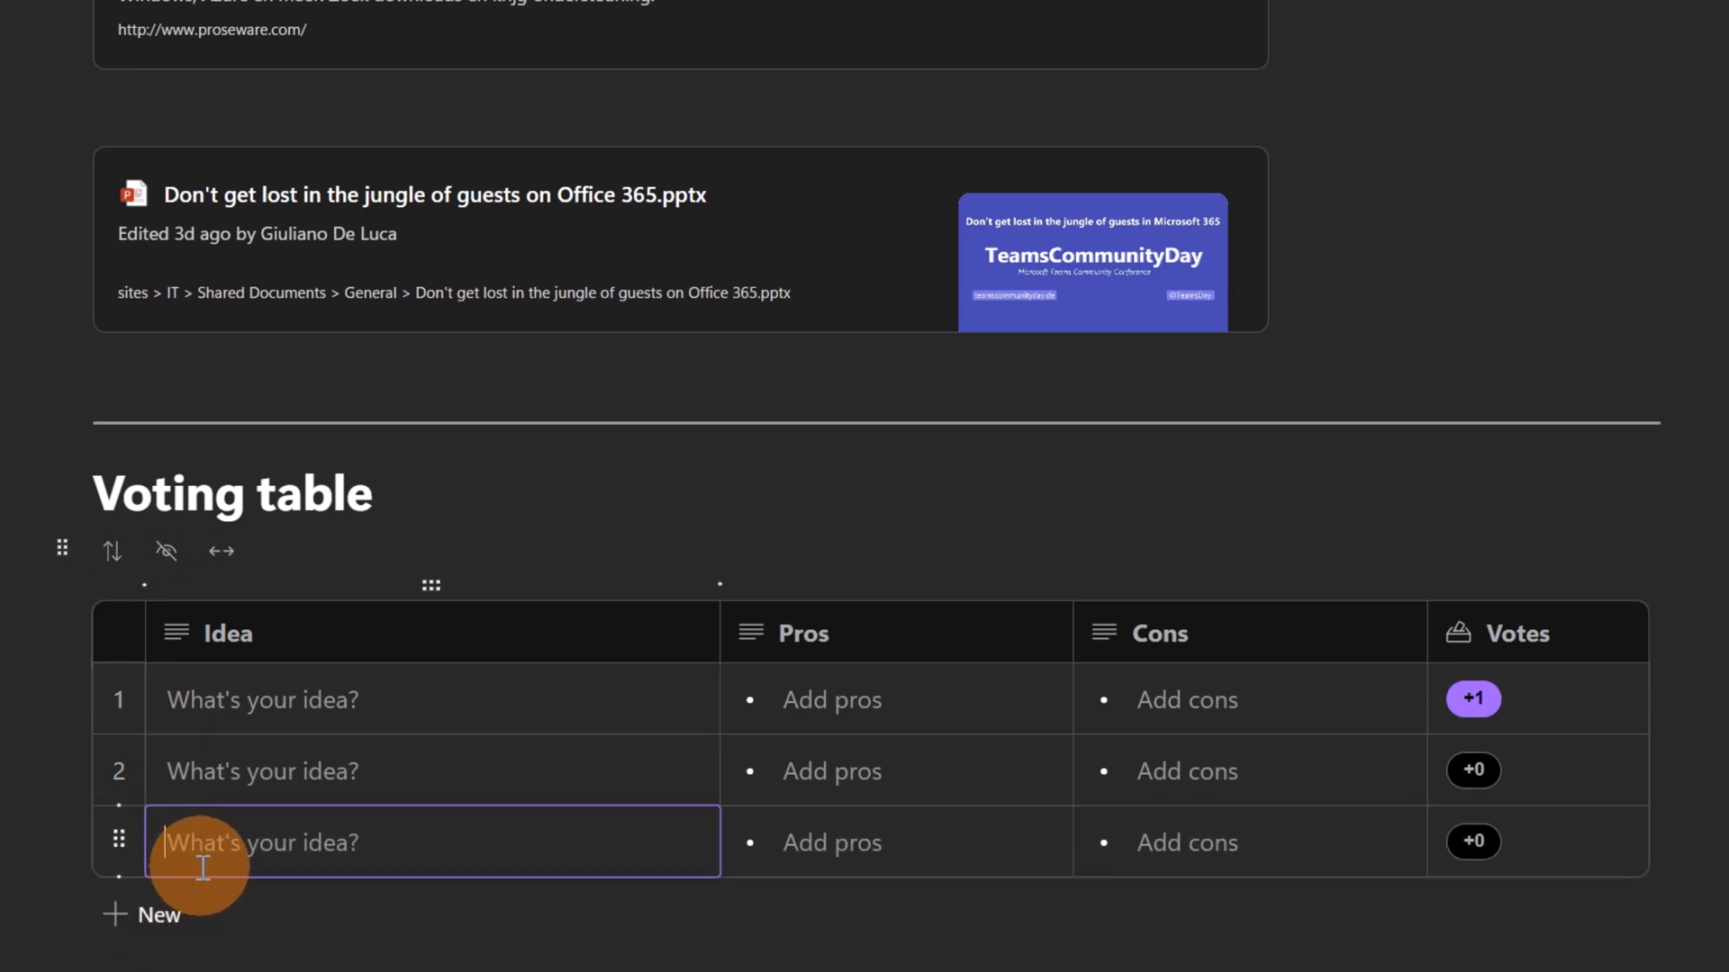
Step: Move the last voting table row up to second place, and shift the Idea column after Pros and back to first
left_click(119, 844)
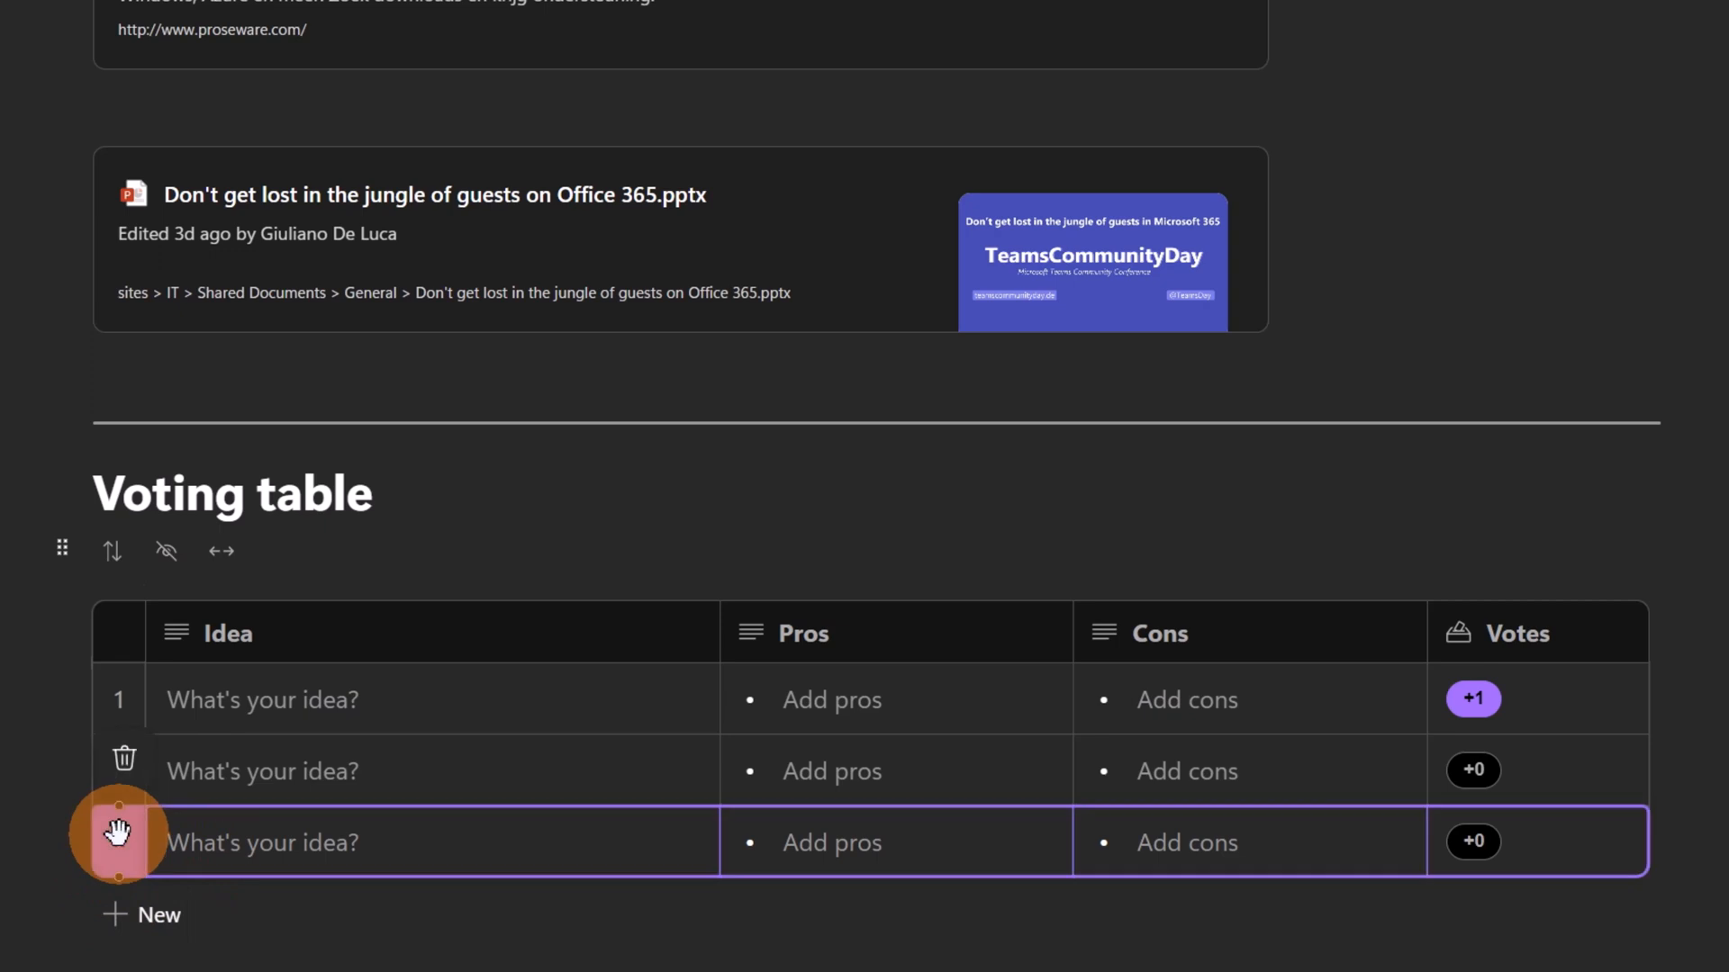
left_click_drag(118, 834, 120, 776)
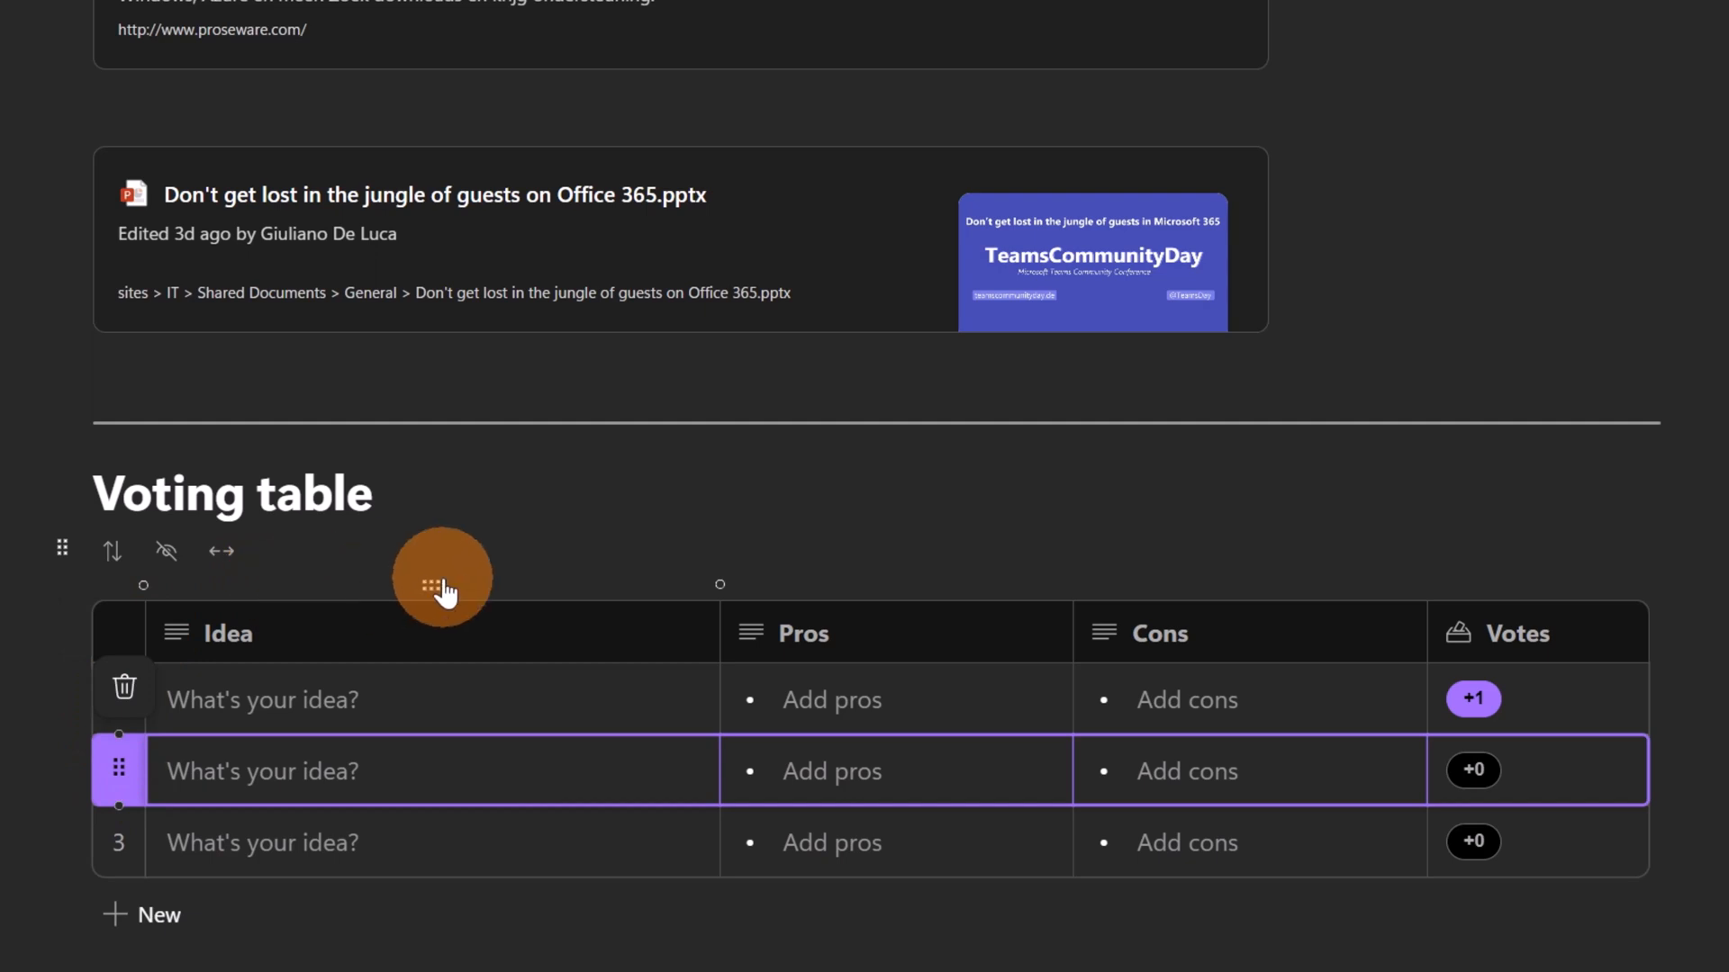
left_click_drag(435, 587, 1040, 587)
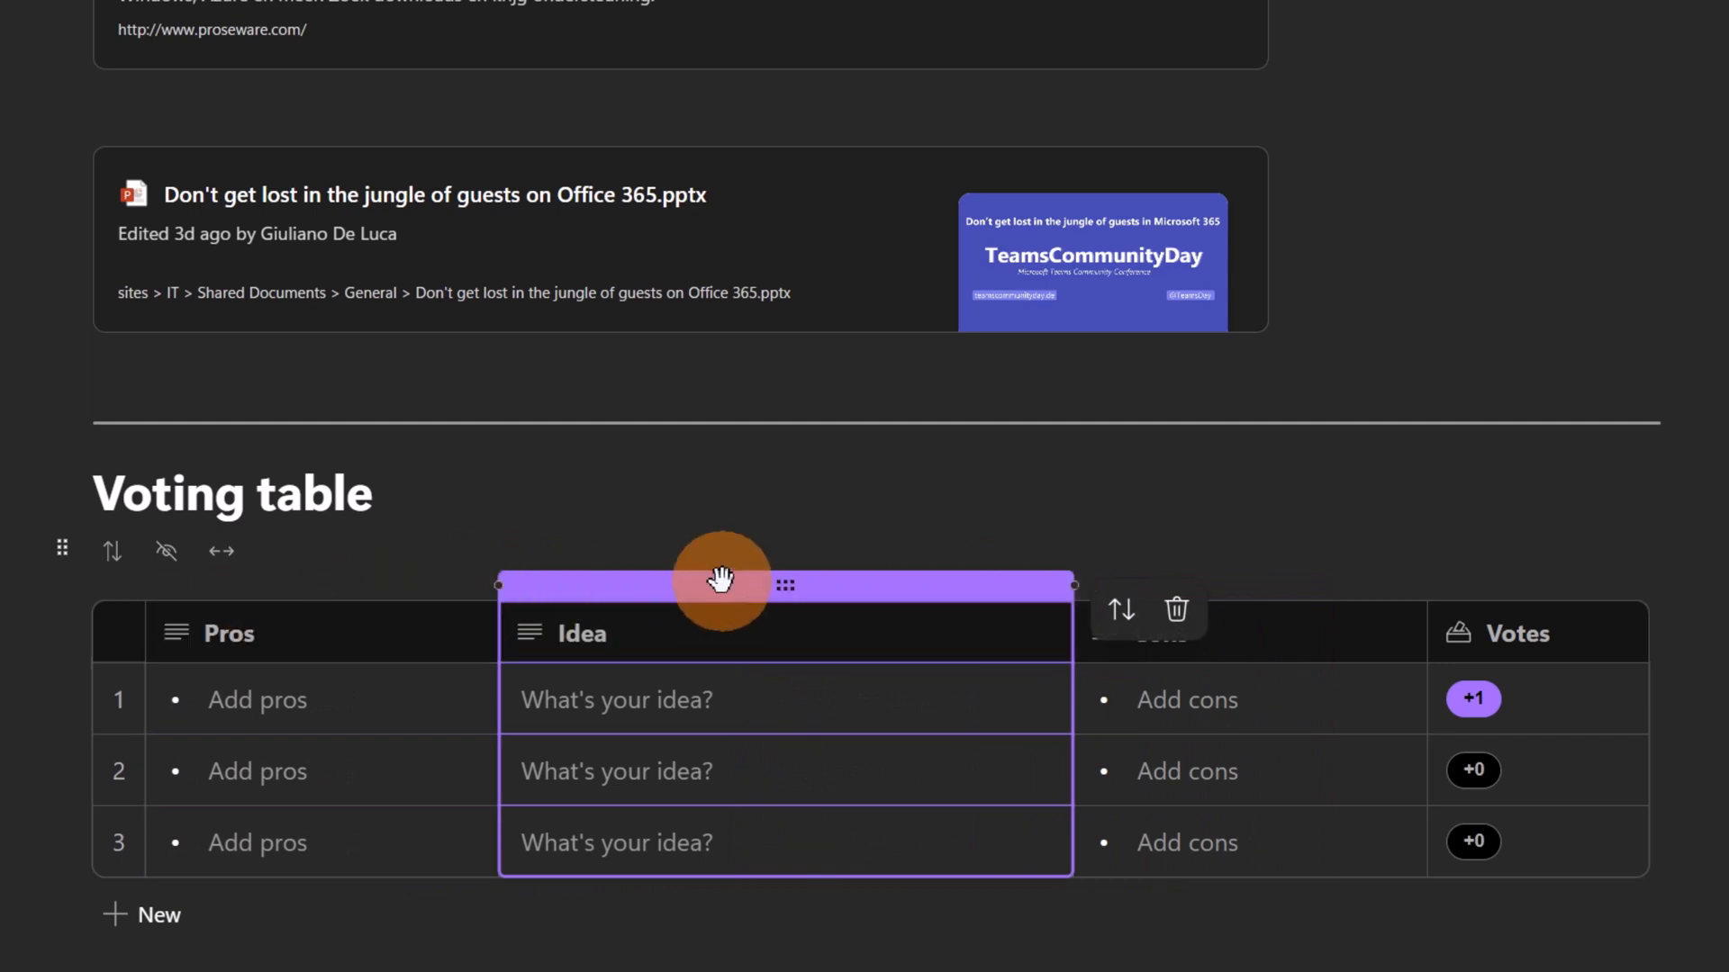
left_click_drag(790, 586, 325, 590)
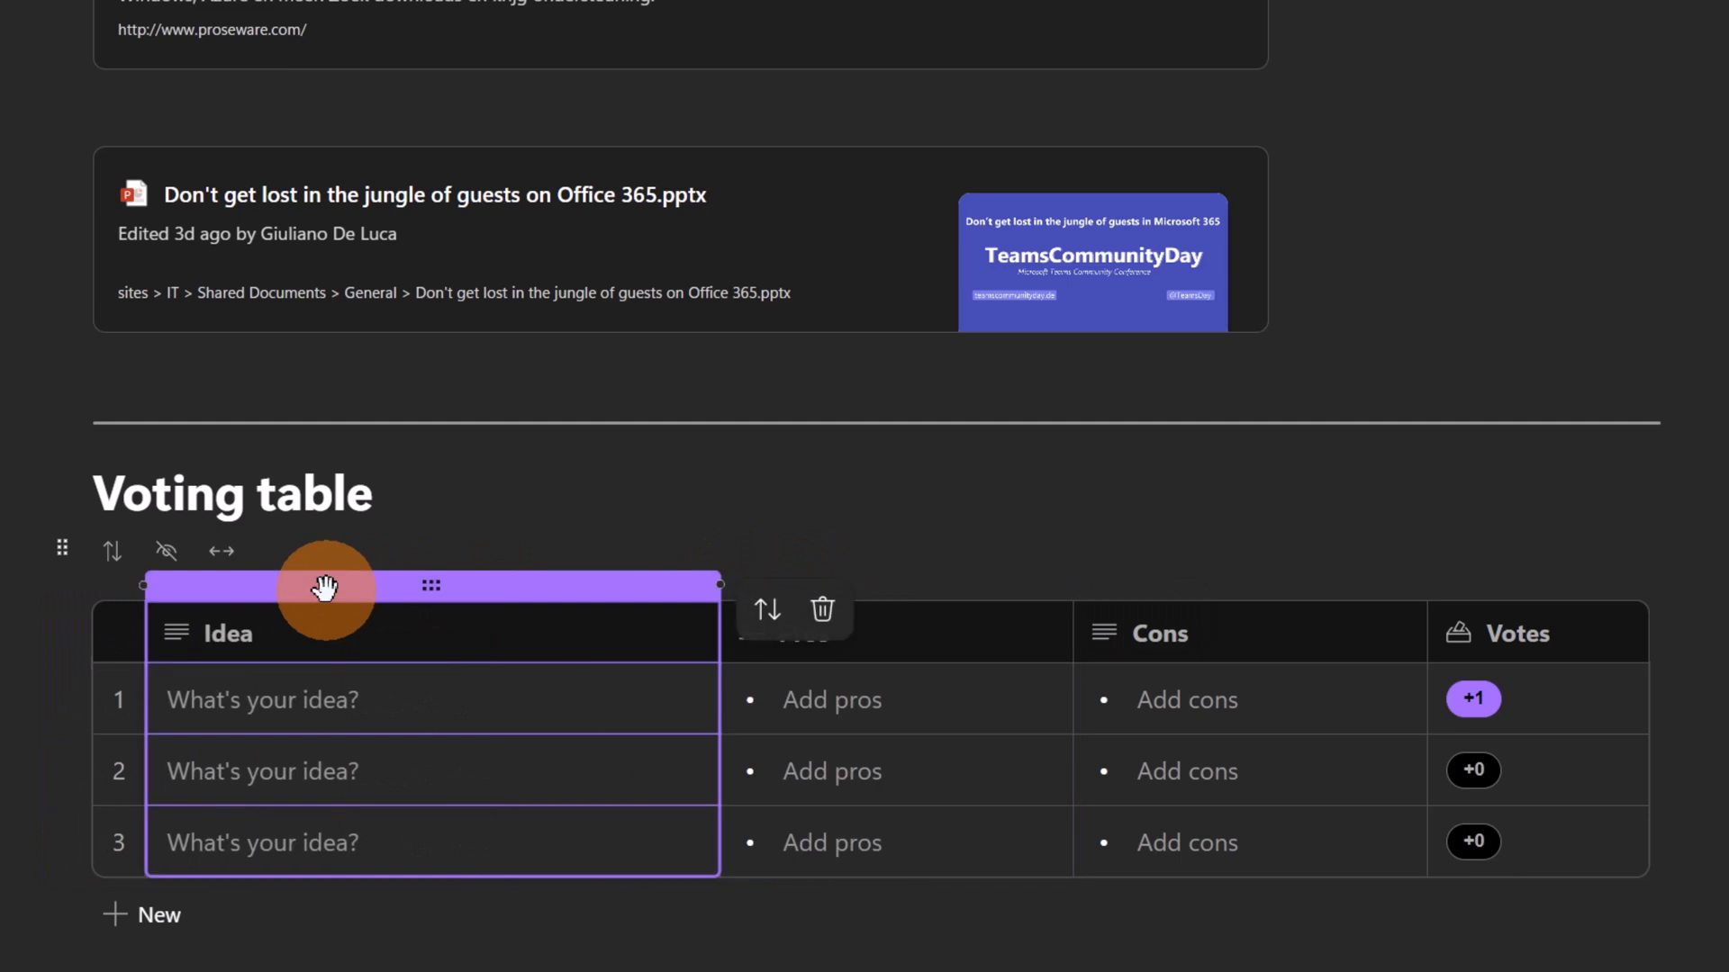
Step: Insert a mention of a person from the People suggestions on the empty line below the voting table
scroll(54, 891, "down", 1)
left_click(153, 917)
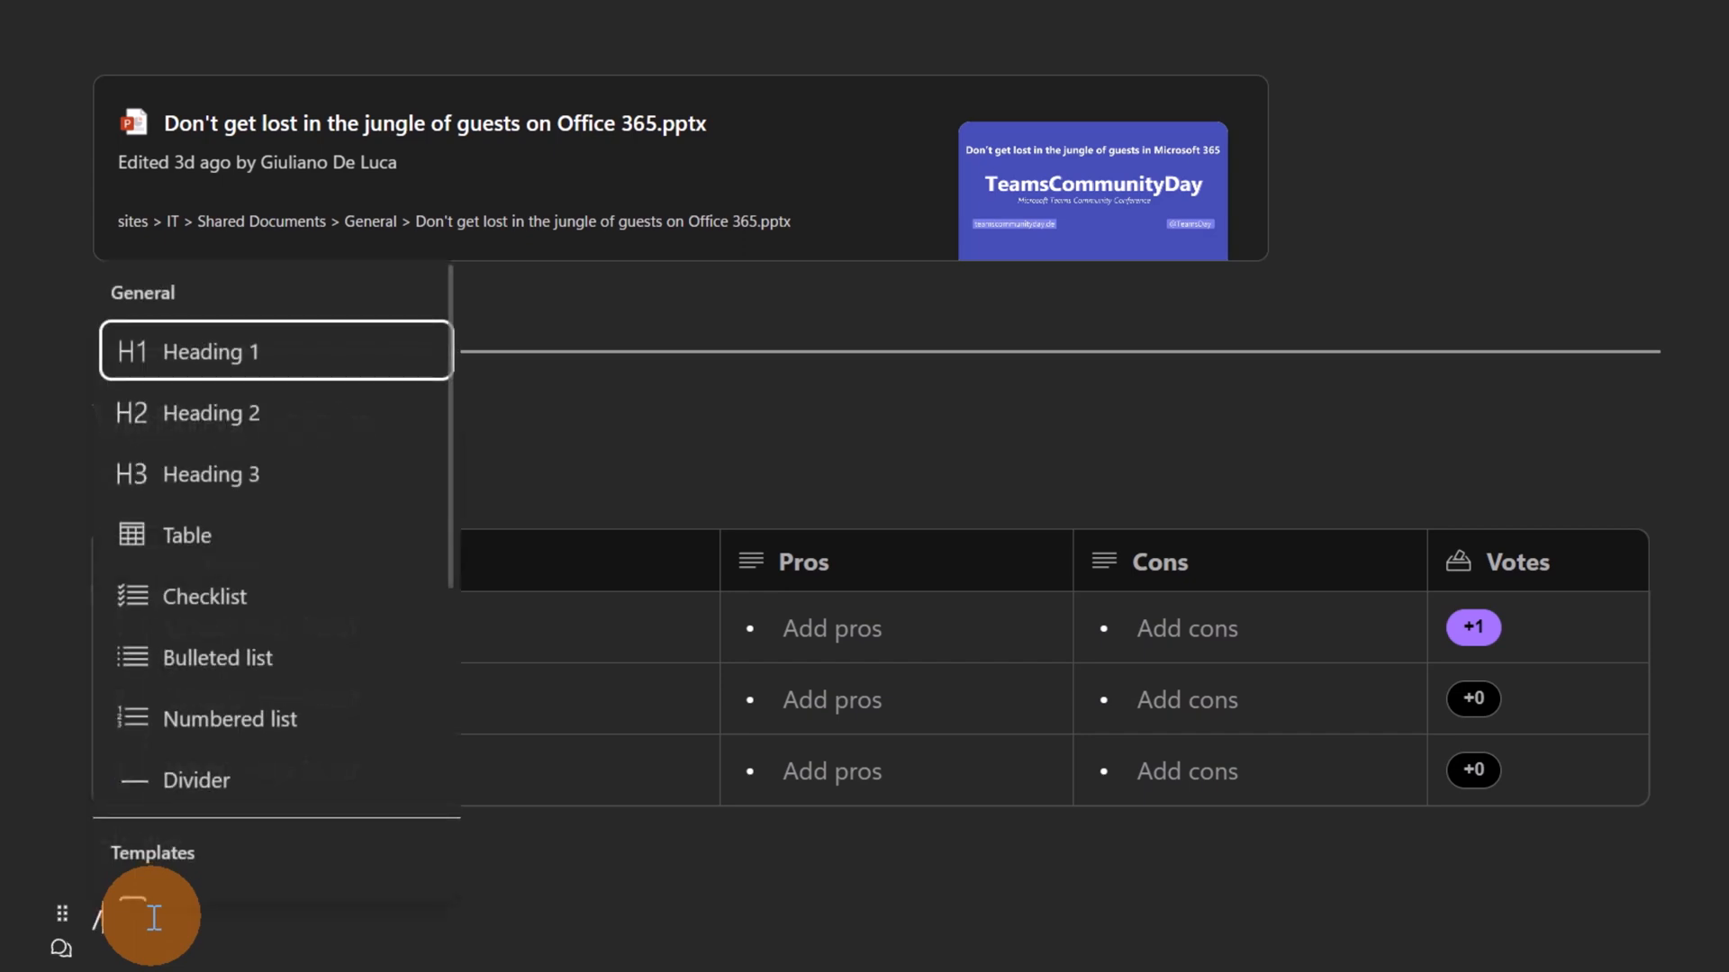
scroll(263, 484, "down", 1)
scroll(262, 483, "down", 1)
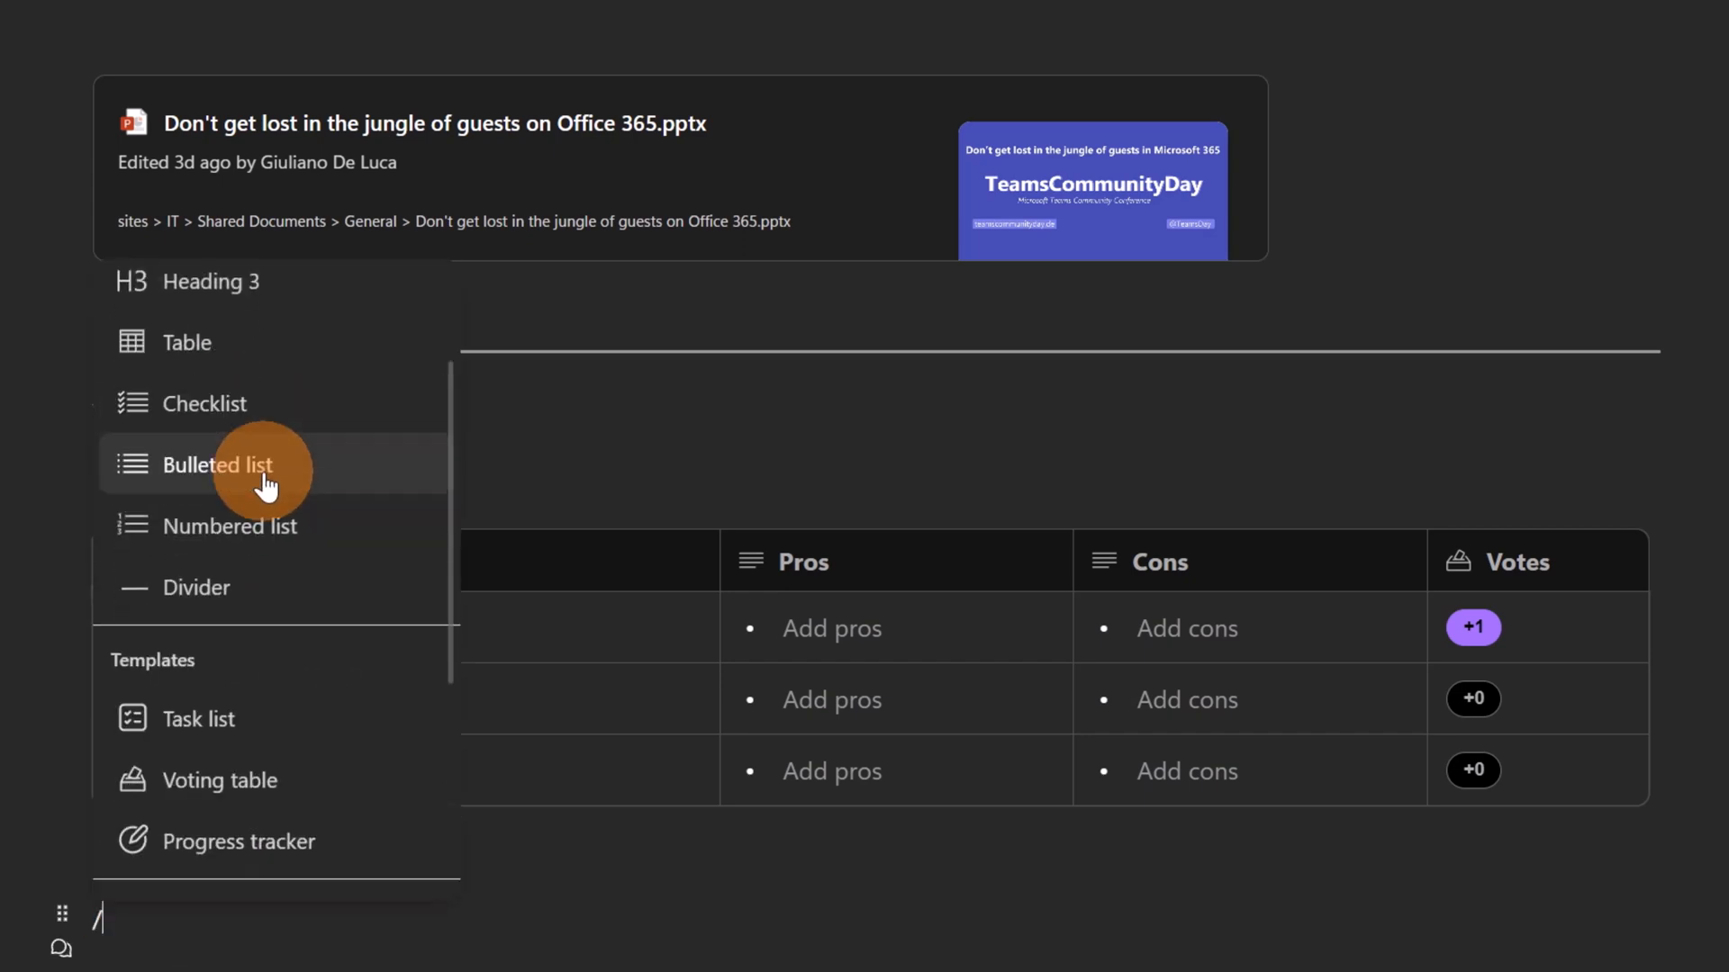
scroll(263, 484, "down", 3)
scroll(263, 483, "down", 2)
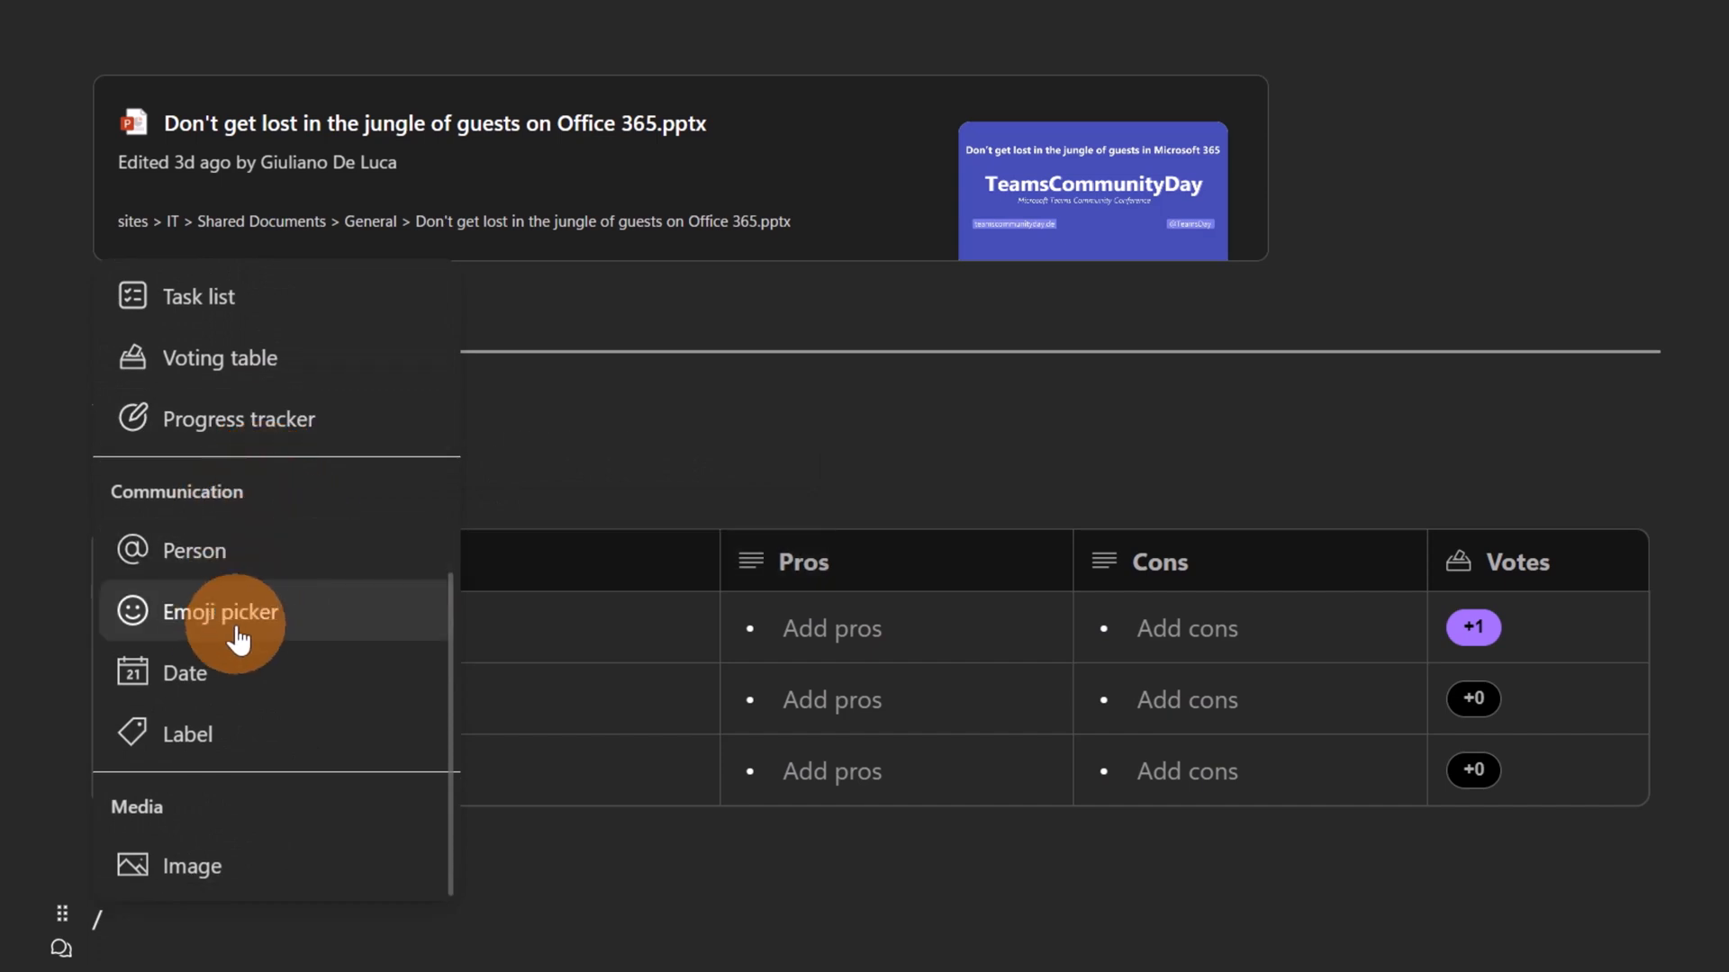
left_click(230, 571)
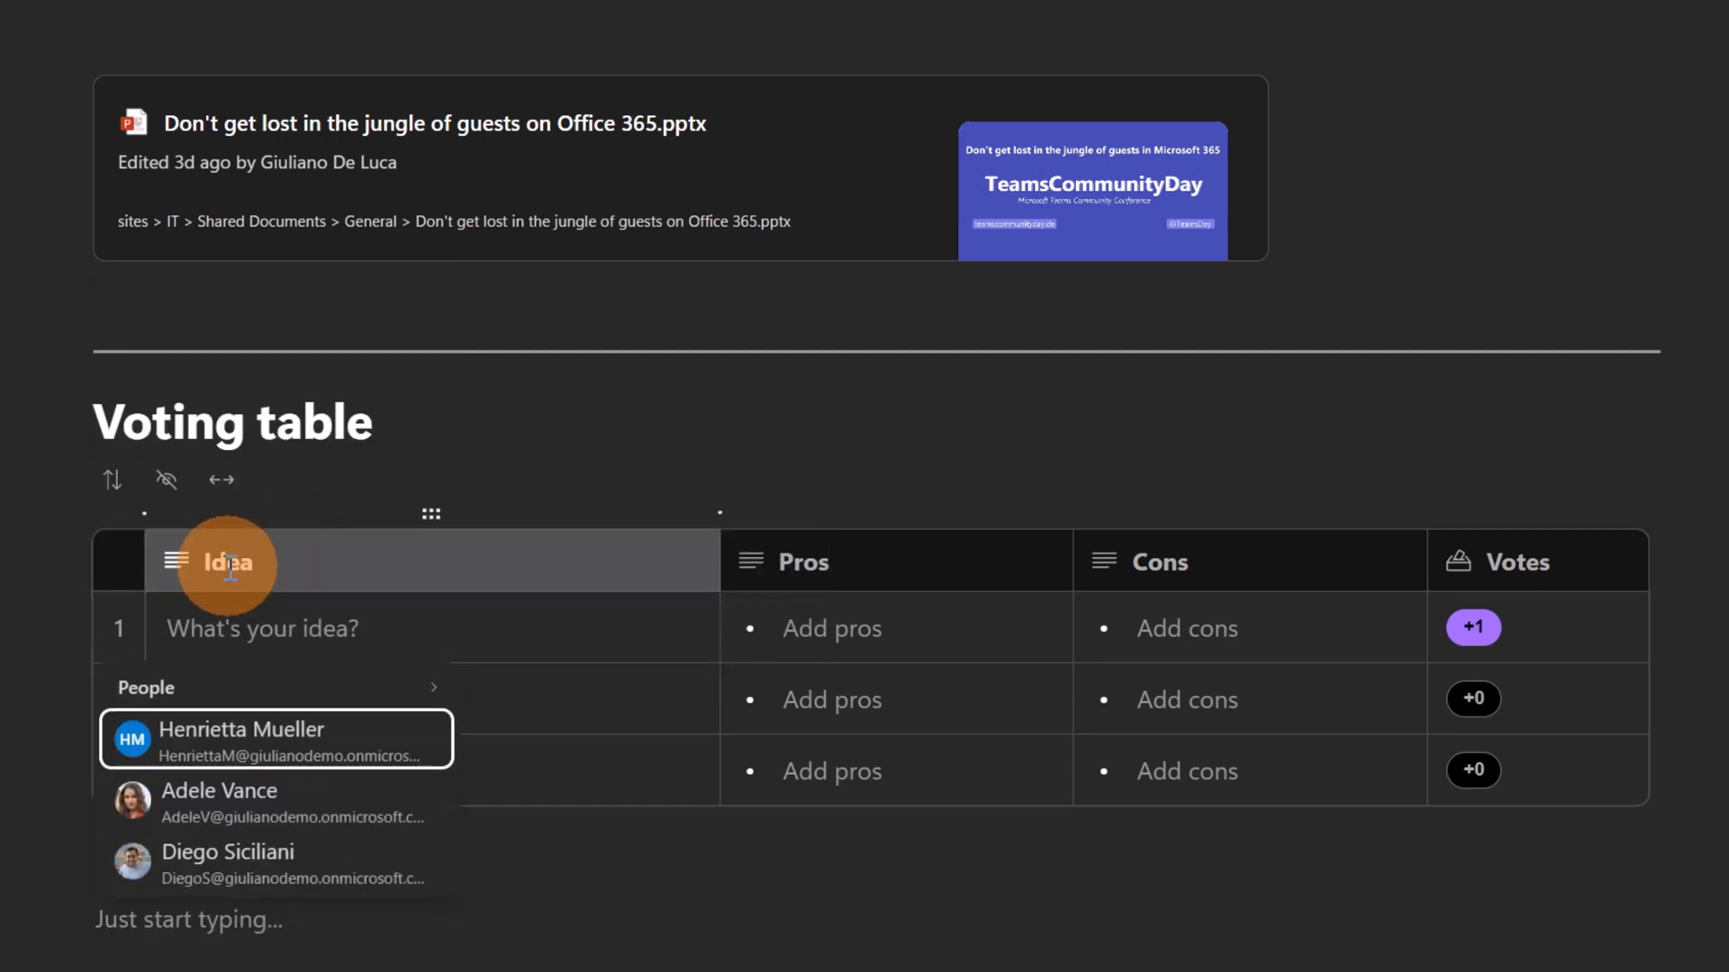
left_click(262, 702)
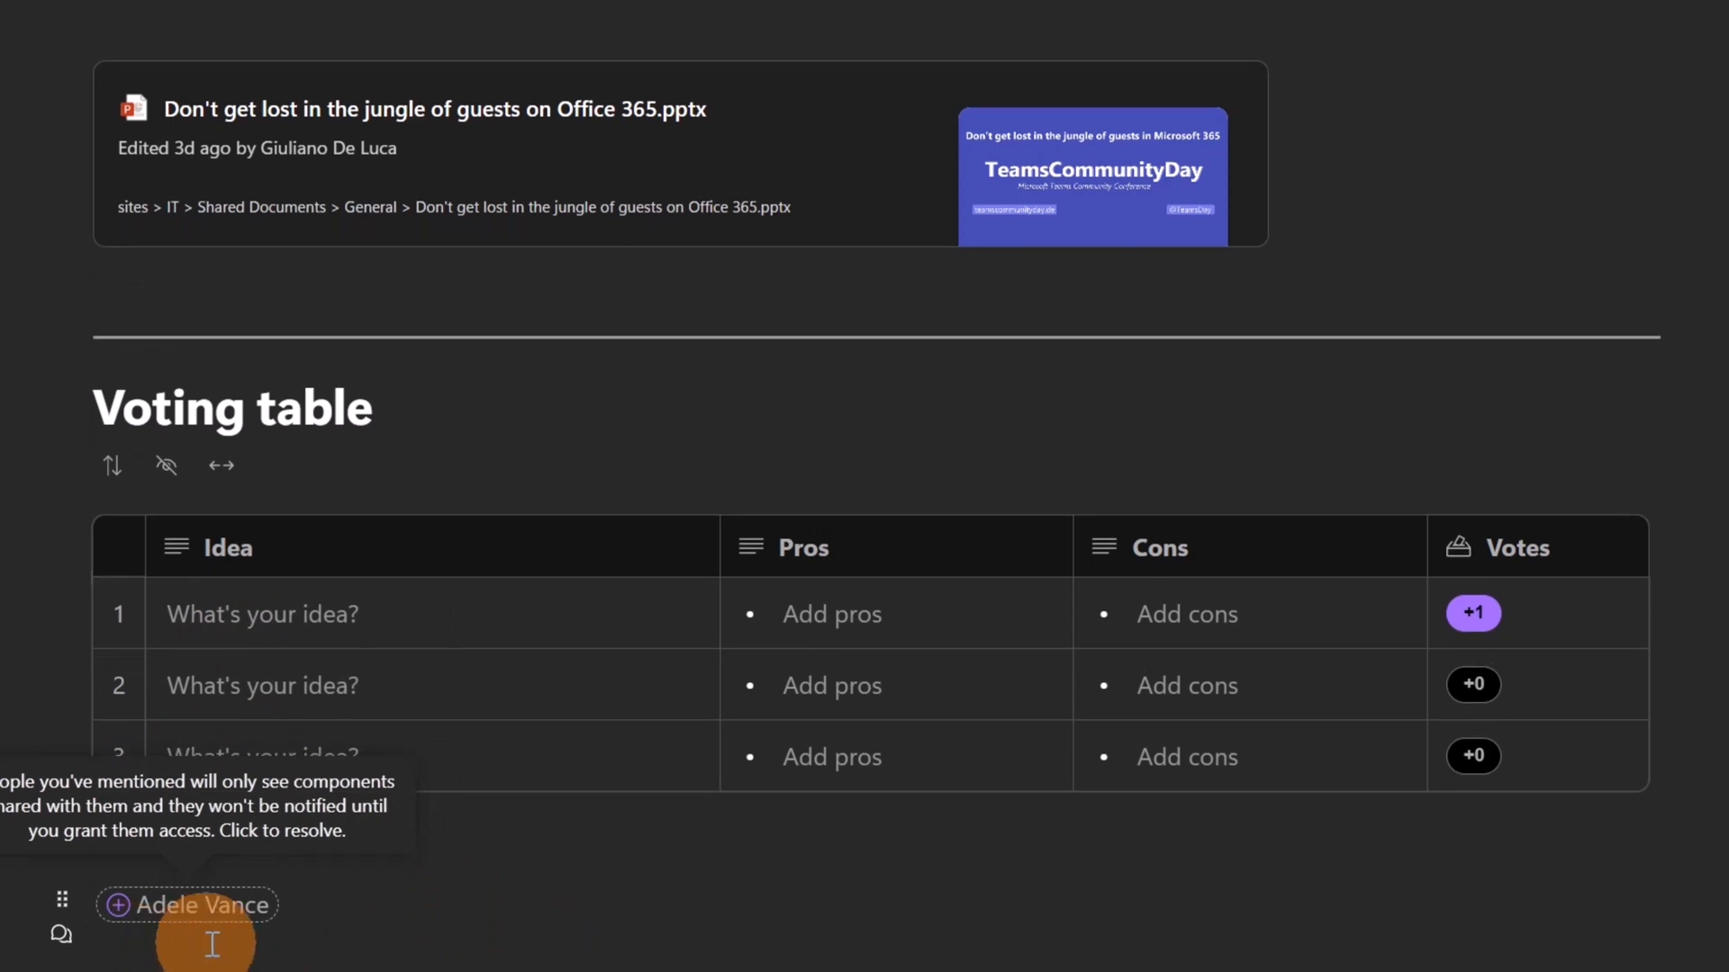
Step: Add a label with the Progress value Off track on a new line below the person mention
key("Return")
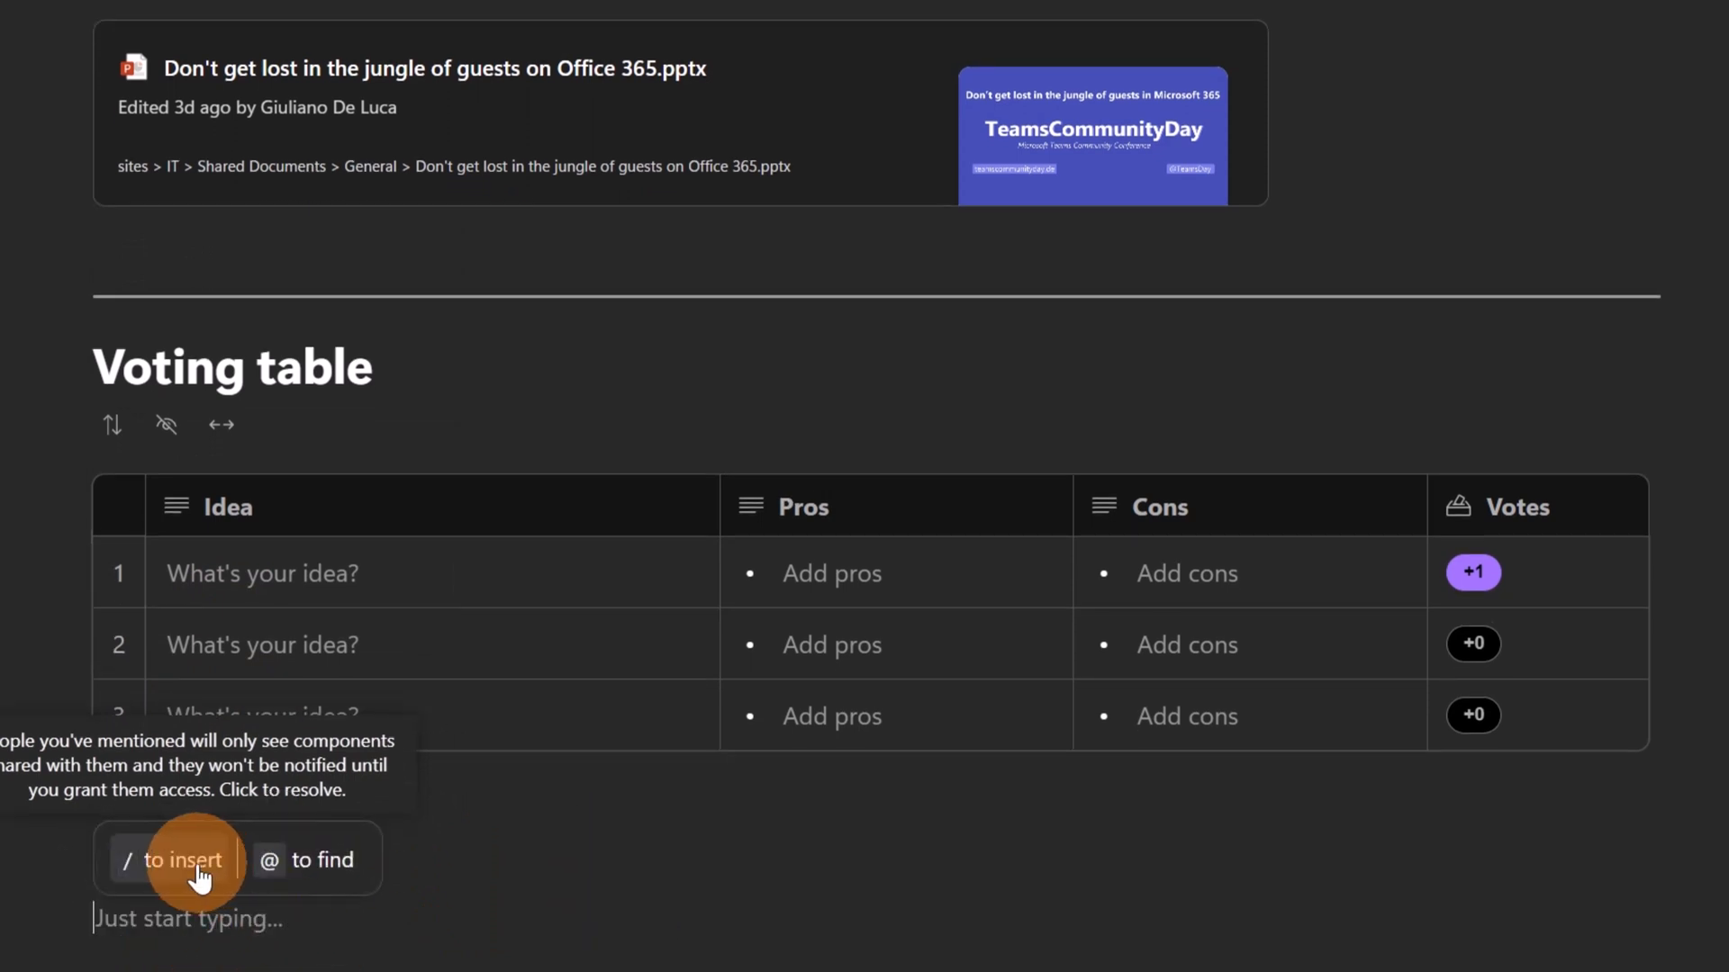
left_click(198, 866)
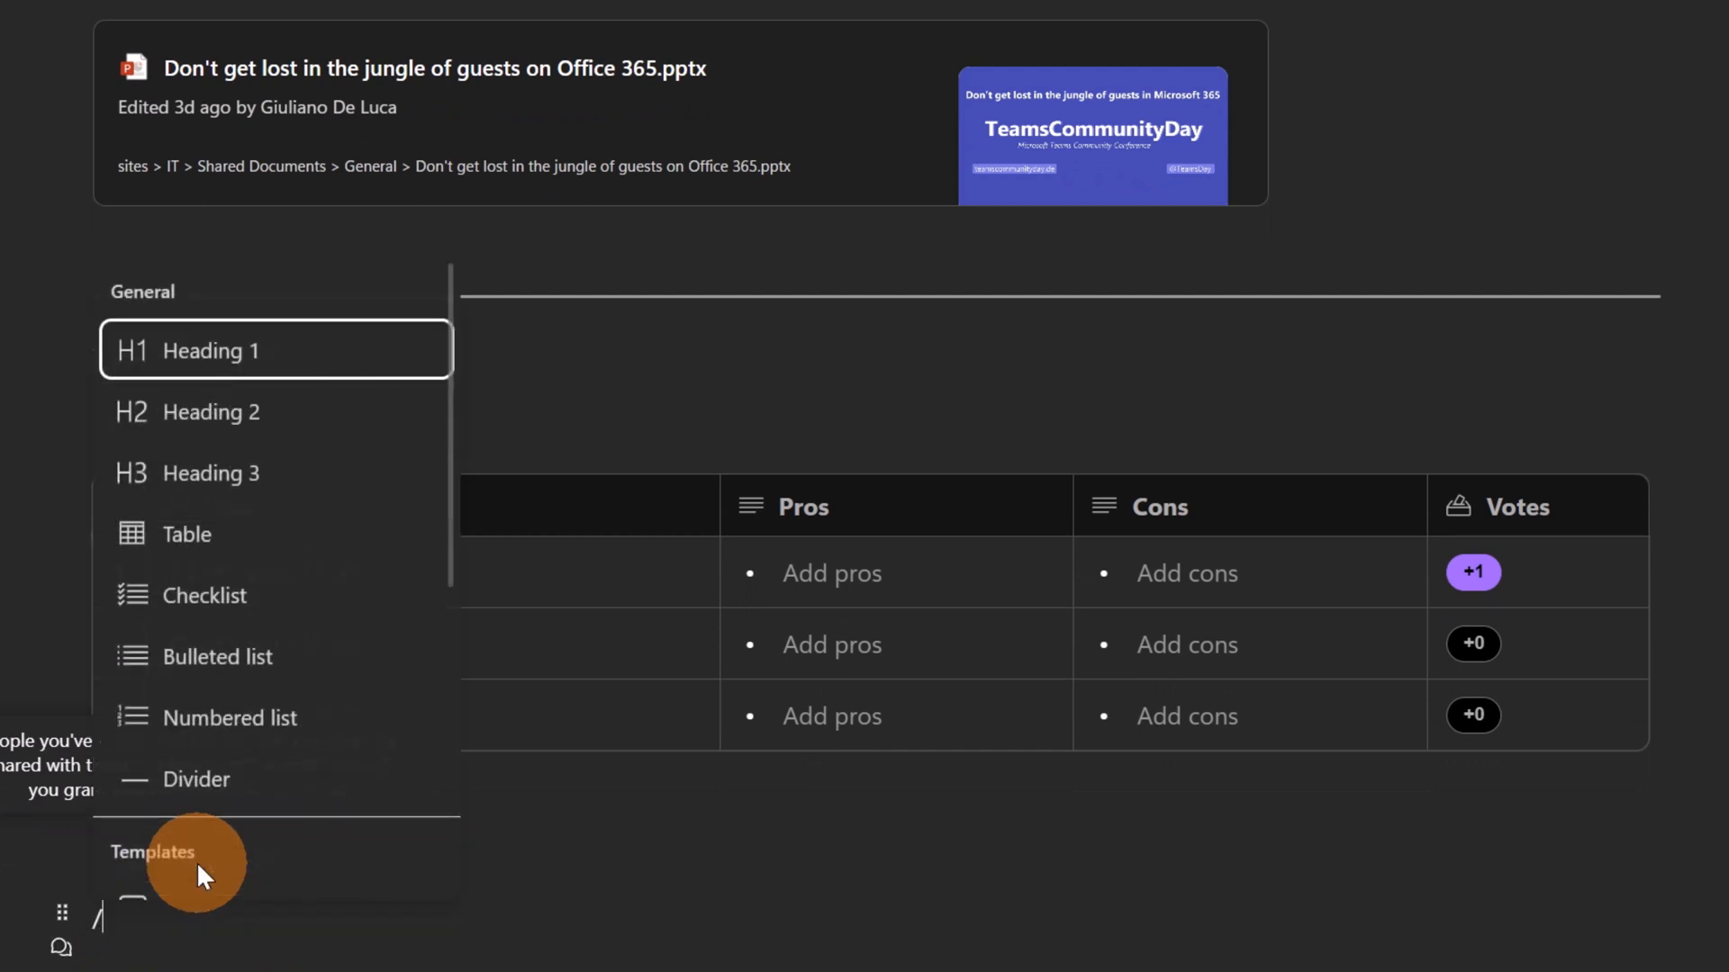
scroll(335, 596, "down", 6)
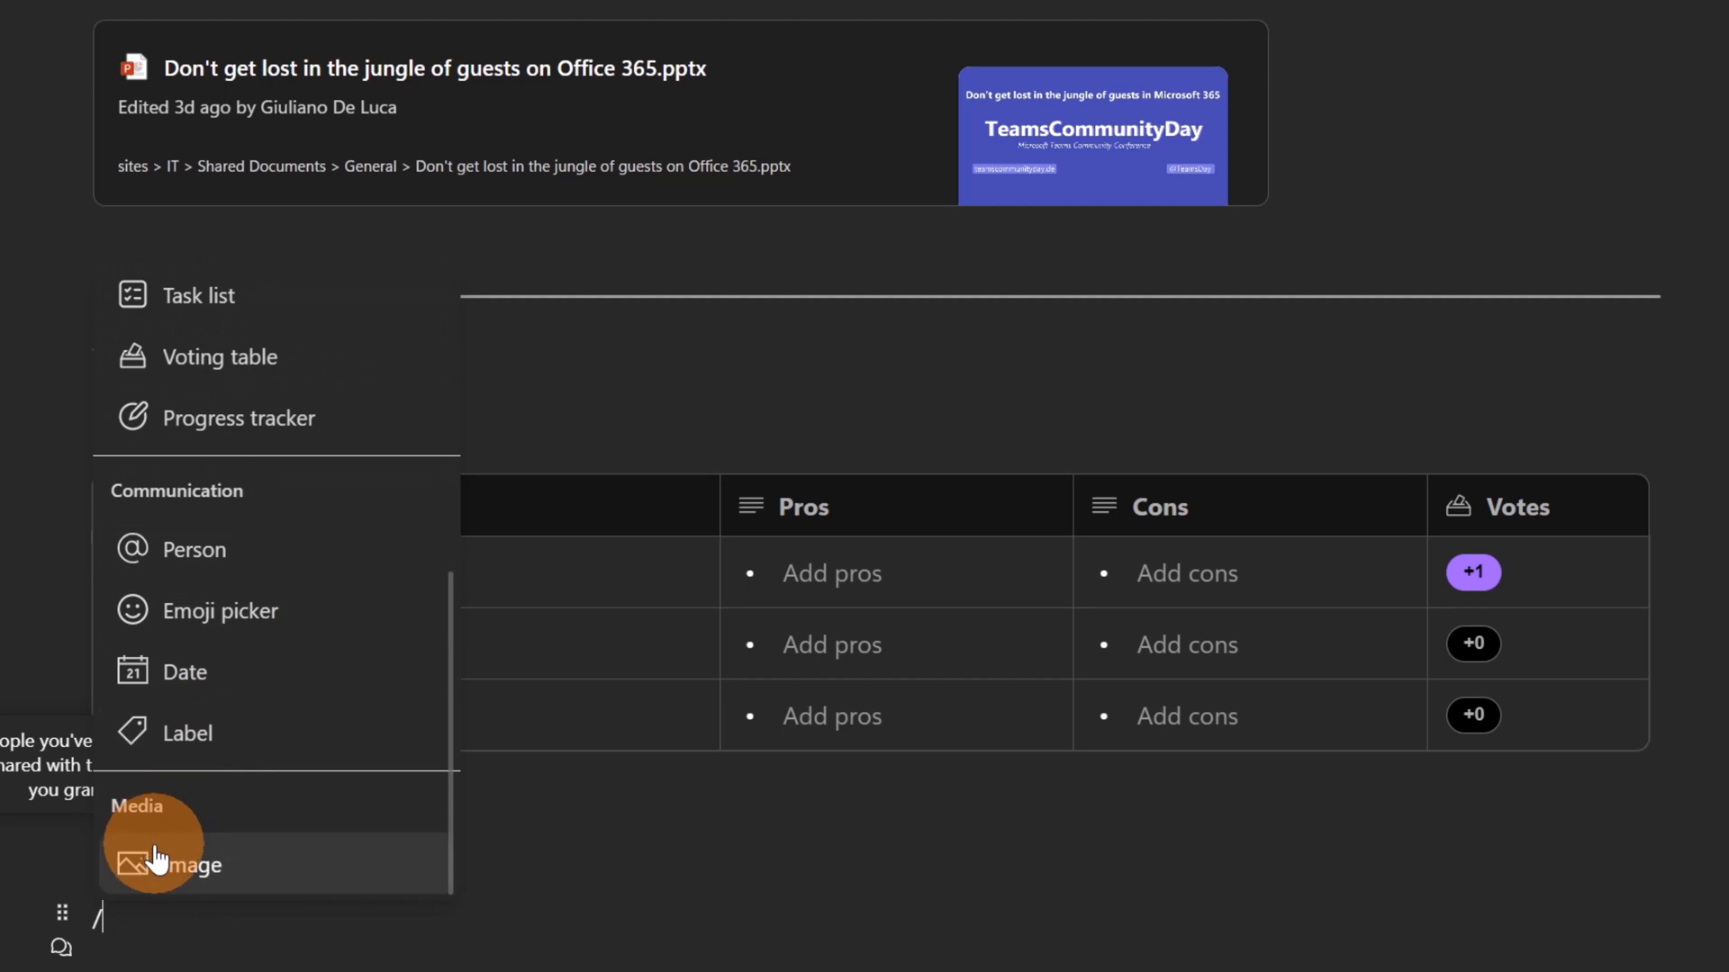
left_click(183, 734)
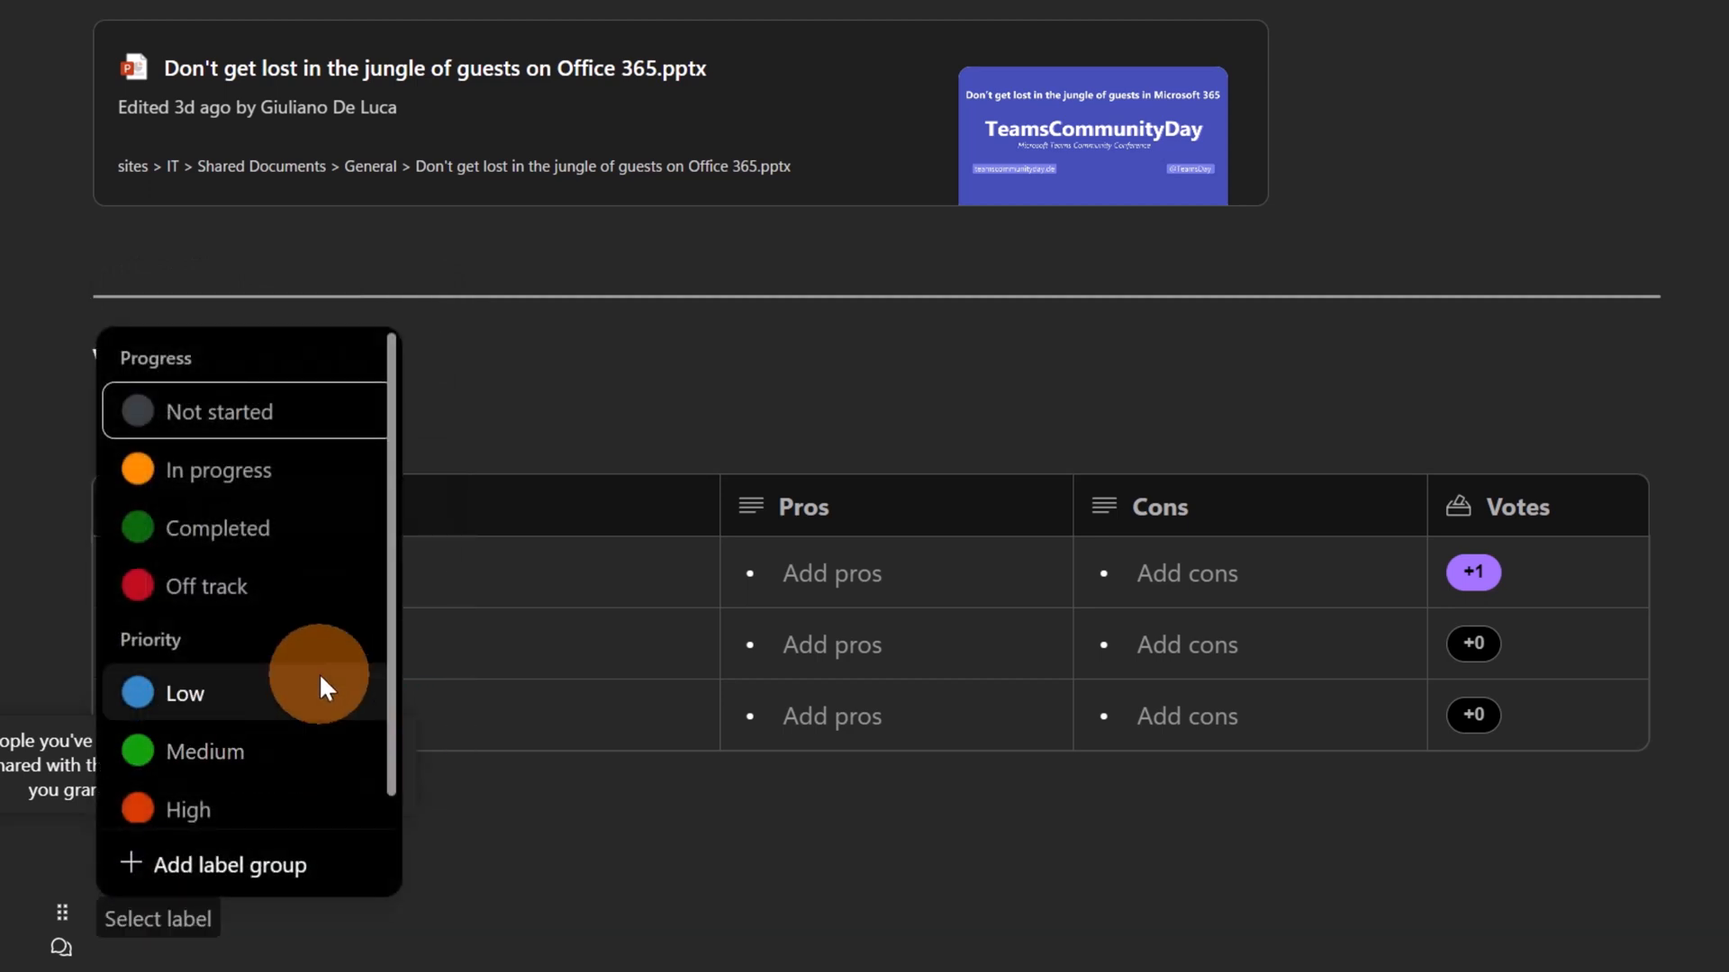
scroll(319, 673, "down", 1)
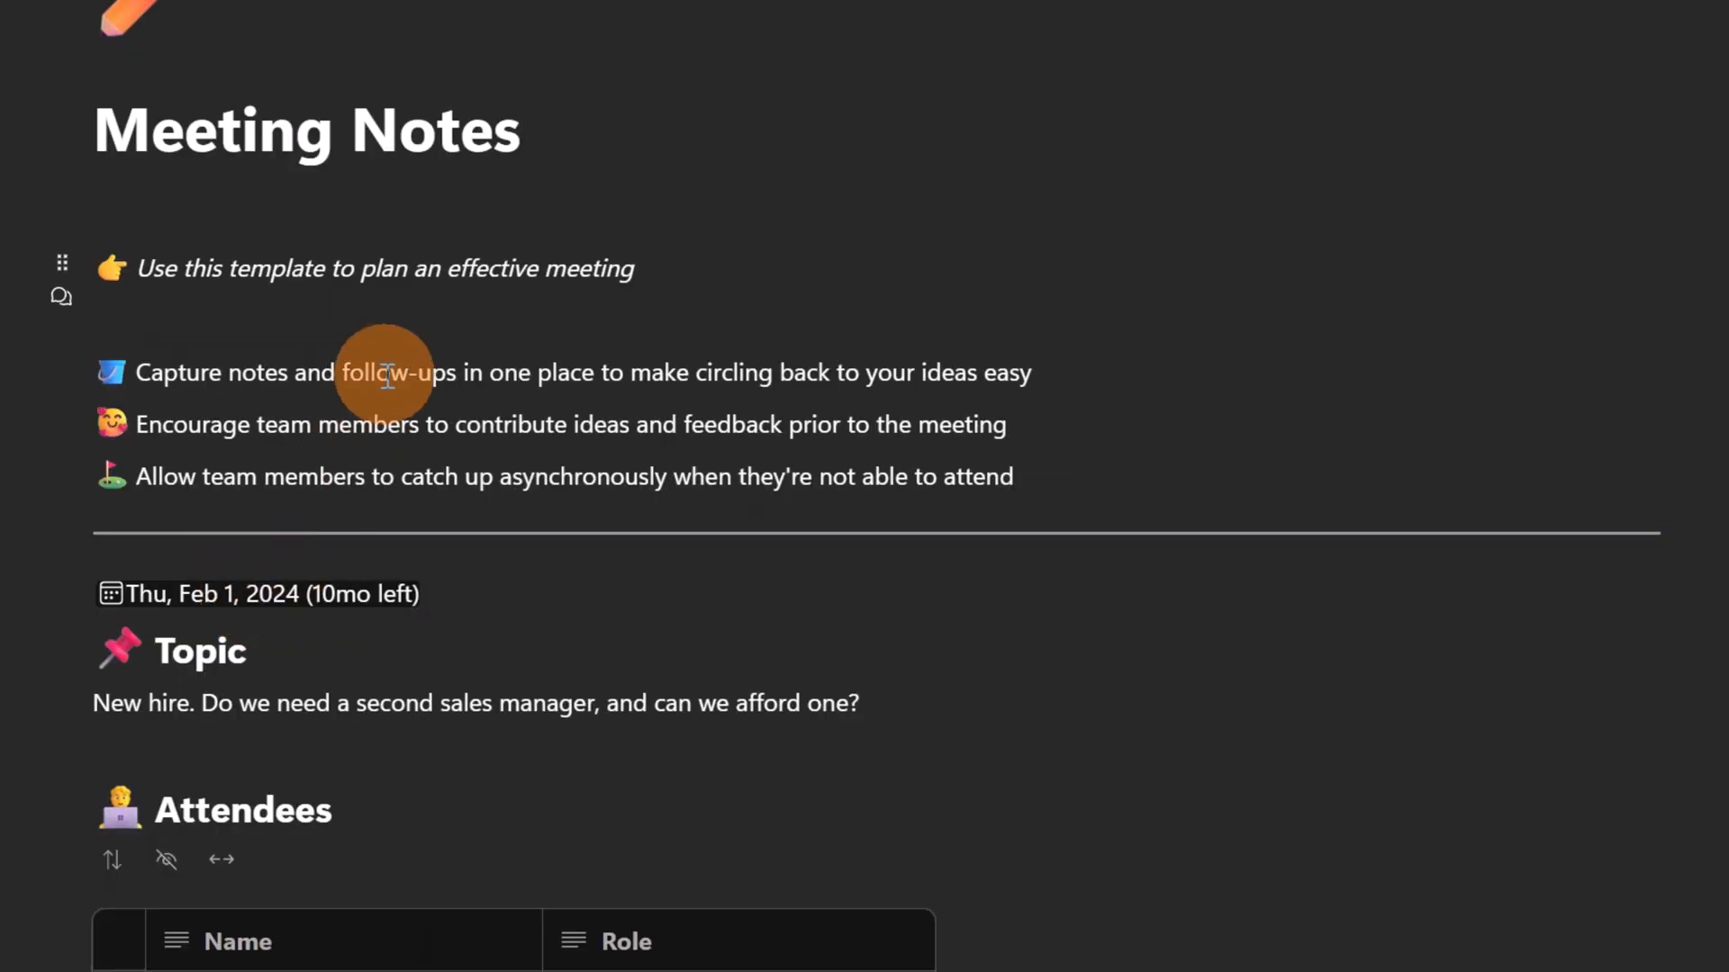
scroll(597, 564, "down", 20)
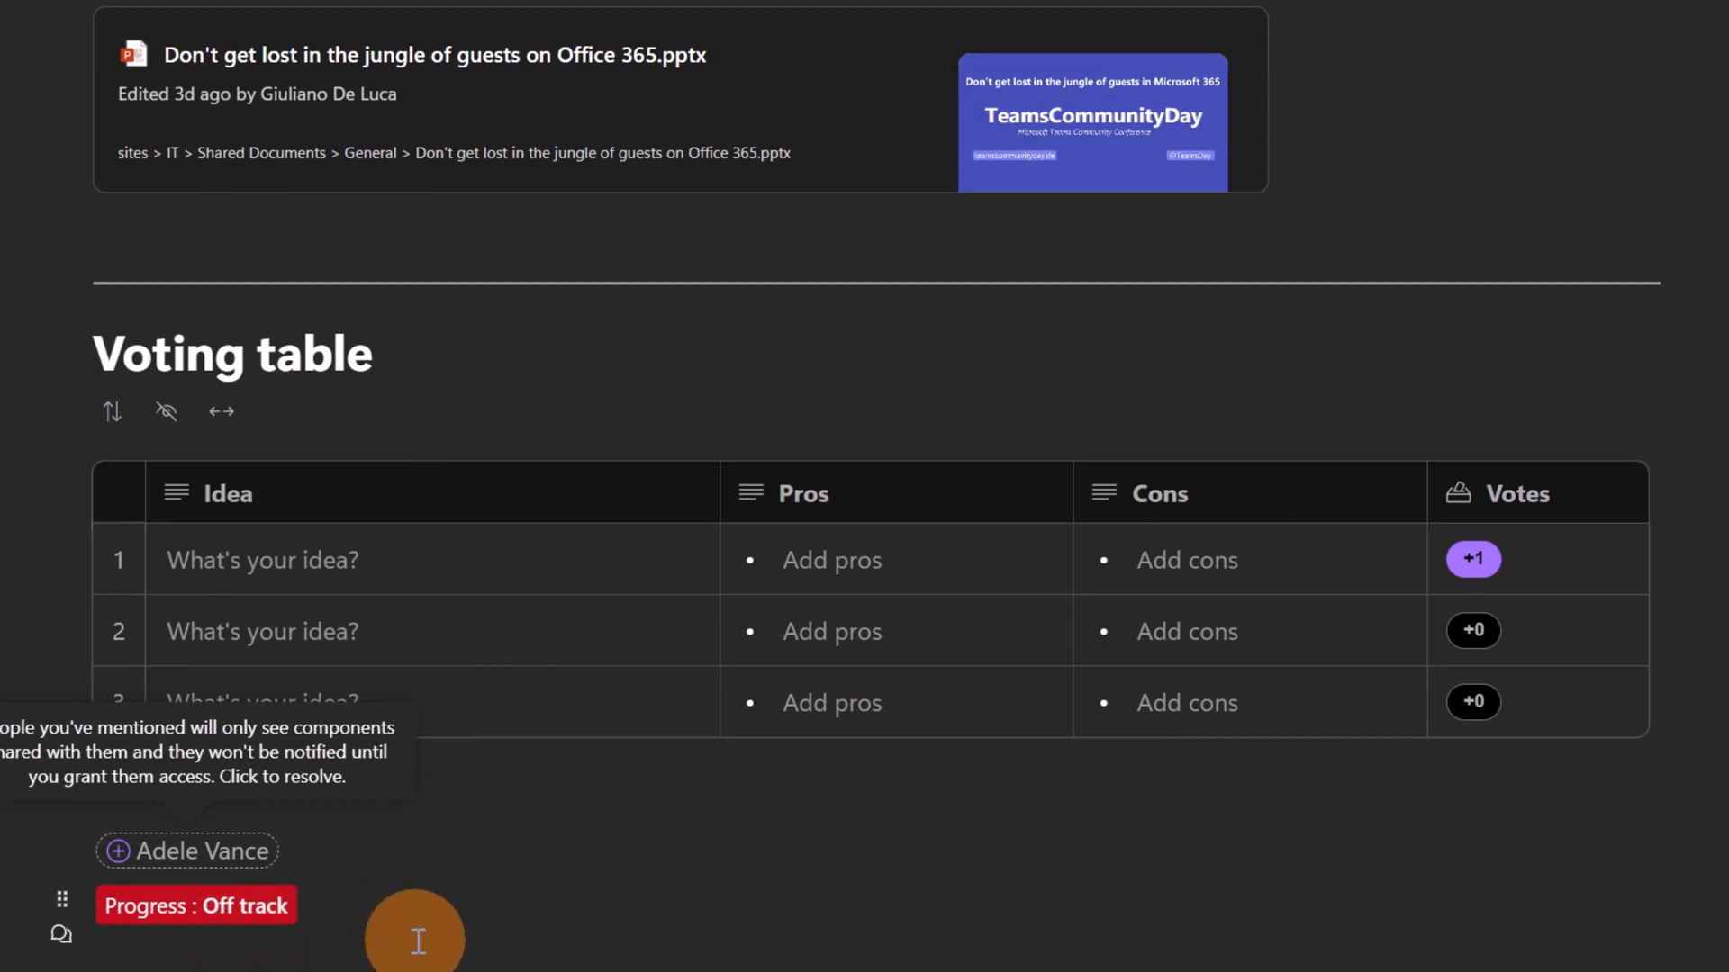
Step: Write "Here all these topics are out:" after the Off track label and start a new line
type("Here all these topics are out")
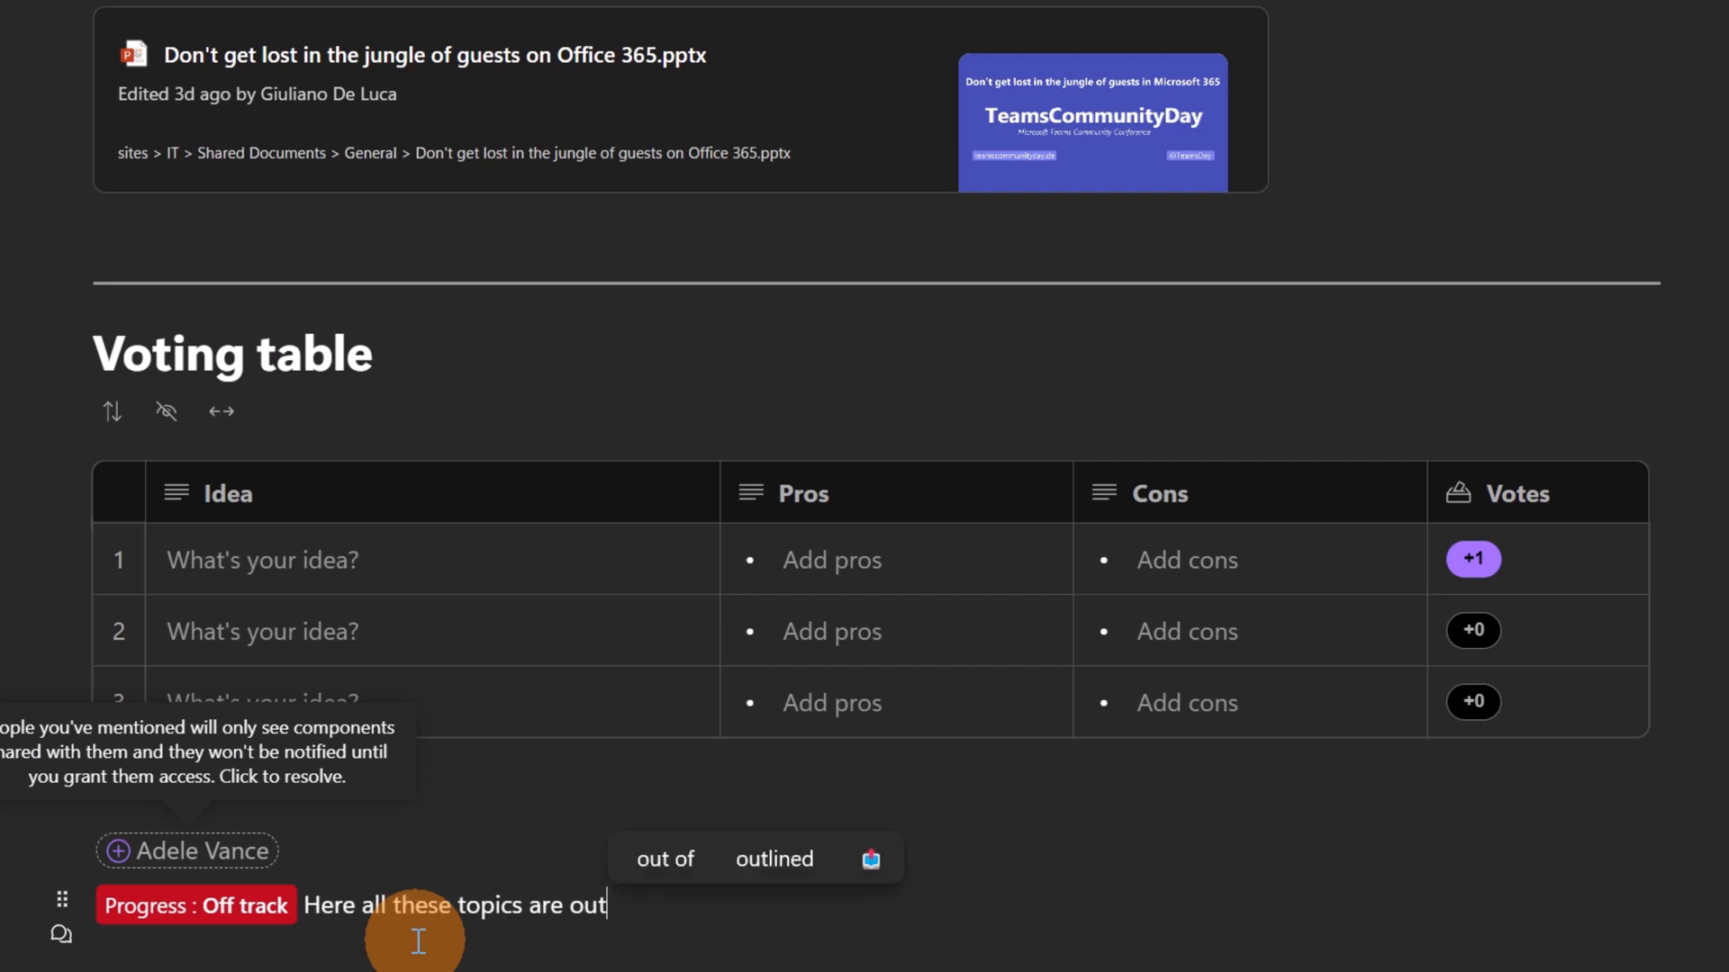
type(":")
key("Return")
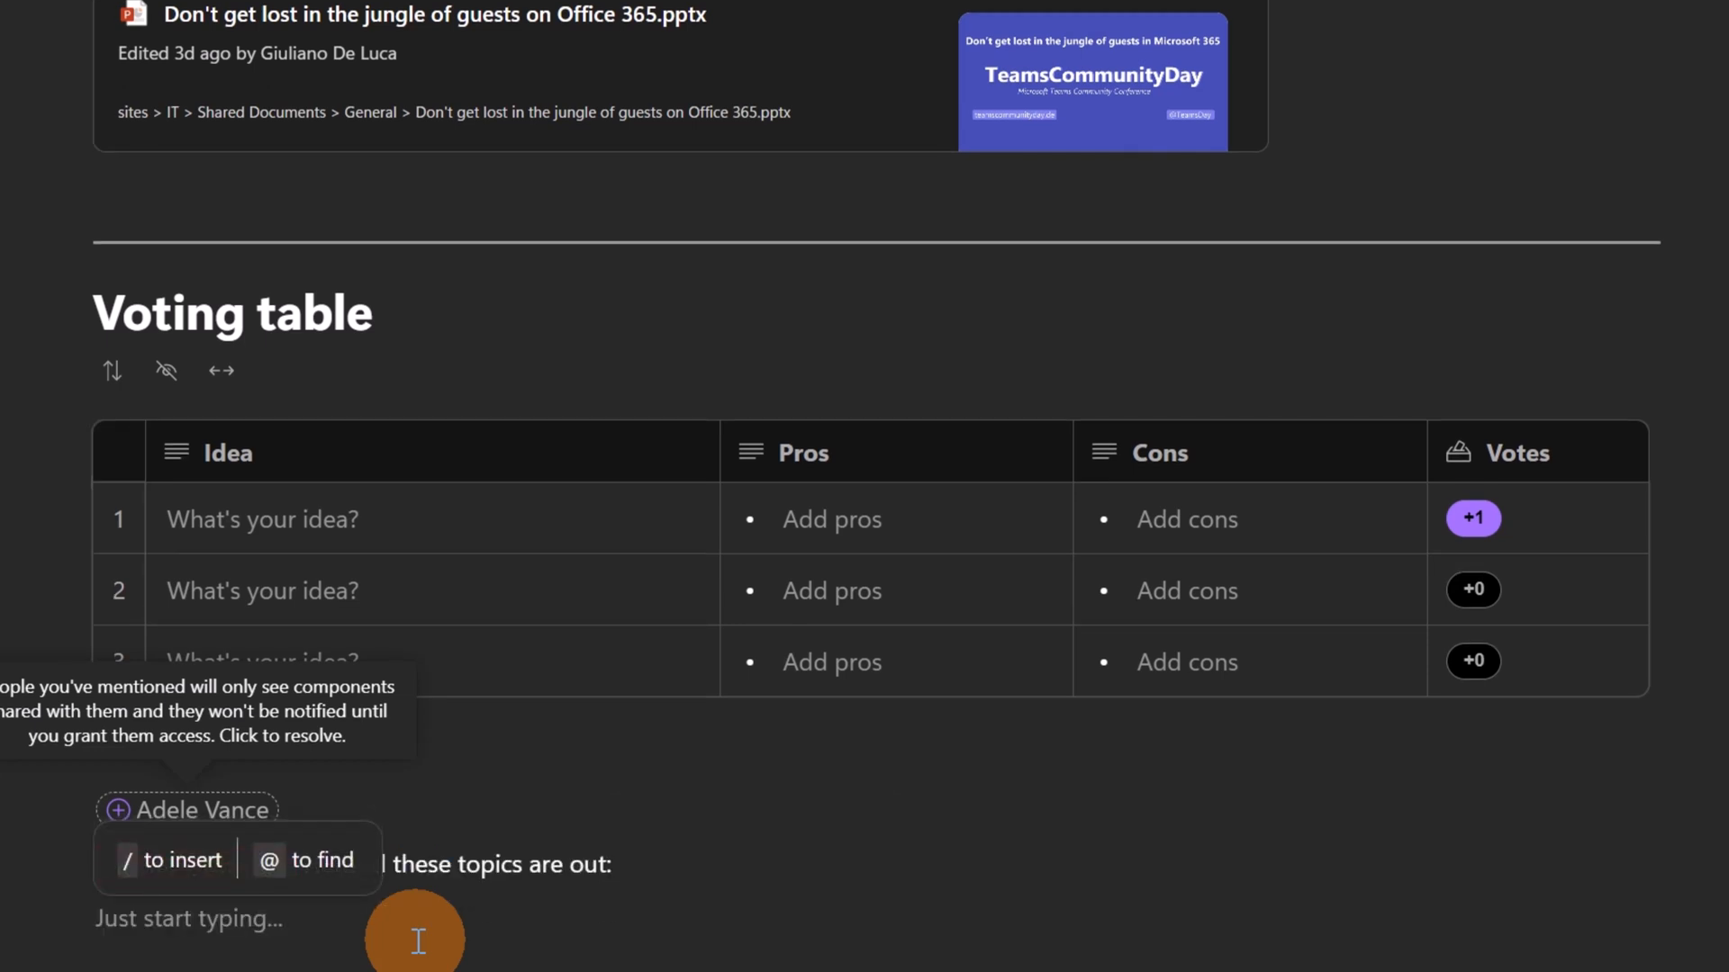
Step: Share the Meeting Notes page by generating a page link that gives access to this page only
scroll(664, 346, "up", 20)
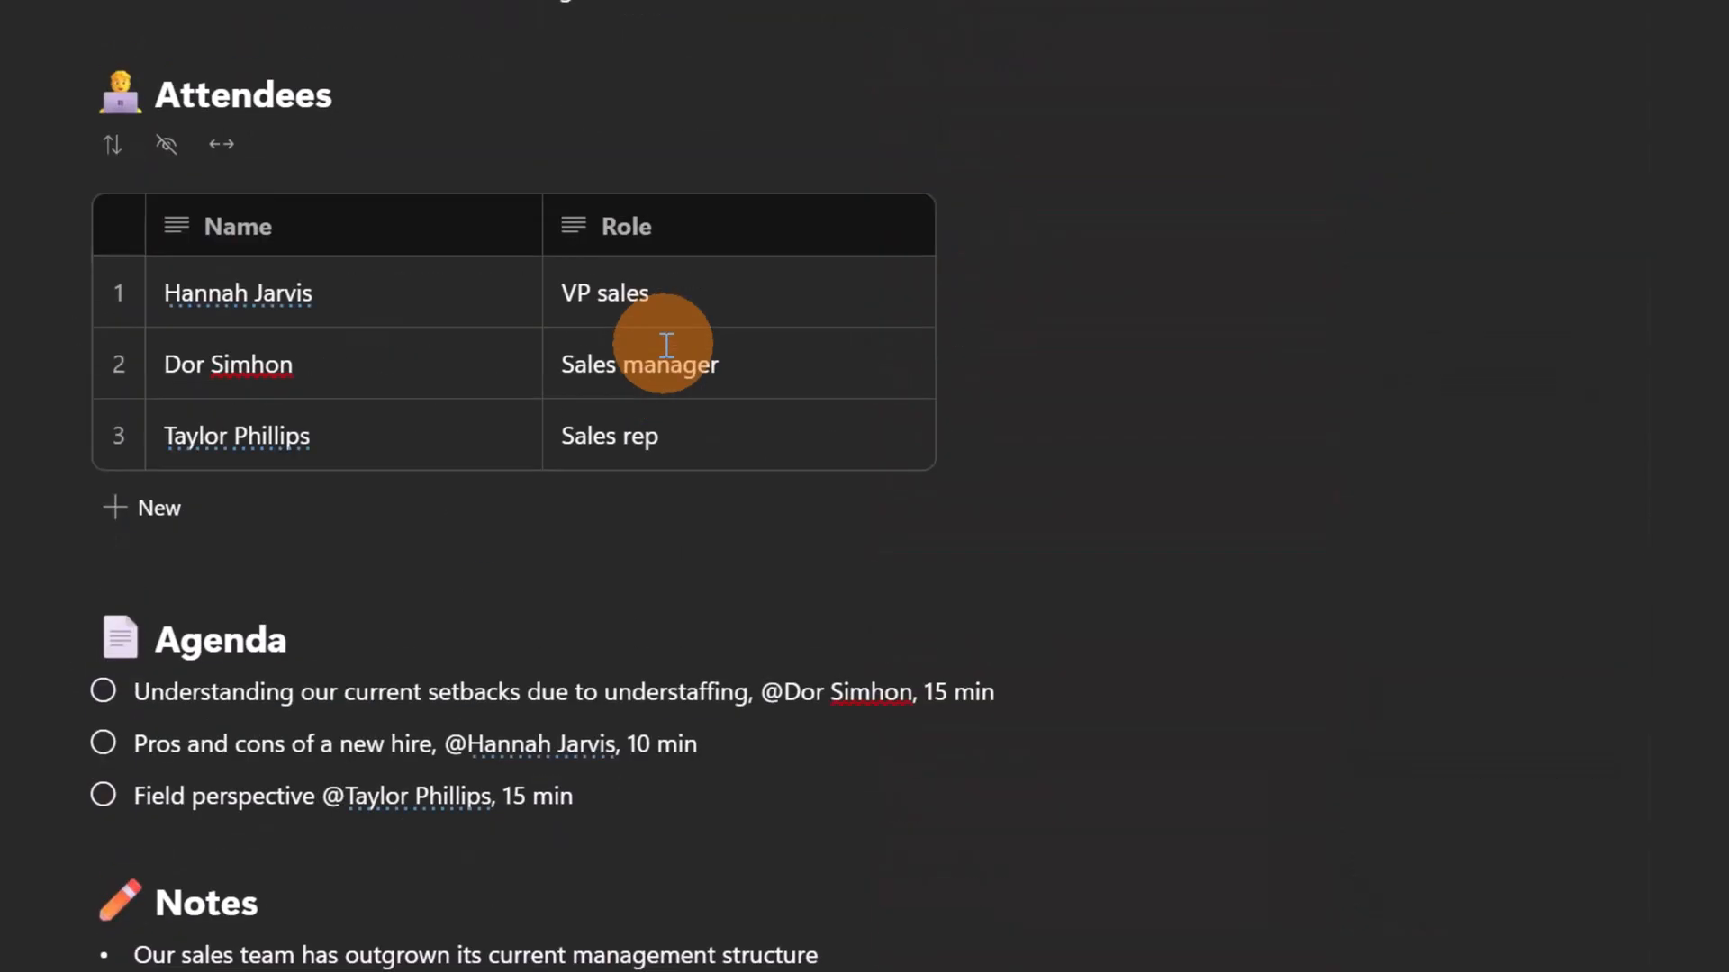
scroll(666, 347, "up", 10)
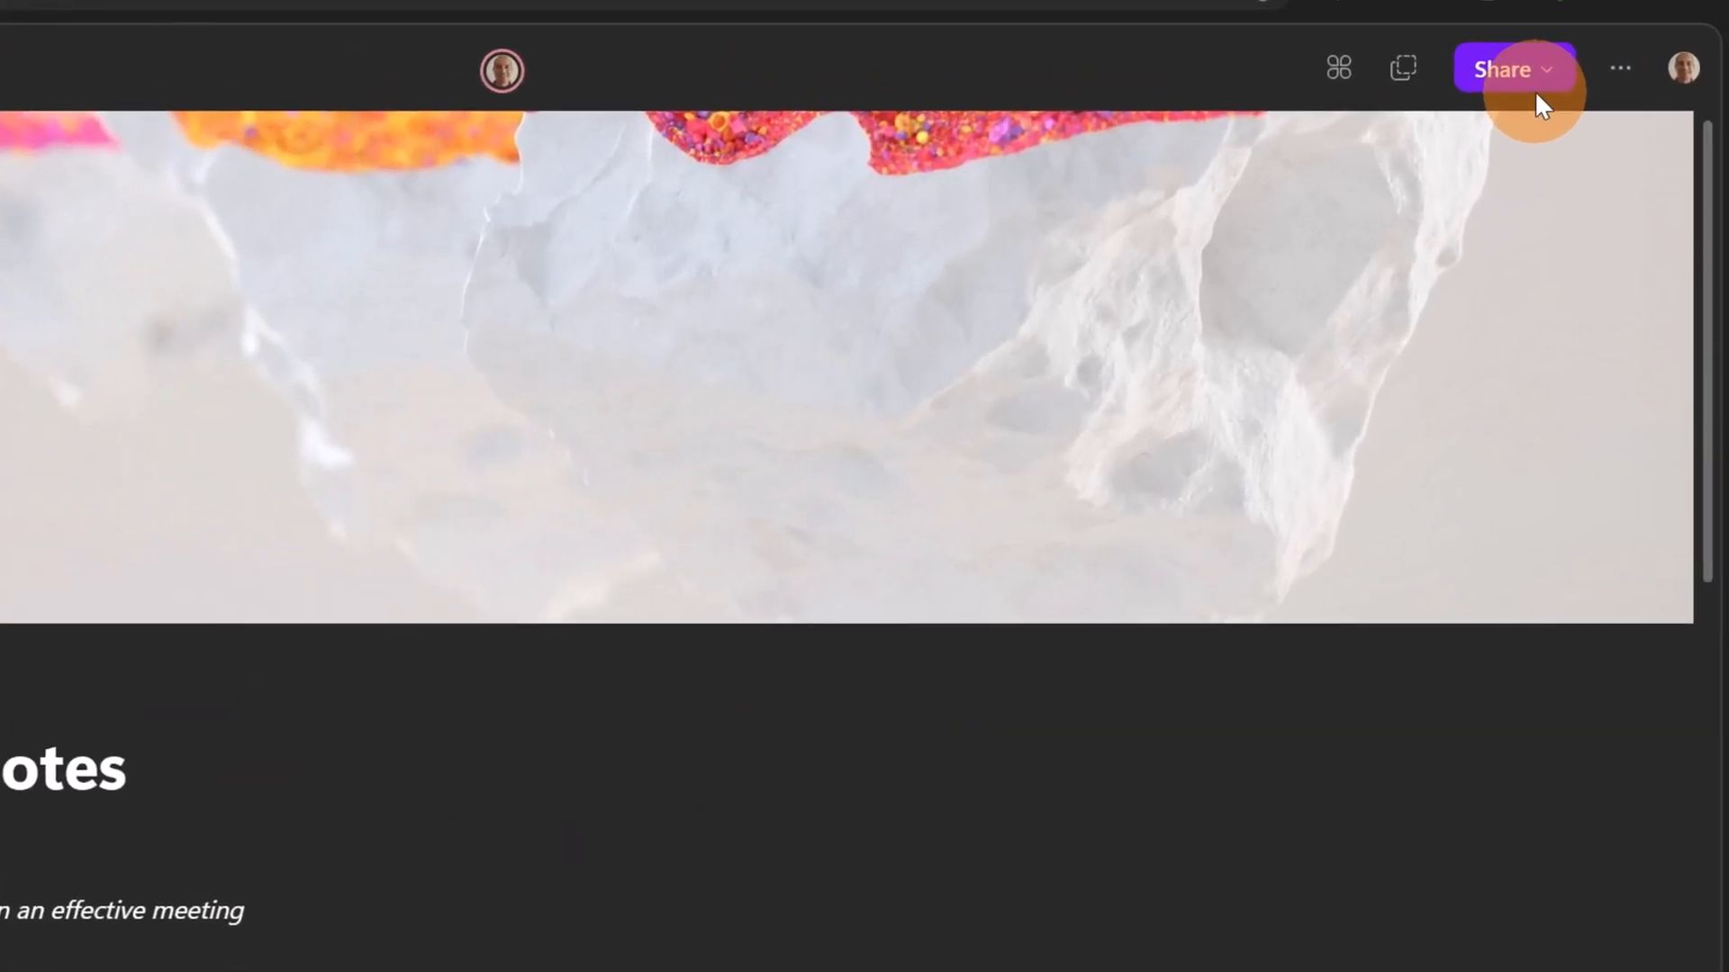
left_click(1653, 61)
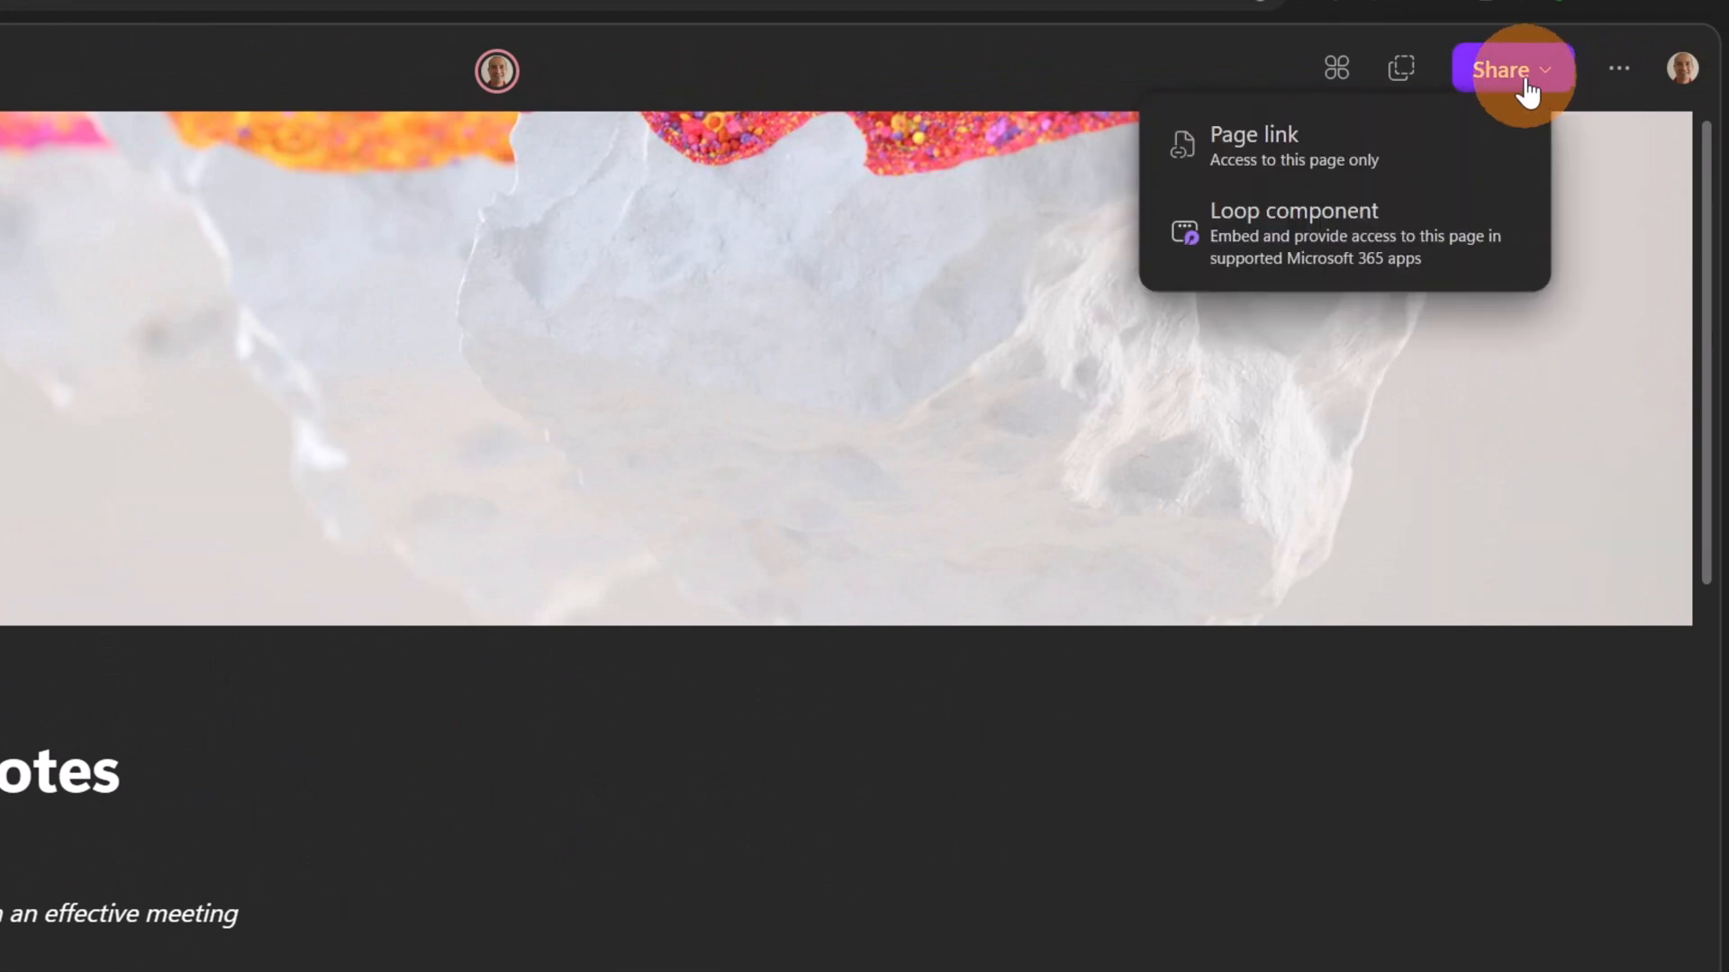
left_click(1247, 169)
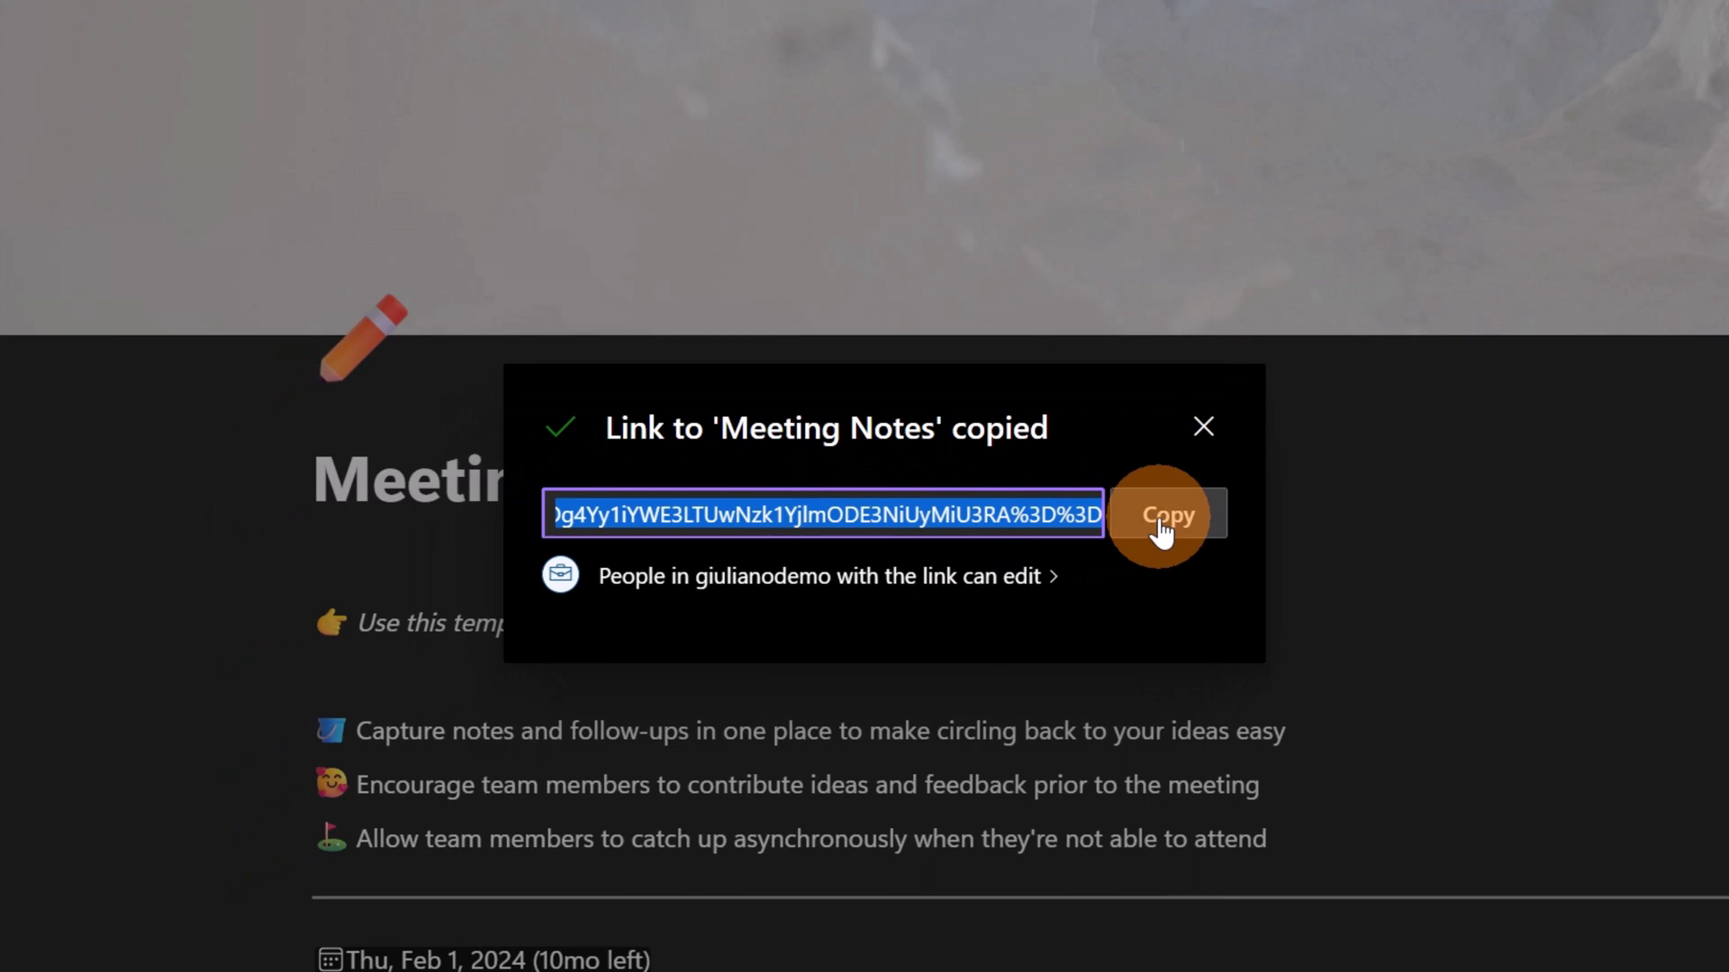
Step: Try the Can view permission in the link's sharing settings, restore Can edit, and cancel the settings
left_click(1044, 576)
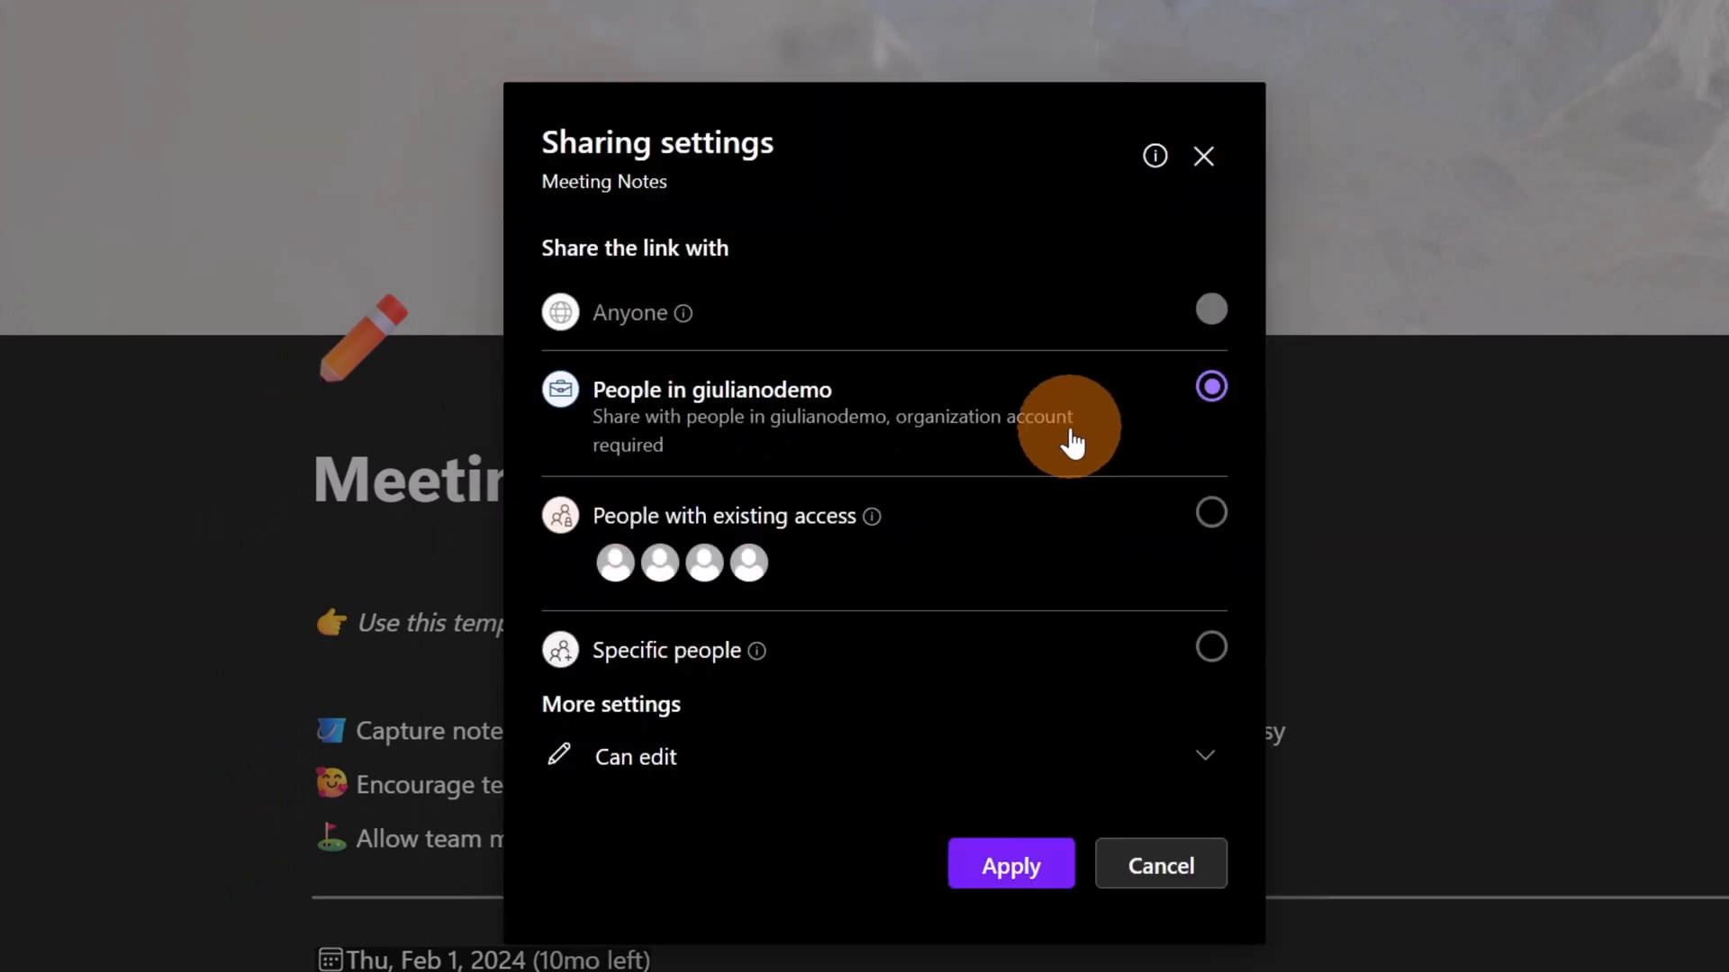
left_click(654, 775)
left_click(662, 695)
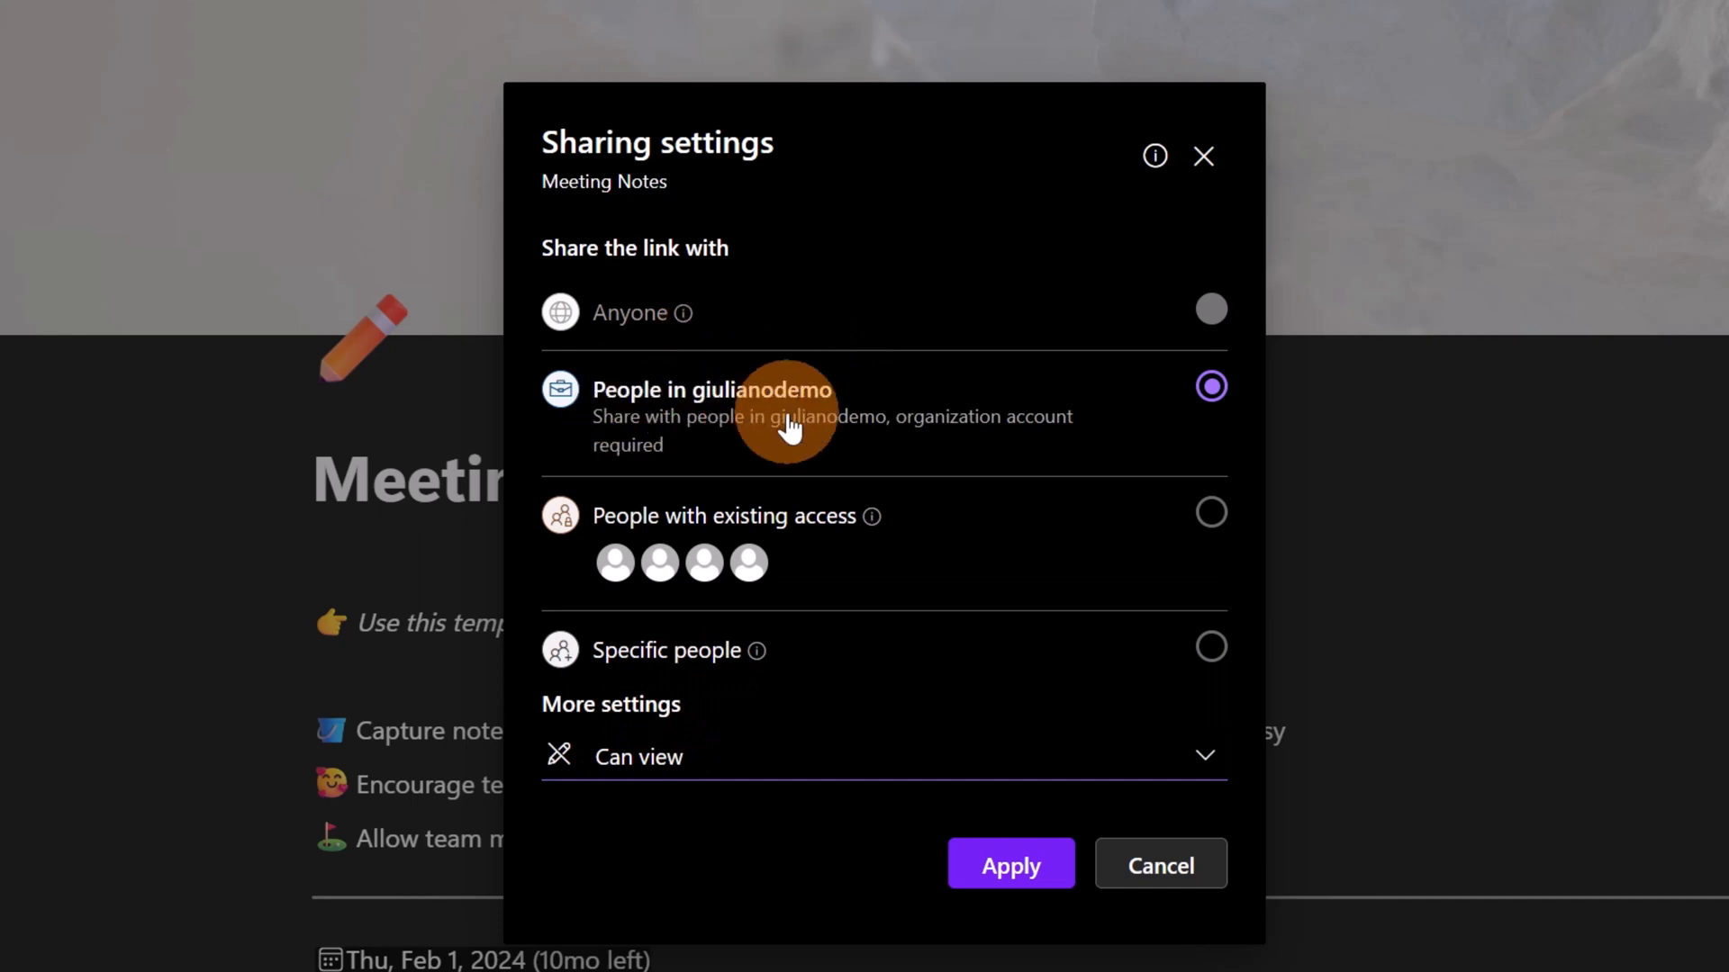
left_click(772, 758)
left_click(580, 612)
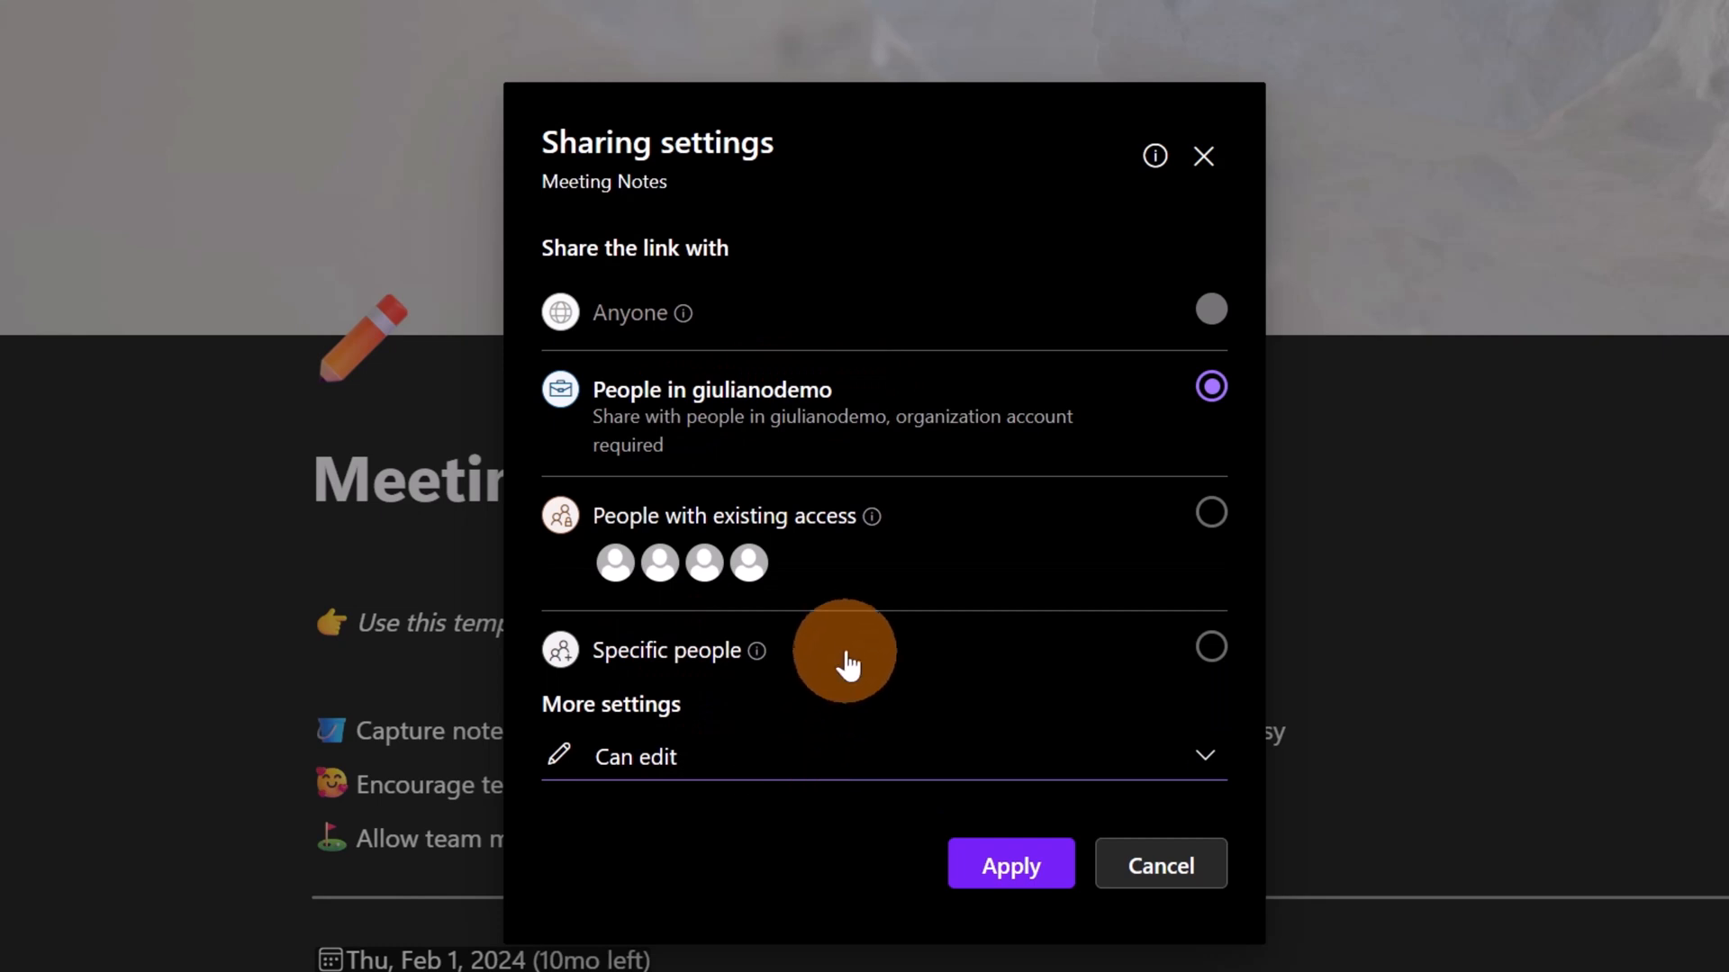
left_click(1184, 877)
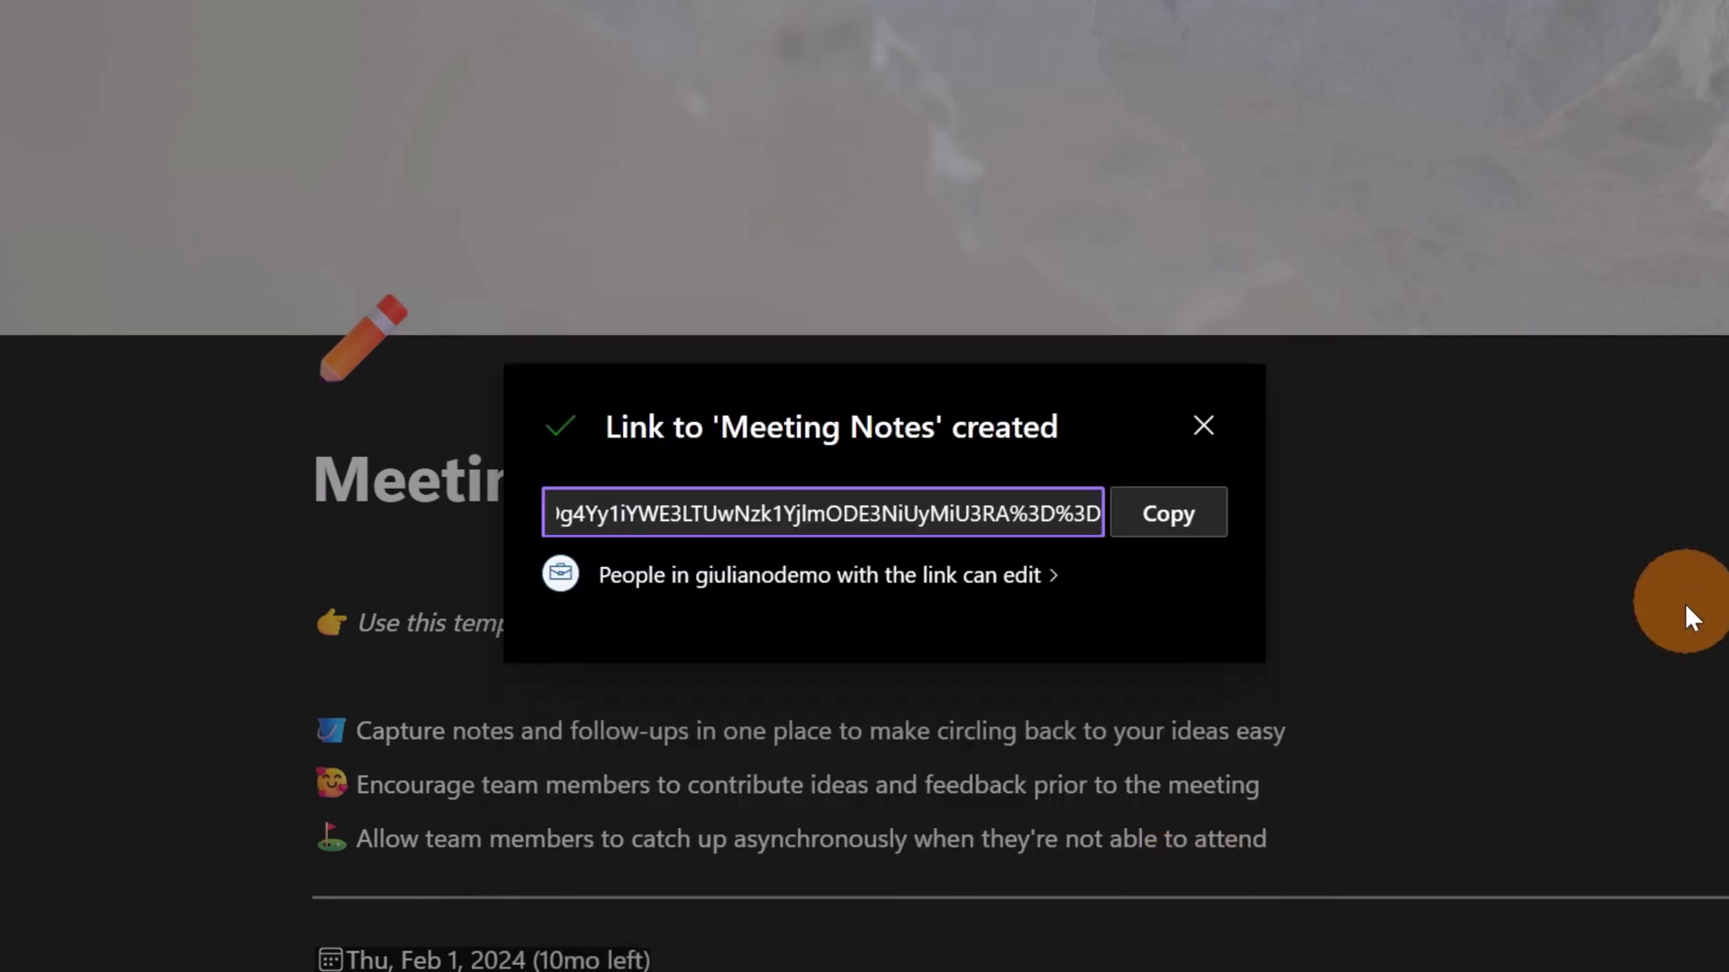
Step: Copy the sharing link to Meeting Notes again and switch to the PoC board in Microsoft Whiteboard
left_click(1206, 428)
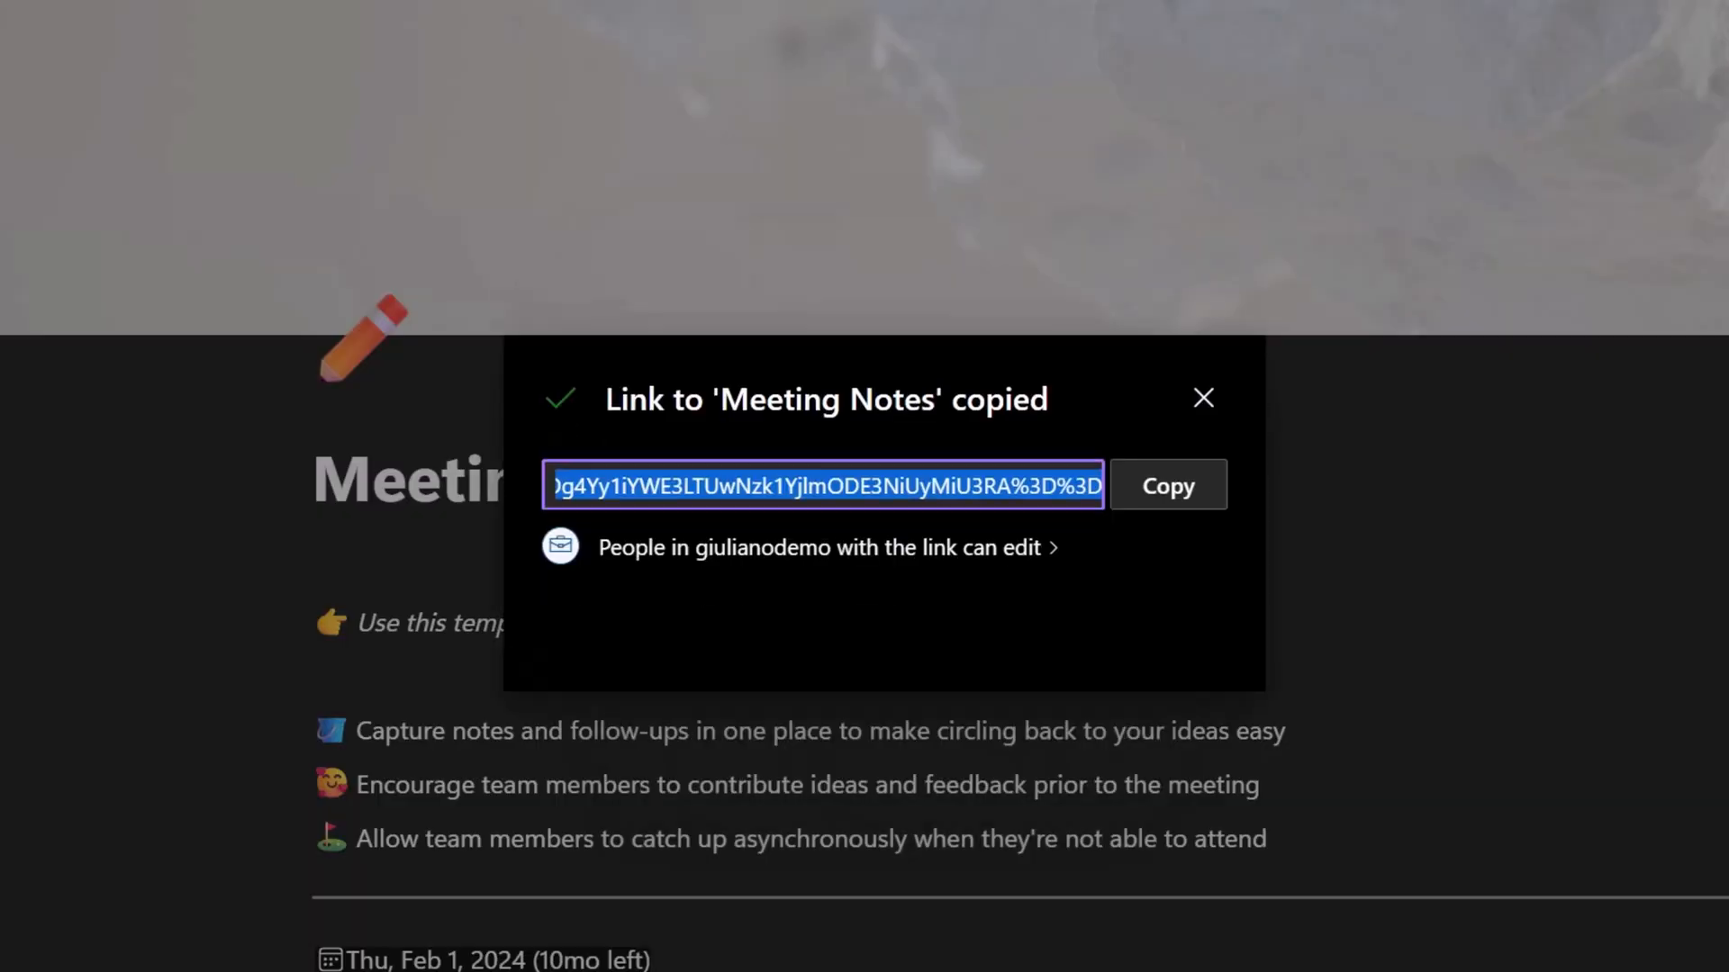
left_click(1191, 506)
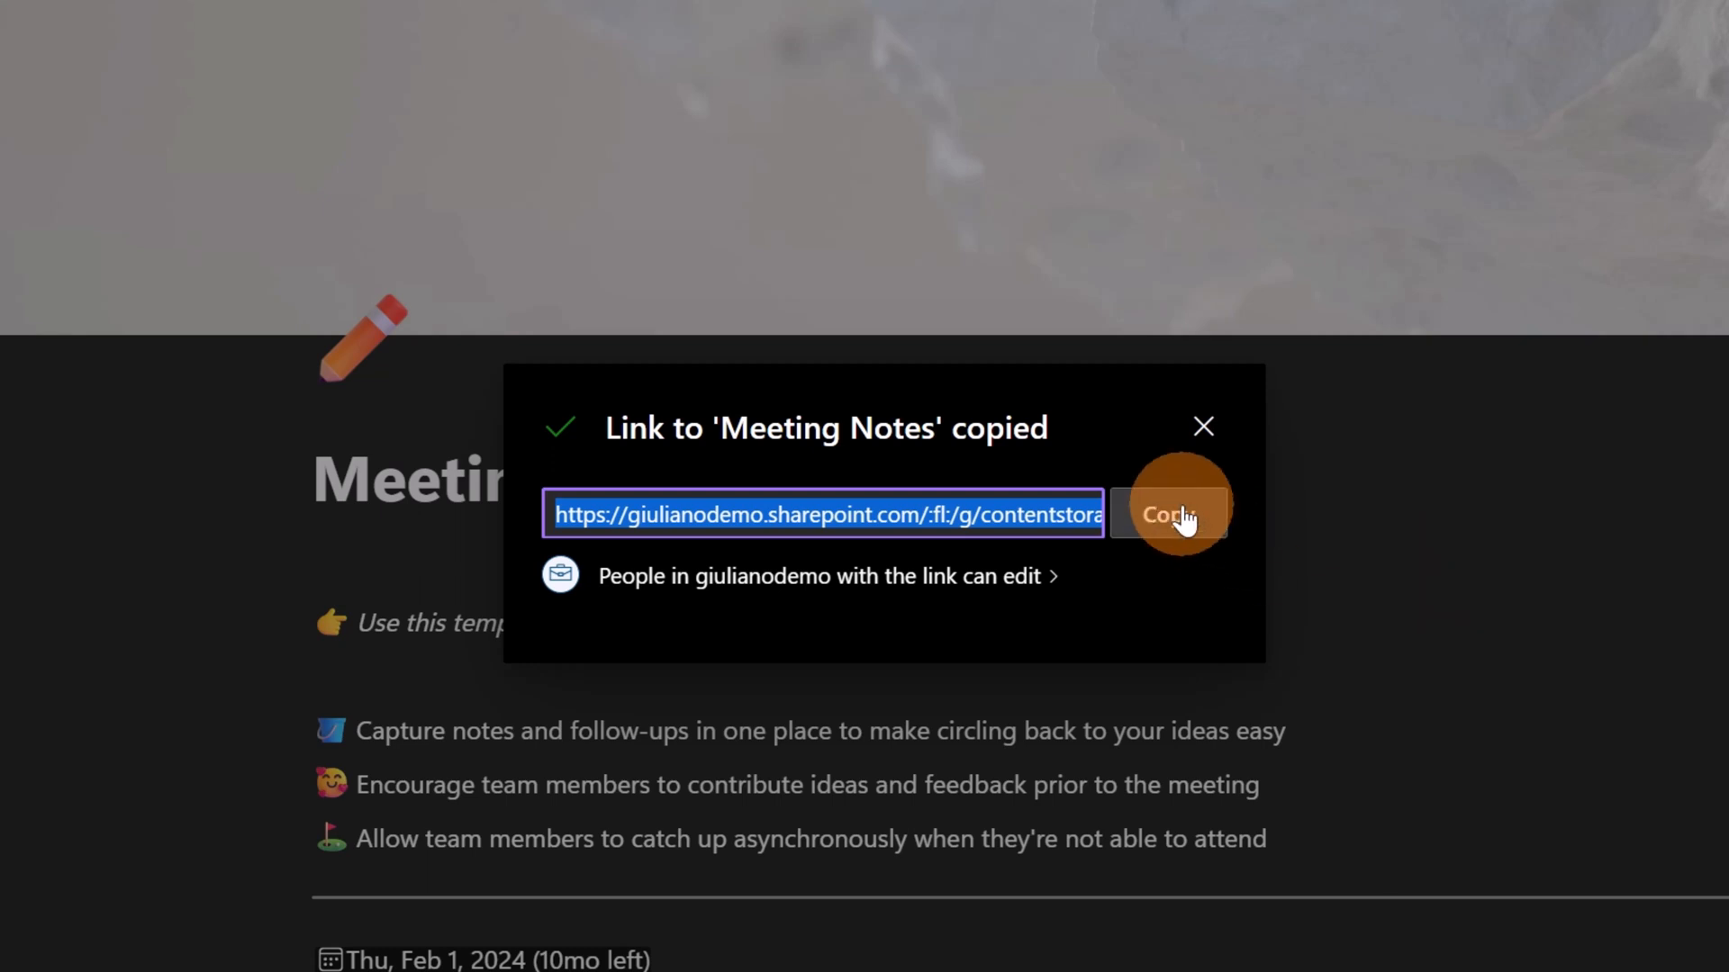
left_click(1275, 478)
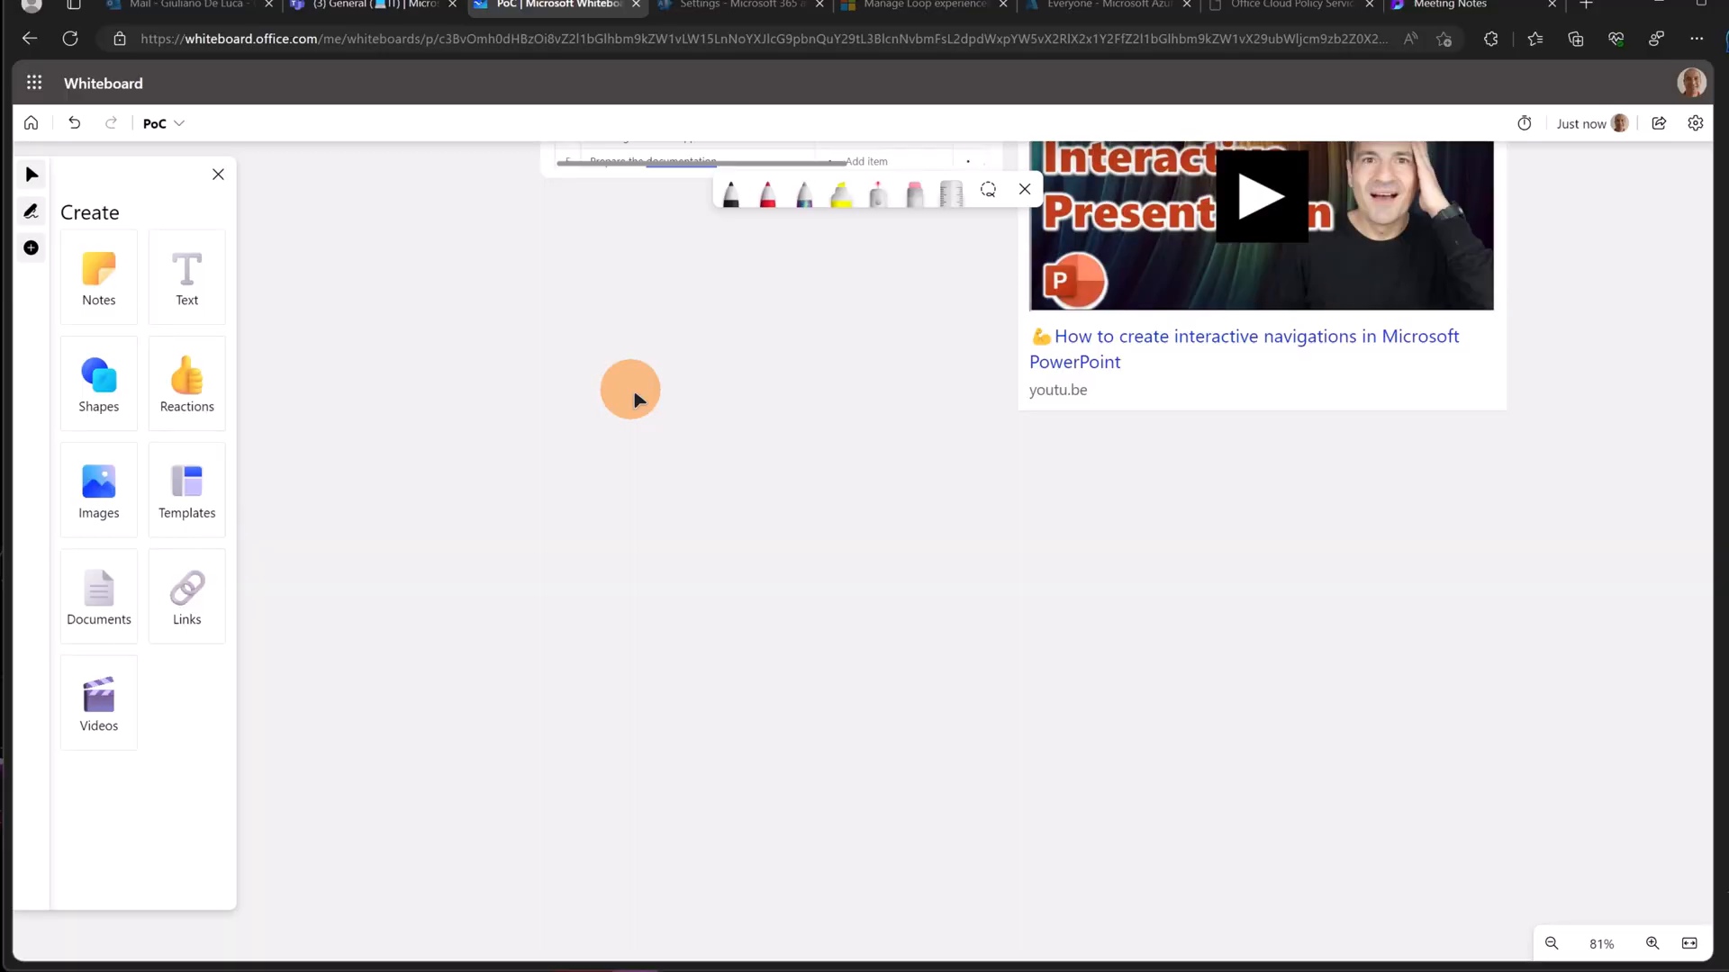
Step: Insert the copied Meeting Notes link in the empty area below the video and enlarge the embedded component
scroll(621, 413, "down", 3)
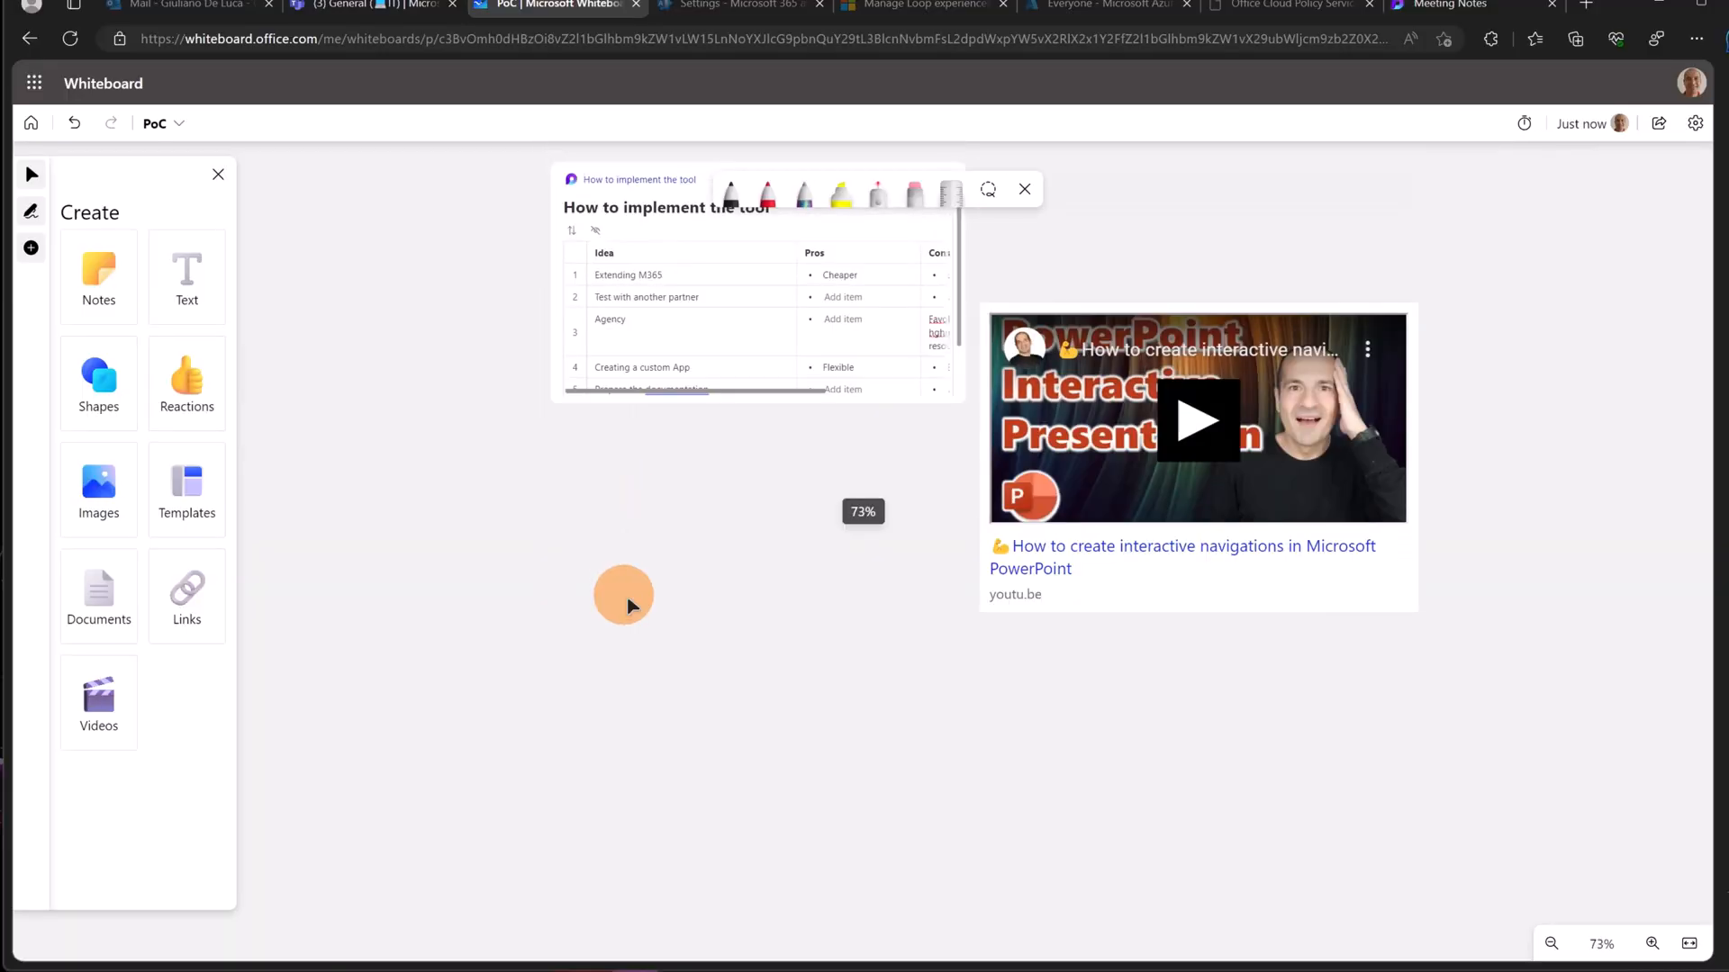
left_click_drag(627, 602, 635, 243)
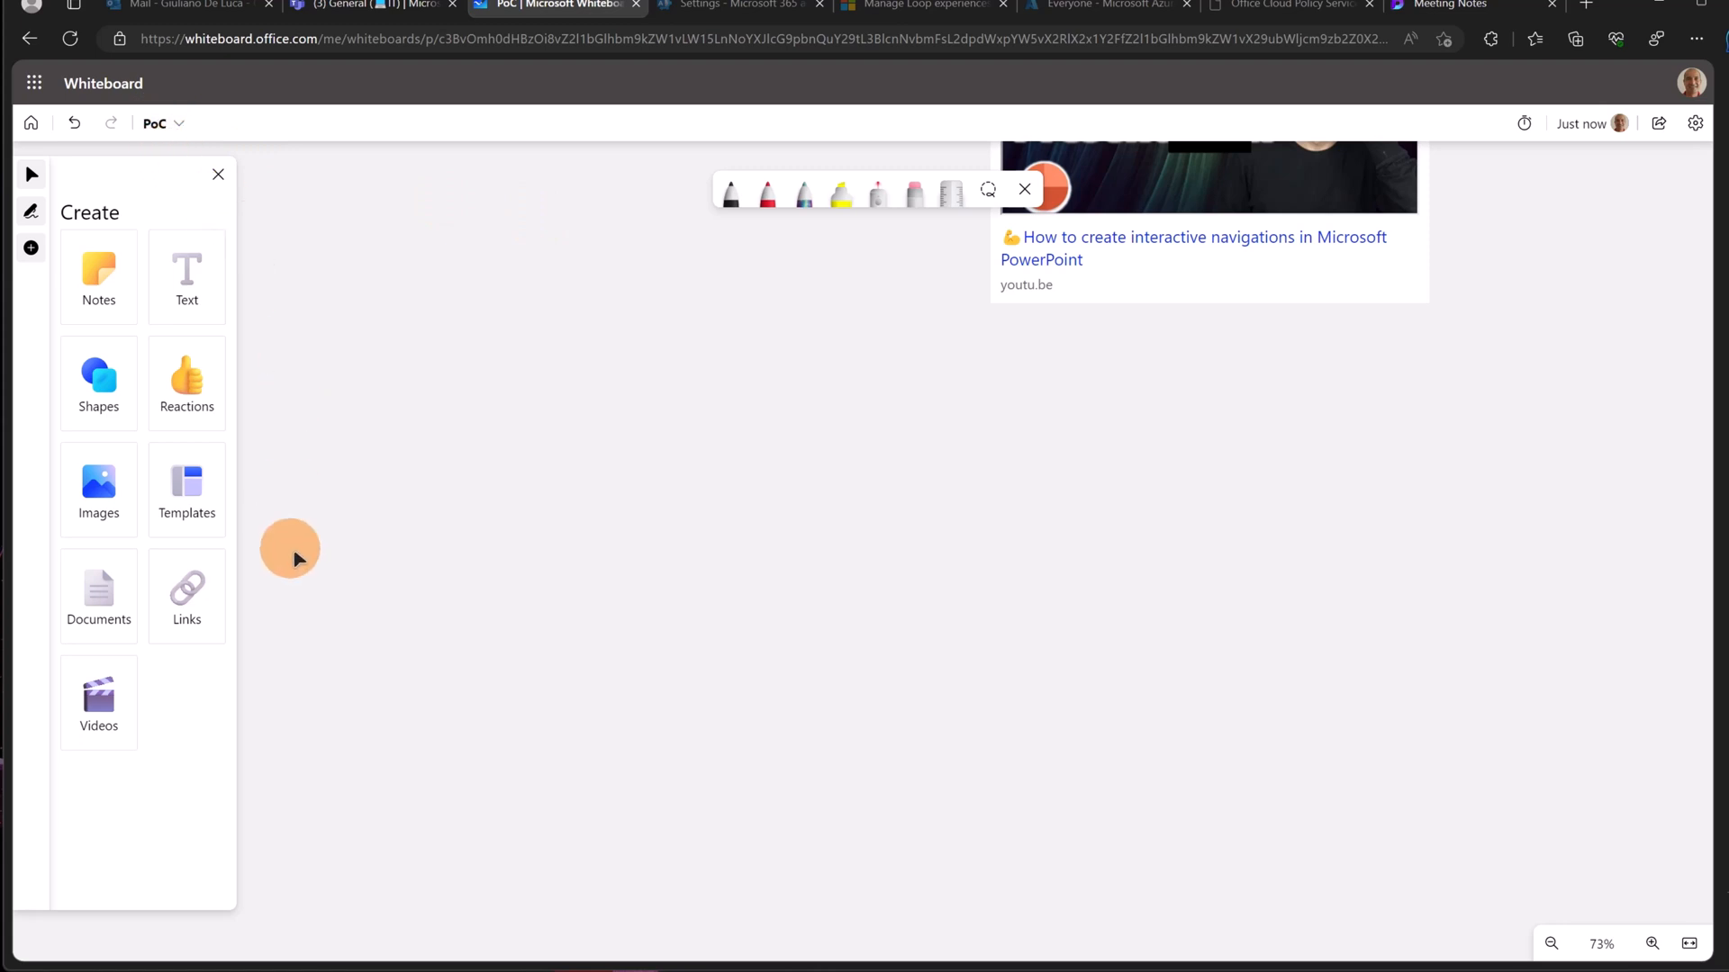
left_click(214, 626)
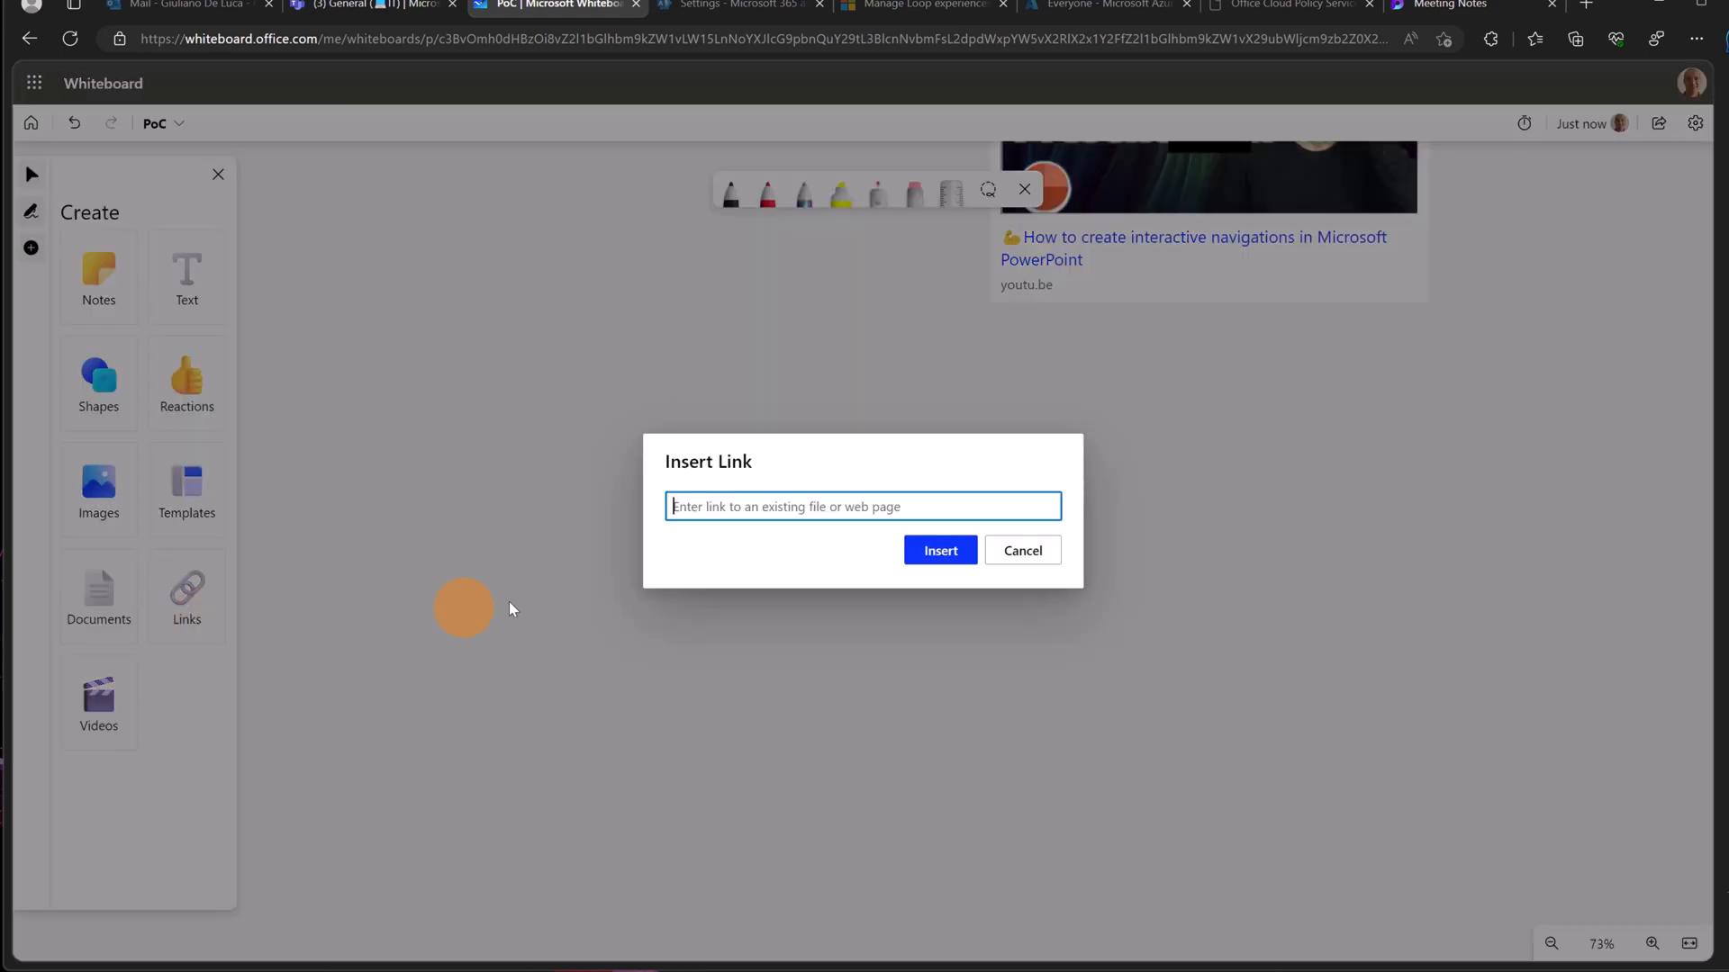
key("ctrl+v")
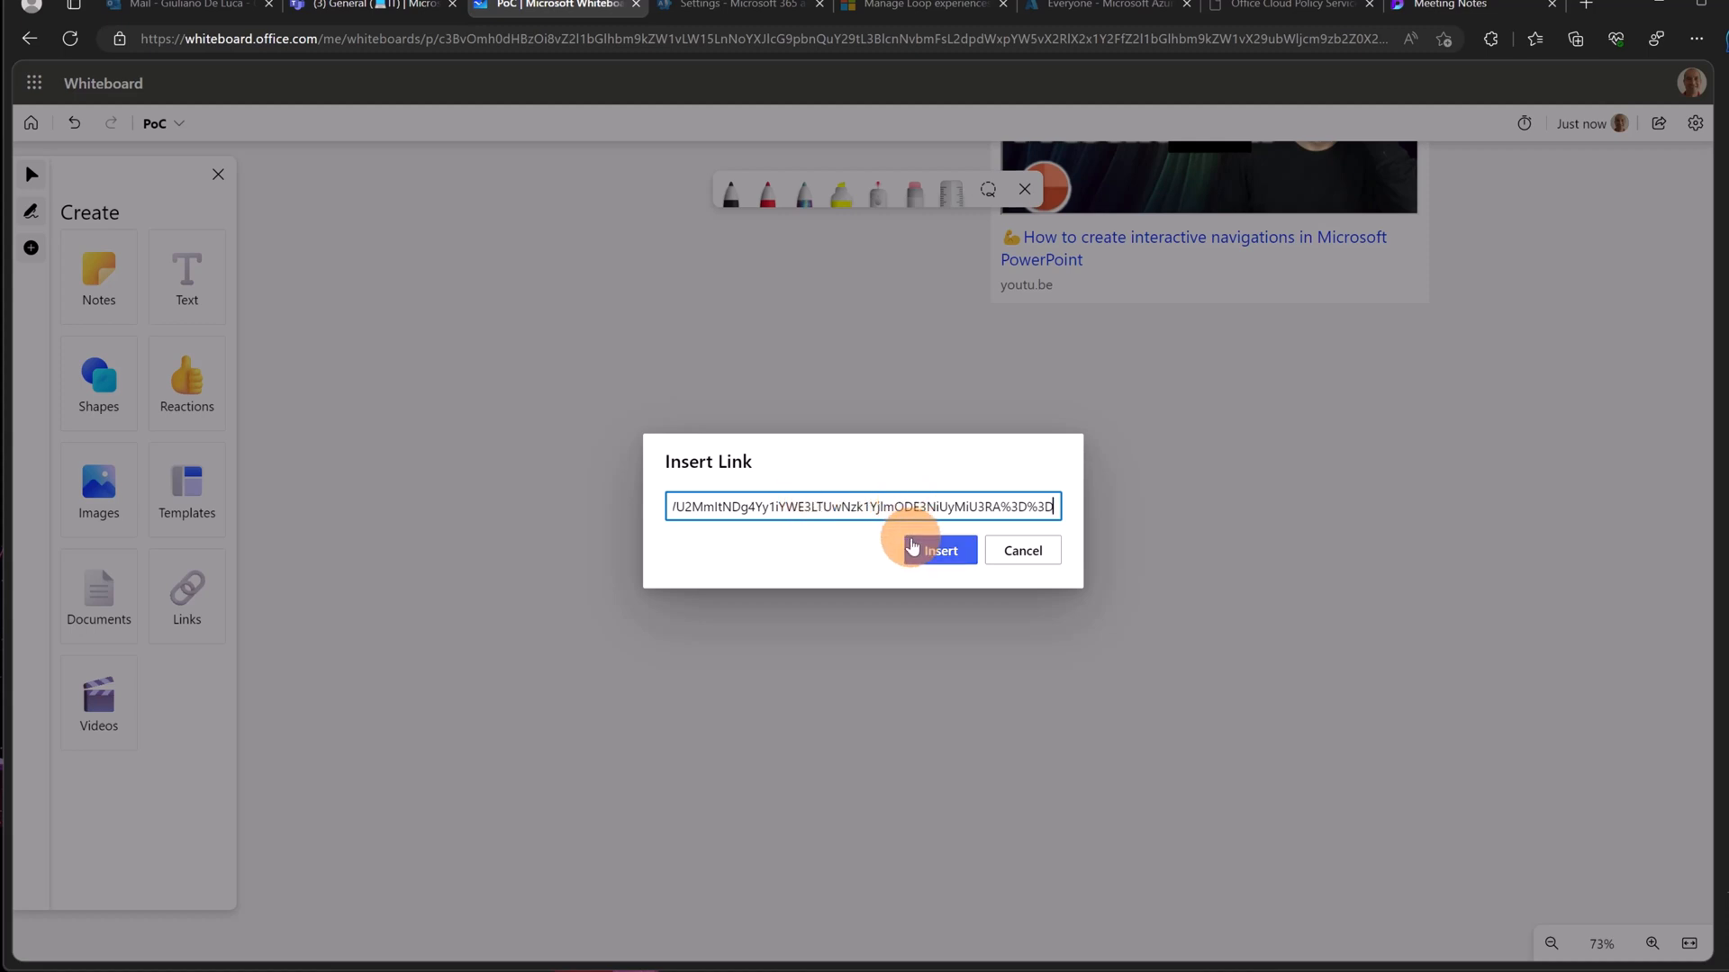
left_click(932, 549)
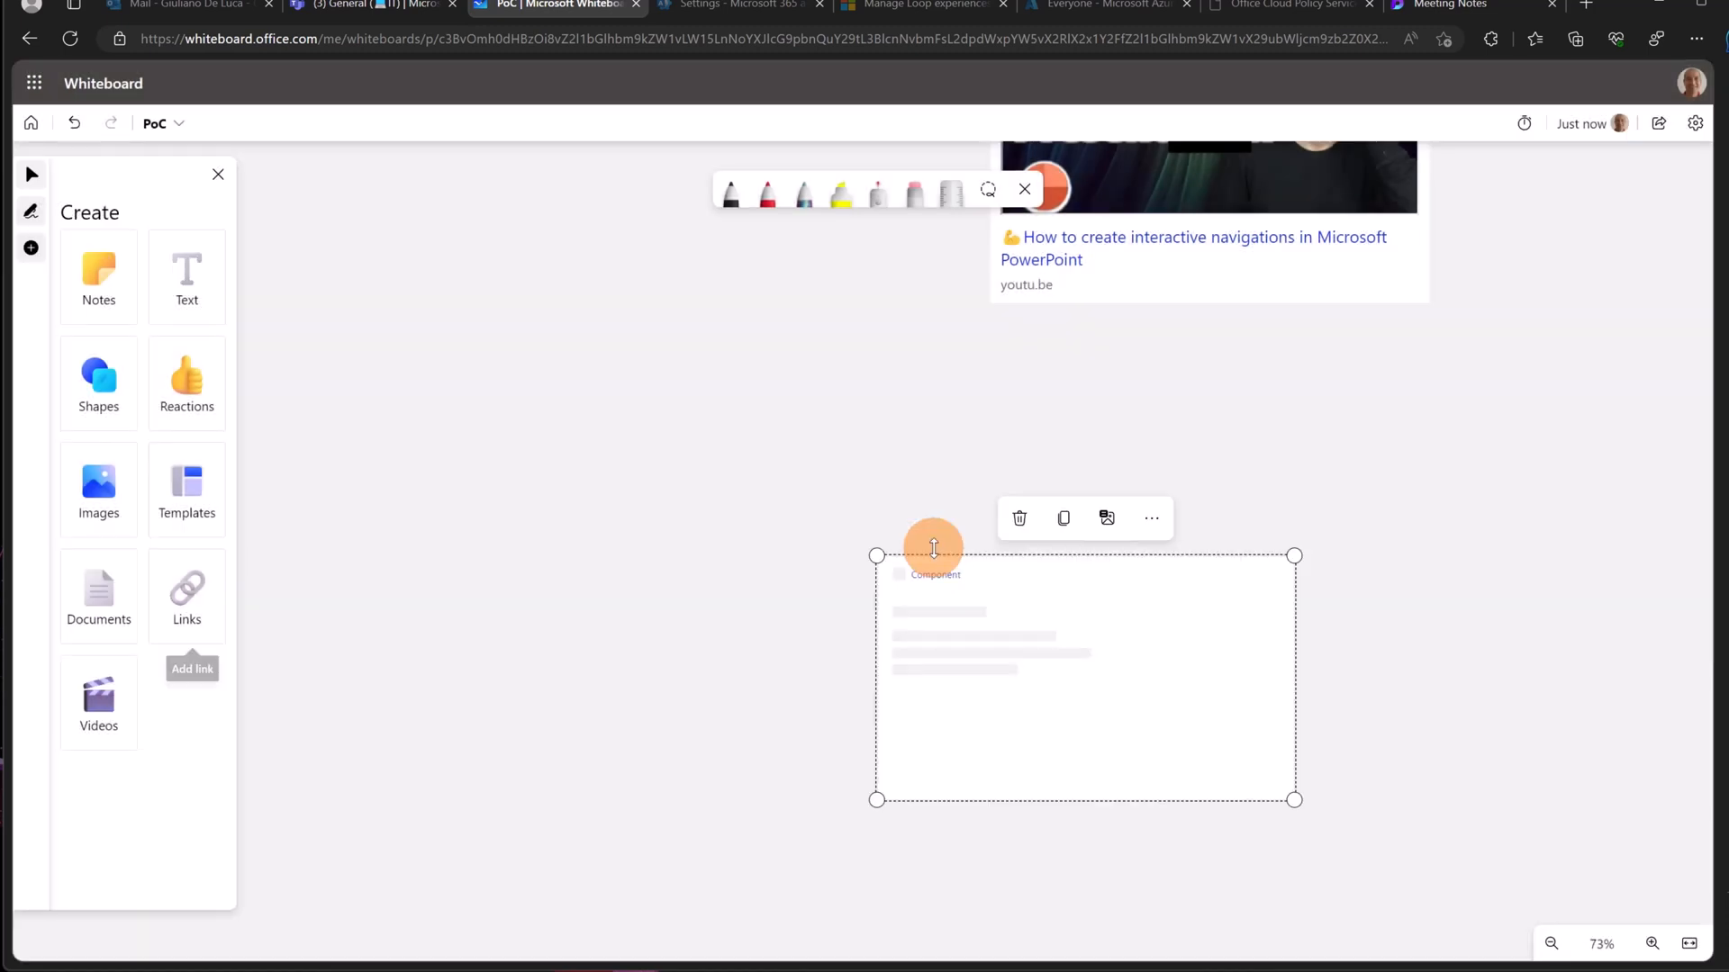
left_click_drag(876, 560, 448, 378)
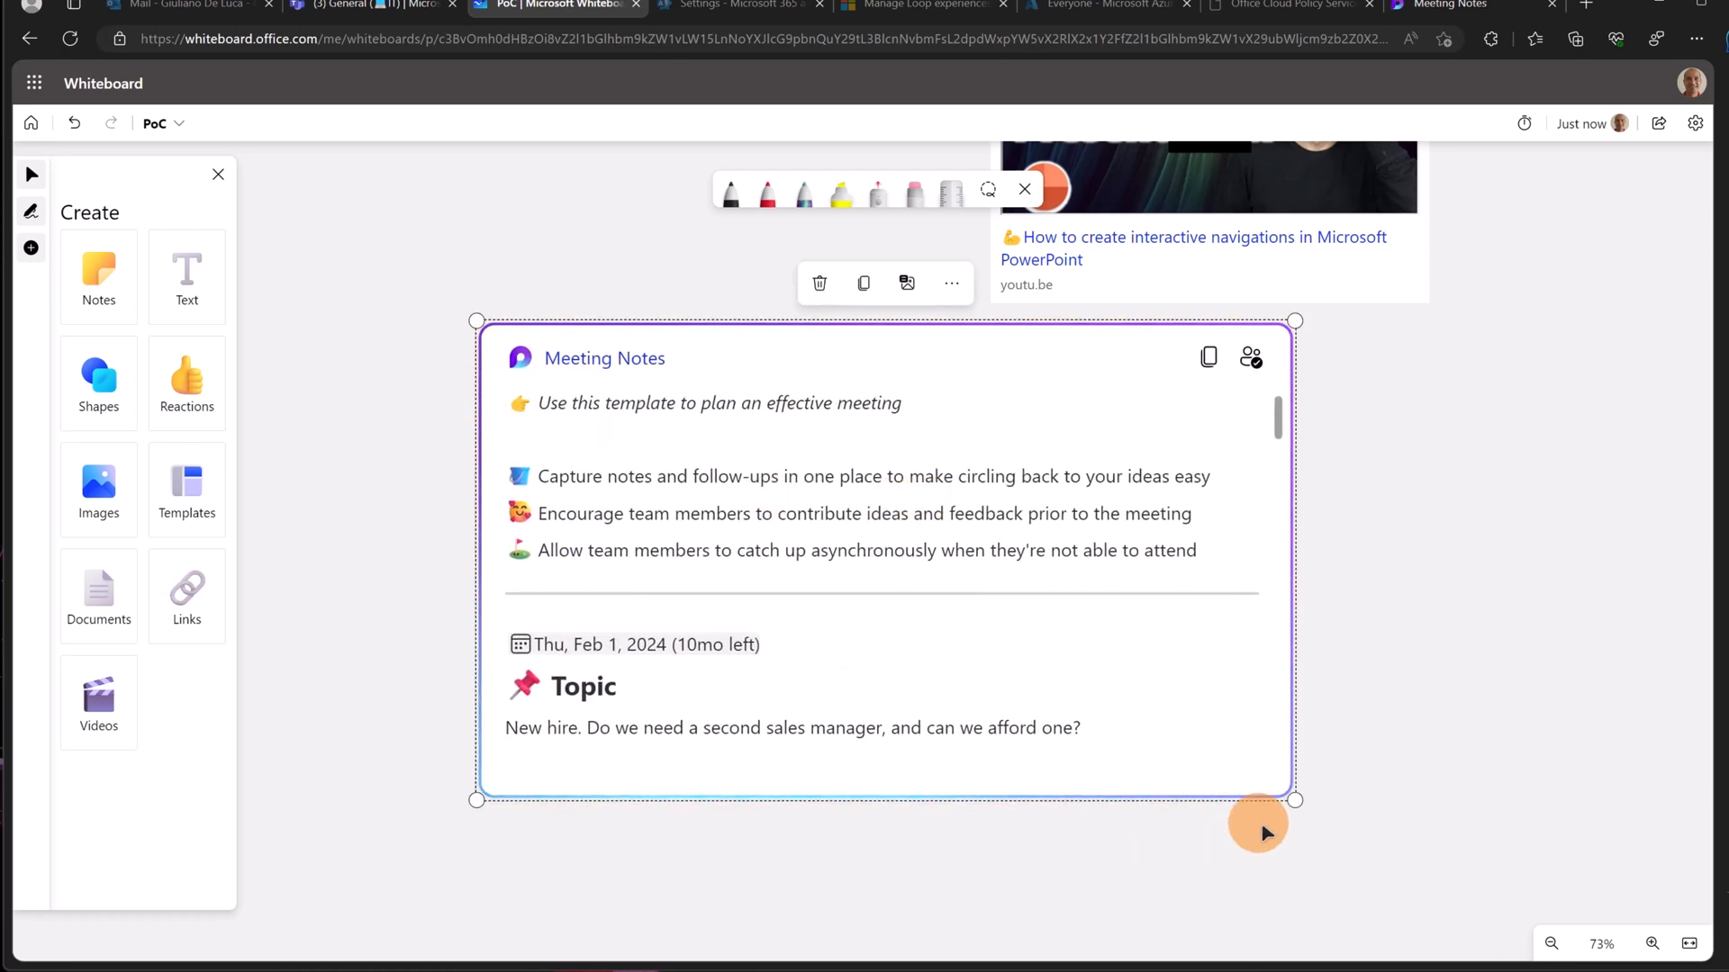
left_click_drag(1294, 800, 1458, 887)
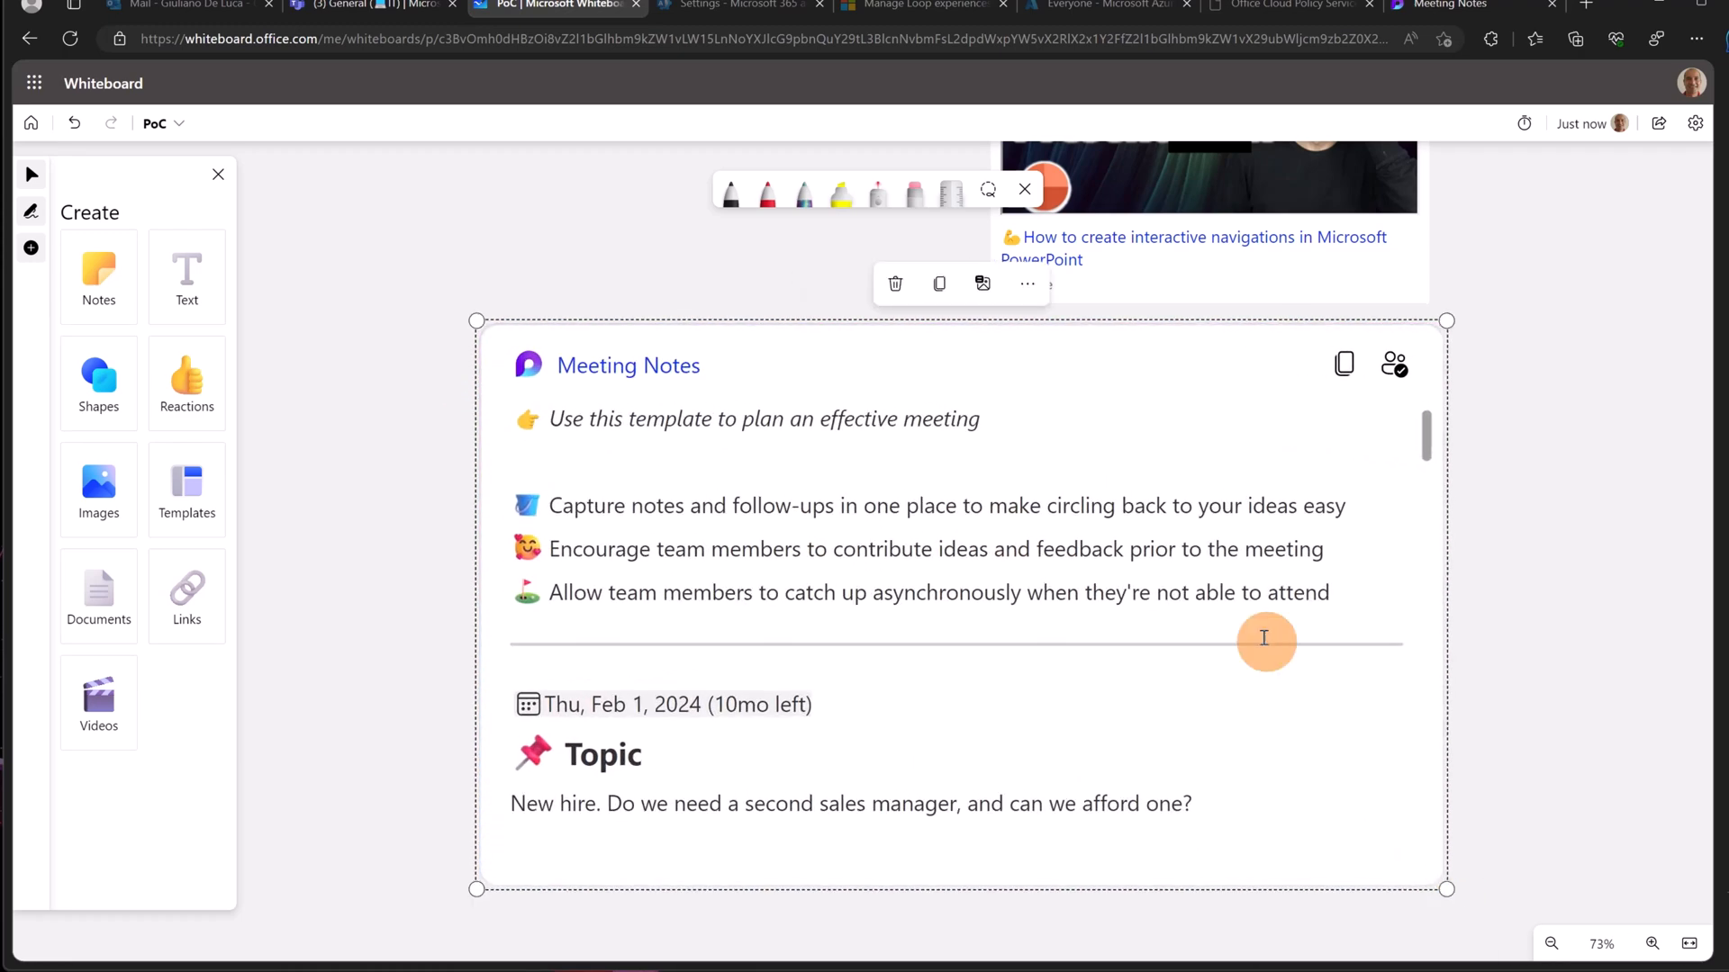
Step: Look through the embedded Meeting Notes component, from the attendees and tasks to the voting table and Progress label at the end
scroll(942, 461, "down", 3)
scroll(942, 465, "down", 15)
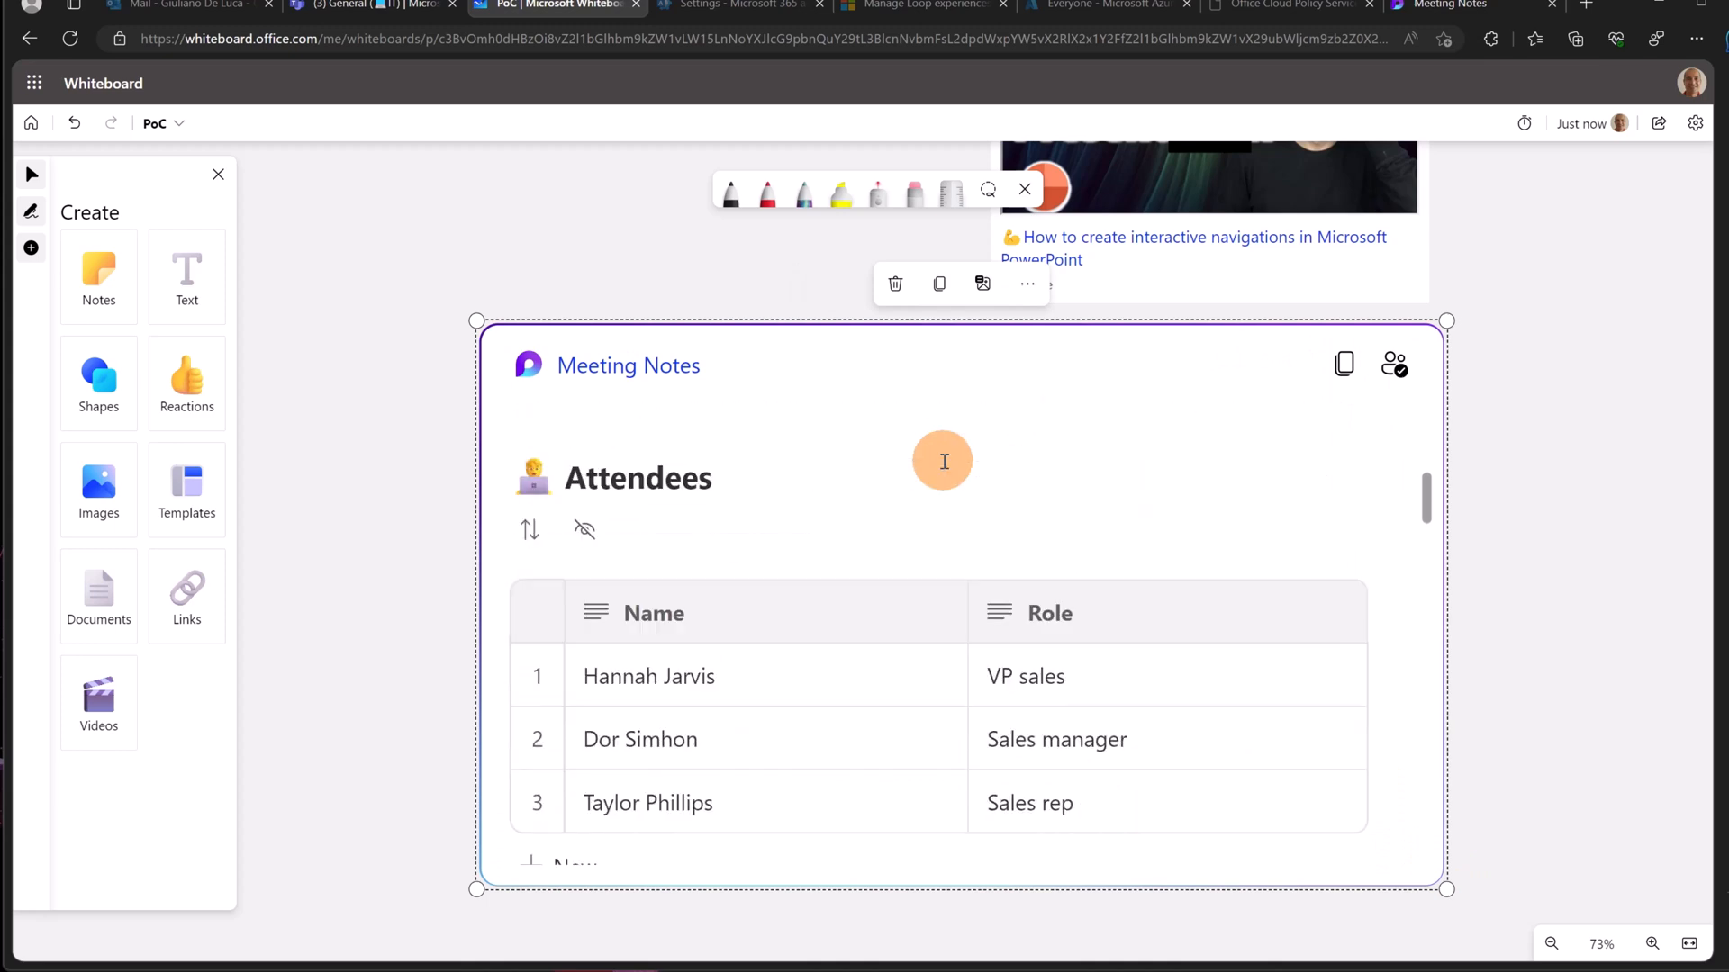
scroll(943, 461, "down", 12)
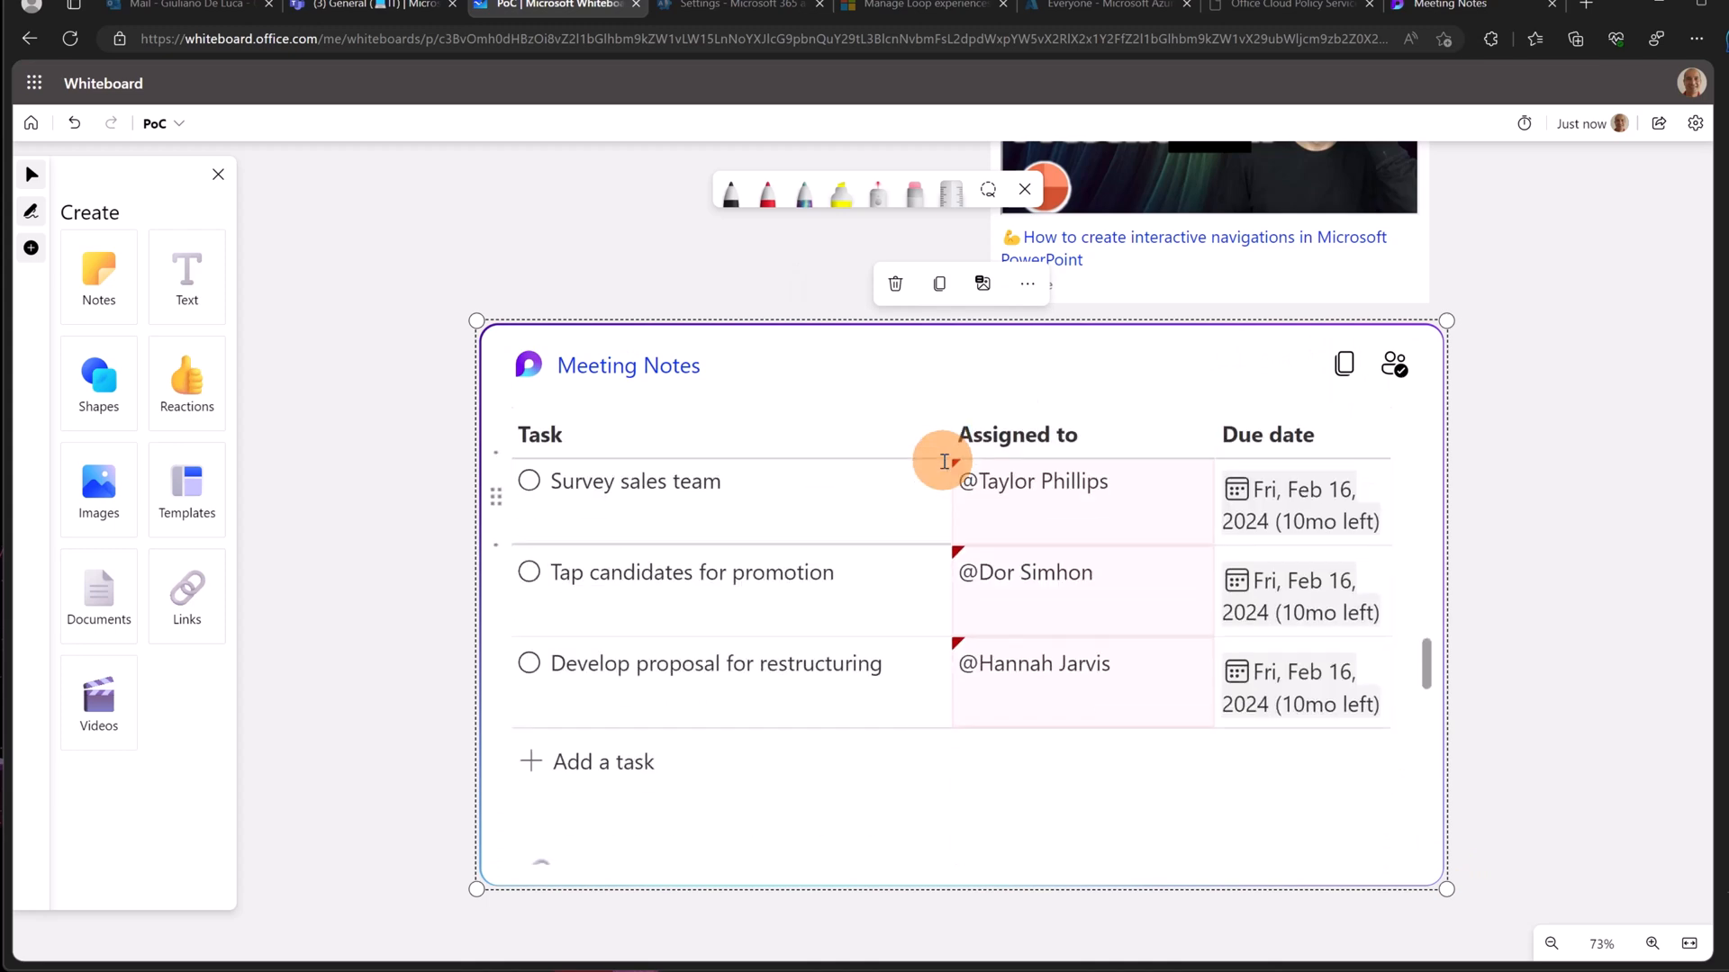
scroll(943, 464, "down", 4)
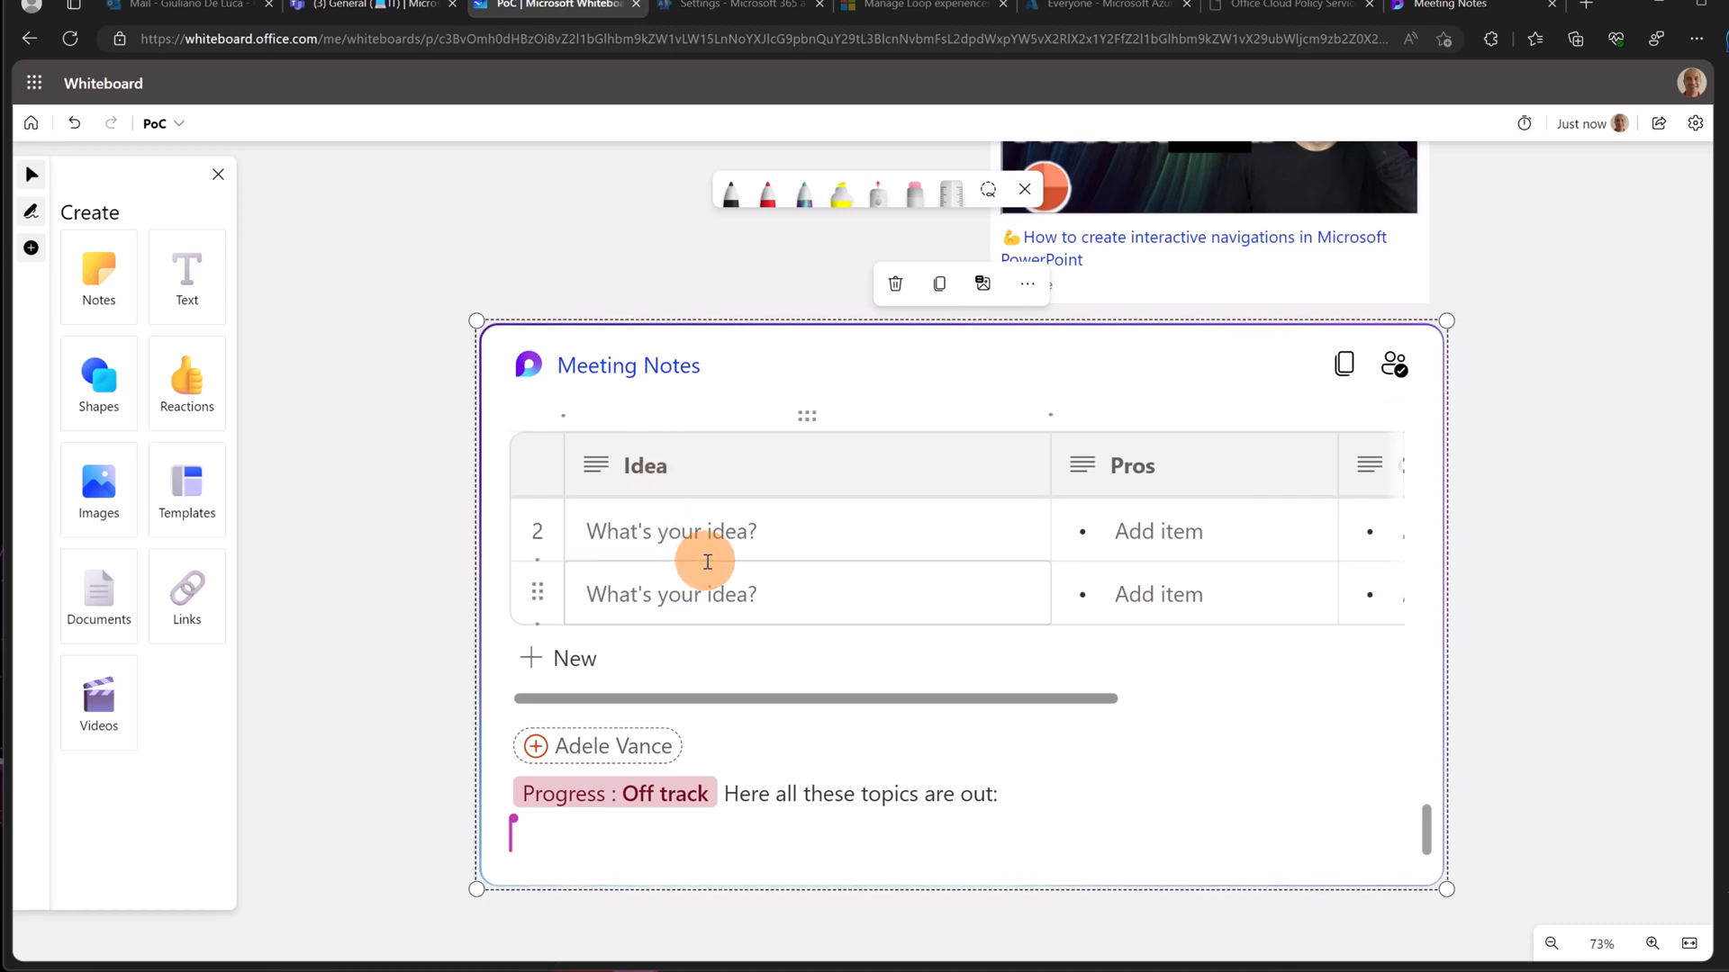
scroll(841, 564, "up", 8)
scroll(844, 566, "up", 5)
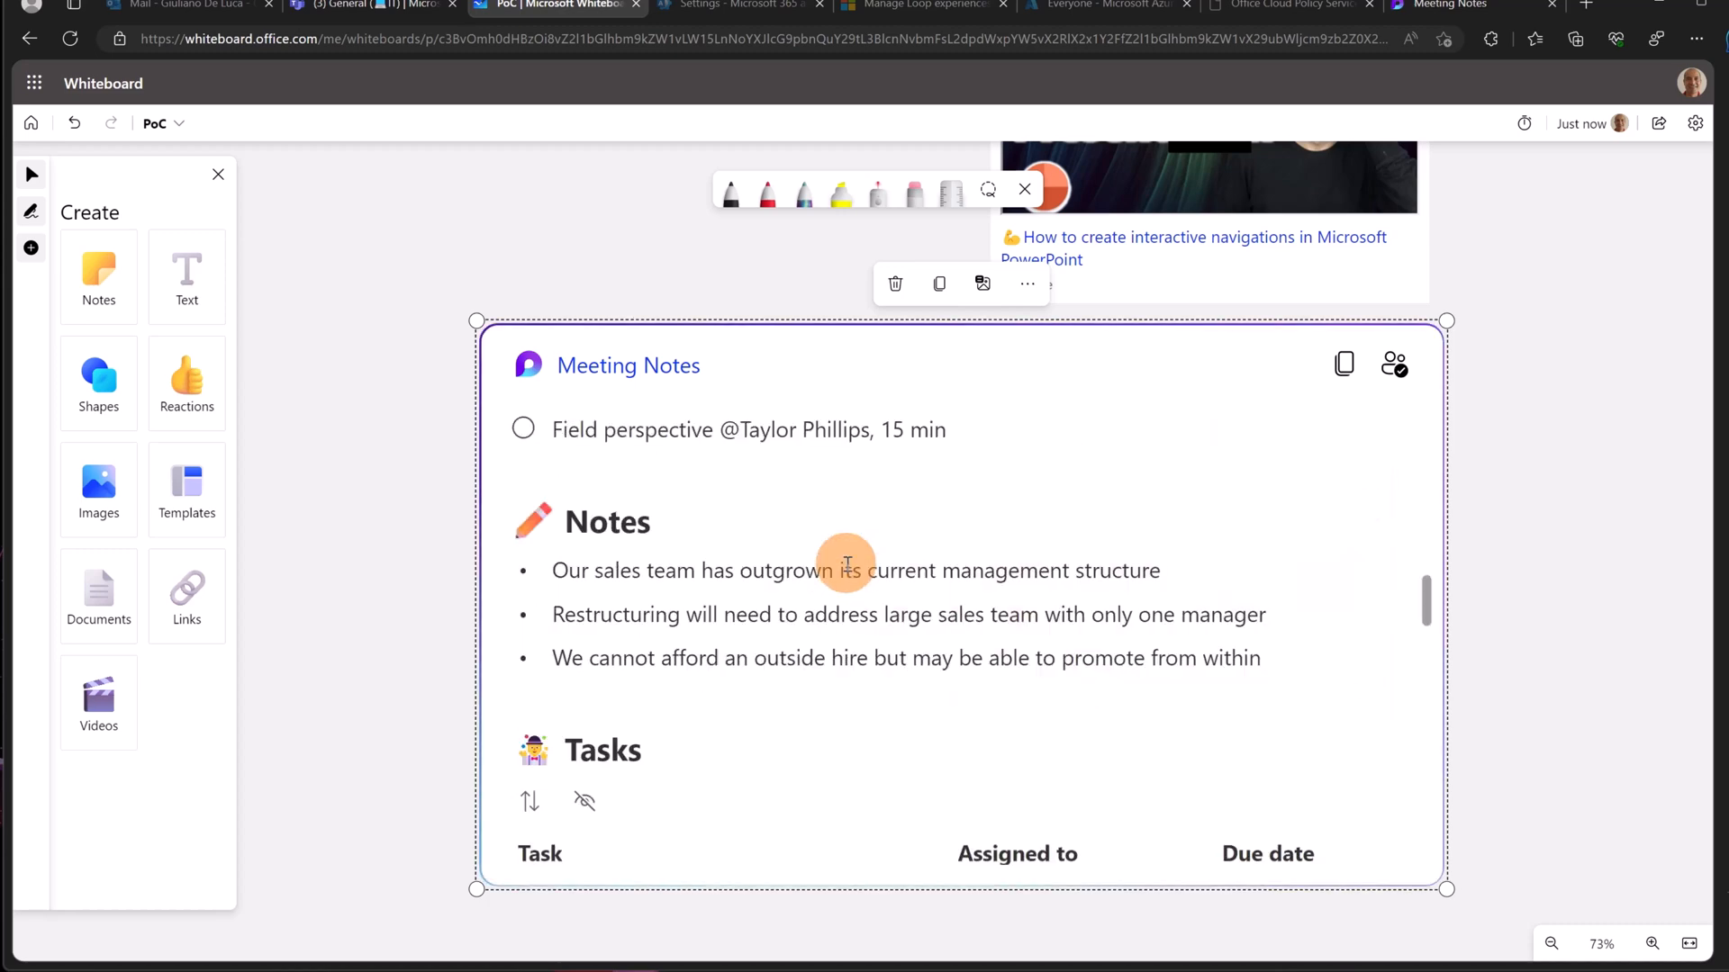
Step: Switch to Microsoft Teams and open the group chat containing the "How to implement the tool" Loop component
scroll(847, 563, "up", 8)
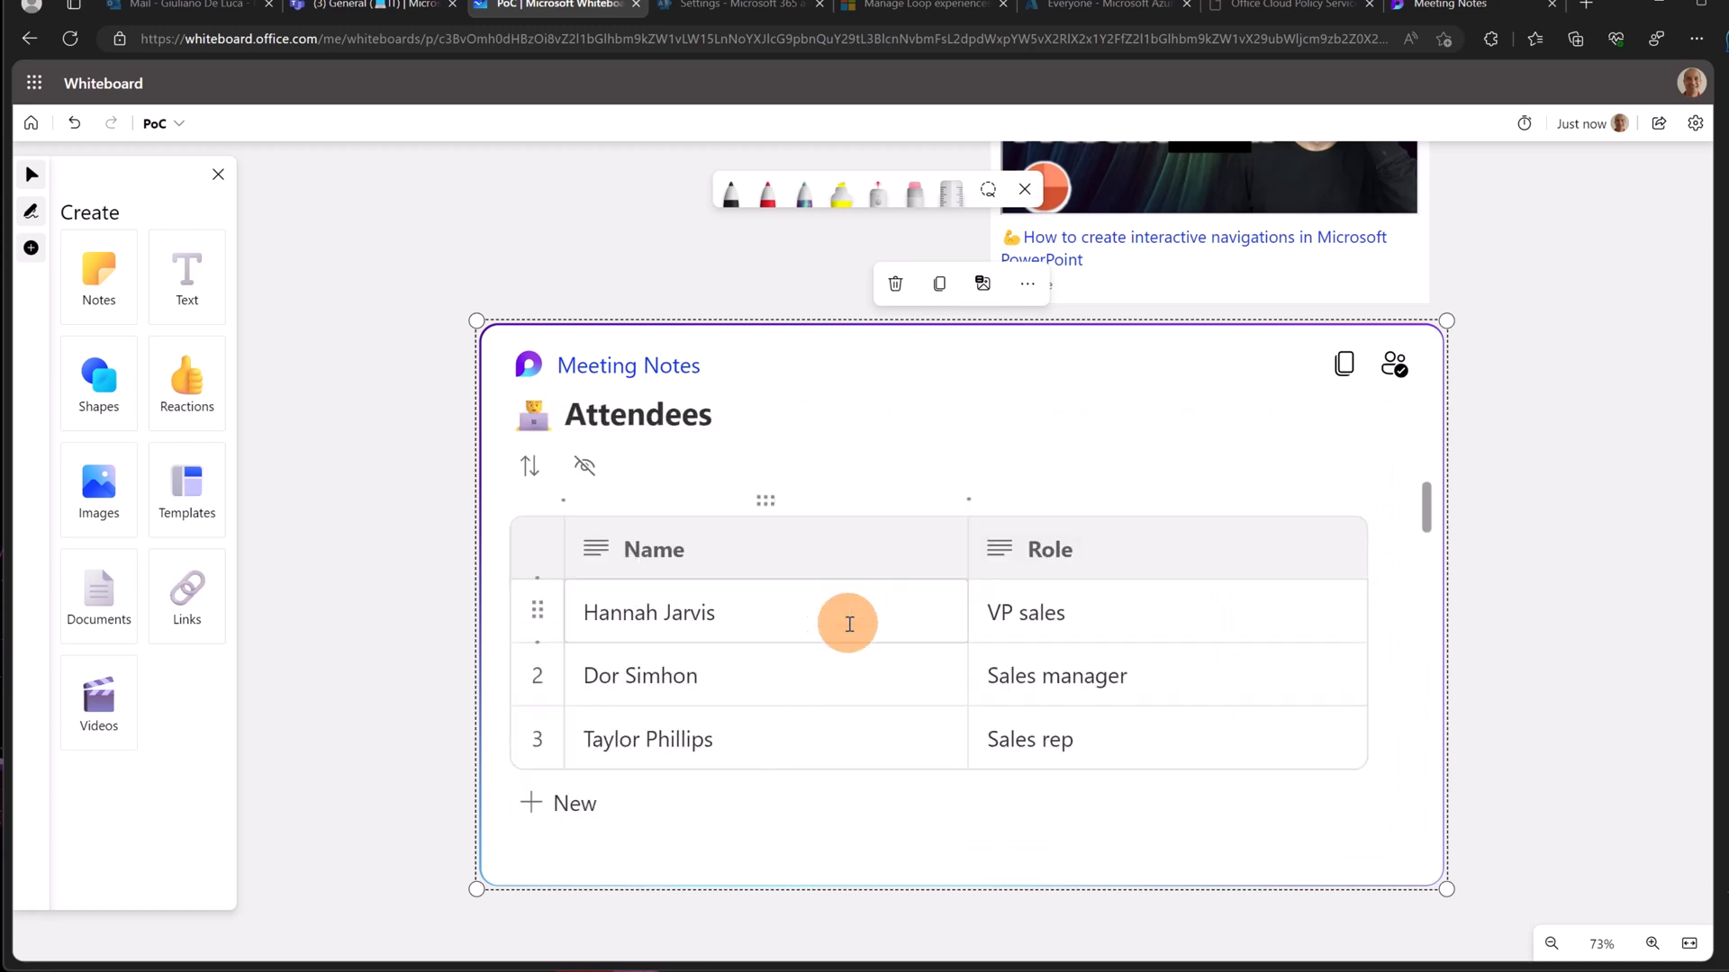
scroll(847, 621, "up", 4)
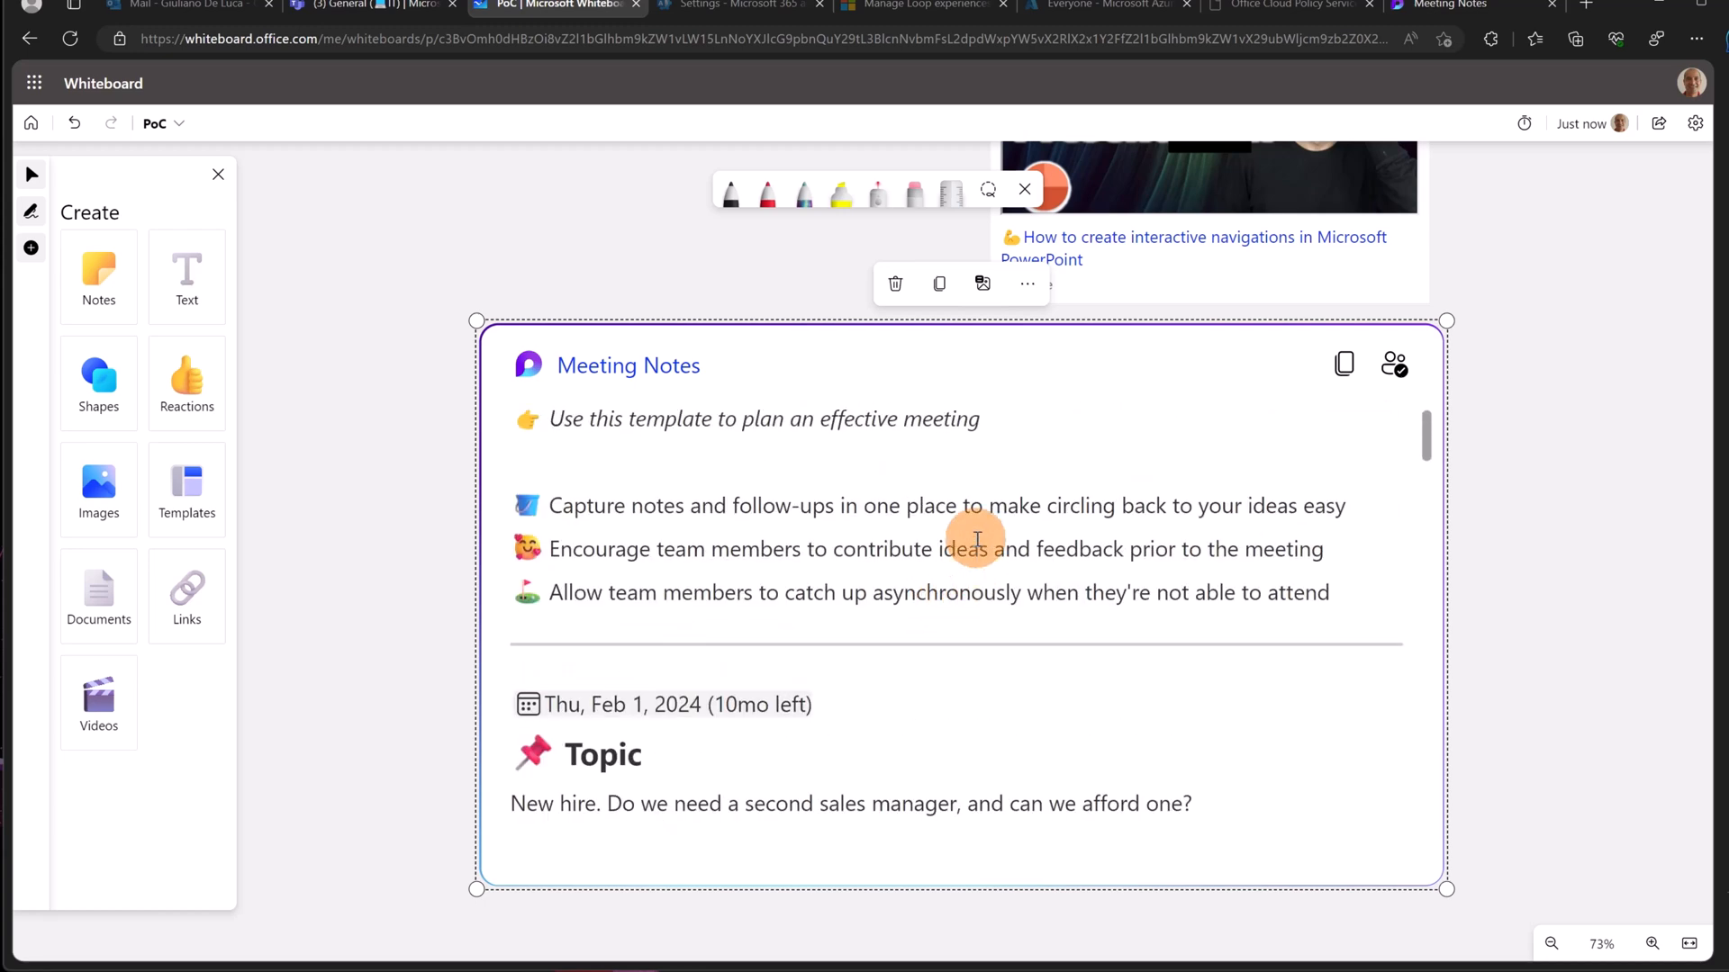
left_click(389, 13)
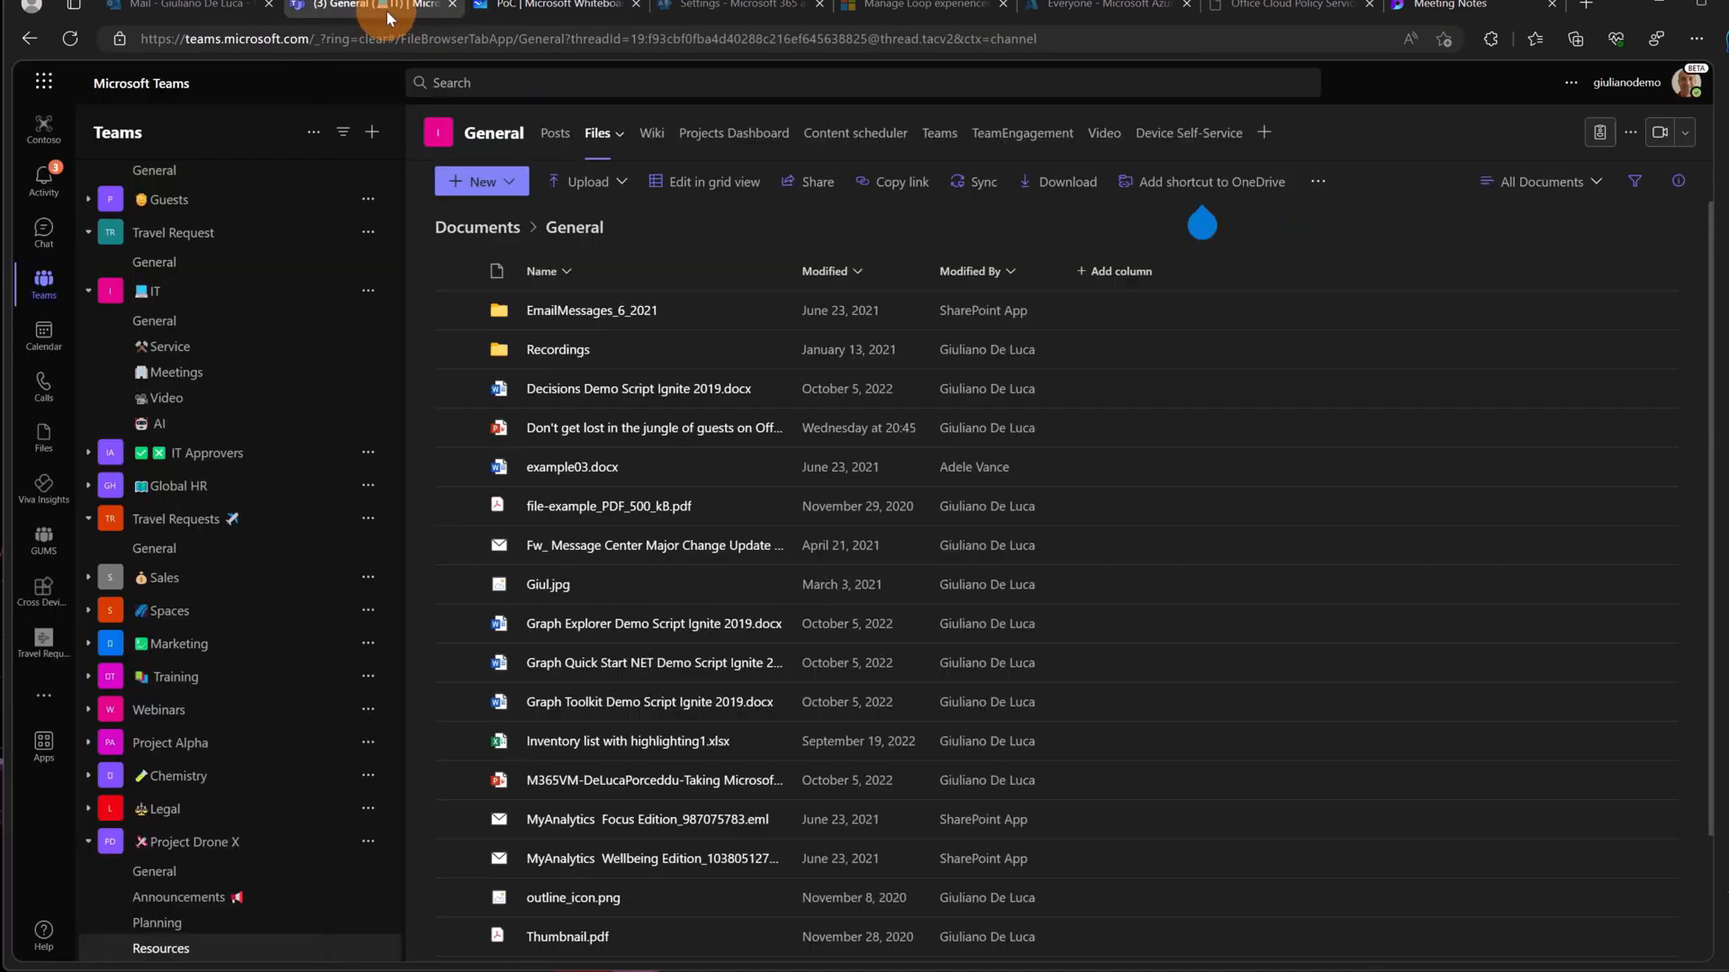
left_click(43, 227)
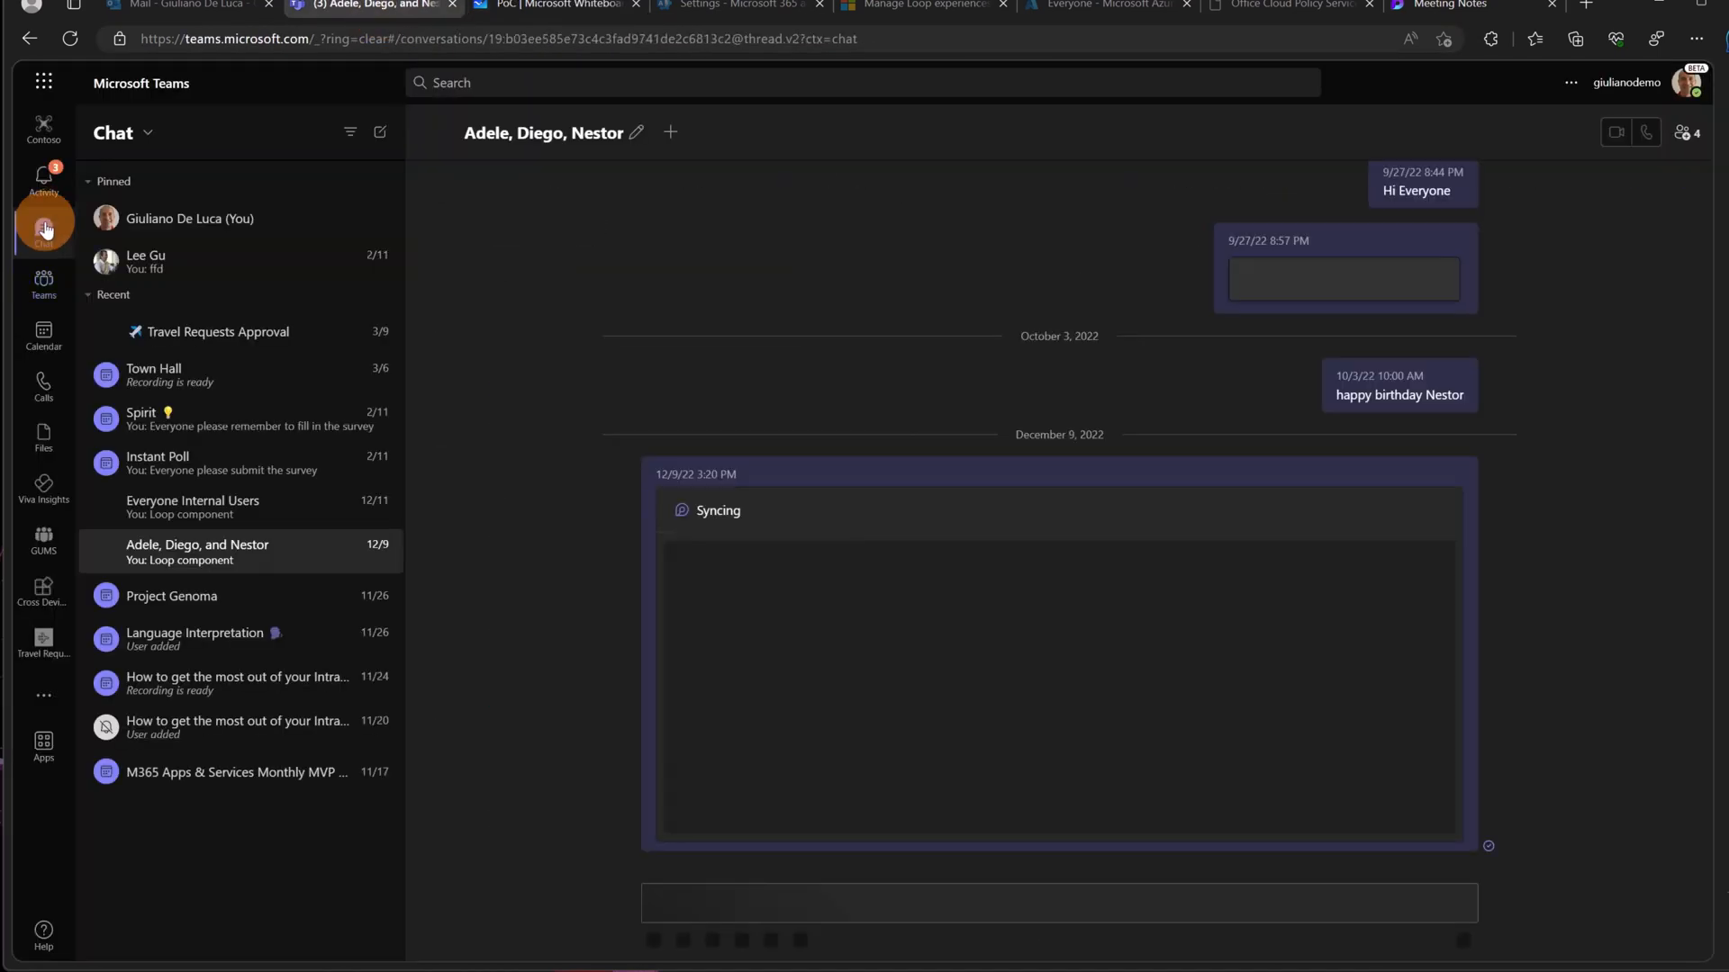
left_click(181, 342)
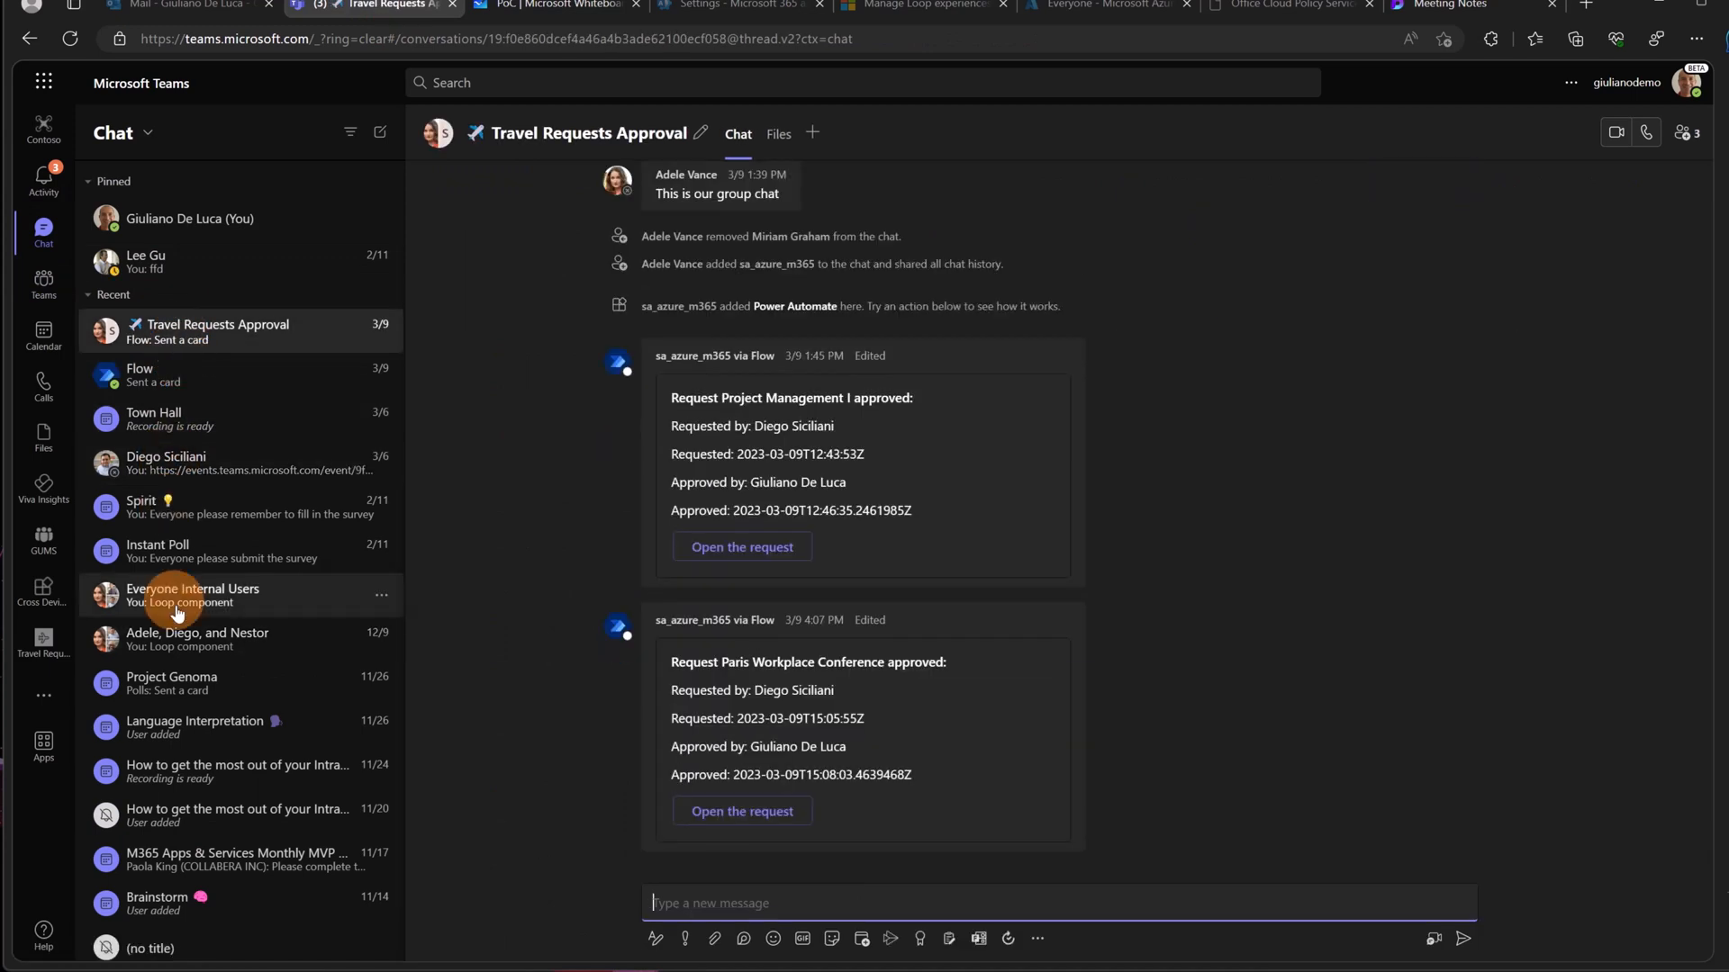
left_click(178, 613)
left_click(189, 641)
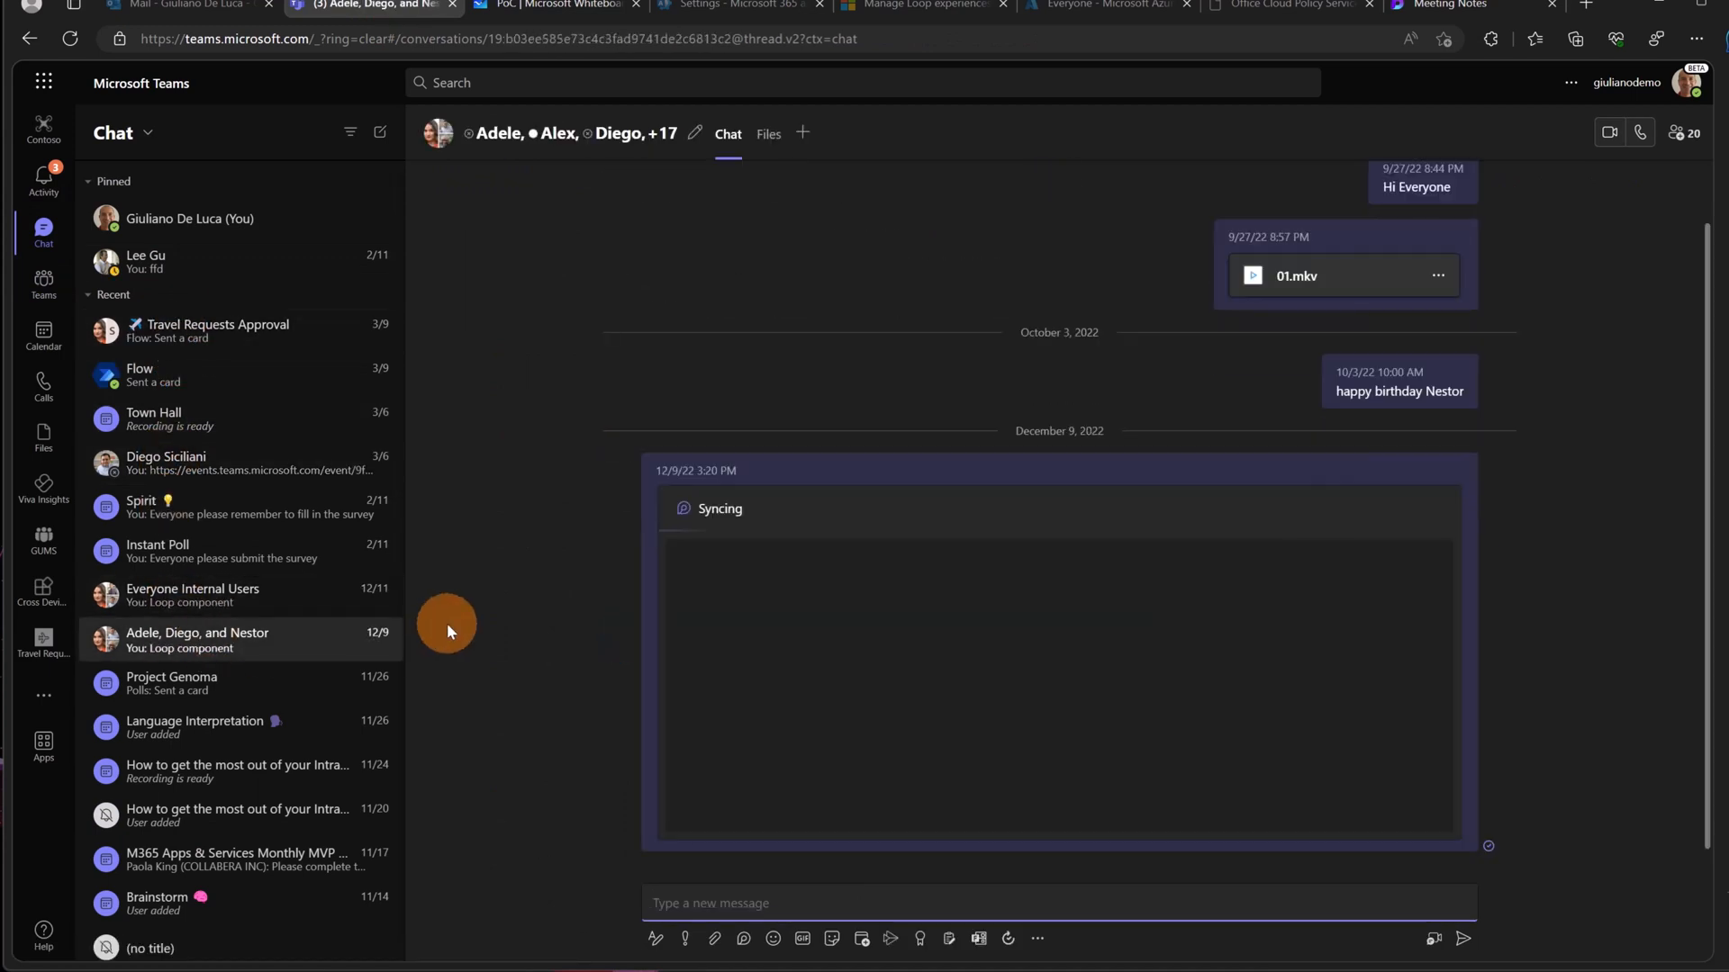
Step: Insert the copied Meeting Notes link as a Loop component in the group chat, send it, and look through the posted component
left_click(776, 906)
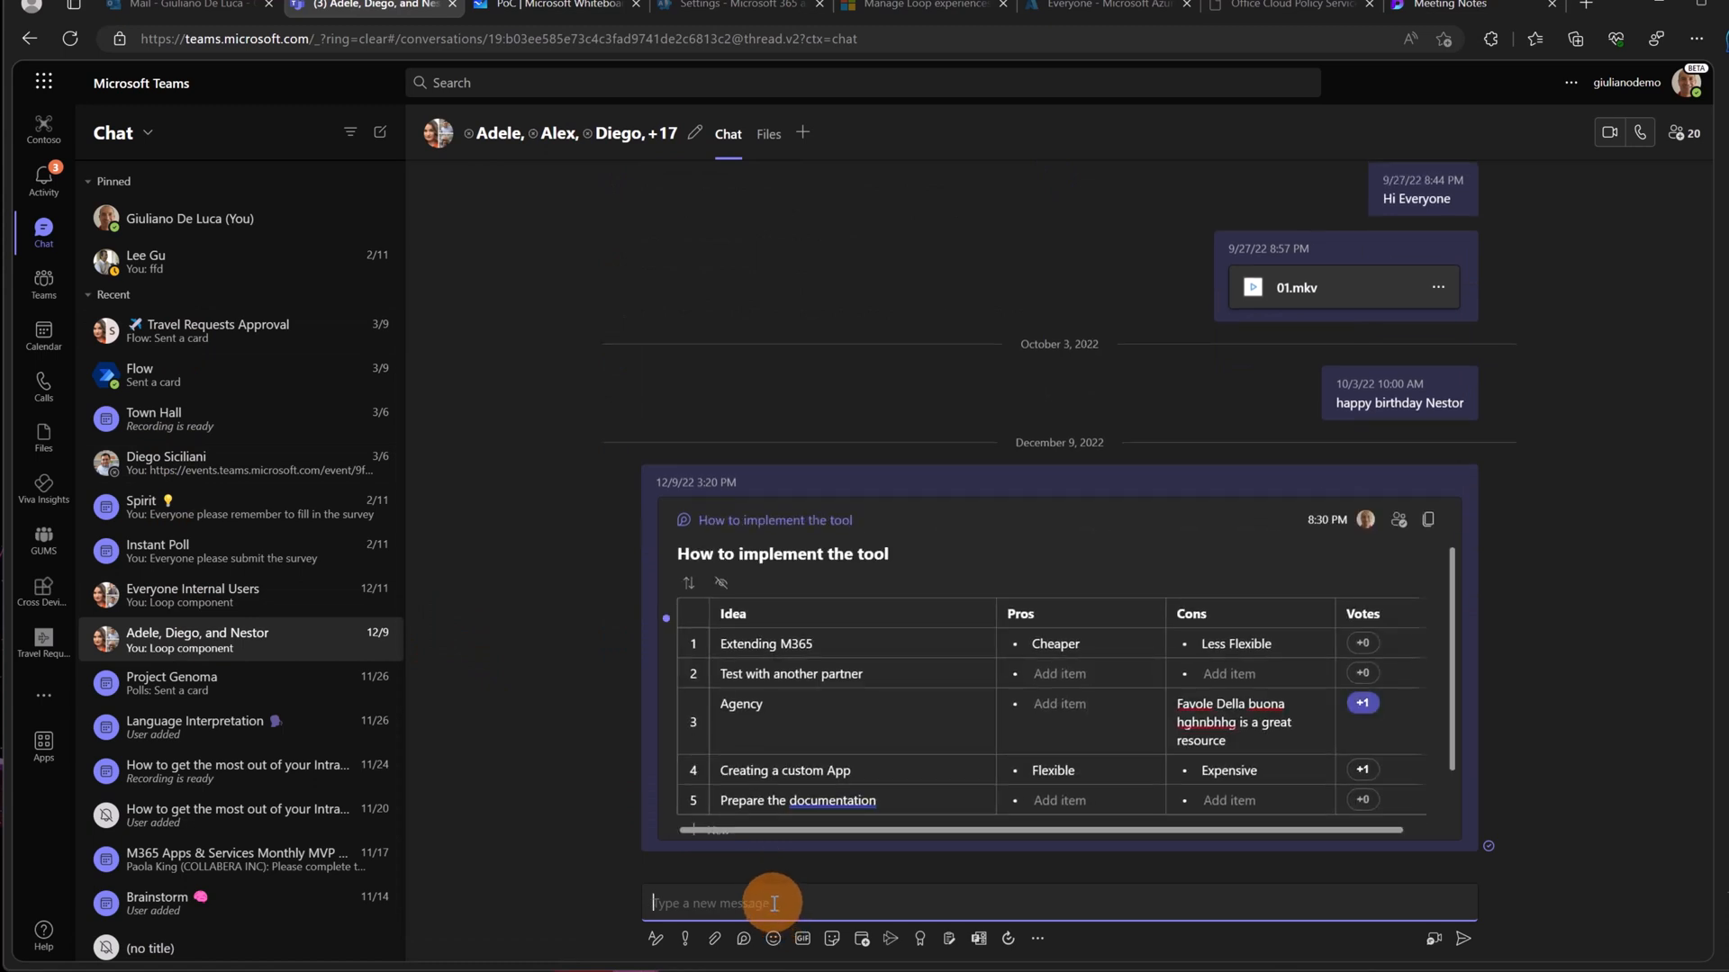
key("ctrl+v")
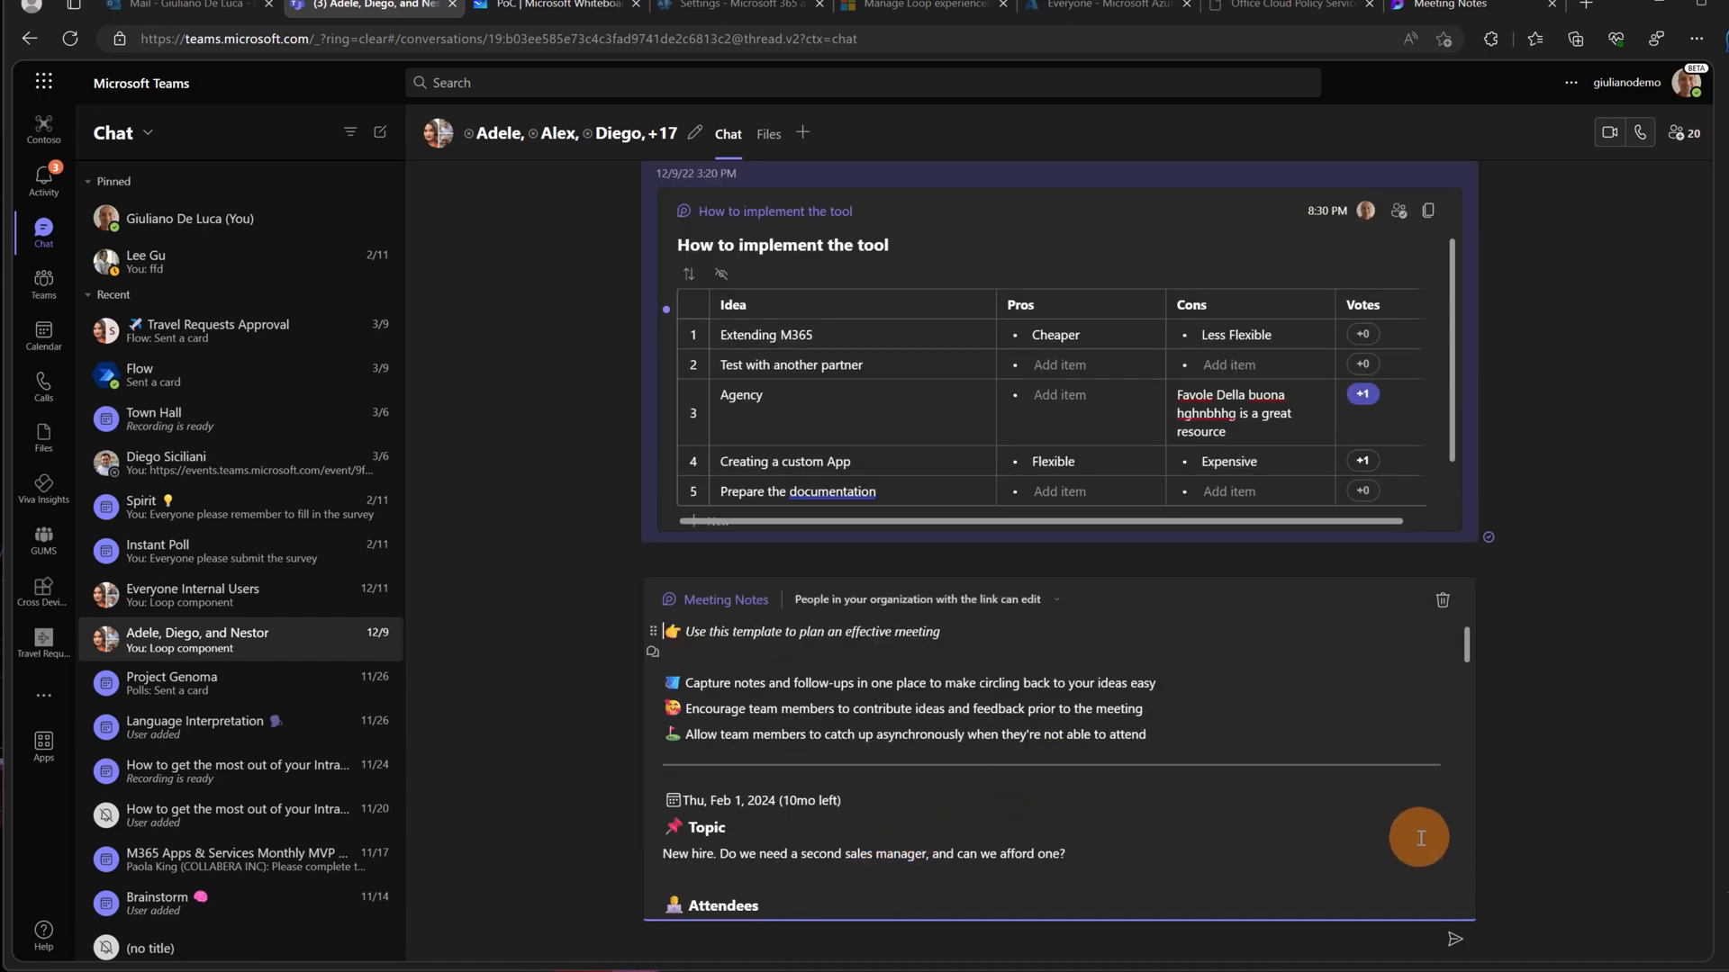
scroll(1324, 685, "down", 10)
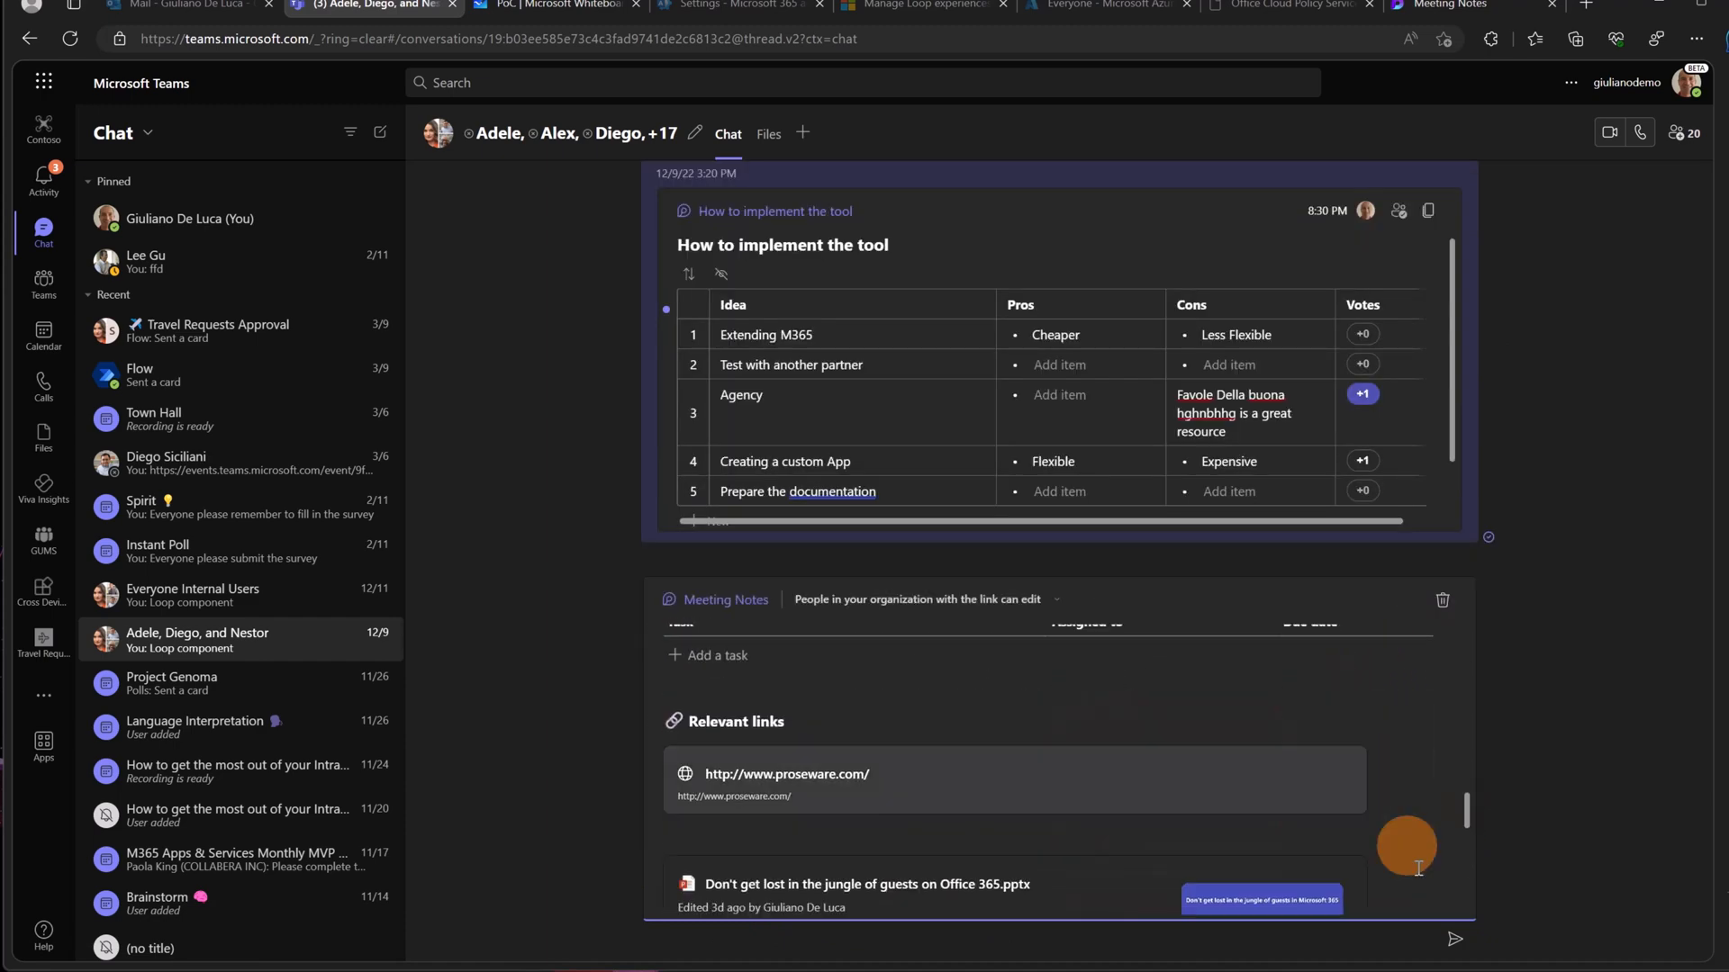
left_click(1454, 939)
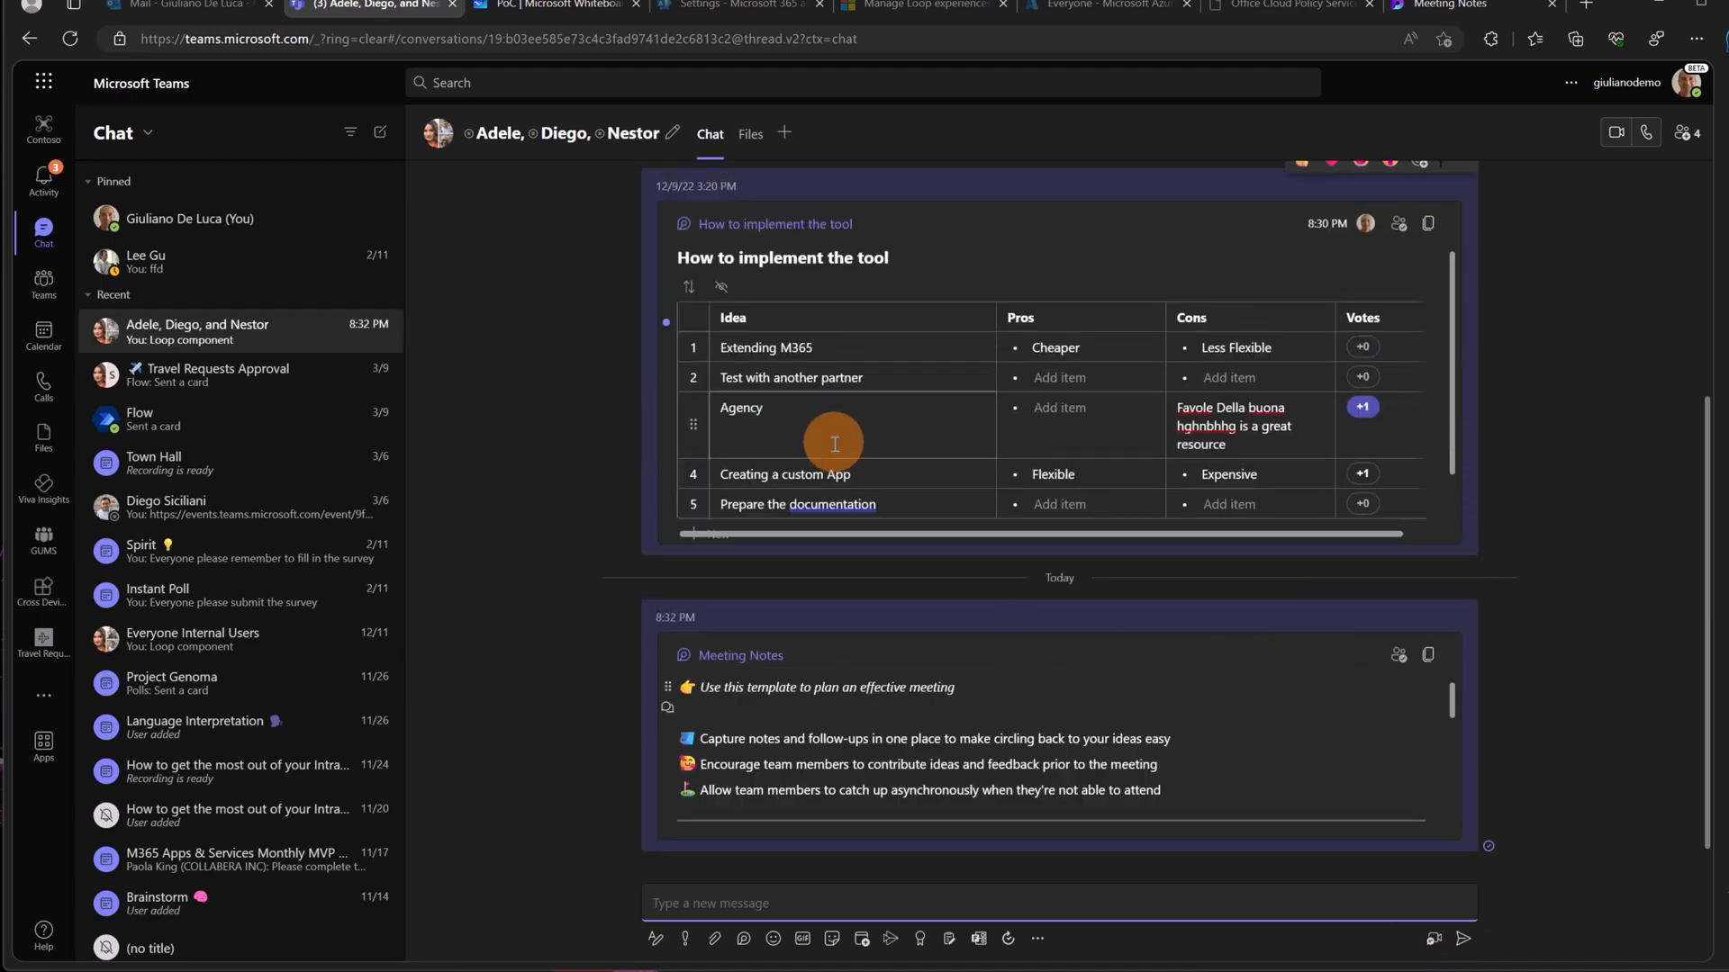
scroll(928, 622, "down", 5)
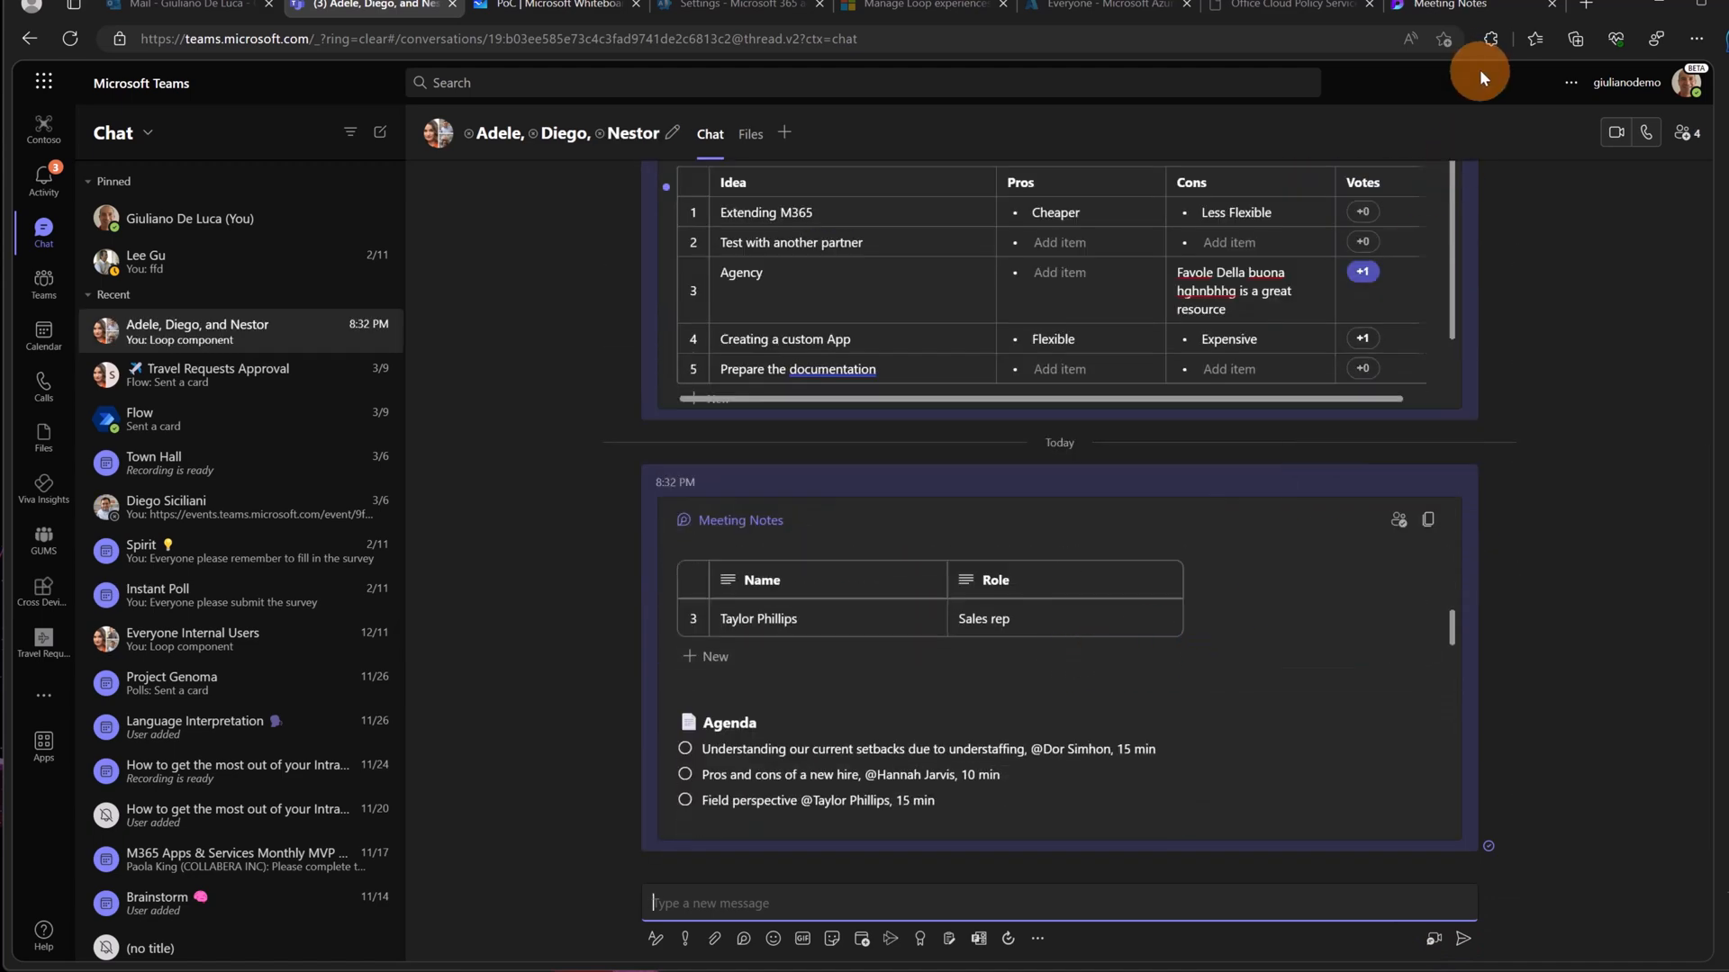
Step: Switch back to the Meeting Notes page in Loop, view its version history, and close the history
left_click(1481, 16)
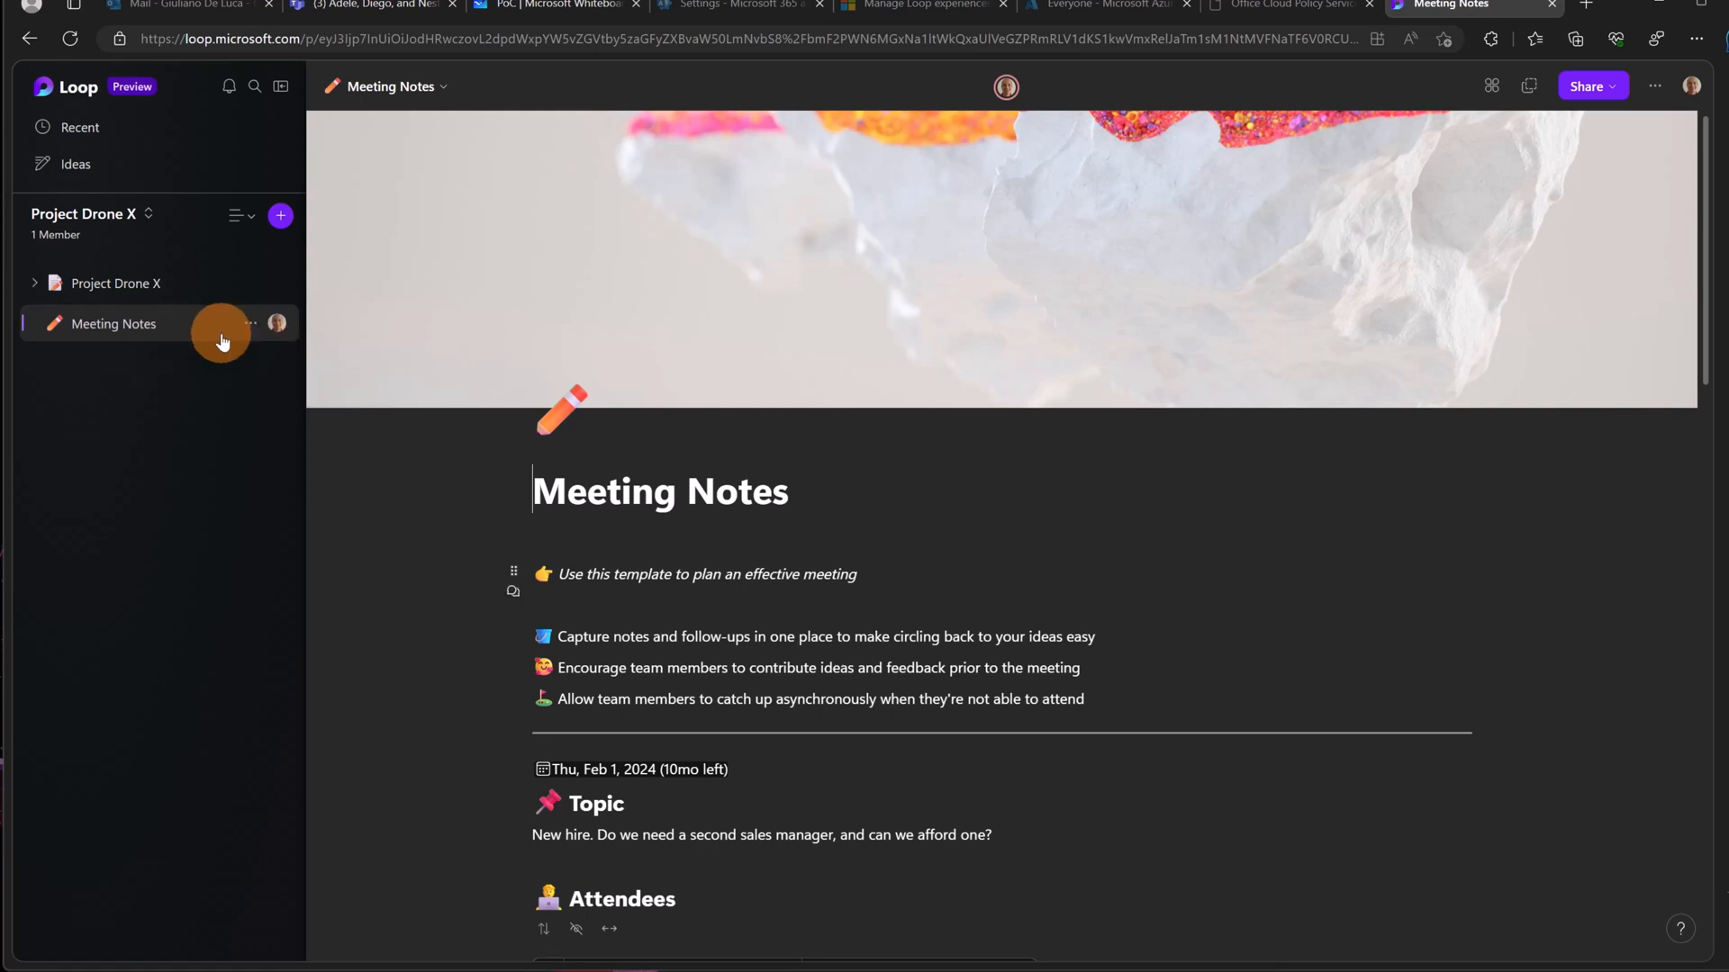
left_click(222, 341)
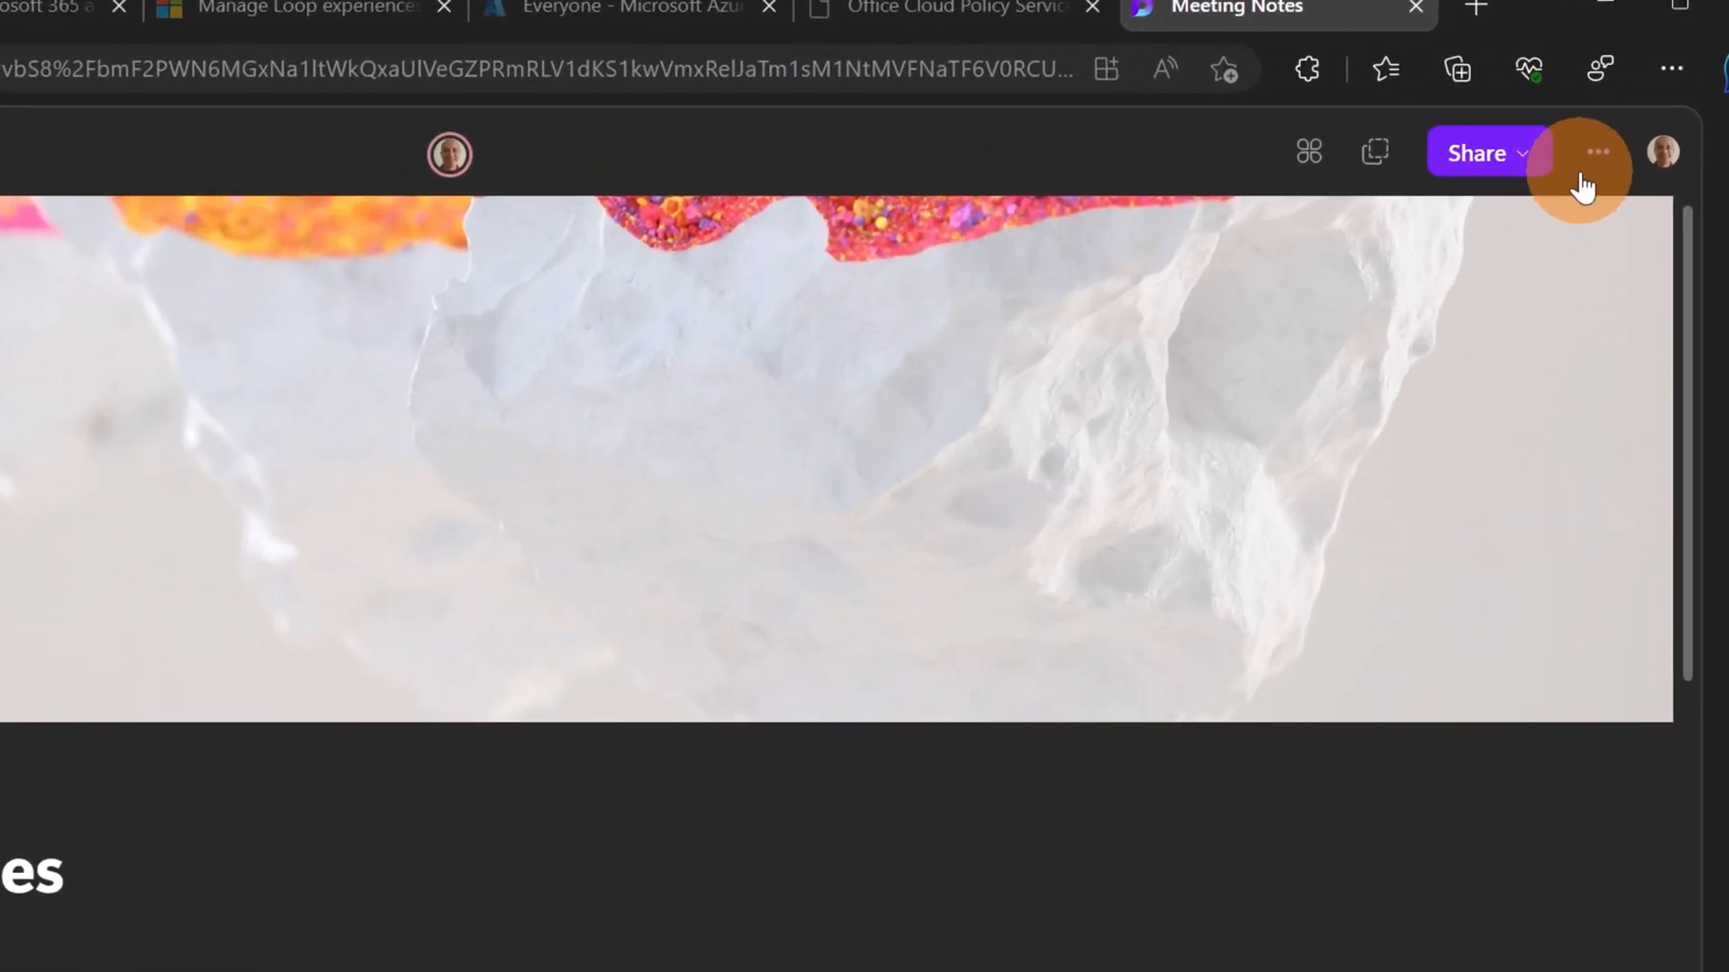
left_click(1594, 155)
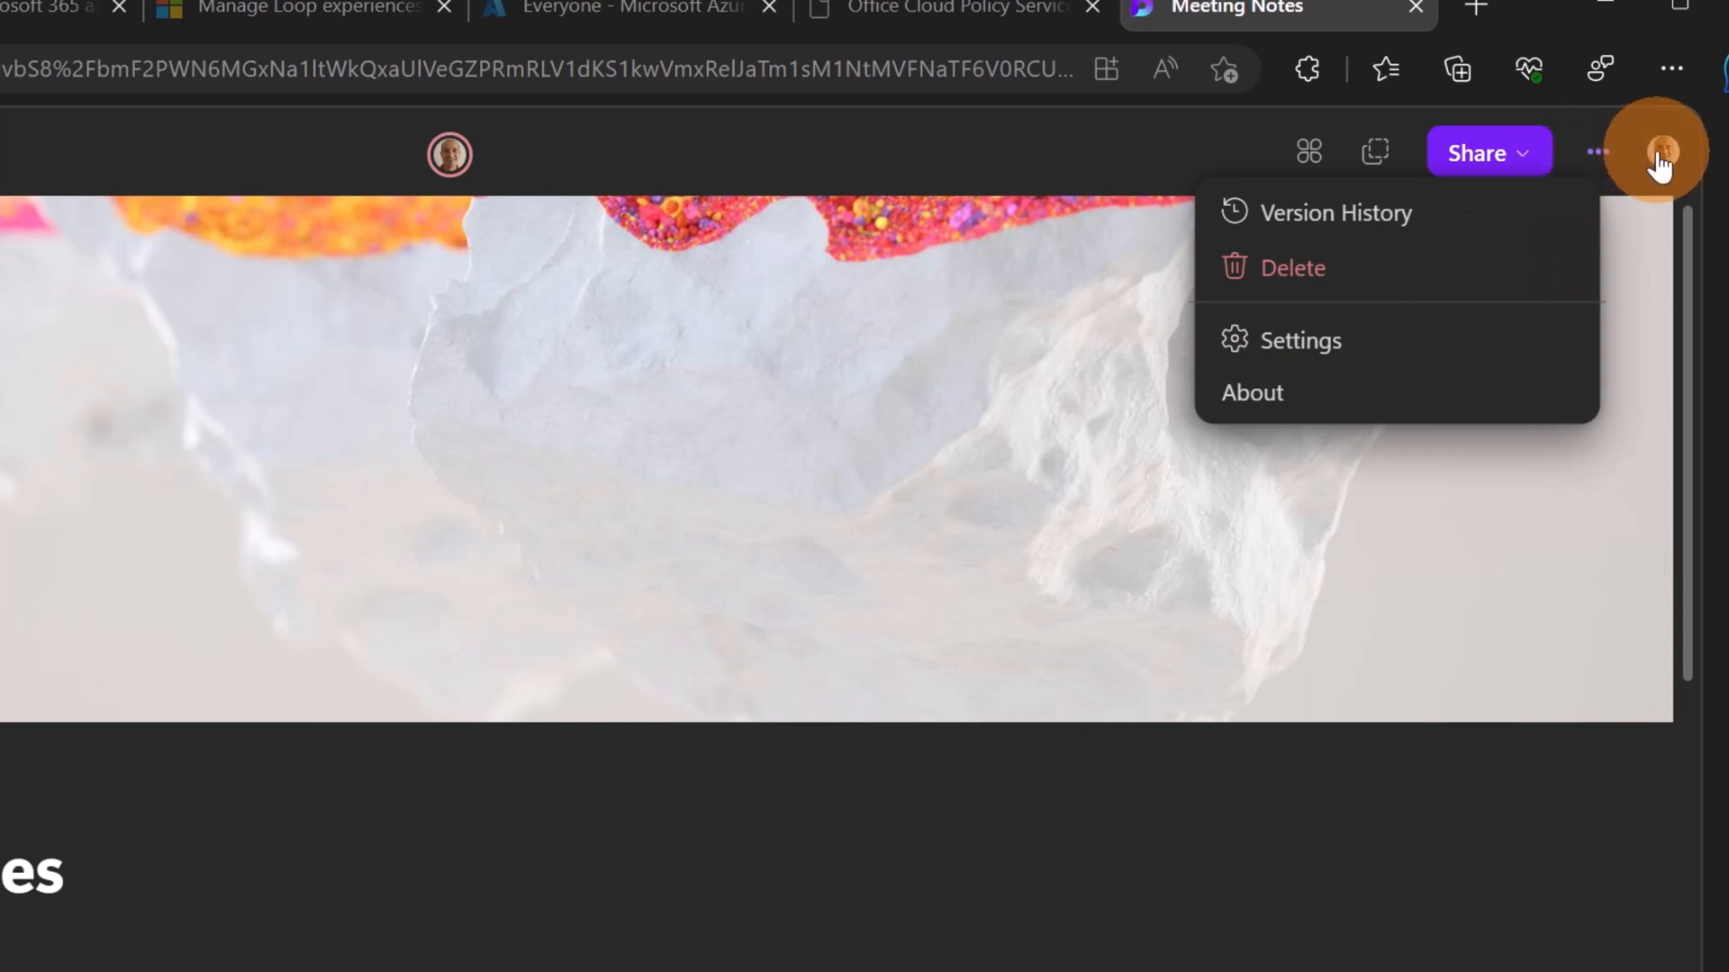
left_click(1343, 226)
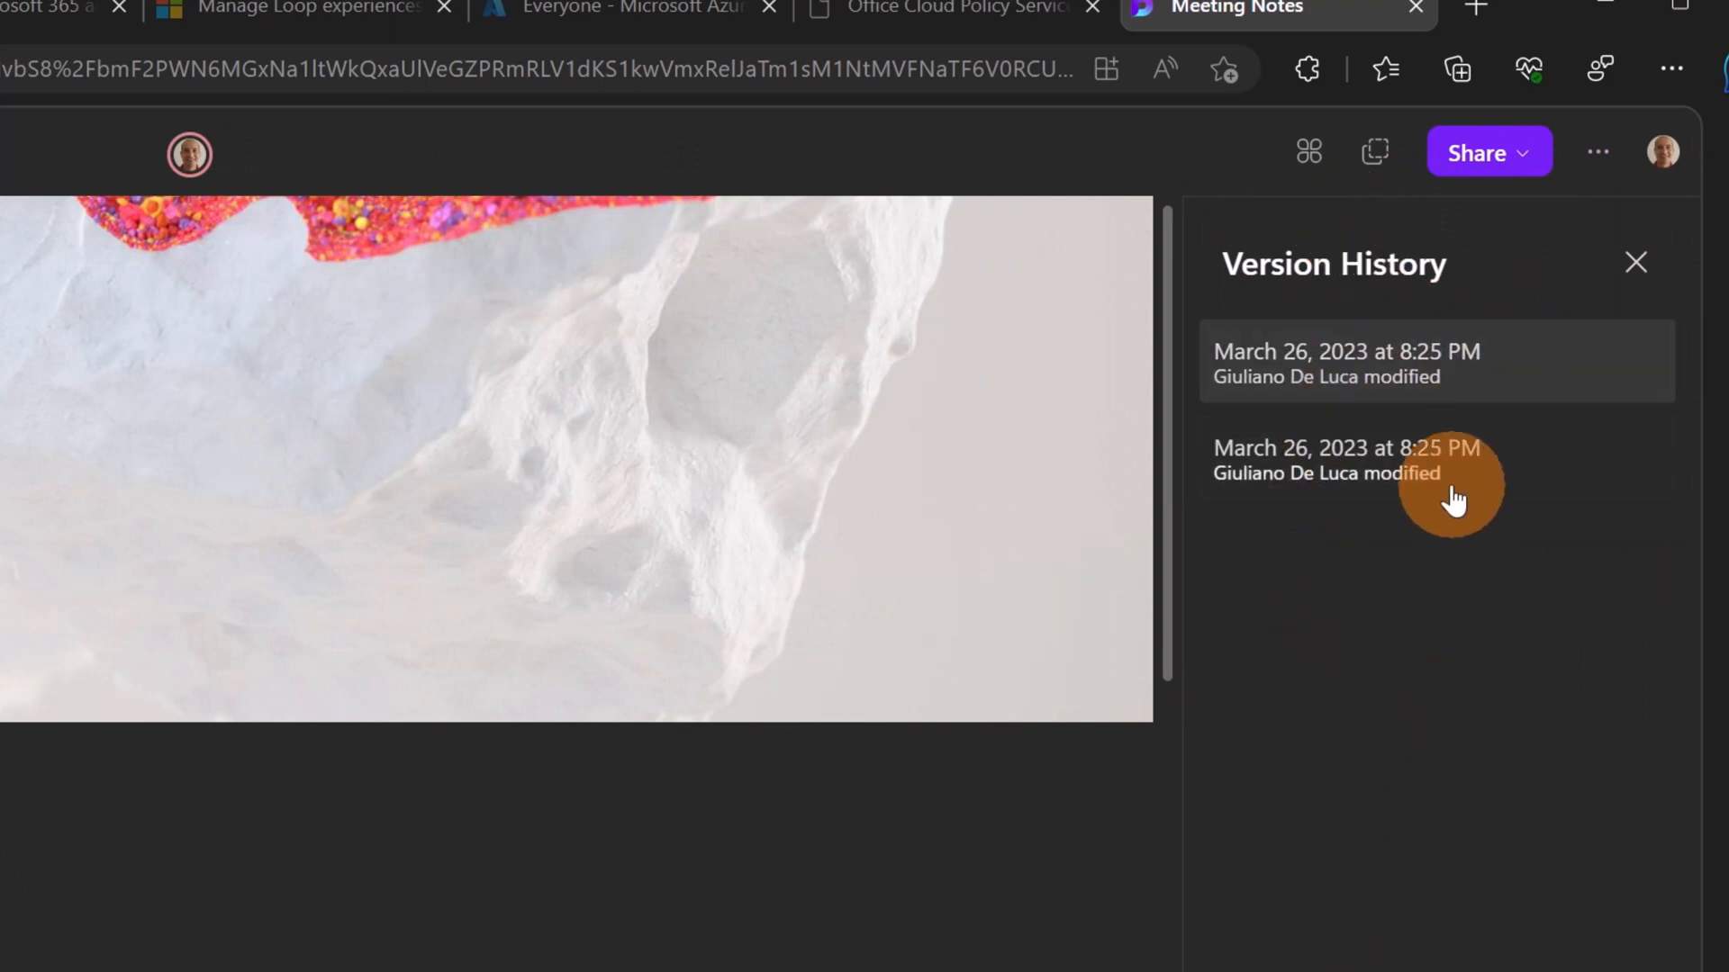
left_click(1646, 270)
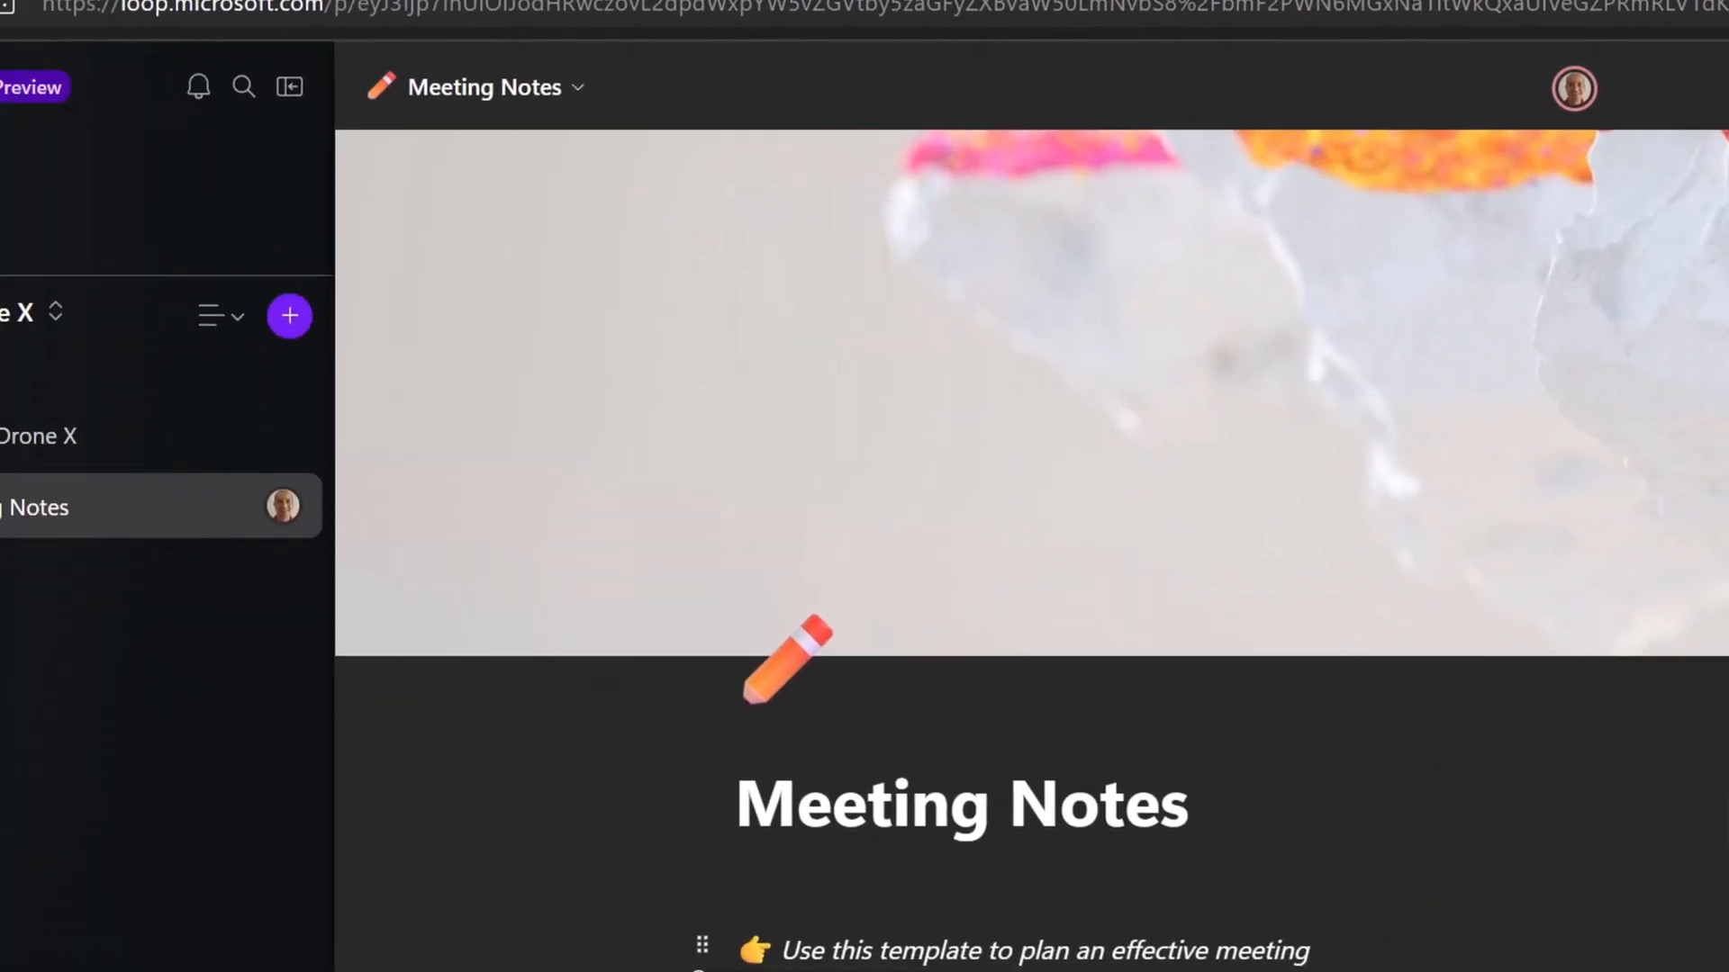
Step: View the member list of the Project Drone X workspace and close it
left_click(1083, 803)
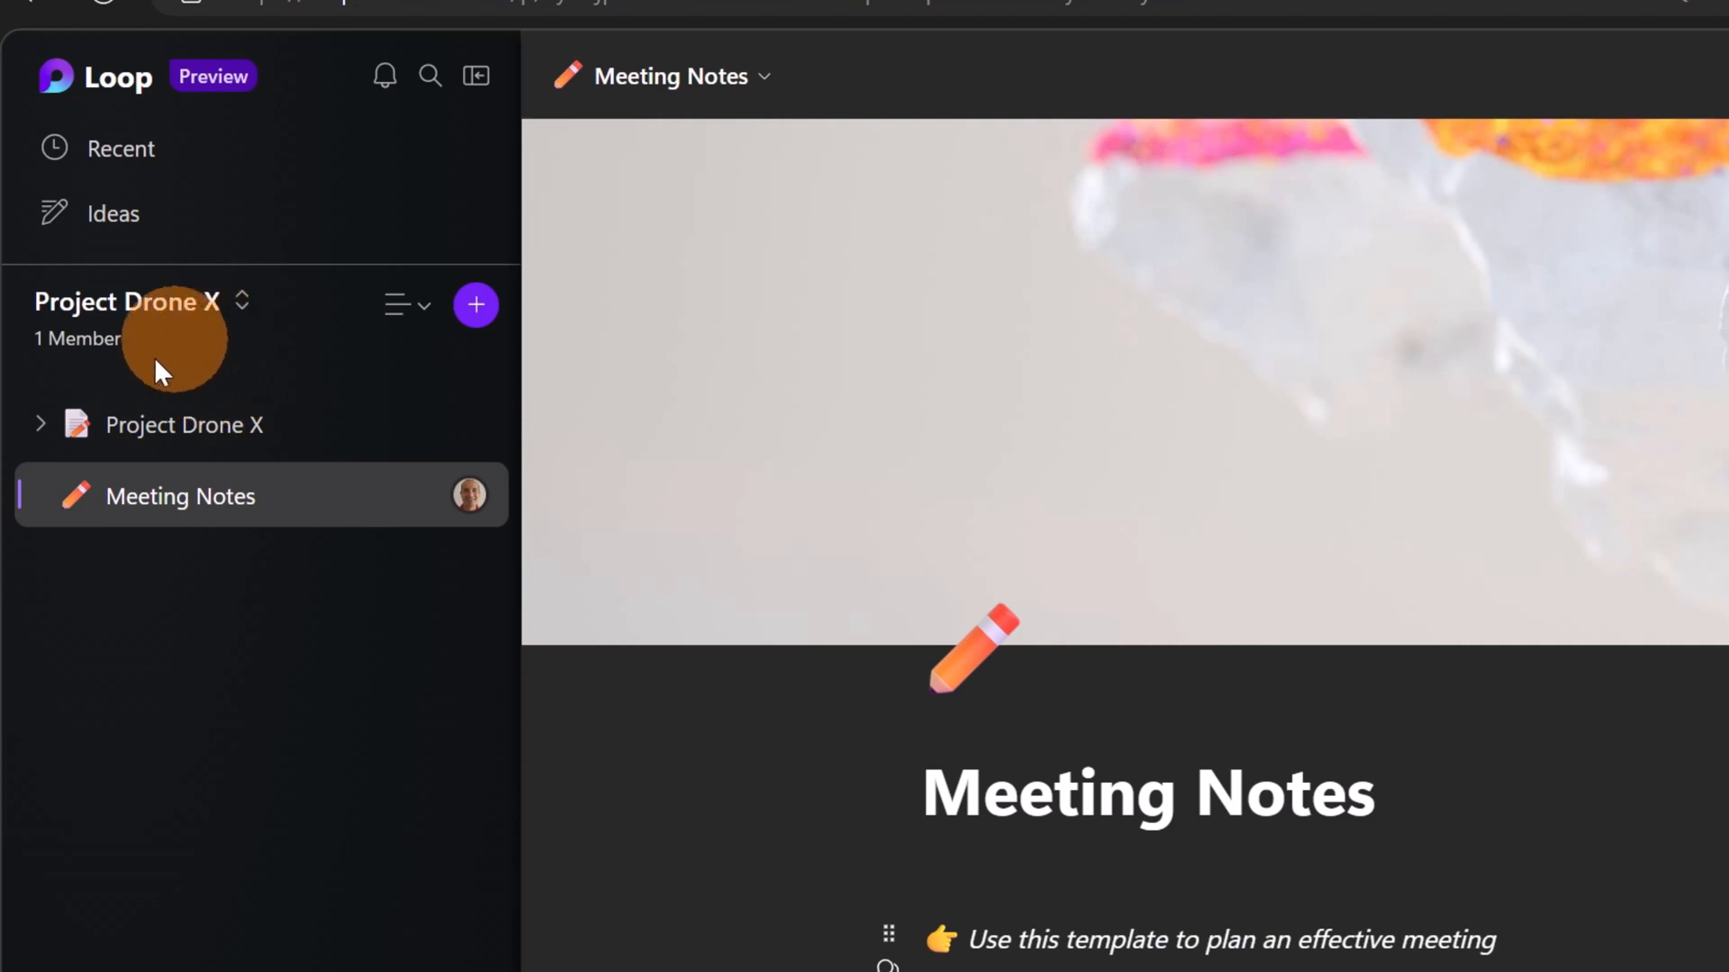
left_click(44, 425)
left_click(50, 429)
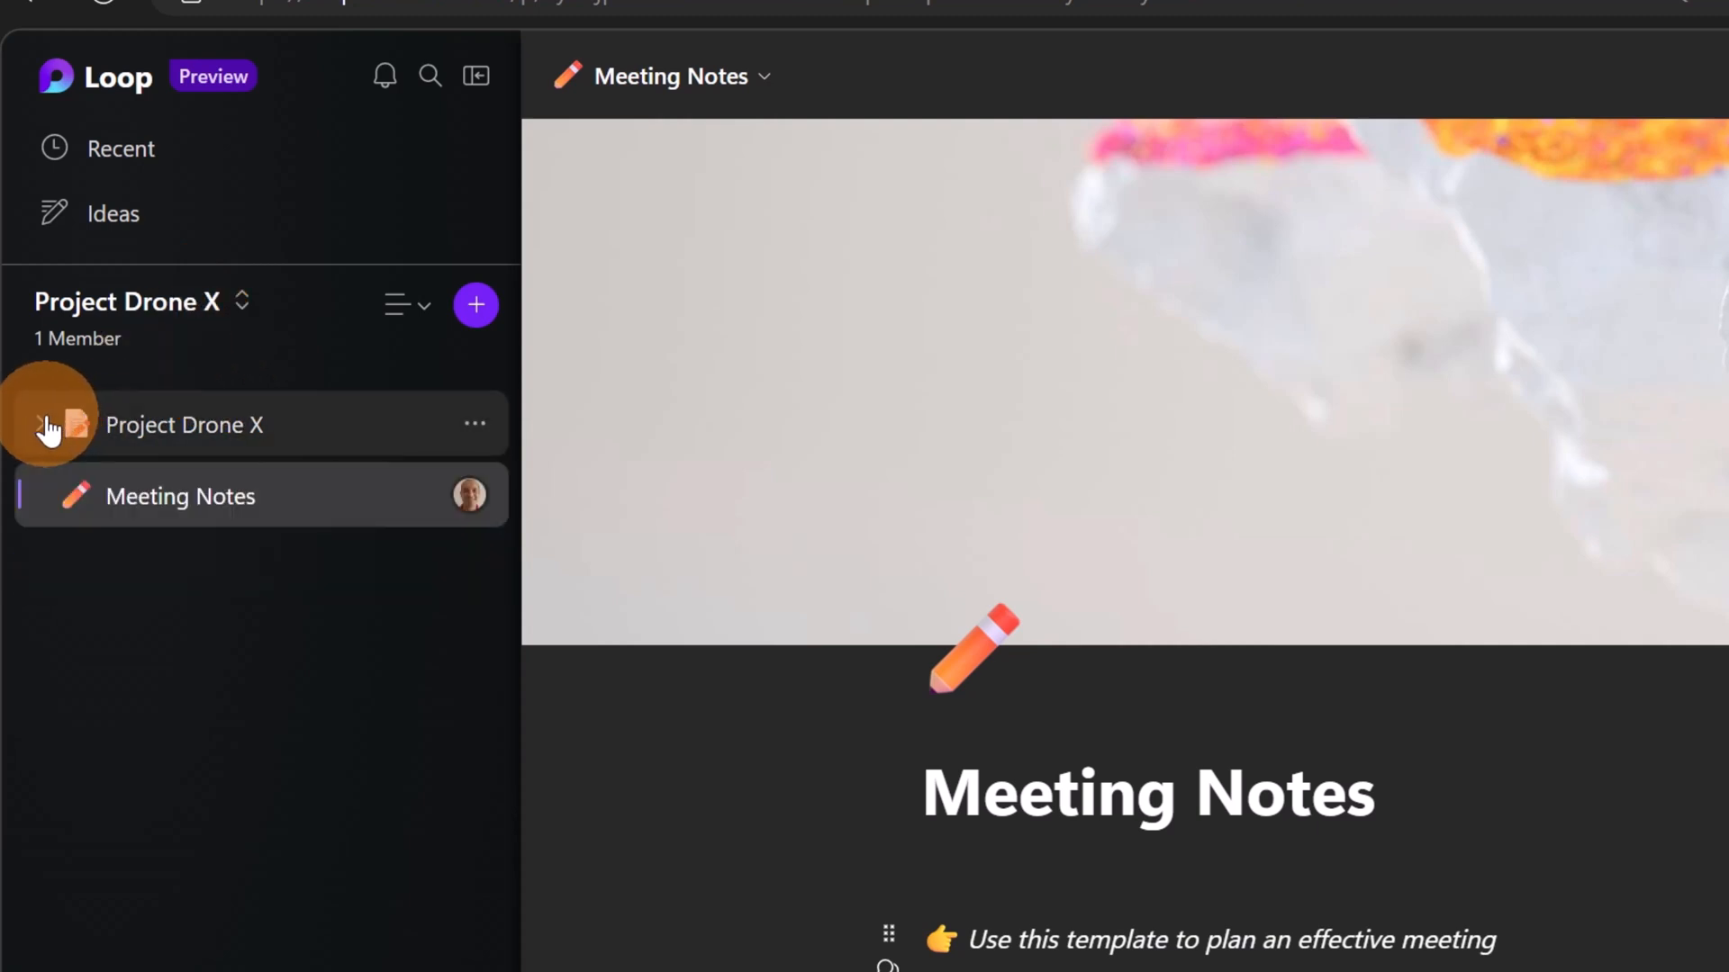
left_click(77, 357)
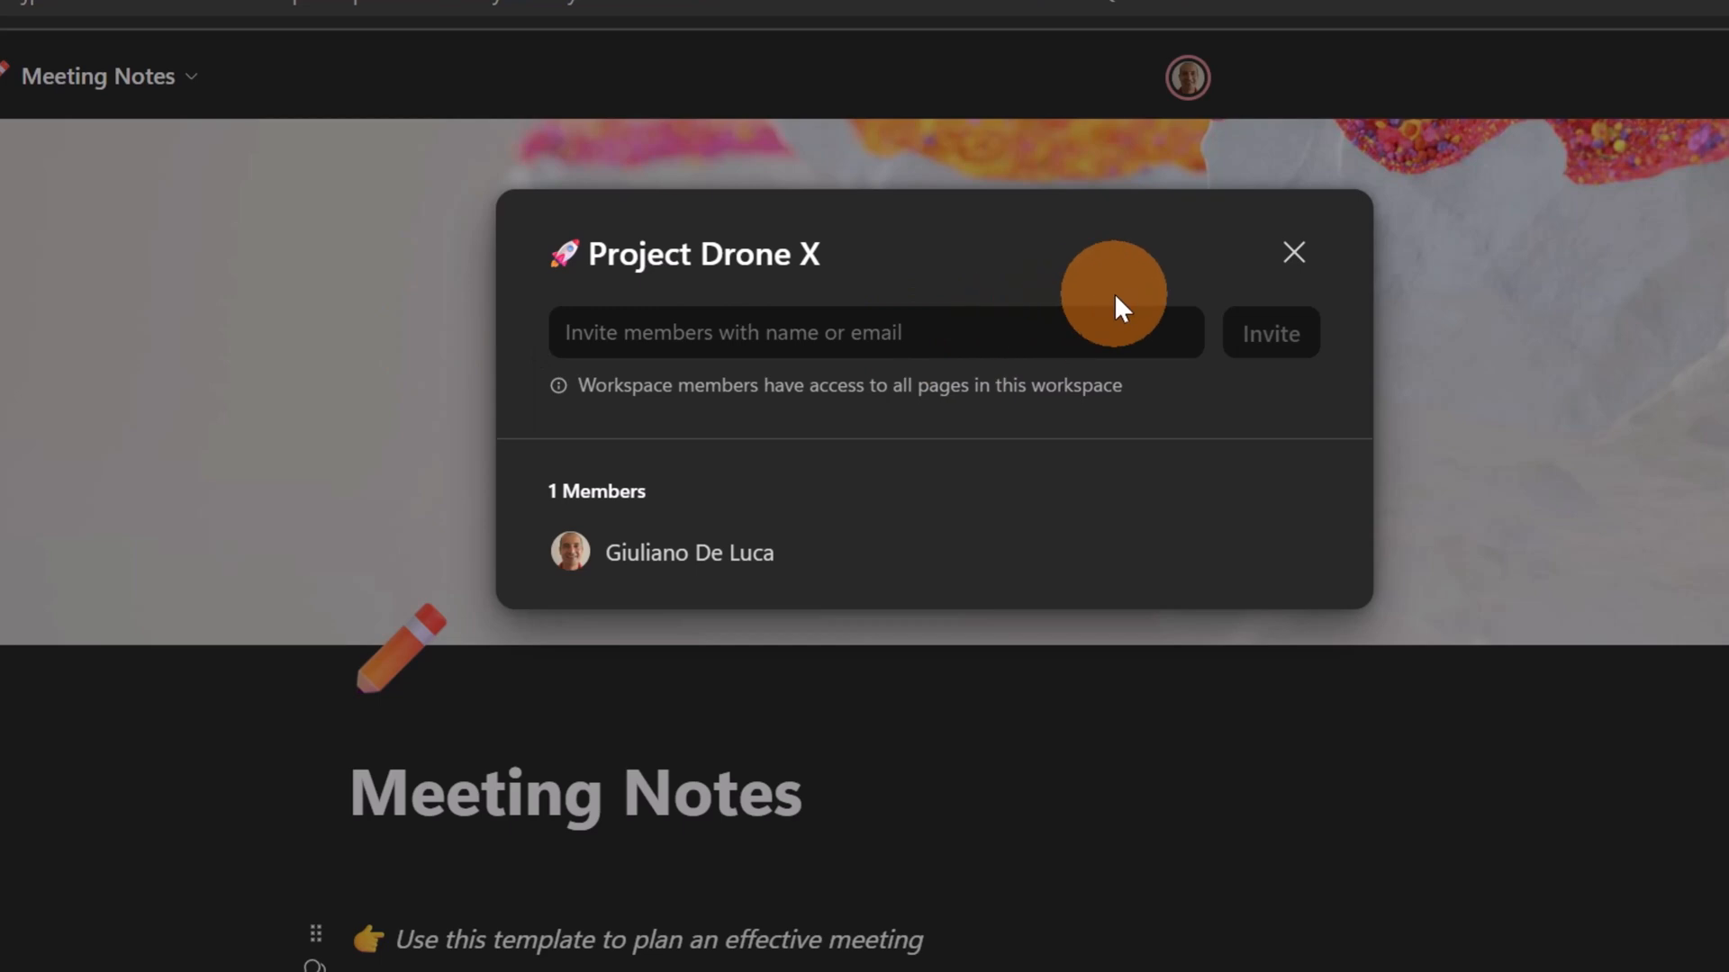
left_click(1297, 251)
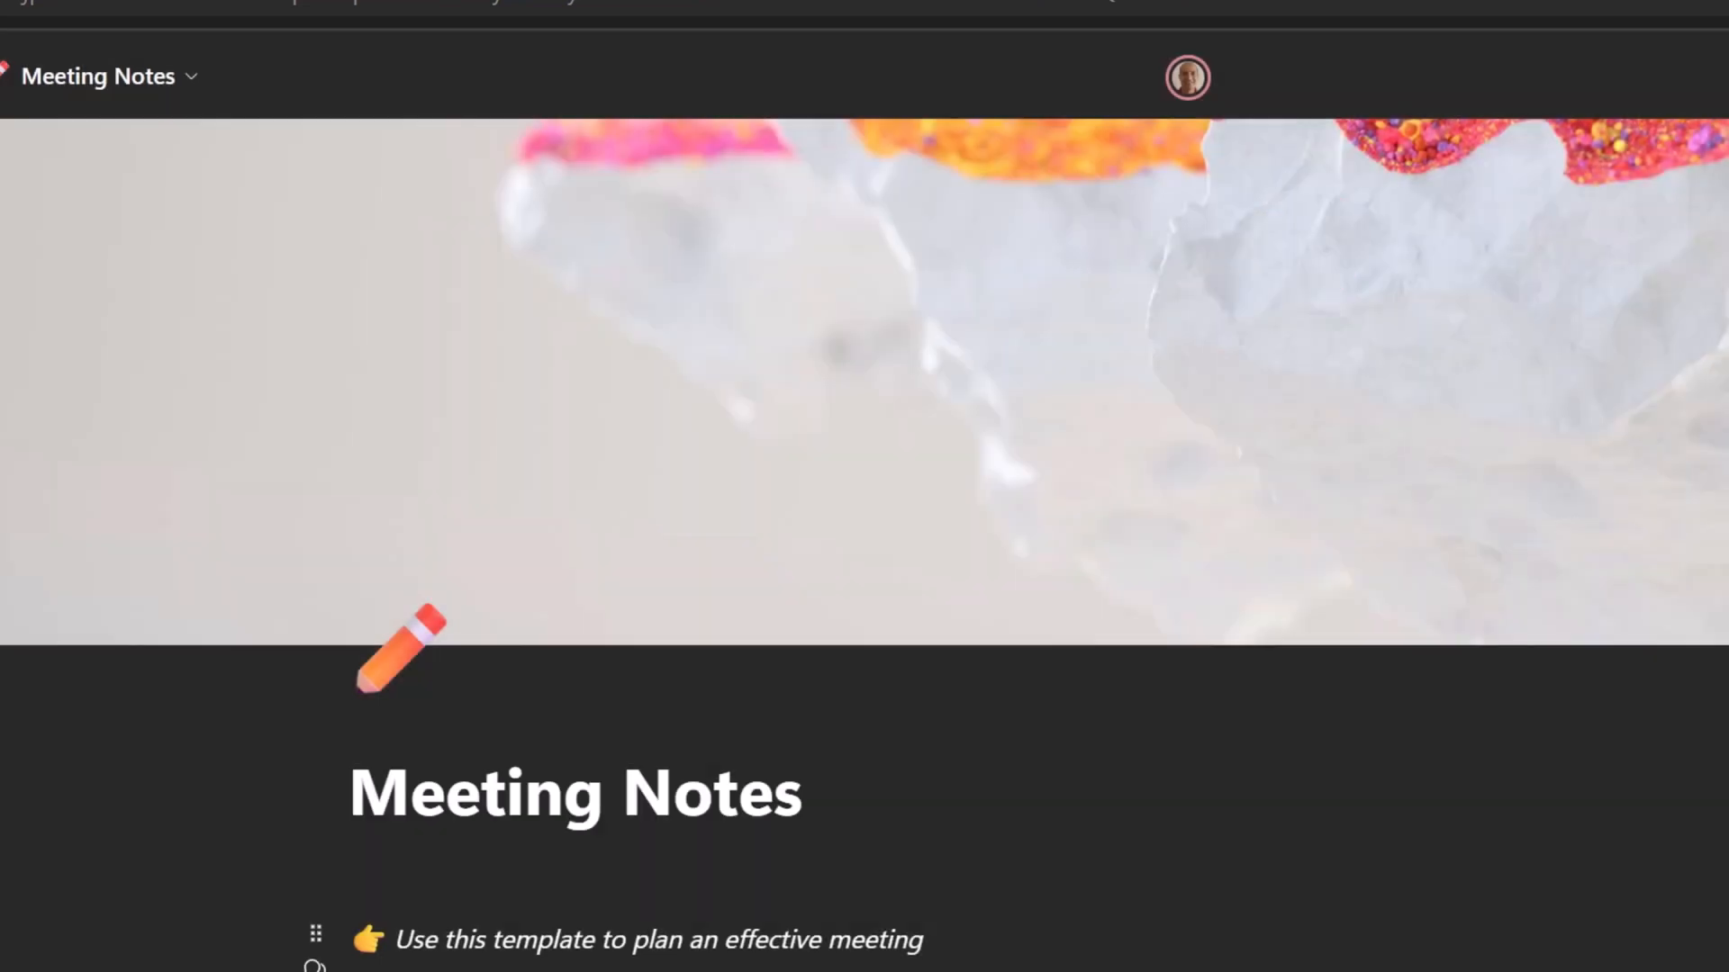
Step: Invite a colleague by name to the Project Drone X workspace and close the member dialog
left_click(2, 357)
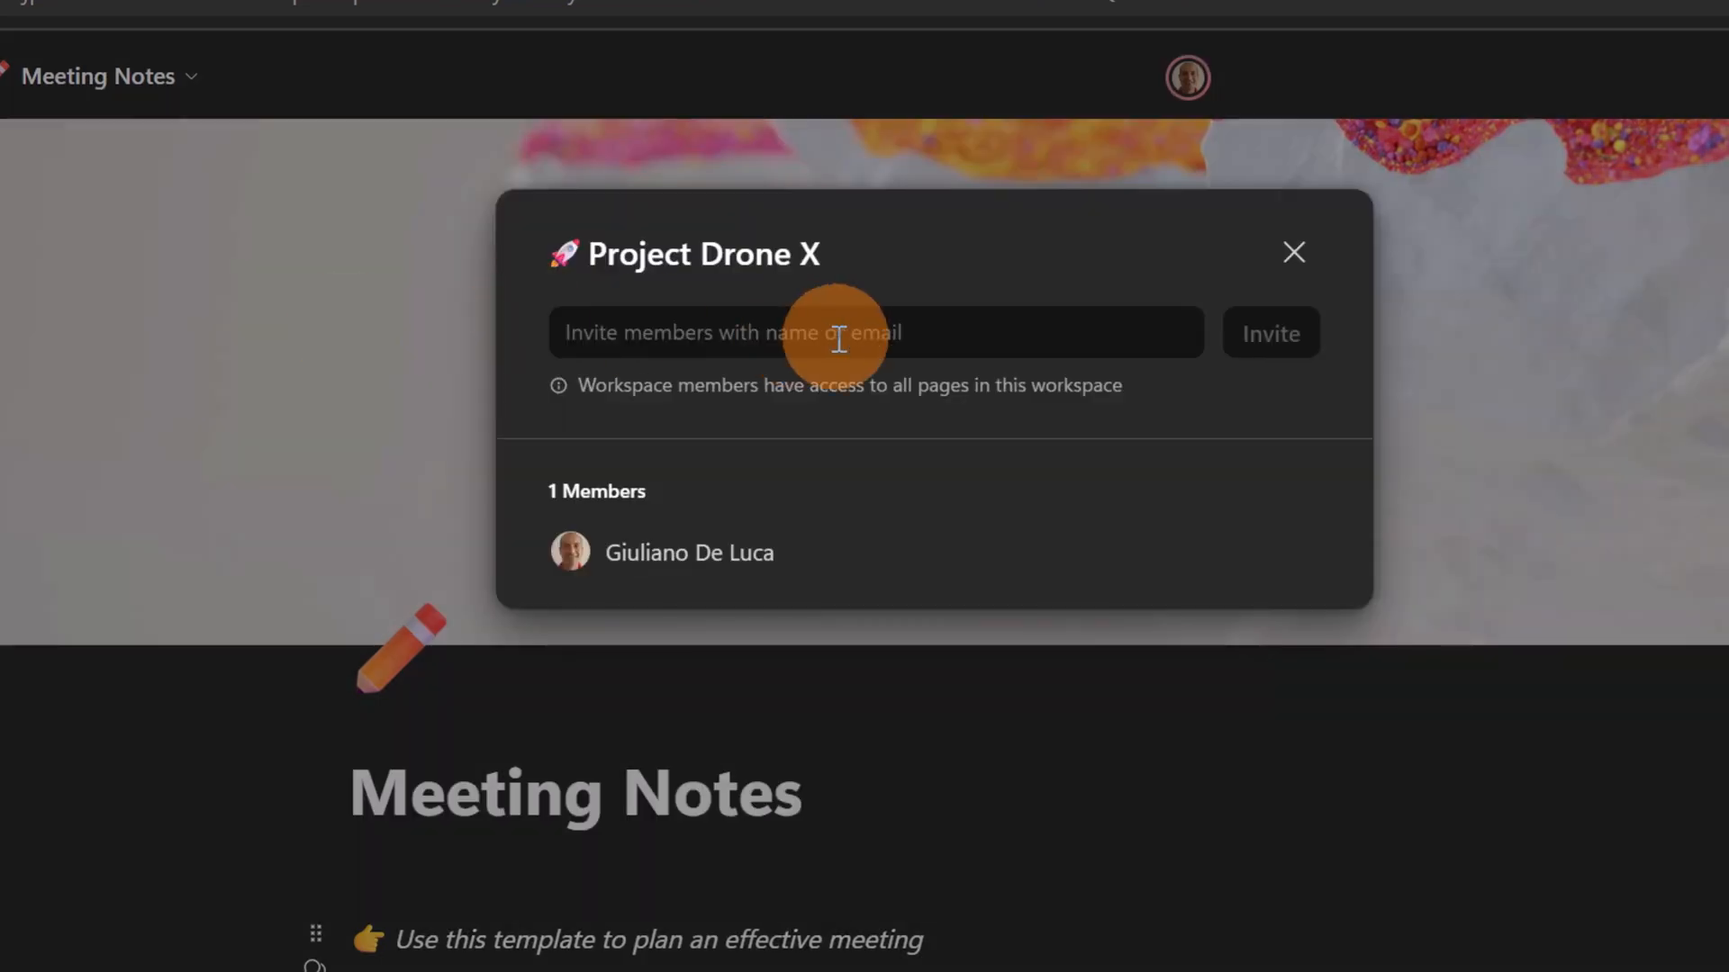
left_click(866, 341)
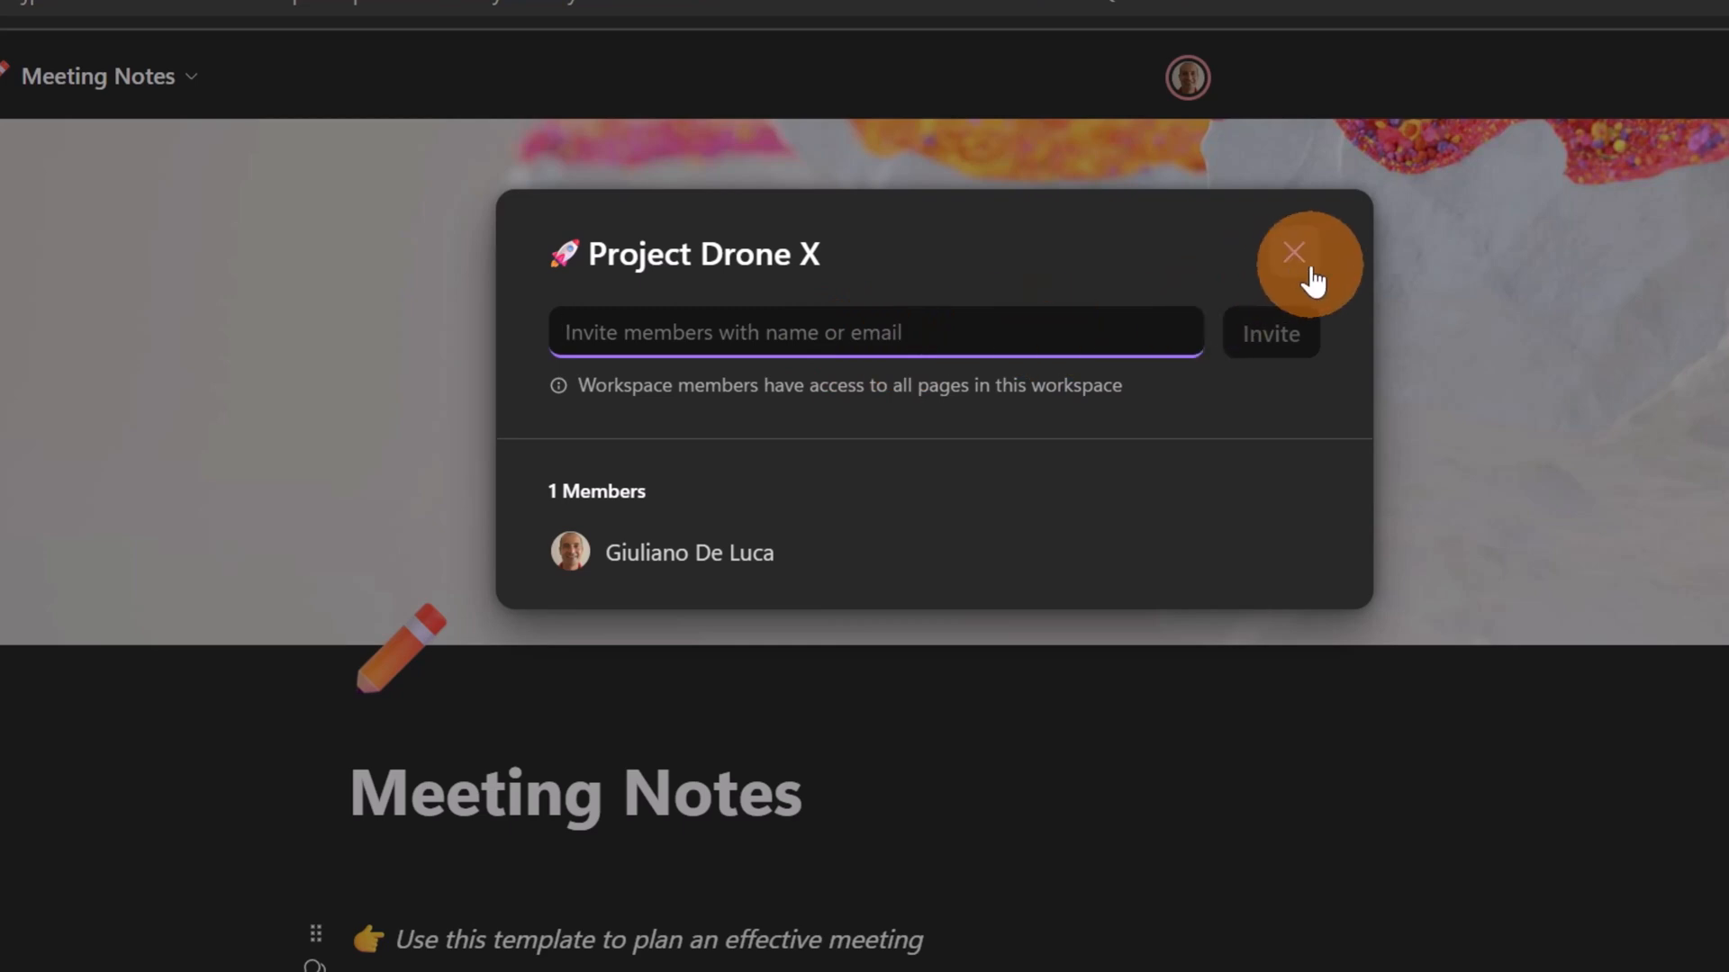
type("adele")
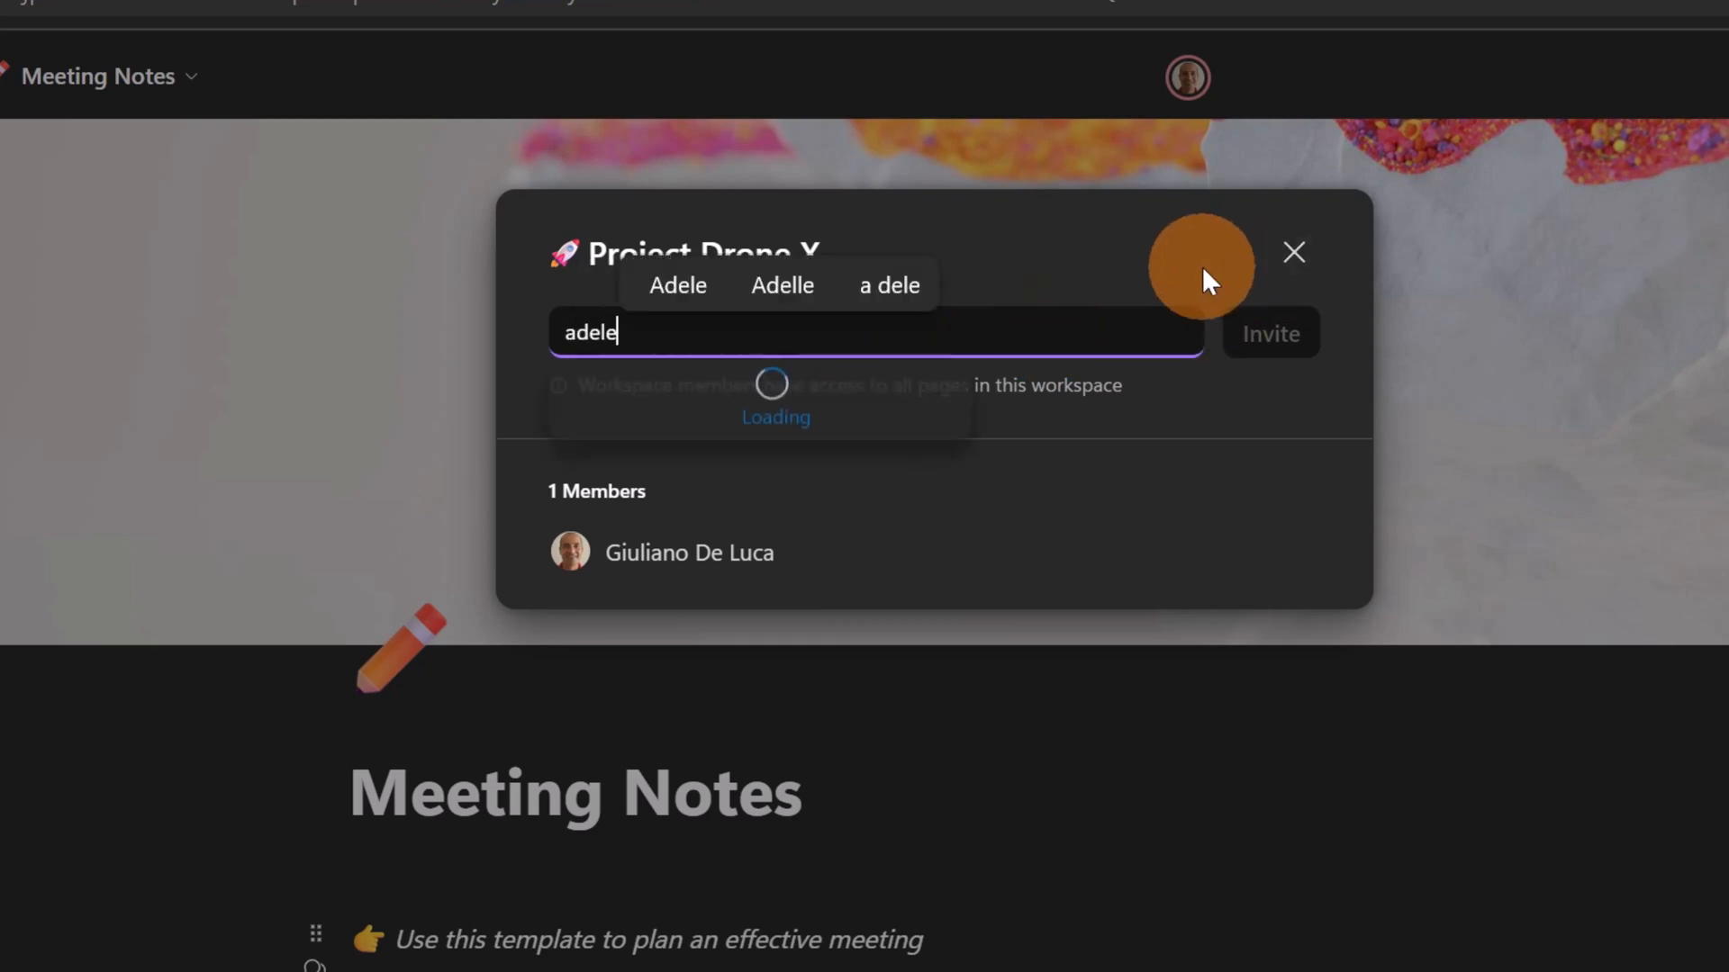
left_click(789, 439)
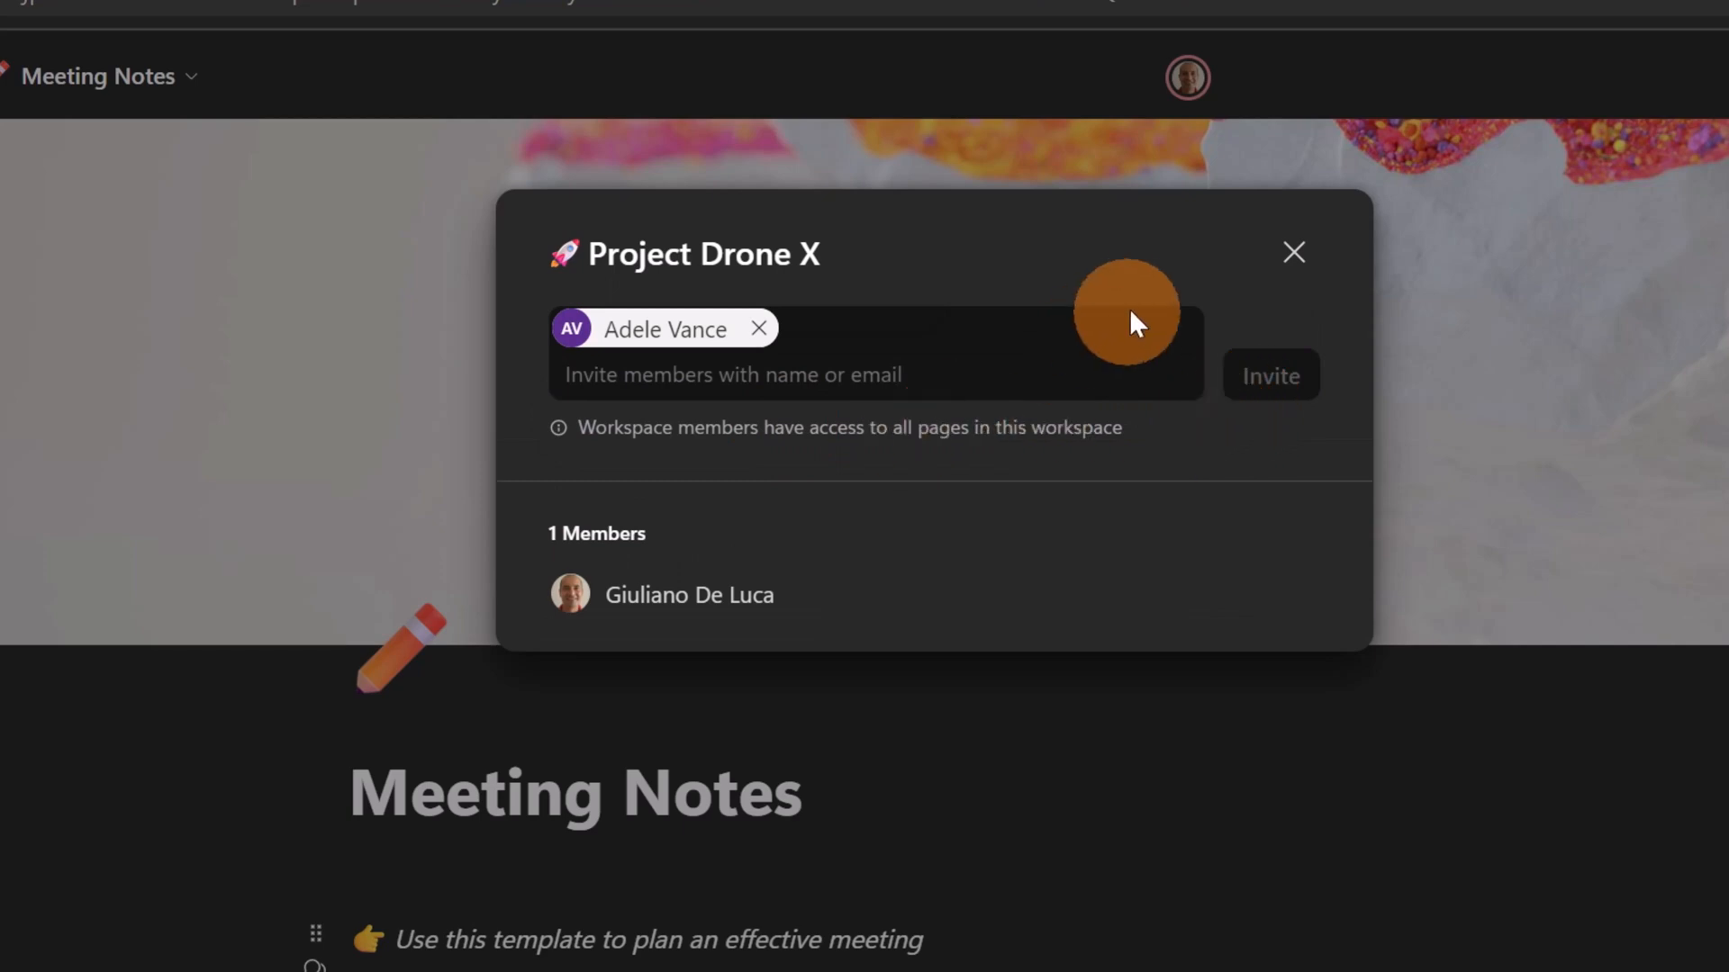
left_click(1289, 261)
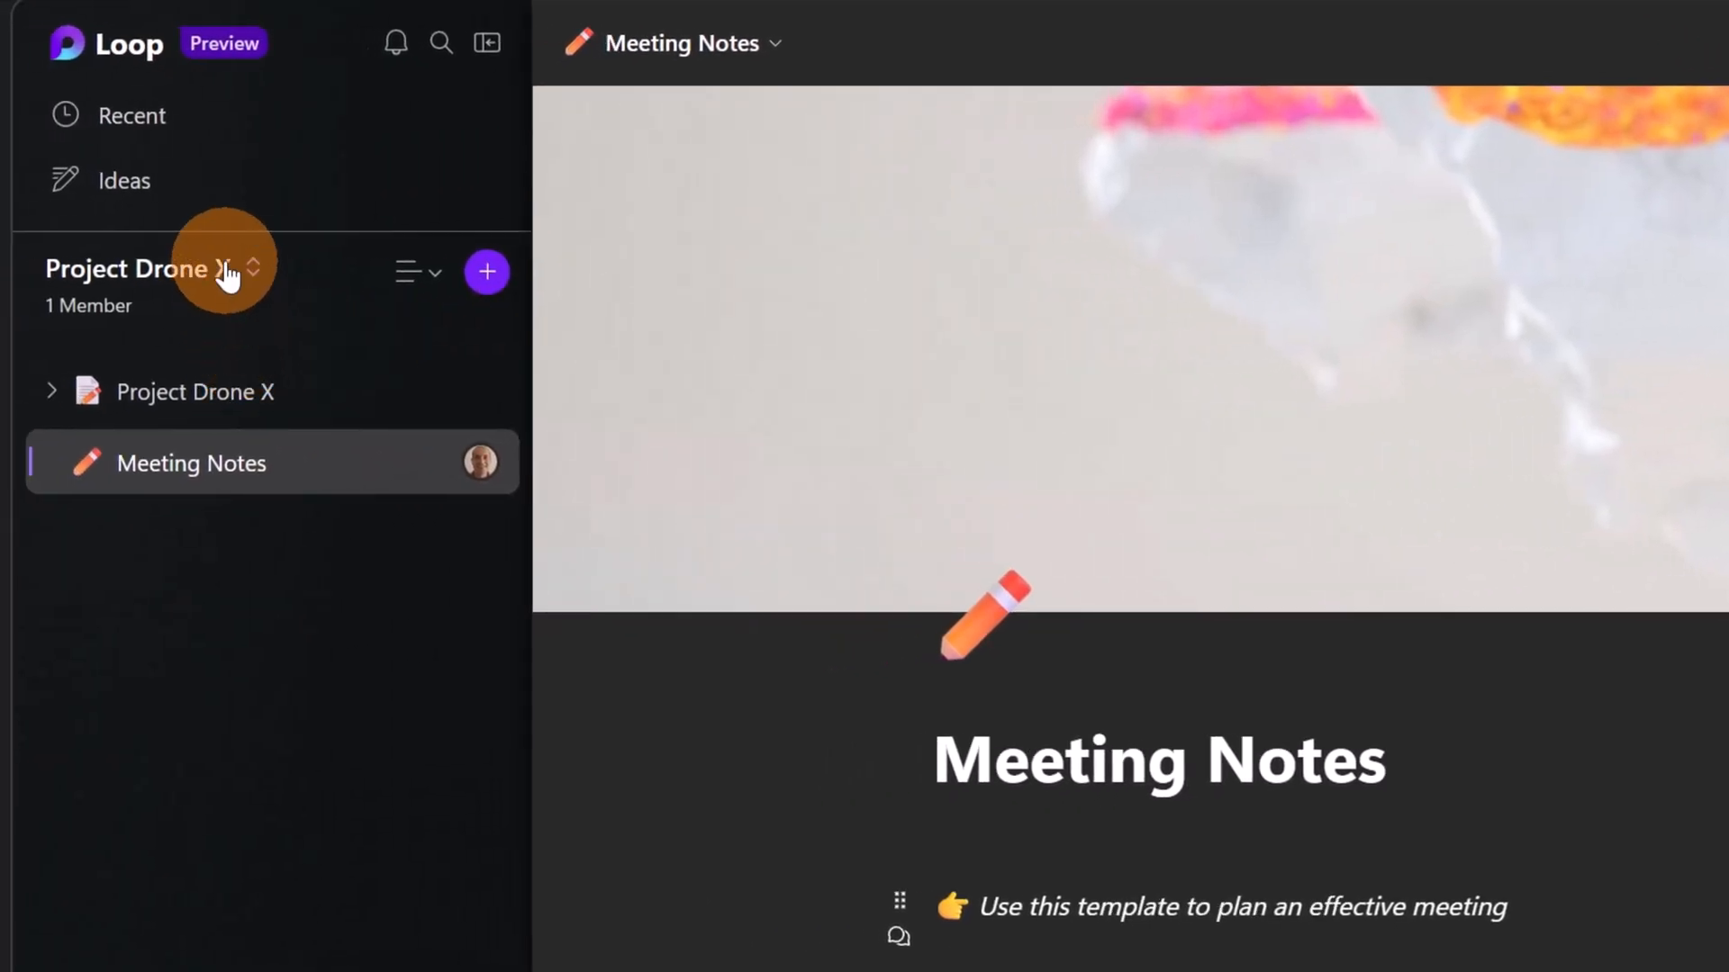
Step: Return to the Loop home page and open the members of the Project Drone X workspace
left_click(137, 77)
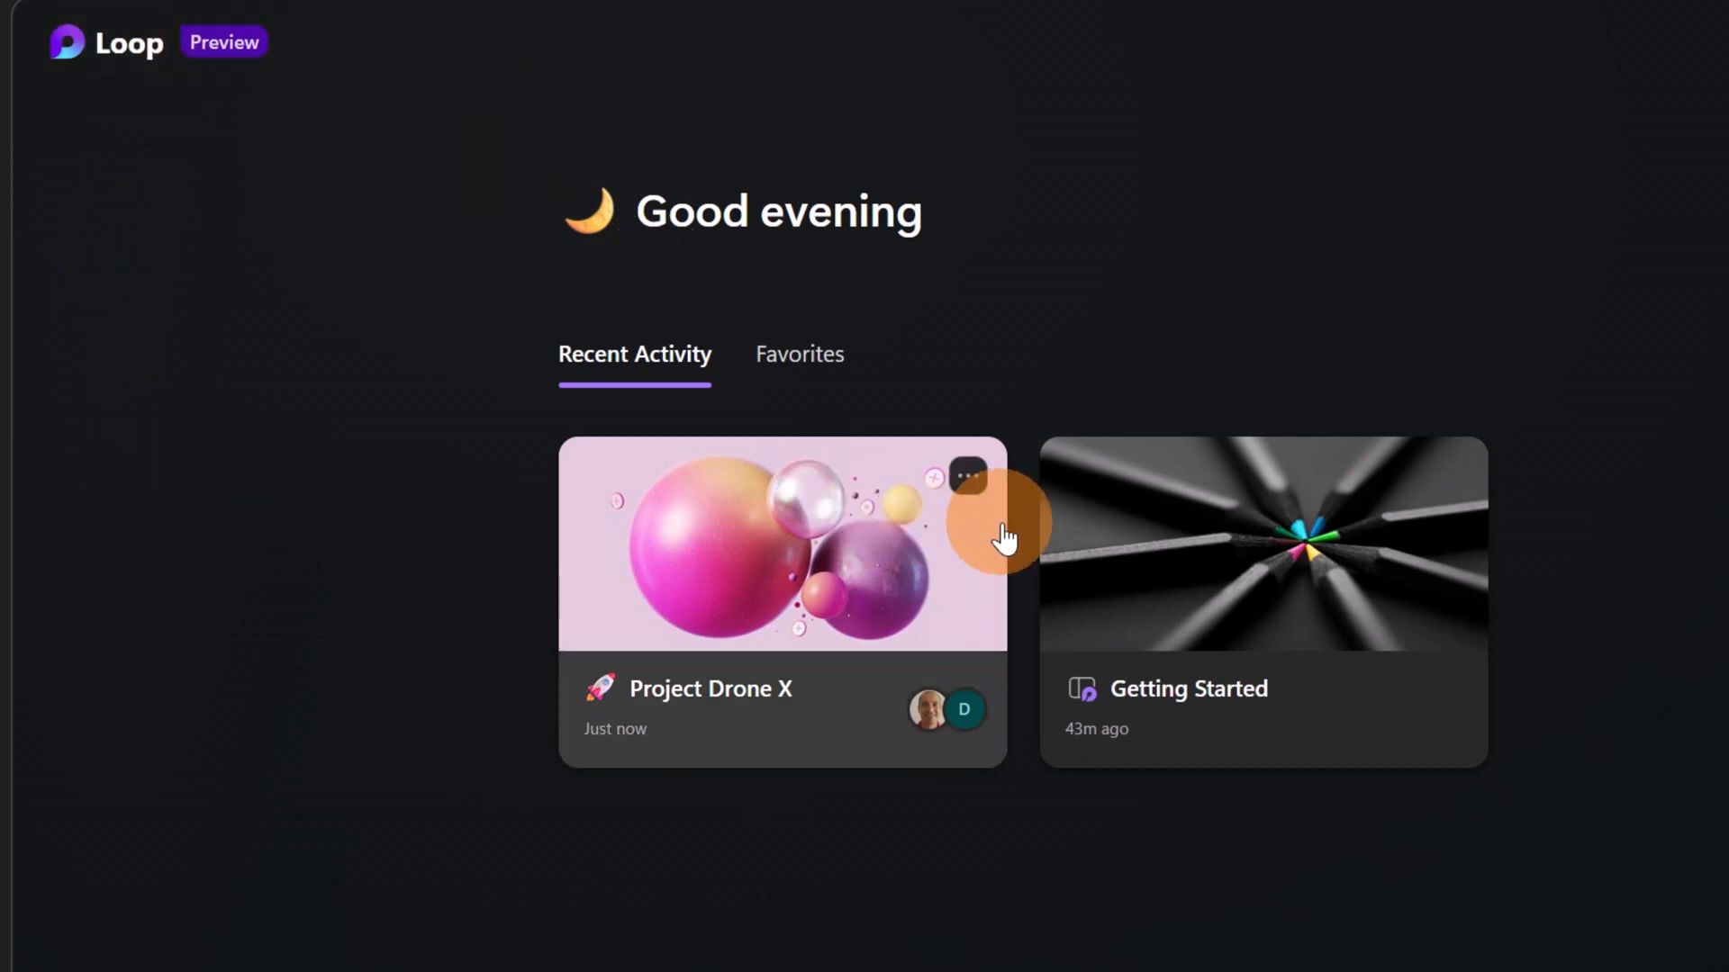
left_click(967, 481)
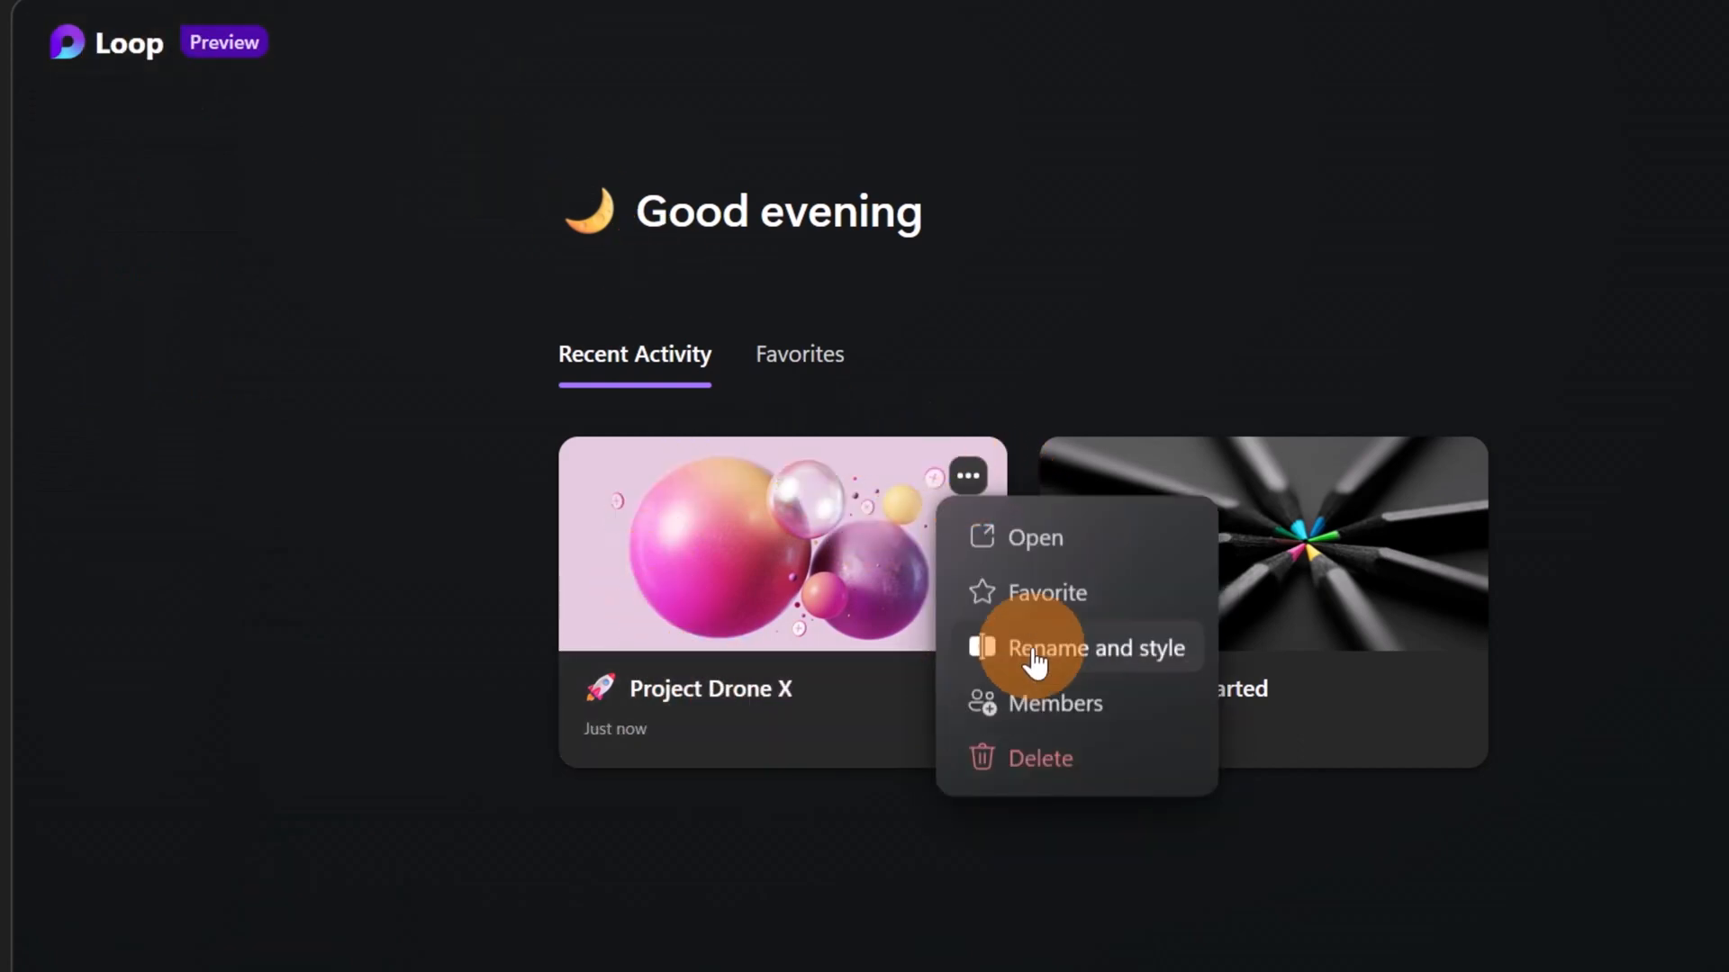
left_click(1004, 711)
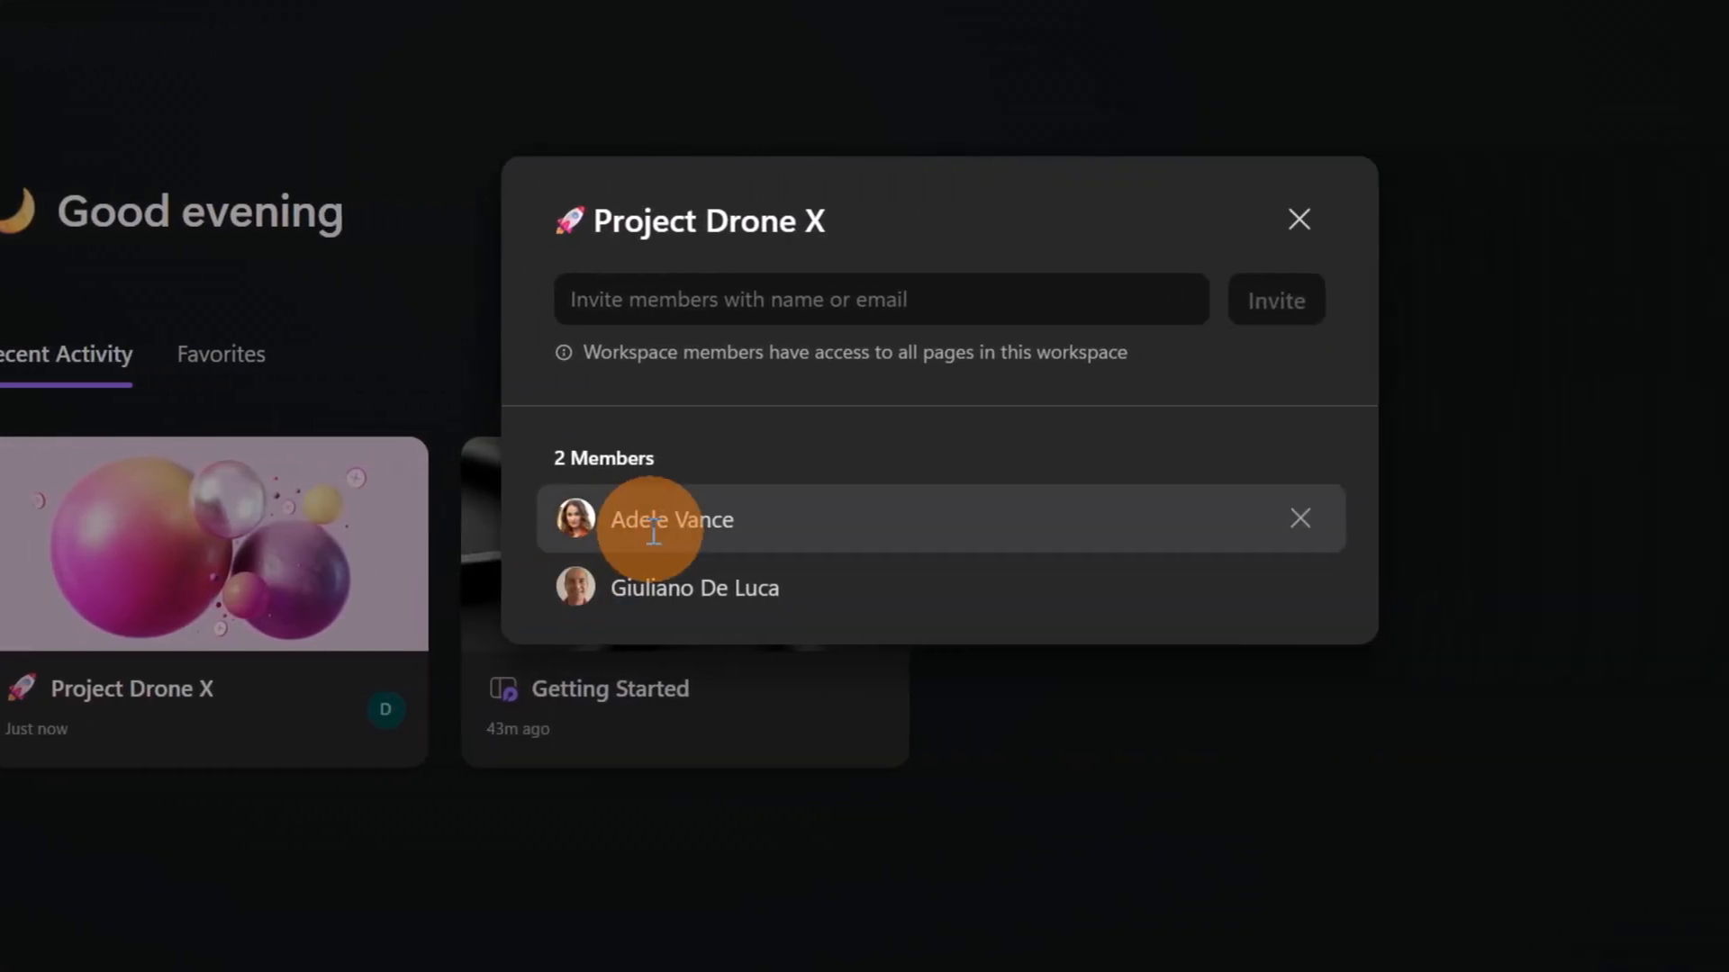
Step: Invite two more colleagues by name to the Project Drone X workspace together and close the member dialog
left_click(876, 293)
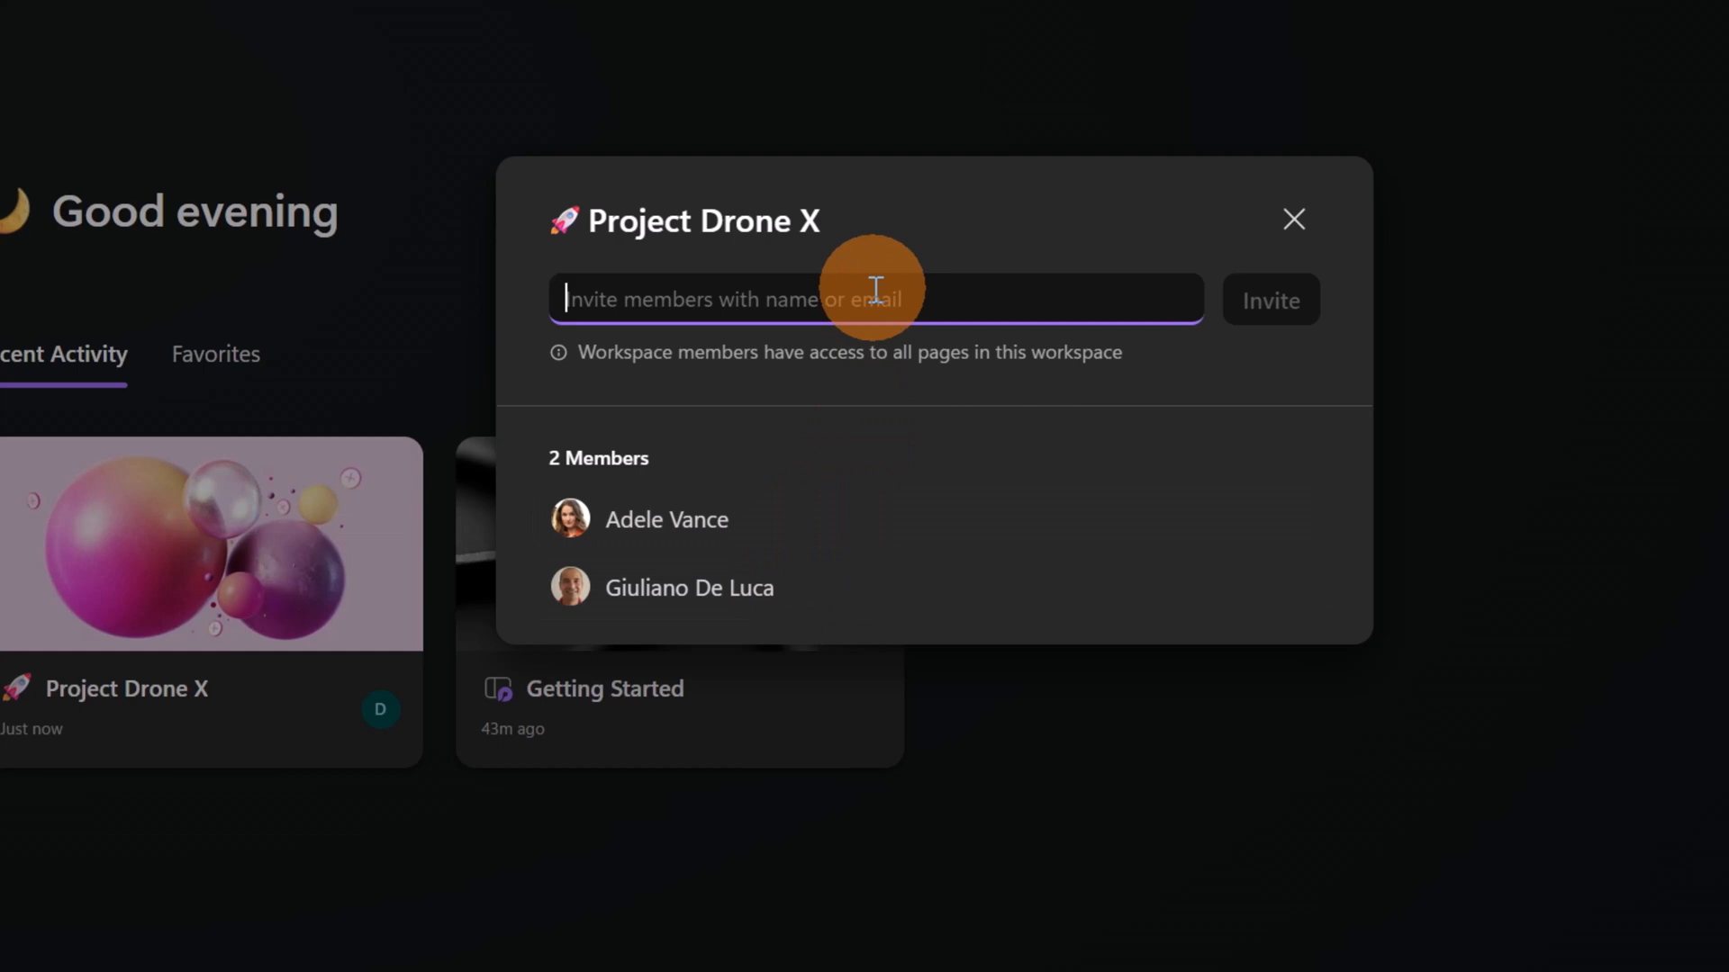
type("diego")
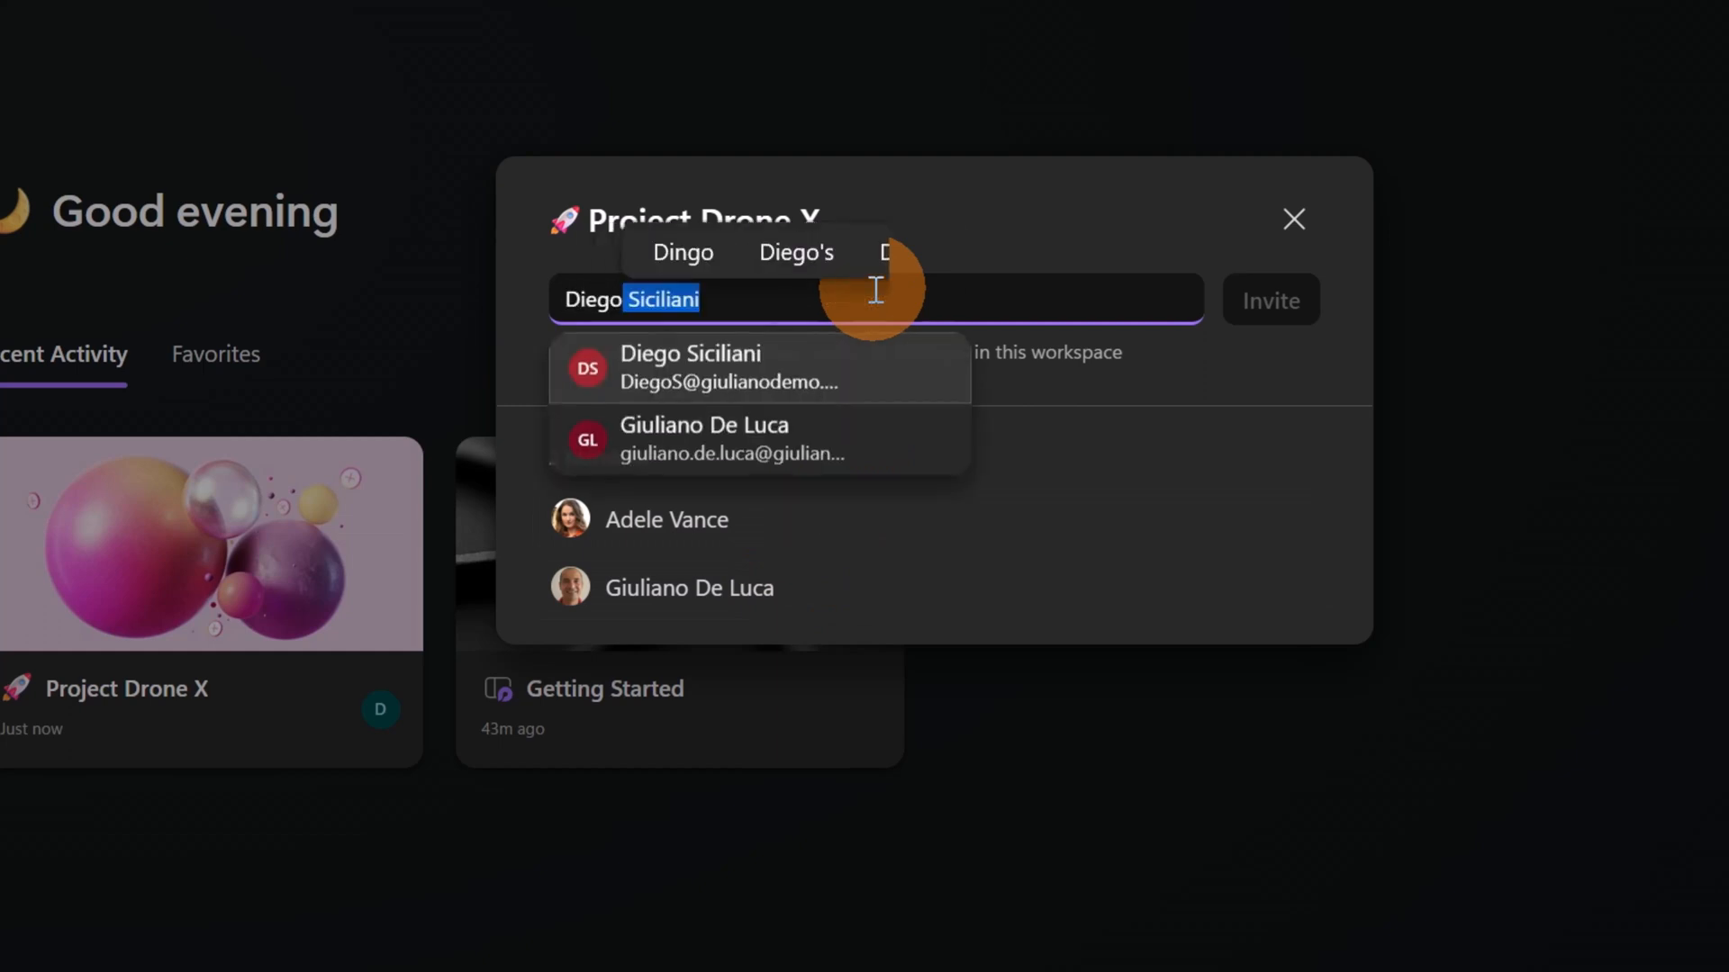
left_click(849, 363)
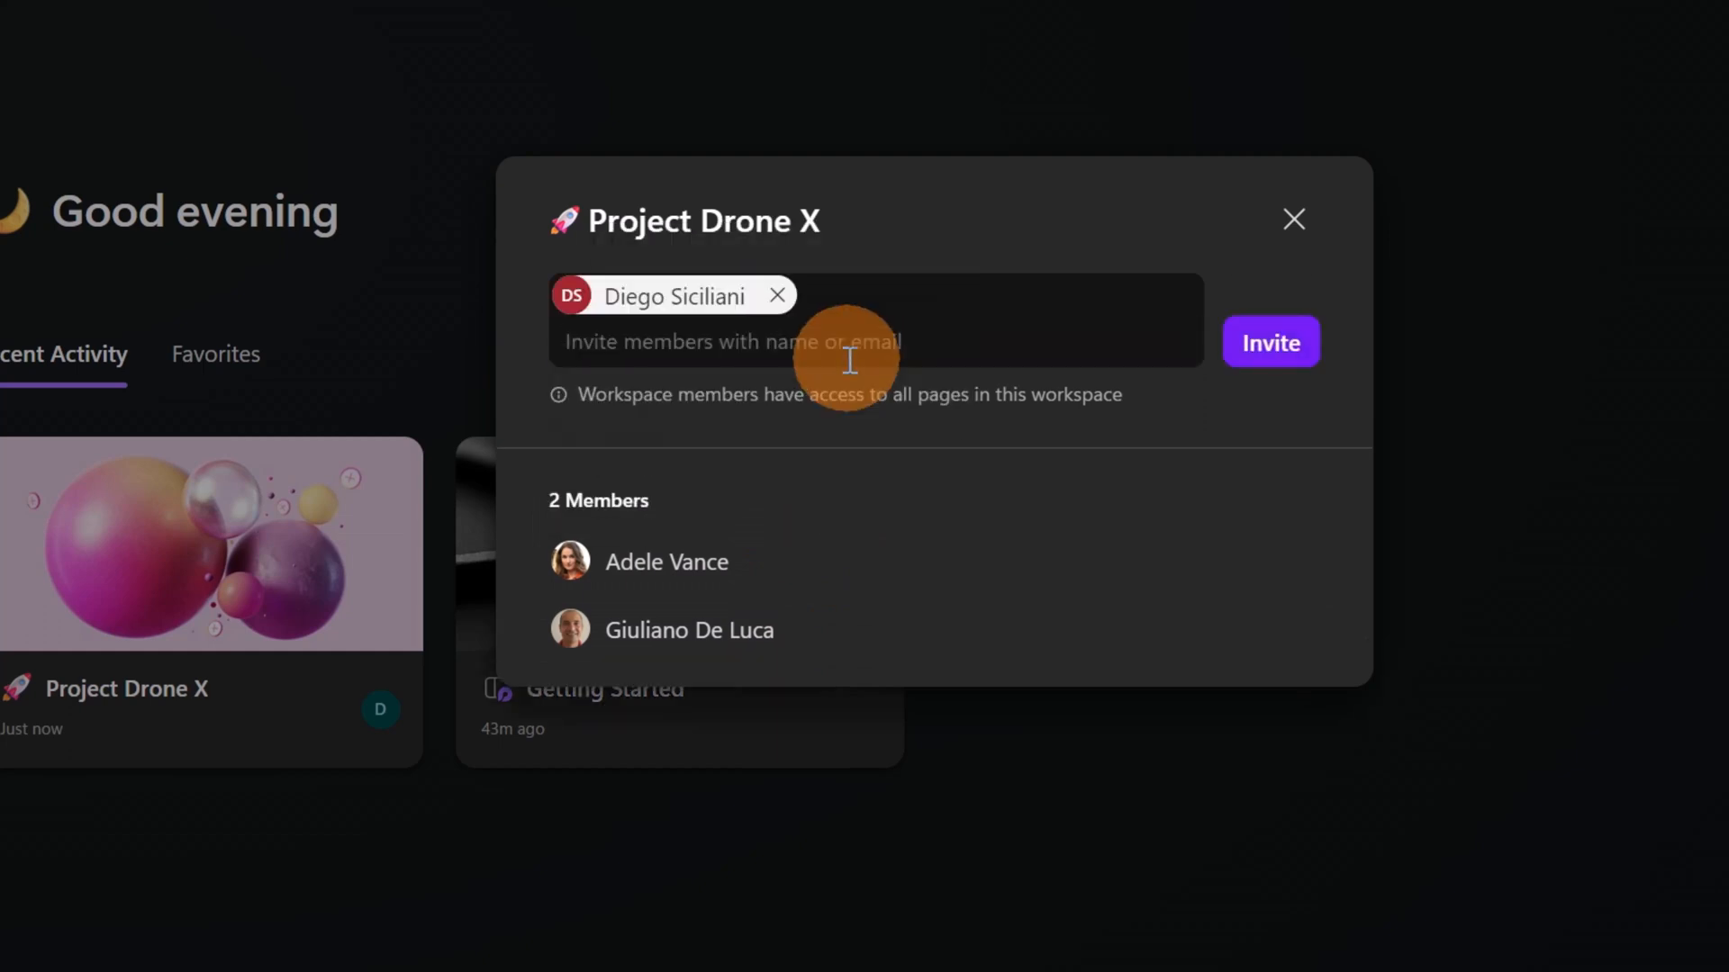
key("Tab")
left_click(849, 361)
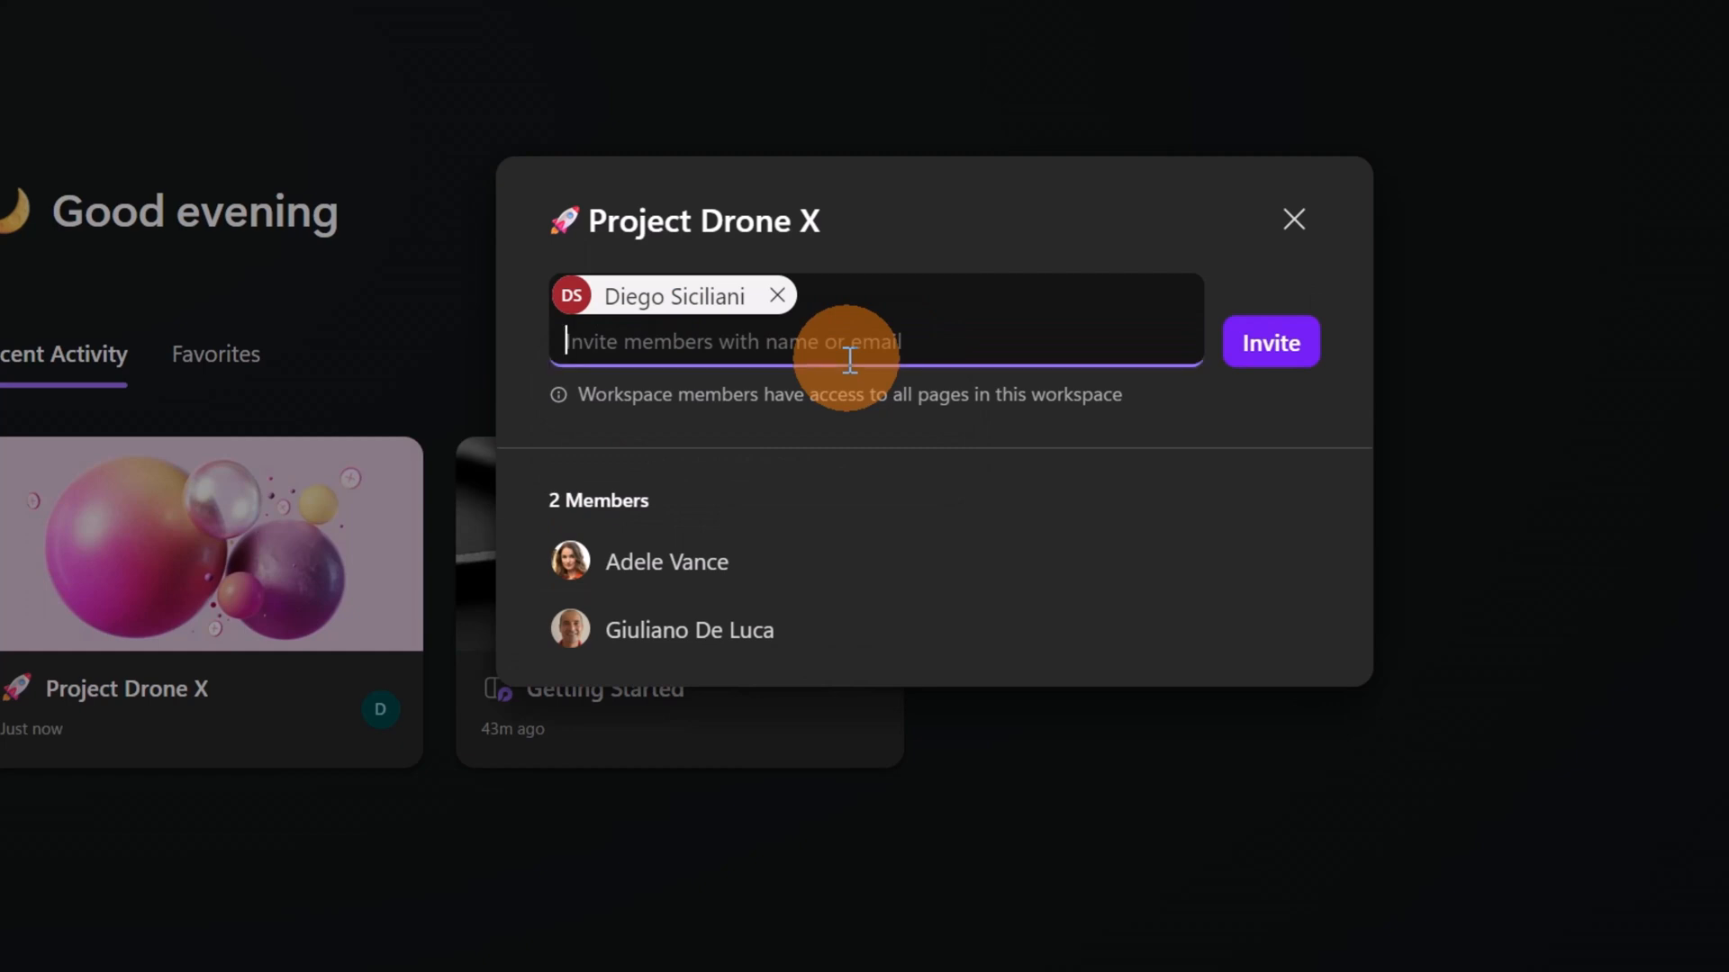
type("nesto")
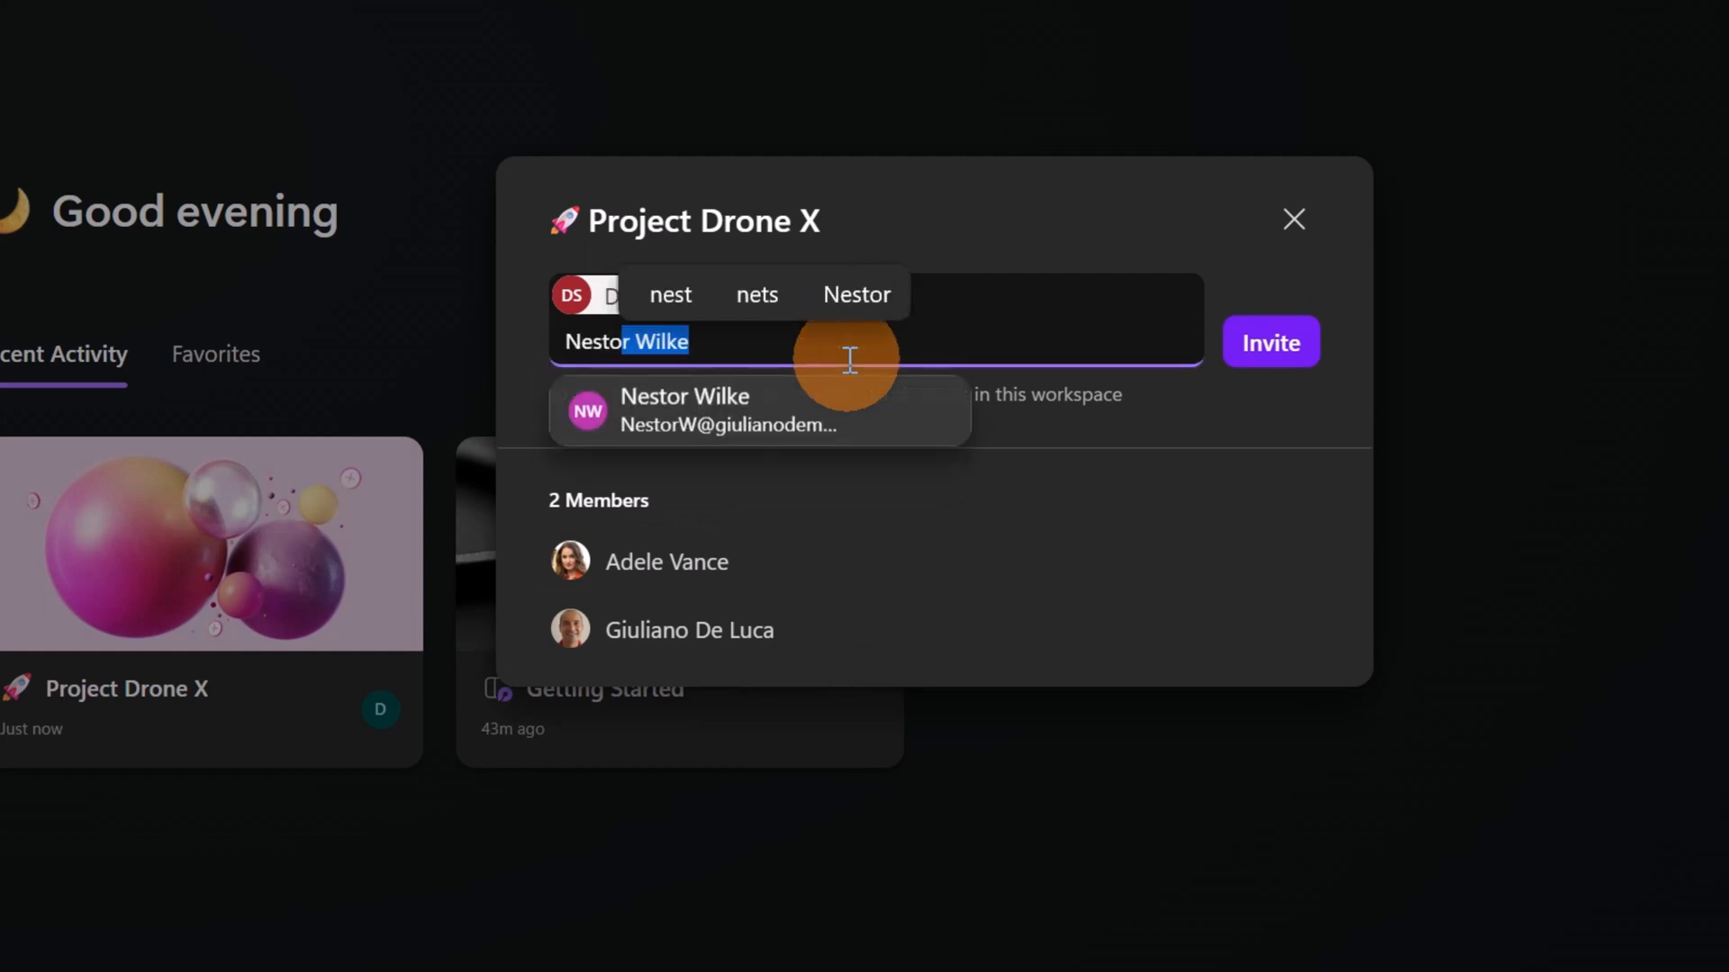
left_click(792, 417)
left_click(1257, 360)
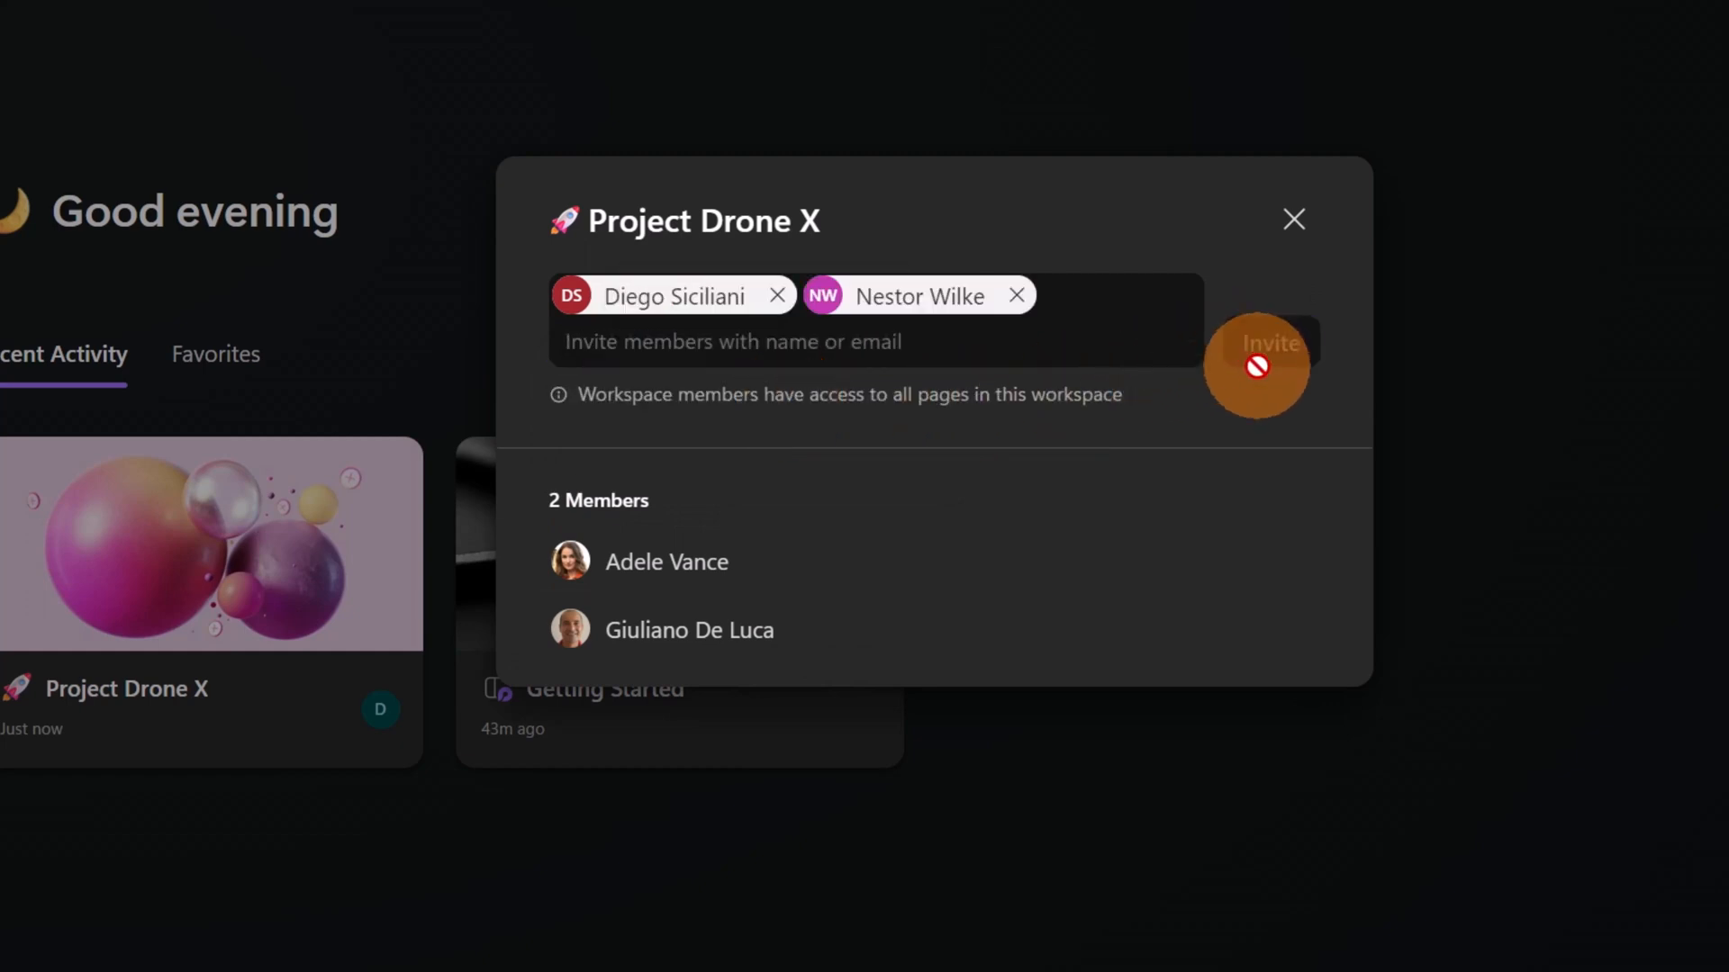
left_click(1286, 218)
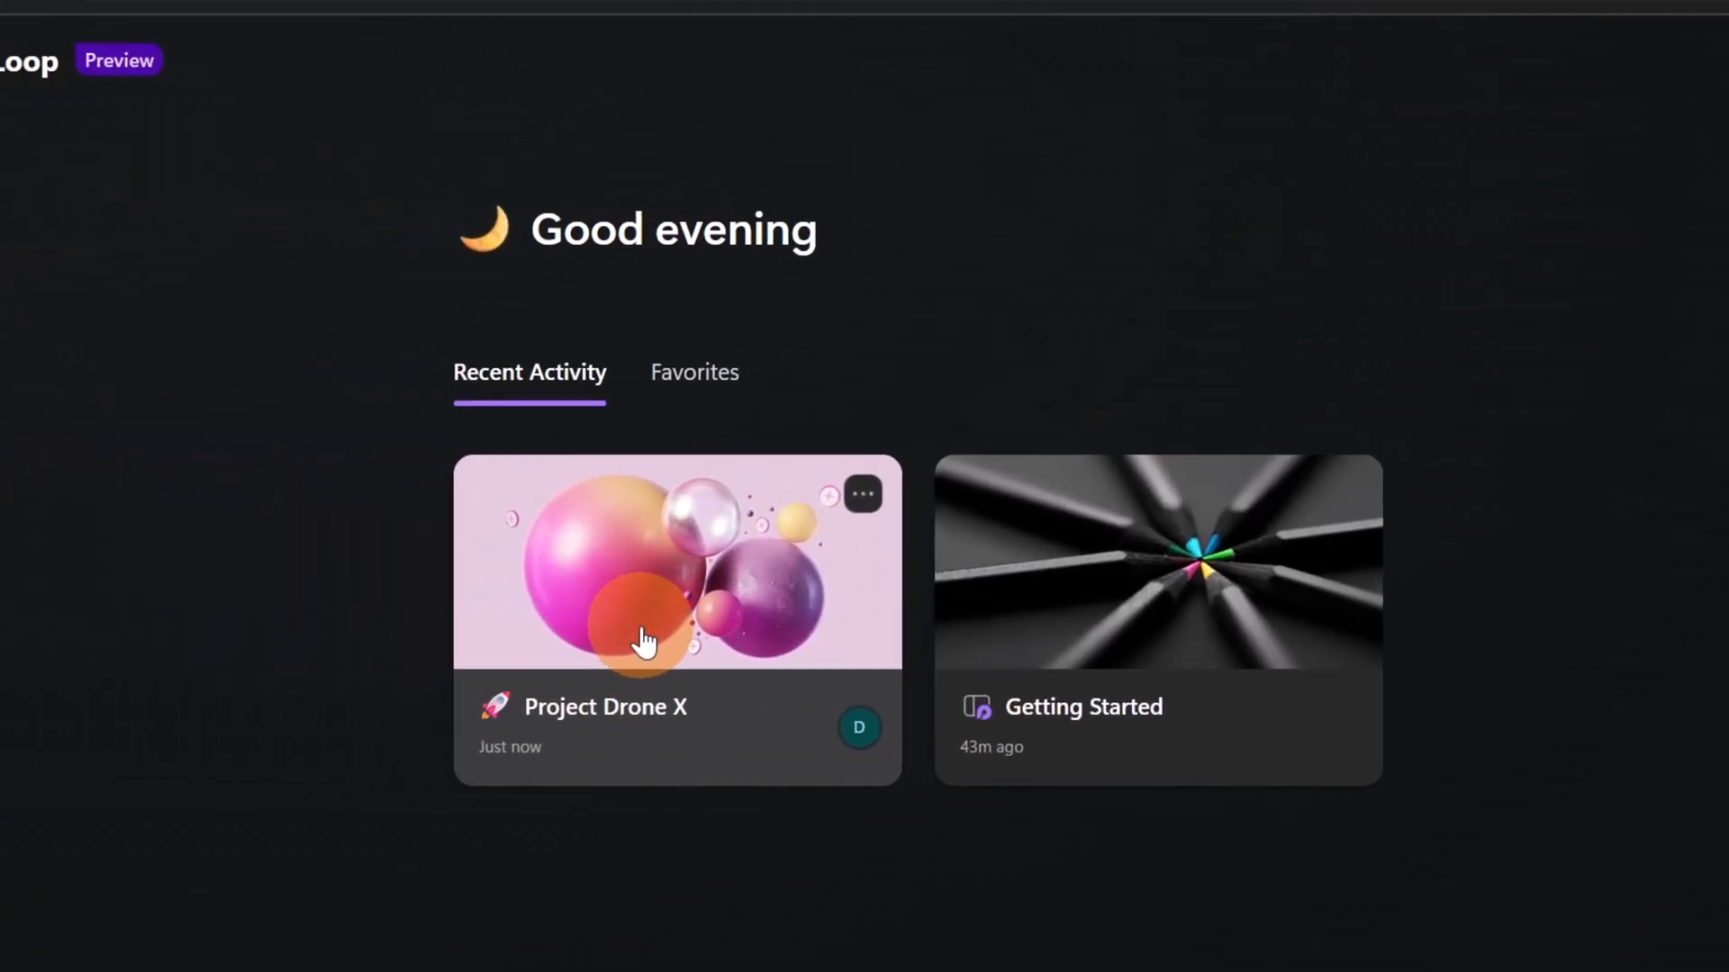
Step: Open the Project Drone X workspace on its Meeting Notes page and check the account menu
left_click(749, 646)
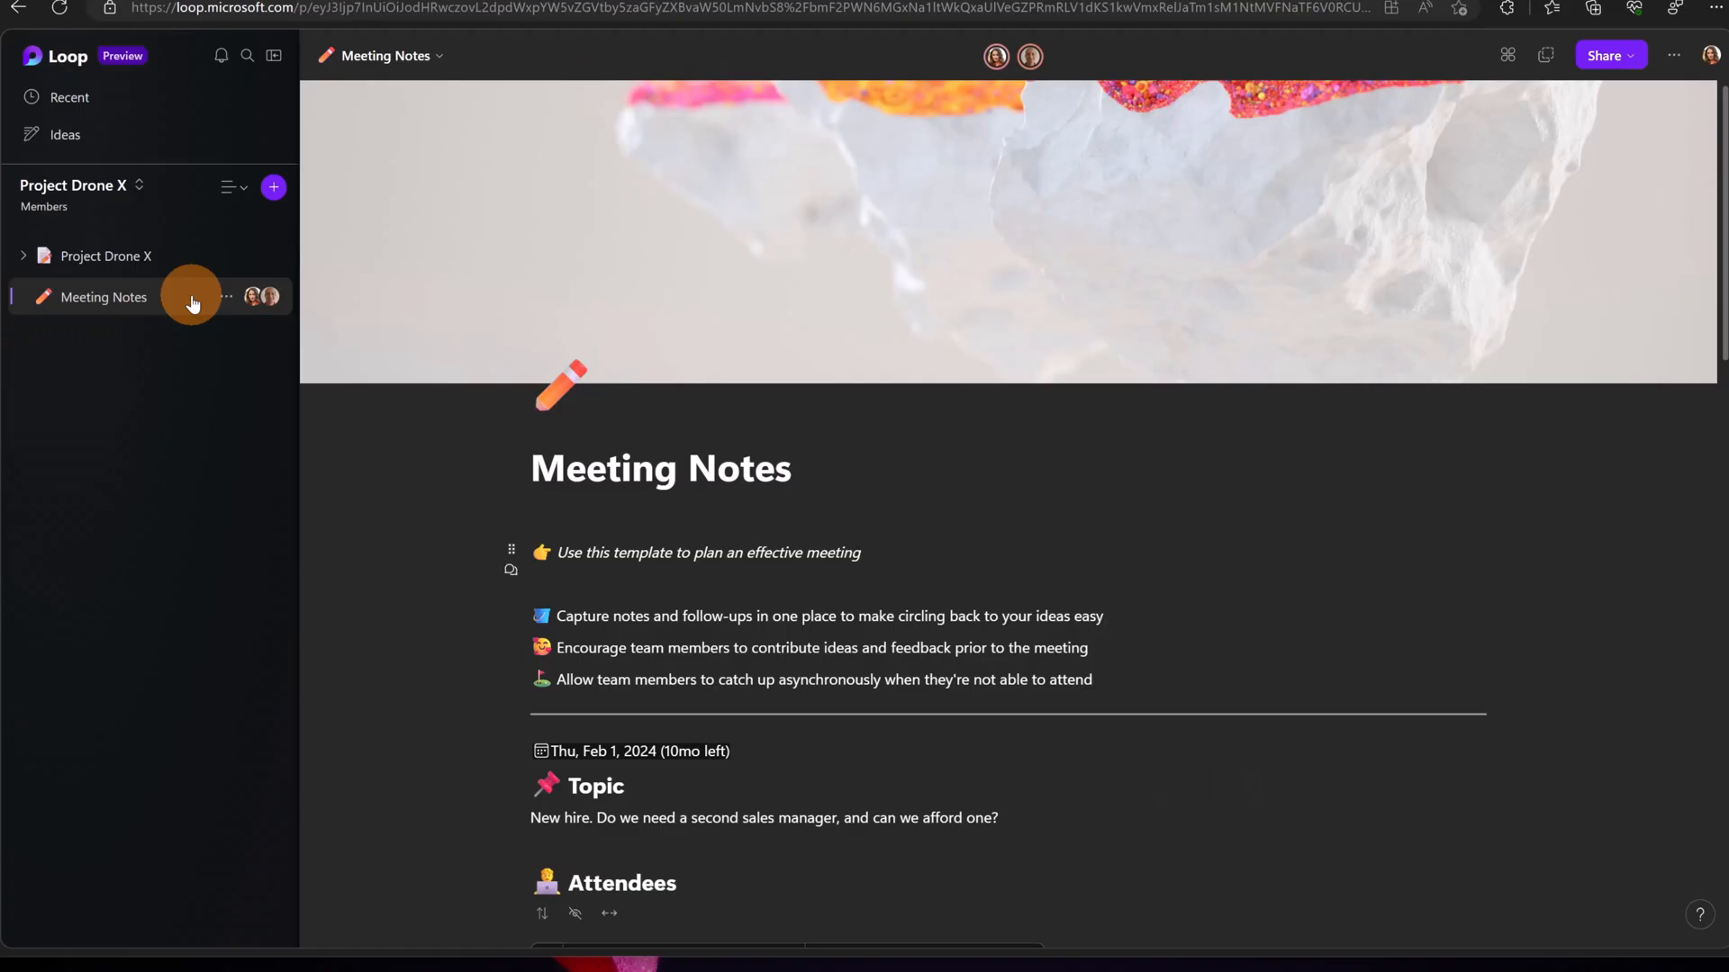
left_click(1711, 55)
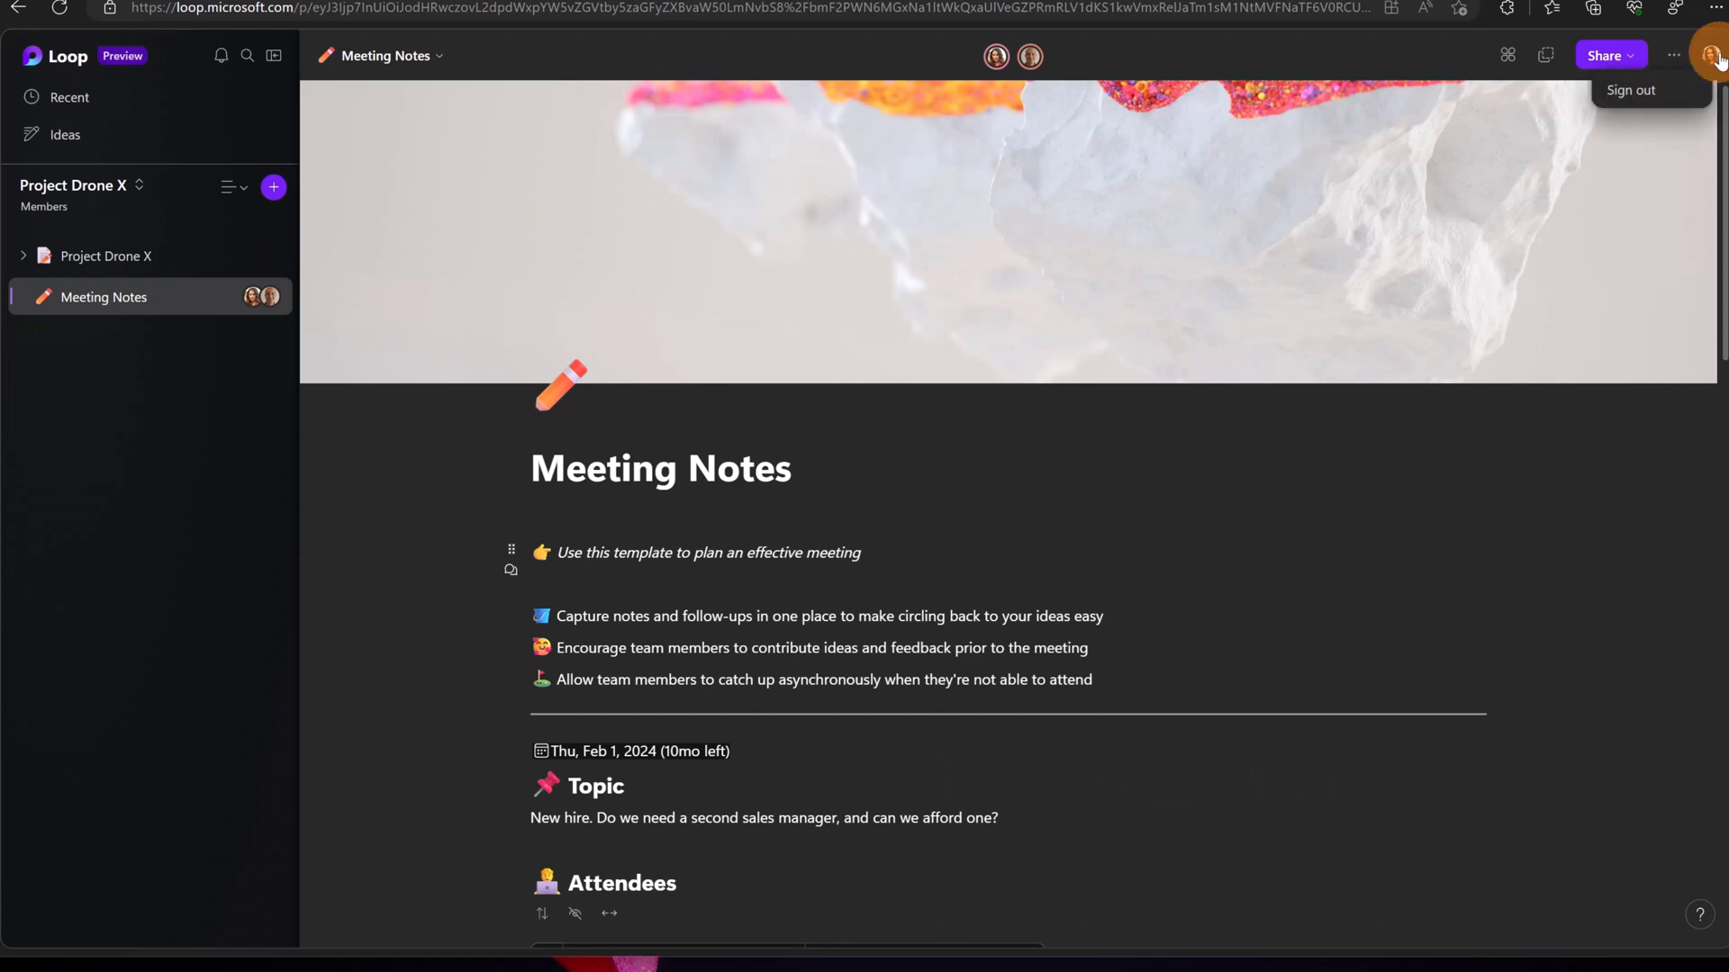
left_click(848, 57)
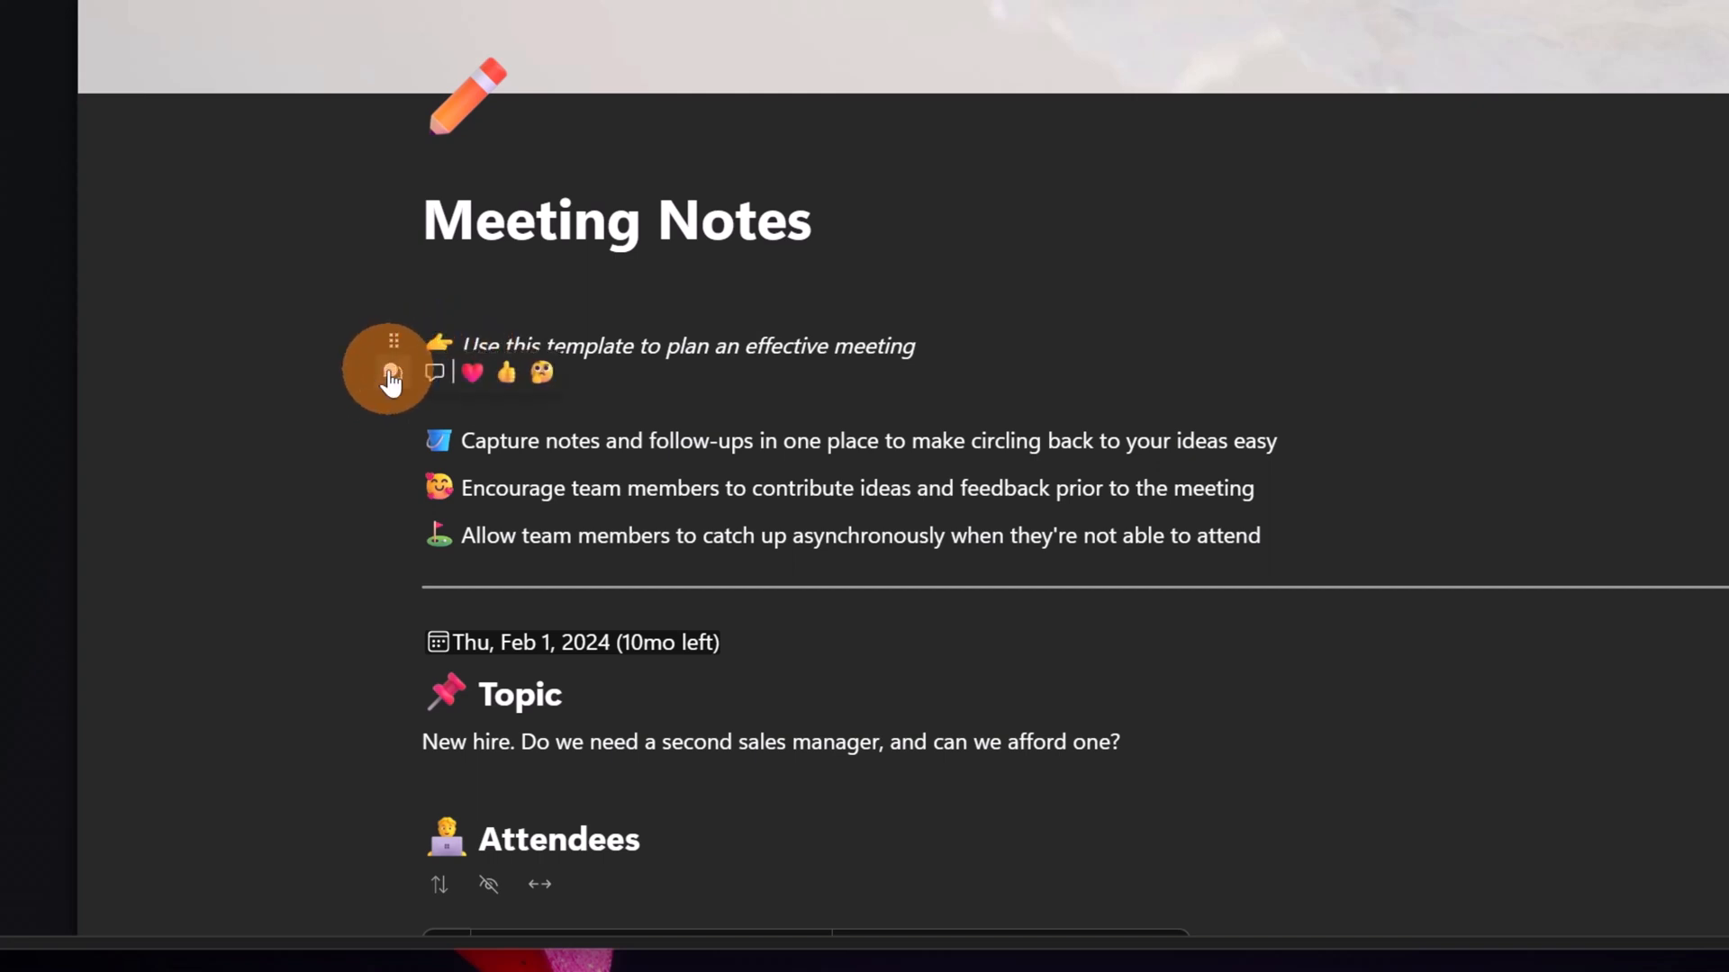
Step: Add a heart reaction to the "Use this template to plan an effective meeting" line in Meeting Notes
left_click(473, 373)
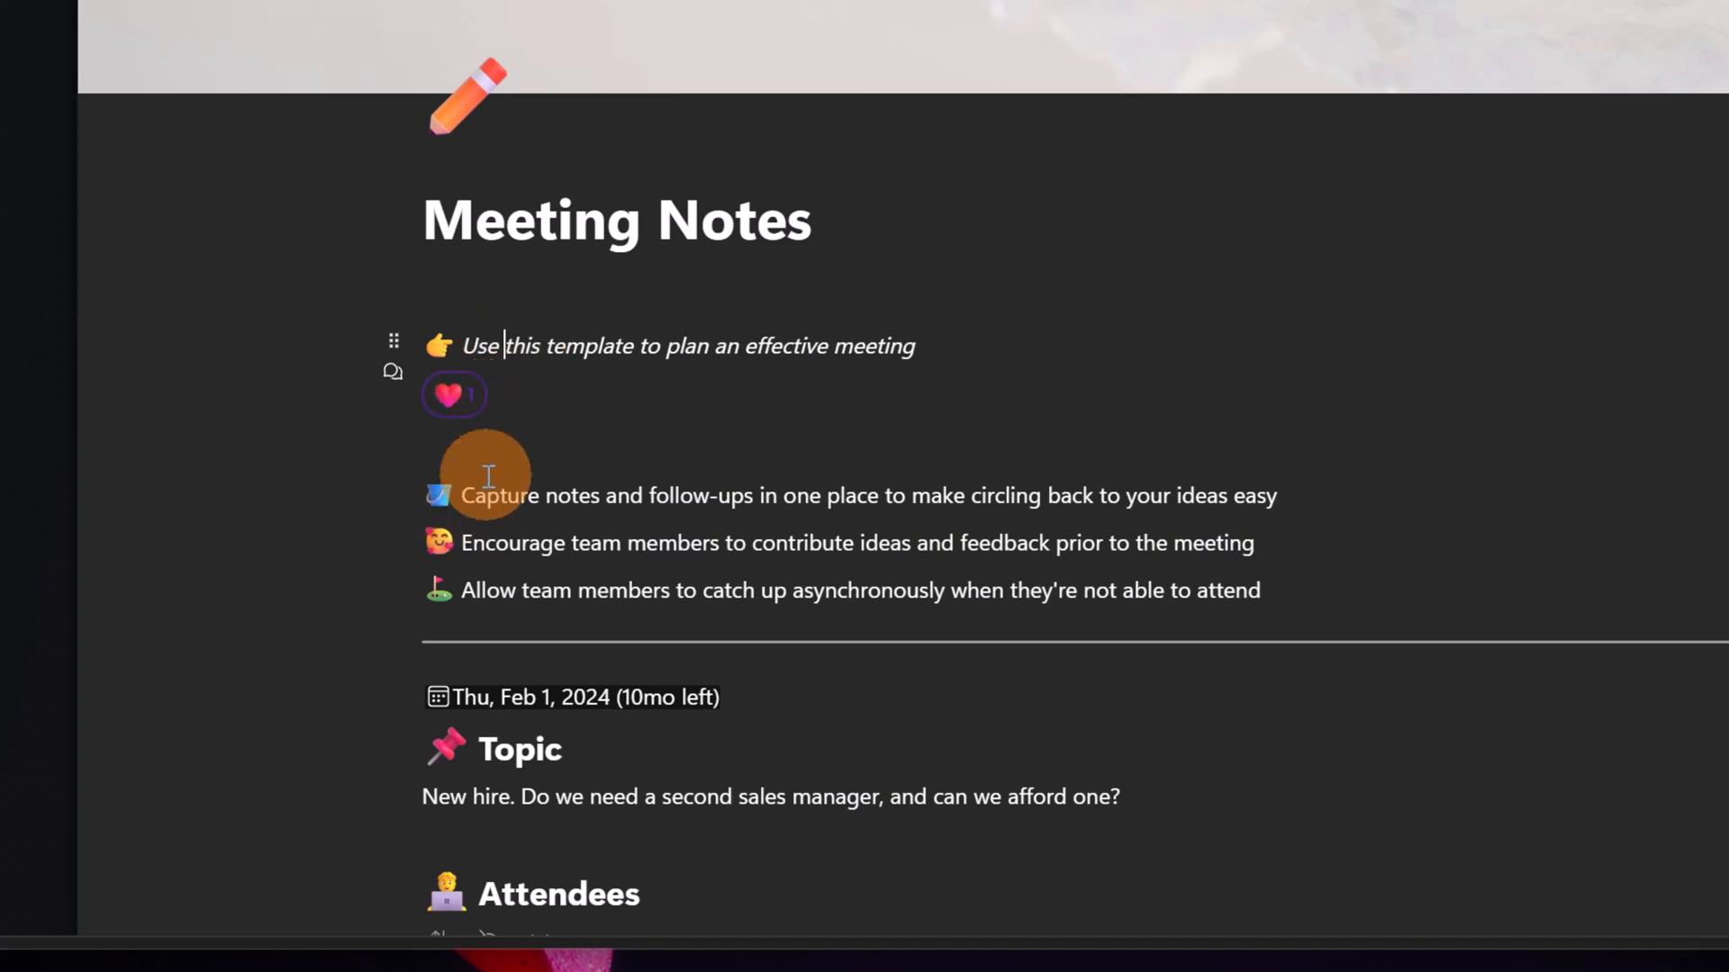
Step: Post the comment "Let's add more rows here" on the Attendees heading of the Meeting Notes page
scroll(437, 513, "down", 2)
scroll(540, 522, "down", 6)
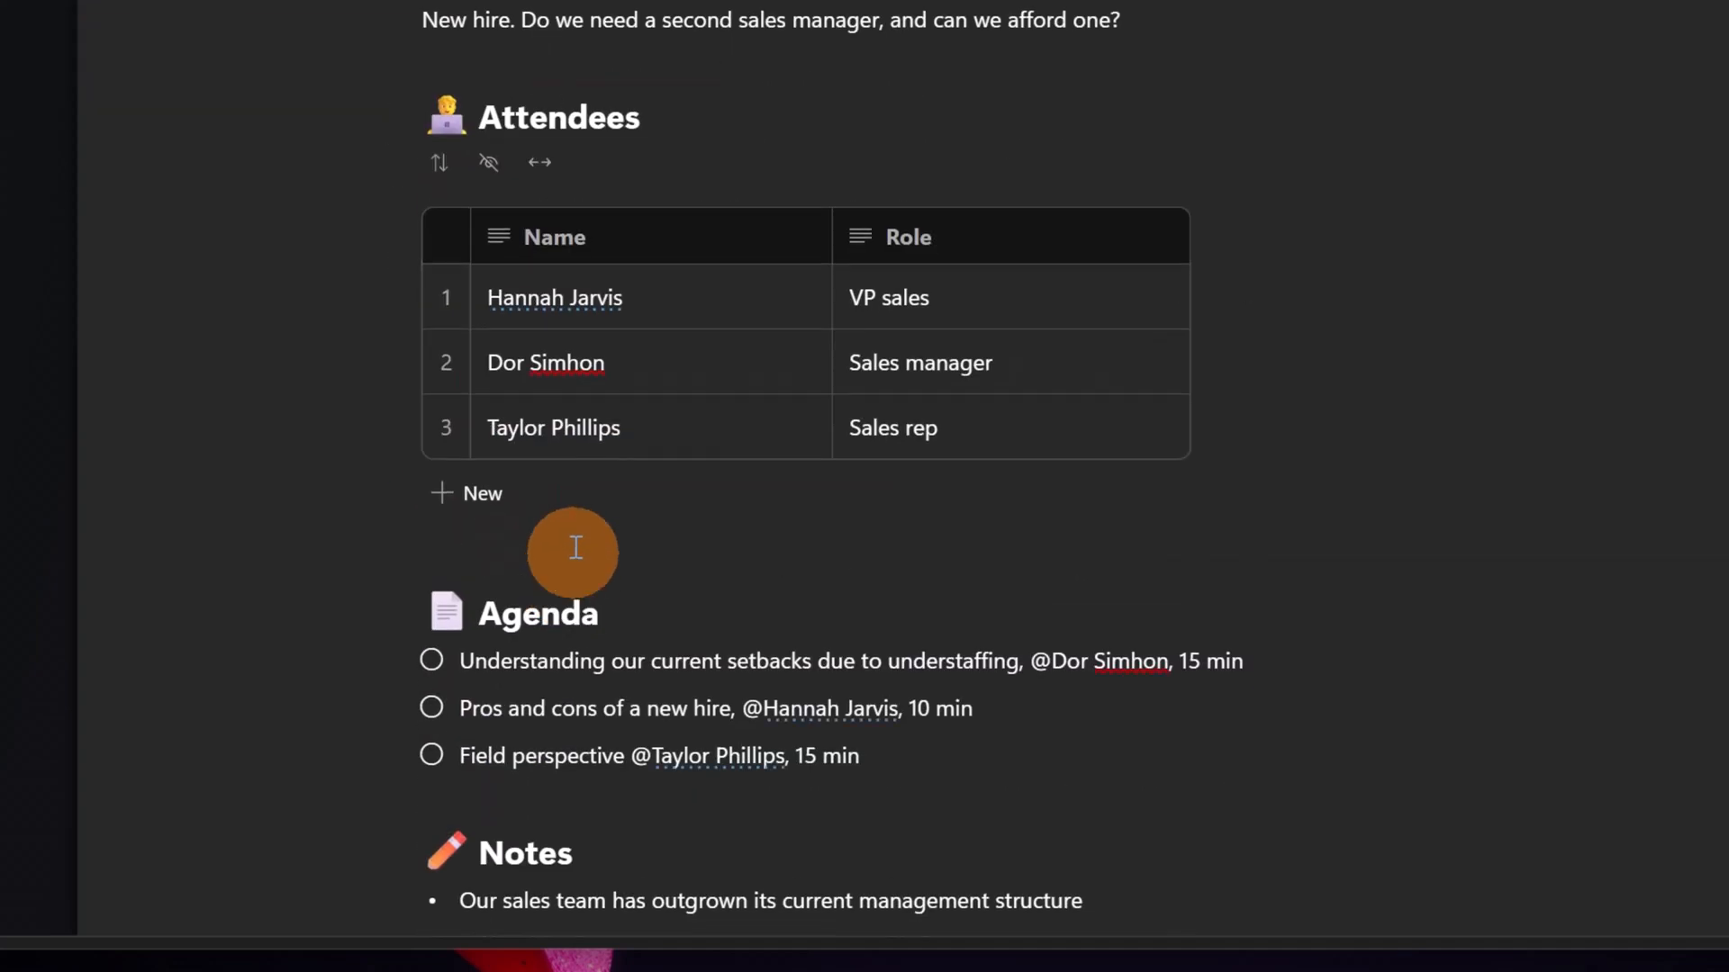
left_click(379, 158)
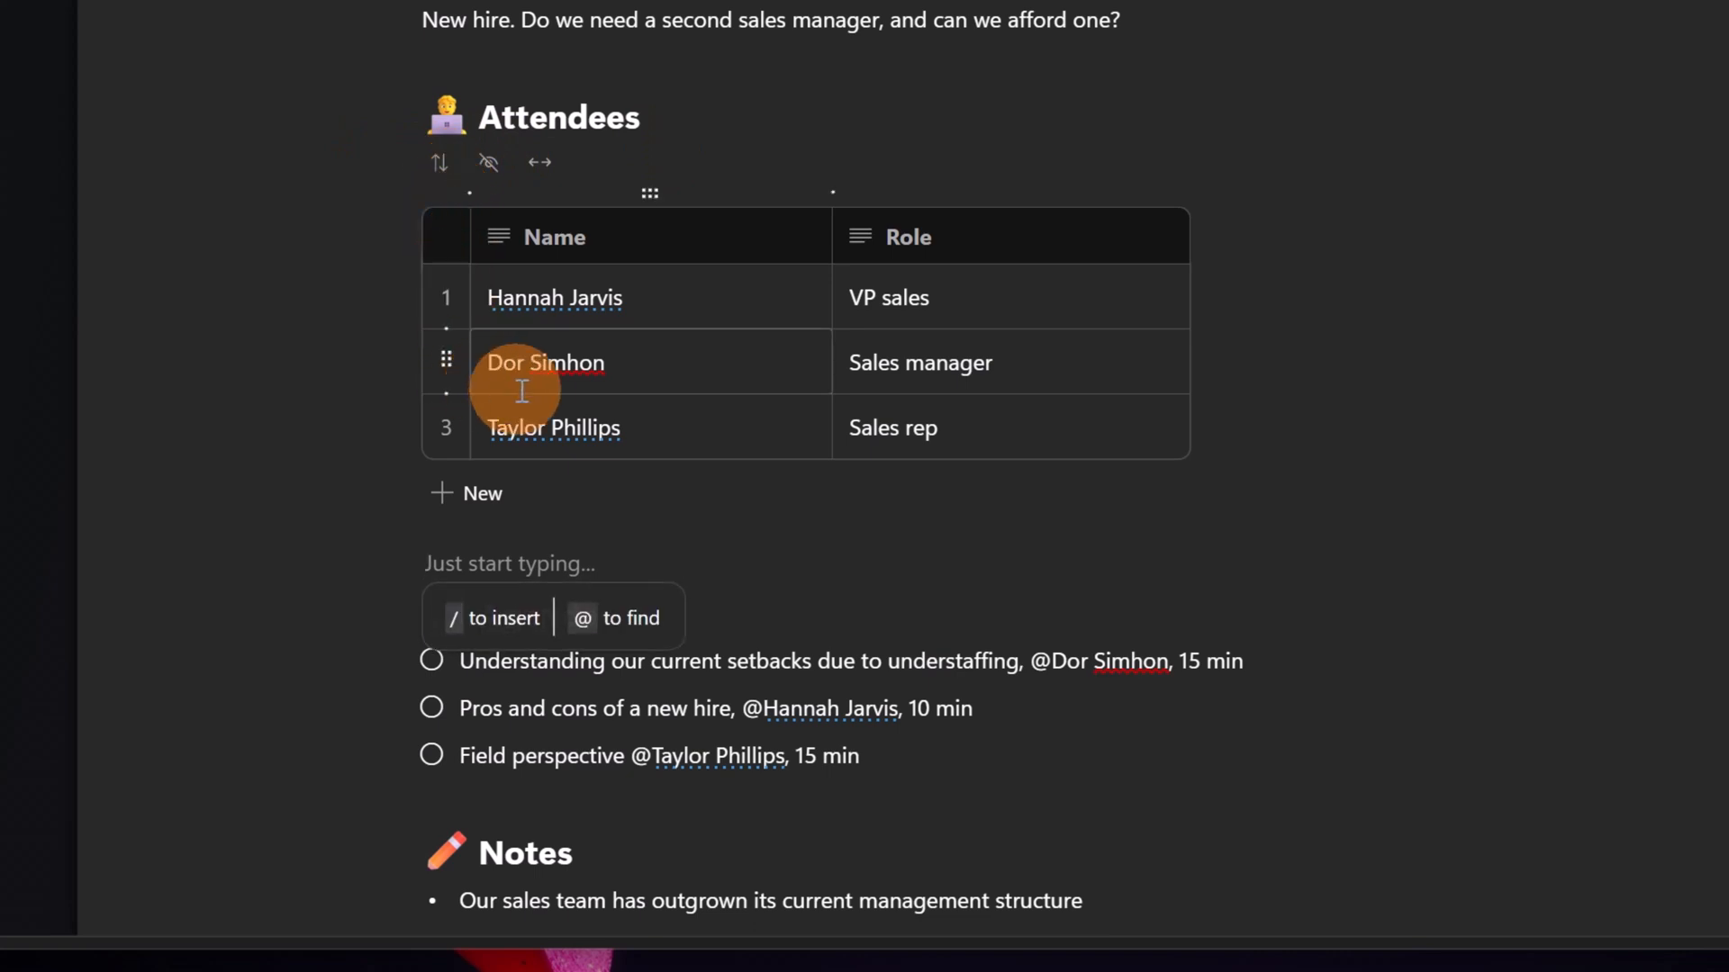
left_click(624, 117)
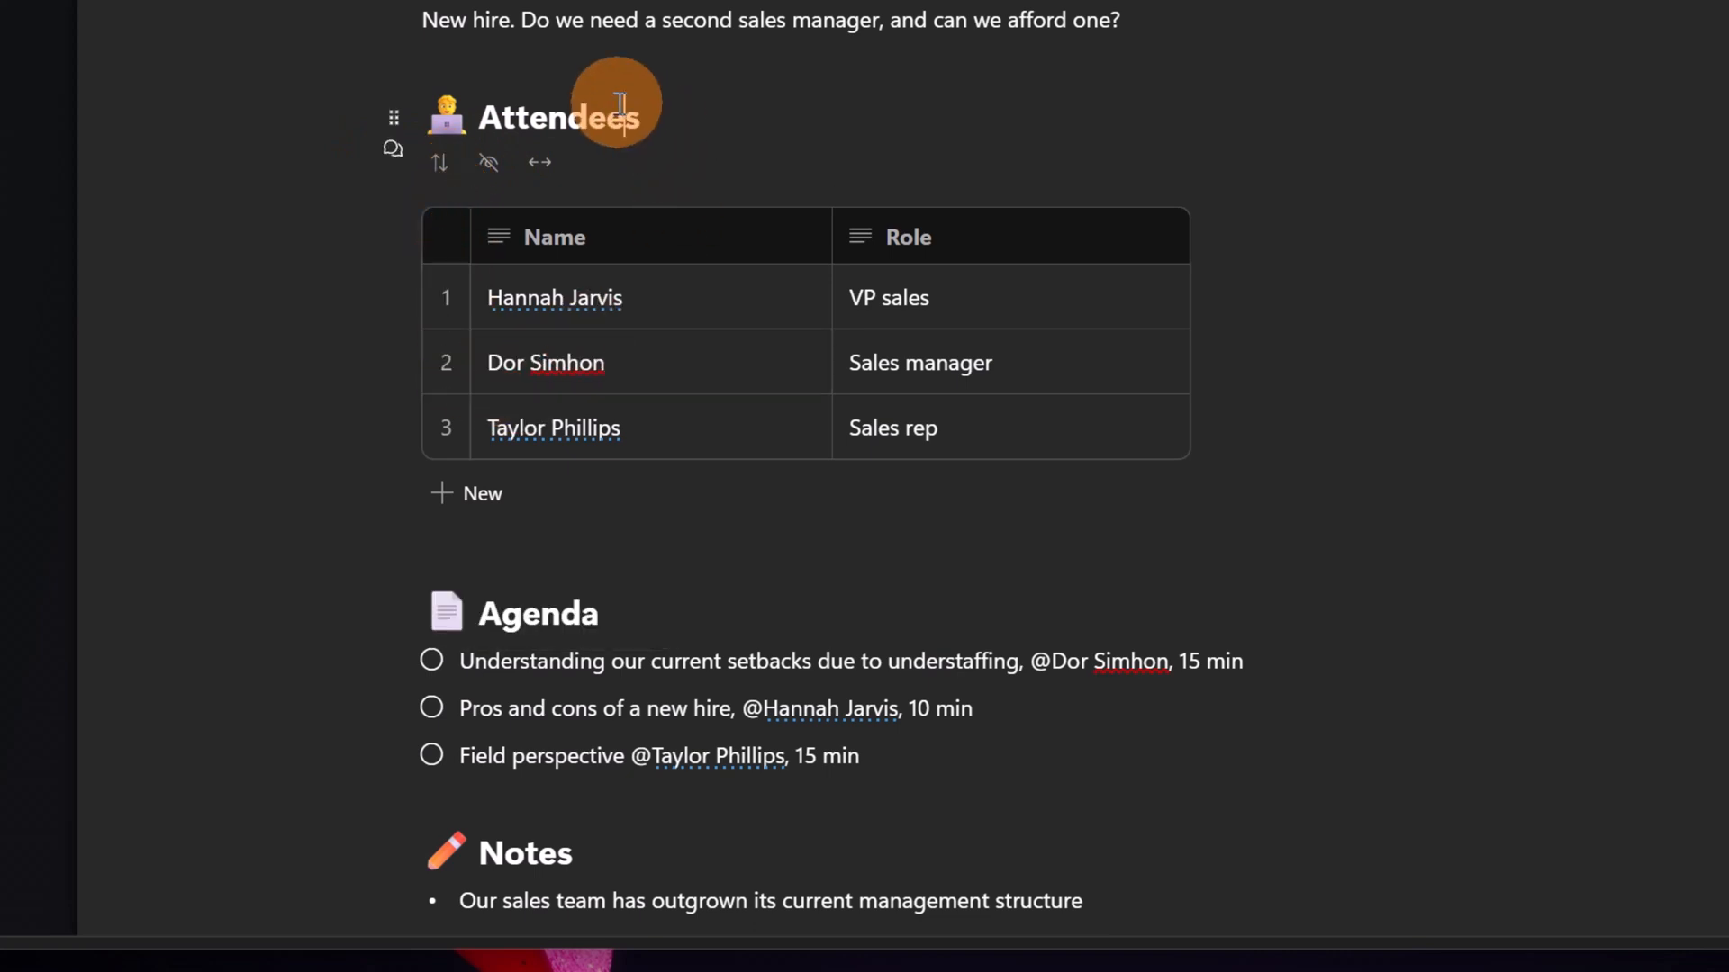
left_click(394, 160)
type("Let's add more rows here")
key("Return")
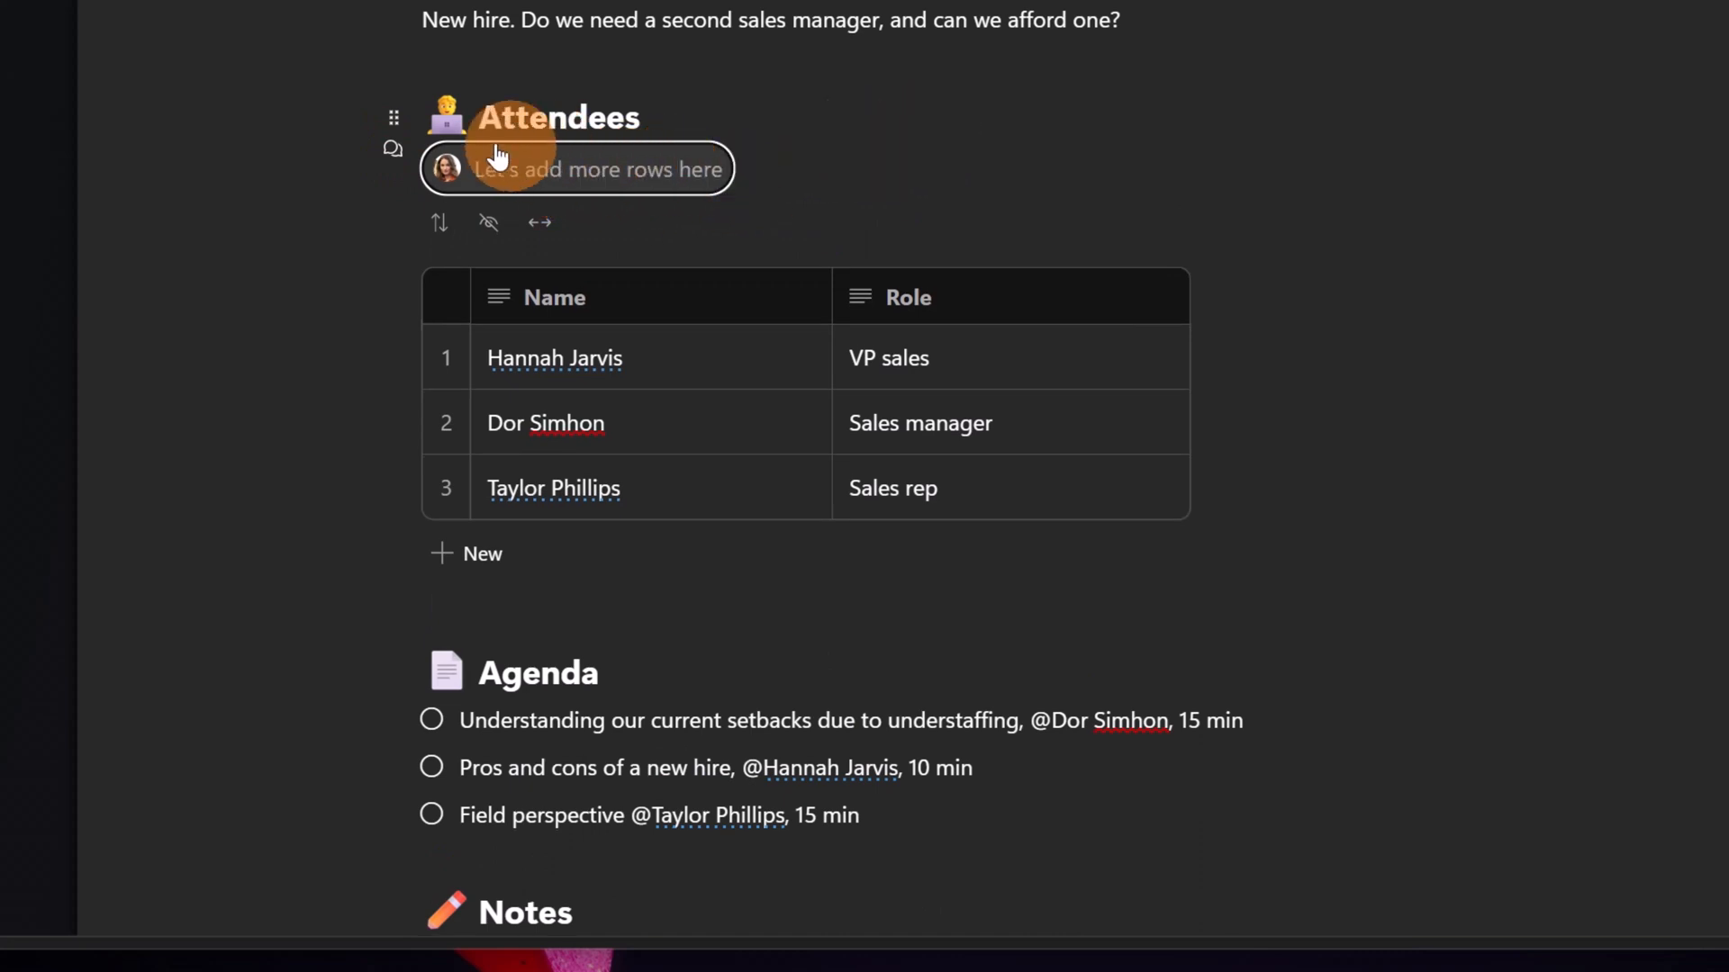
Step: Open the Project Drone X page within the workspace
left_click(127, 192)
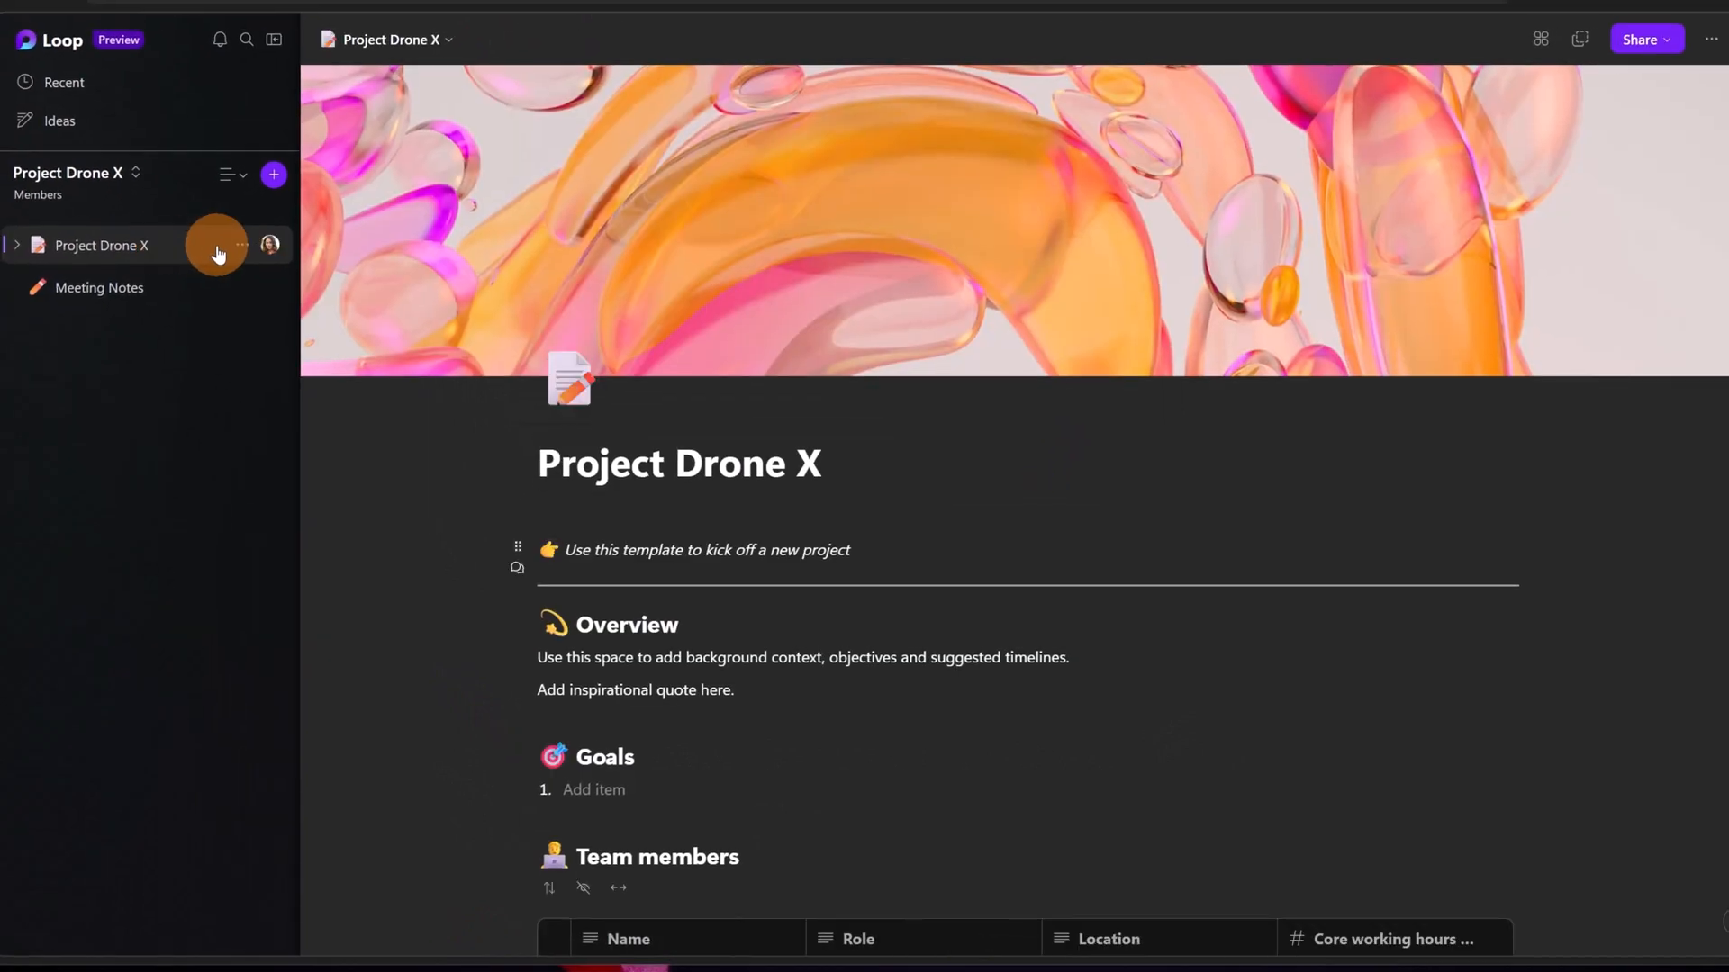